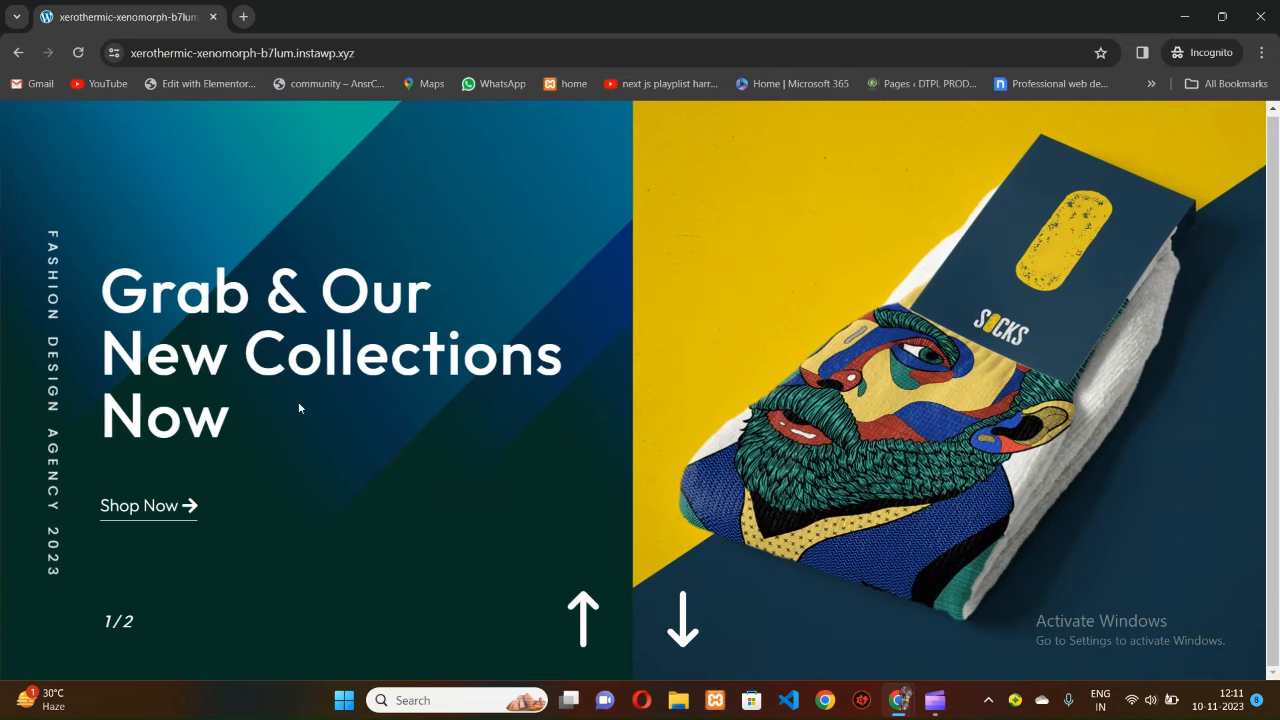
# Reload the demo site and switch its full-screen hero slider back and forth between the two slides.
pyautogui.click(82, 60)
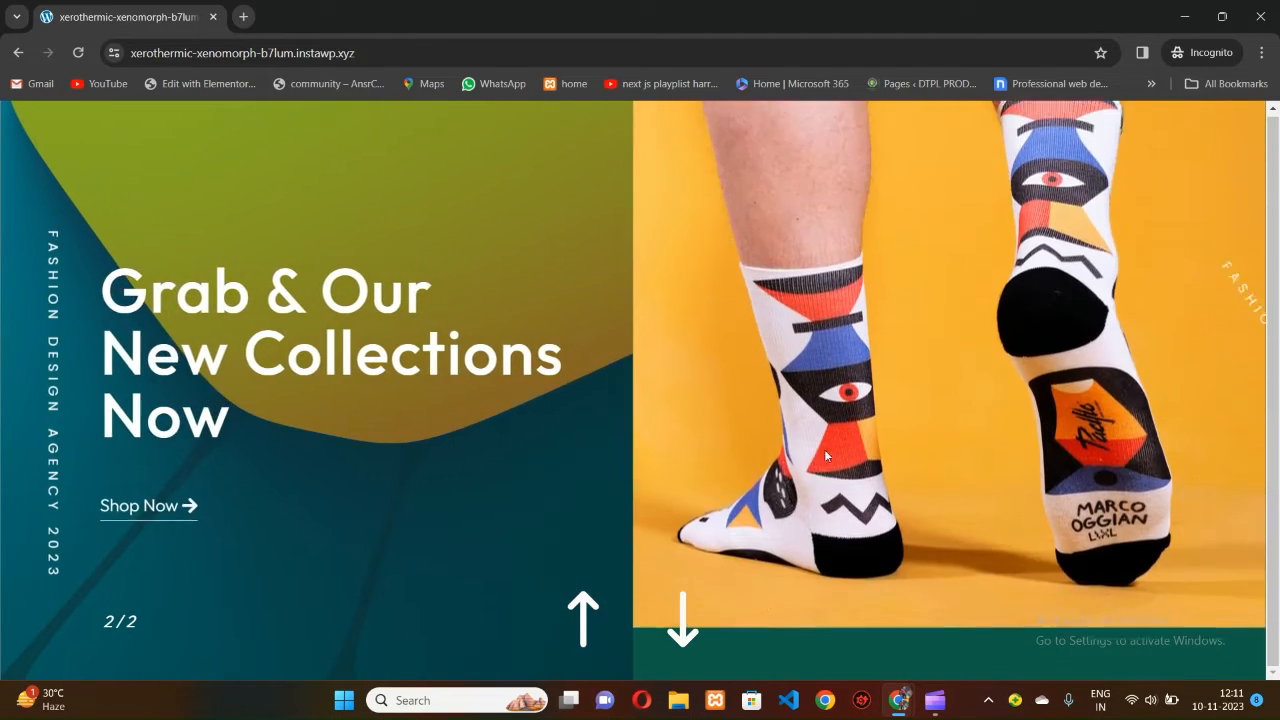
pyautogui.click(676, 625)
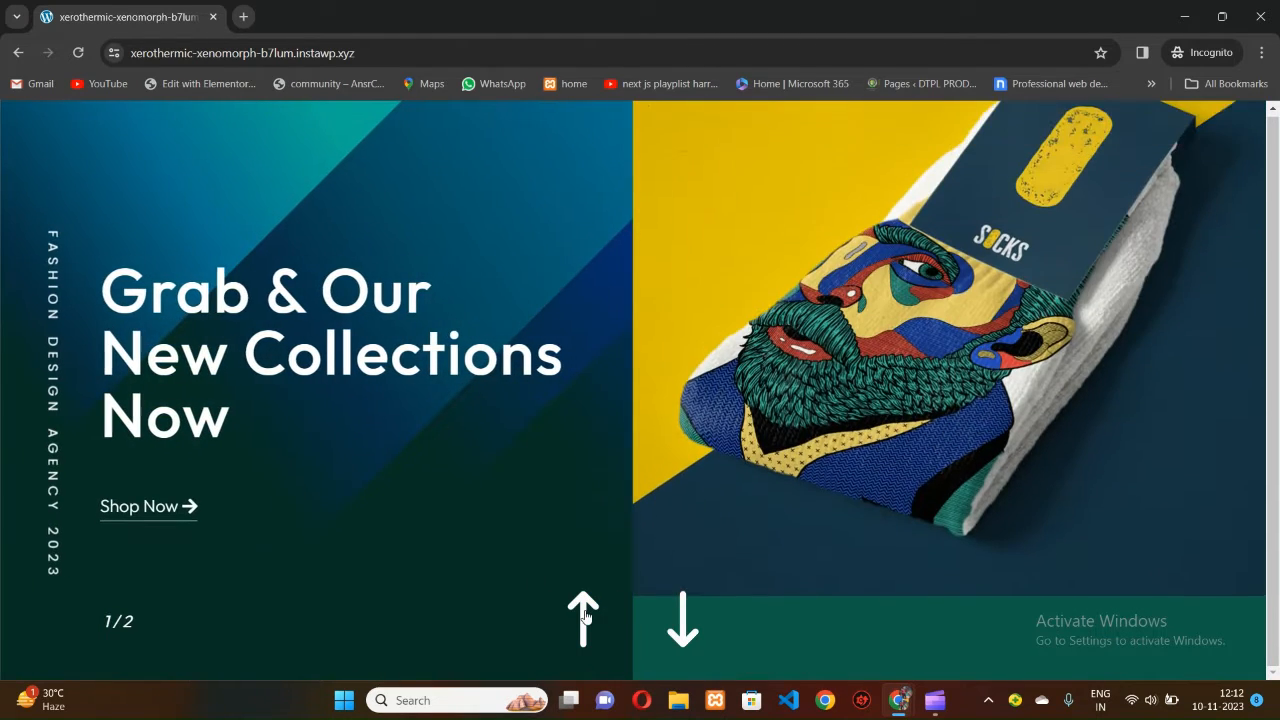
pyautogui.click(584, 616)
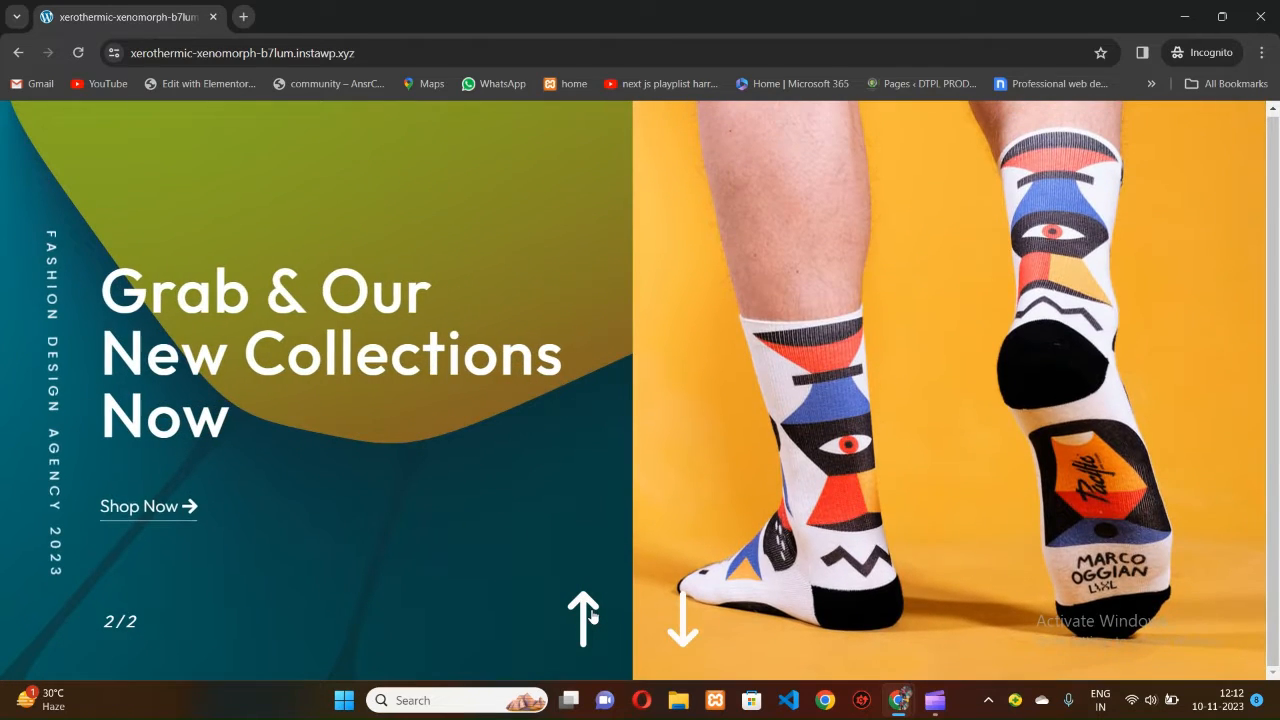
pyautogui.click(590, 616)
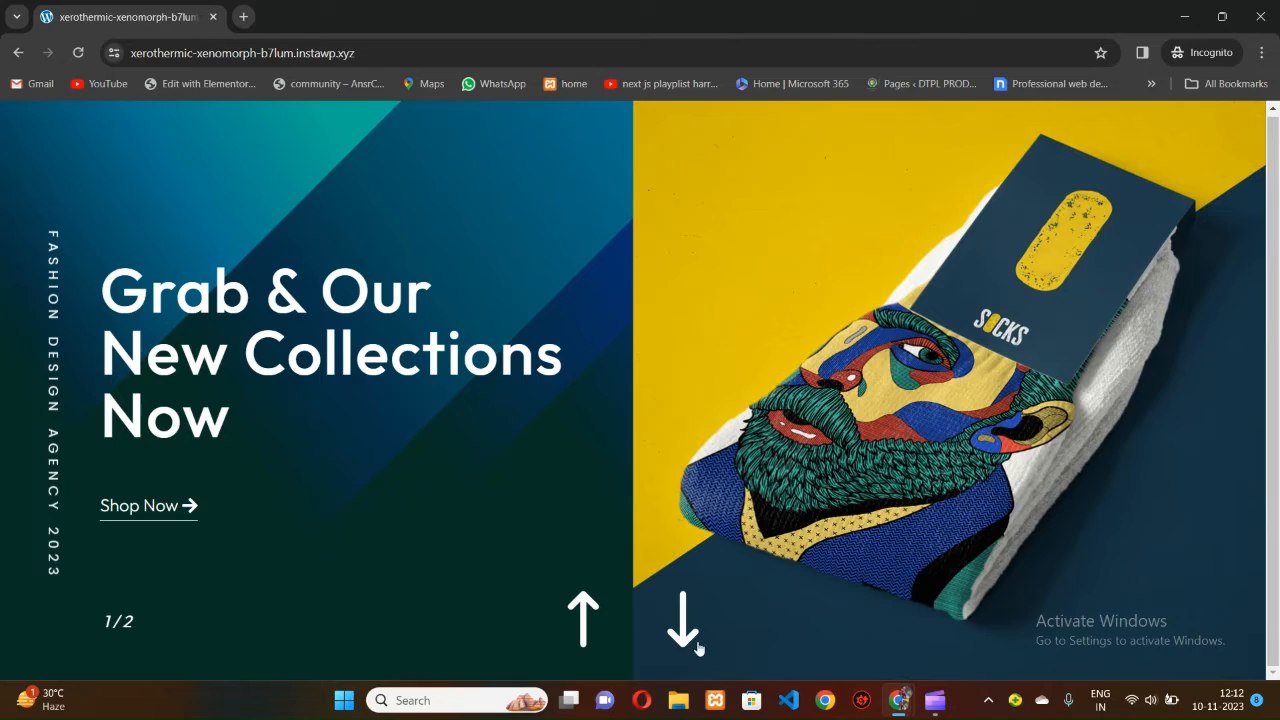
pyautogui.click(686, 638)
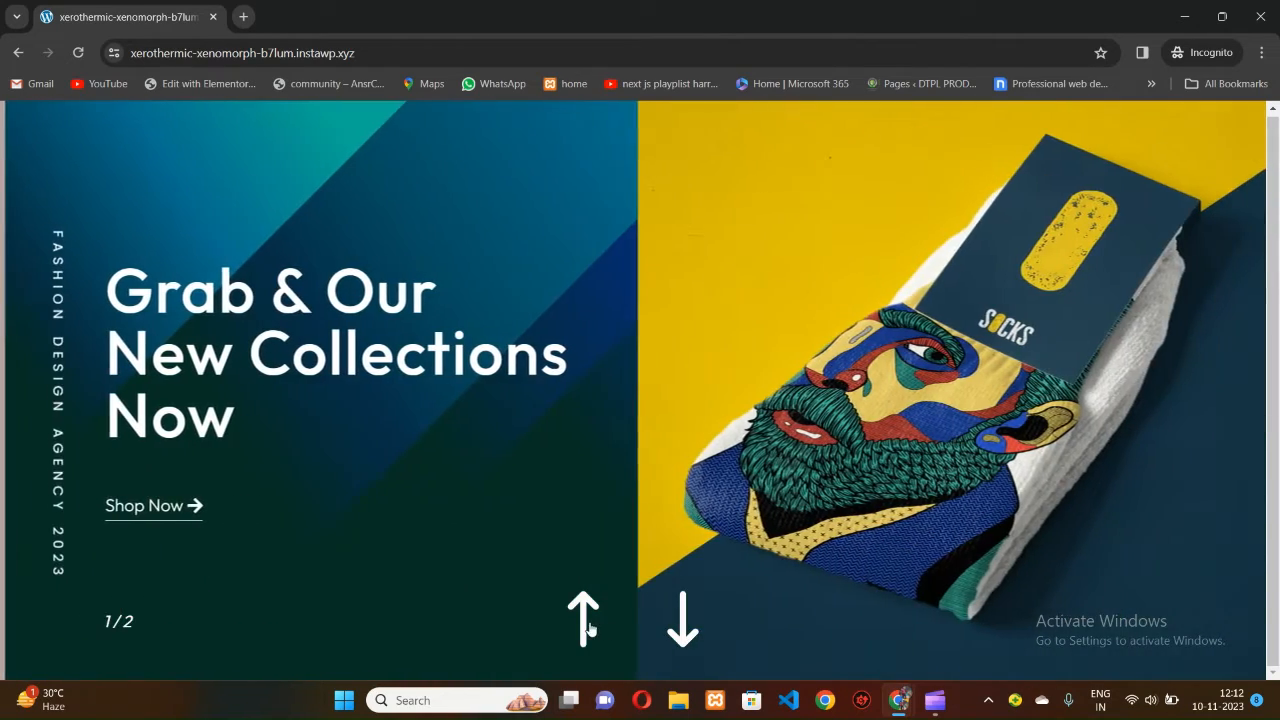
pyautogui.click(591, 632)
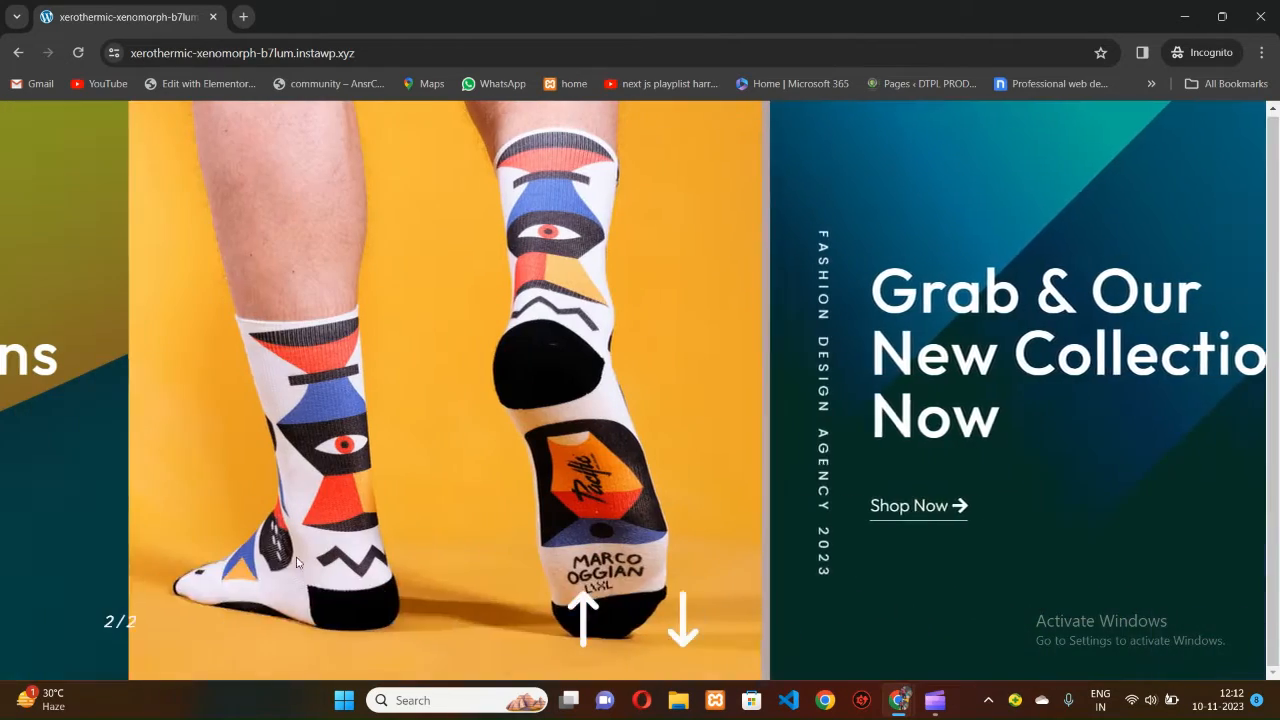
# Reload the demo page and advance the slider to examine its slide counter and text and image entrance animations.
pyautogui.click(80, 52)
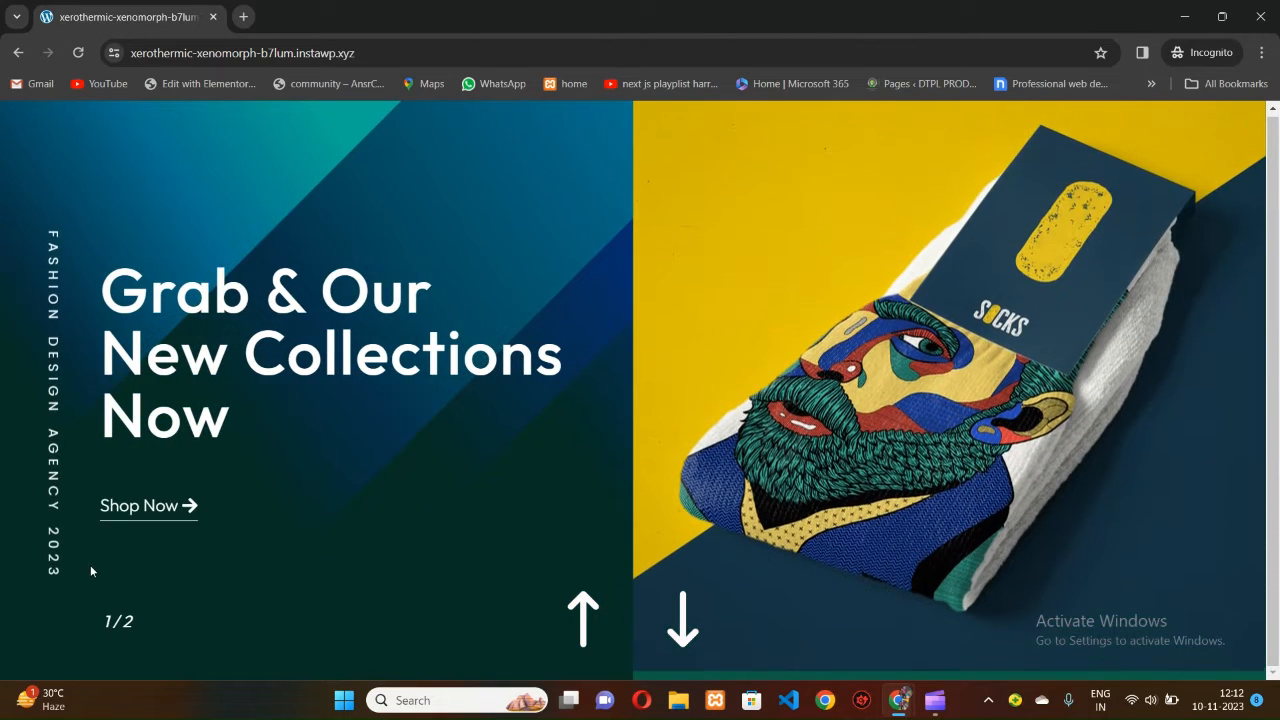
pyautogui.click(683, 632)
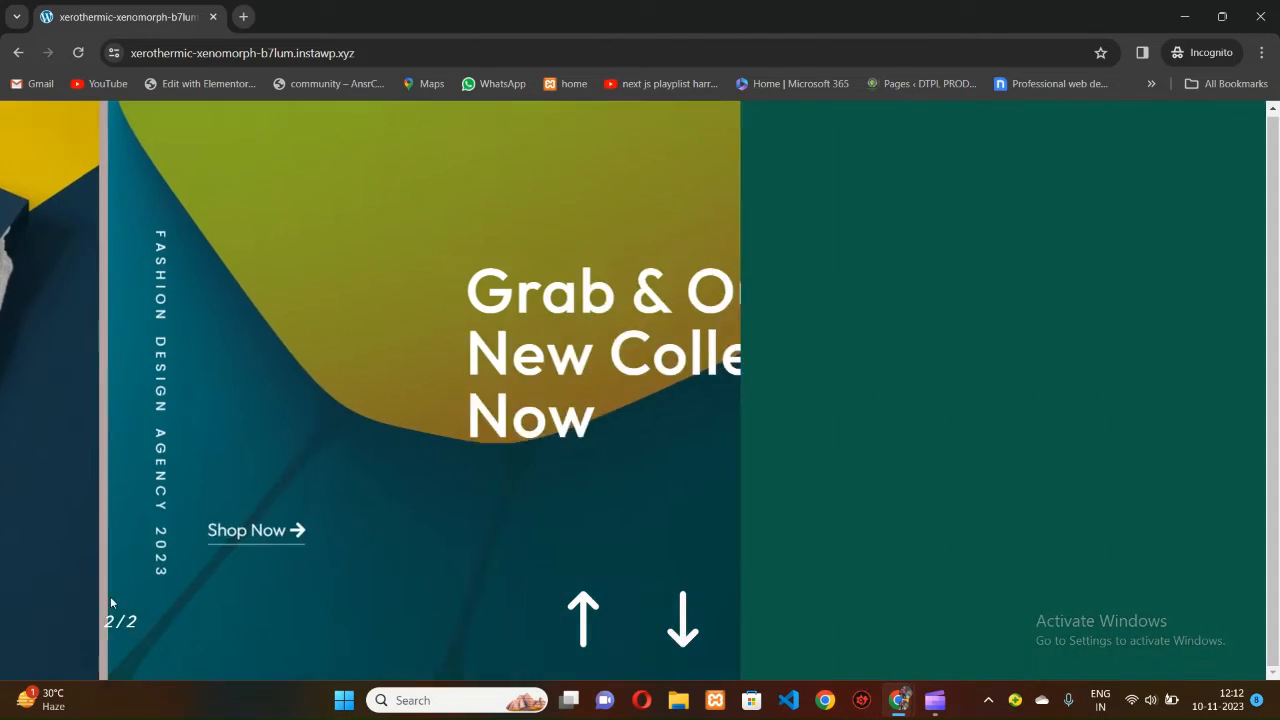
pyautogui.click(681, 628)
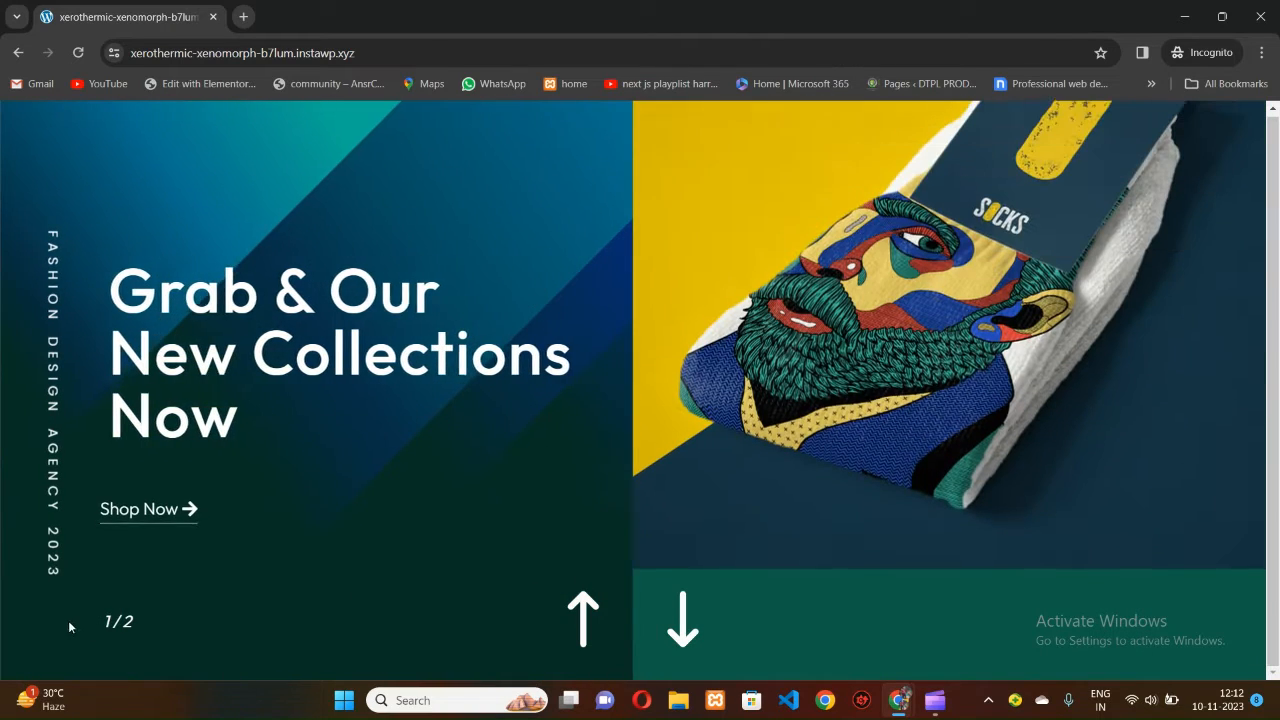
pyautogui.click(684, 636)
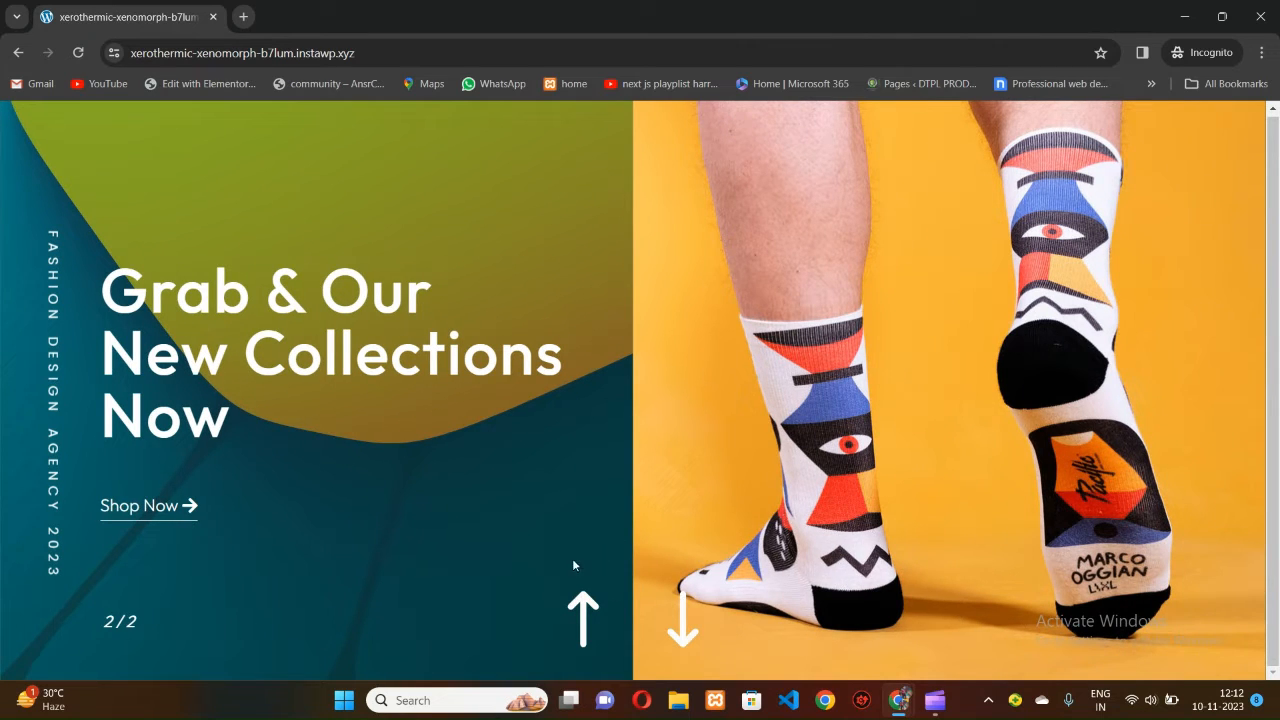
pyautogui.click(78, 52)
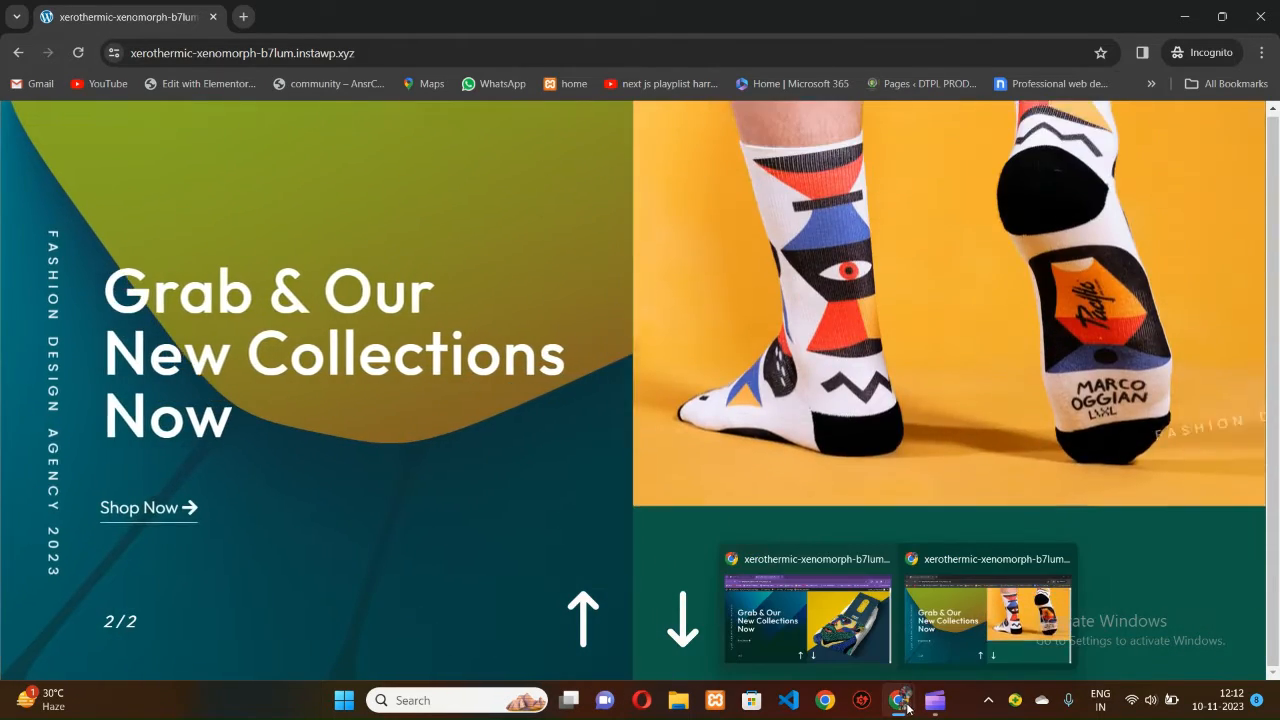
# Switch to the WordPress dashboard and view the active Hello Elementor theme's details and the list of installed plugins.
pyautogui.click(857, 656)
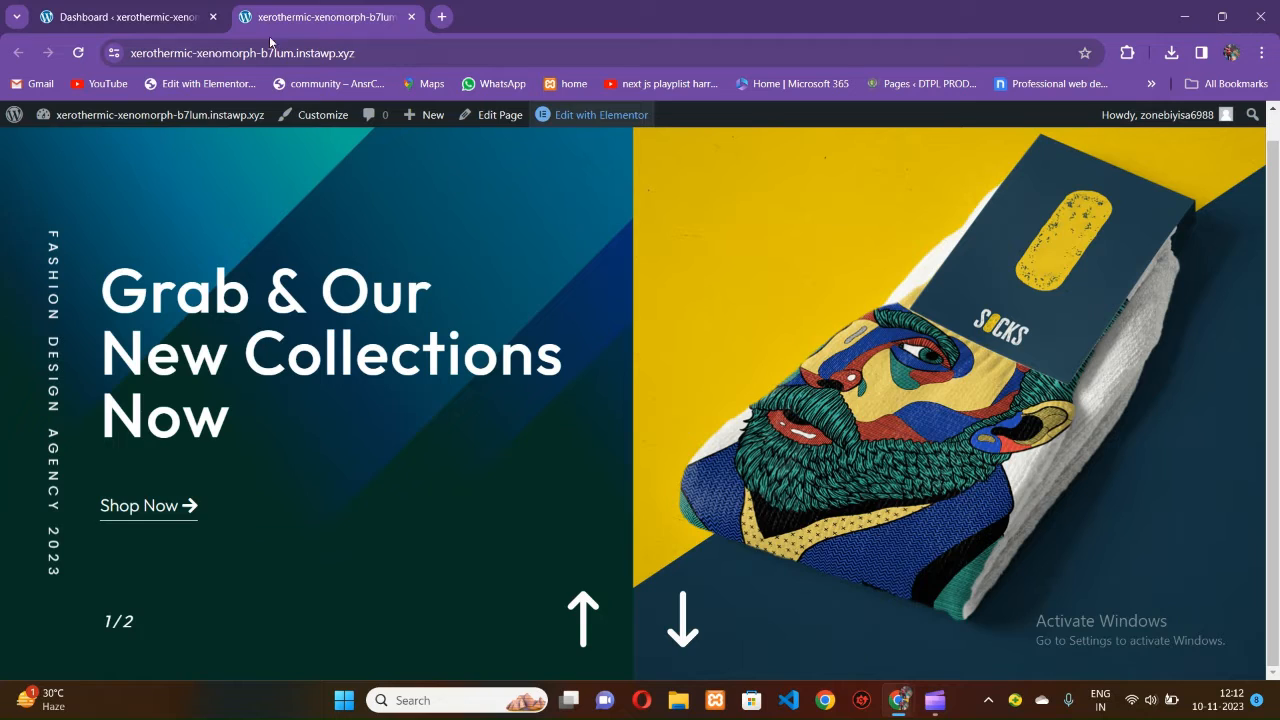
pyautogui.click(120, 17)
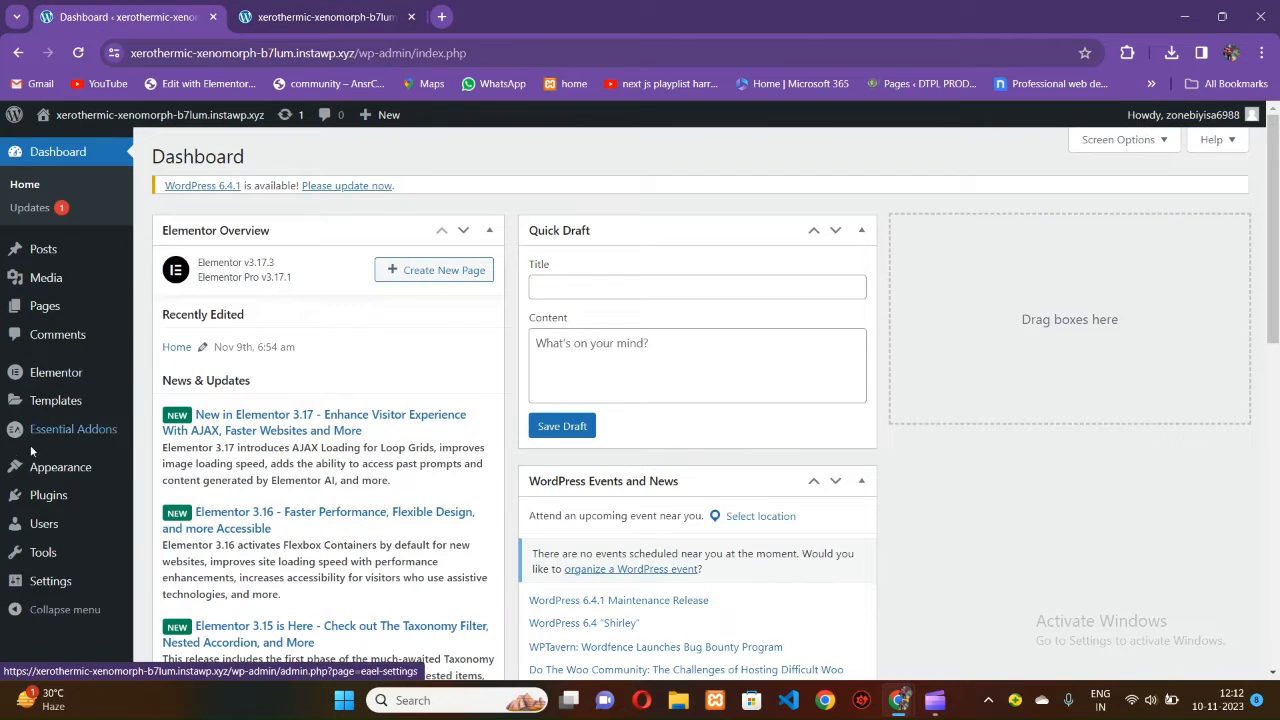
pyautogui.moveTo(48, 470)
pyautogui.click(166, 472)
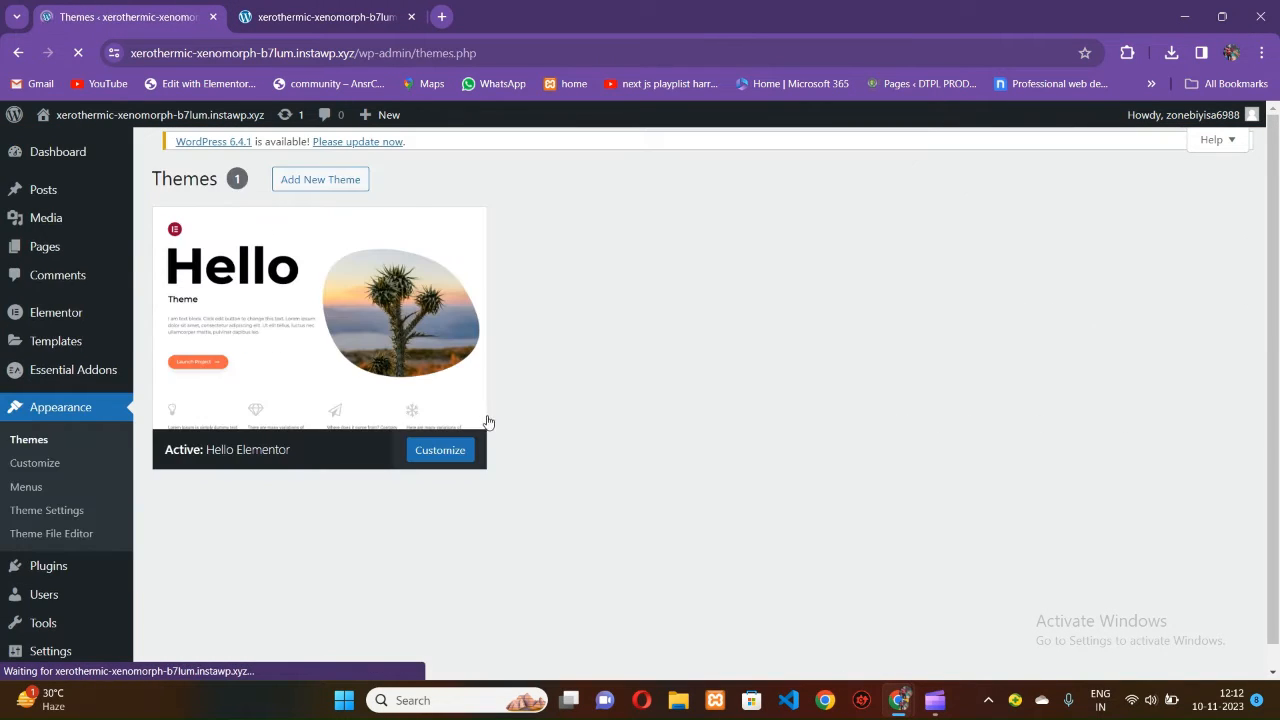
pyautogui.click(330, 393)
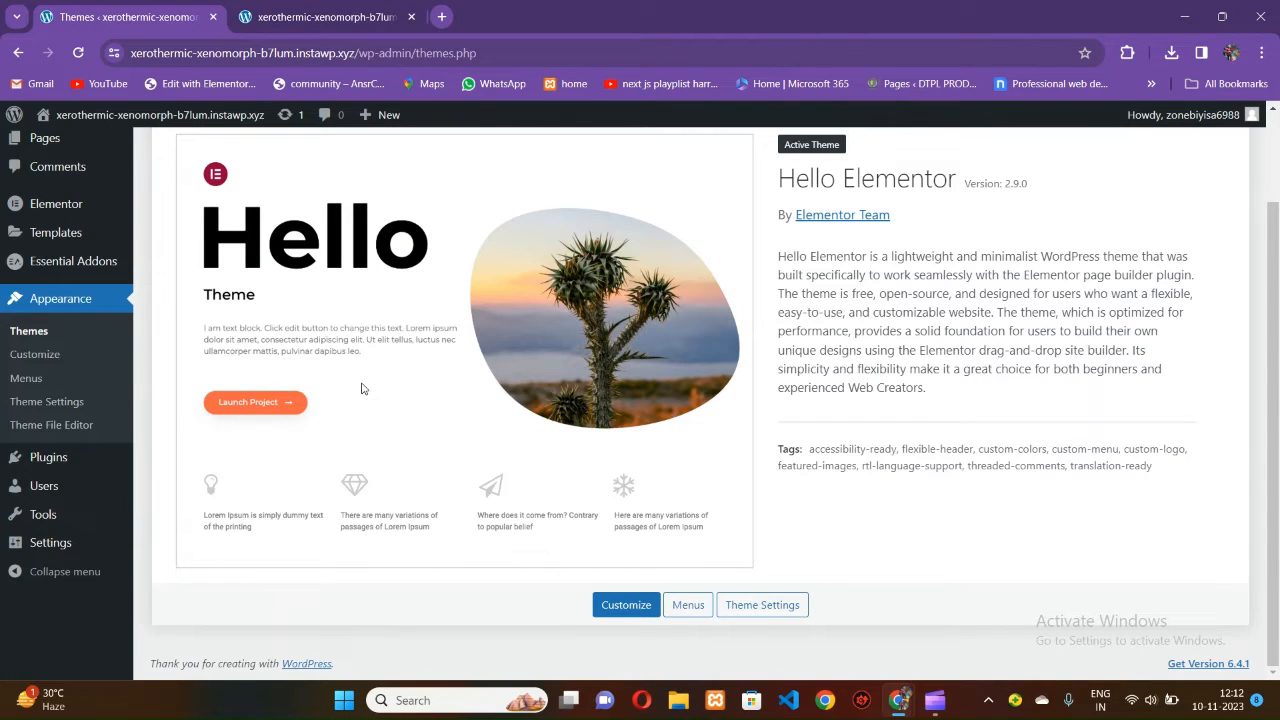
pyautogui.moveTo(31, 470)
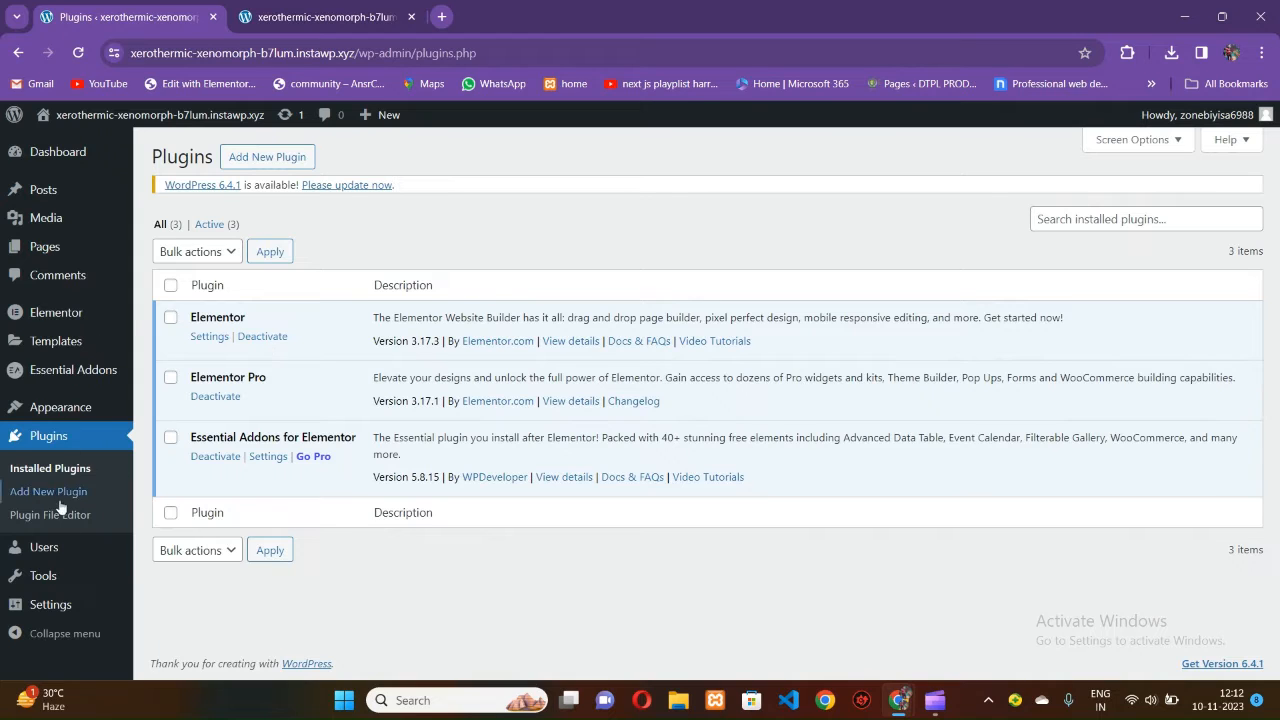
# Open the Features section of Elementor's settings.
pyautogui.moveTo(67, 318)
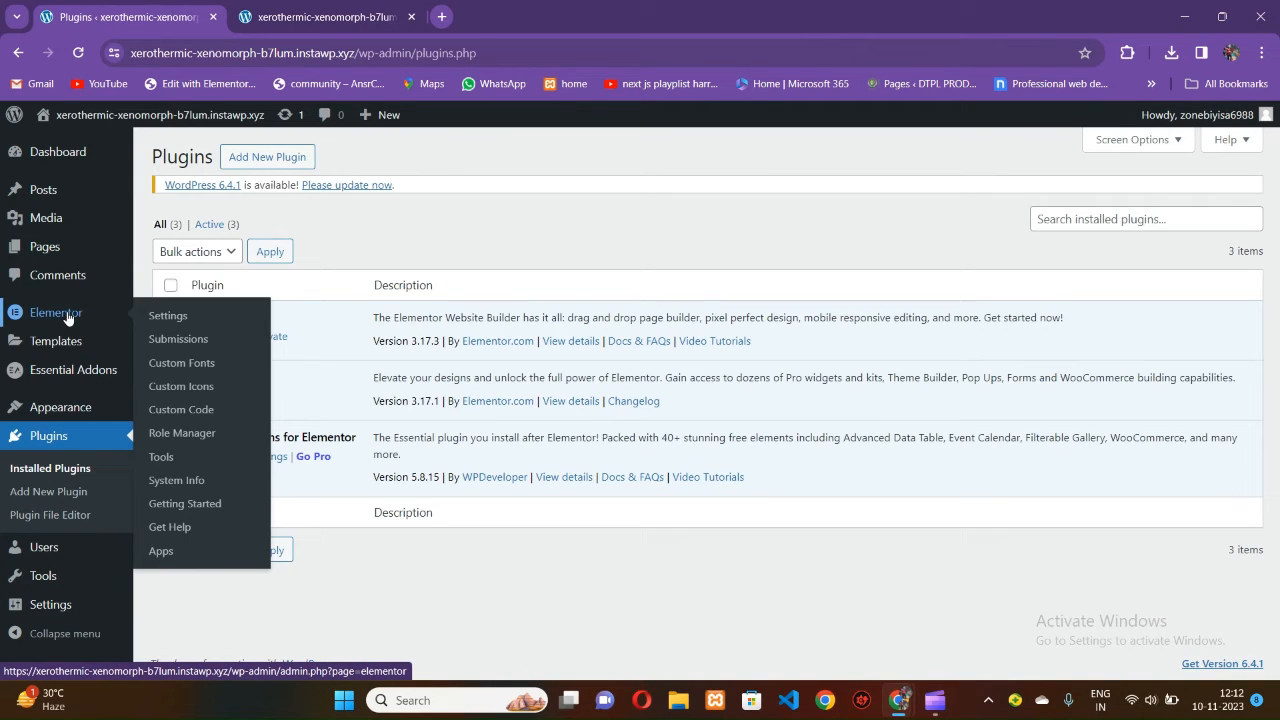
pyautogui.click(168, 316)
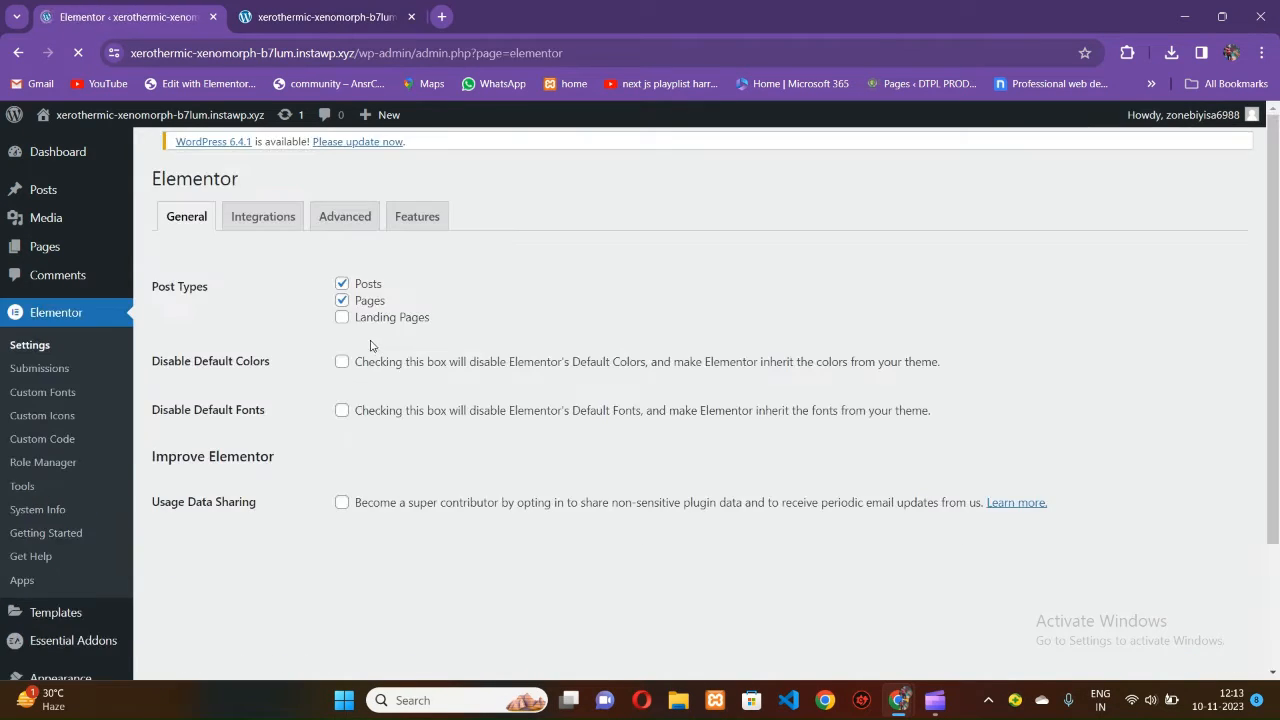
pyautogui.click(416, 248)
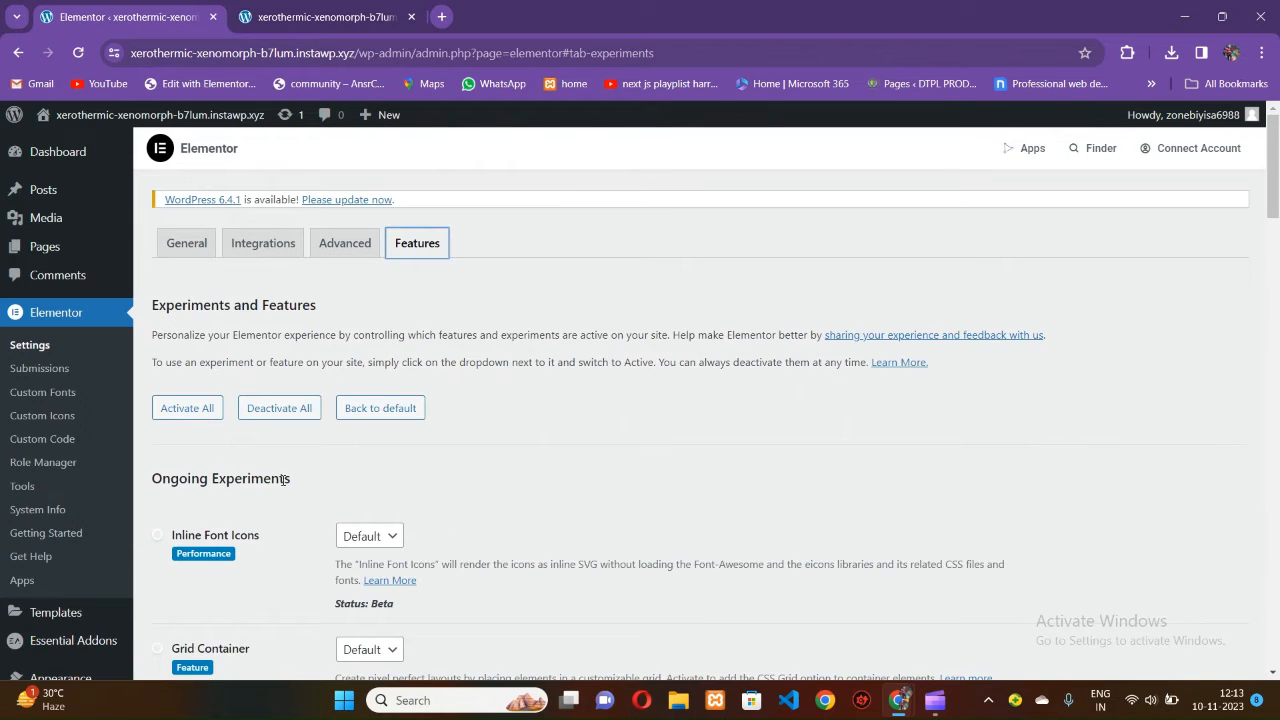
# Examine the status of Elementor's ongoing experiments and stable features, including Nested Elements, Flexbox Container and Upgrade Swiper Library.
pyautogui.scroll(-5, 284, 480)
pyautogui.scroll(2, 257, 486)
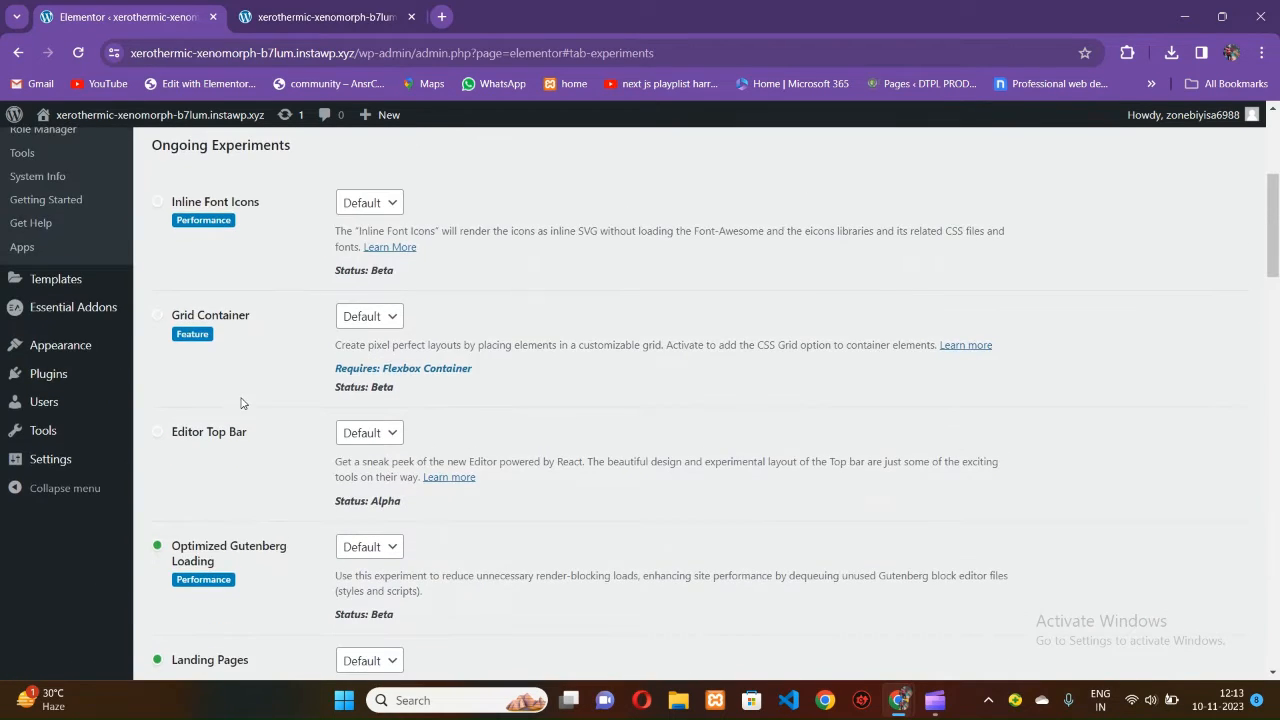
pyautogui.scroll(-2, 245, 415)
pyautogui.scroll(1, 251, 437)
pyautogui.scroll(-15, 251, 437)
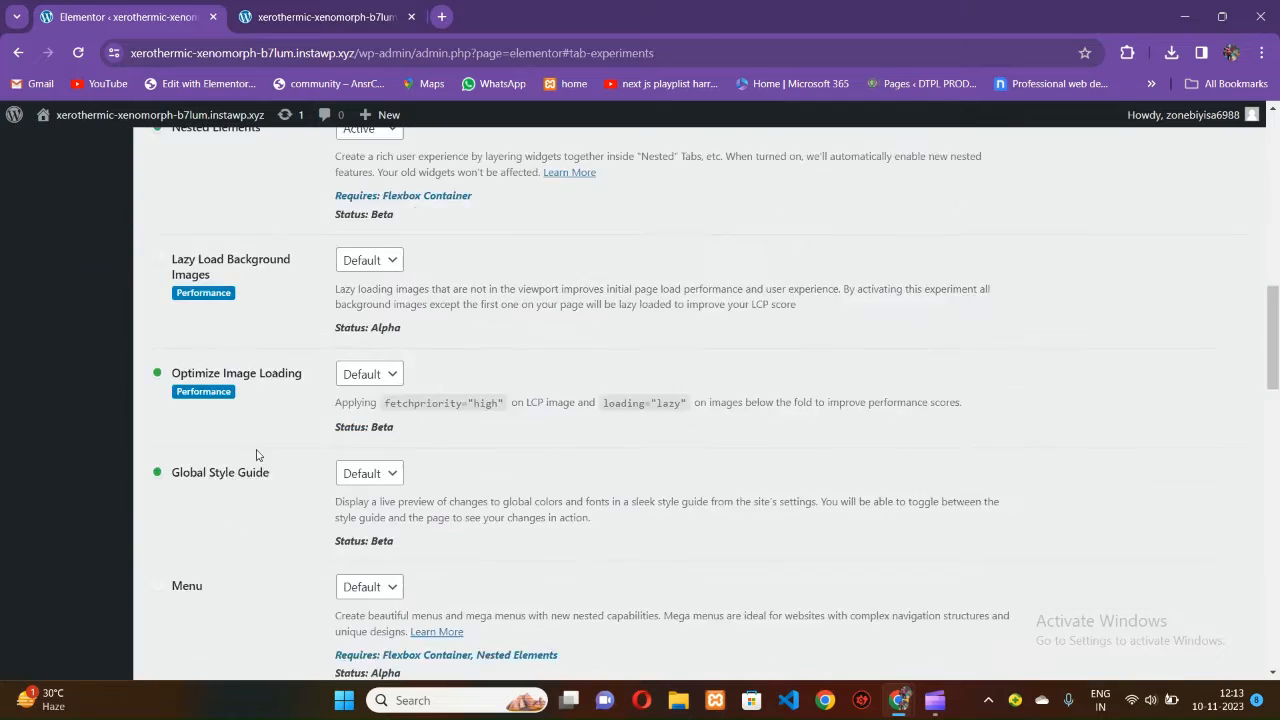
pyautogui.scroll(3, 240, 340)
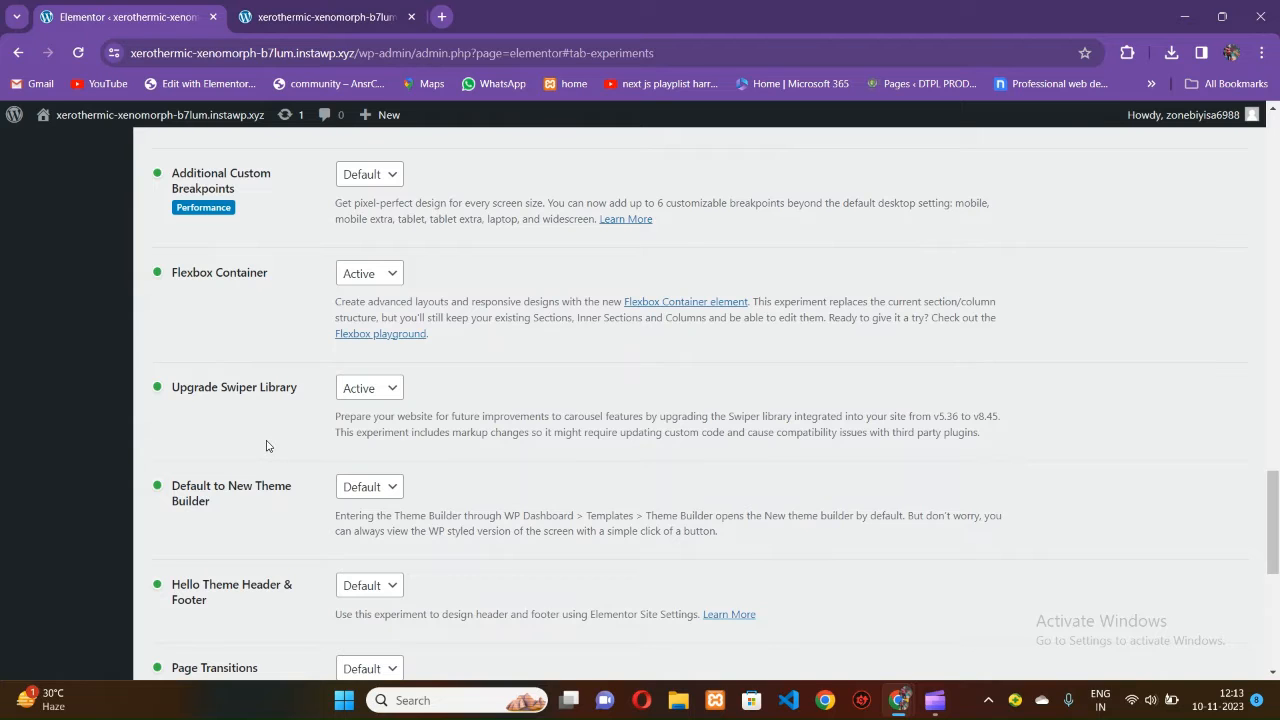
pyautogui.scroll(-3, 266, 445)
pyautogui.scroll(2, 264, 446)
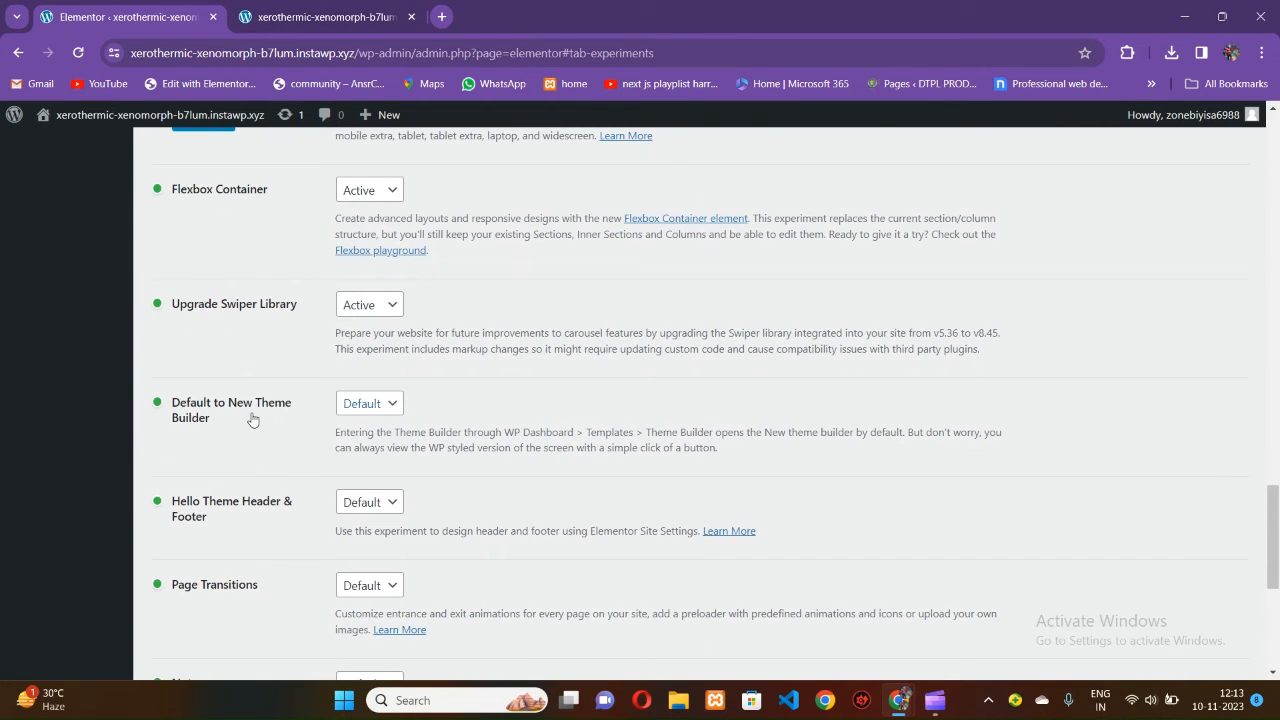
pyautogui.scroll(20, 302, 332)
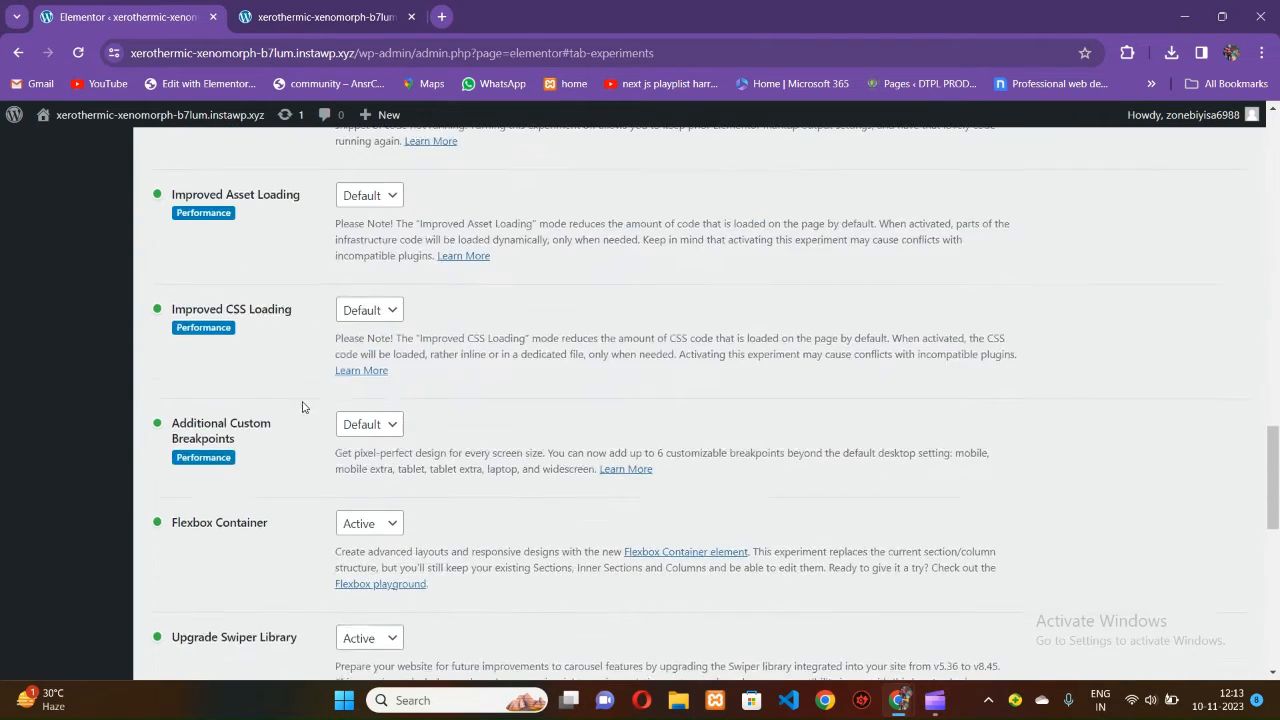
pyautogui.scroll(2, 290, 460)
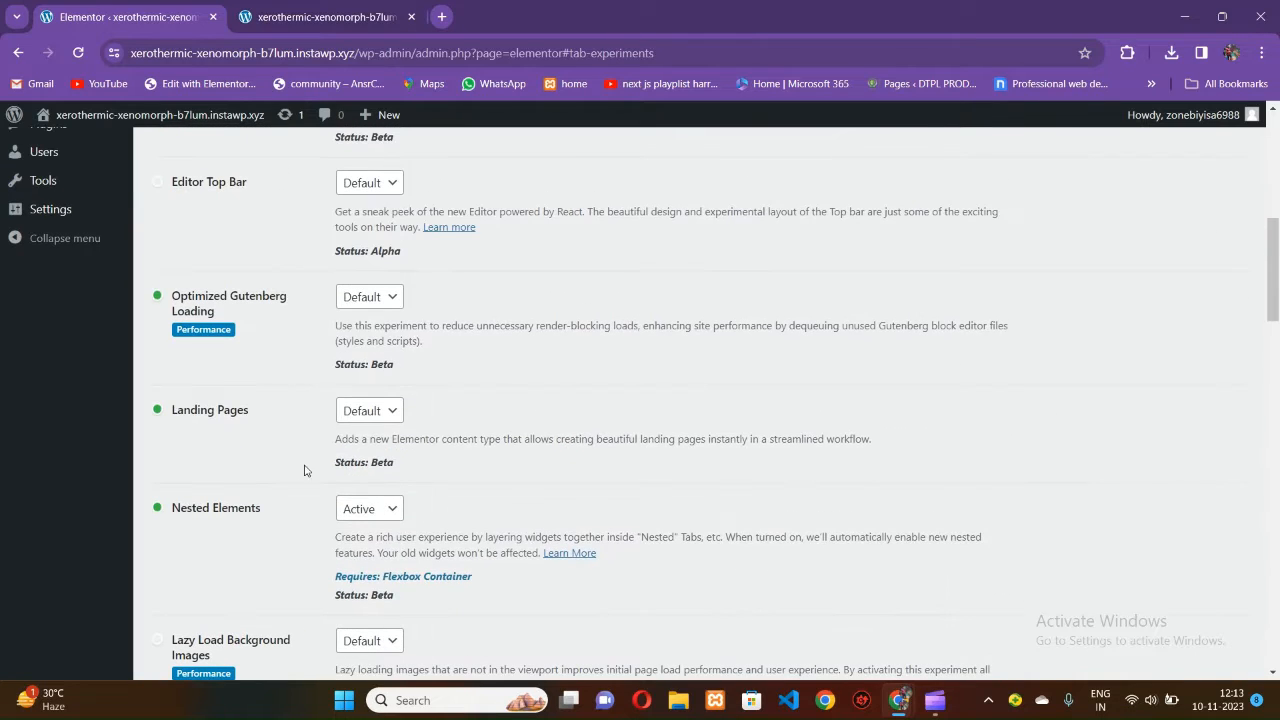
pyautogui.scroll(4, 240, 440)
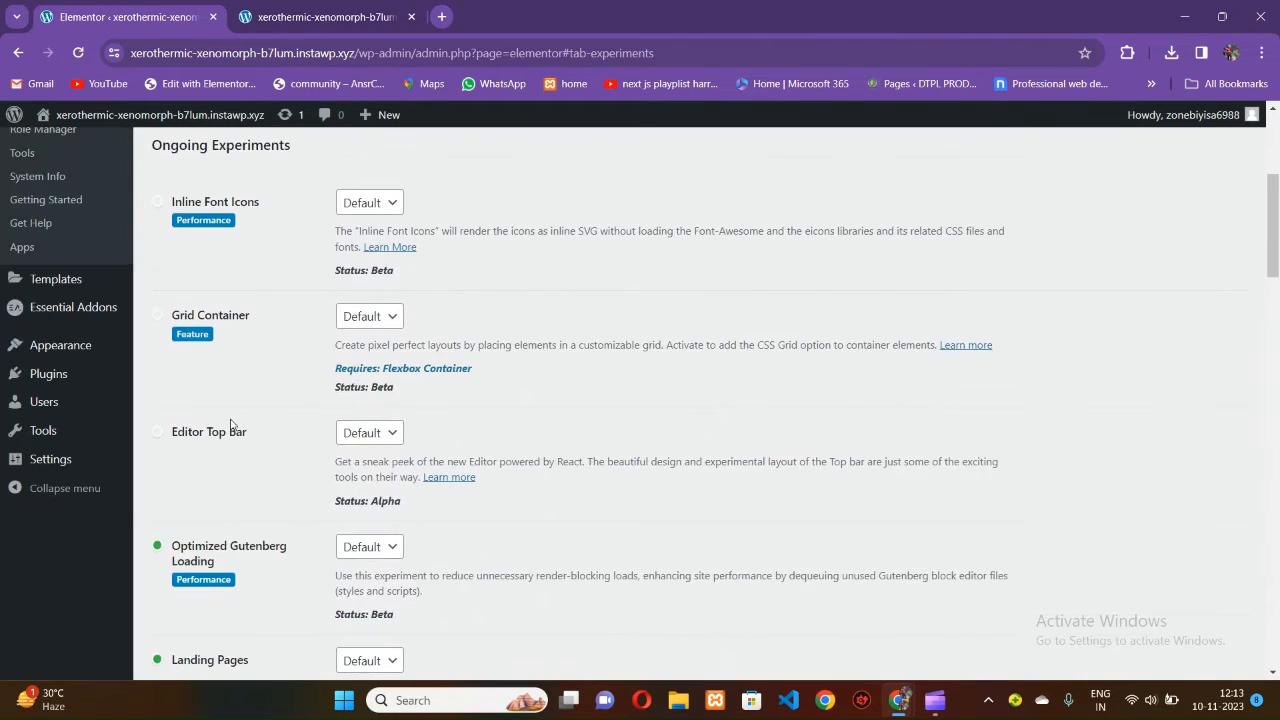
pyautogui.scroll(-2, 234, 420)
pyautogui.scroll(-5, 228, 458)
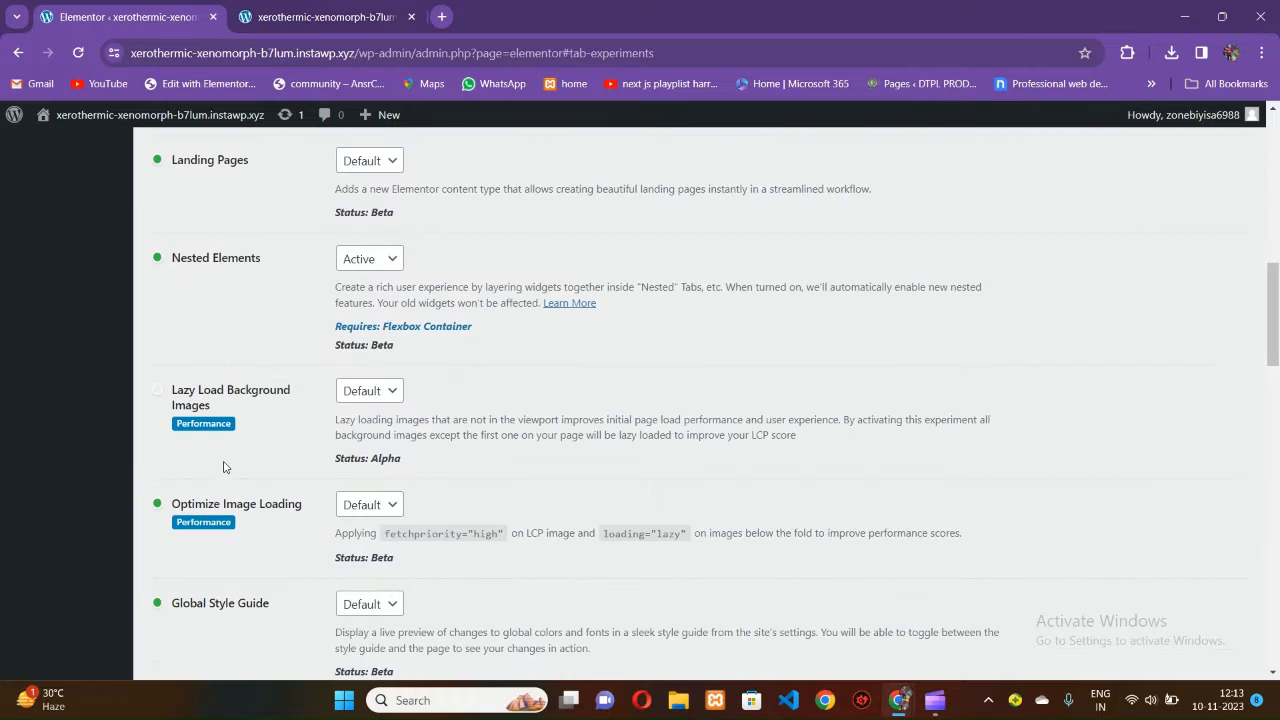
pyautogui.scroll(-10, 277, 430)
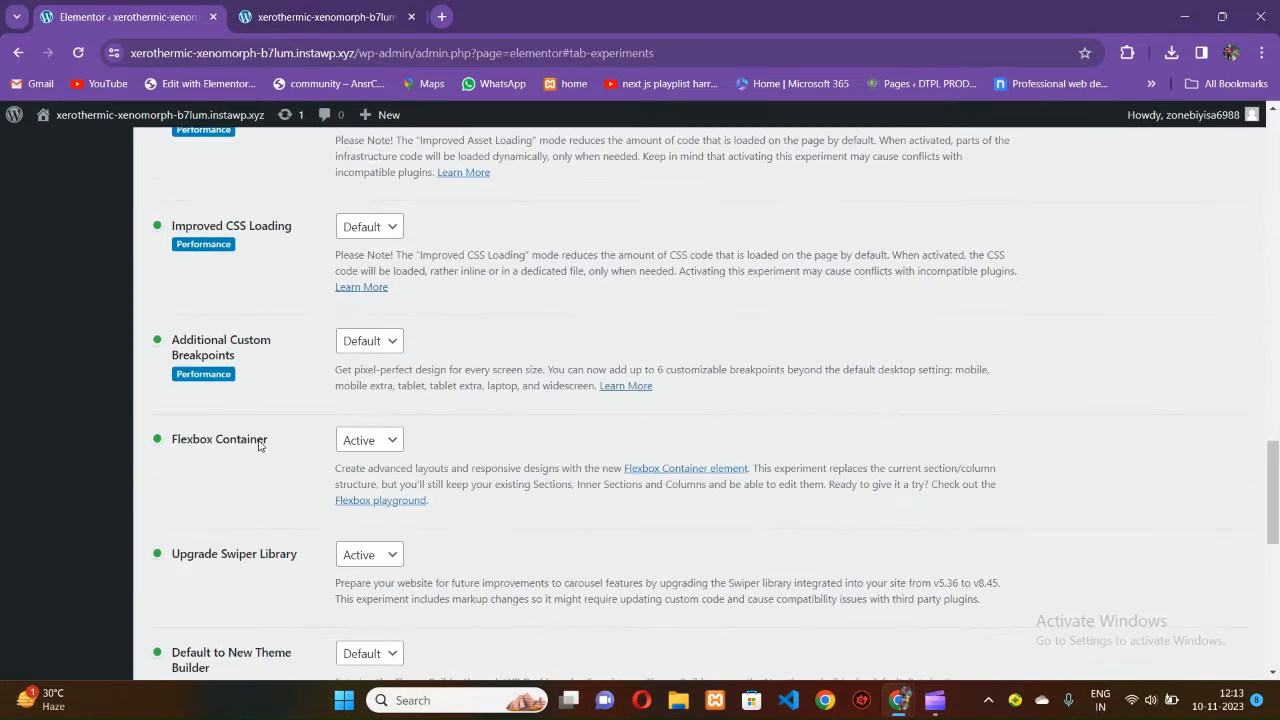
pyautogui.scroll(-3, 257, 503)
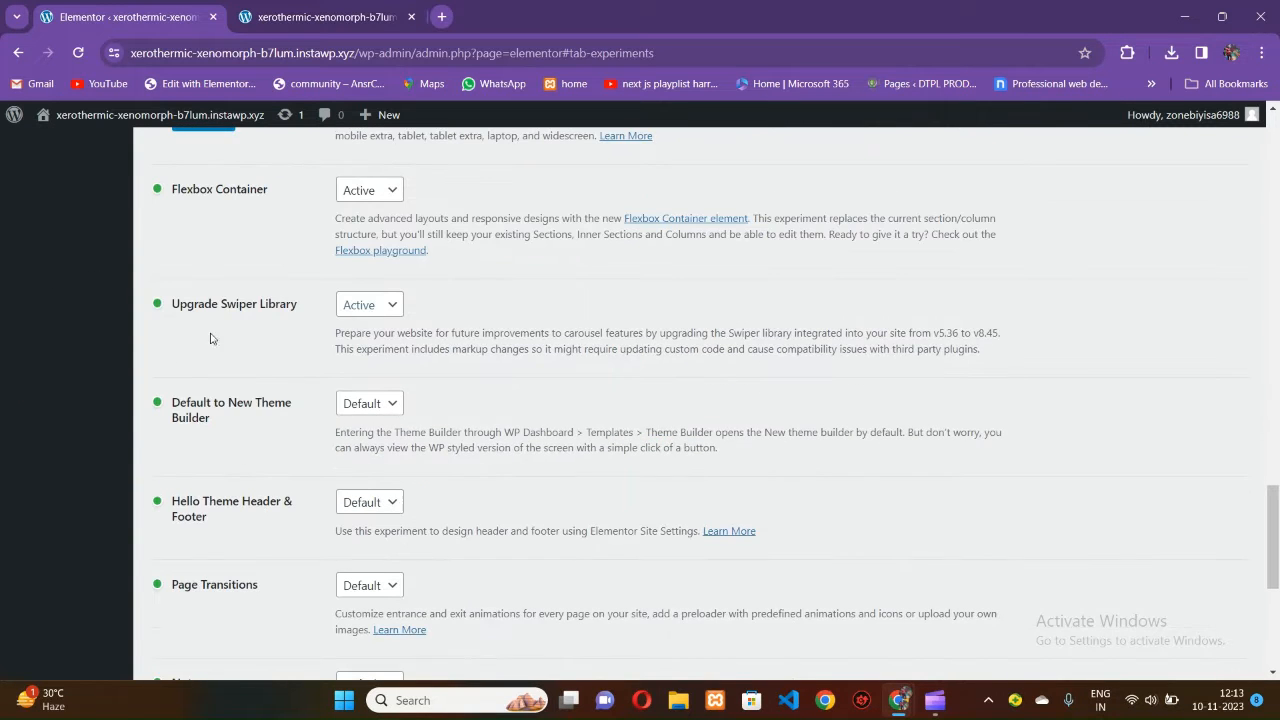
pyautogui.scroll(-3, 324, 417)
pyautogui.scroll(18, 229, 383)
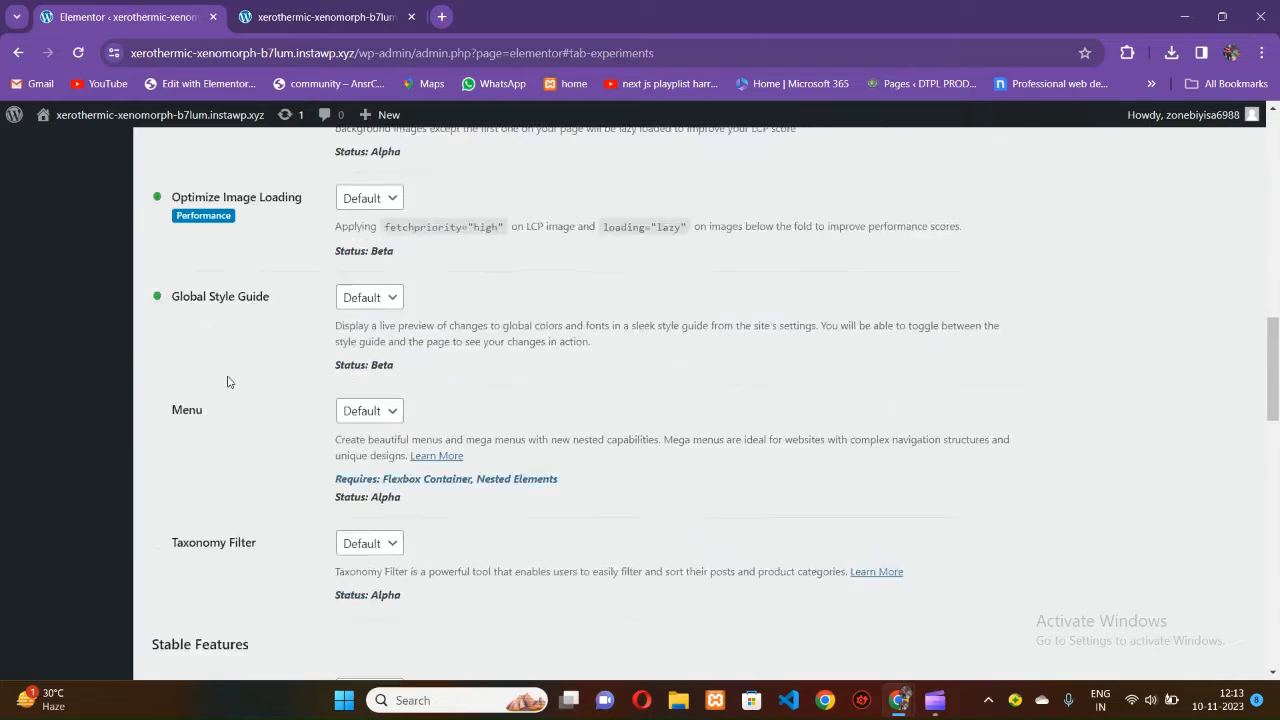
pyautogui.scroll(5, 229, 383)
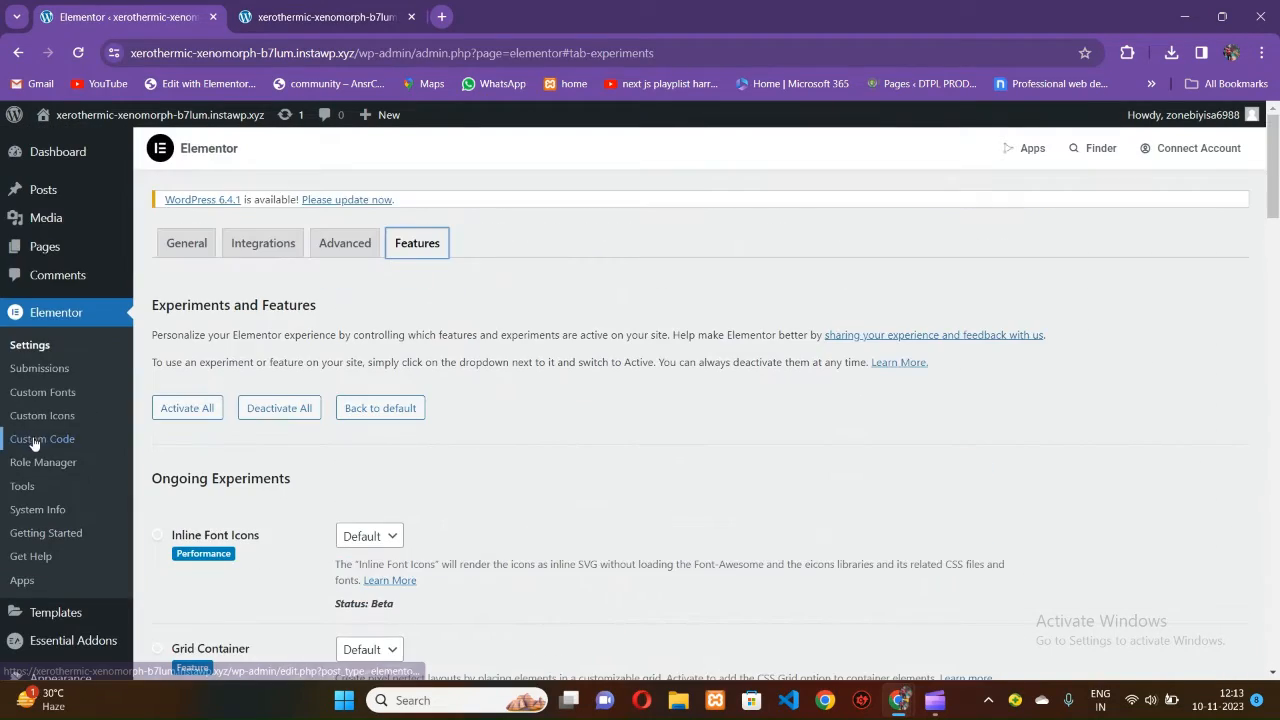
# Display the site's Pages list and open the Home page for editing with Elementor in a separate tab.
pyautogui.moveTo(145, 255)
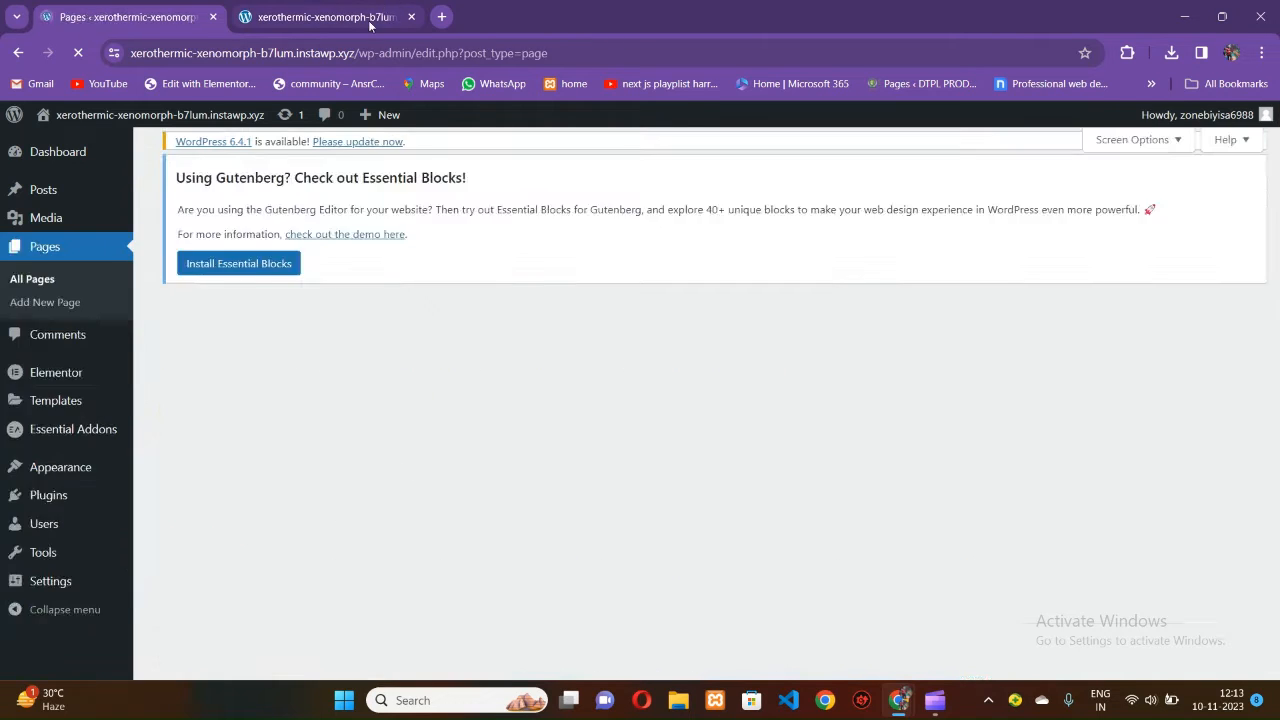
pyautogui.click(368, 18)
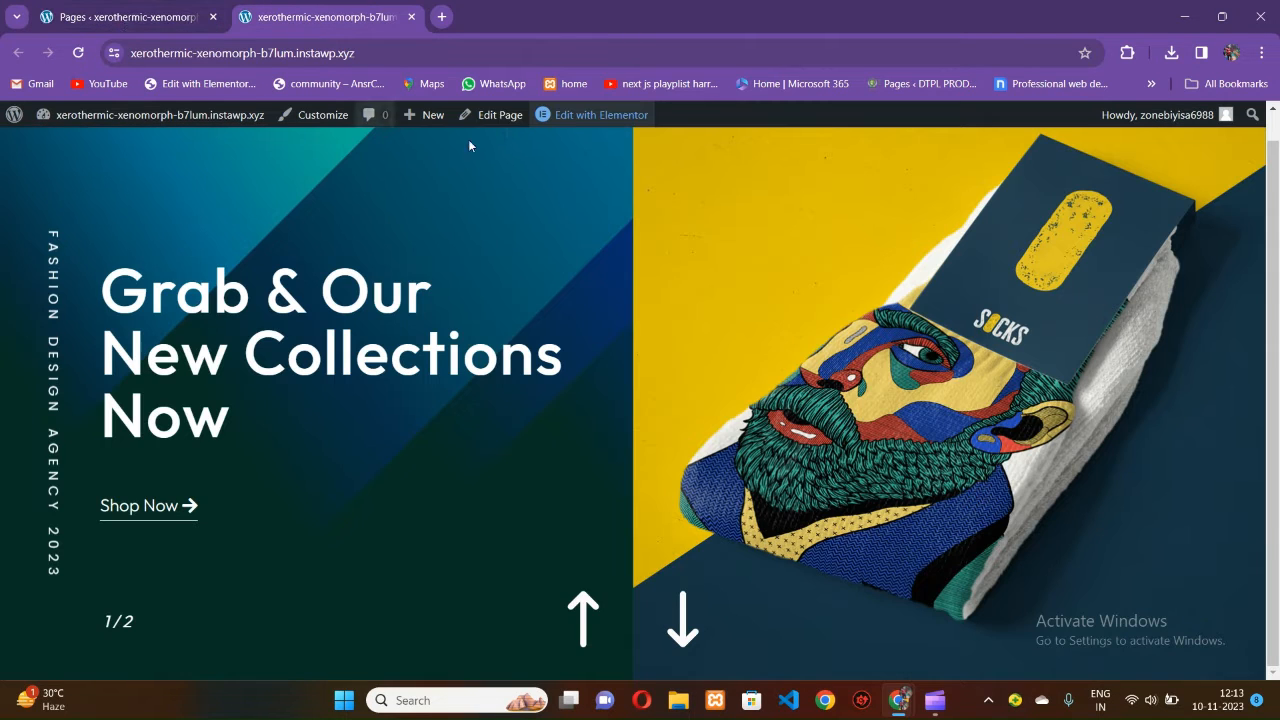
pyautogui.rightClick(591, 121)
pyautogui.click(615, 139)
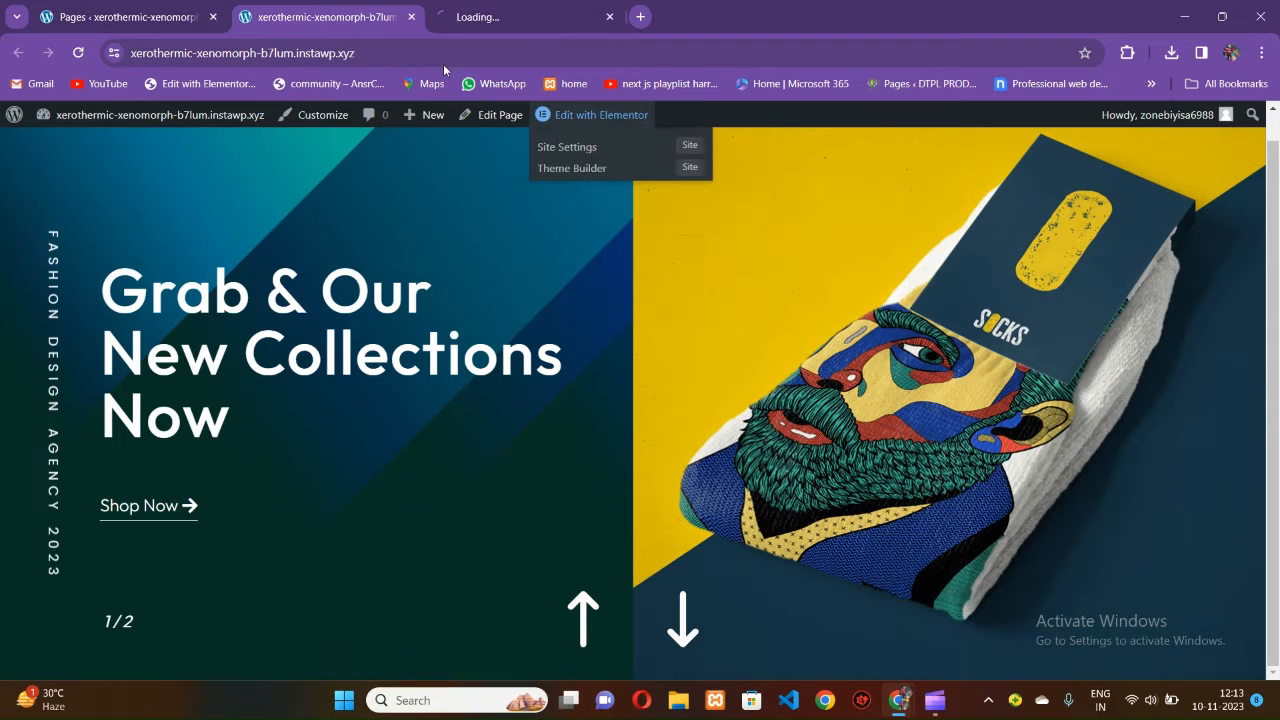
pyautogui.click(472, 26)
pyautogui.click(289, 22)
pyautogui.click(132, 20)
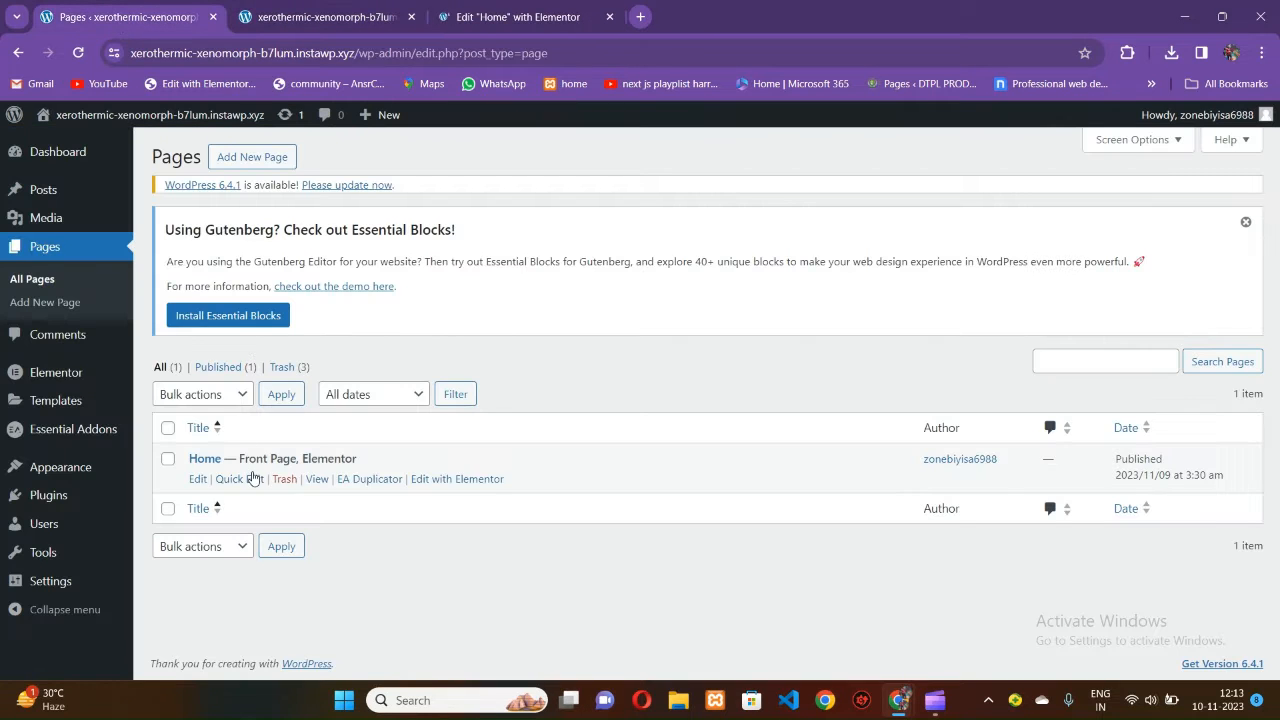
# Add a new page titled Slider.
pyautogui.click(250, 158)
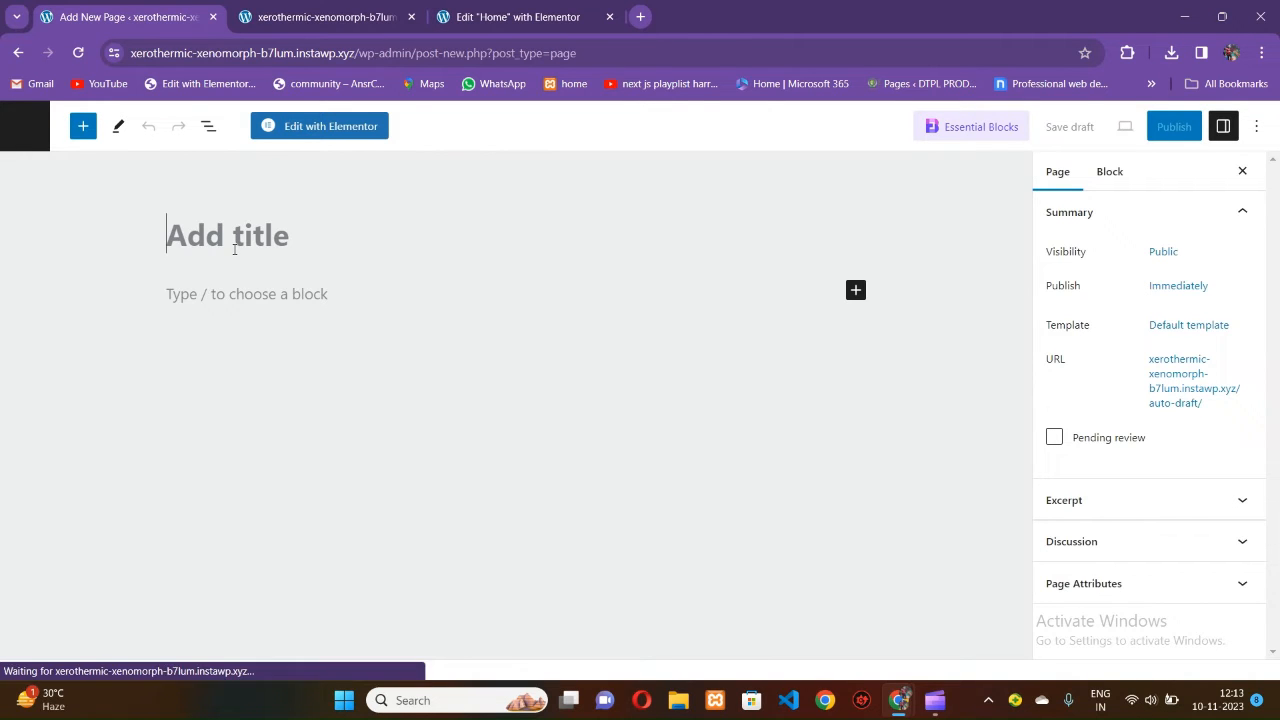
pyautogui.click(234, 249)
pyautogui.write('S')
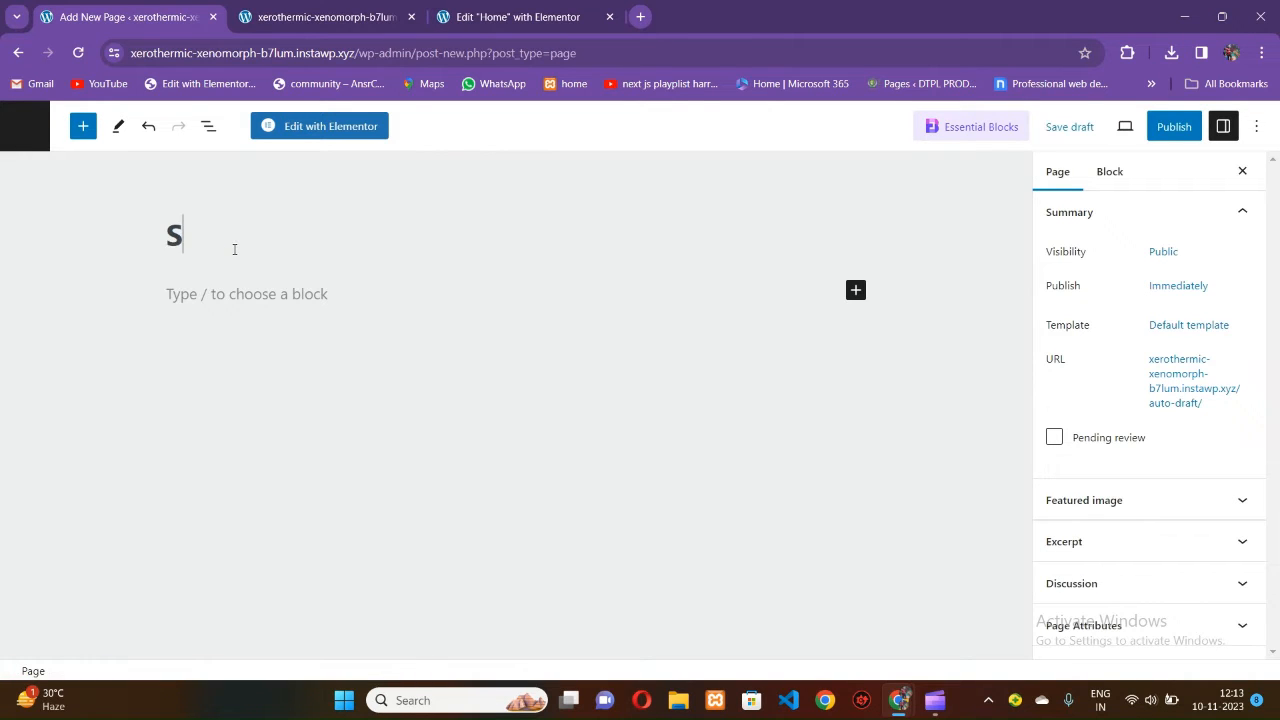
pyautogui.write('lider')
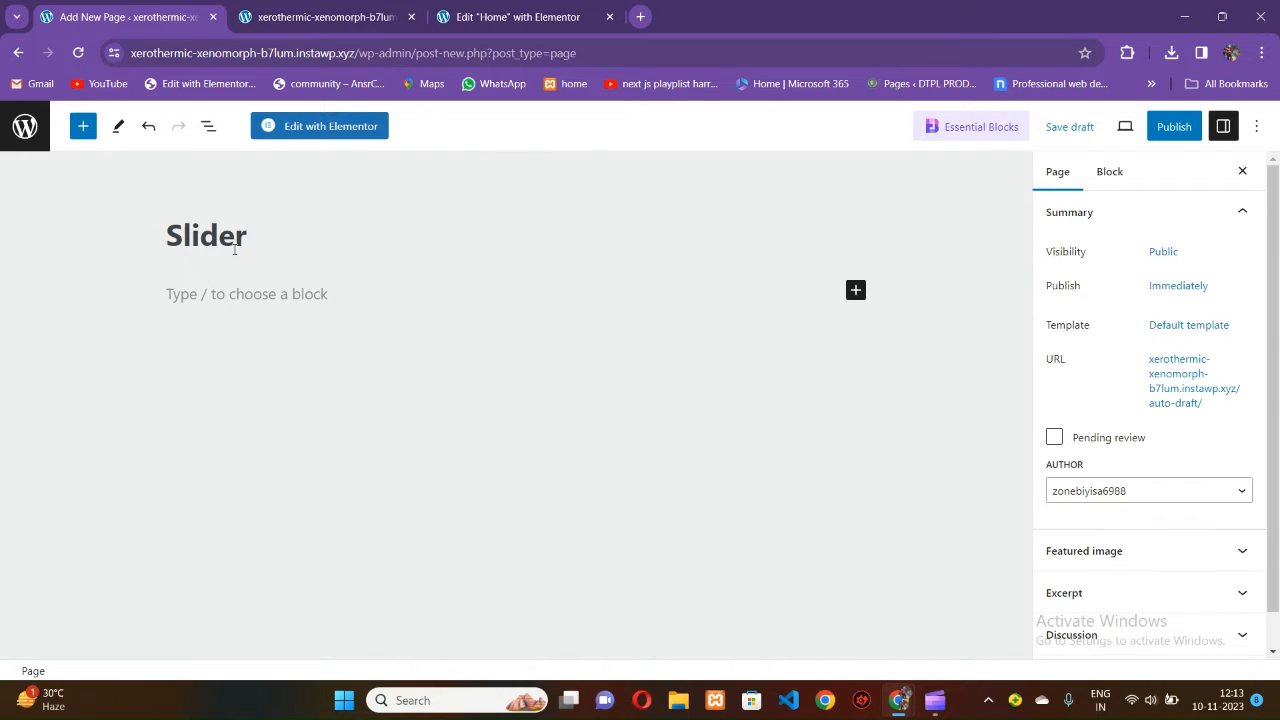
# Set the Slider page's template to Elementor Canvas and publish the page.
pyautogui.click(1160, 286)
pyautogui.click(934, 350)
pyautogui.click(1164, 330)
pyautogui.click(1115, 450)
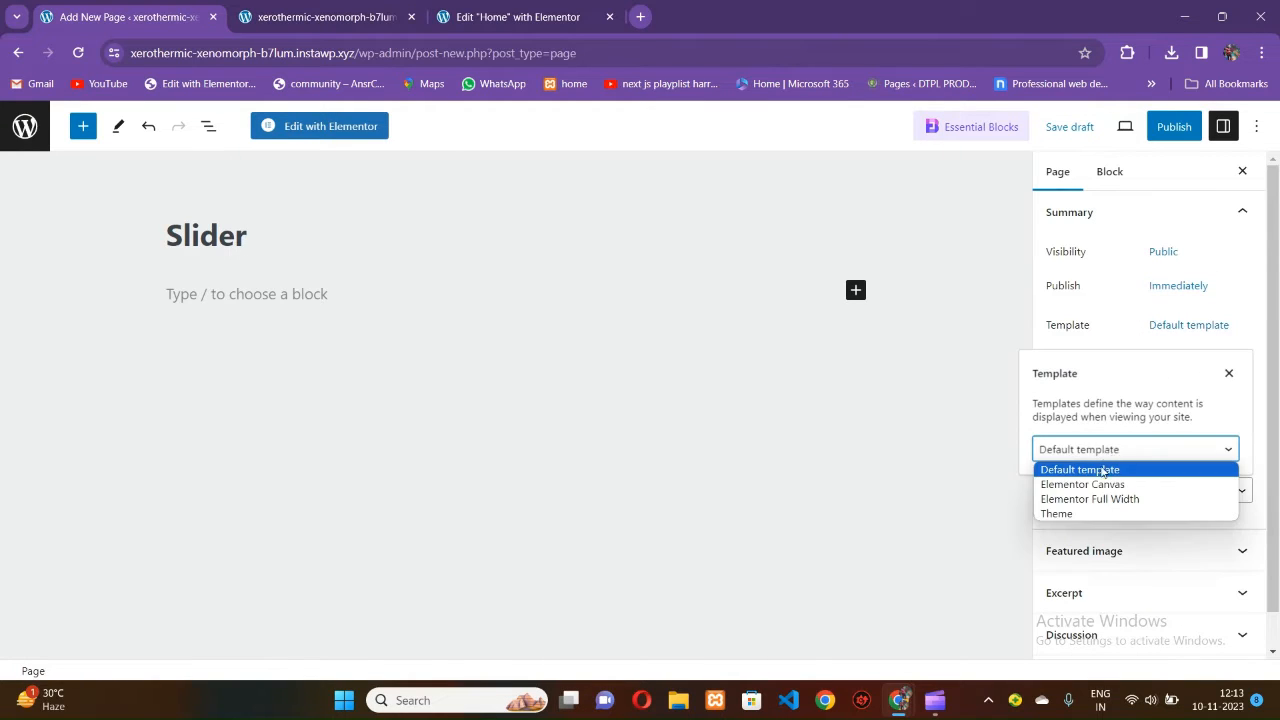
pyautogui.click(1045, 482)
pyautogui.click(1172, 134)
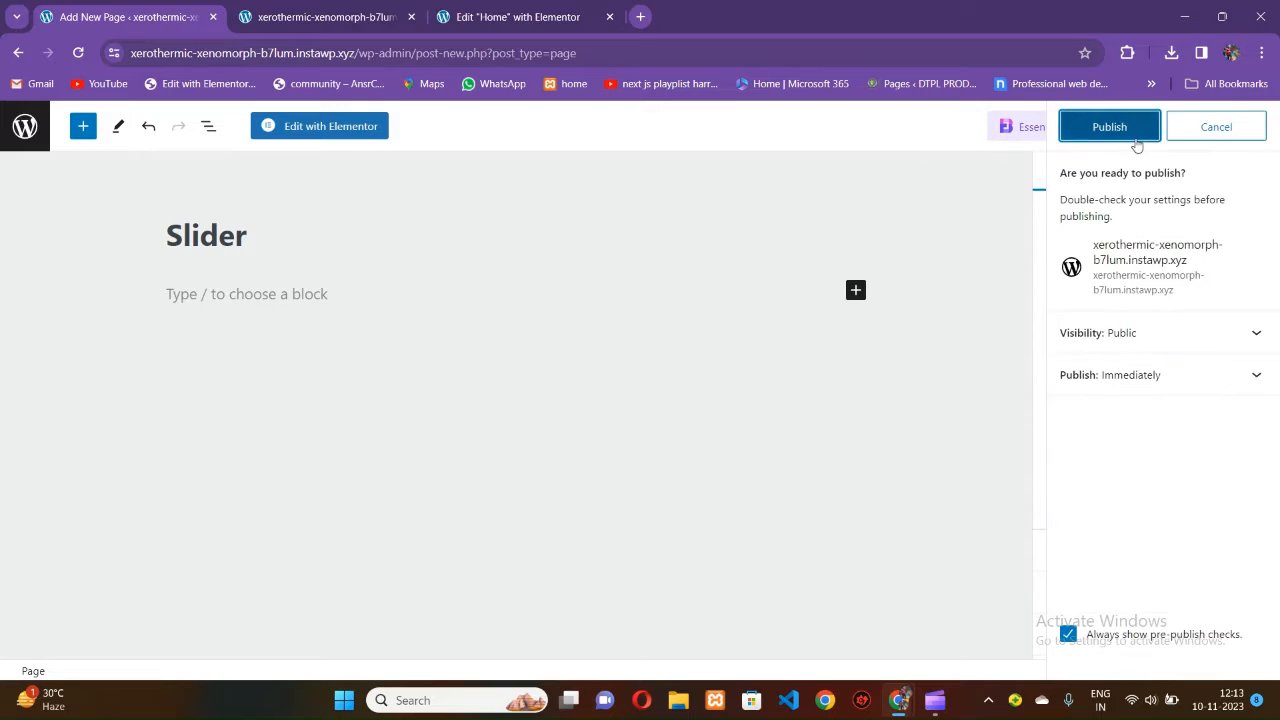
pyautogui.click(1130, 136)
# Open the Slider page in the Elementor editor and place its browser tab after the live site and Home editor tabs.
pyautogui.click(484, 20)
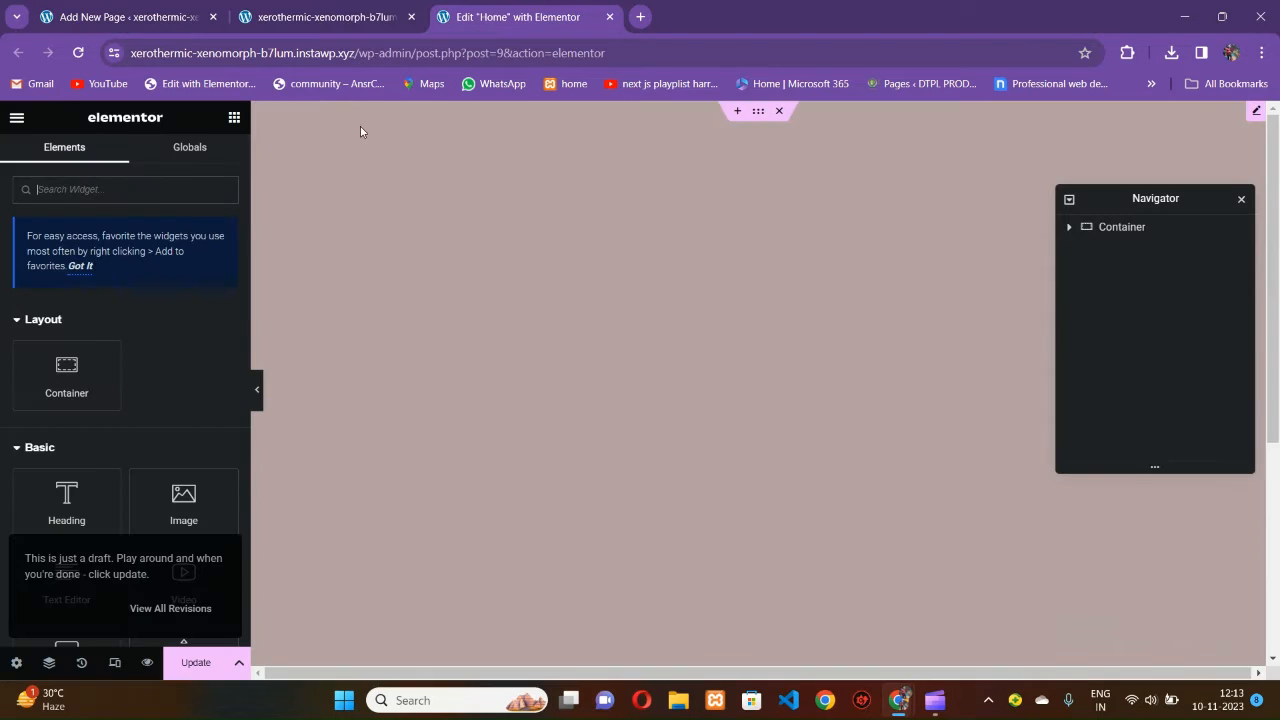
pyautogui.click(352, 20)
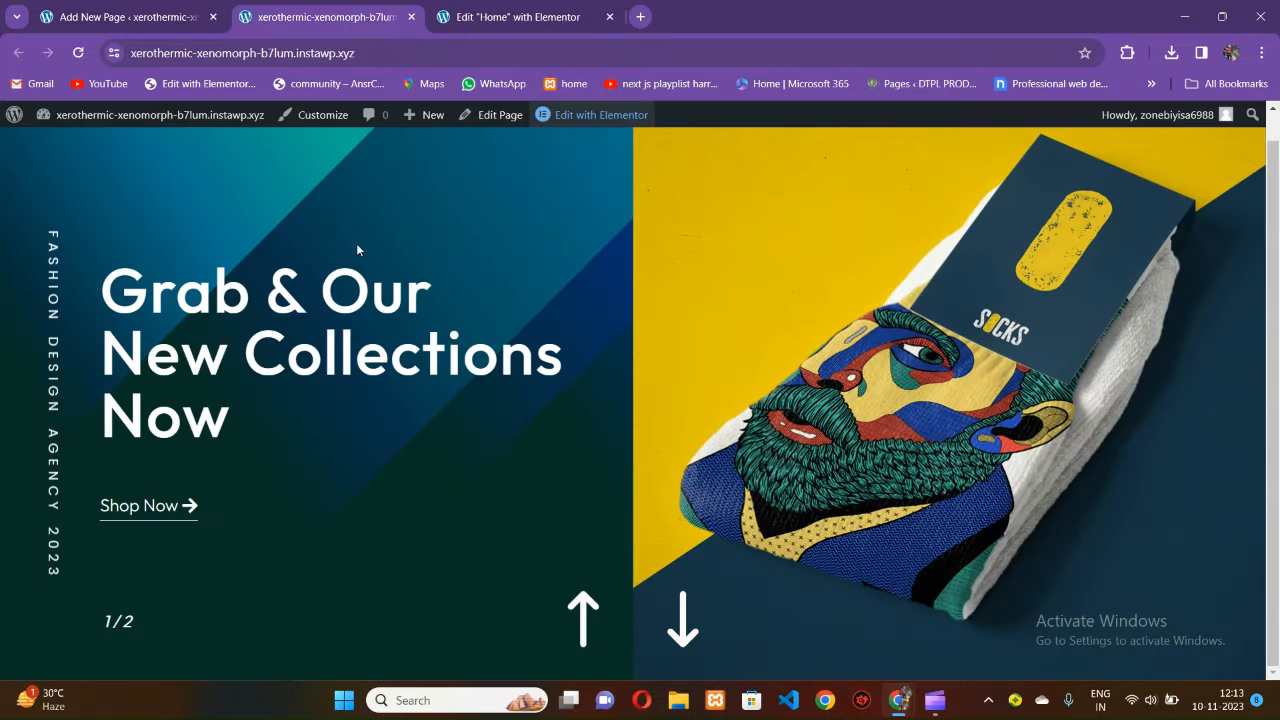
pyautogui.click(128, 17)
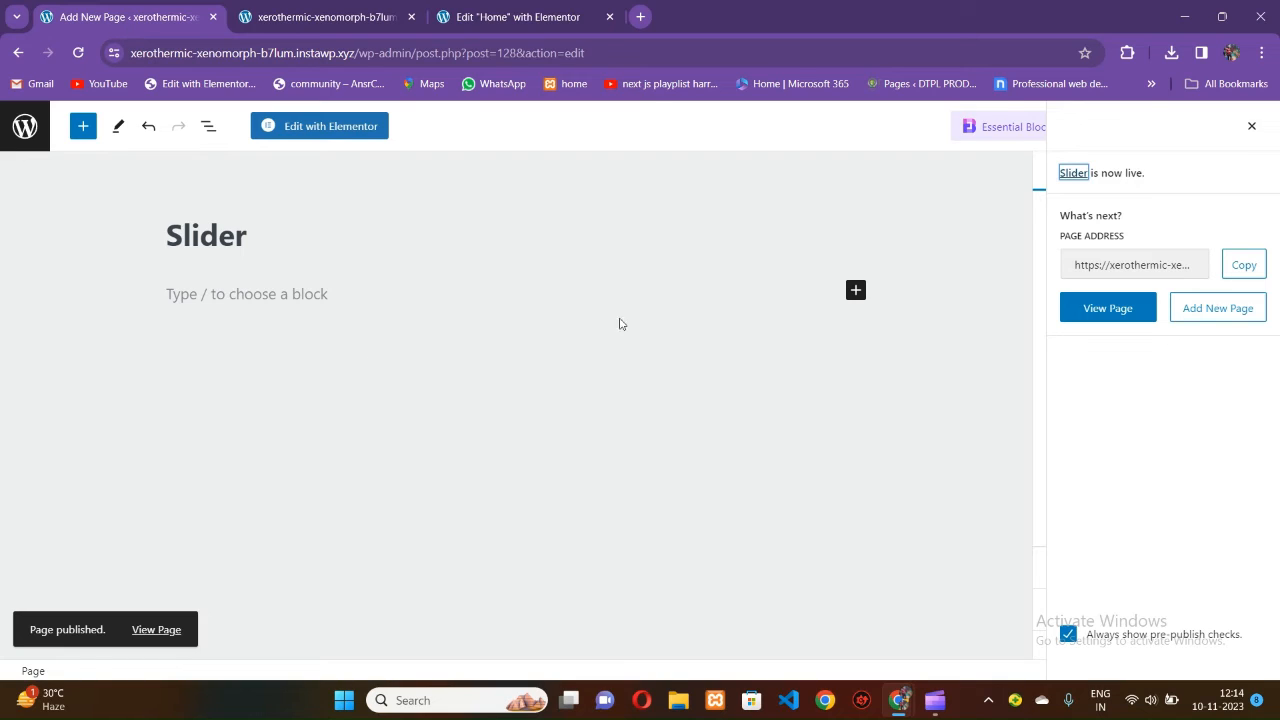
pyautogui.click(318, 128)
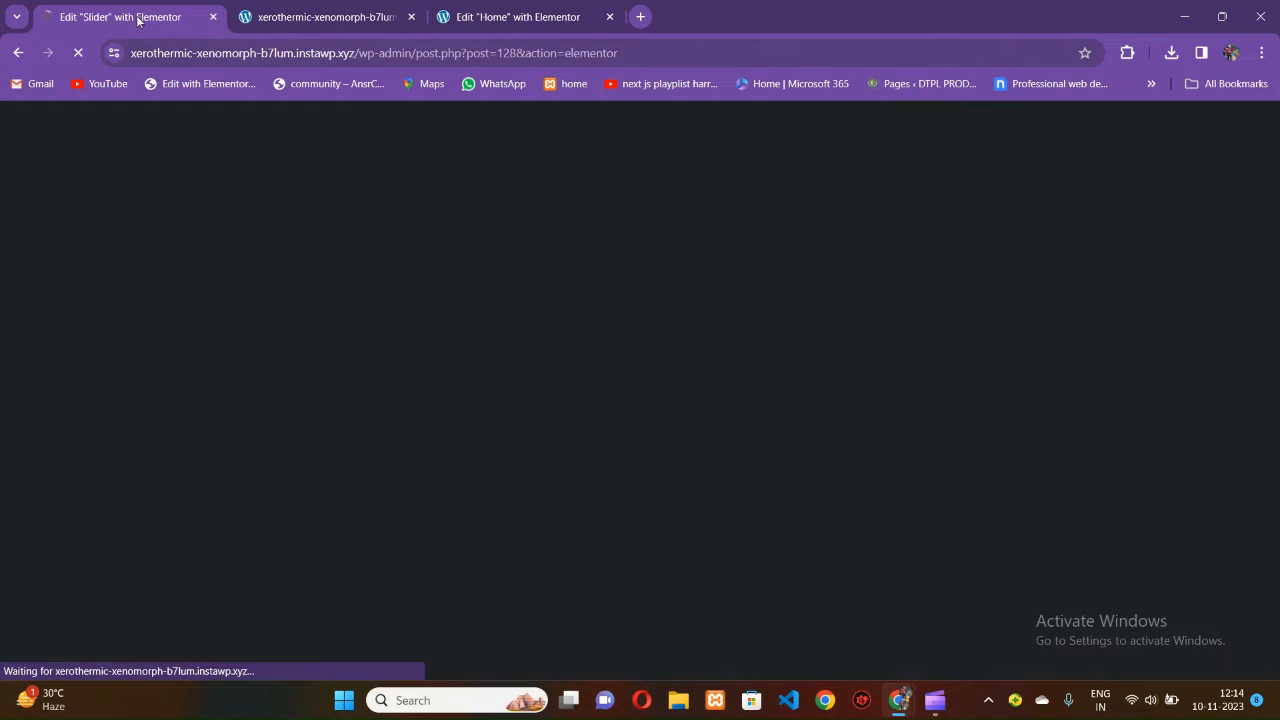
pyautogui.moveTo(140, 17); pyautogui.dragTo(681, 15)
pyautogui.click(340, 18)
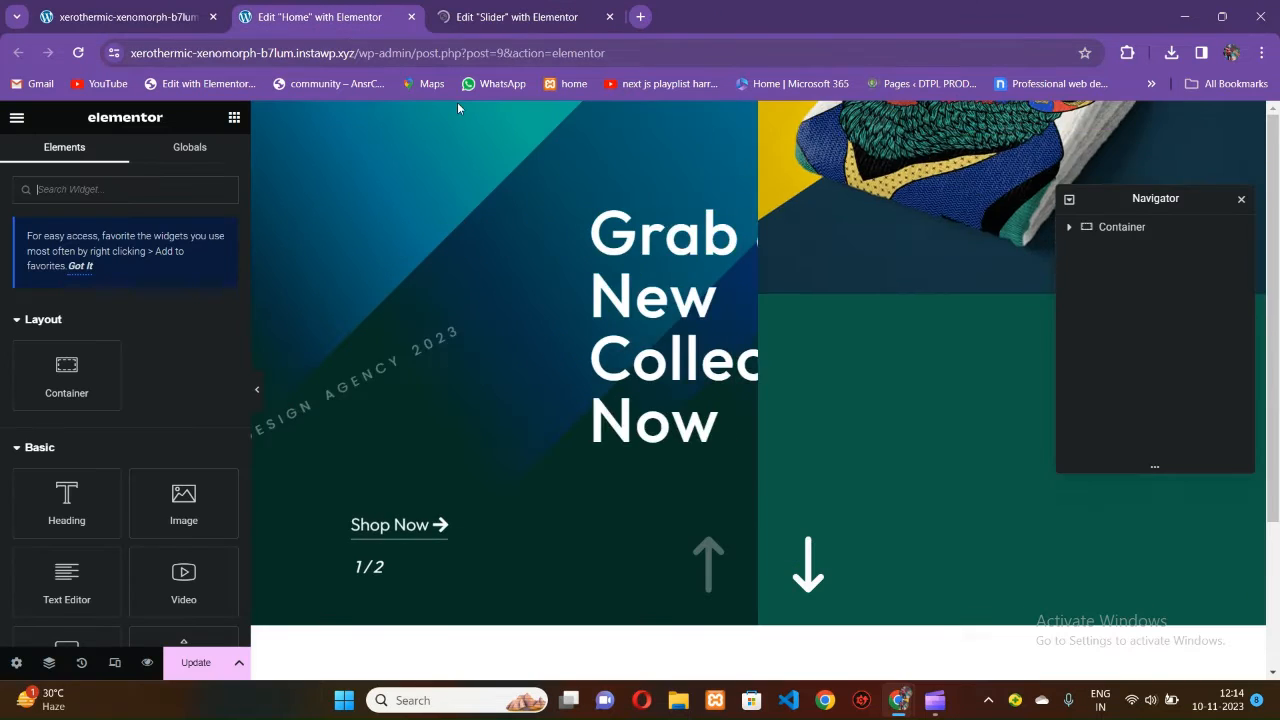
pyautogui.click(163, 20)
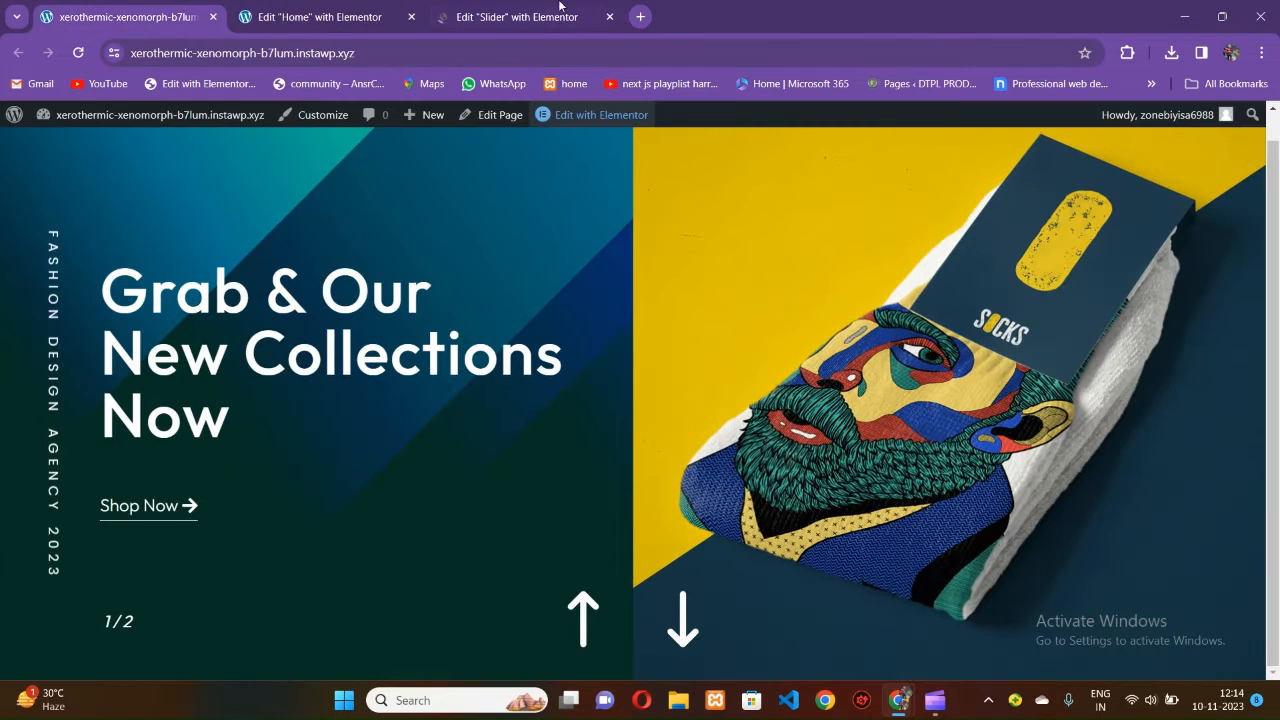
# Open unsplash.com in a new browser tab and browse the photos on its home page.
pyautogui.click(640, 16)
pyautogui.write('u')
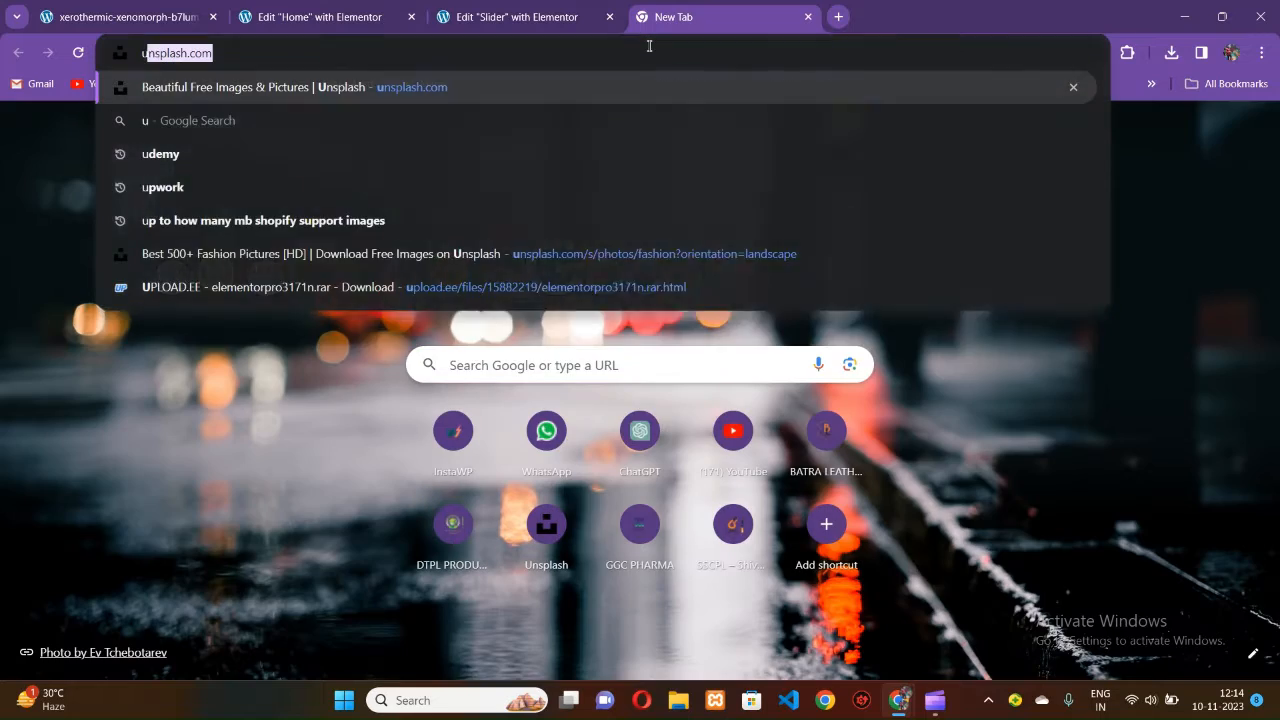
pyautogui.write('ns')
pyautogui.press('Return')
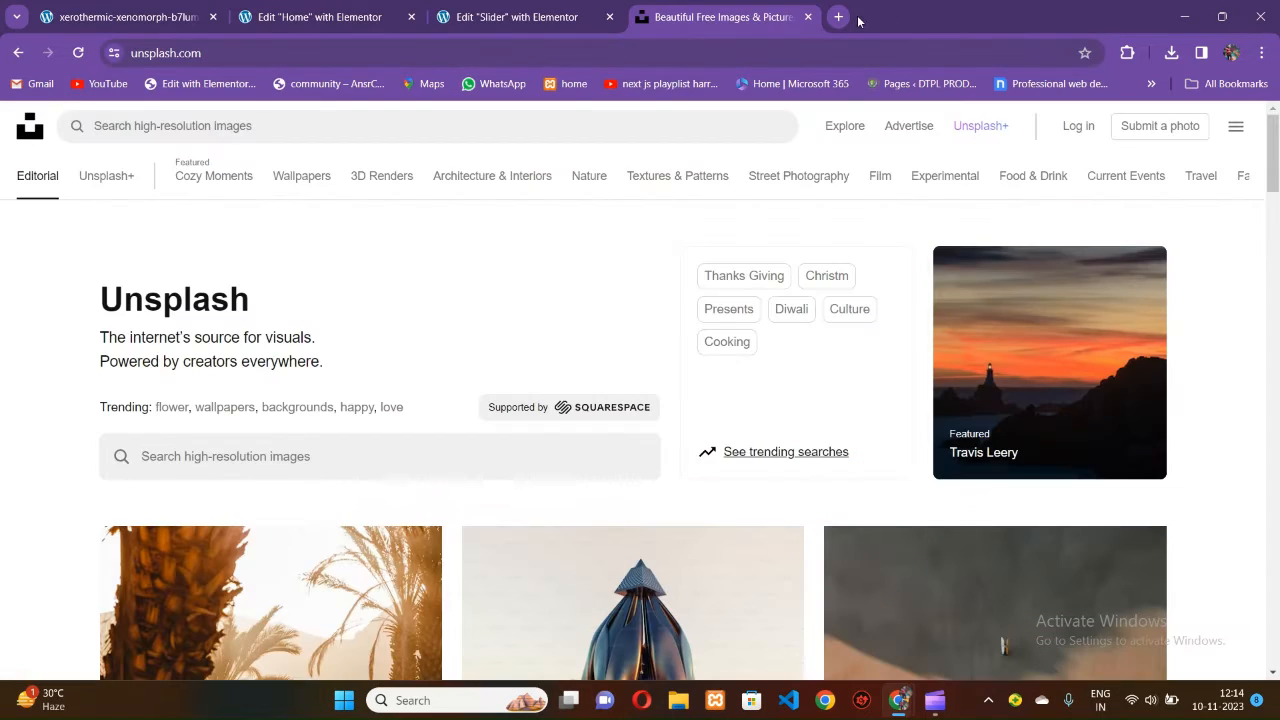
pyautogui.scroll(-8, 600, 510)
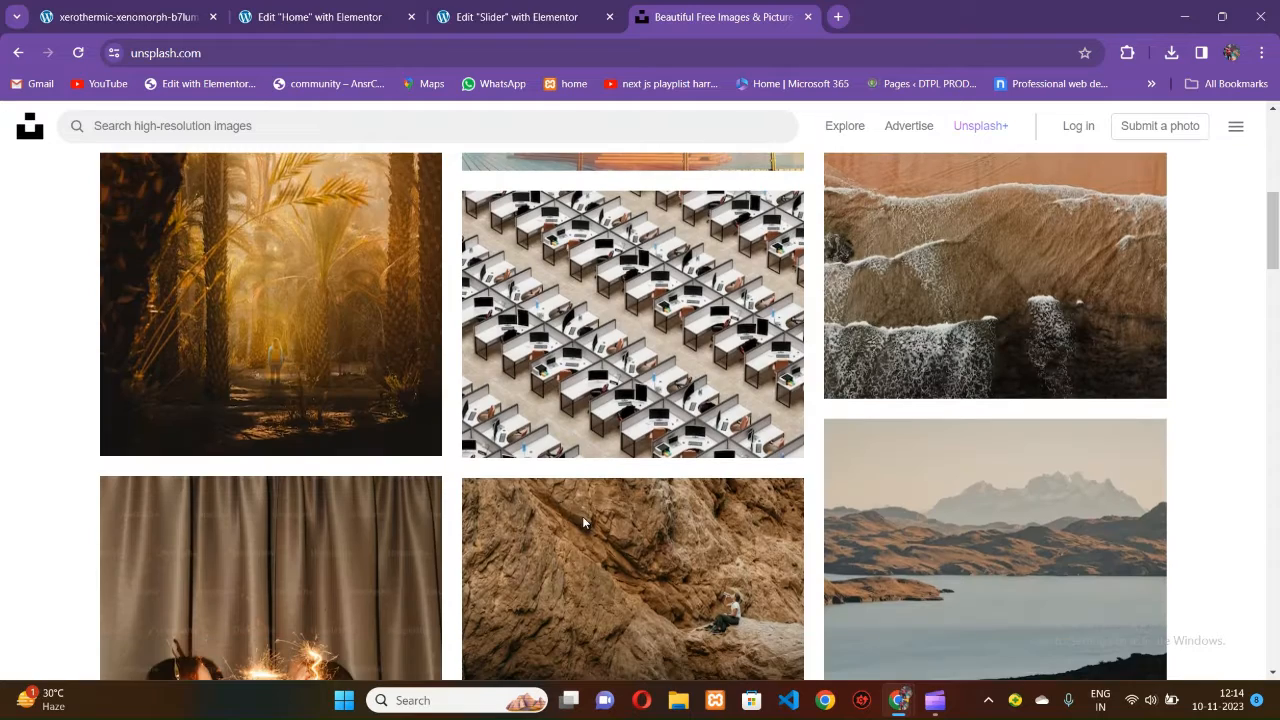
pyautogui.scroll(-10, 582, 540)
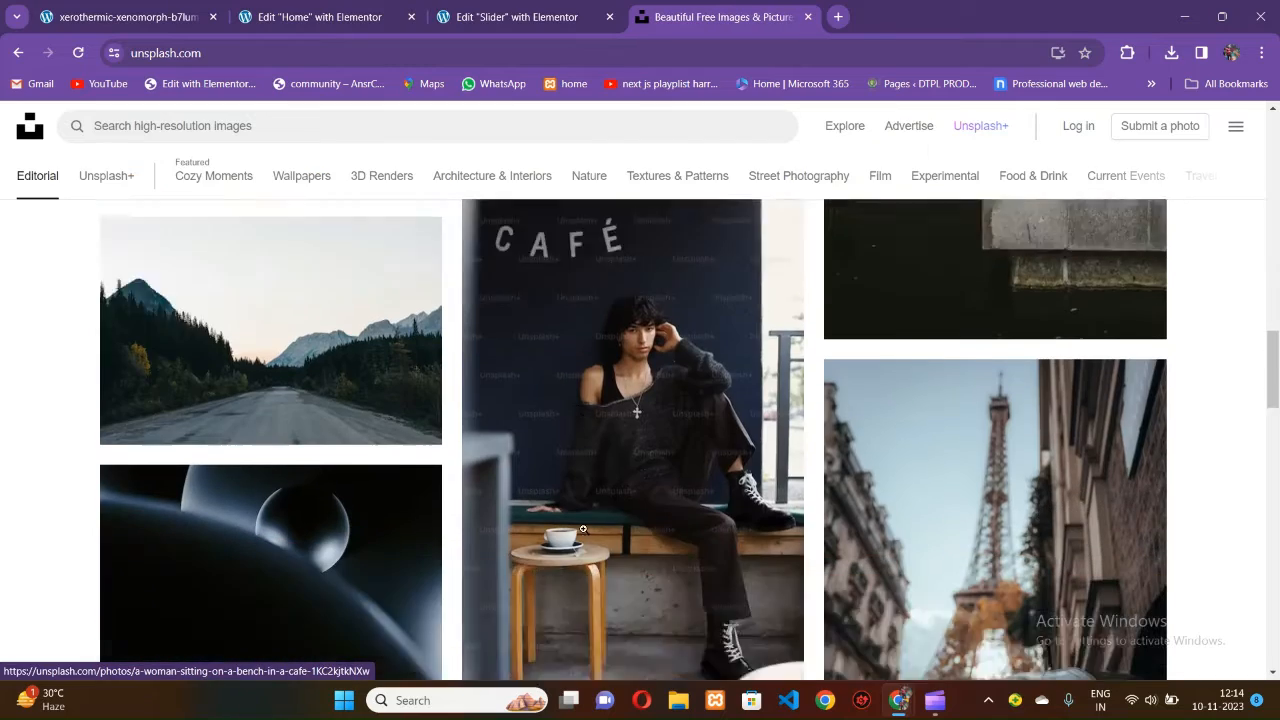
pyautogui.scroll(-7, 574, 530)
pyautogui.scroll(14, 571, 520)
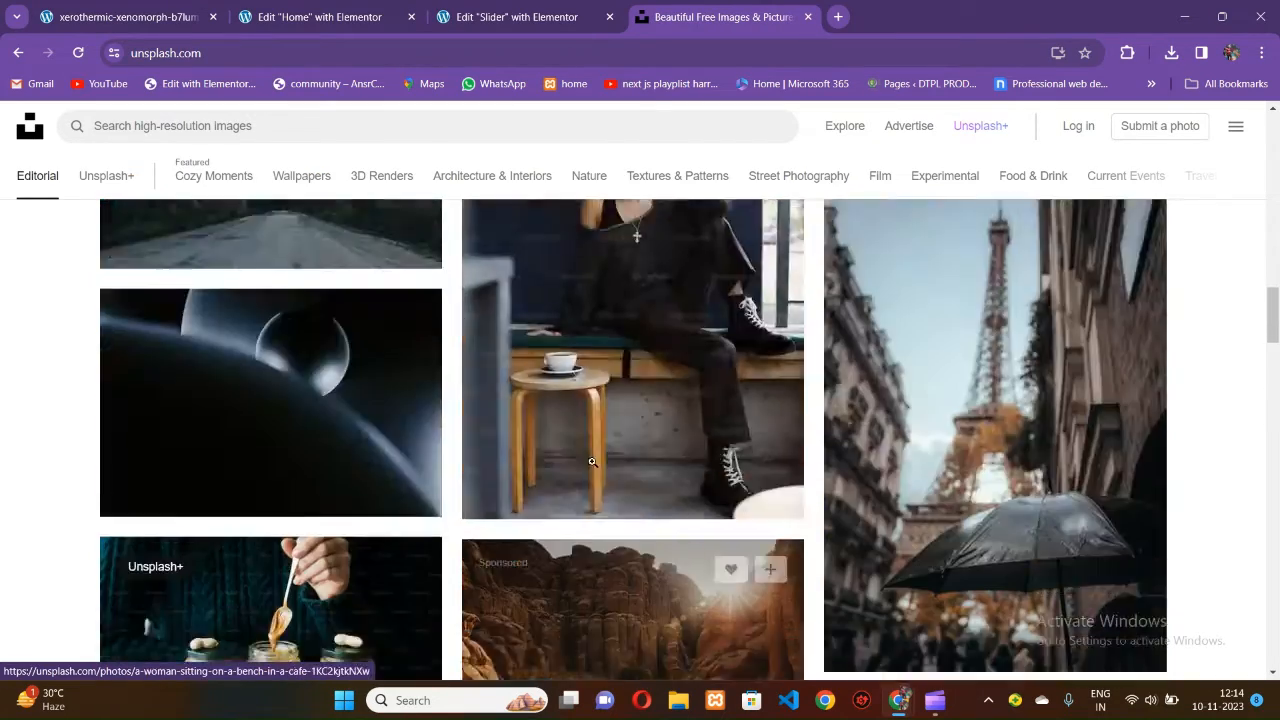
pyautogui.scroll(10, 607, 450)
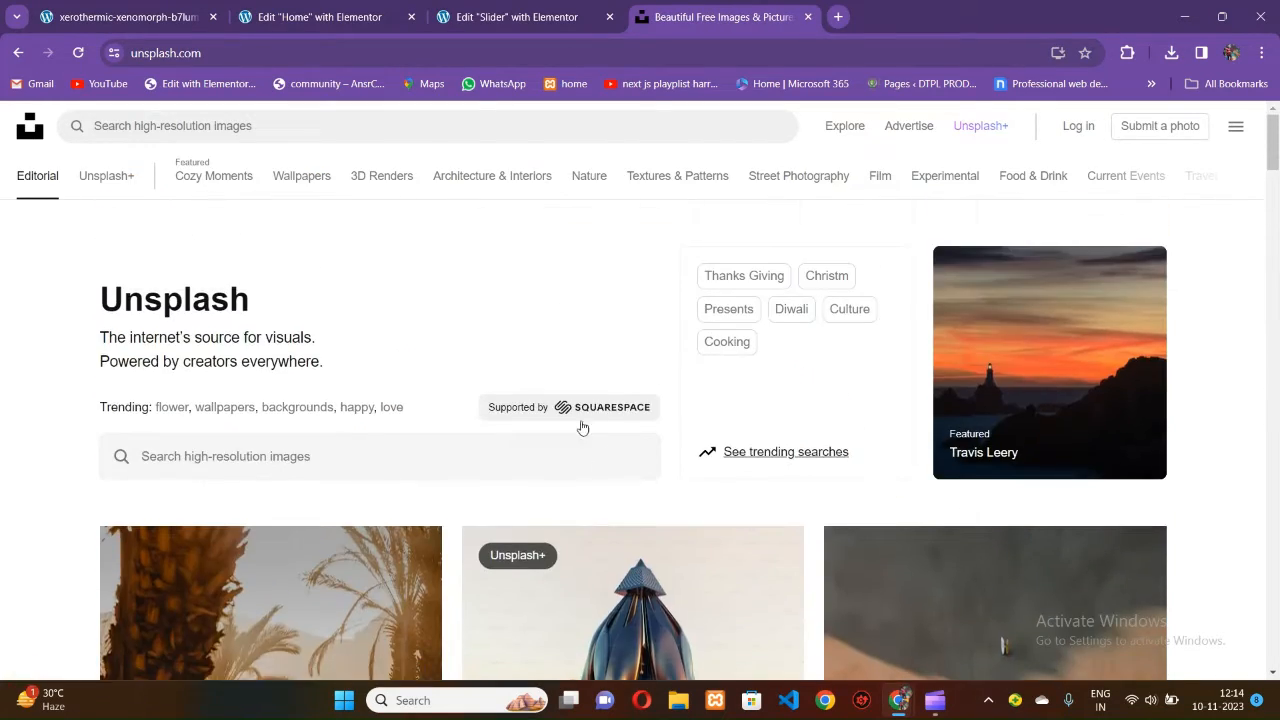
# Return to the Slider page's editor, hide and reshow the Navigator, and place it clear of the widget-adding controls.
pyautogui.click(525, 17)
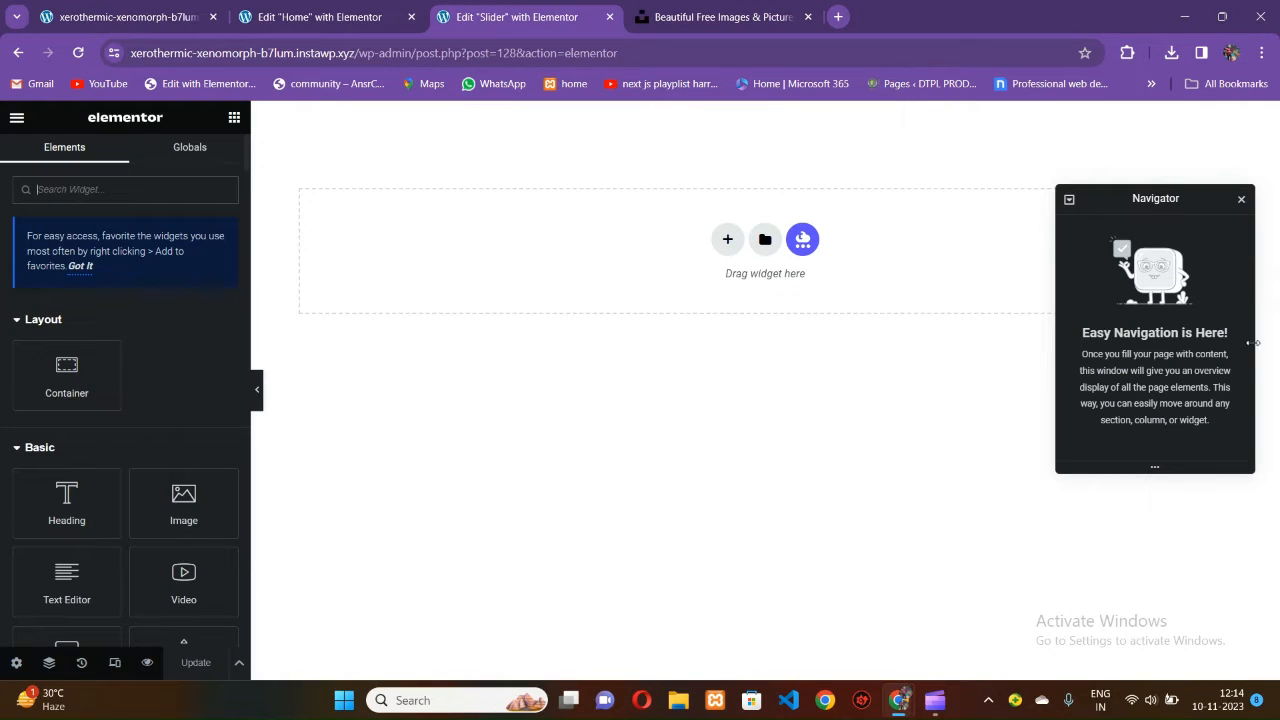
pyautogui.moveTo(1178, 196); pyautogui.dragTo(820, 284)
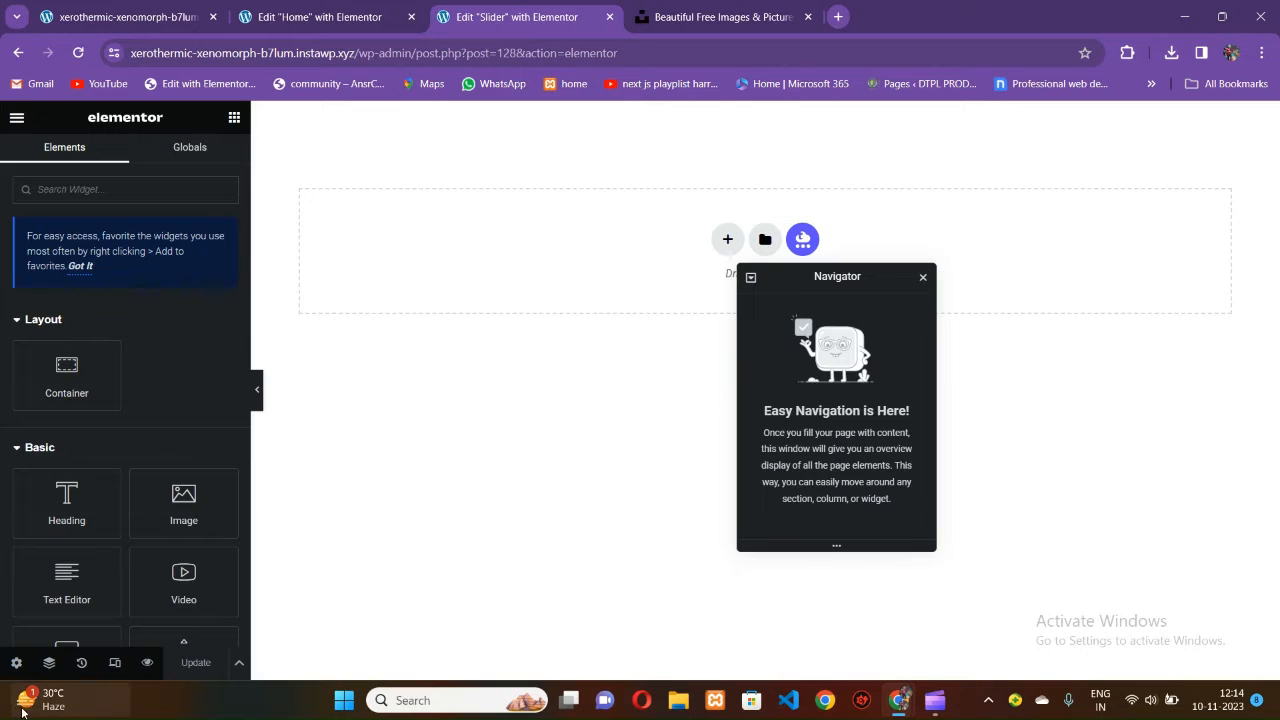
pyautogui.click(48, 663)
pyautogui.click(48, 663)
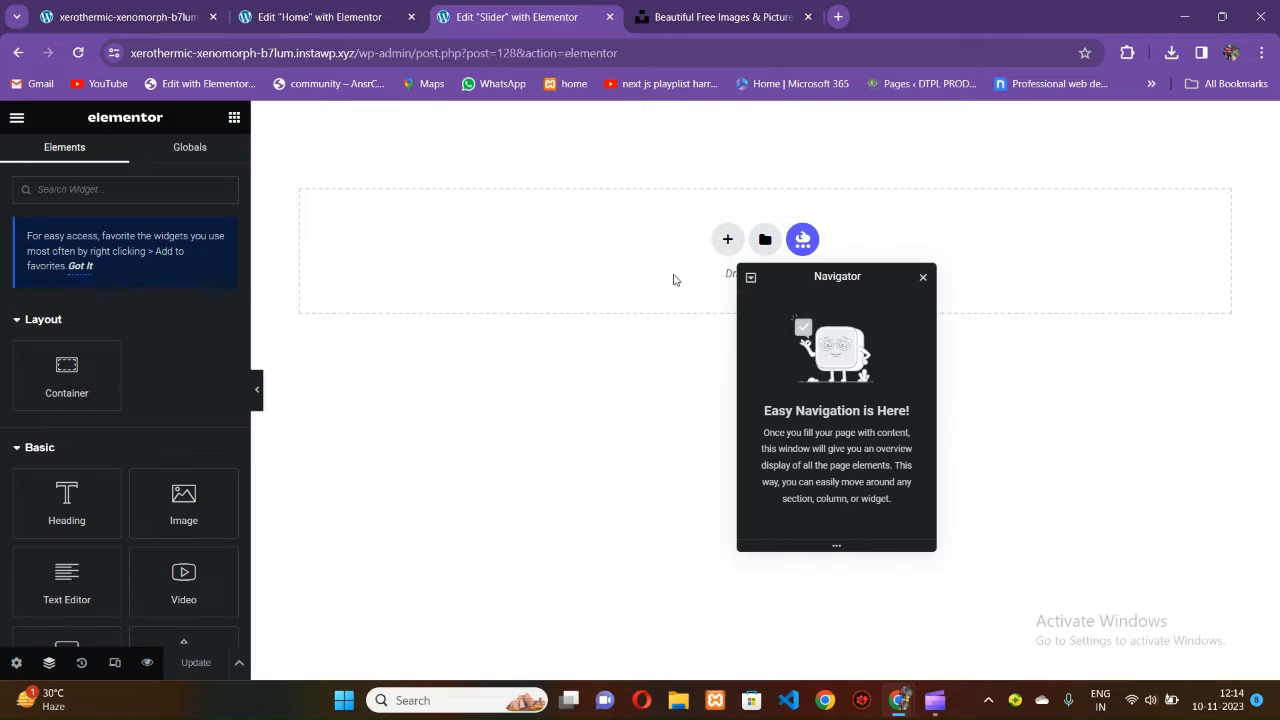
pyautogui.moveTo(790, 278); pyautogui.dragTo(989, 233)
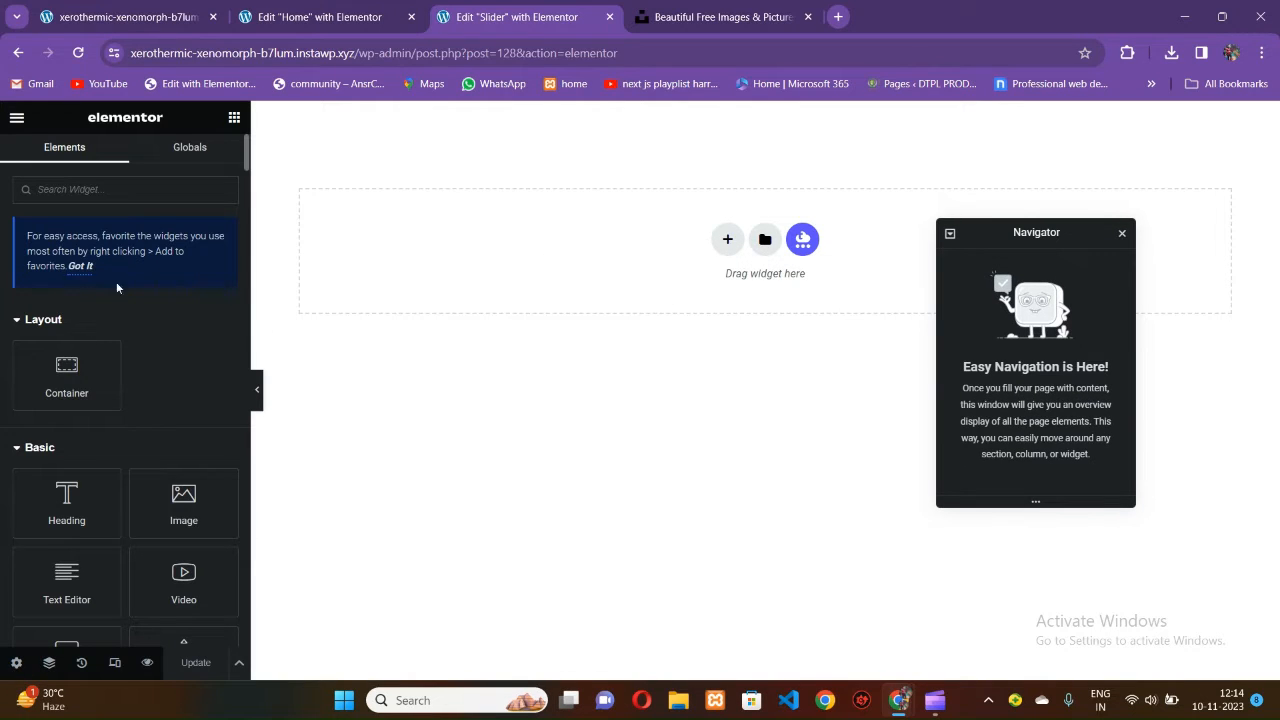
# Add a single container with column direction to the empty page and name it slider.
pyautogui.click(728, 243)
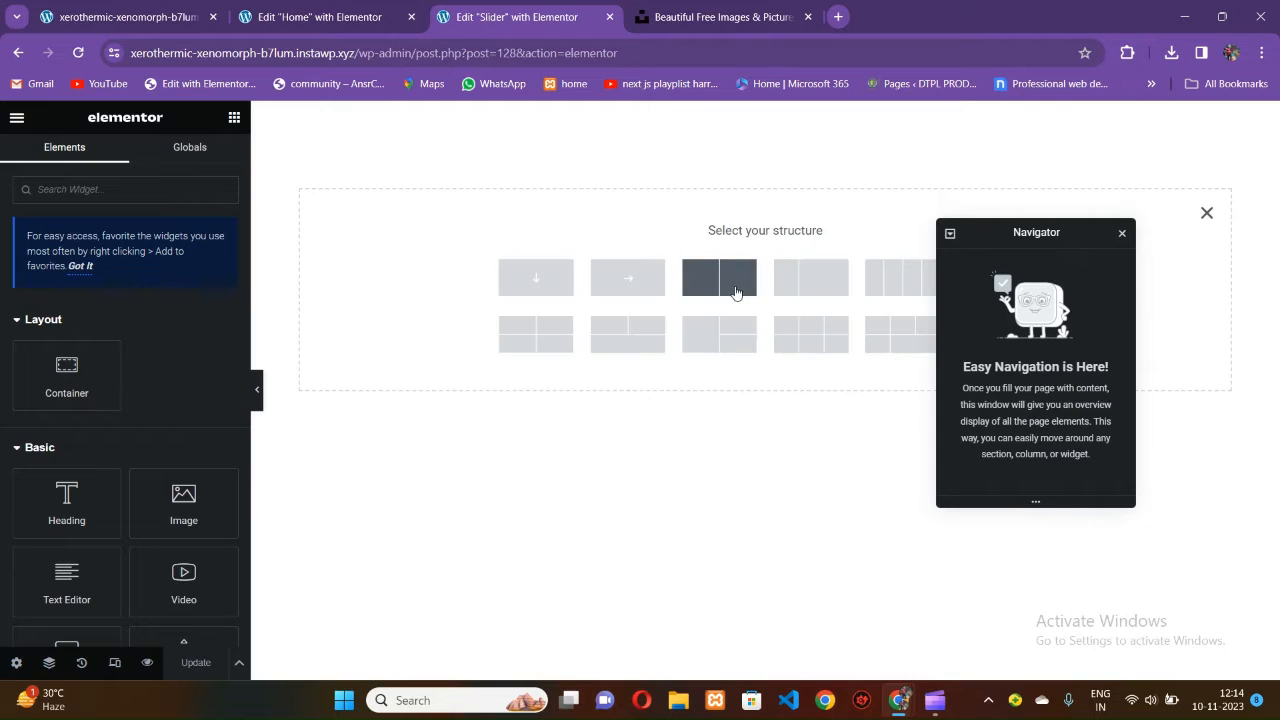
pyautogui.click(556, 286)
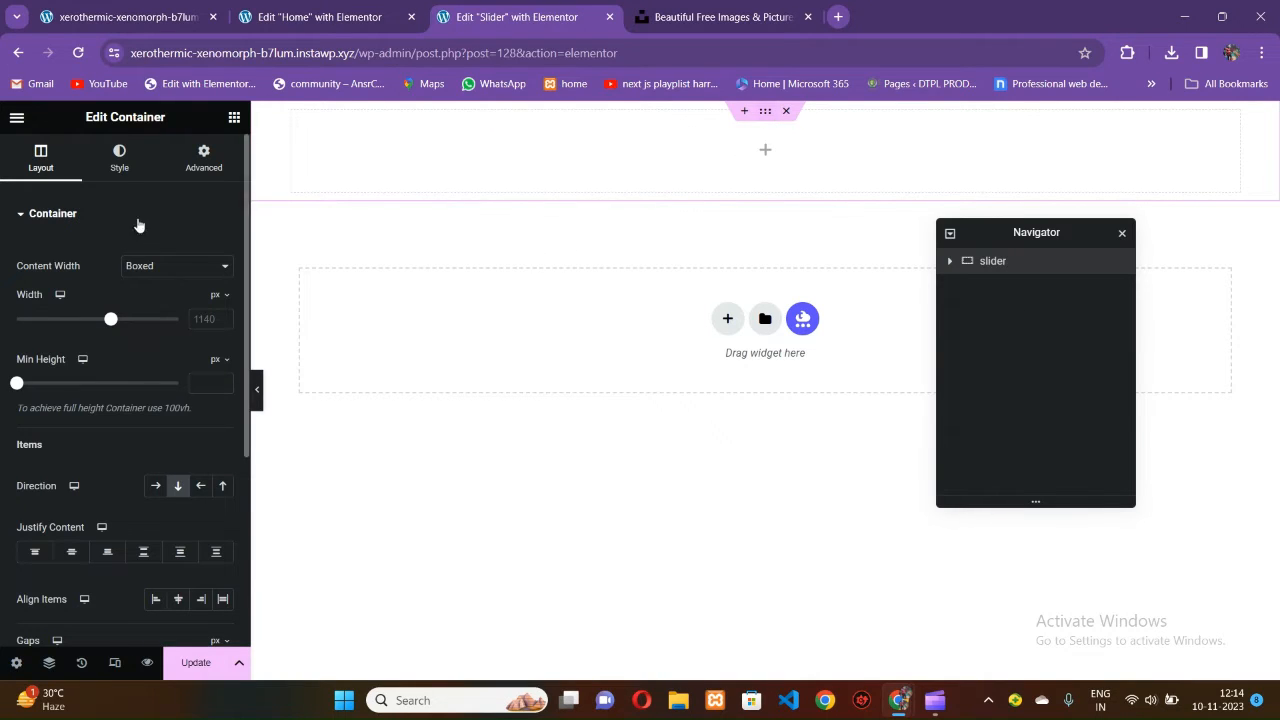
# Set the slider container's content width to Full Width and its padding to 0 px on all sides.
pyautogui.click(117, 165)
pyautogui.click(40, 158)
pyautogui.click(175, 267)
pyautogui.click(167, 297)
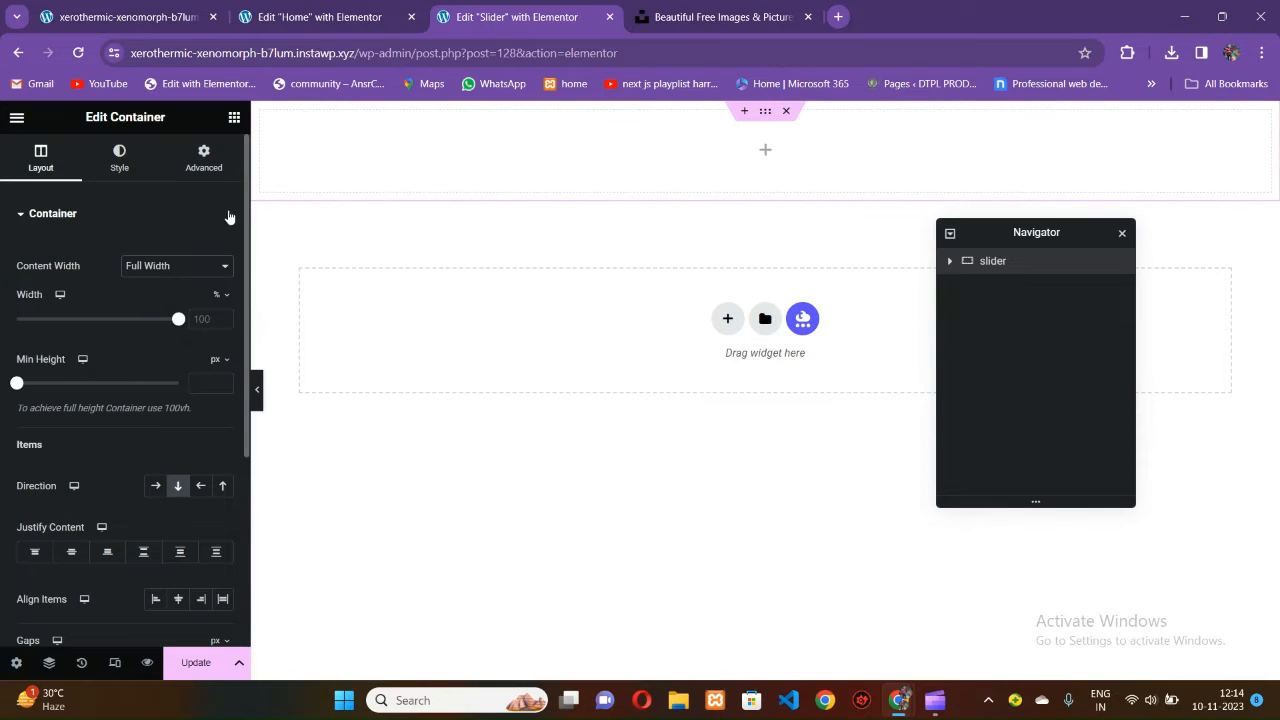
pyautogui.click(204, 158)
pyautogui.click(222, 336)
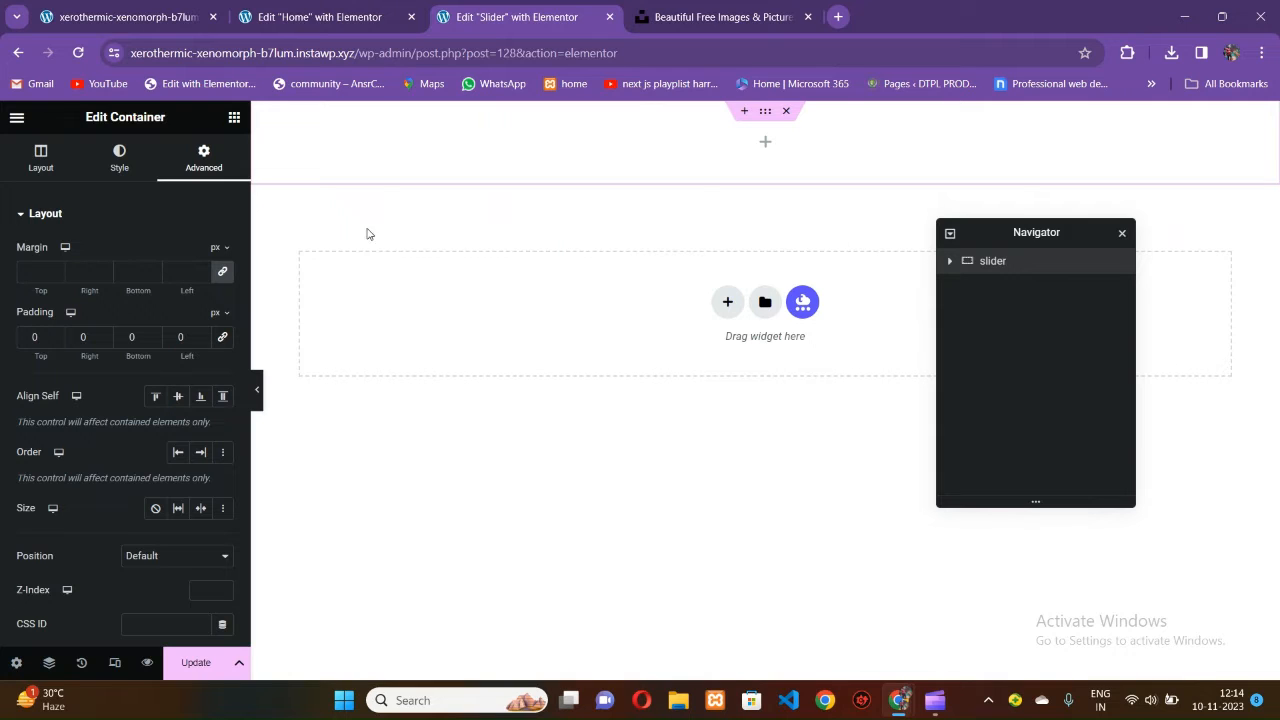
# Find the Carousel widget in the widget library and place it inside the slider container.
pyautogui.click(234, 117)
pyautogui.scroll(-4, 100, 384)
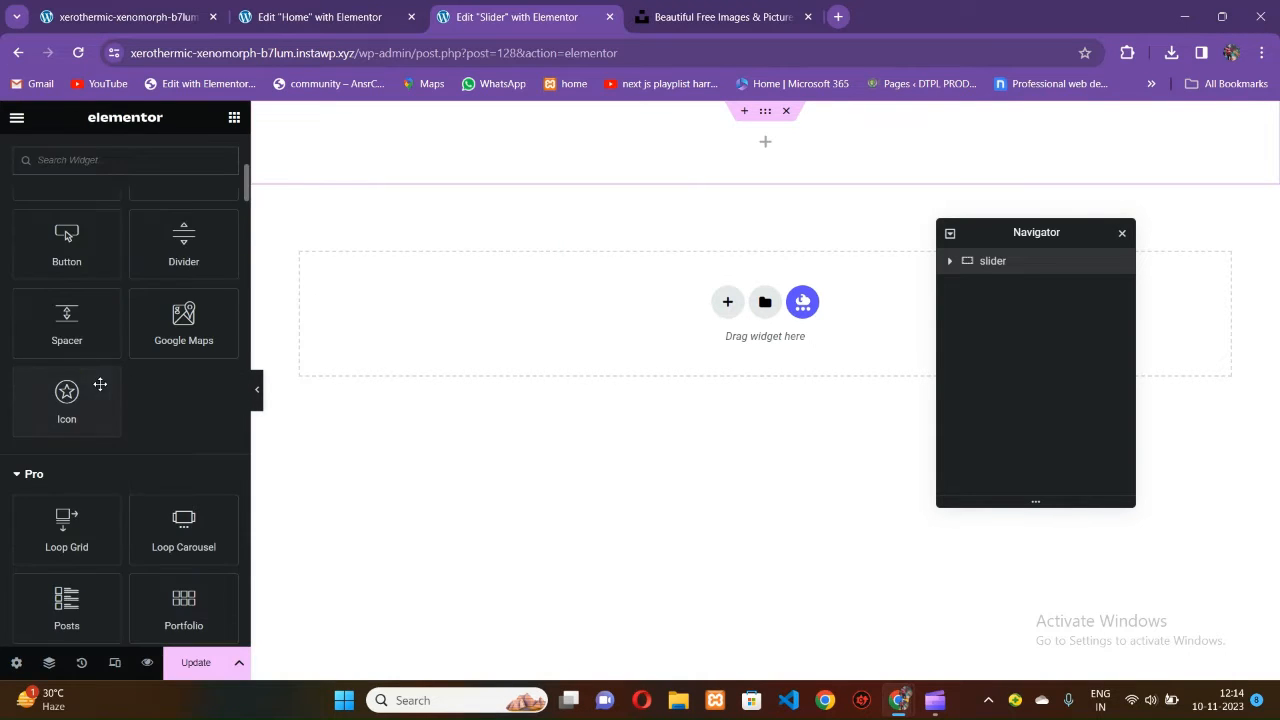
pyautogui.scroll(-12, 100, 384)
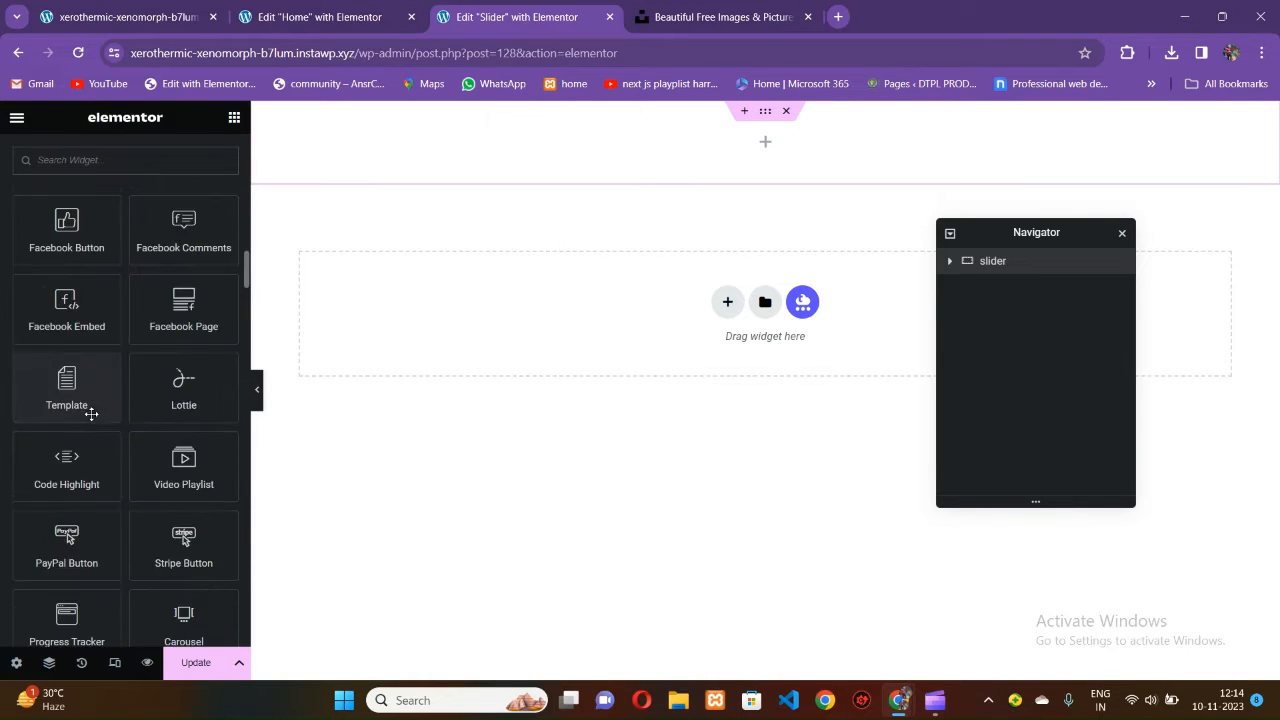
pyautogui.scroll(-3, 91, 413)
pyautogui.moveTo(180, 375); pyautogui.dragTo(572, 168)
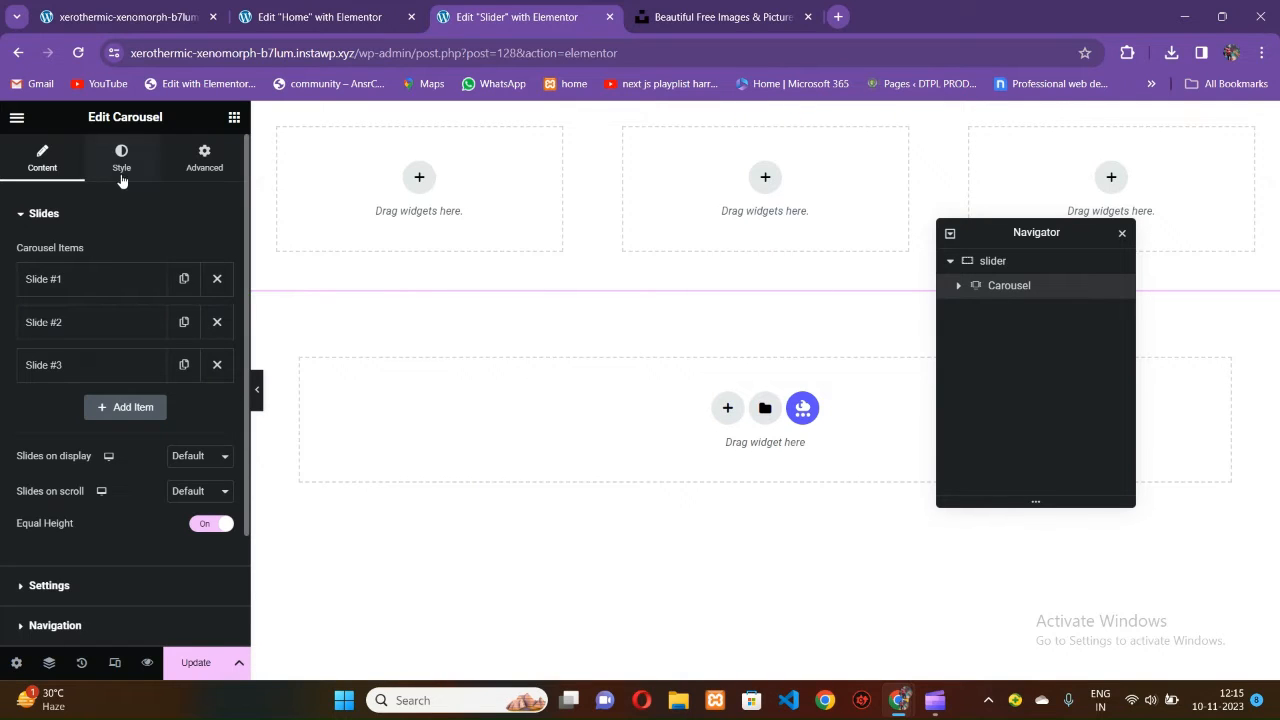
# Remove Slide #2 and Slide #3 from the carousel and set its padding to 0 px on all sides.
pyautogui.click(217, 322)
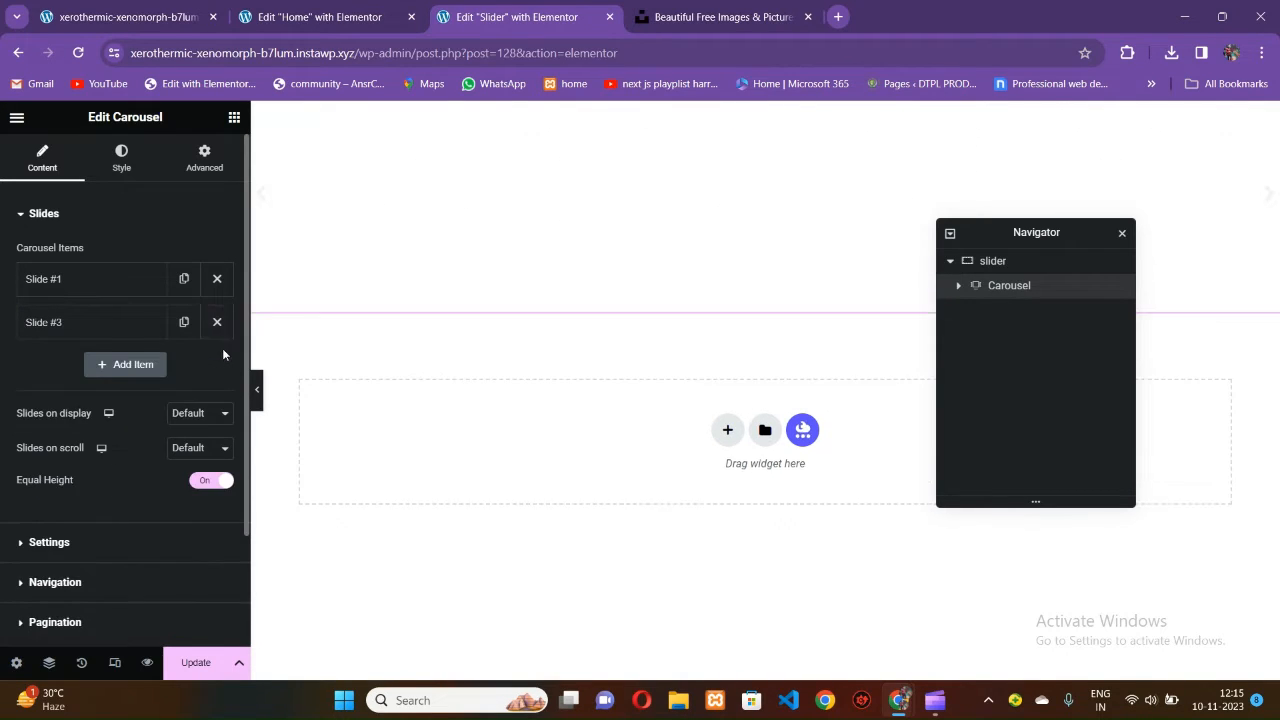
pyautogui.click(217, 322)
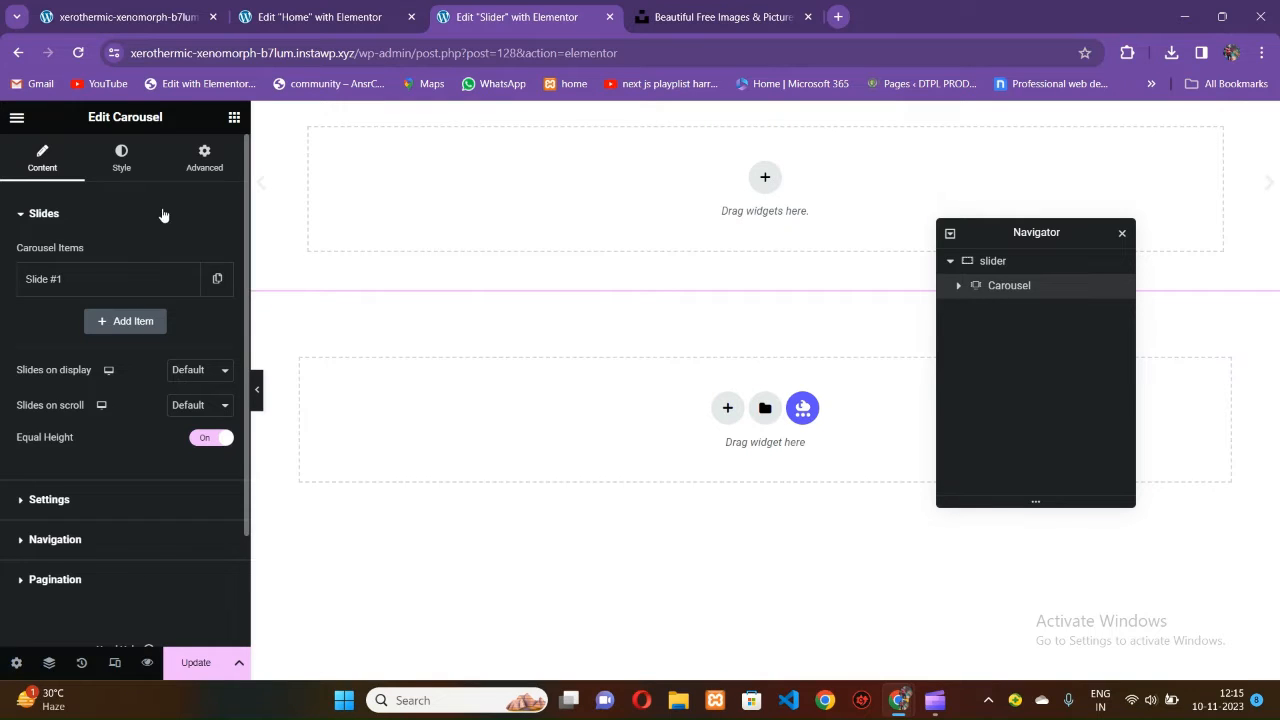
pyautogui.click(204, 157)
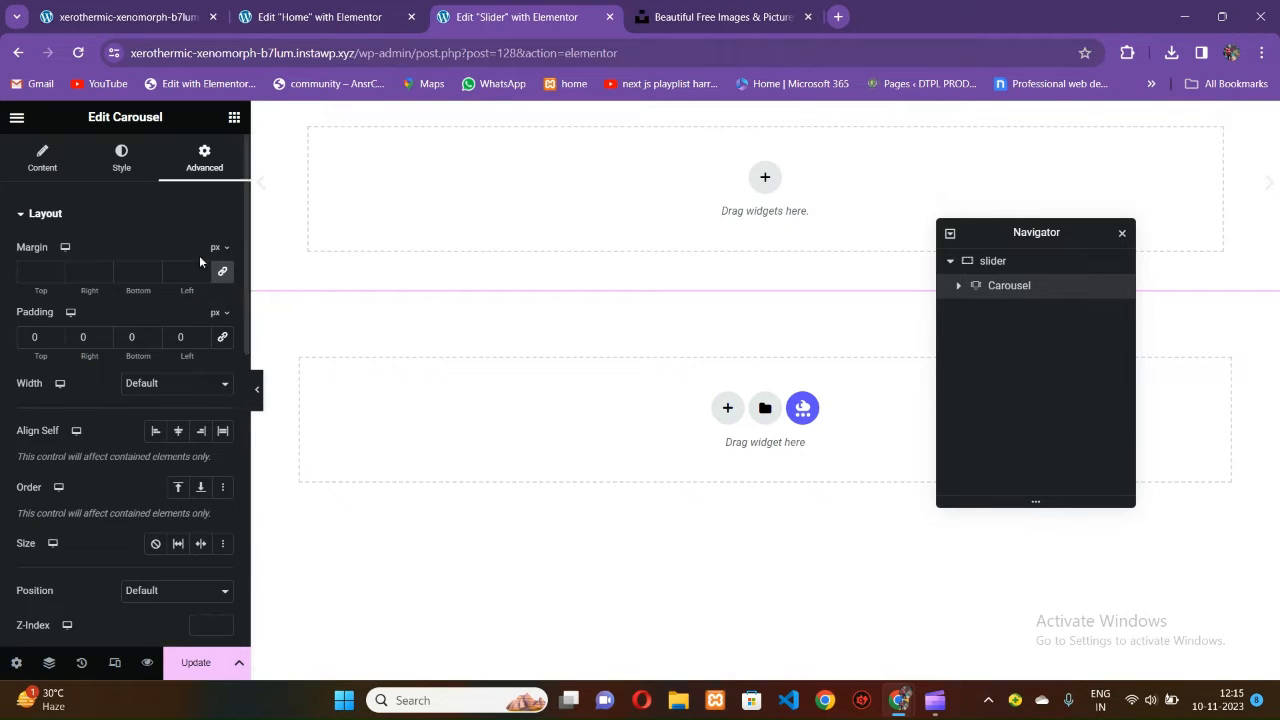
# Add a two-column container structure inside the carousel's remaining slide and compare it with the finished slider on the live site.
pyautogui.click(765, 178)
pyautogui.click(710, 196)
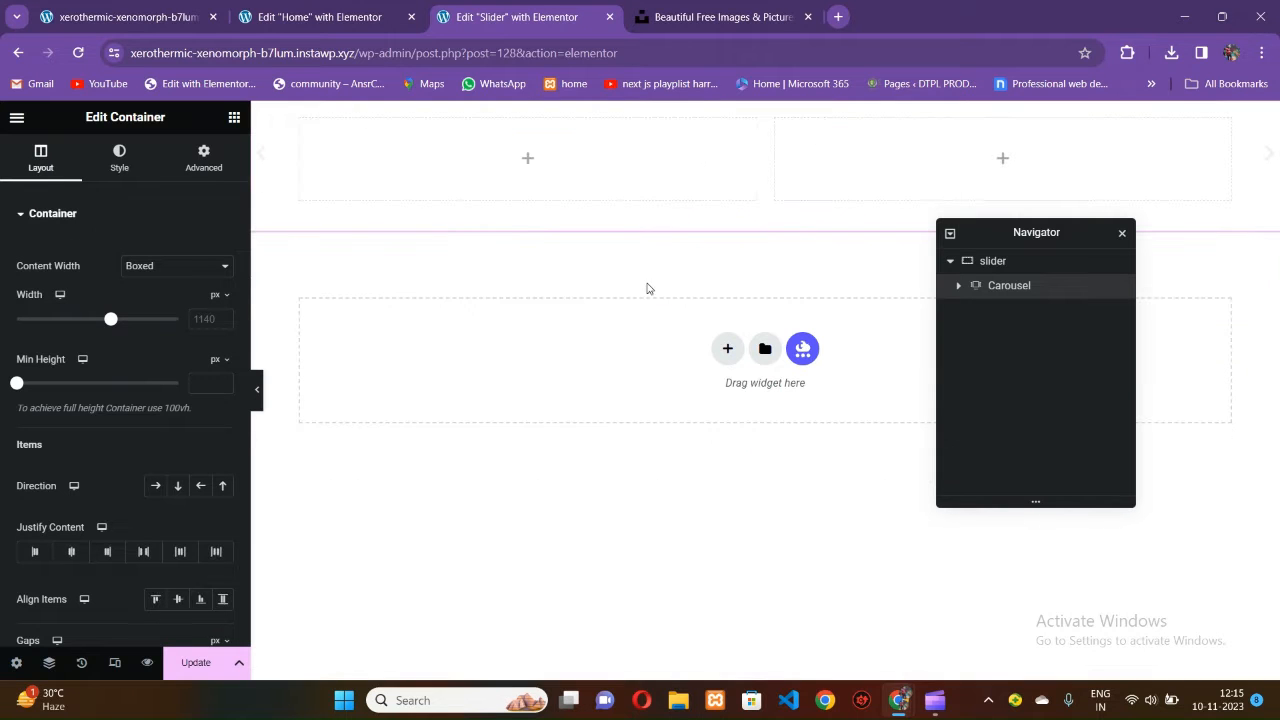
pyautogui.click(150, 17)
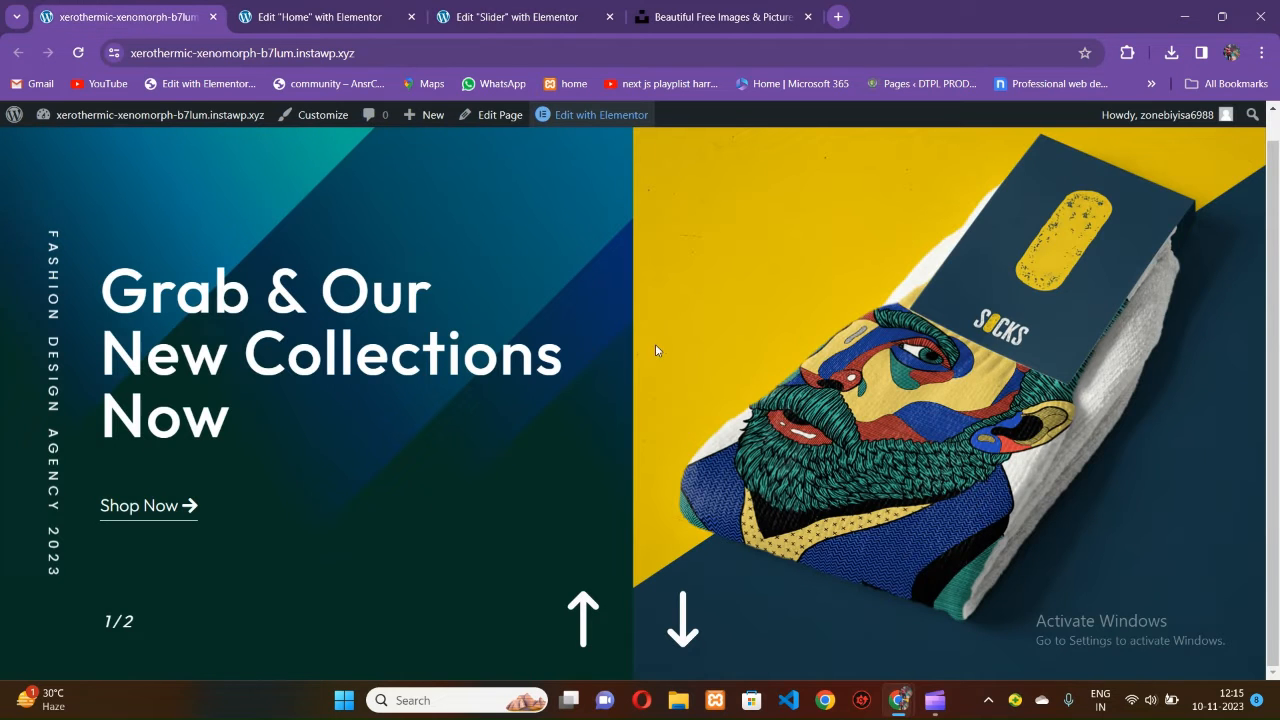
pyautogui.click(560, 17)
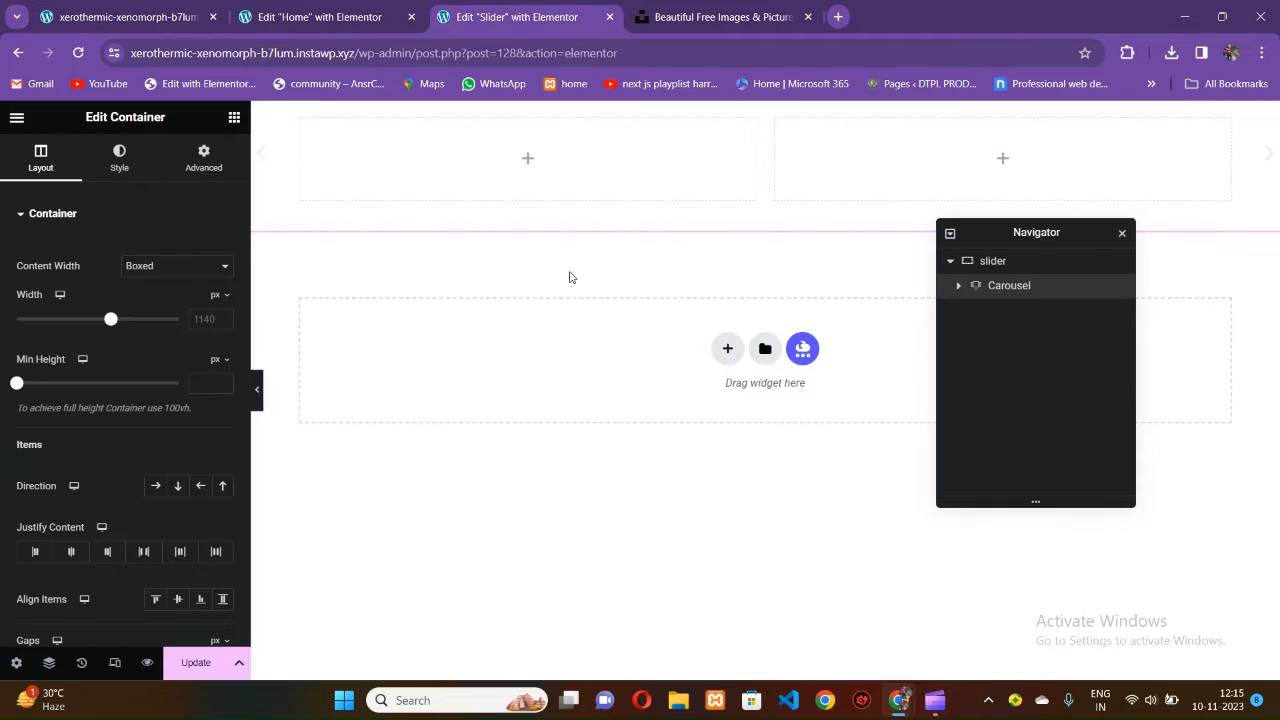
# Set Slide #1's padding to 0 px on all sides and its content width to Full Width.
pyautogui.click(993, 288)
pyautogui.click(957, 288)
pyautogui.click(1000, 310)
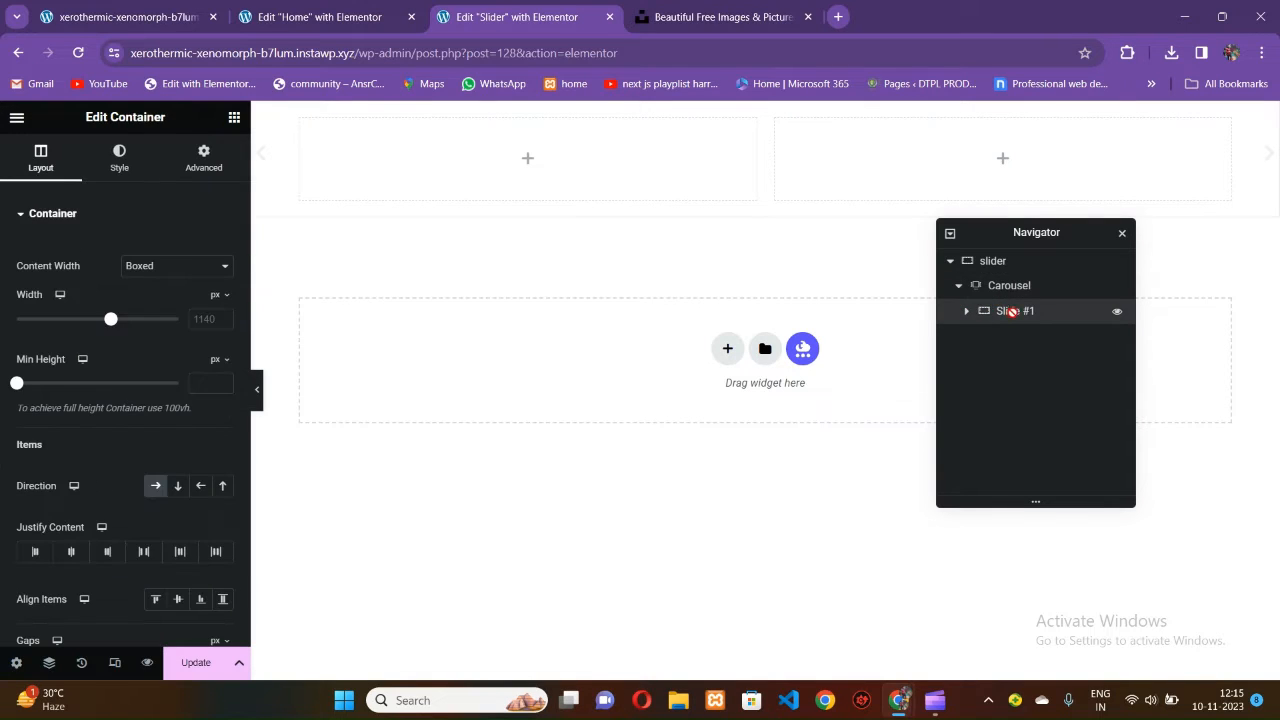
pyautogui.click(205, 160)
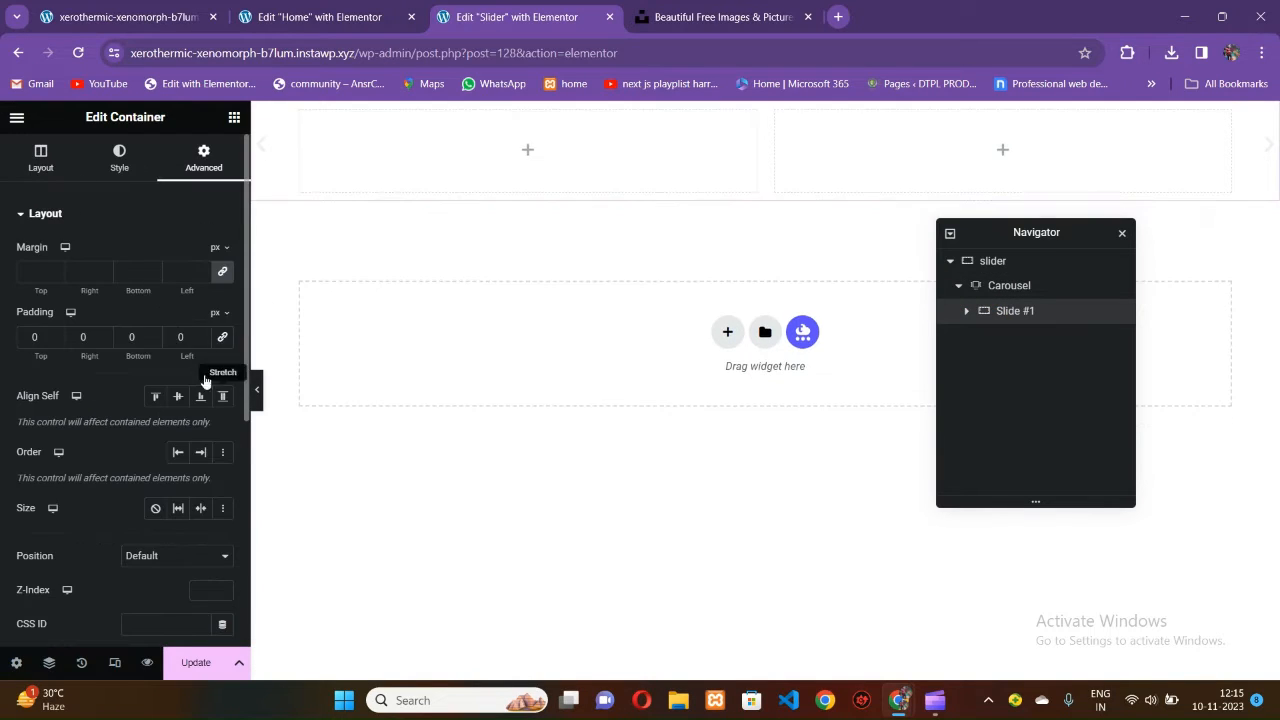
pyautogui.click(40, 158)
pyautogui.click(175, 265)
pyautogui.click(150, 296)
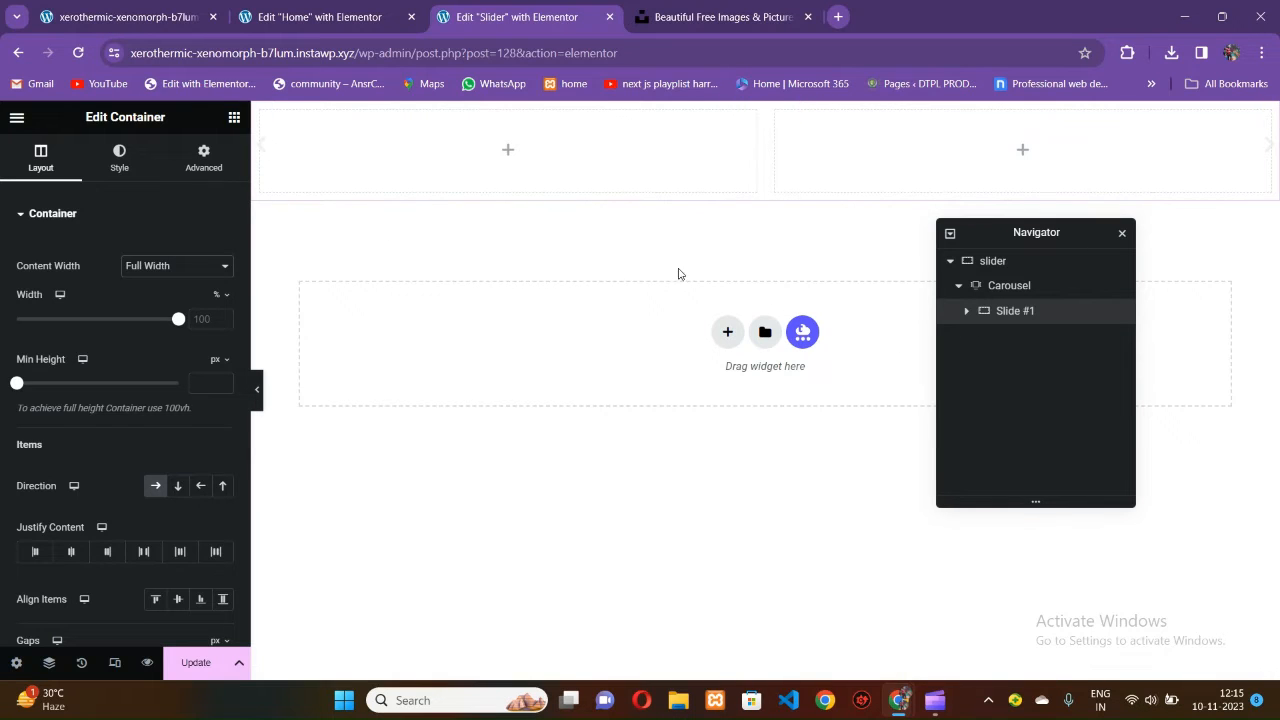
# Set the padding of both column containers inside Slide #1 to 0 px on all sides.
pyautogui.click(1018, 338)
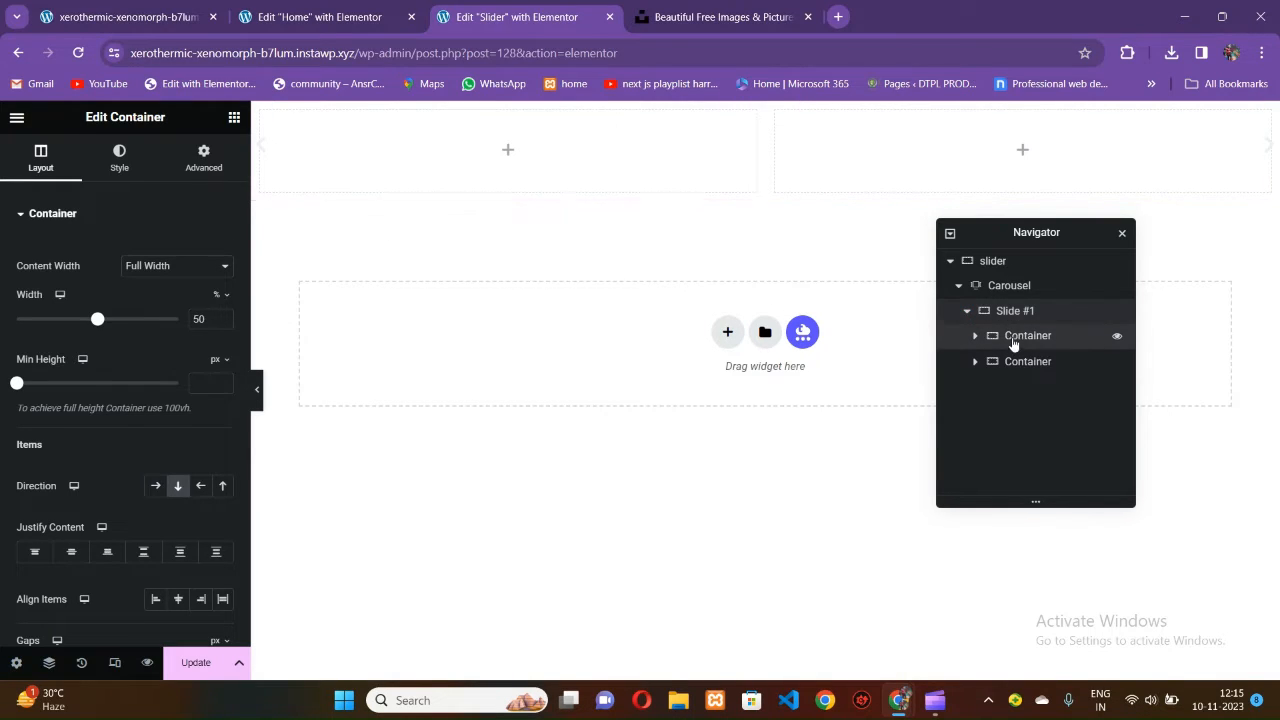
pyautogui.click(210, 163)
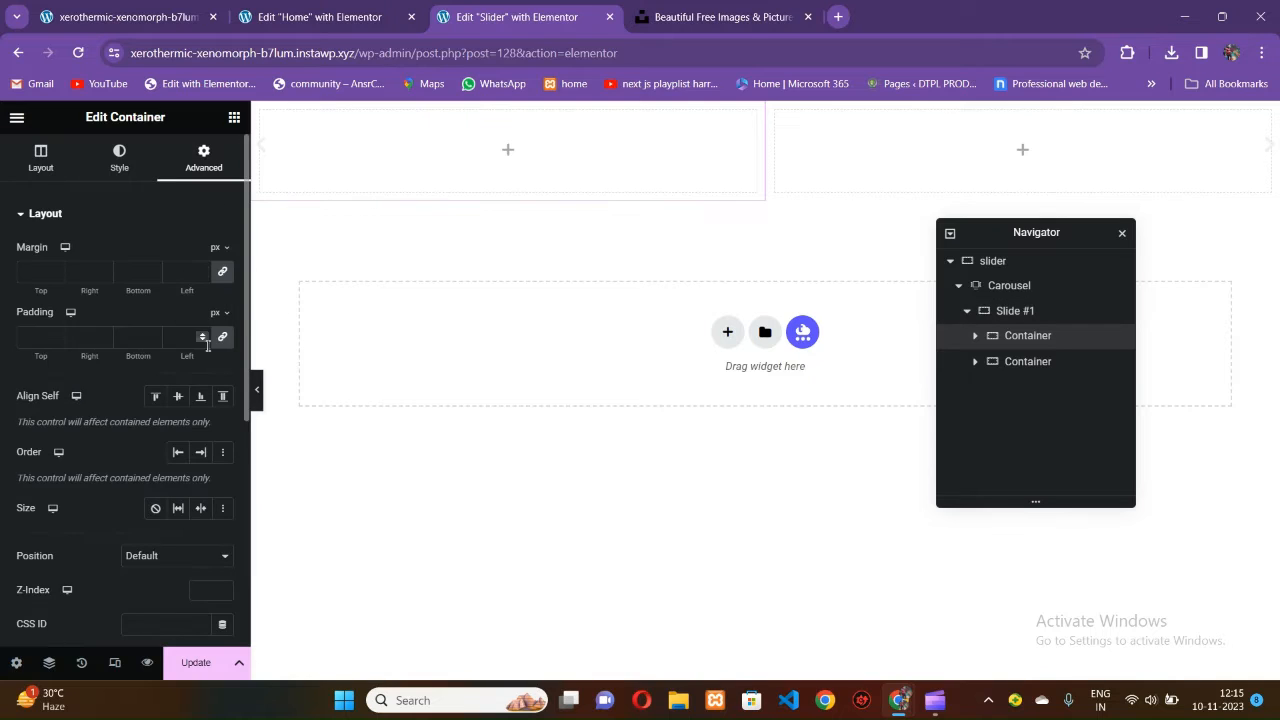
pyautogui.click(1030, 365)
pyautogui.click(203, 158)
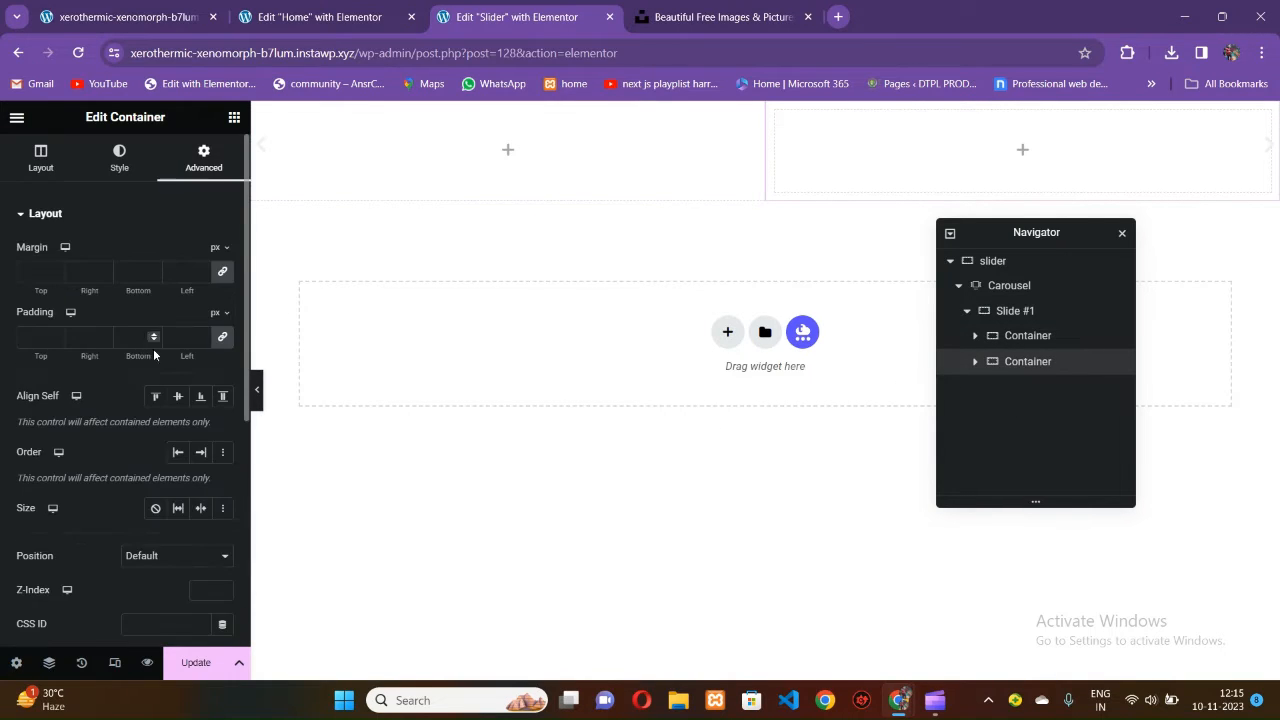
pyautogui.click(219, 342)
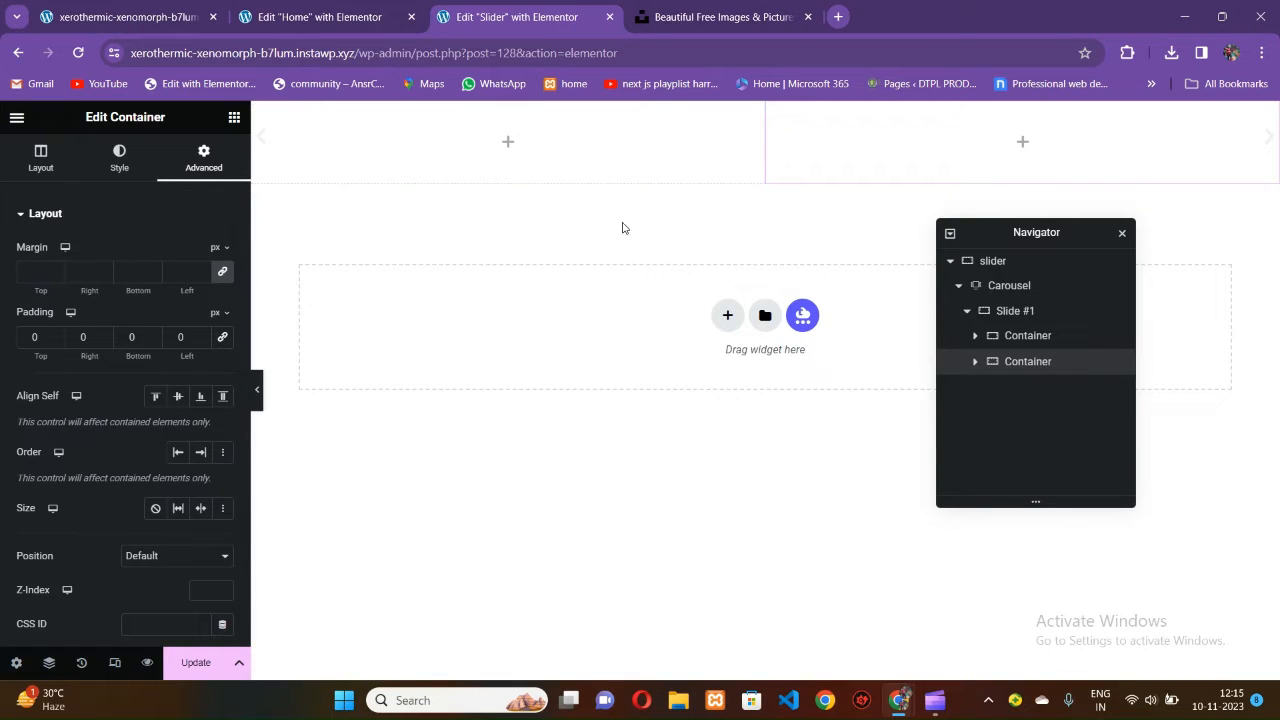
# Rename the first column container "left side" and the second one "right side".
pyautogui.doubleClick(1035, 343)
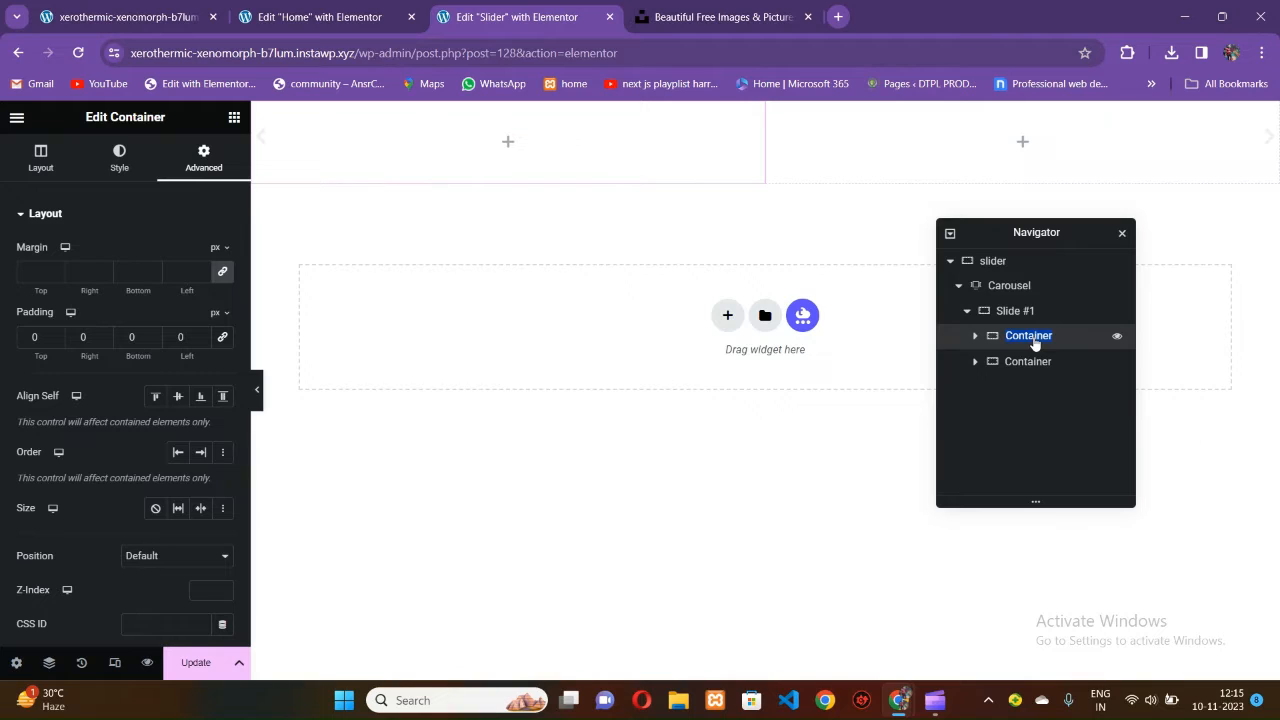
pyautogui.write('left side')
pyautogui.doubleClick(1031, 388)
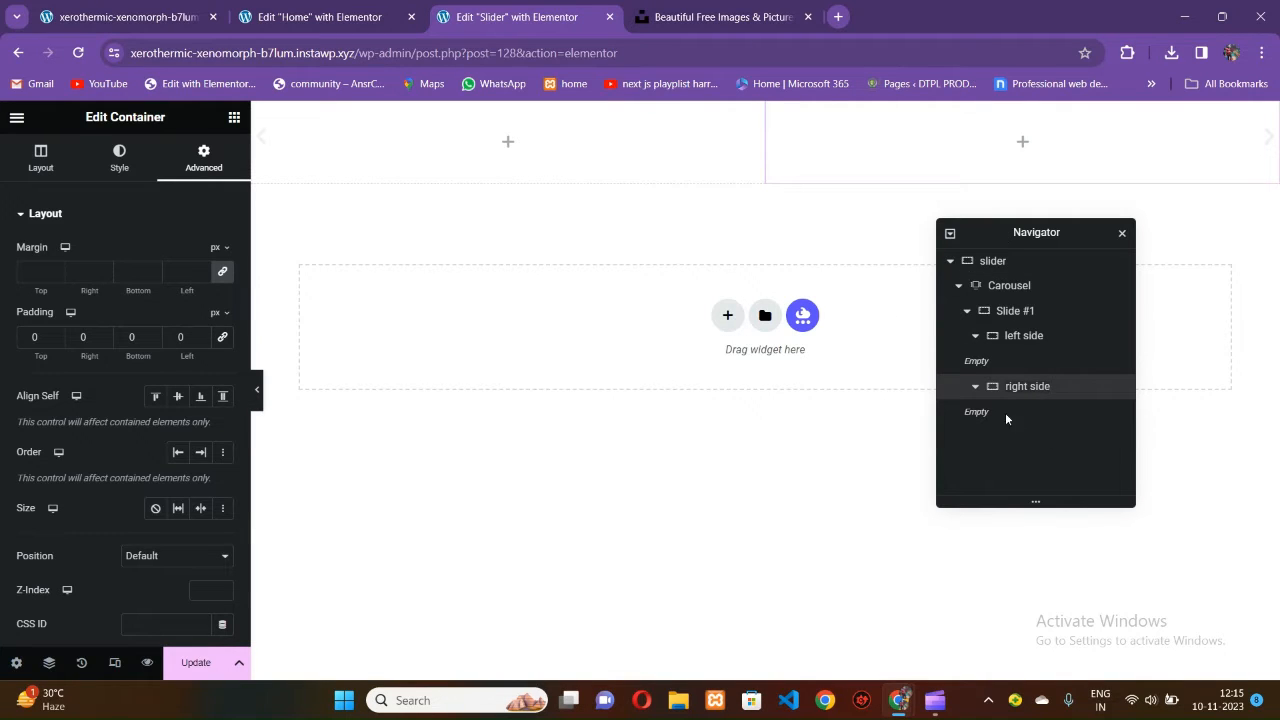
pyautogui.click(975, 336)
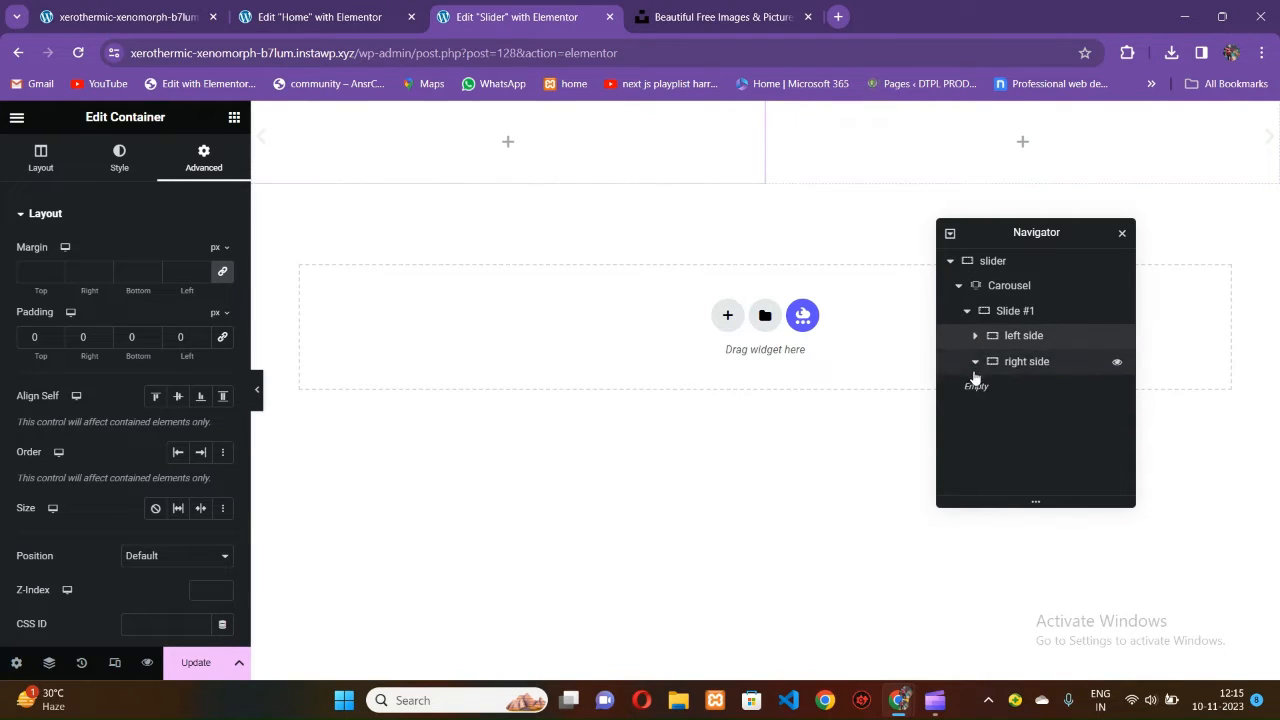
pyautogui.moveTo(1020, 237); pyautogui.dragTo(1031, 283)
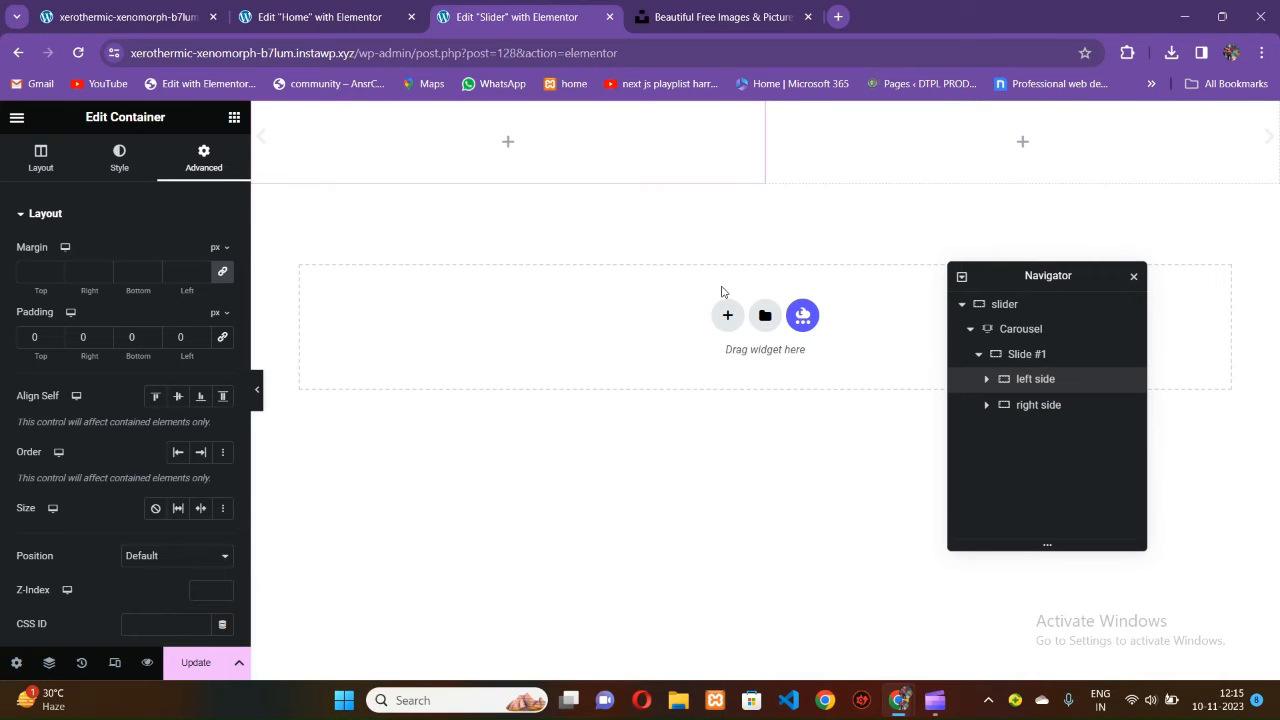
# Check the finished slider on the live site, and place an Image widget in the right side container.
pyautogui.click(145, 16)
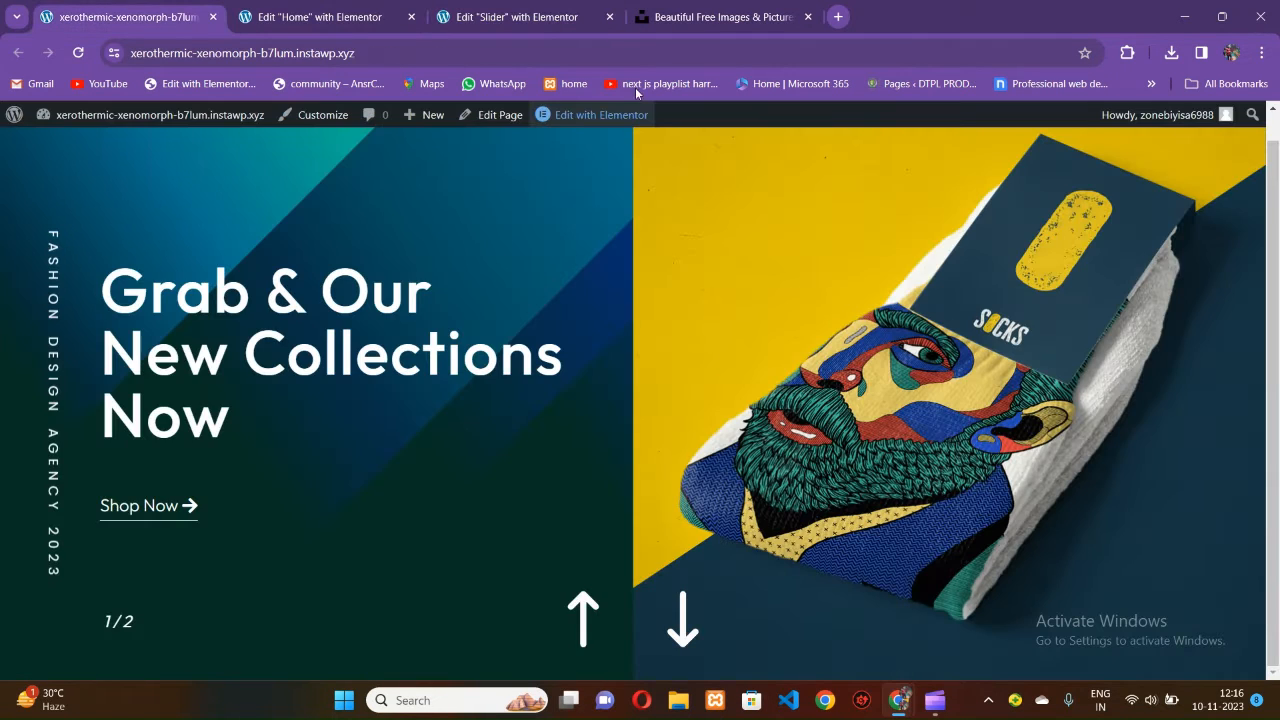
pyautogui.click(517, 16)
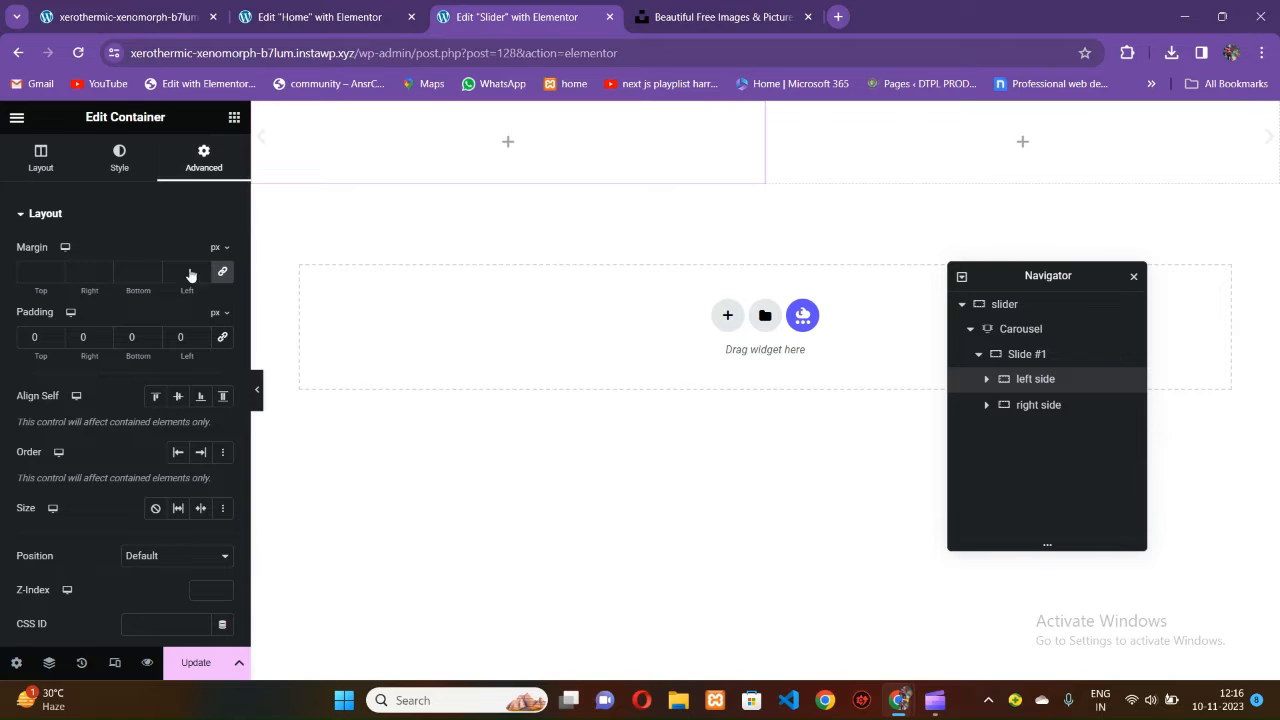
pyautogui.scroll(-3, 197, 460)
pyautogui.moveTo(160, 365); pyautogui.dragTo(911, 185)
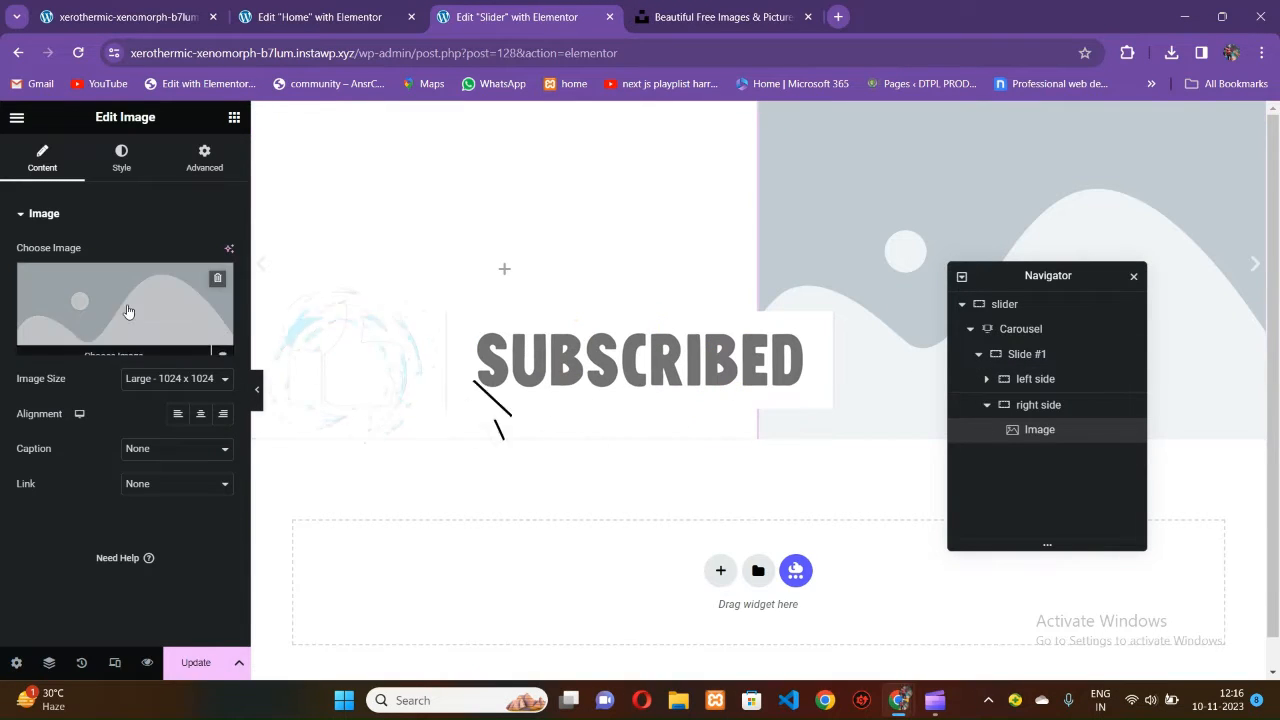
# Set the right side image to revslider_h1_images_02.jpg from the media library.
pyautogui.click(128, 312)
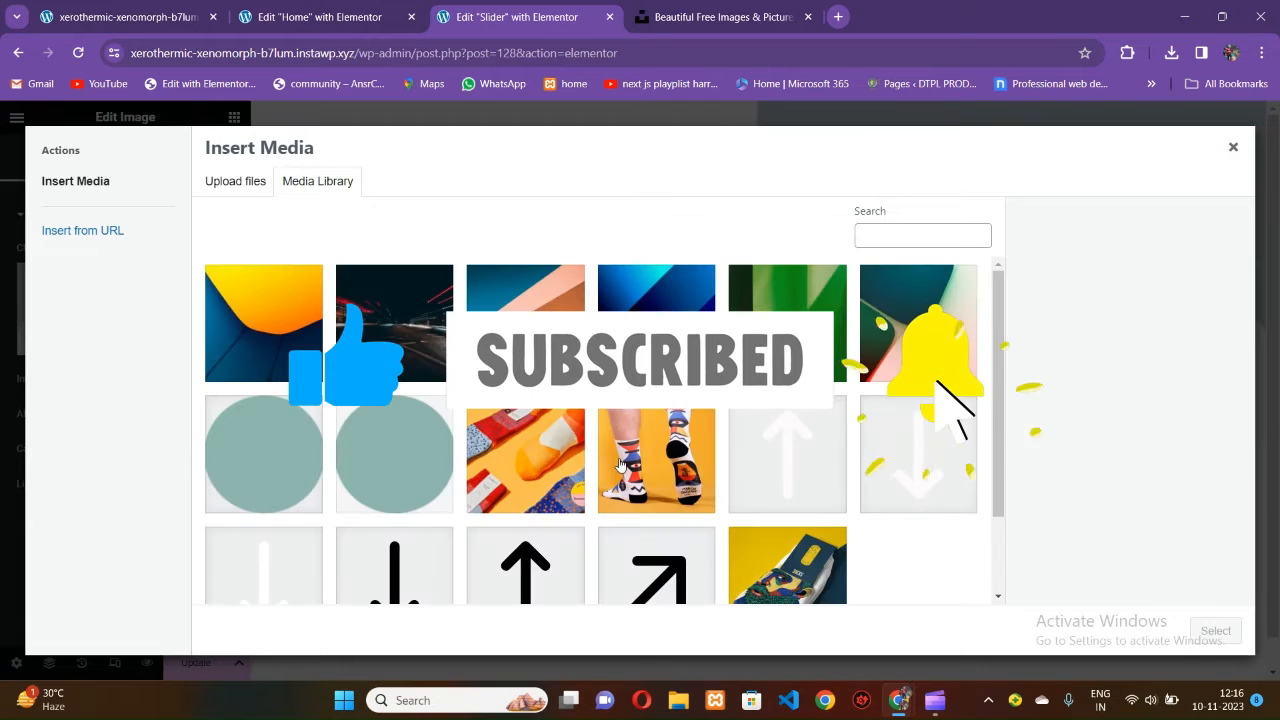
pyautogui.scroll(-2, 620, 465)
pyautogui.click(770, 495)
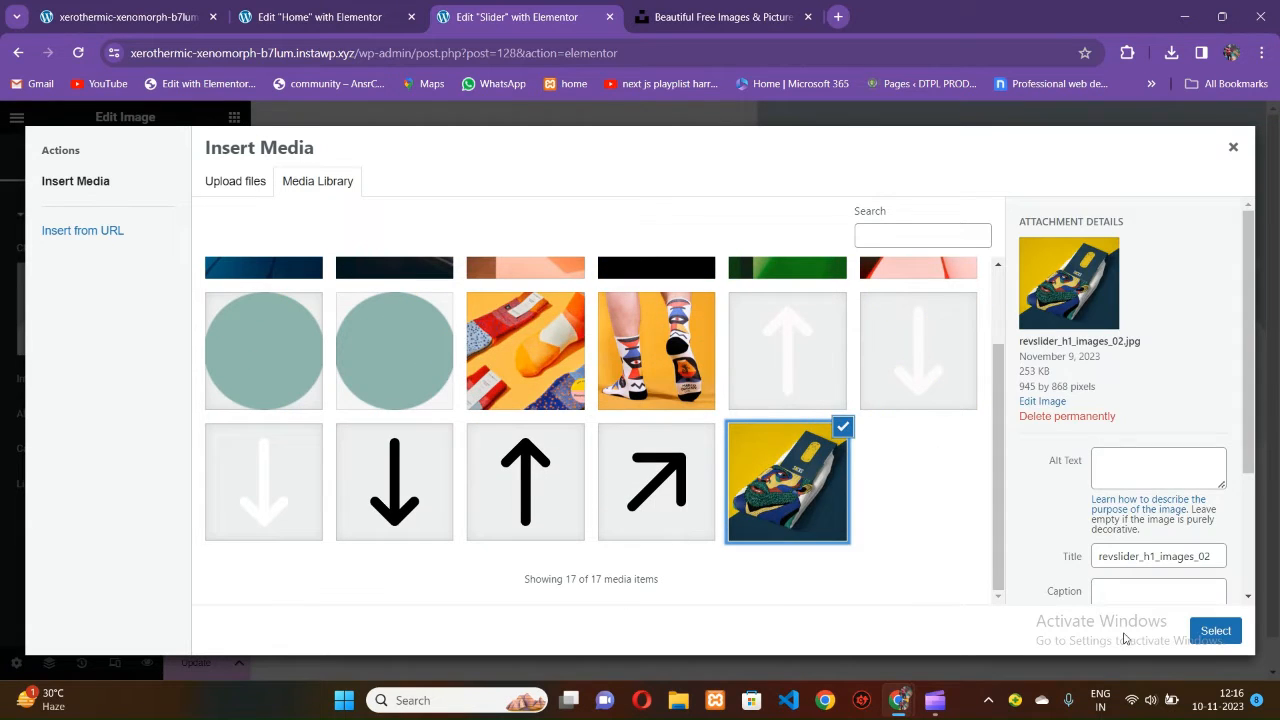
pyautogui.click(1213, 638)
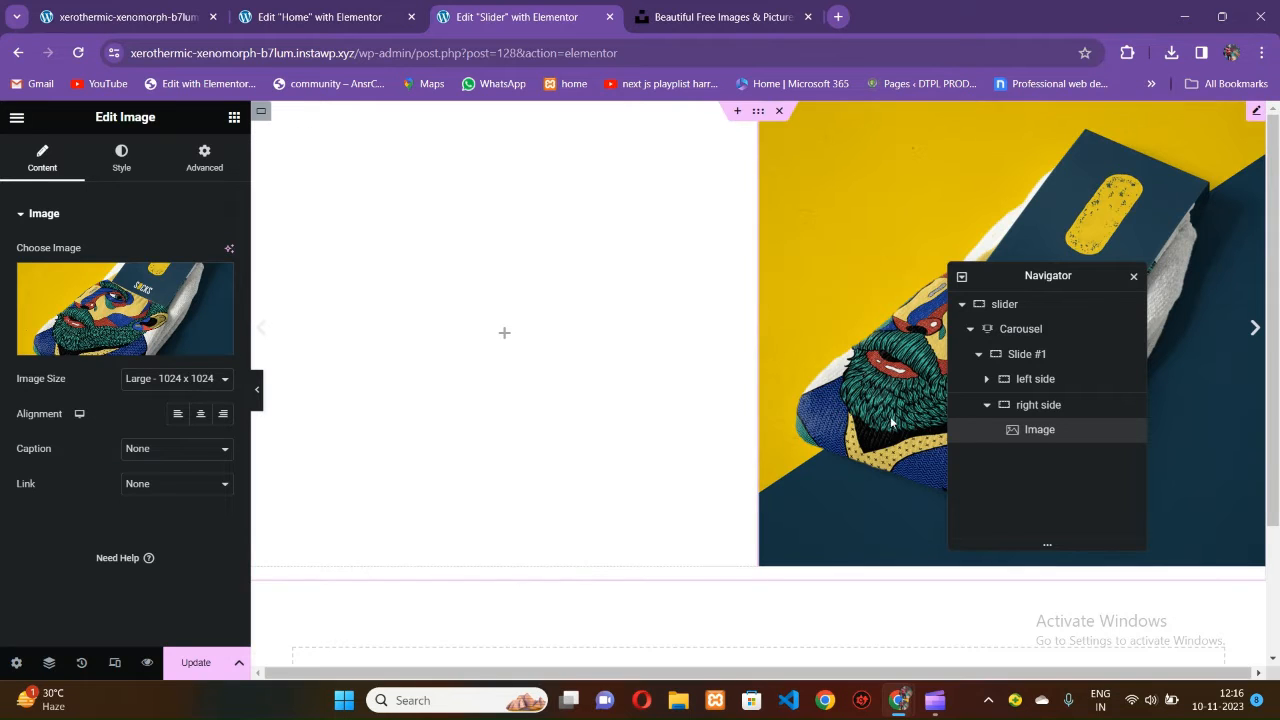
# Give the left side container a Classic background type and open its background colour.
pyautogui.click(988, 407)
pyautogui.click(1030, 380)
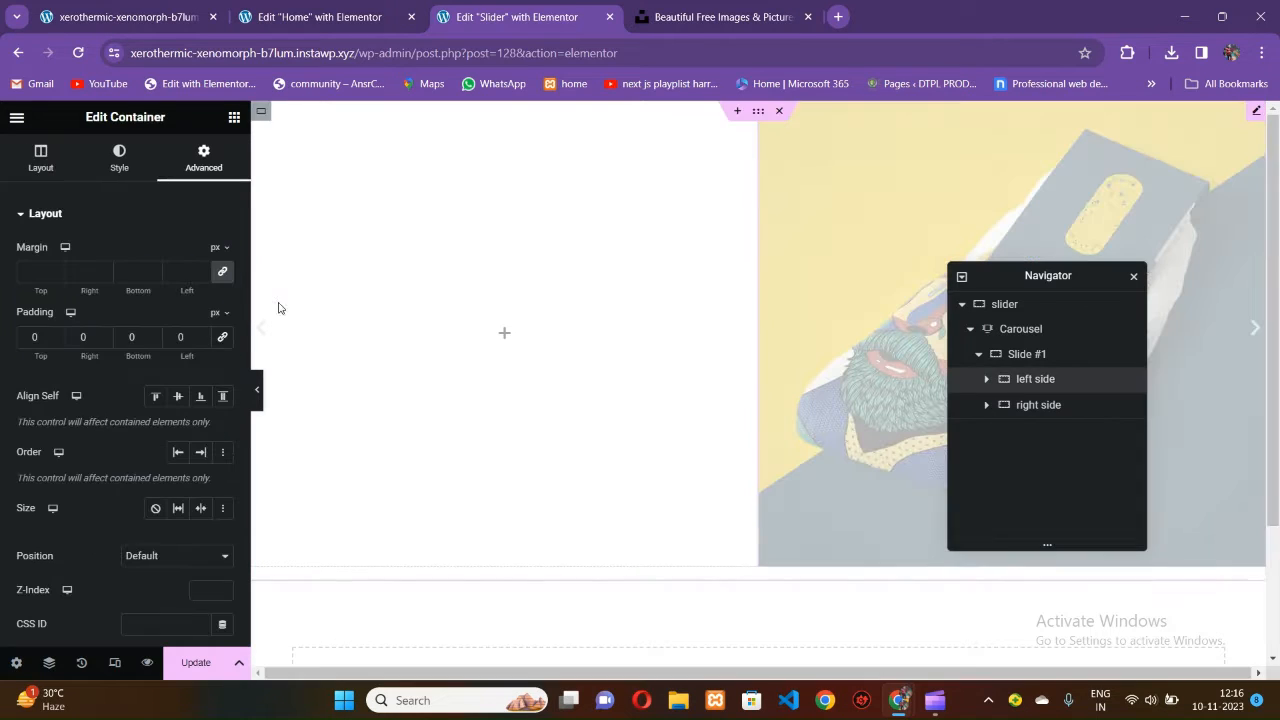
pyautogui.click(119, 158)
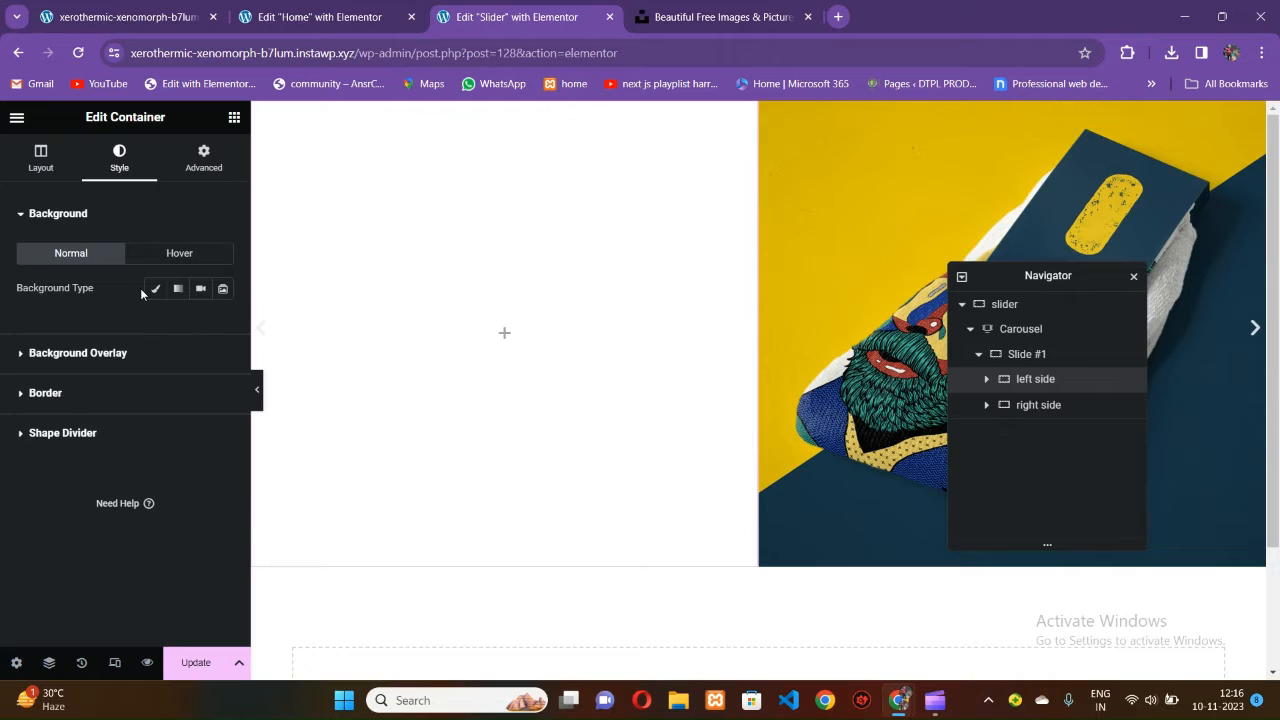
pyautogui.click(155, 289)
pyautogui.click(221, 330)
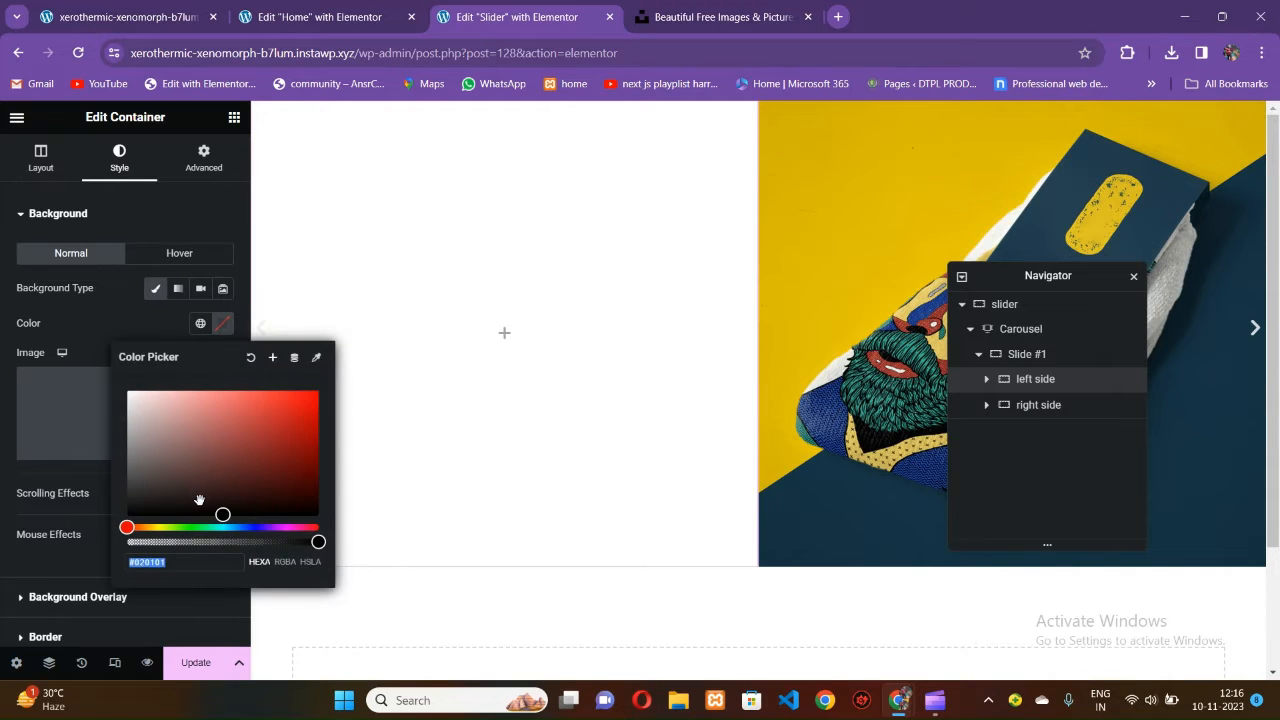
pyautogui.click(199, 500)
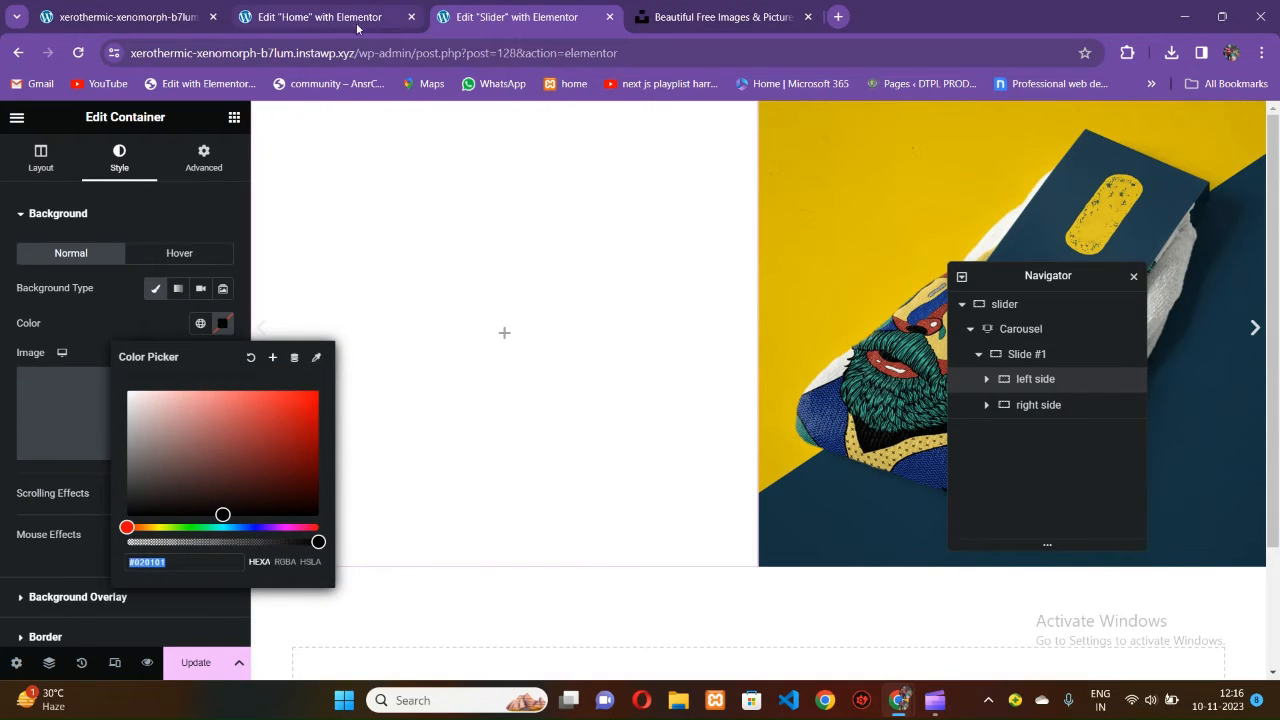
# On the Home page, copy the background colour code of the first slide's heading column container.
pyautogui.click(357, 27)
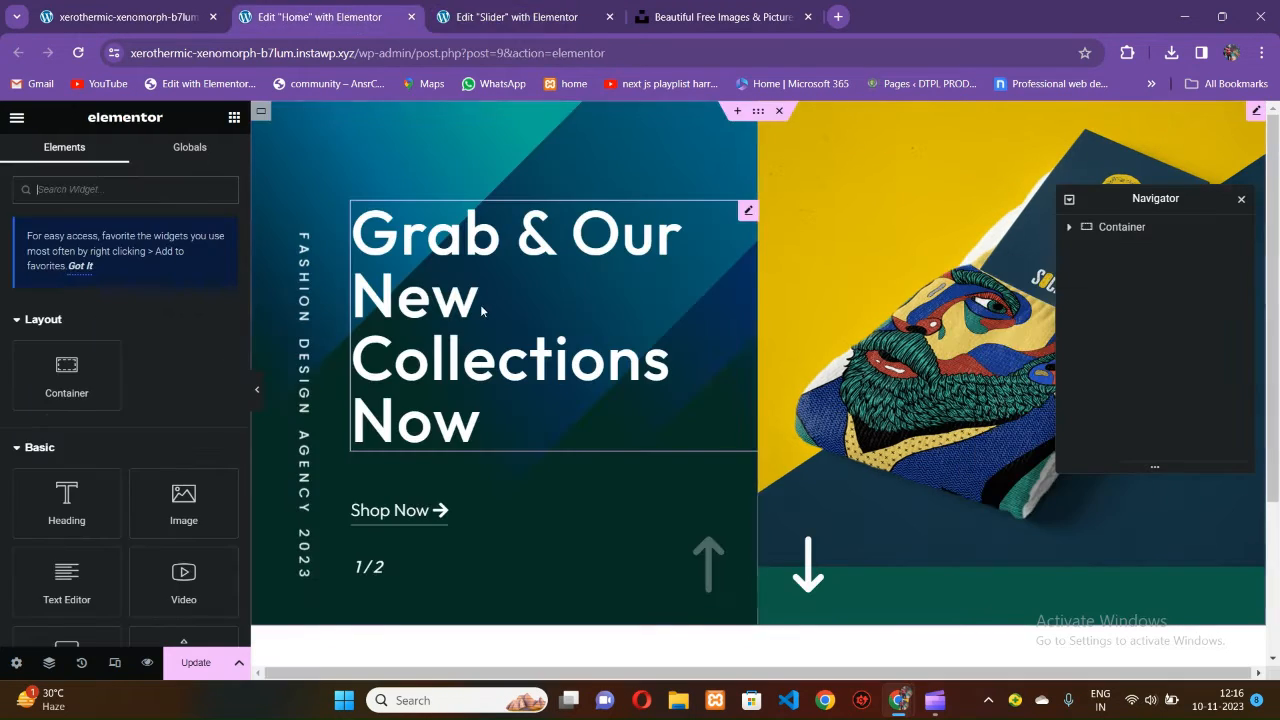
pyautogui.click(340, 206)
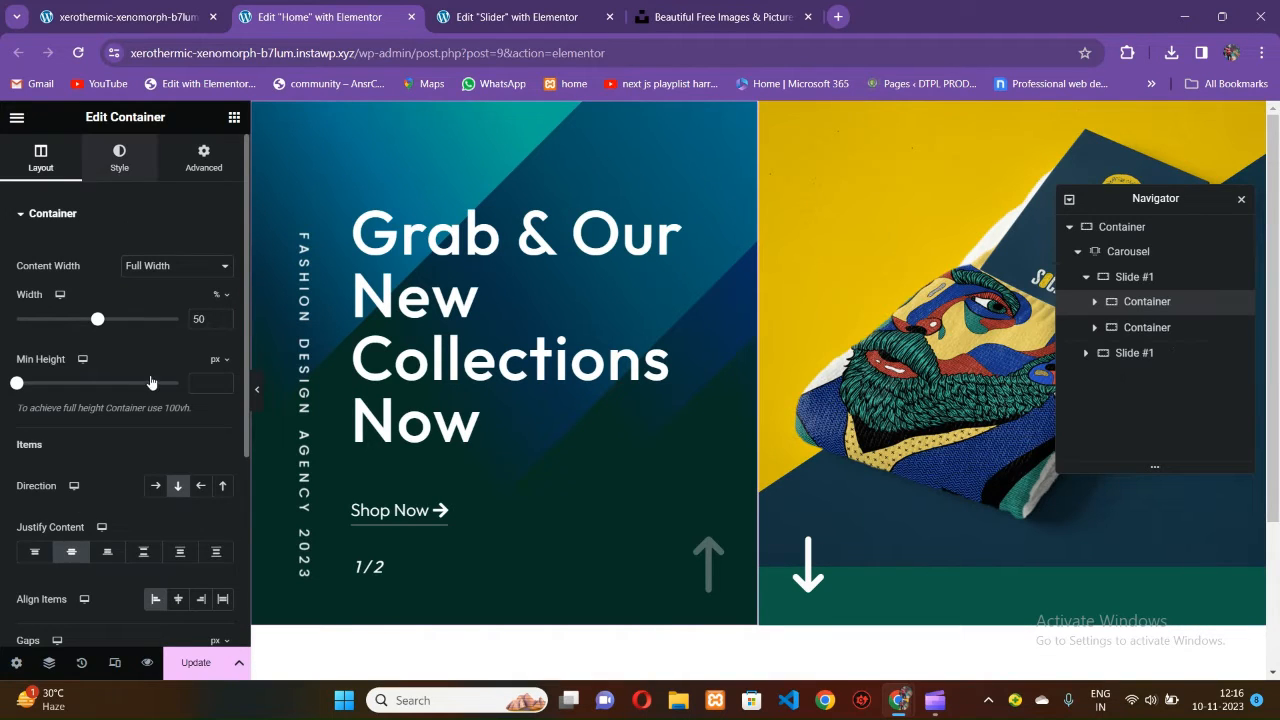
pyautogui.click(119, 158)
pyautogui.click(222, 323)
pyautogui.hotkey('ctrl', 'c')
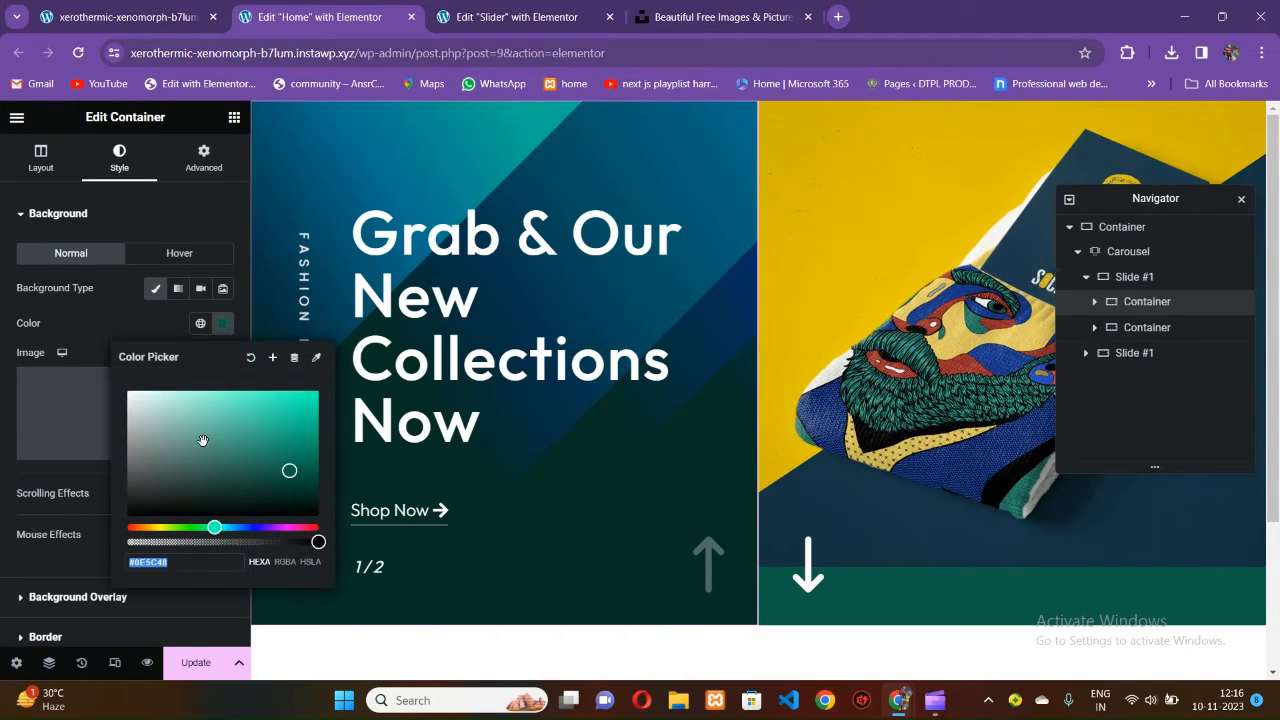
# Apply the copied colour as the left side container's background on the Slider page and preview the slide at full width.
pyautogui.click(510, 17)
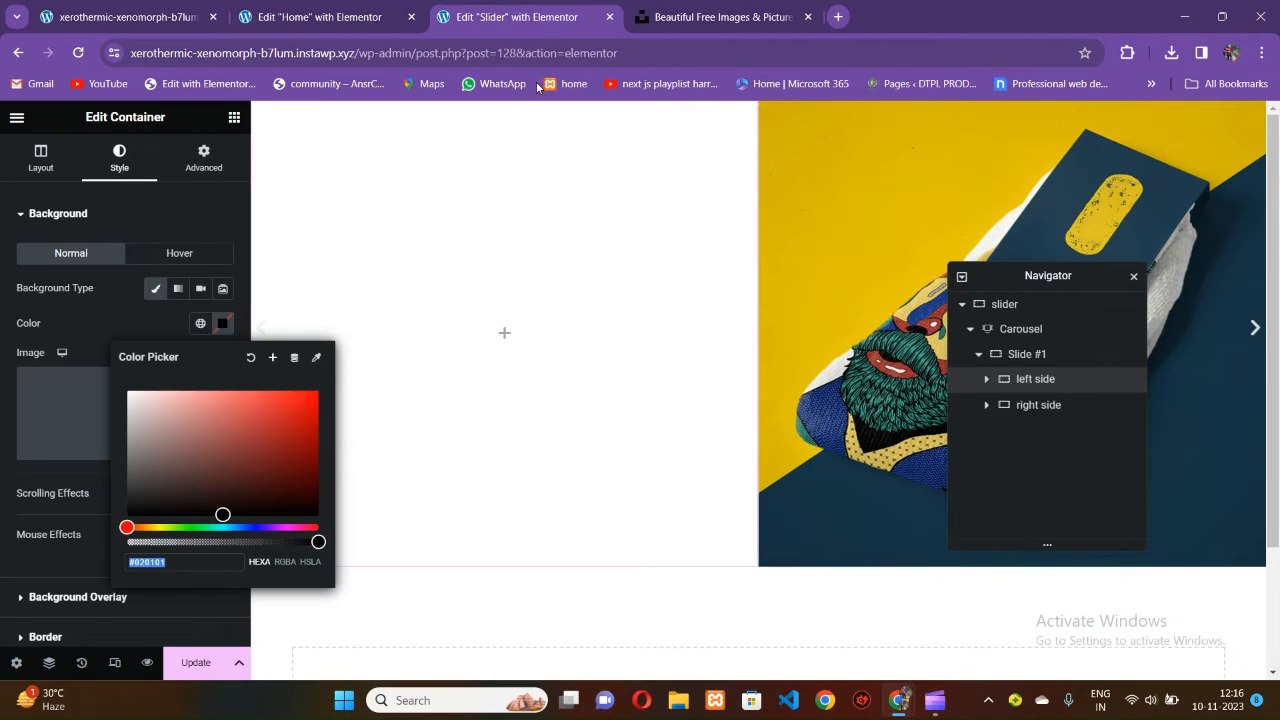
pyautogui.click(132, 322)
pyautogui.click(222, 323)
pyautogui.hotkey('ctrl', 'v')
pyautogui.click(471, 323)
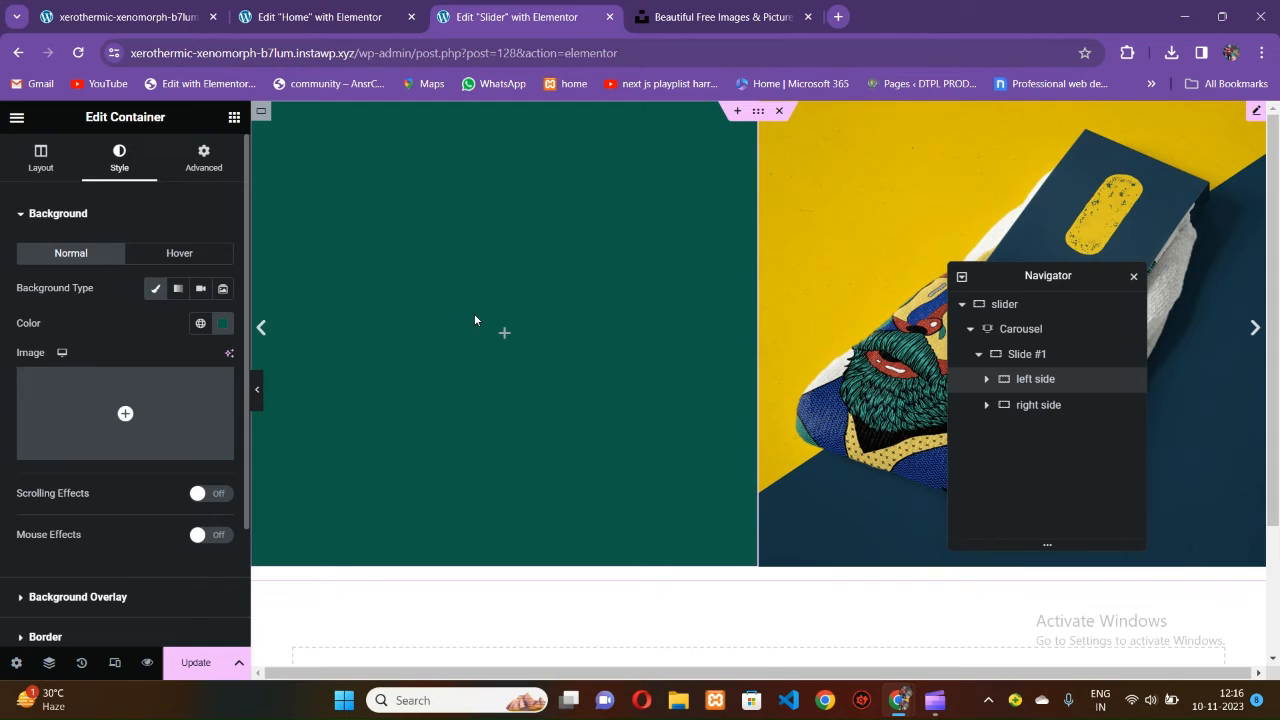
pyautogui.click(262, 400)
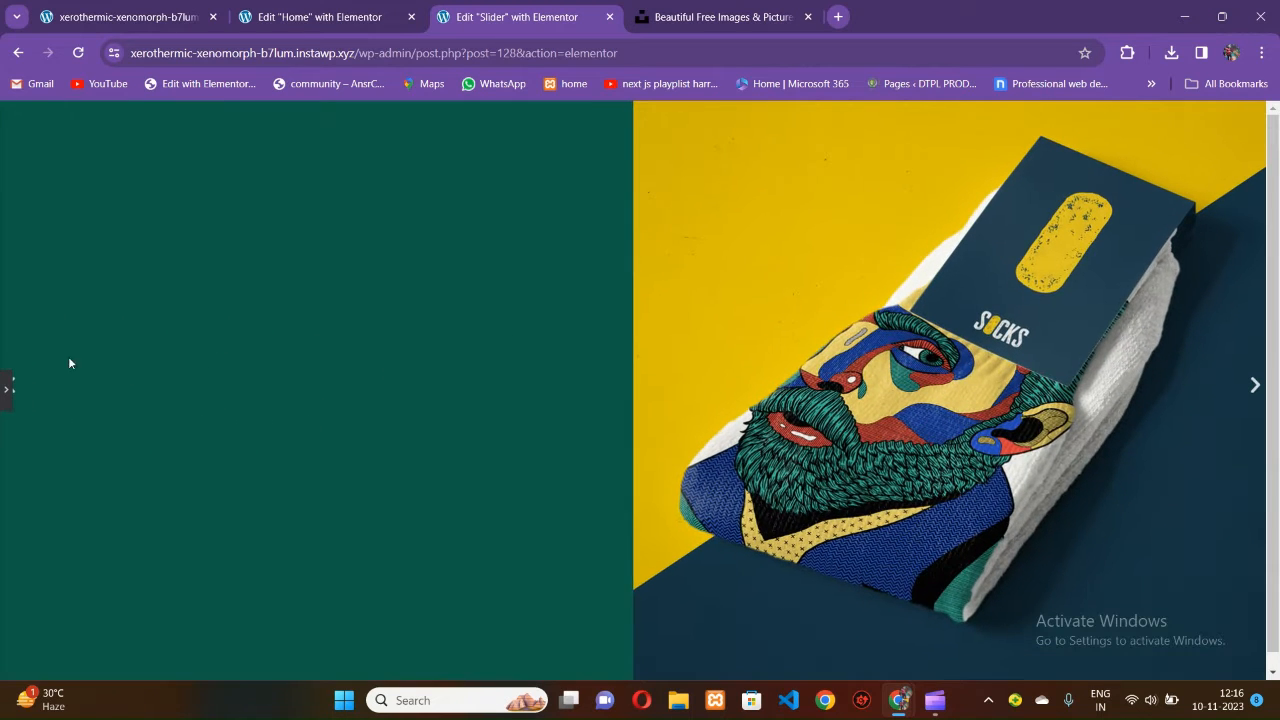
pyautogui.click(8, 388)
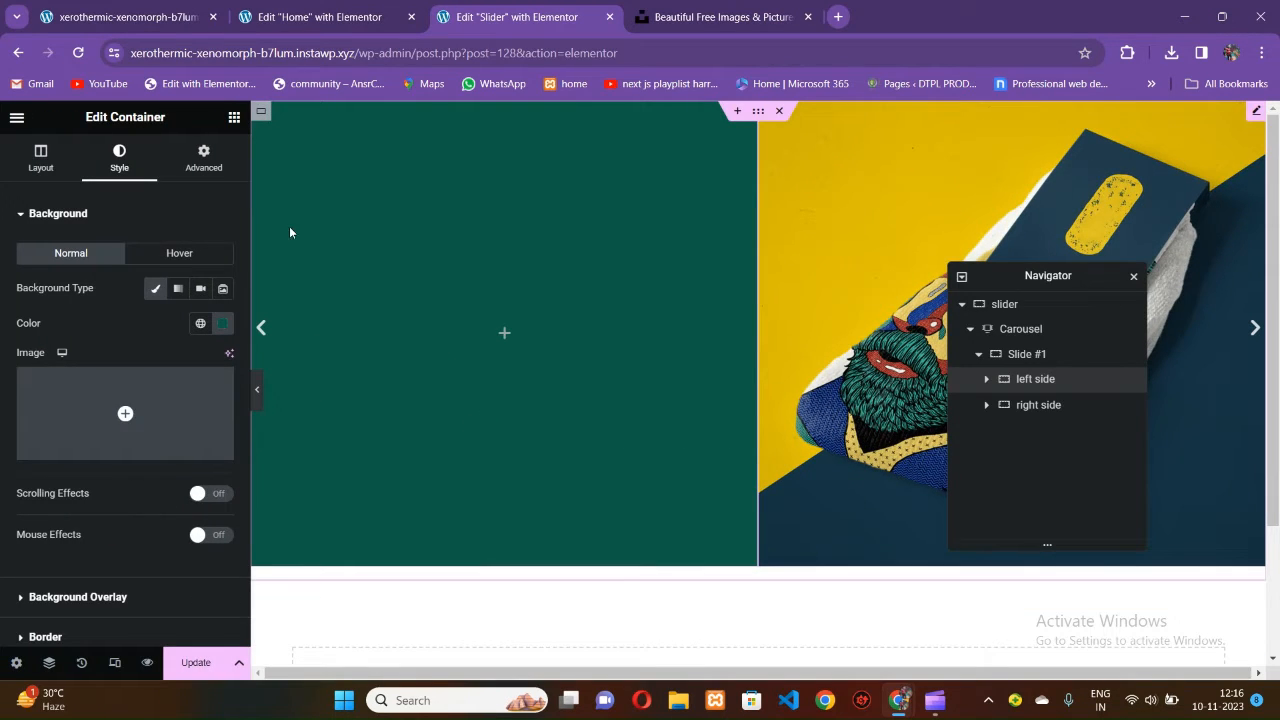
# Compare with the finished slider on the live site and add a Heading widget to the left side container.
pyautogui.click(155, 19)
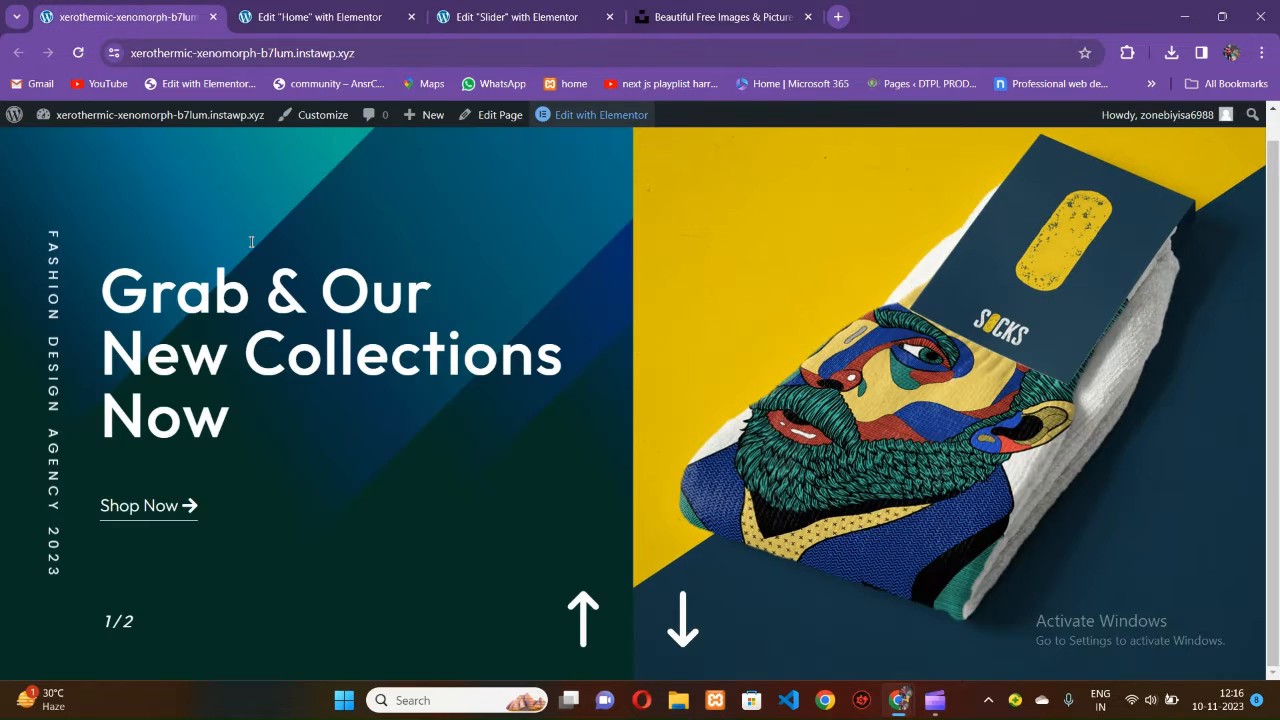
pyautogui.click(520, 17)
pyautogui.click(233, 117)
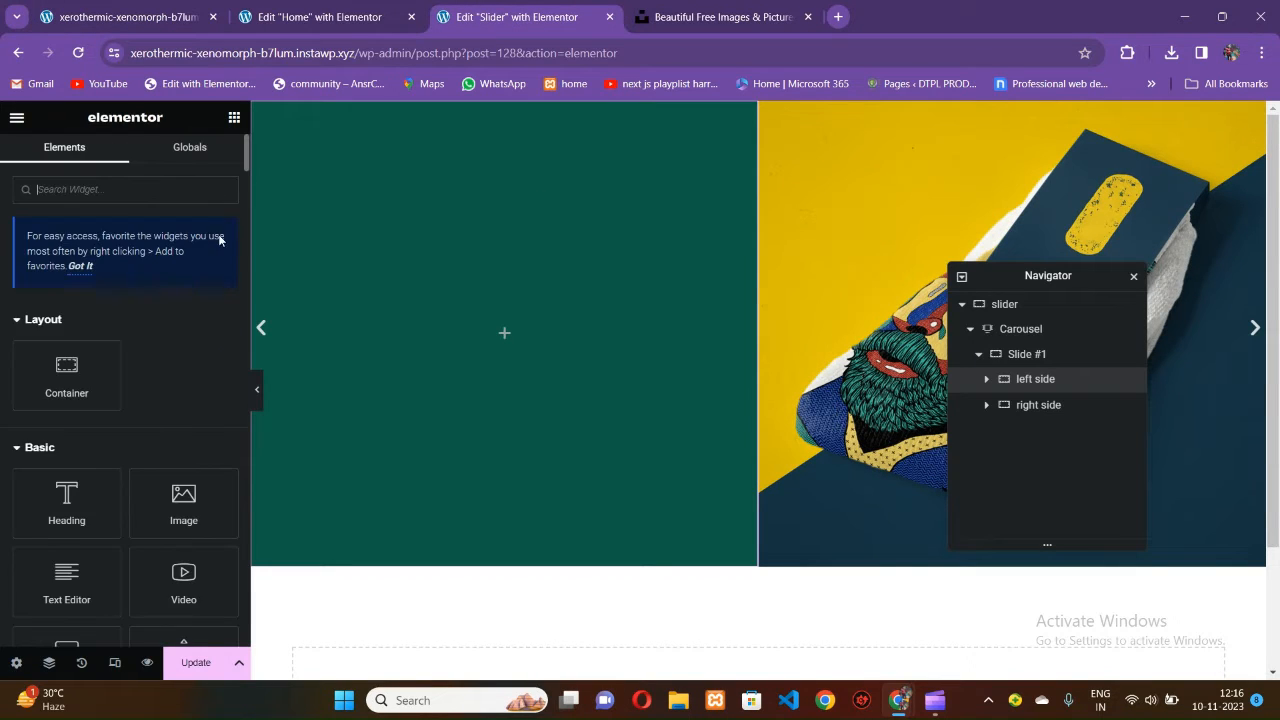
pyautogui.moveTo(100, 412); pyautogui.dragTo(275, 172)
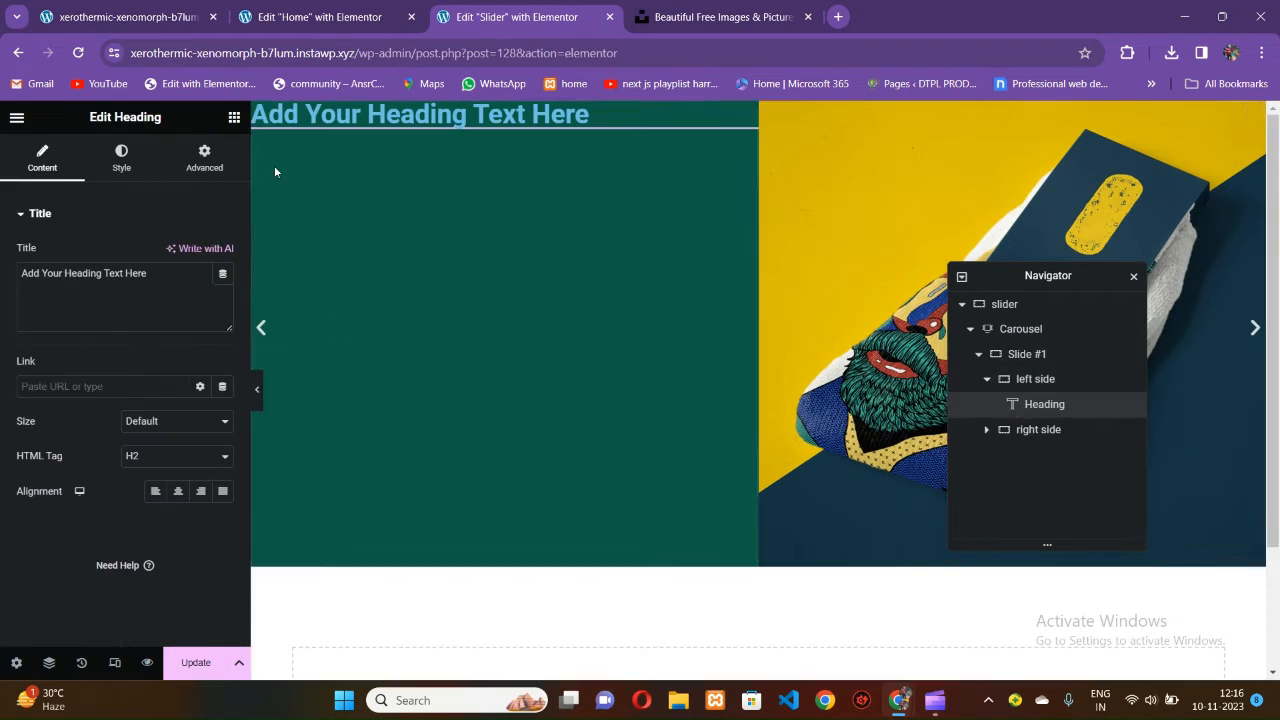
# Copy the title "Grab & Our<br> New Collections<br> Now" from the Home page heading into the new heading on the Slider page.
pyautogui.click(320, 17)
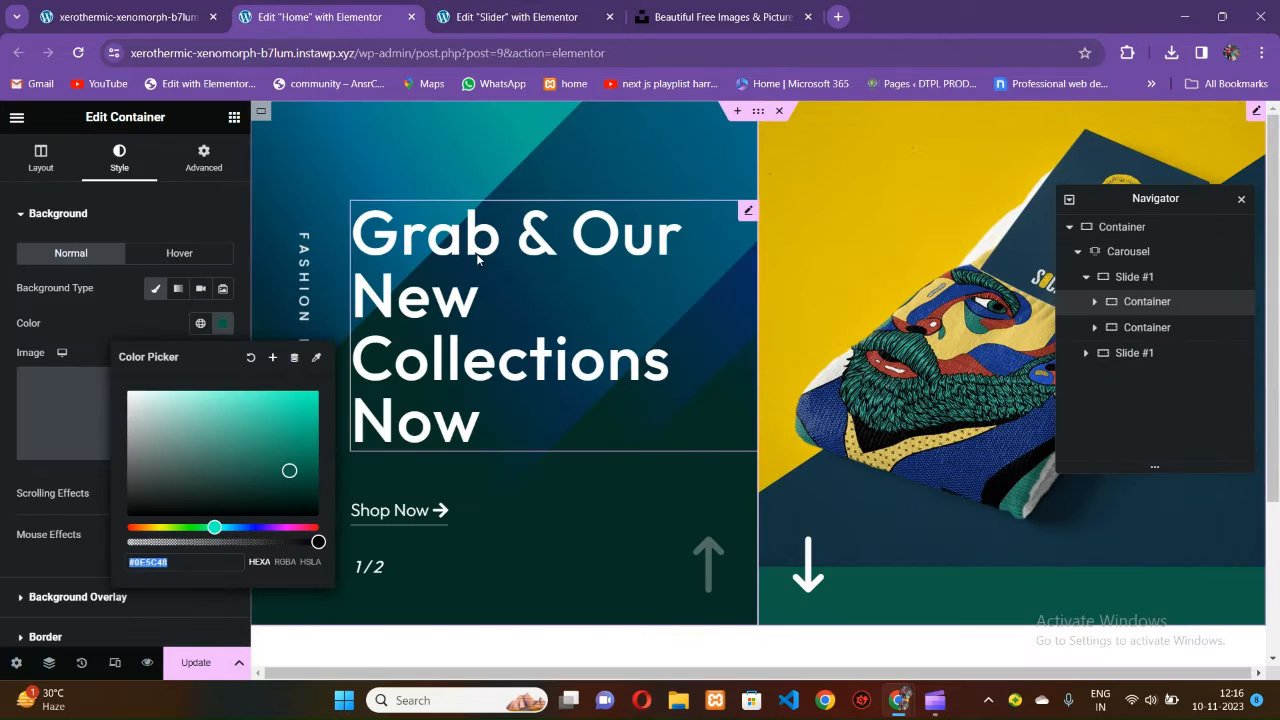
pyautogui.click(490, 420)
pyautogui.tripleClick(106, 287)
pyautogui.hotkey('ctrl', 'c')
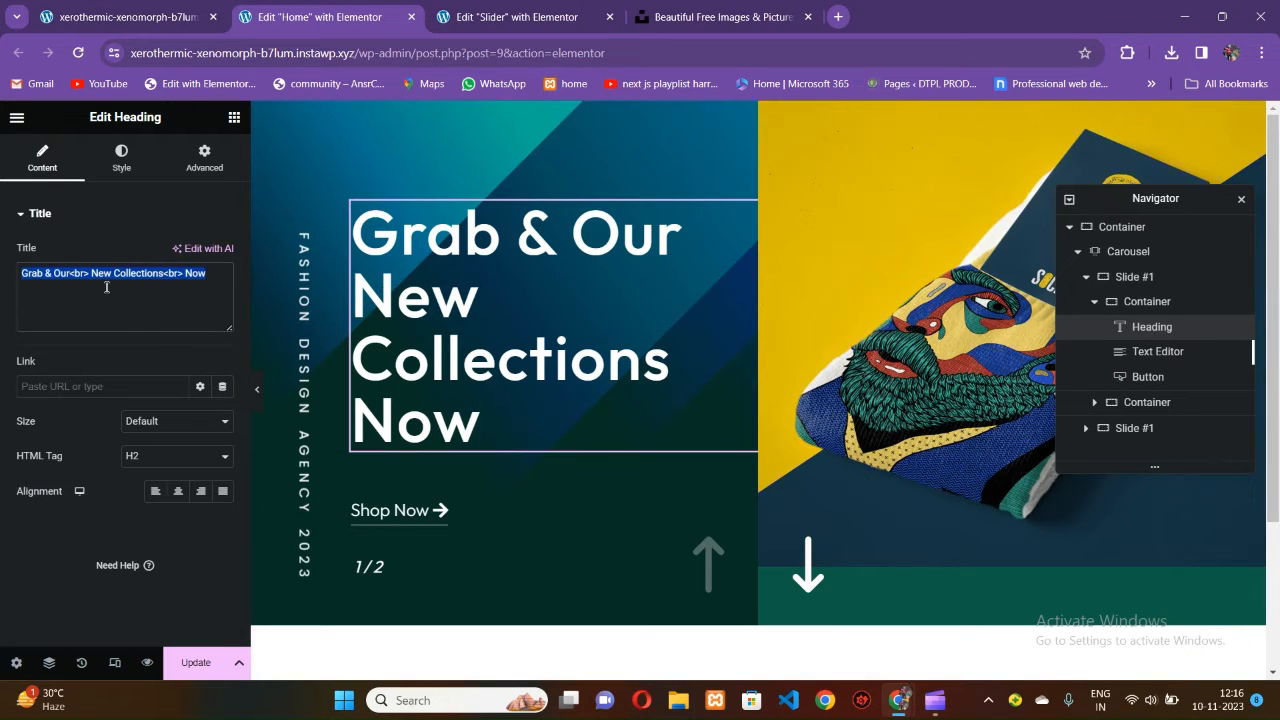
pyautogui.click(517, 17)
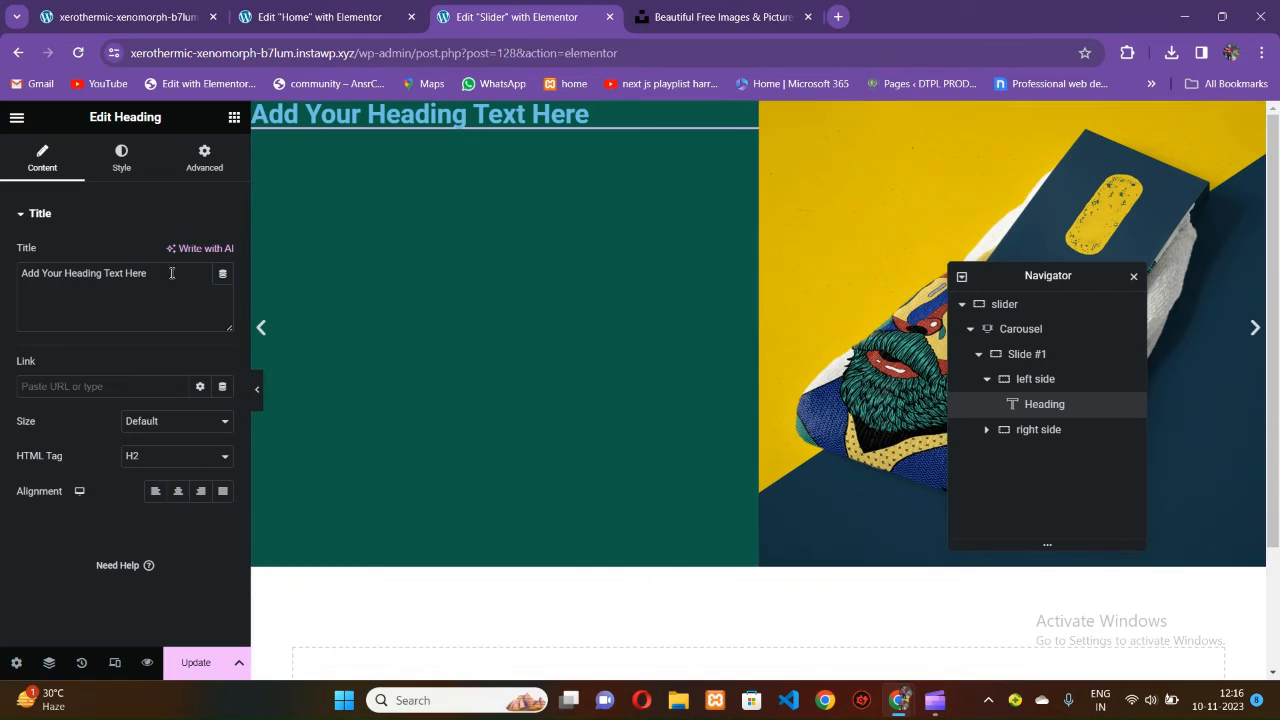
pyautogui.moveTo(176, 277); pyautogui.dragTo(2, 287)
pyautogui.hotkey('ctrl', 'v')
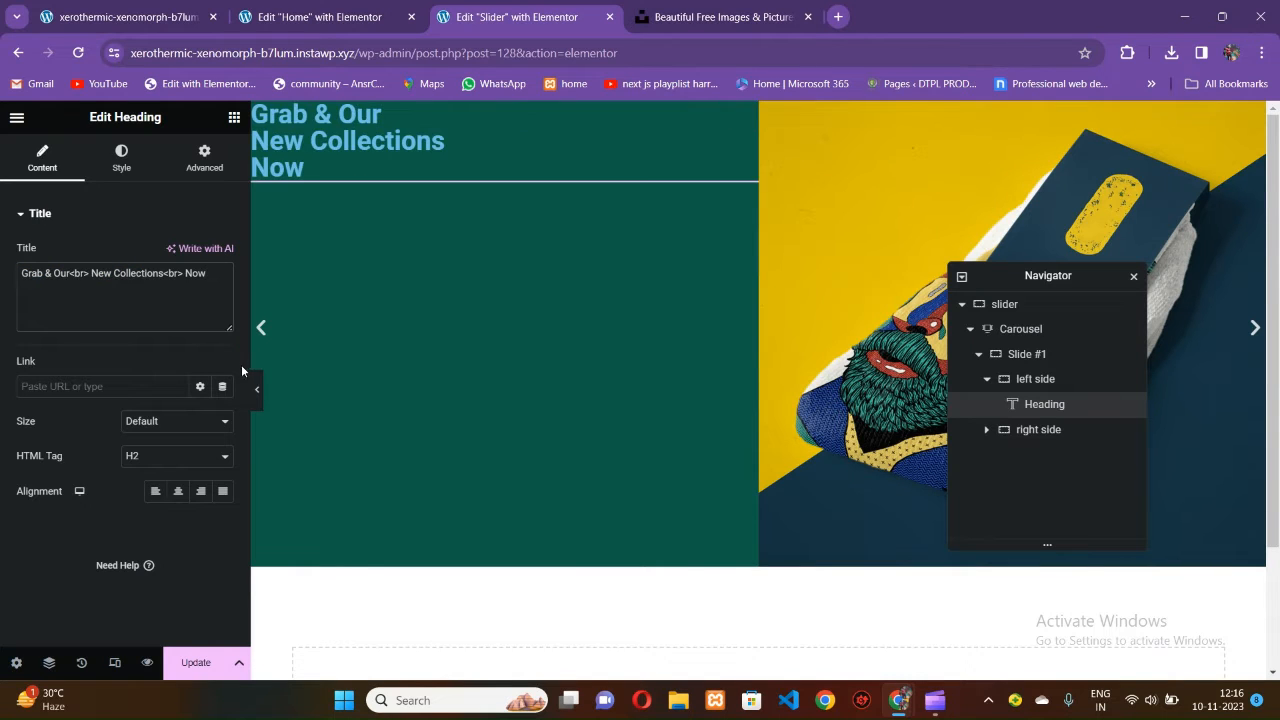
# Centre the left side container's content vertically, align its items to the start and set its column and row gaps to 0.
pyautogui.click(988, 382)
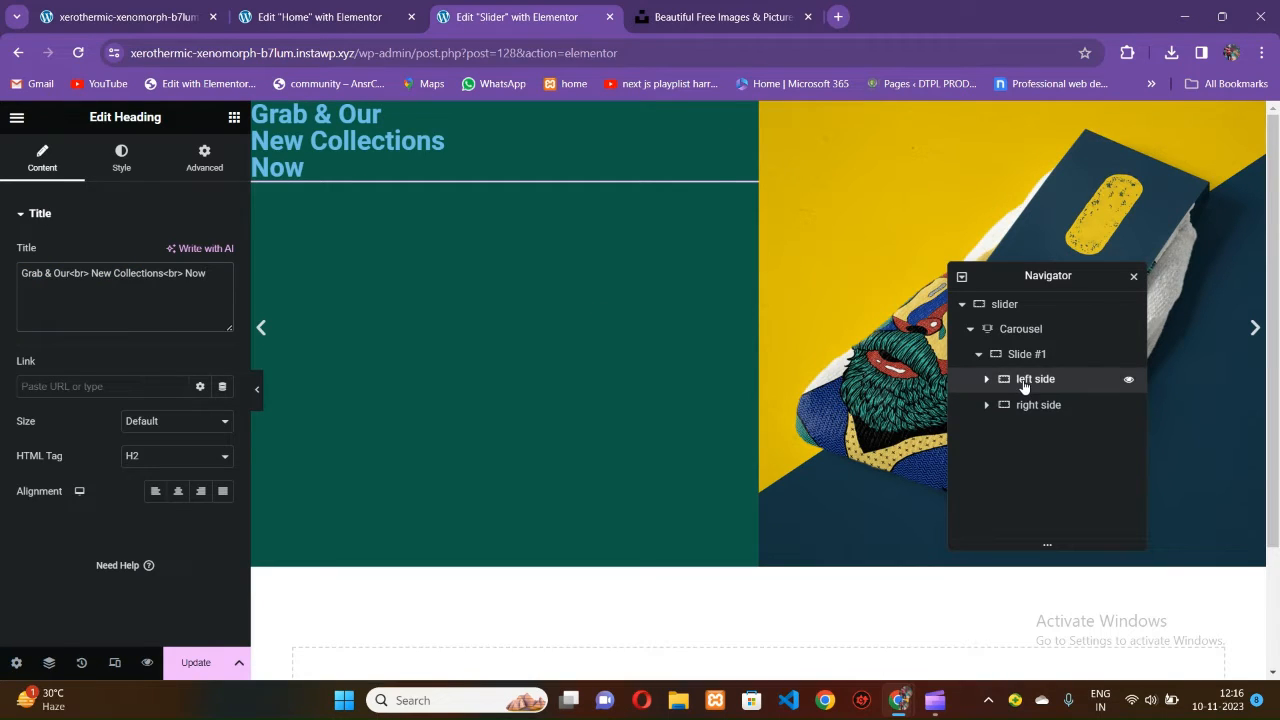
pyautogui.click(1025, 382)
pyautogui.click(55, 170)
pyautogui.scroll(-5, 78, 301)
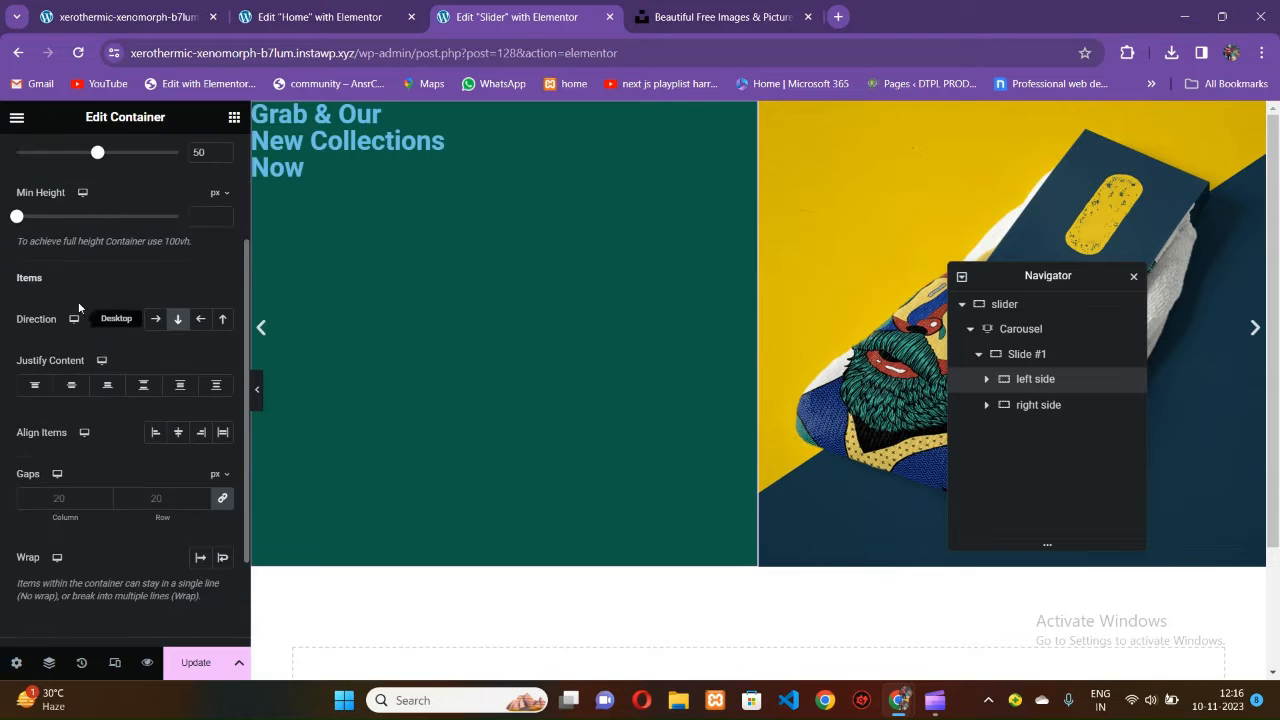
pyautogui.click(70, 388)
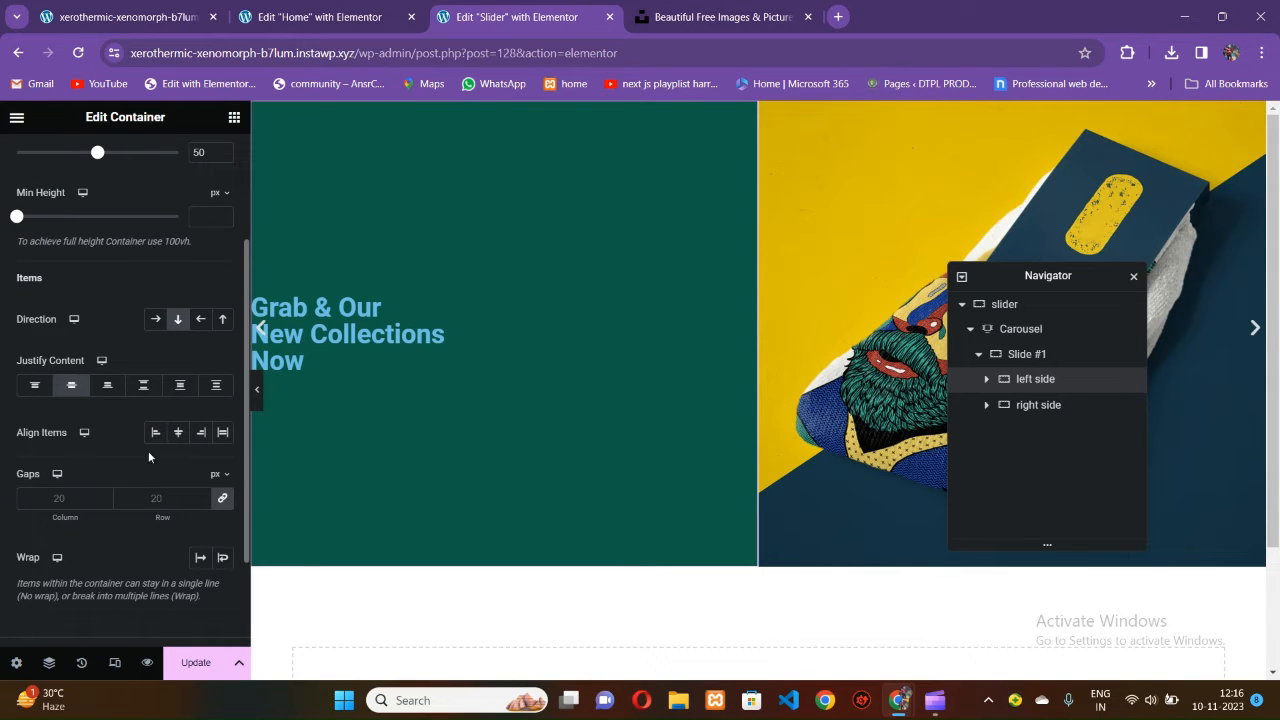
pyautogui.click(176, 436)
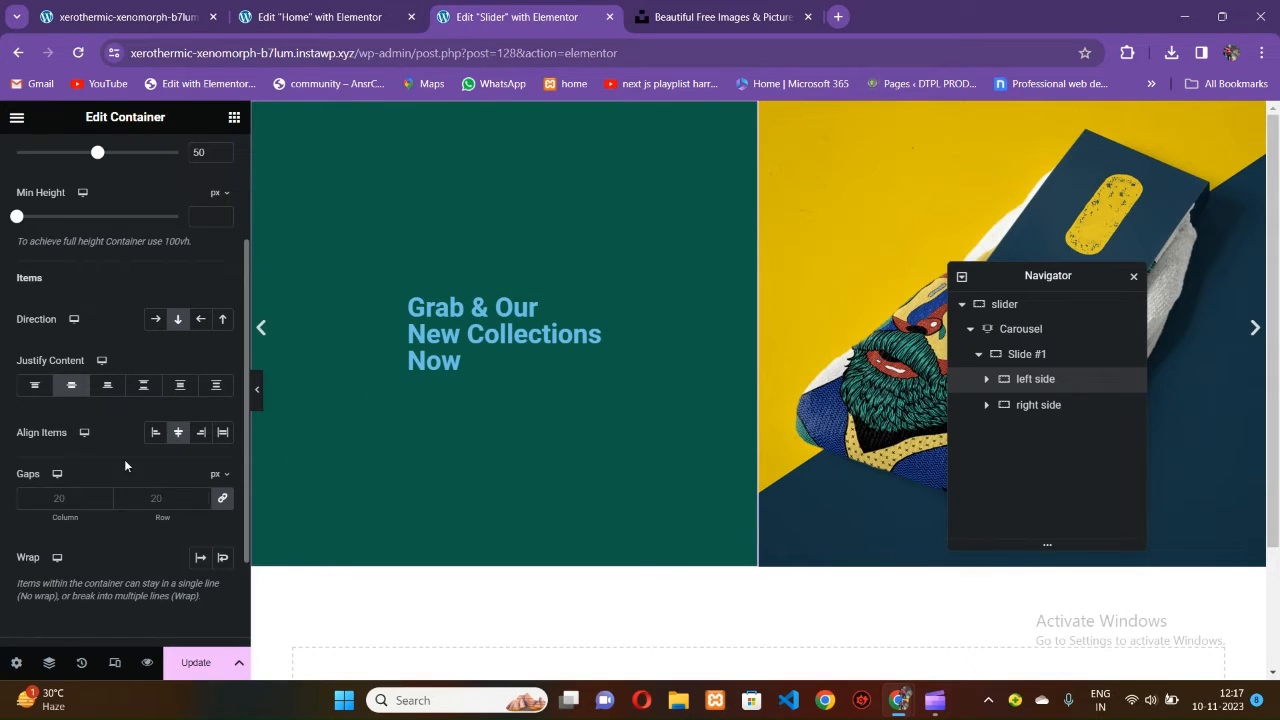
pyautogui.click(156, 438)
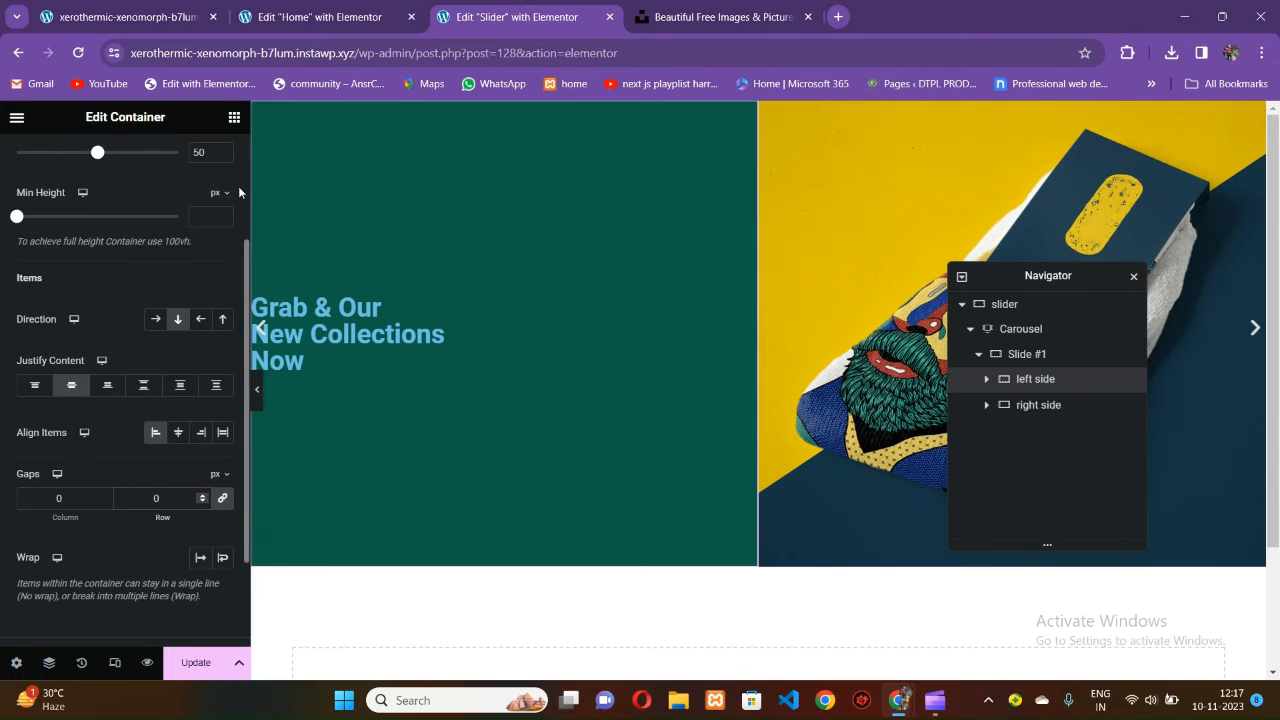
# Check the finished slider on the live site and add a Button widget below the heading in the left side container.
pyautogui.click(168, 20)
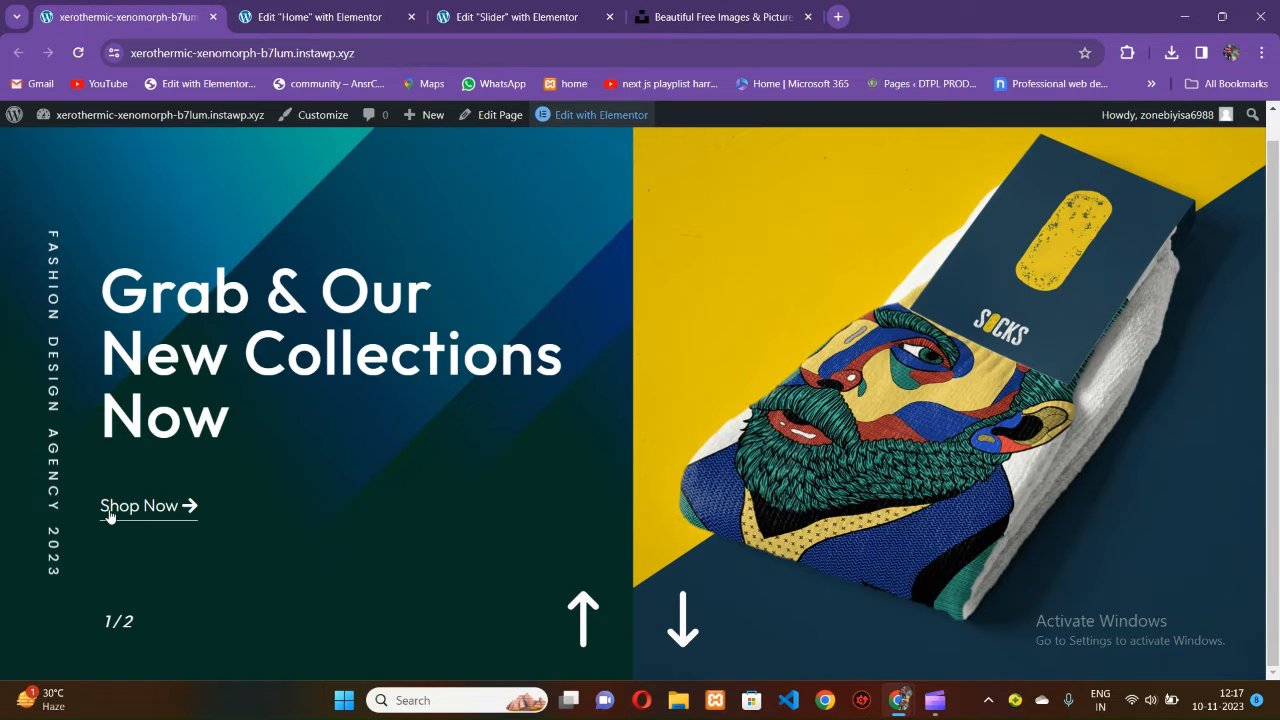
pyautogui.click(540, 28)
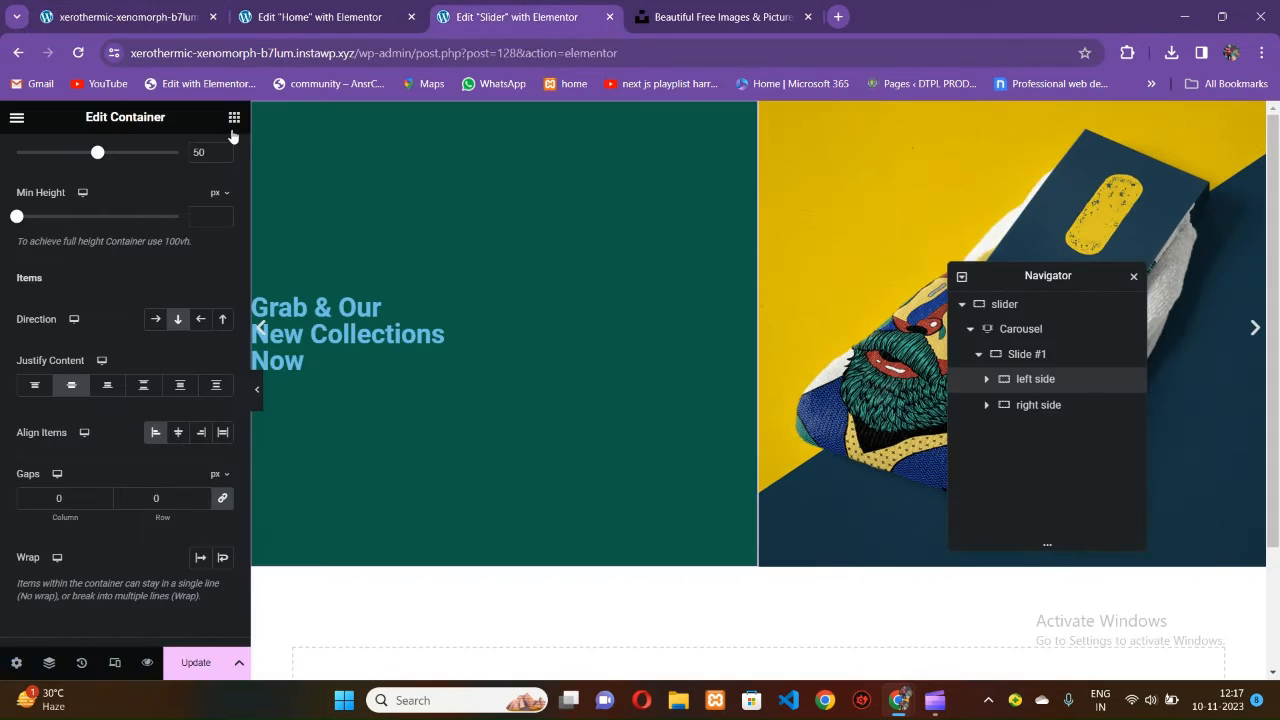
pyautogui.click(234, 117)
pyautogui.moveTo(67, 487); pyautogui.dragTo(340, 380)
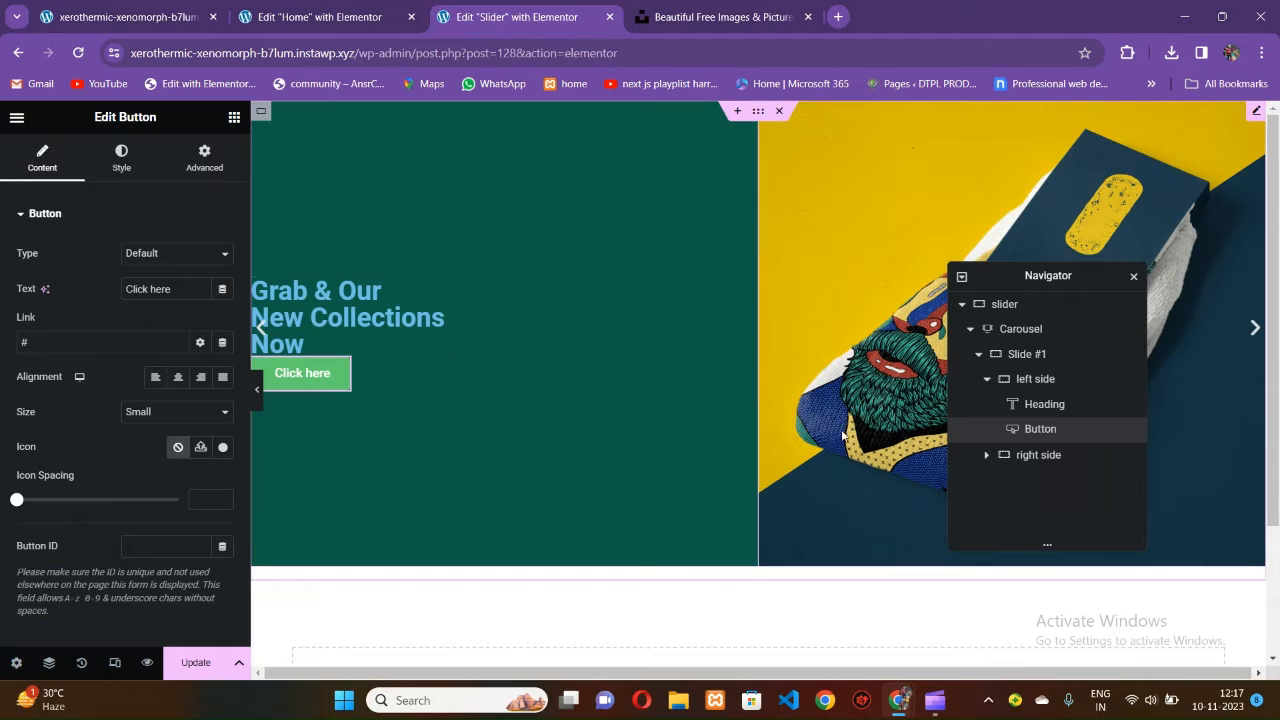
# Set the left side container's column and row gaps to 50 px.
pyautogui.click(1025, 379)
pyautogui.scroll(-3, 176, 432)
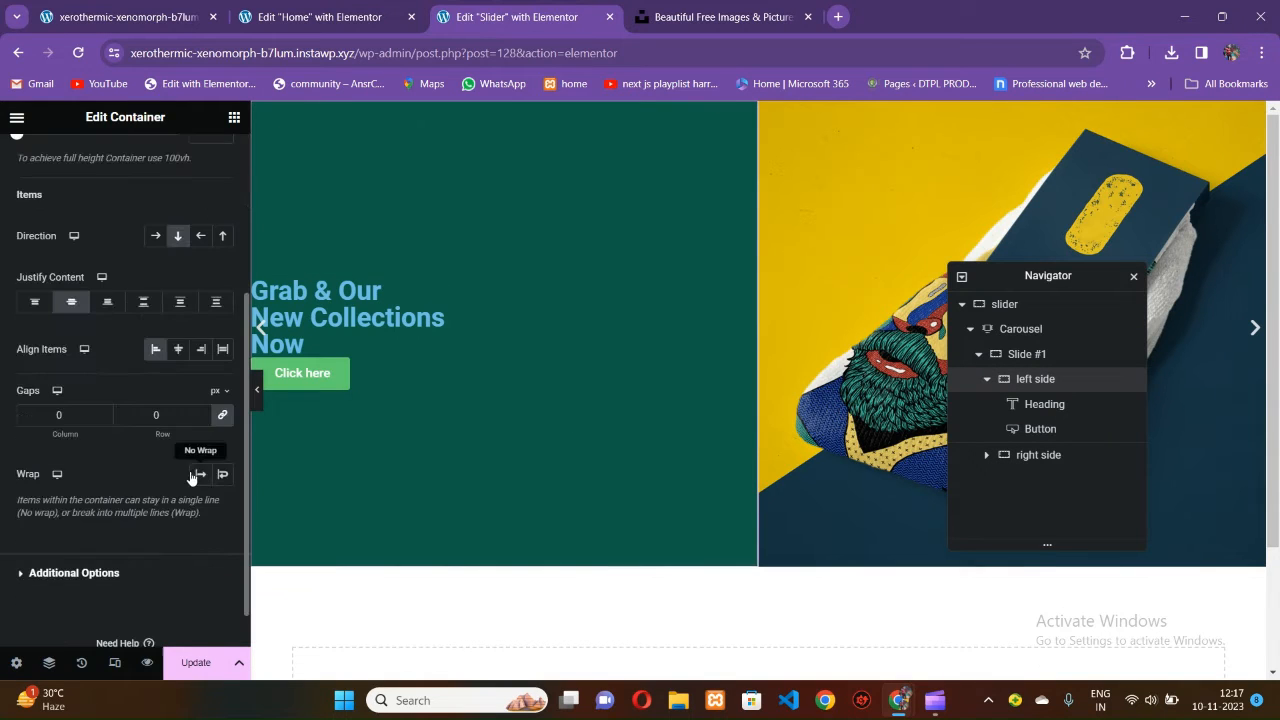
pyautogui.click(145, 414)
pyautogui.write('50')
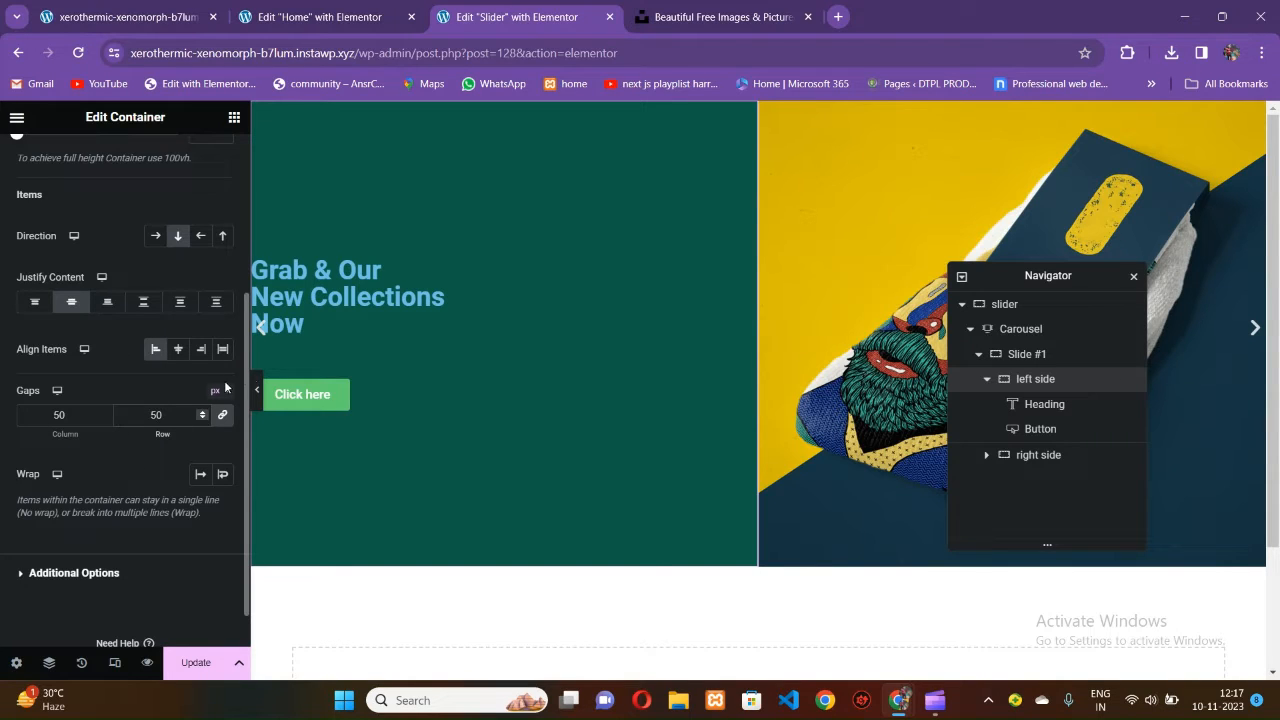
# Set the slide heading's text colour to white (#FFFFFF).
pyautogui.click(300, 310)
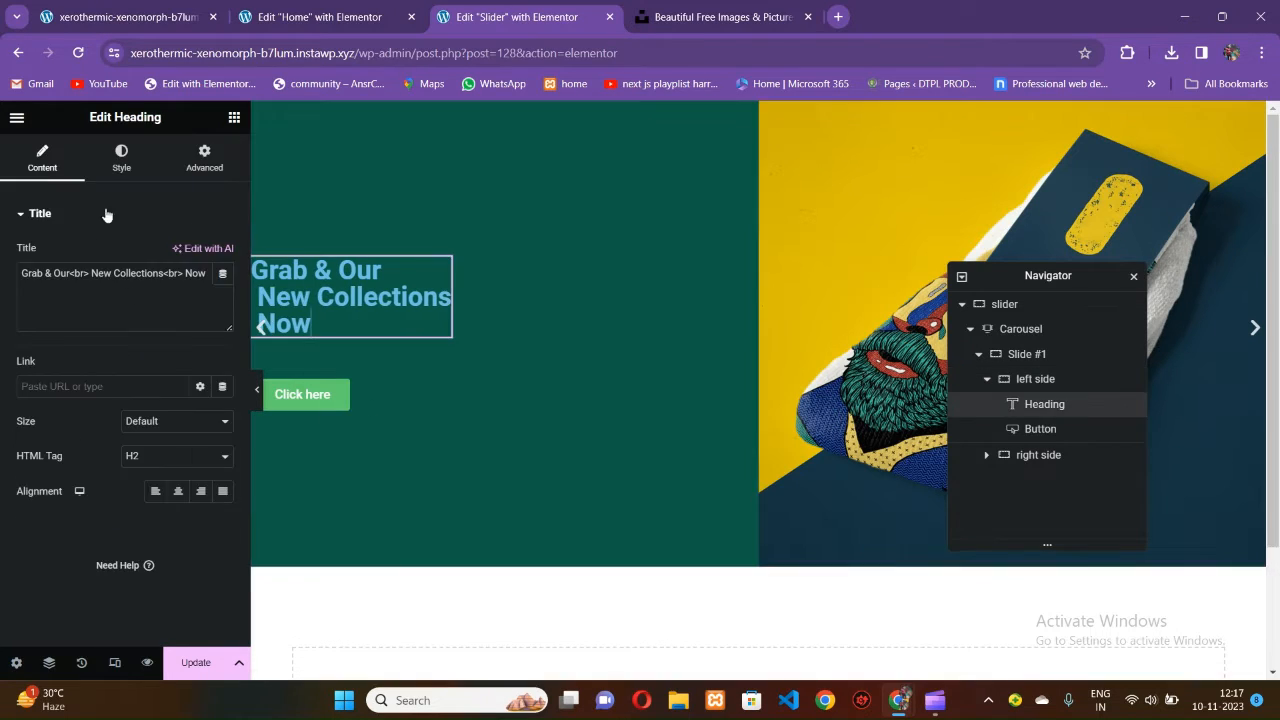
pyautogui.click(121, 158)
pyautogui.click(220, 257)
pyautogui.moveTo(251, 352); pyautogui.dragTo(120, 314)
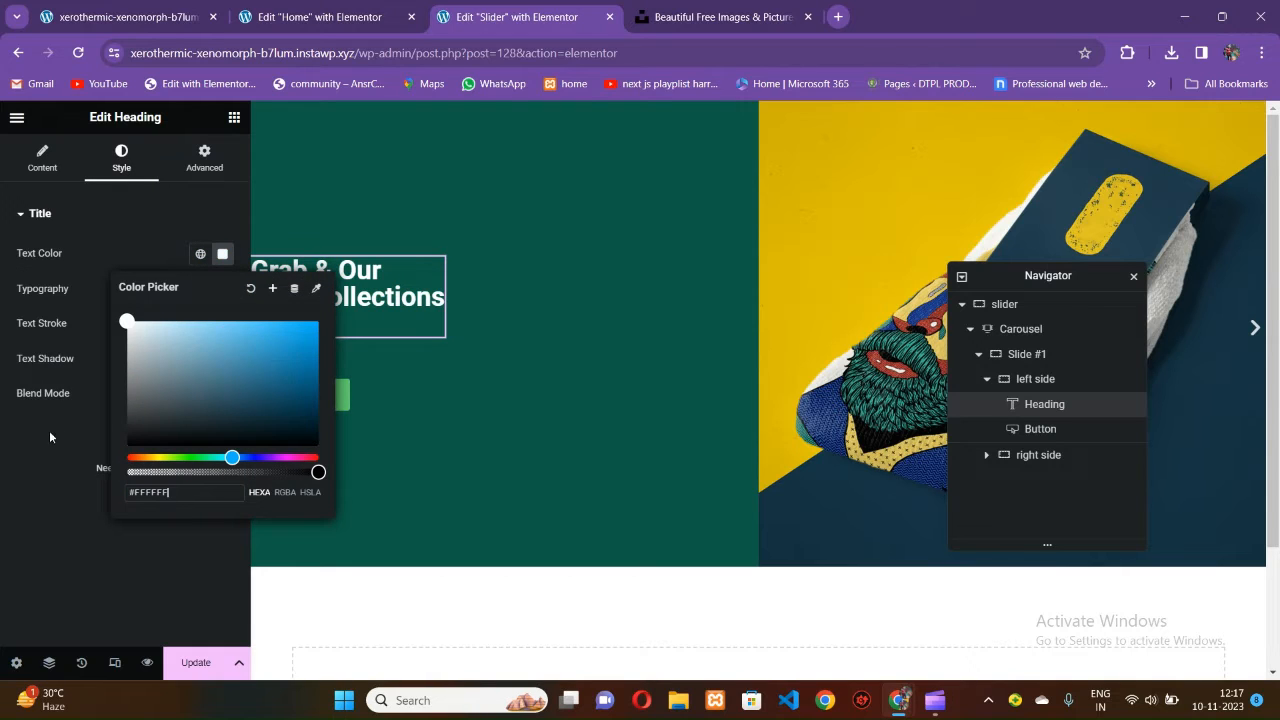
pyautogui.click(49, 431)
# Set the heading's typography to the Outfit font family at a size of 60 px.
pyautogui.click(225, 291)
pyautogui.click(182, 368)
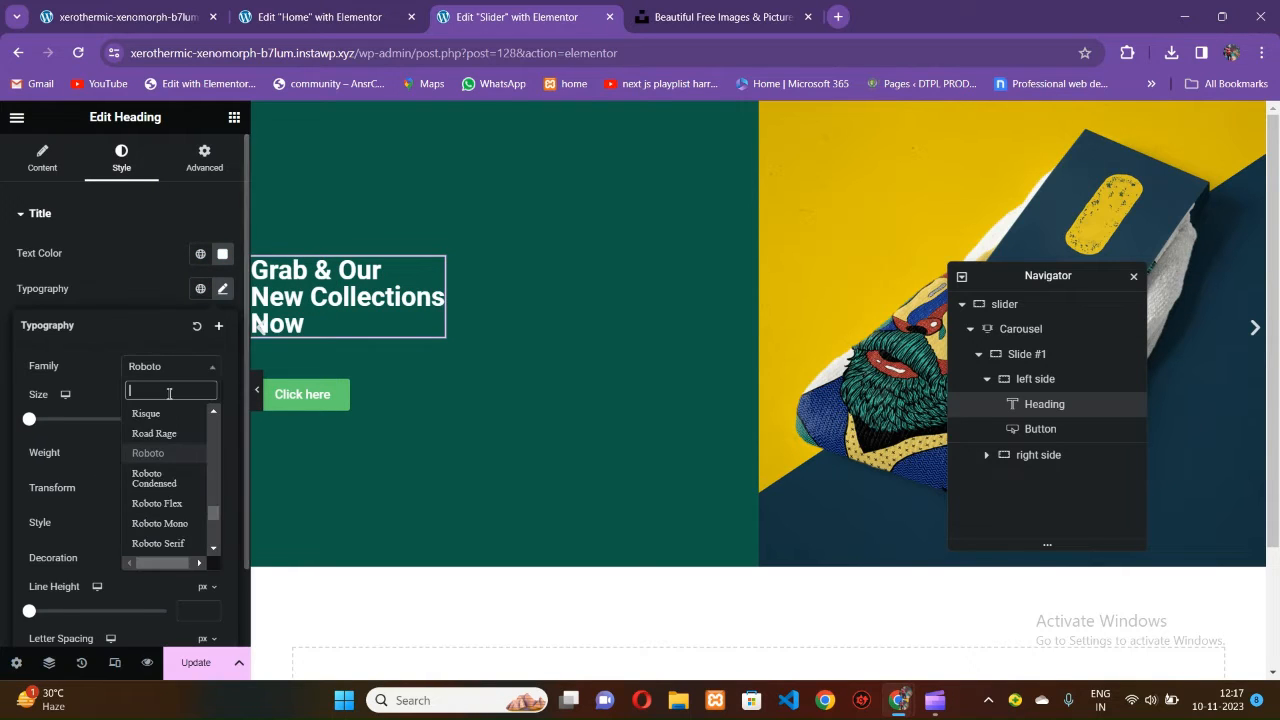
pyautogui.write('outfit')
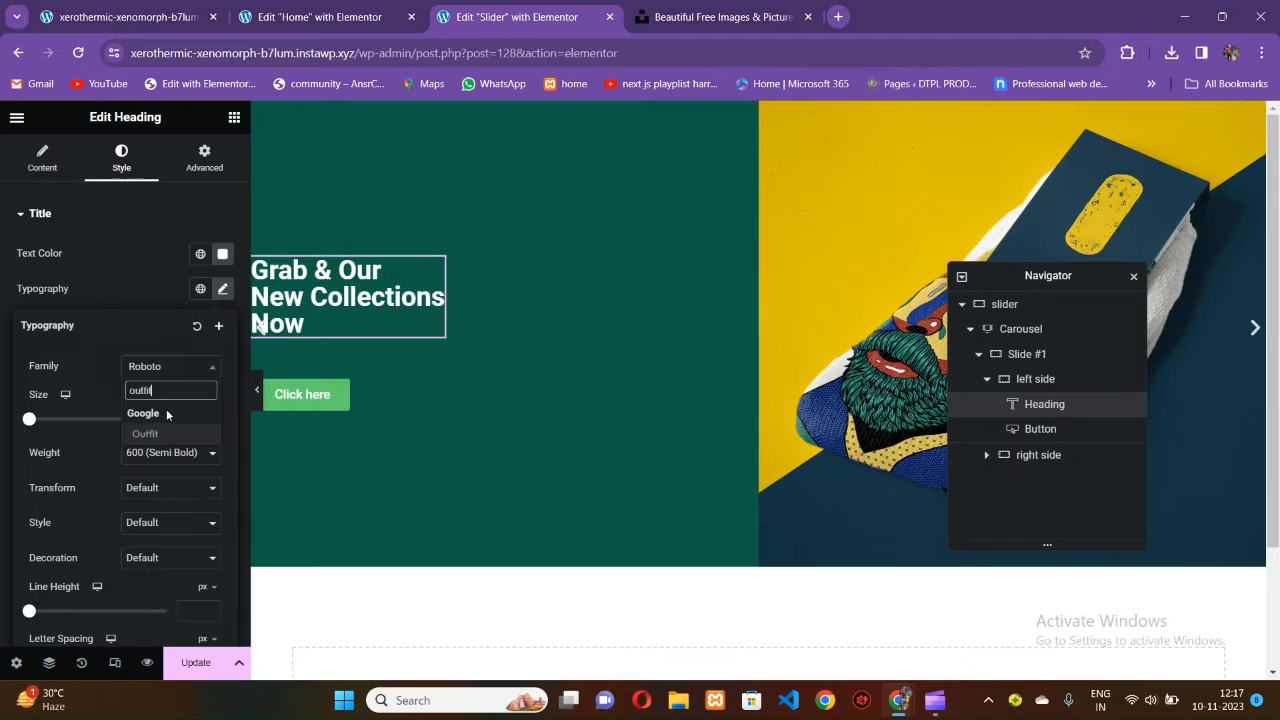
pyautogui.press('Return')
pyautogui.click(210, 416)
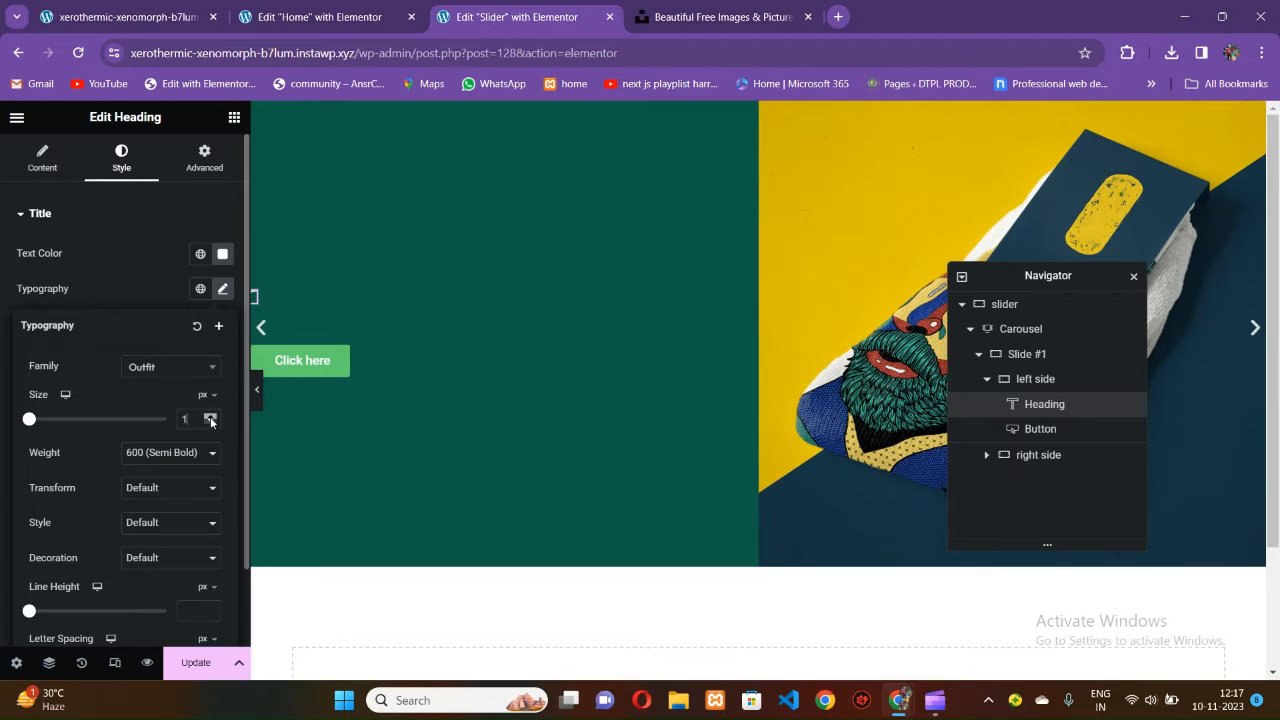
pyautogui.moveTo(210, 420); pyautogui.dragTo(212, 426)
pyautogui.click(212, 422)
pyautogui.click(212, 422)
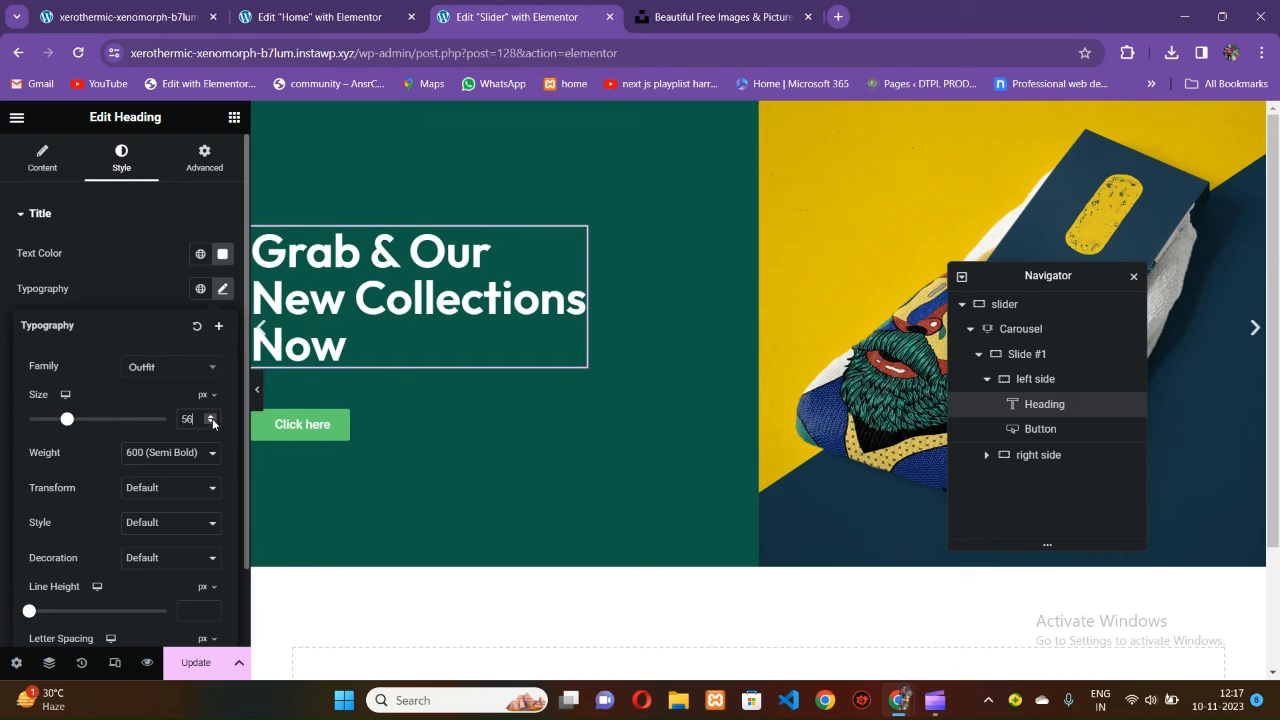
pyautogui.click(211, 417)
pyautogui.click(211, 417)
pyautogui.click(211, 417)
pyautogui.click(211, 417)
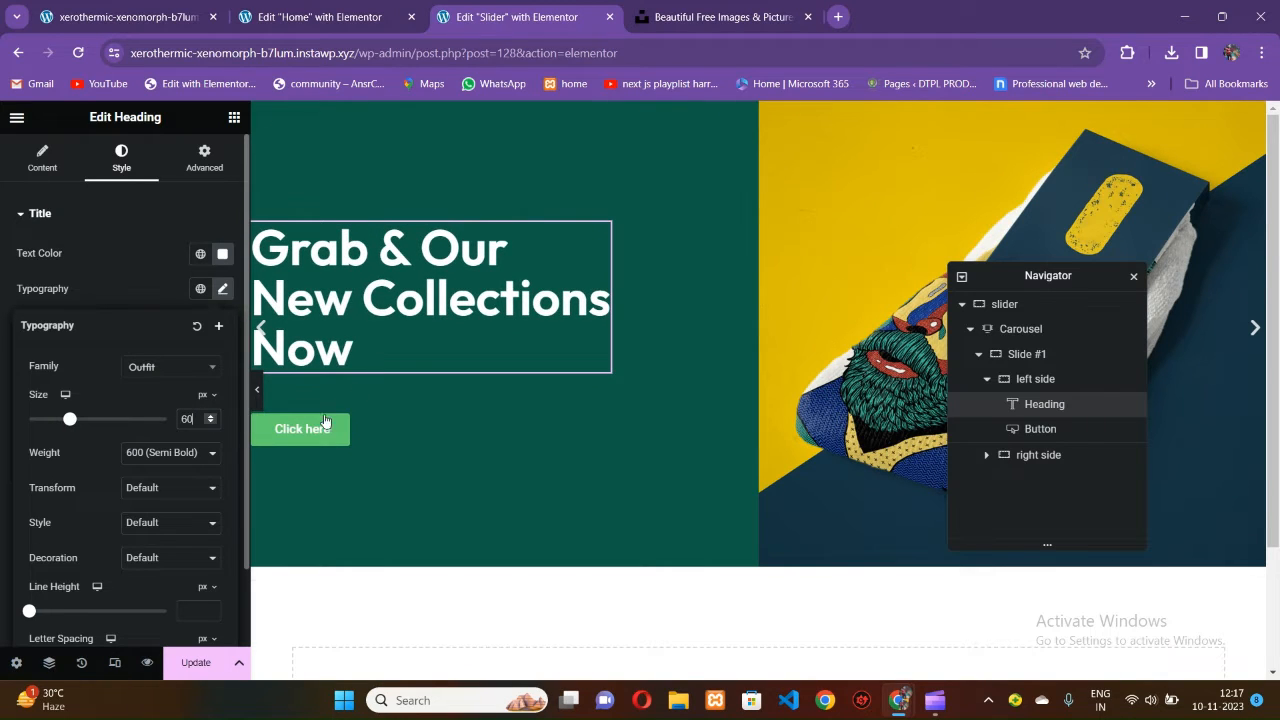
# Compare the heading with the live site and change the button's text to "Shop Now".
pyautogui.click(286, 8)
pyautogui.click(137, 17)
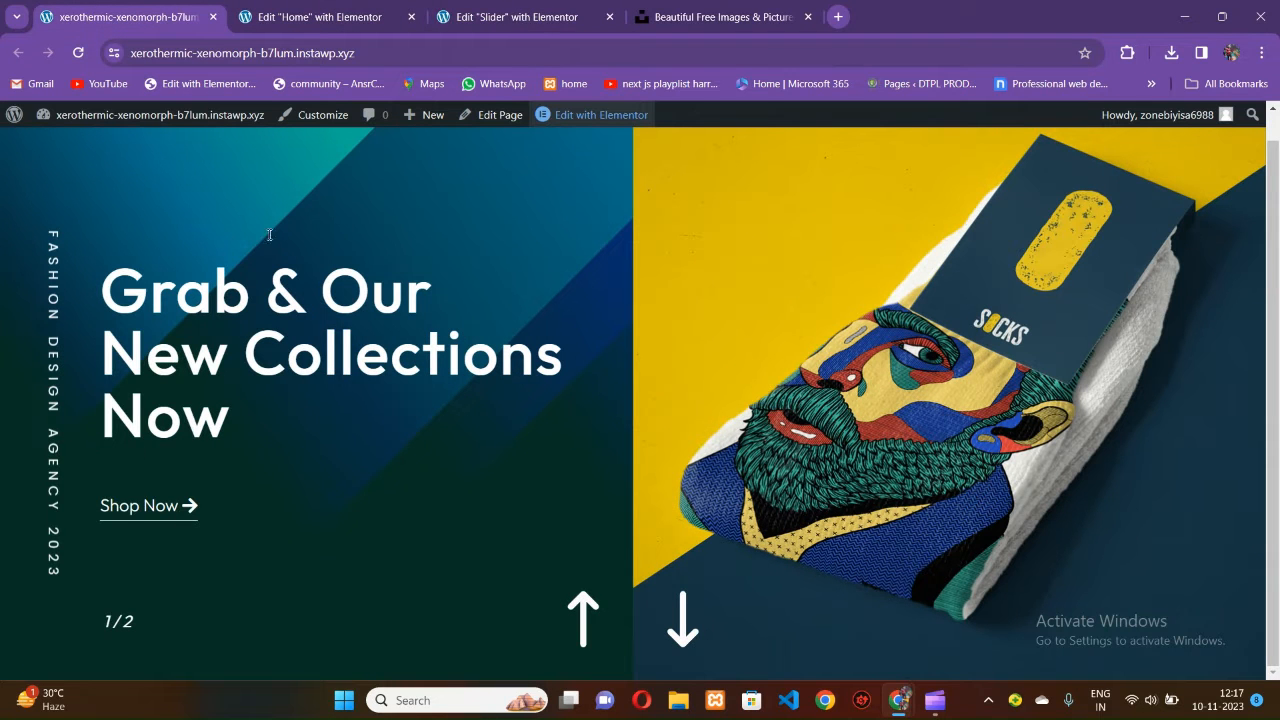
pyautogui.click(556, 28)
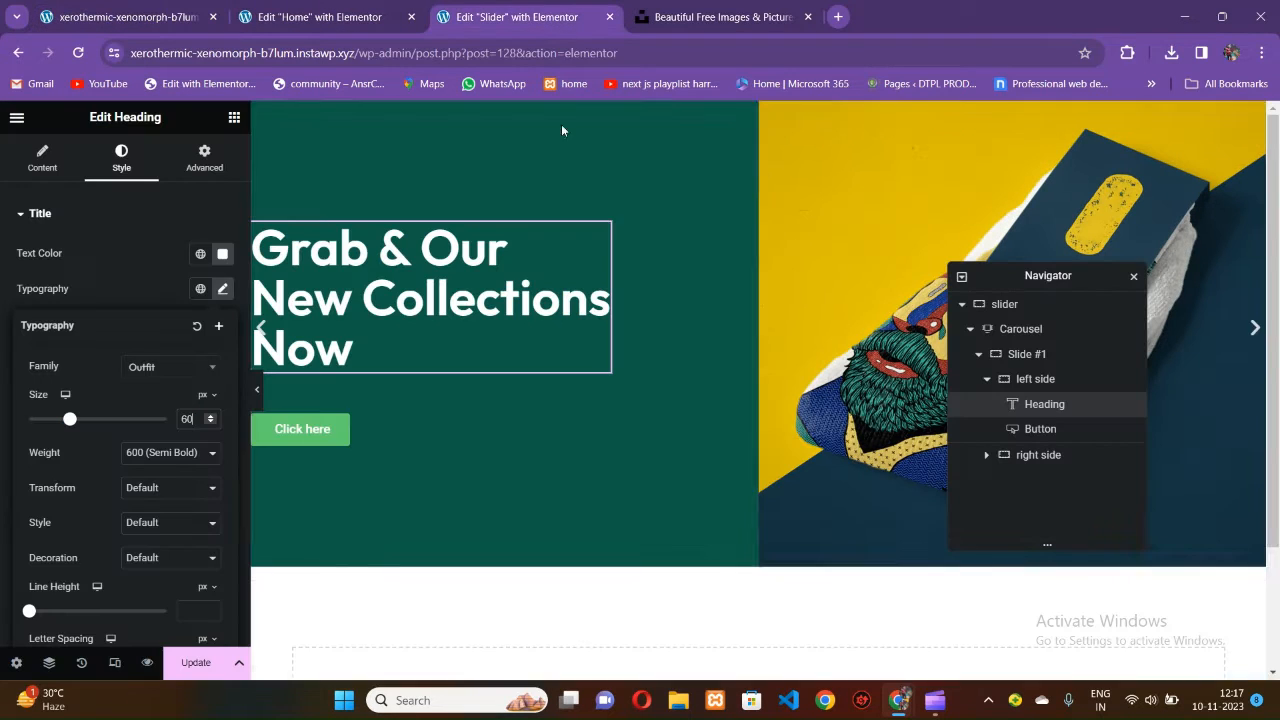
pyautogui.click(340, 433)
pyautogui.moveTo(186, 289); pyautogui.dragTo(14, 229)
pyautogui.write('S')
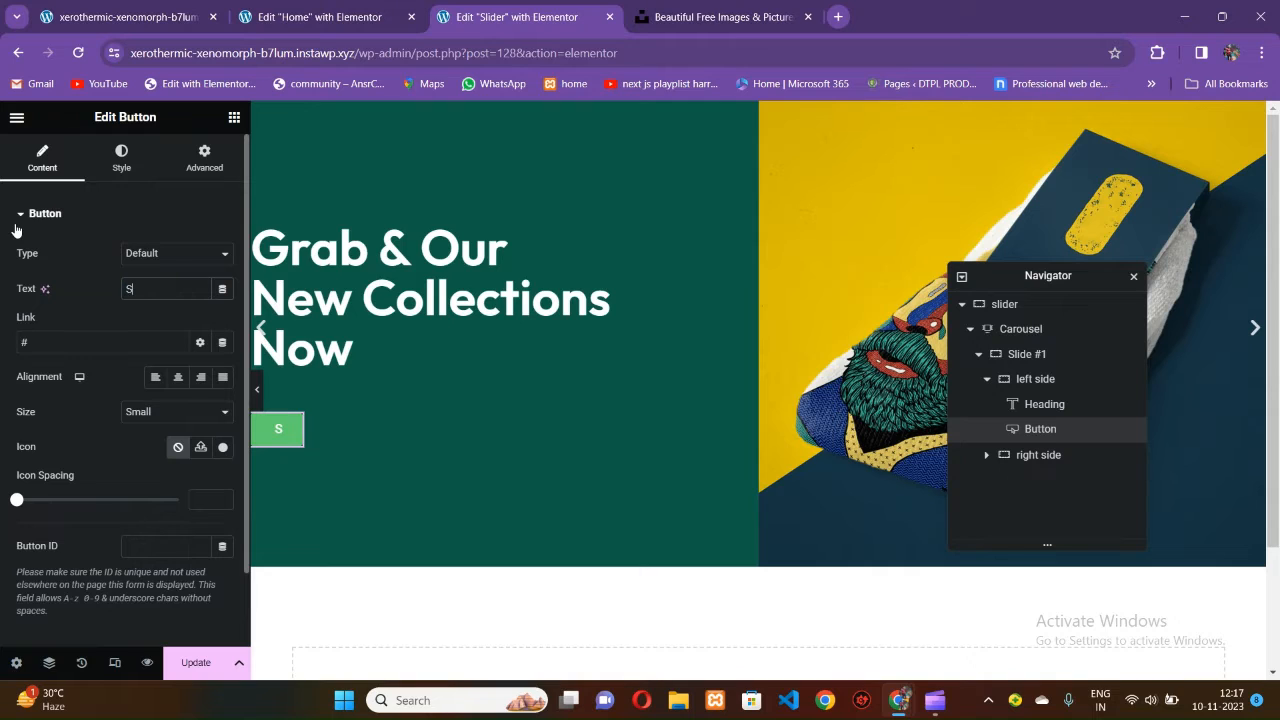
pyautogui.write('hop Now')
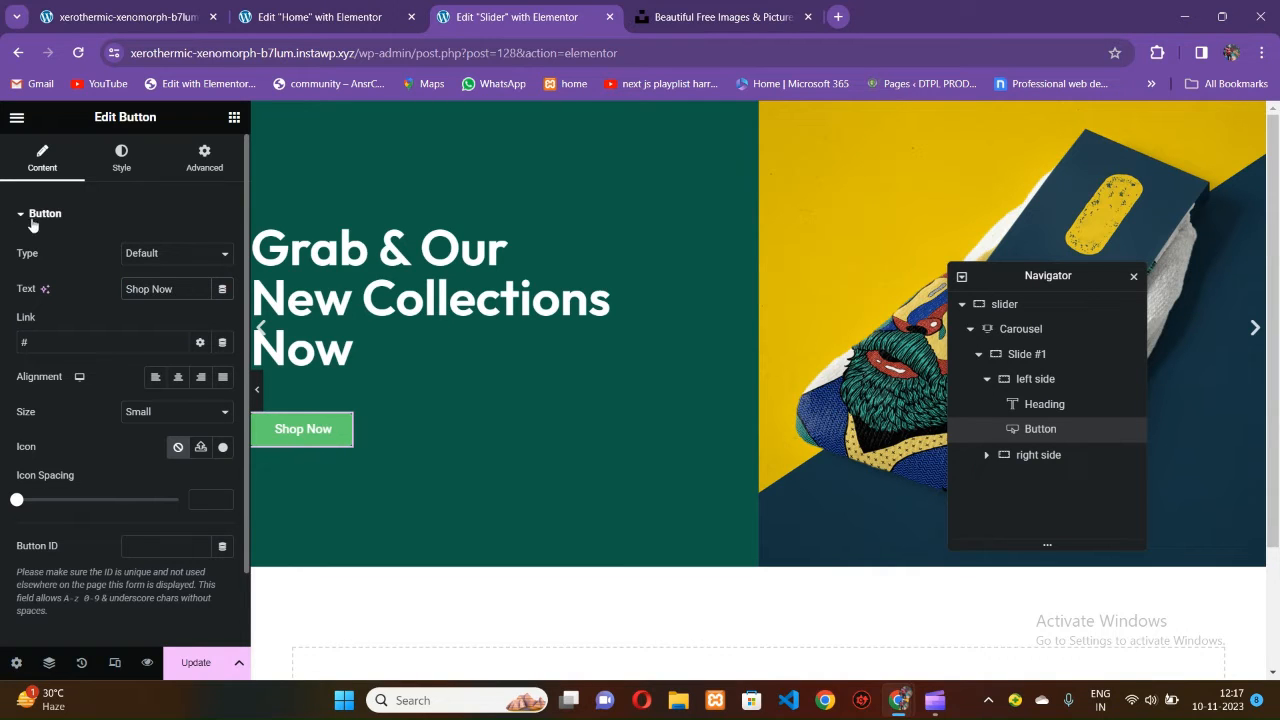
pyautogui.click(201, 447)
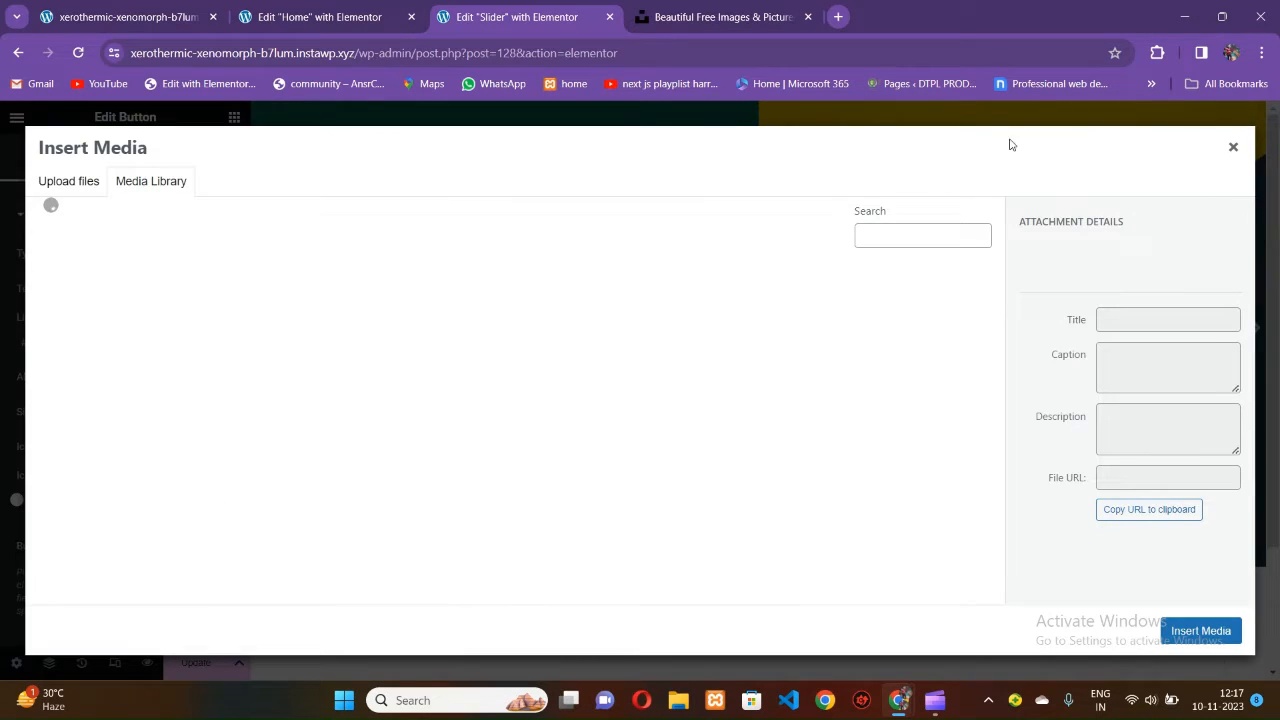
pyautogui.click(1231, 149)
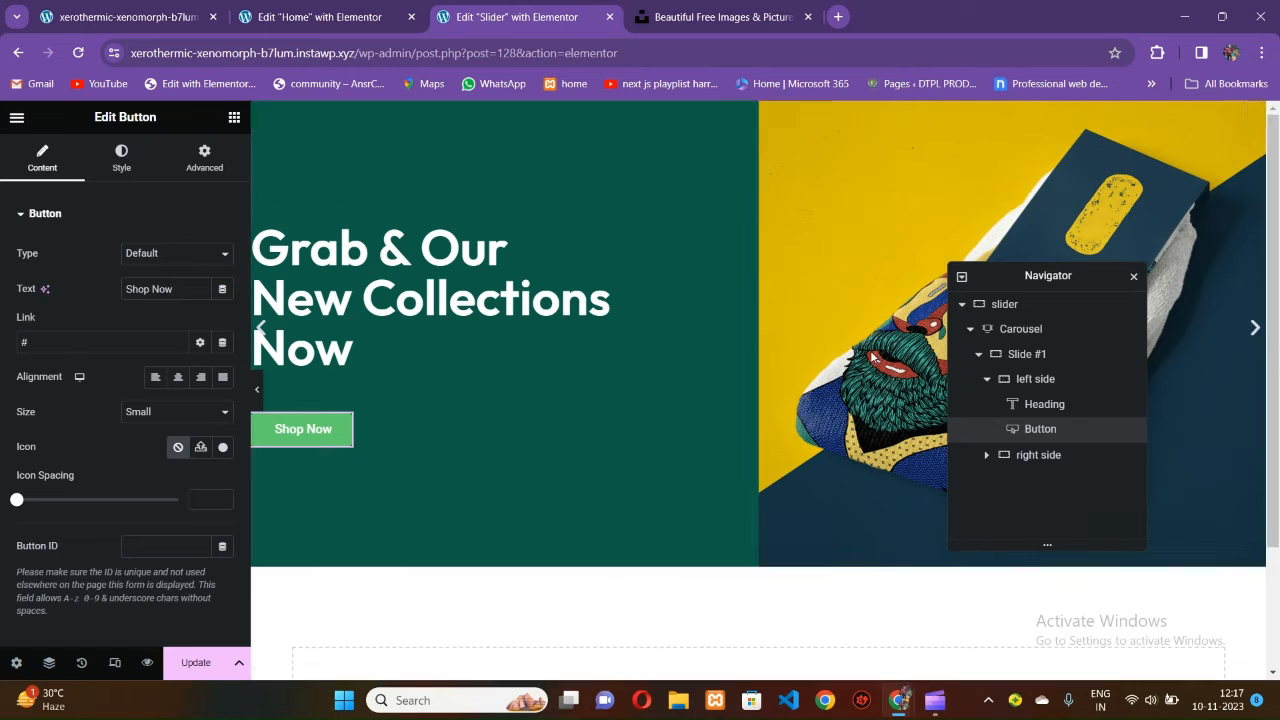
pyautogui.click(221, 449)
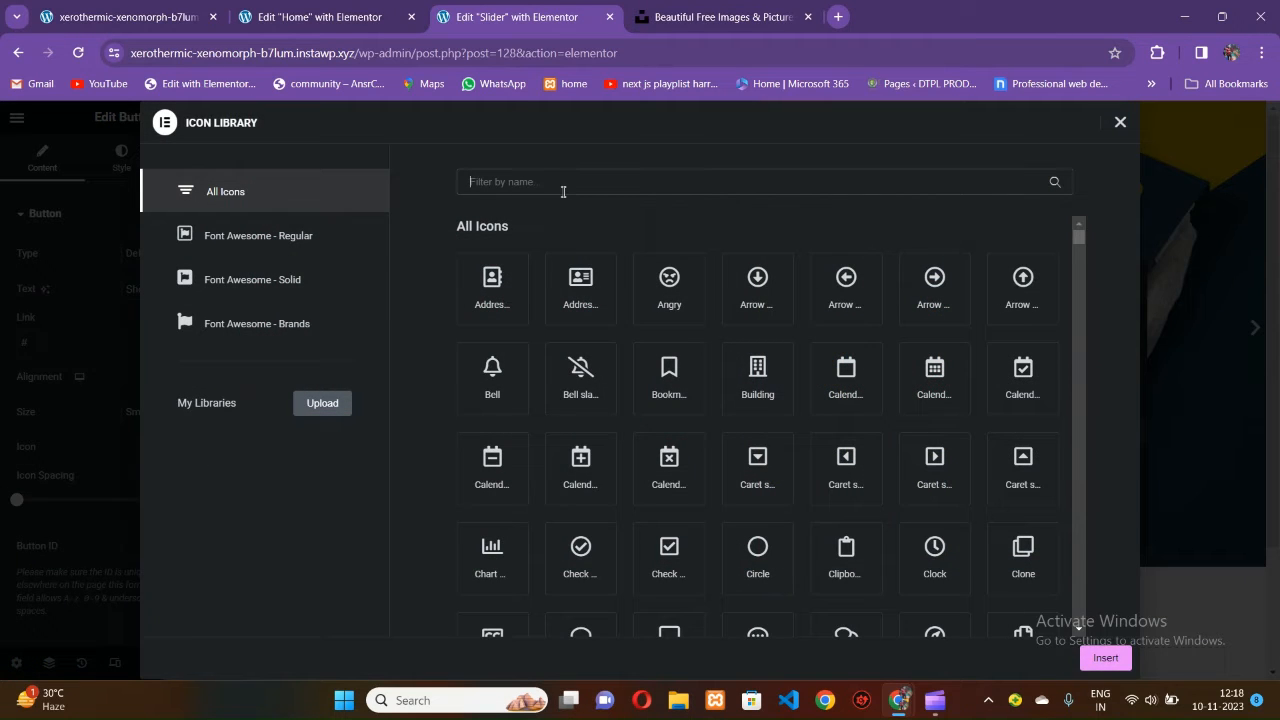
pyautogui.click(1121, 128)
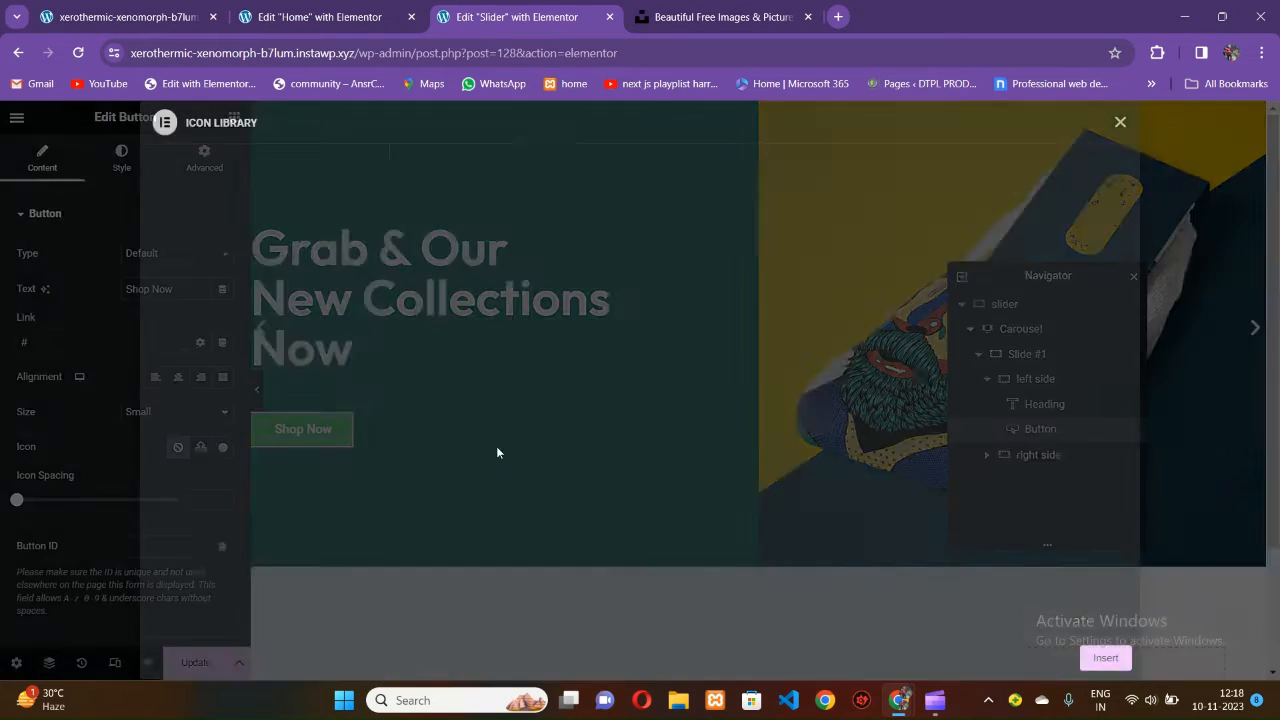
# Insert the right arrow icon from the icon library into the Shop Now button and position it after the text.
pyautogui.click(221, 449)
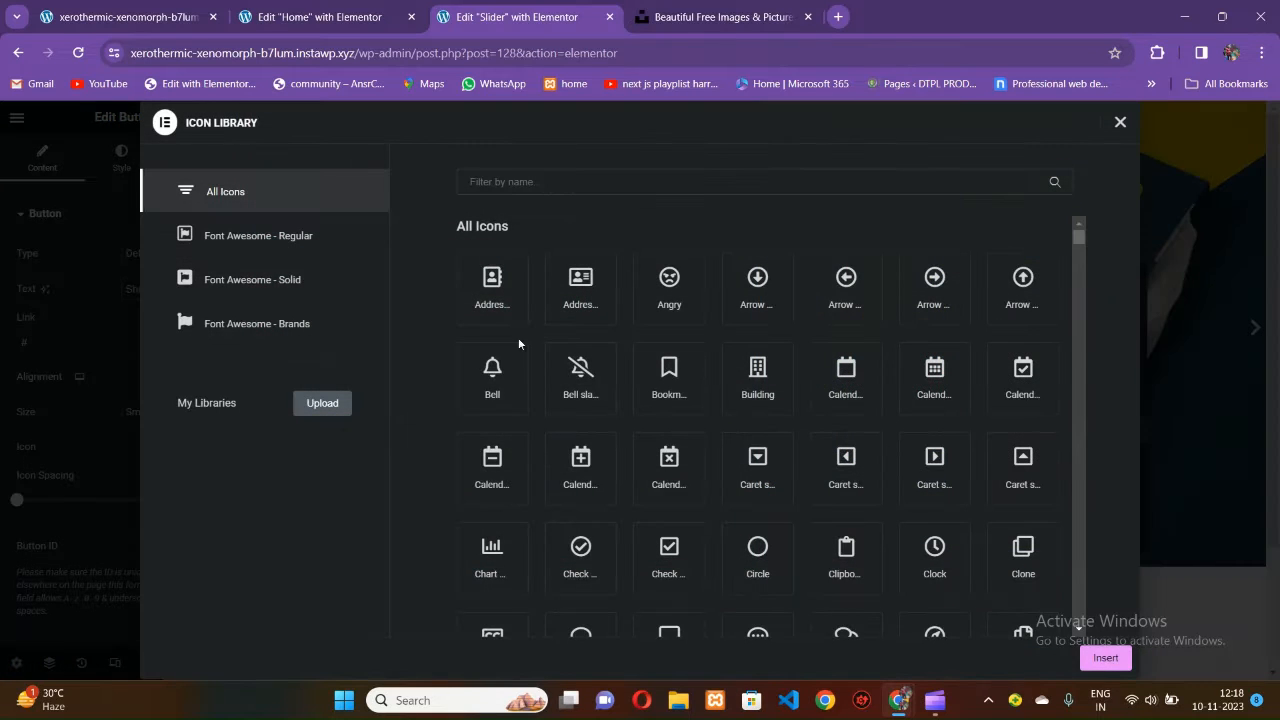
pyautogui.click(496, 196)
pyautogui.write('arrow')
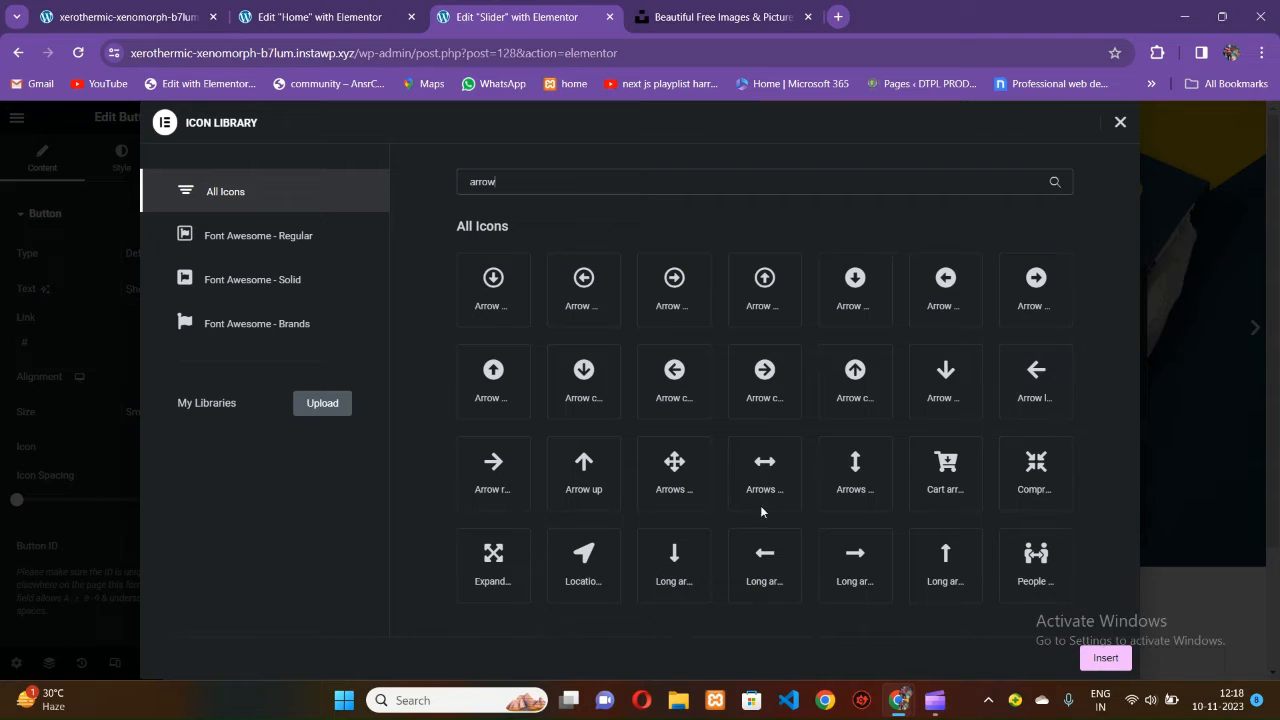
pyautogui.click(493, 466)
pyautogui.click(1105, 657)
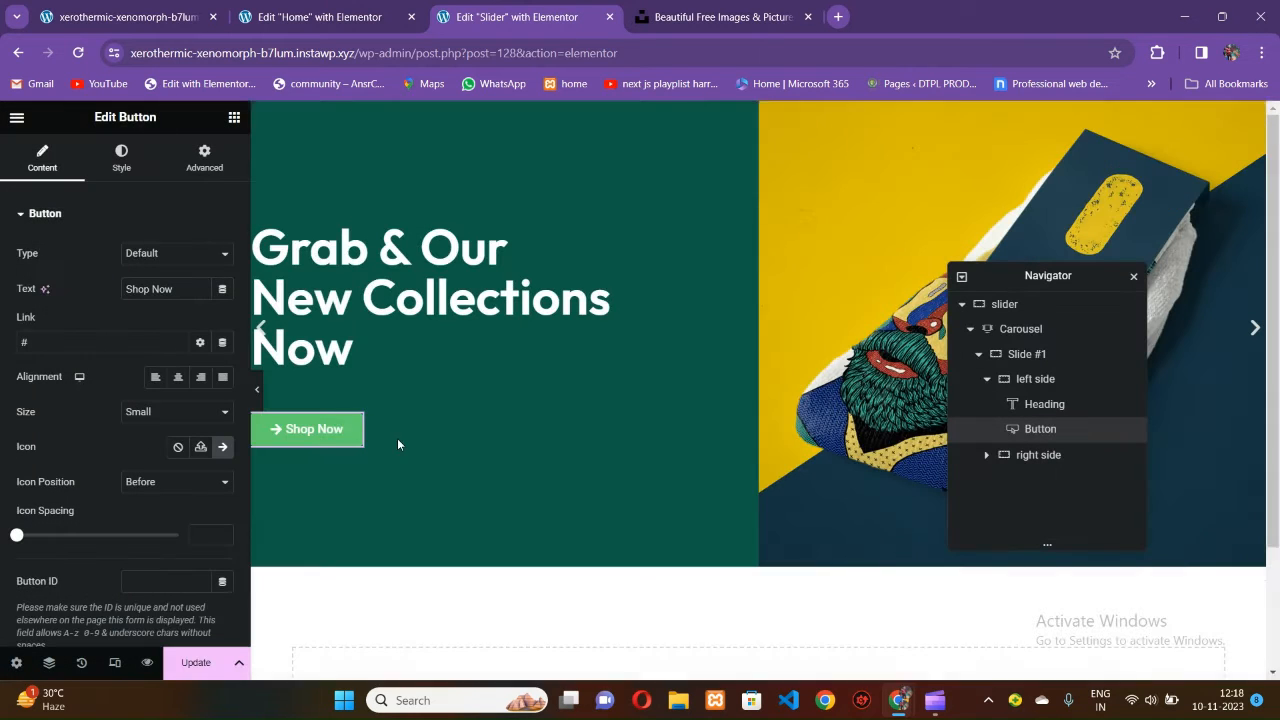
pyautogui.click(176, 481)
pyautogui.click(139, 512)
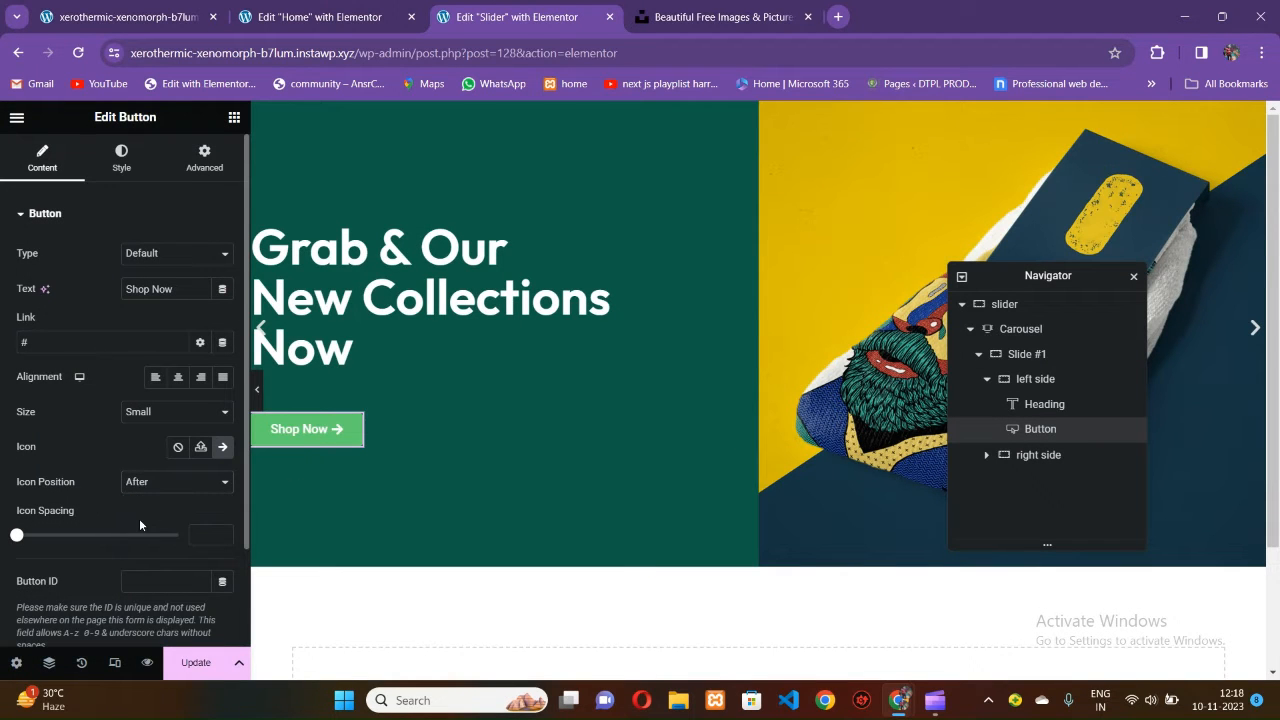
# Set the Shop Now button's font family to Poppins and slightly increase its text size.
pyautogui.click(122, 164)
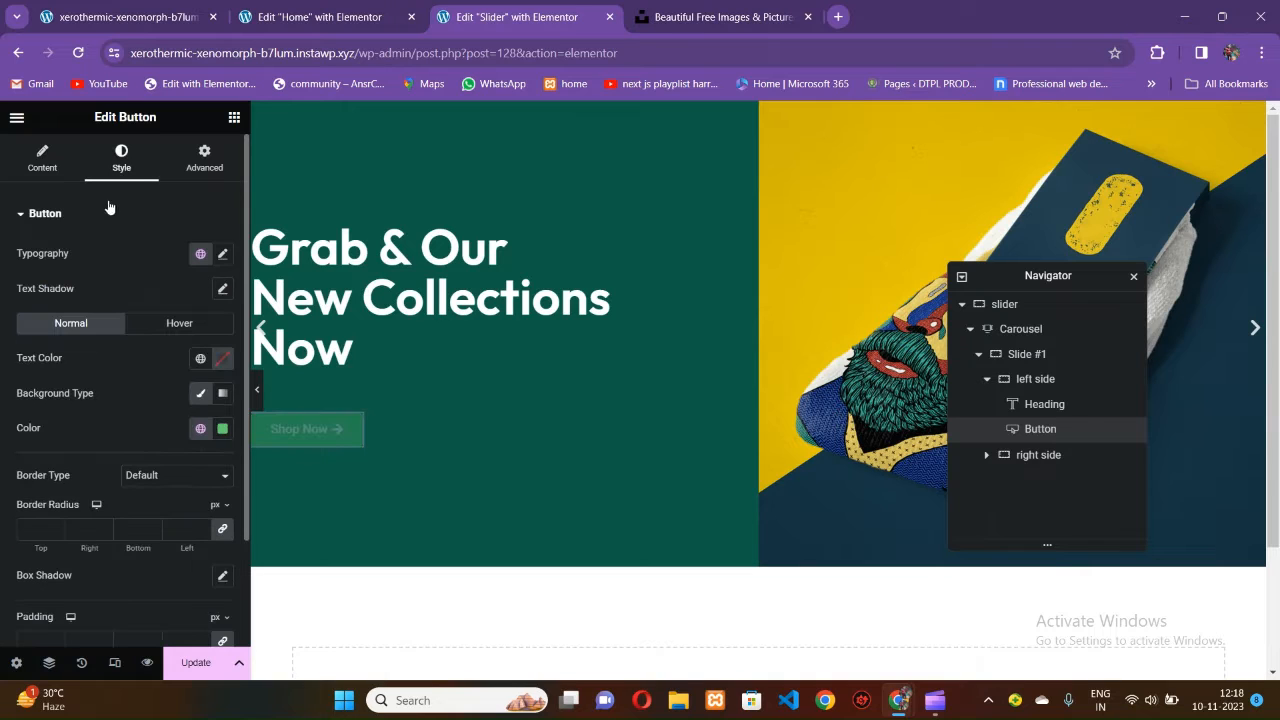
pyautogui.click(222, 254)
pyautogui.click(195, 335)
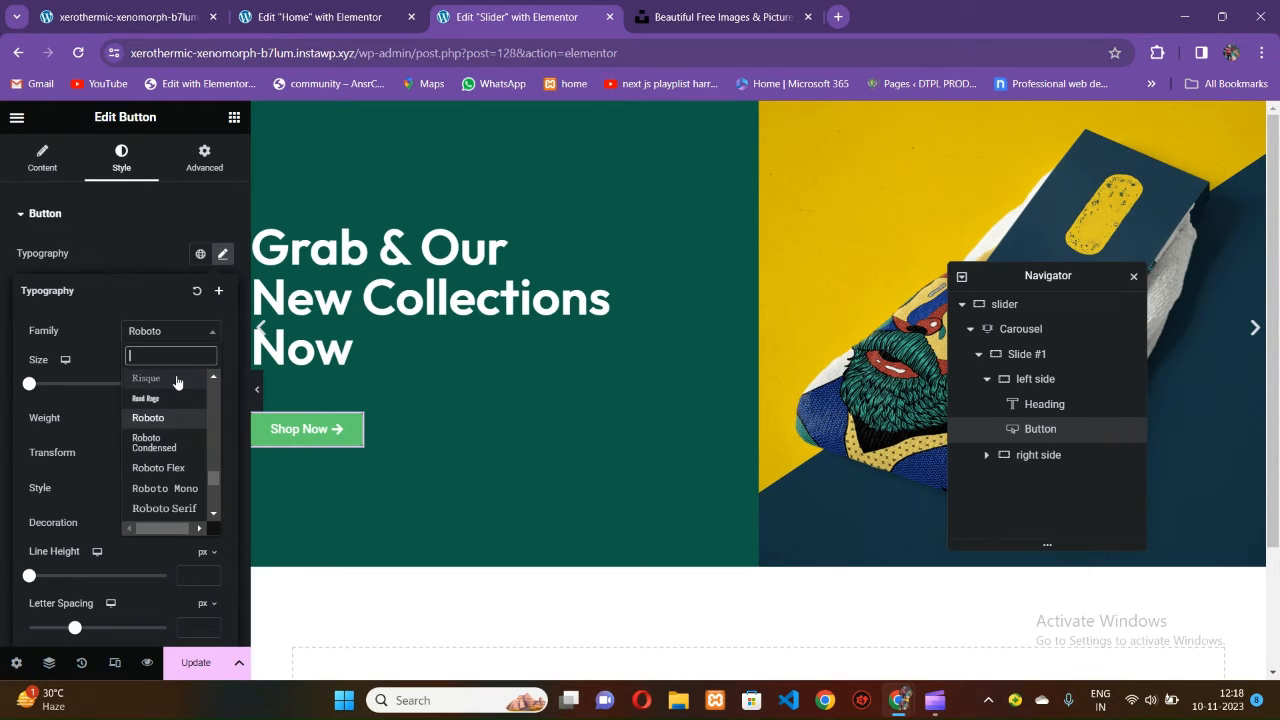
pyautogui.write('poppins')
pyautogui.press('Return')
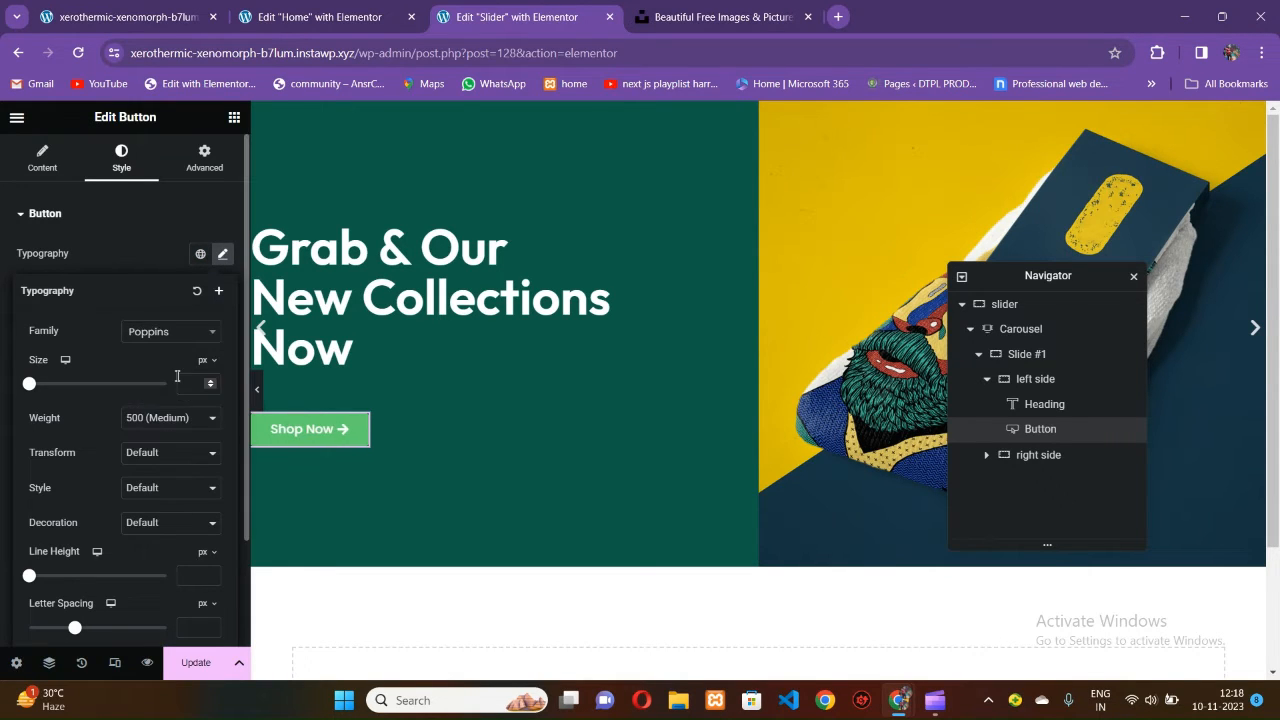
pyautogui.click(209, 381)
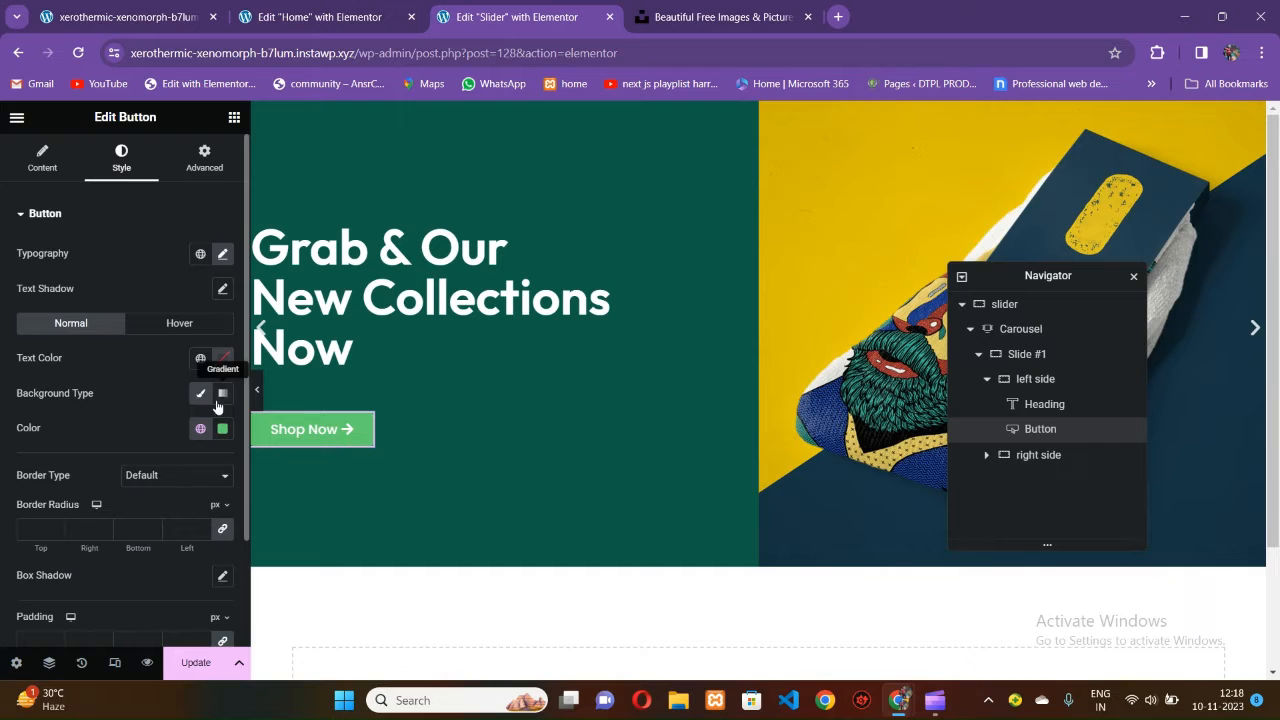
# Make the Shop Now button's normal background colour fully transparent (#61CE7000).
pyautogui.scroll(-2, 160, 391)
pyautogui.click(222, 297)
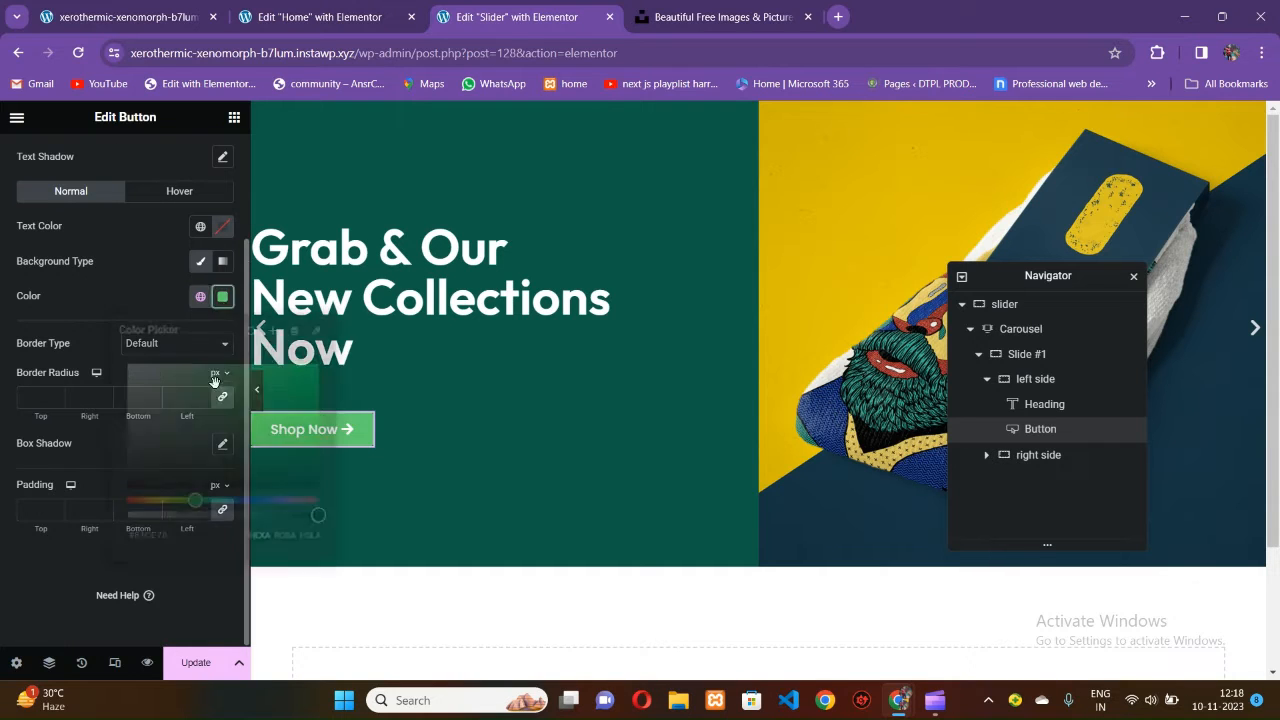
pyautogui.moveTo(318, 514); pyautogui.dragTo(127, 514)
pyautogui.click(96, 318)
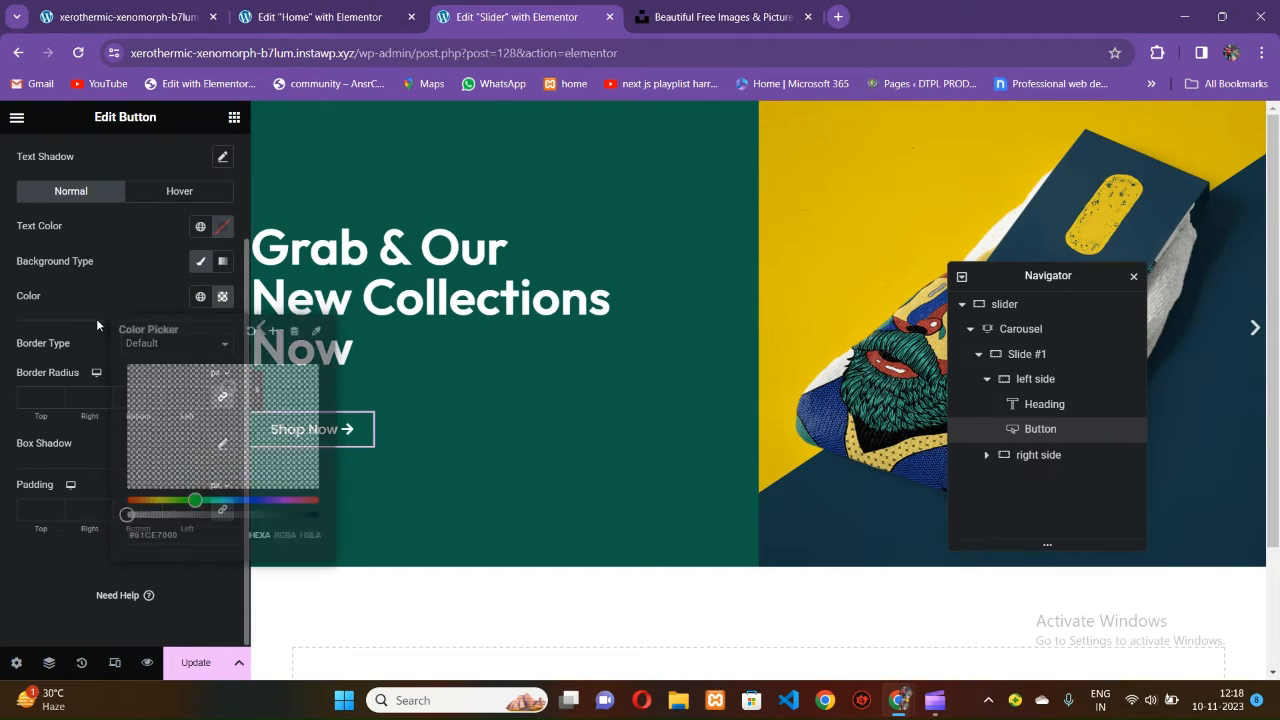
# Set the Shop Now button's normal text colour to white and compare the button with the live site.
pyautogui.click(222, 226)
pyautogui.moveTo(222, 410); pyautogui.dragTo(120, 422)
pyautogui.click(84, 333)
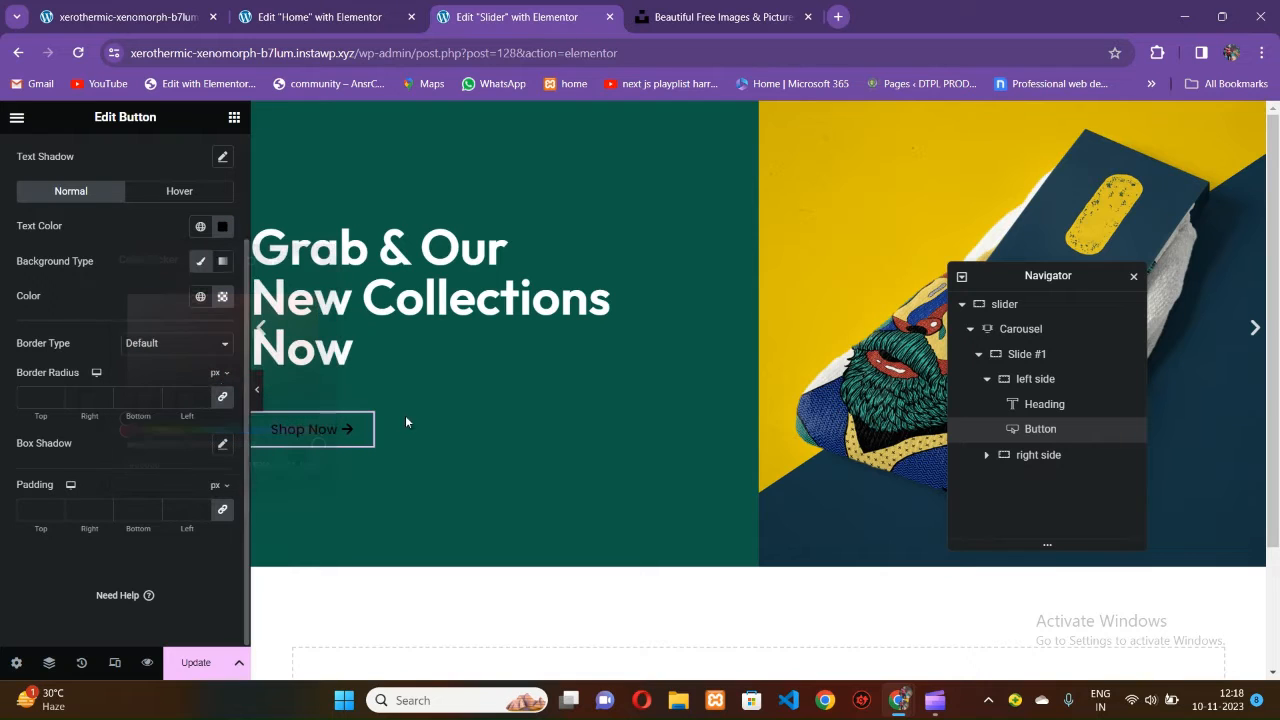
pyautogui.click(222, 227)
pyautogui.moveTo(180, 337); pyautogui.dragTo(80, 238)
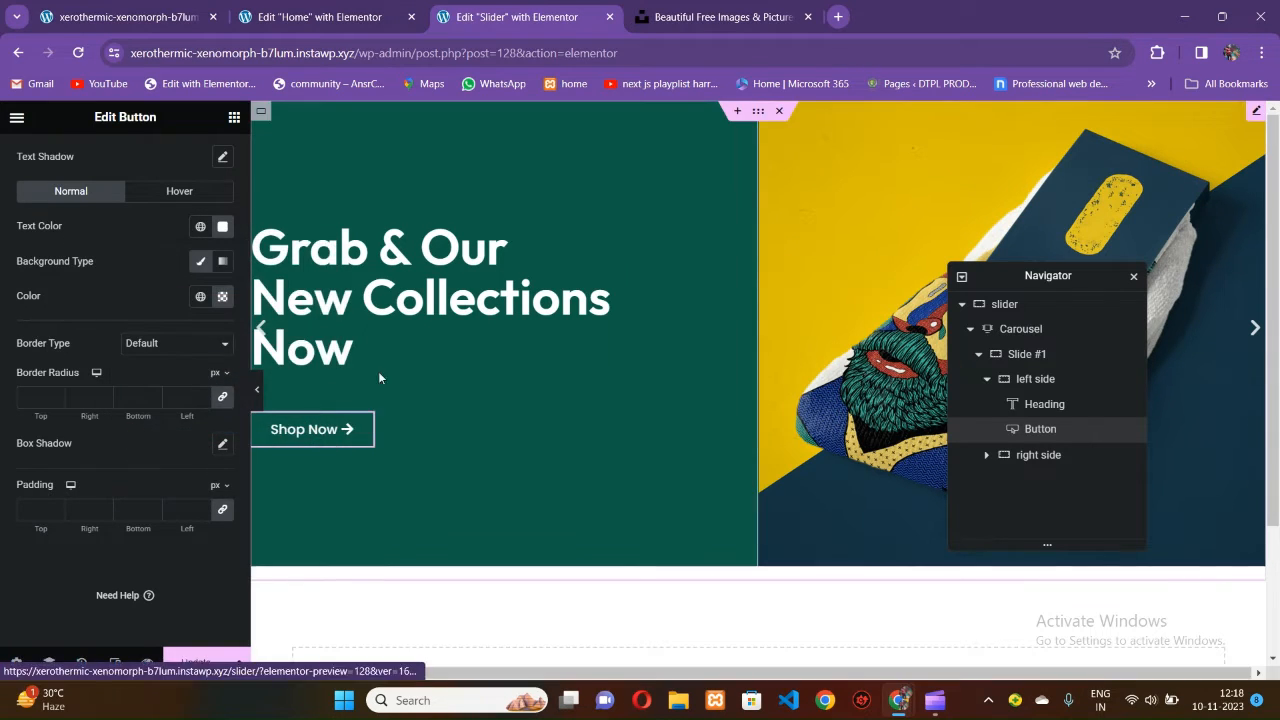
pyautogui.click(259, 402)
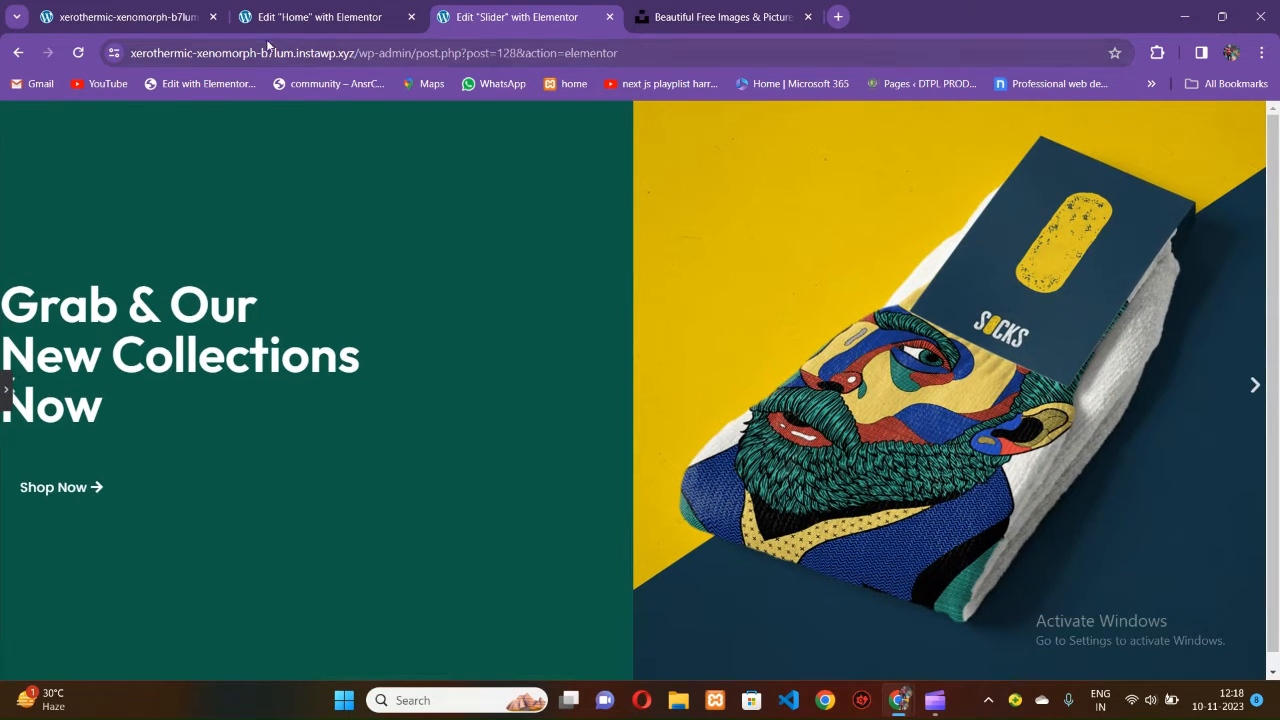
pyautogui.click(144, 22)
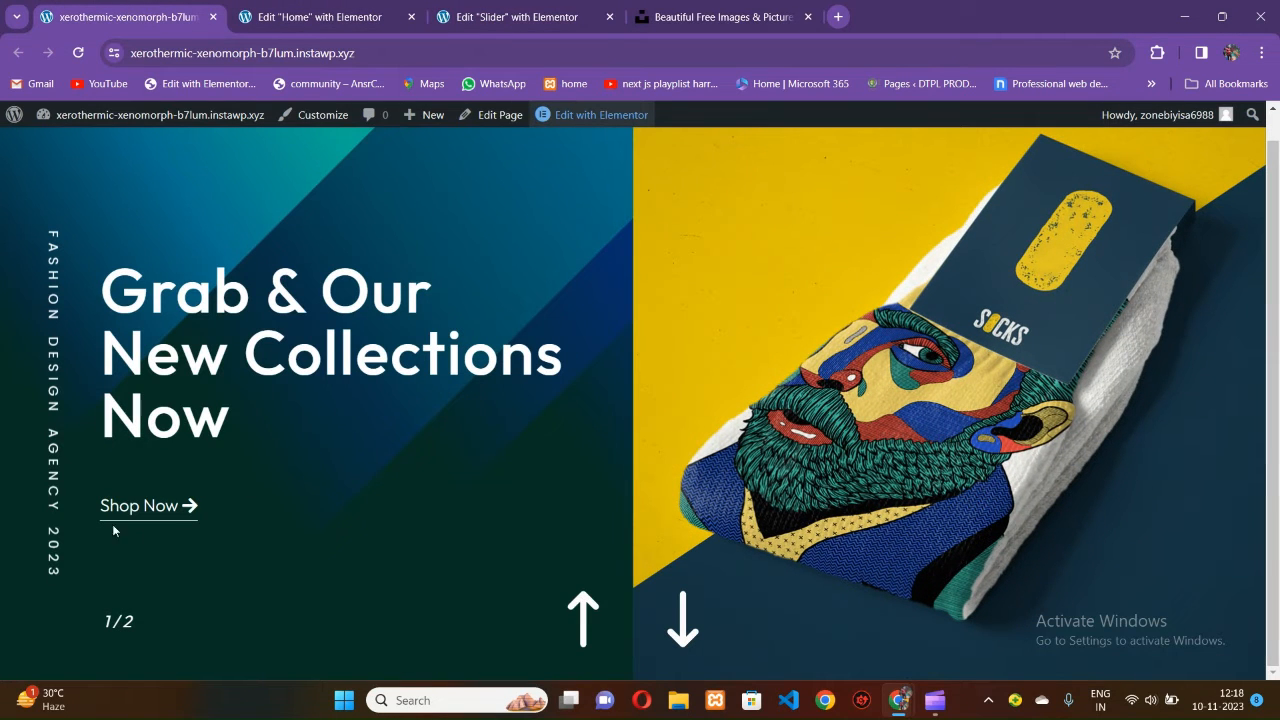
pyautogui.click(545, 18)
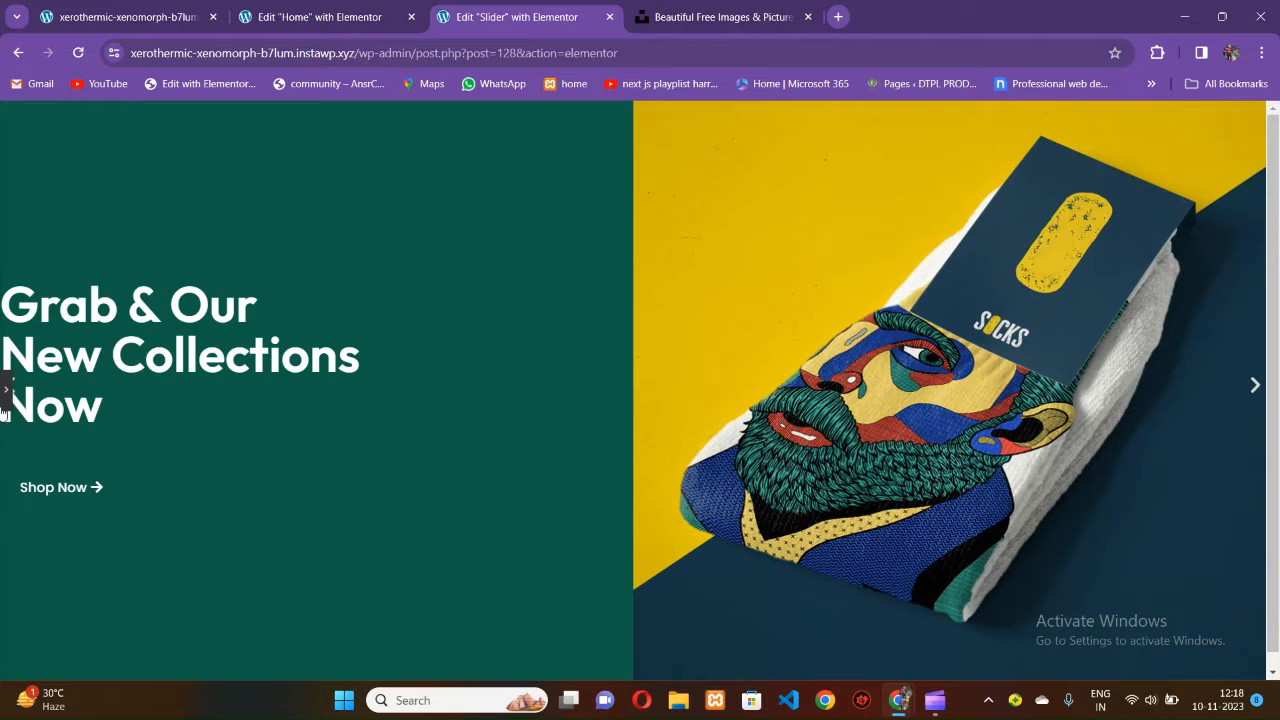
pyautogui.click(5, 392)
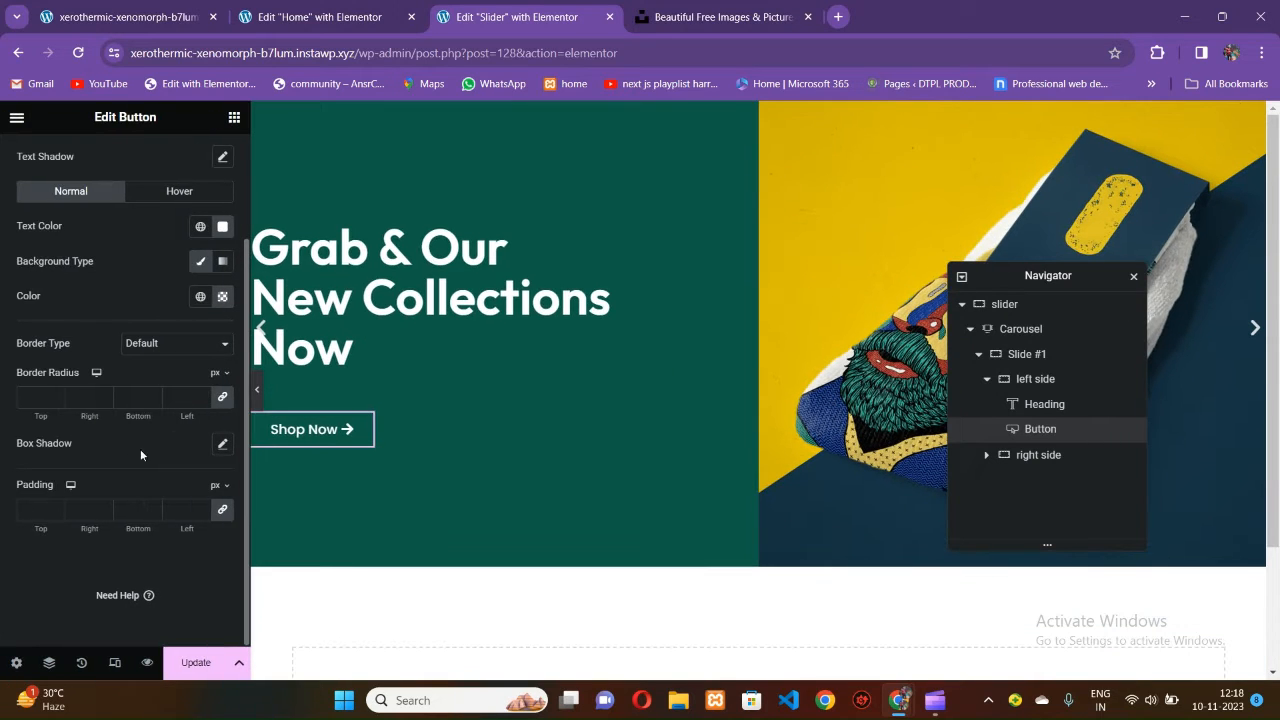
# Give the Shop Now button a solid border with a width of 2 px on the bottom and 0 on the other sides.
pyautogui.click(176, 343)
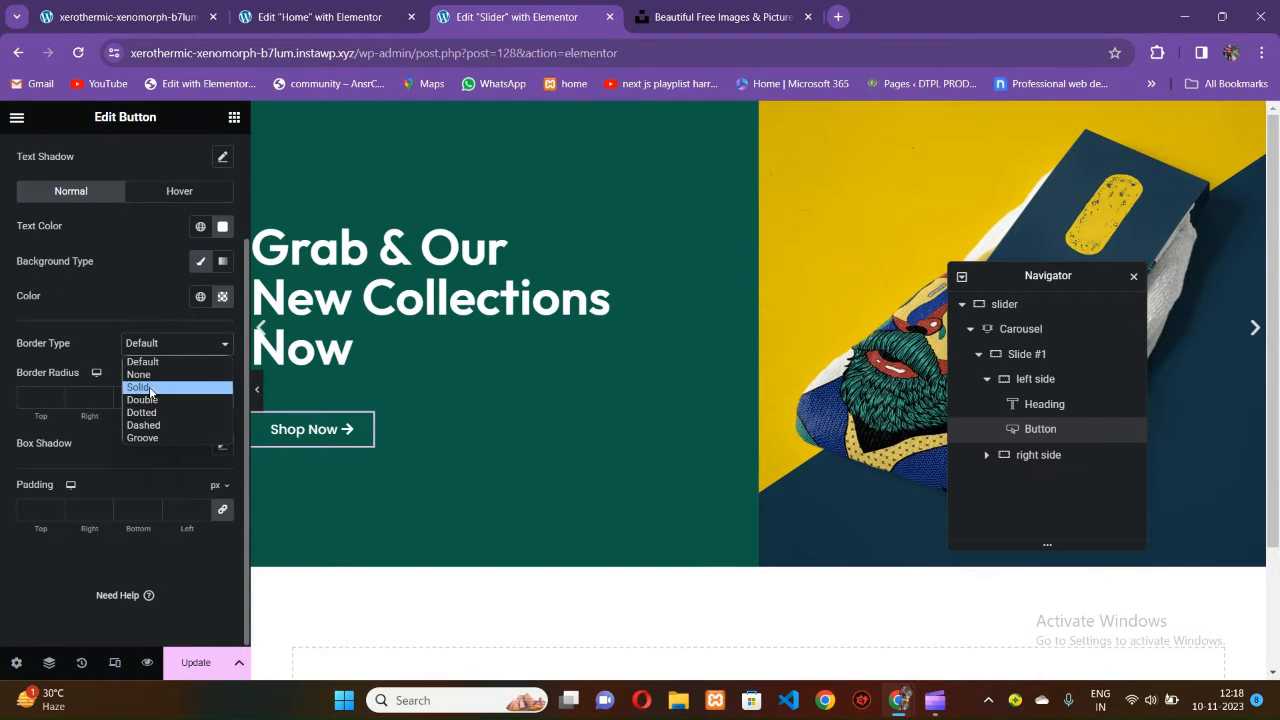
pyautogui.click(145, 383)
pyautogui.click(221, 407)
pyautogui.click(142, 400)
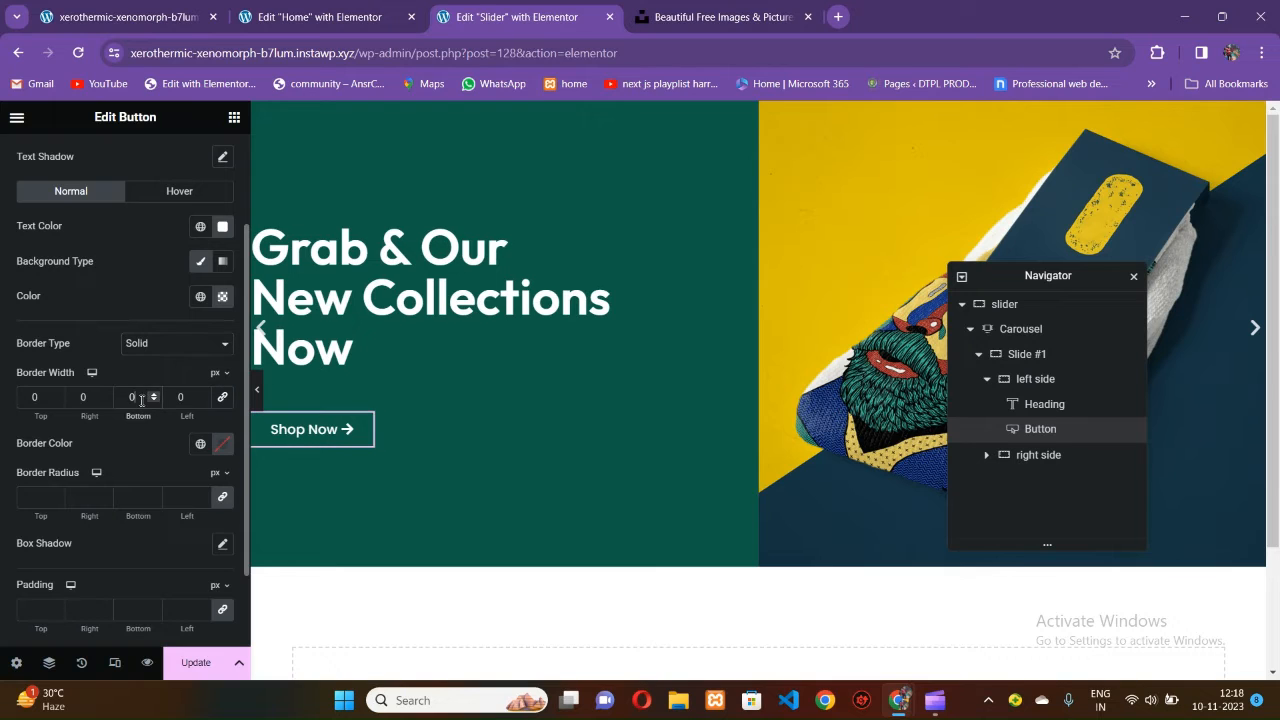
pyautogui.write('2')
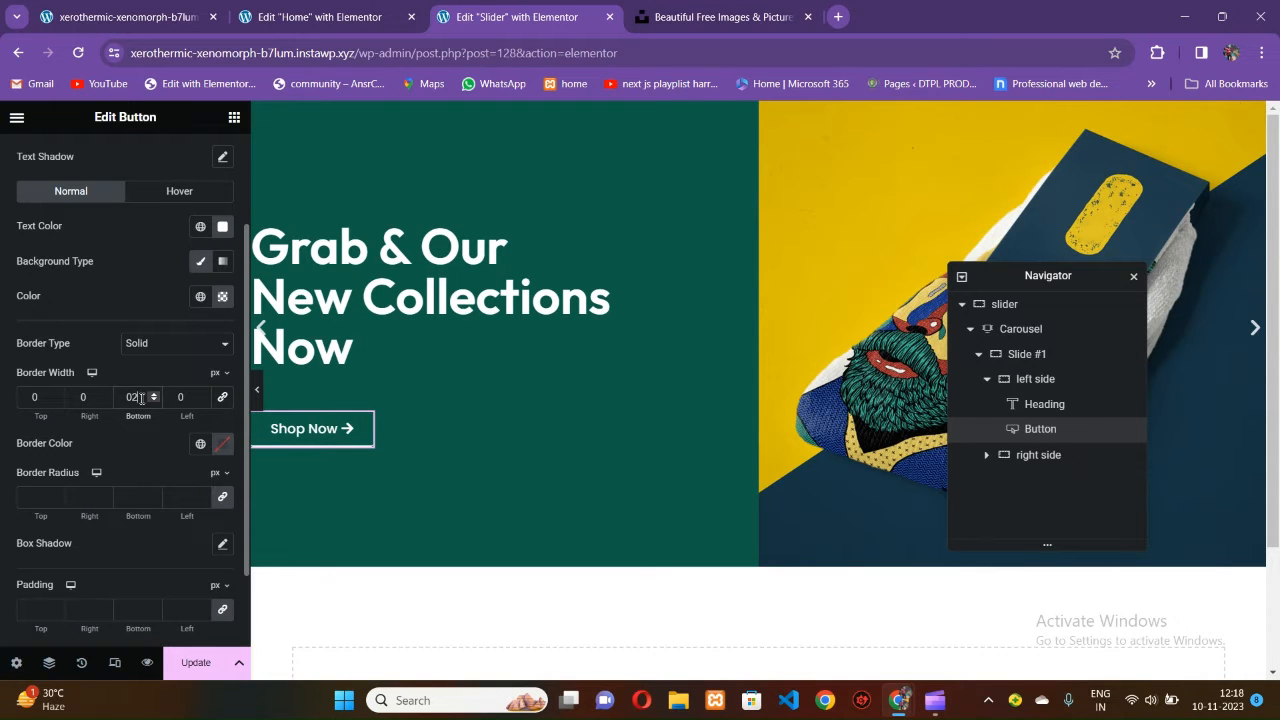
pyautogui.press('BackSpace')
pyautogui.write('1')
pyautogui.click(257, 389)
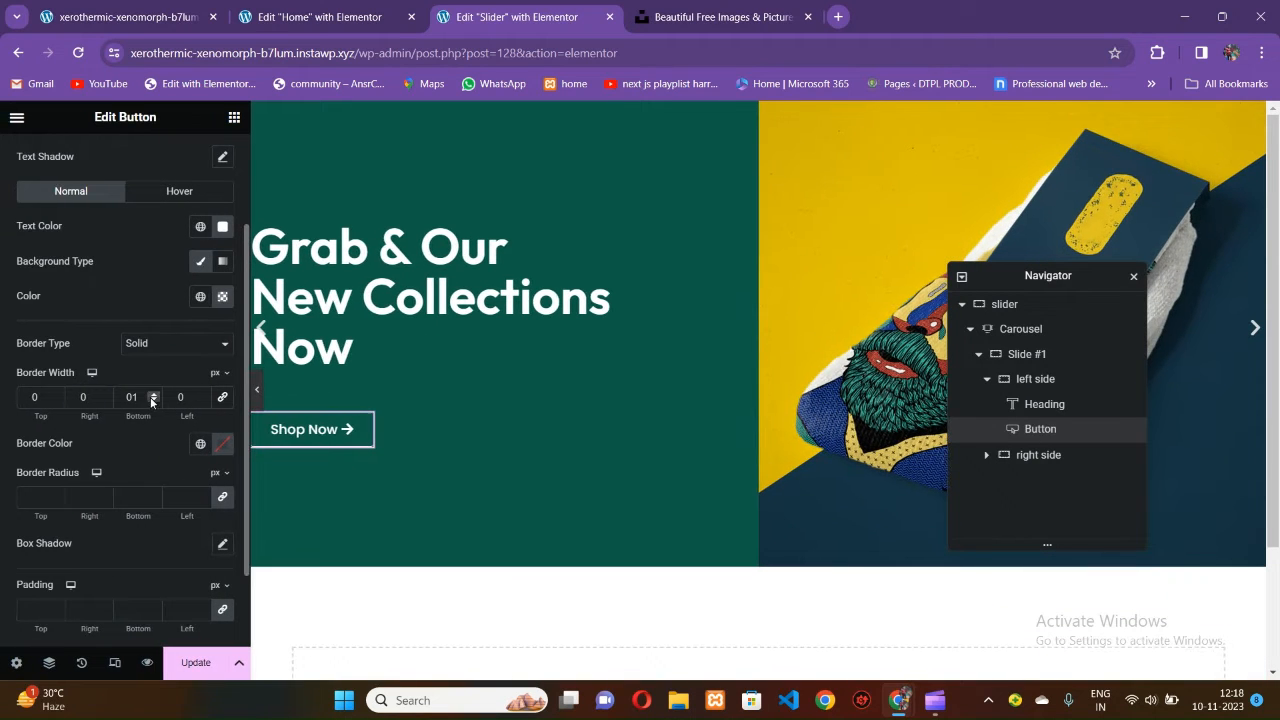
pyautogui.click(154, 394)
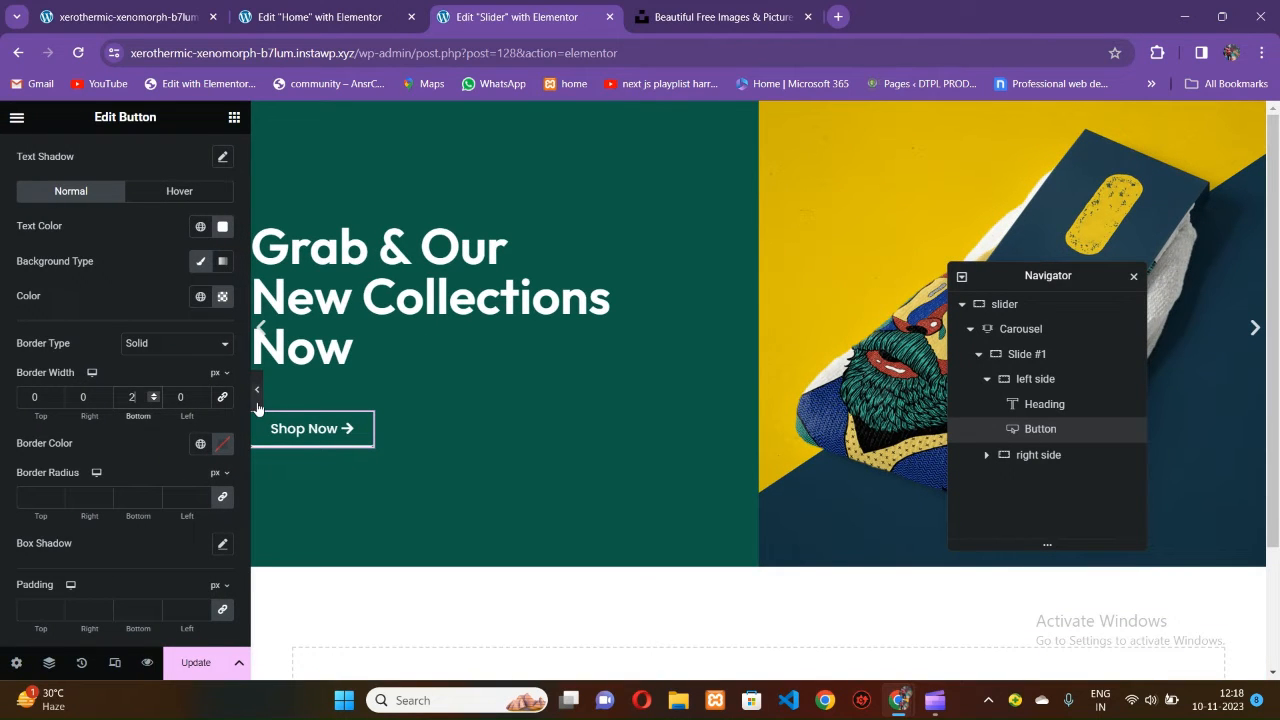
pyautogui.click(257, 389)
pyautogui.click(3, 389)
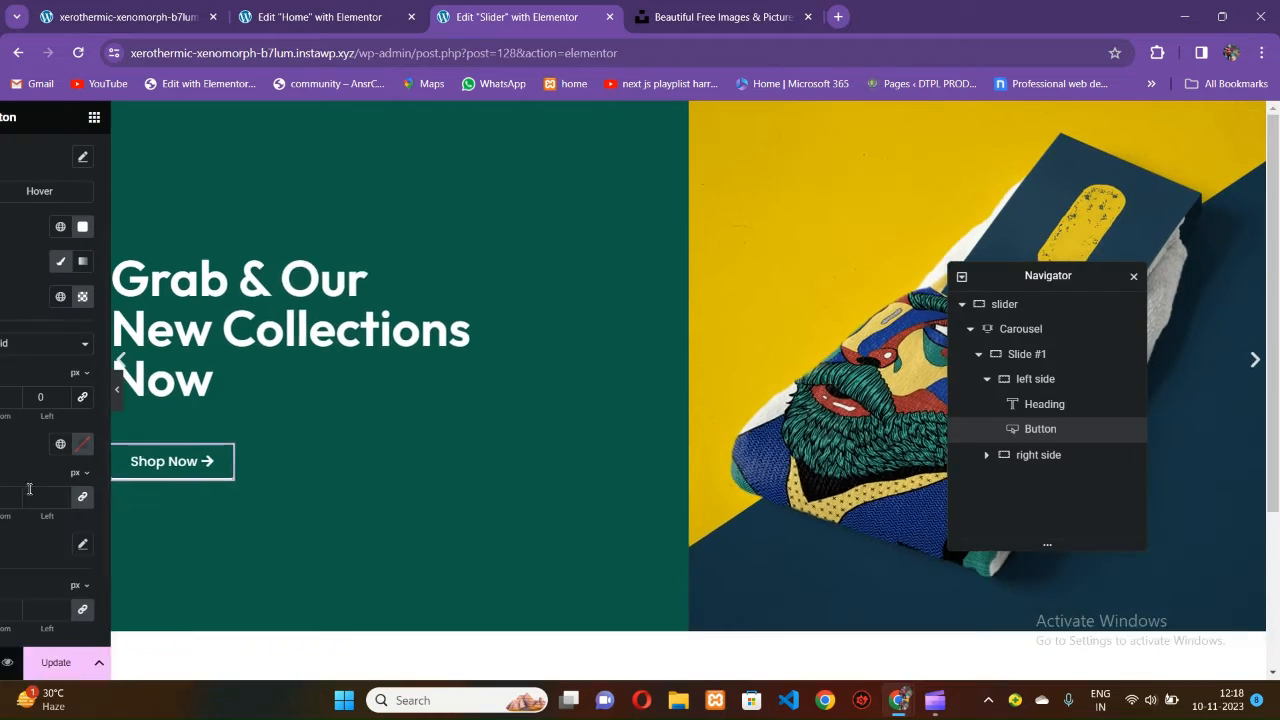
# Set the Shop Now button's border radius to 0 on all corners and compare the underline with the live site.
pyautogui.click(39, 500)
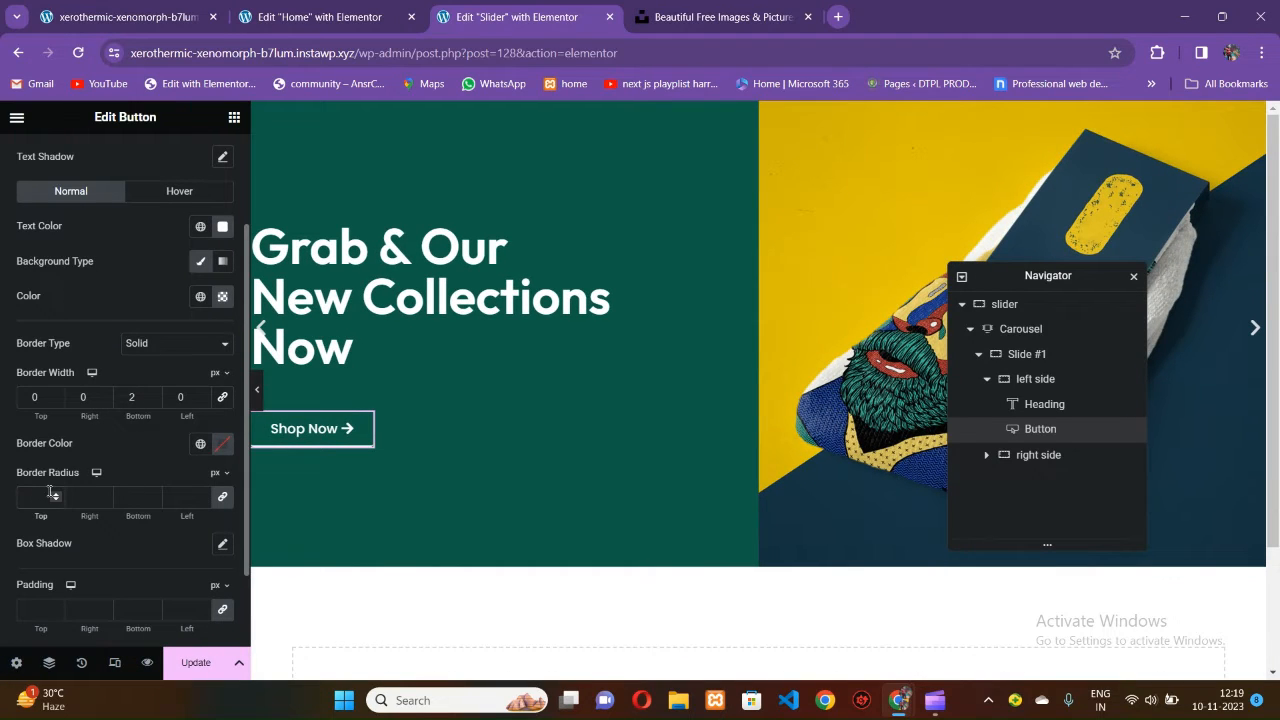
pyautogui.write('0')
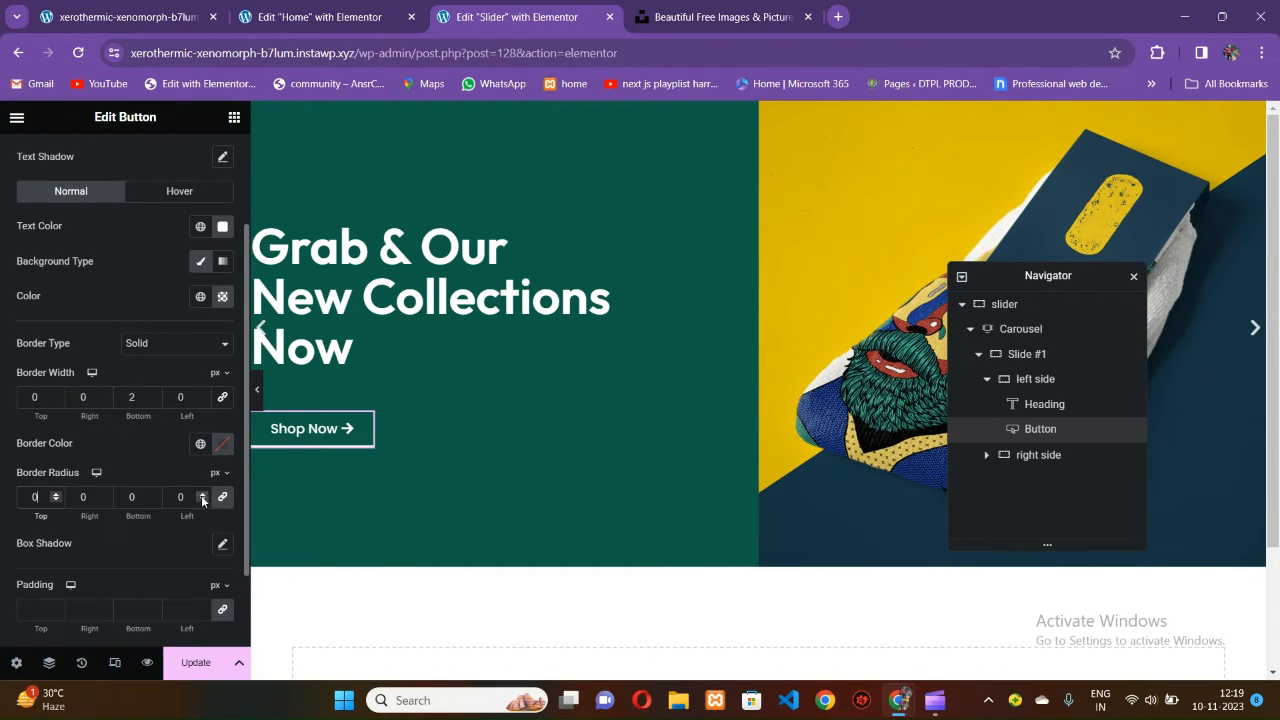
pyautogui.click(257, 395)
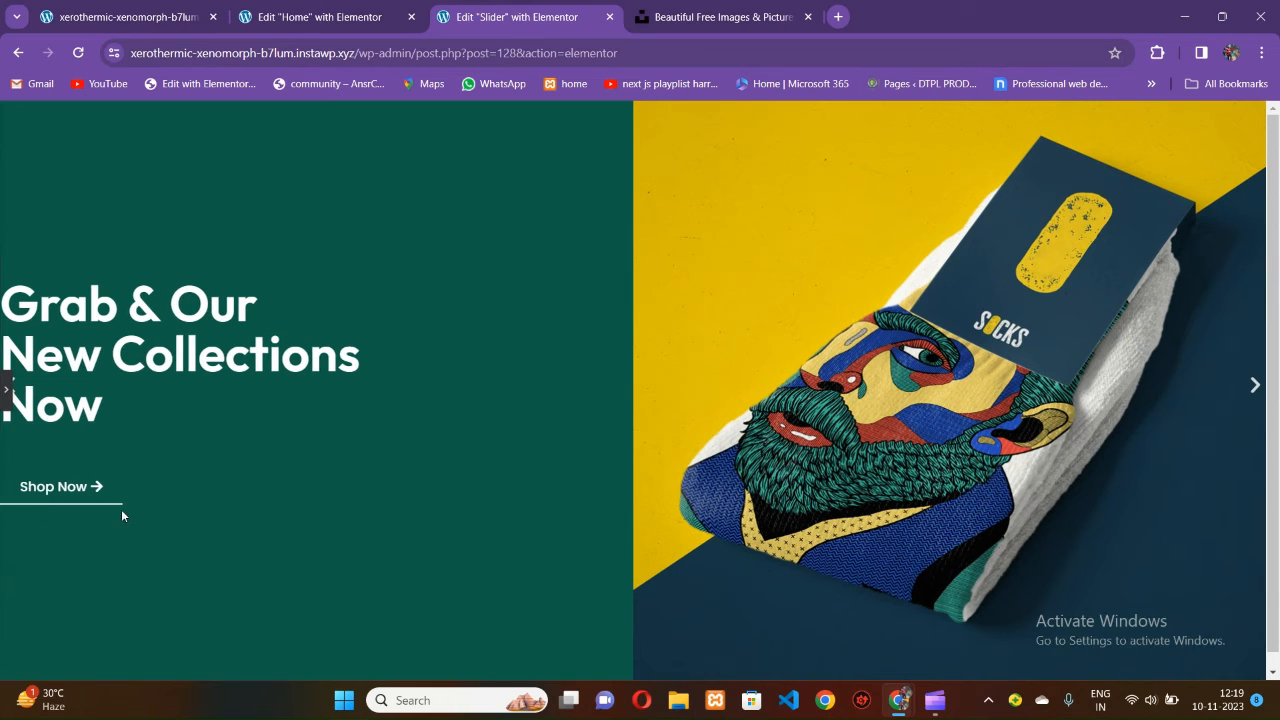
pyautogui.click(172, 22)
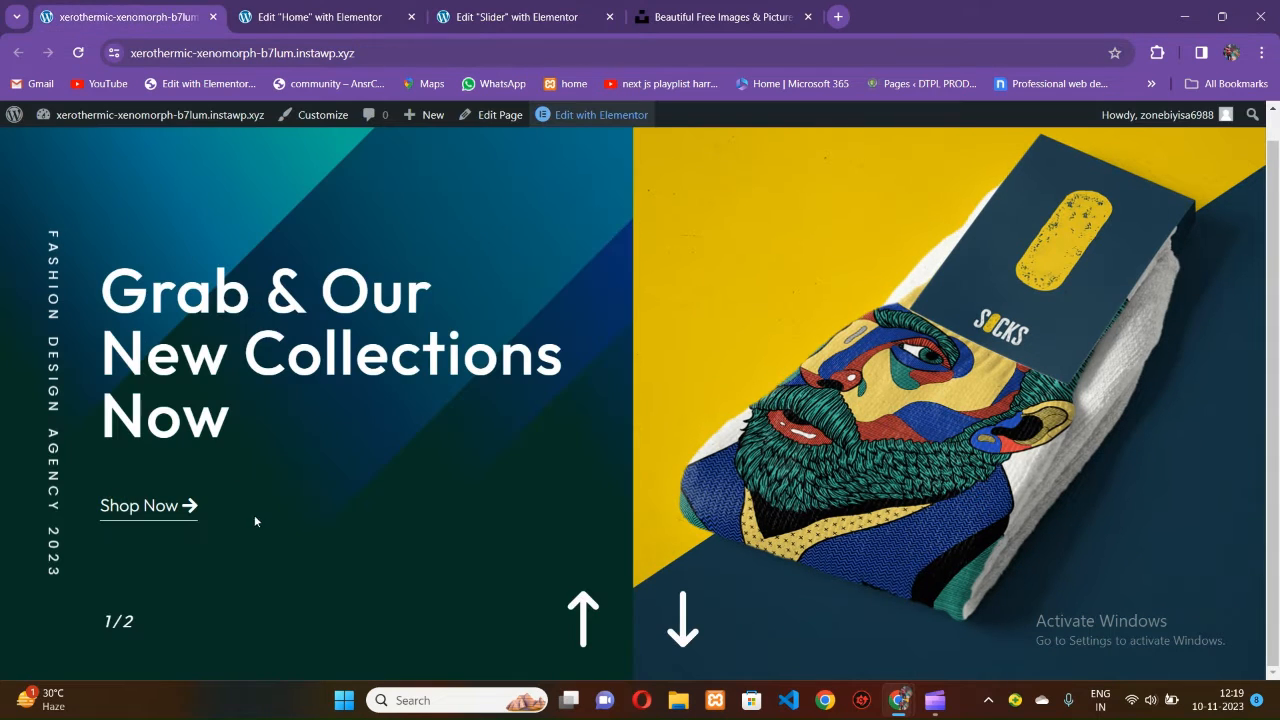
pyautogui.click(539, 22)
pyautogui.click(6, 395)
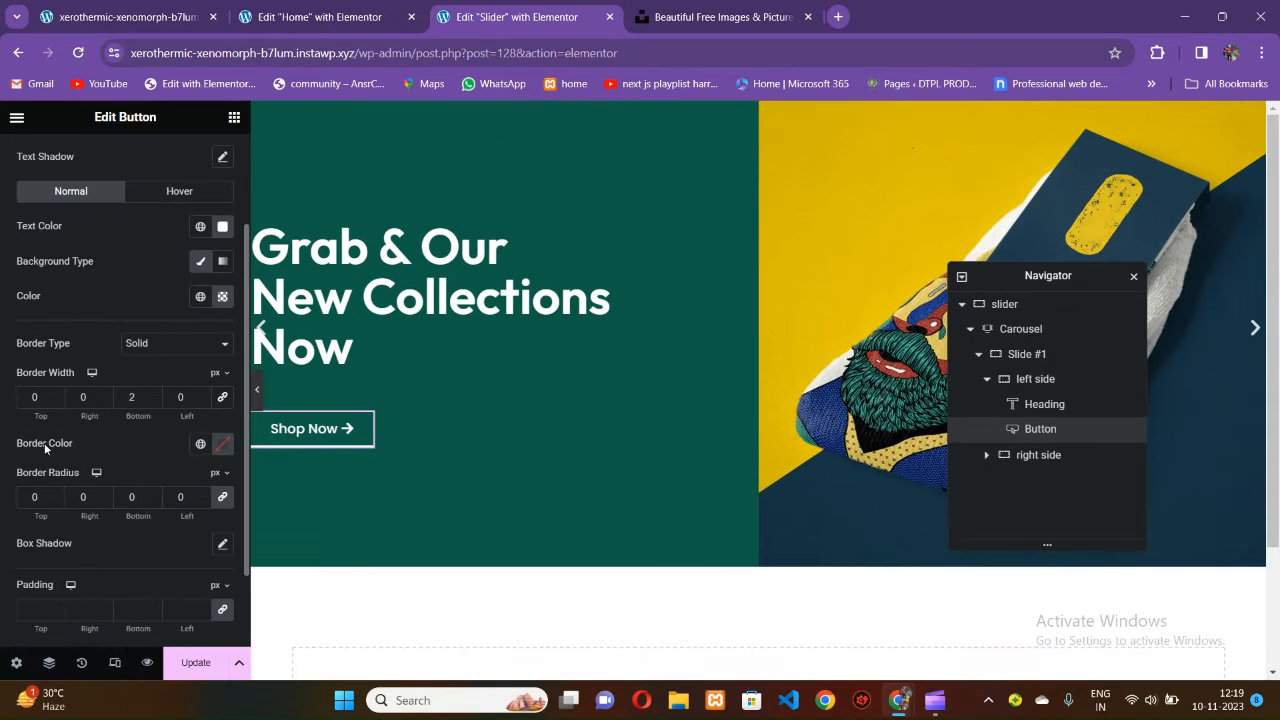
# Set the Shop Now button's padding to 0, unlink the sides and raise only the bottom padding to 10 px.
pyautogui.scroll(-1, 44, 443)
pyautogui.click(39, 509)
pyautogui.write('0')
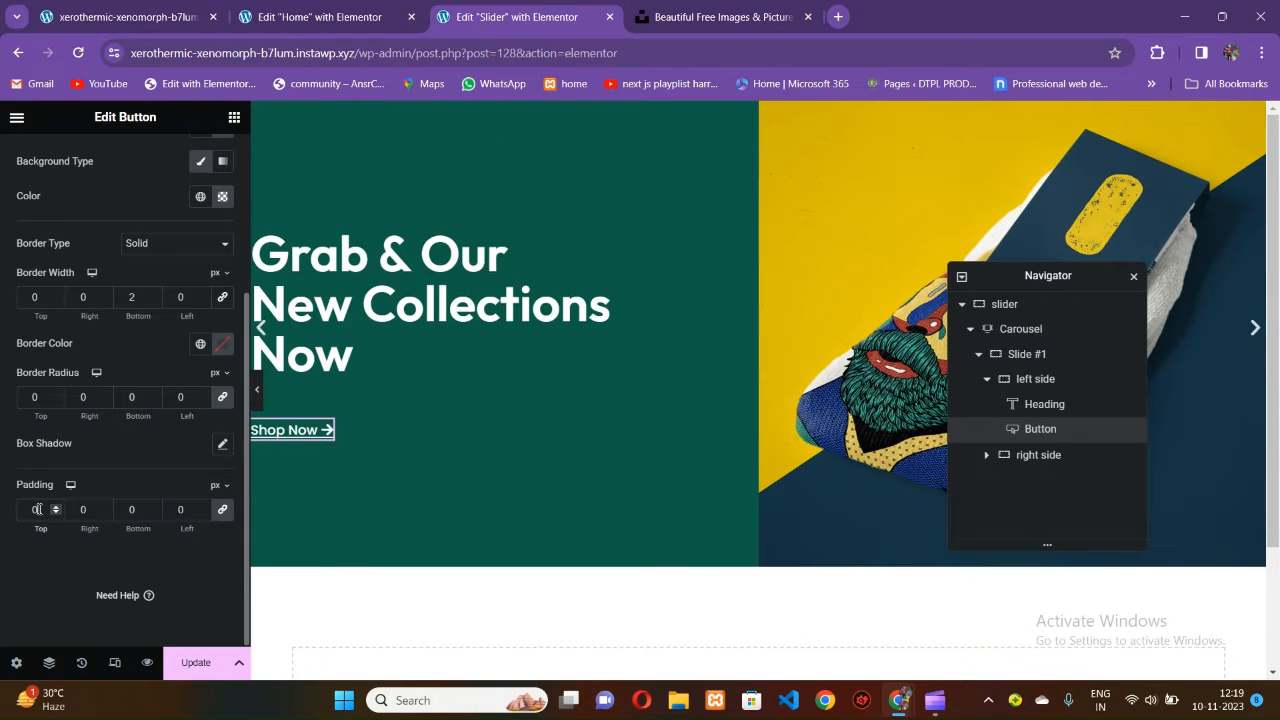
pyautogui.click(222, 509)
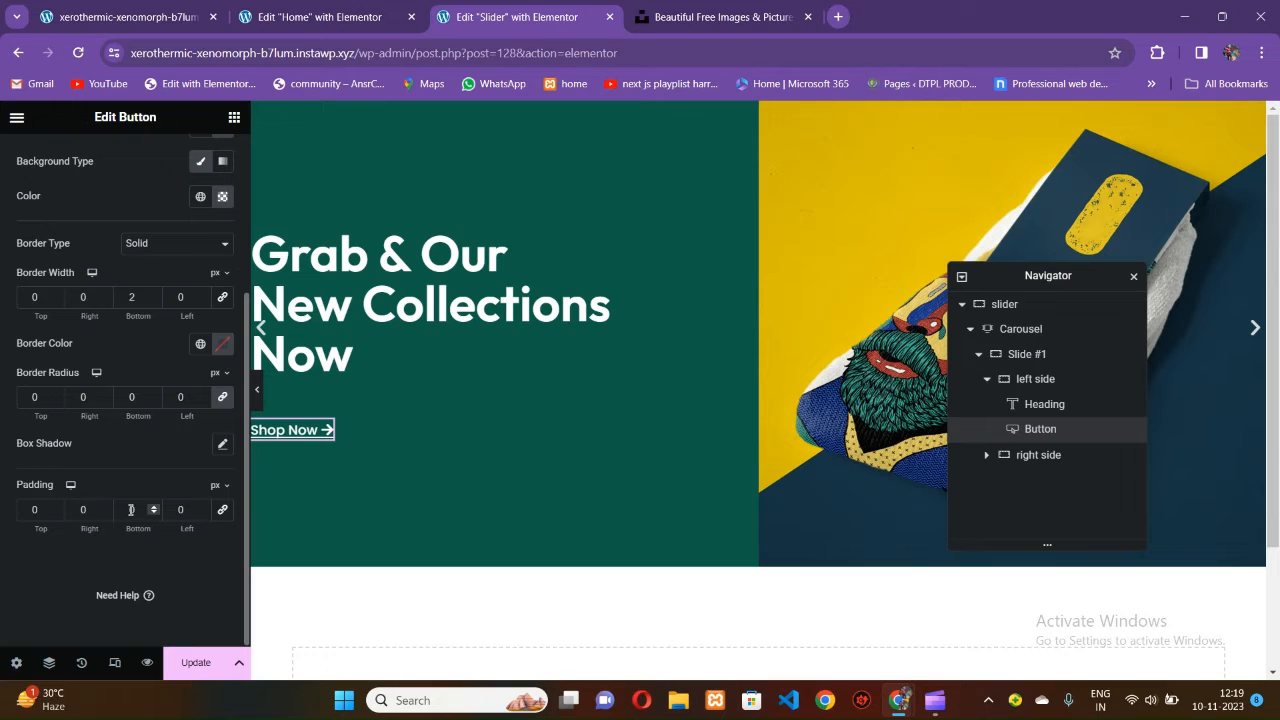
pyautogui.click(155, 507)
pyautogui.click(155, 507)
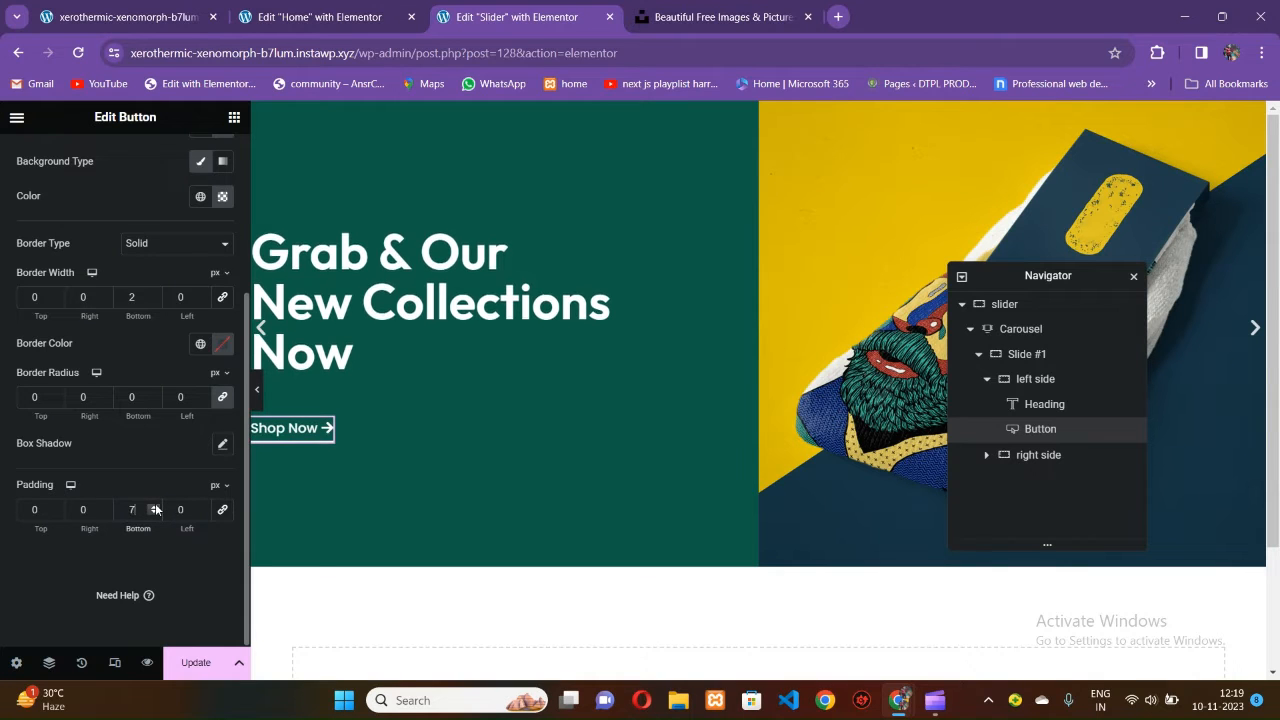
pyautogui.click(155, 507)
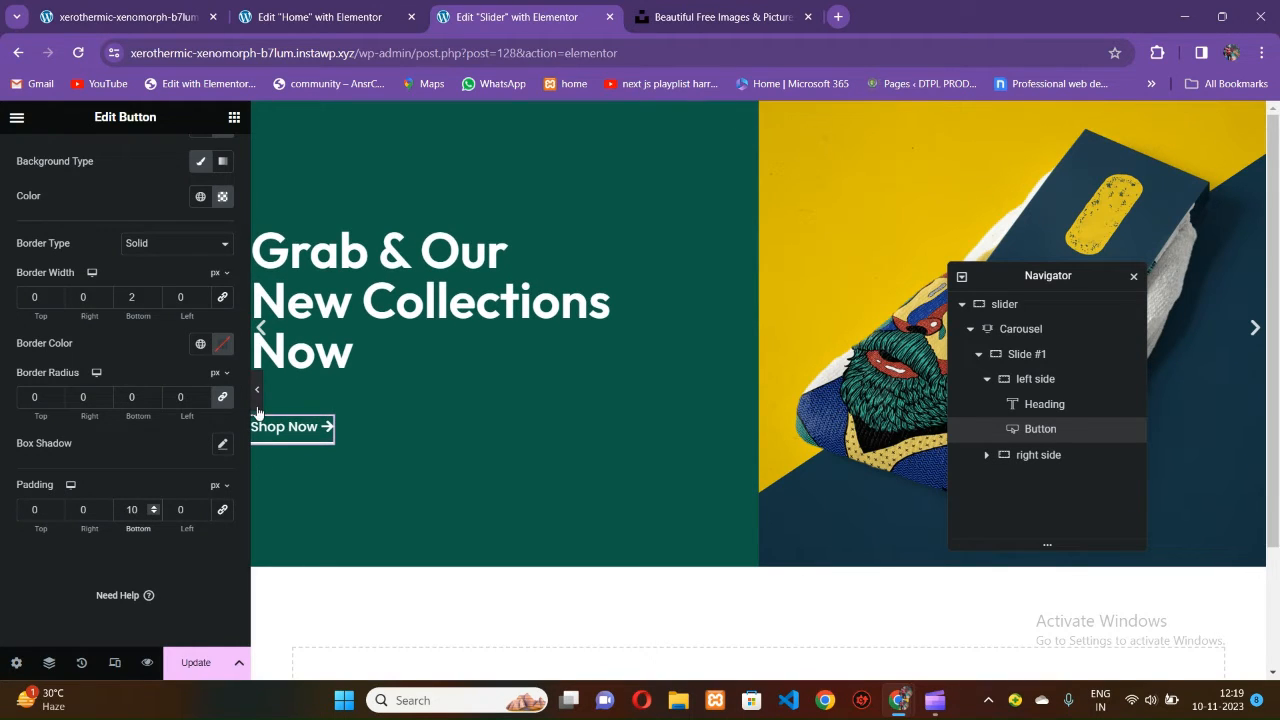
pyautogui.click(256, 389)
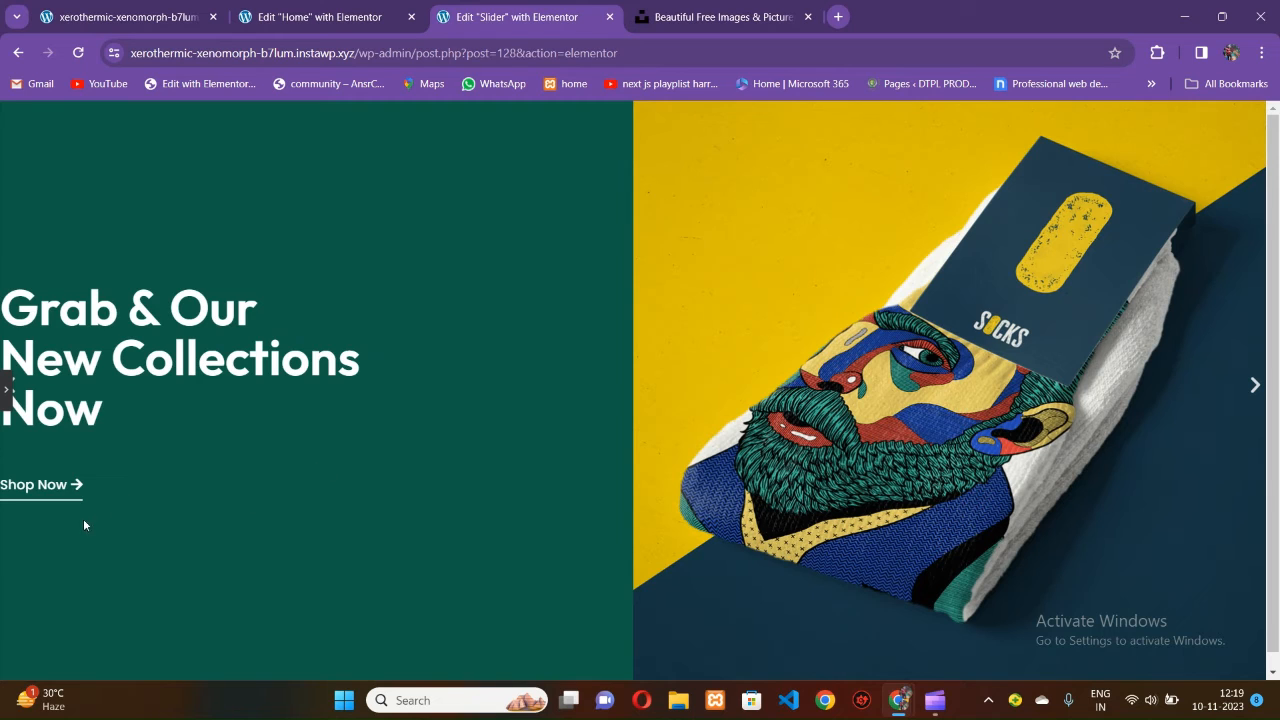
# Increase the Shop Now button's bottom padding to 13 px and preview the slide.
pyautogui.click(6, 398)
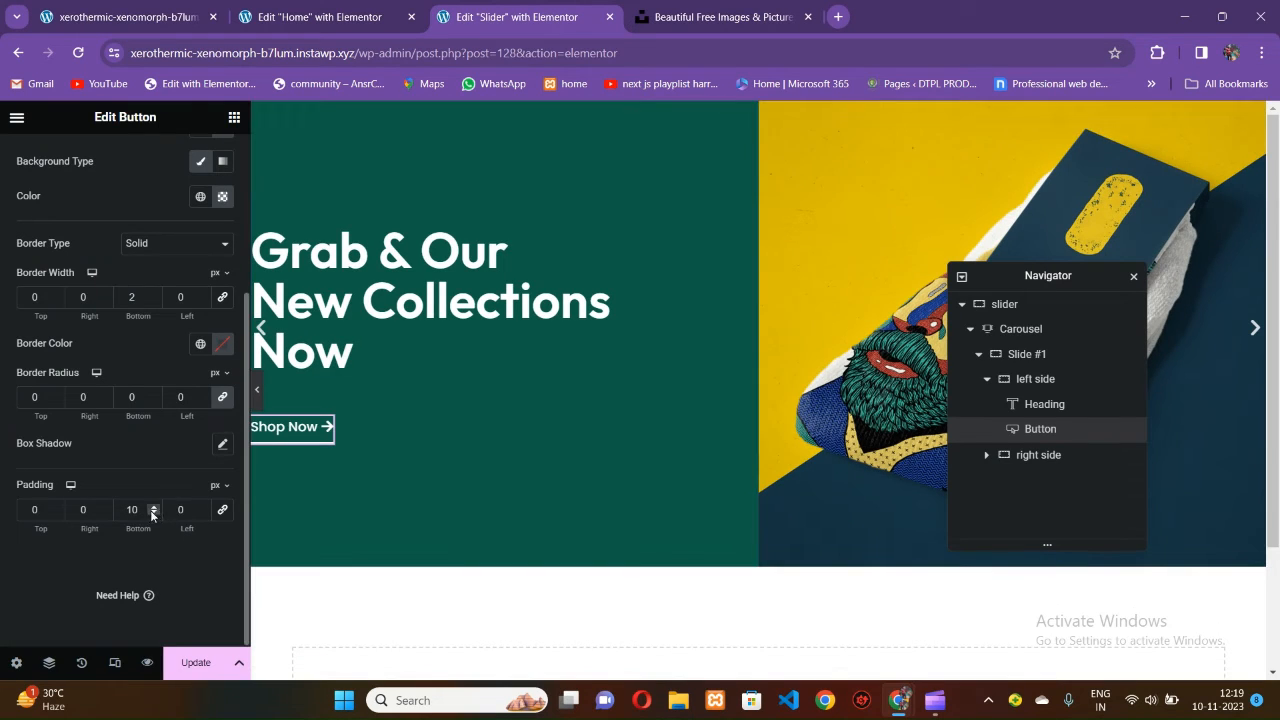
pyautogui.click(153, 508)
pyautogui.click(153, 508)
pyautogui.click(153, 508)
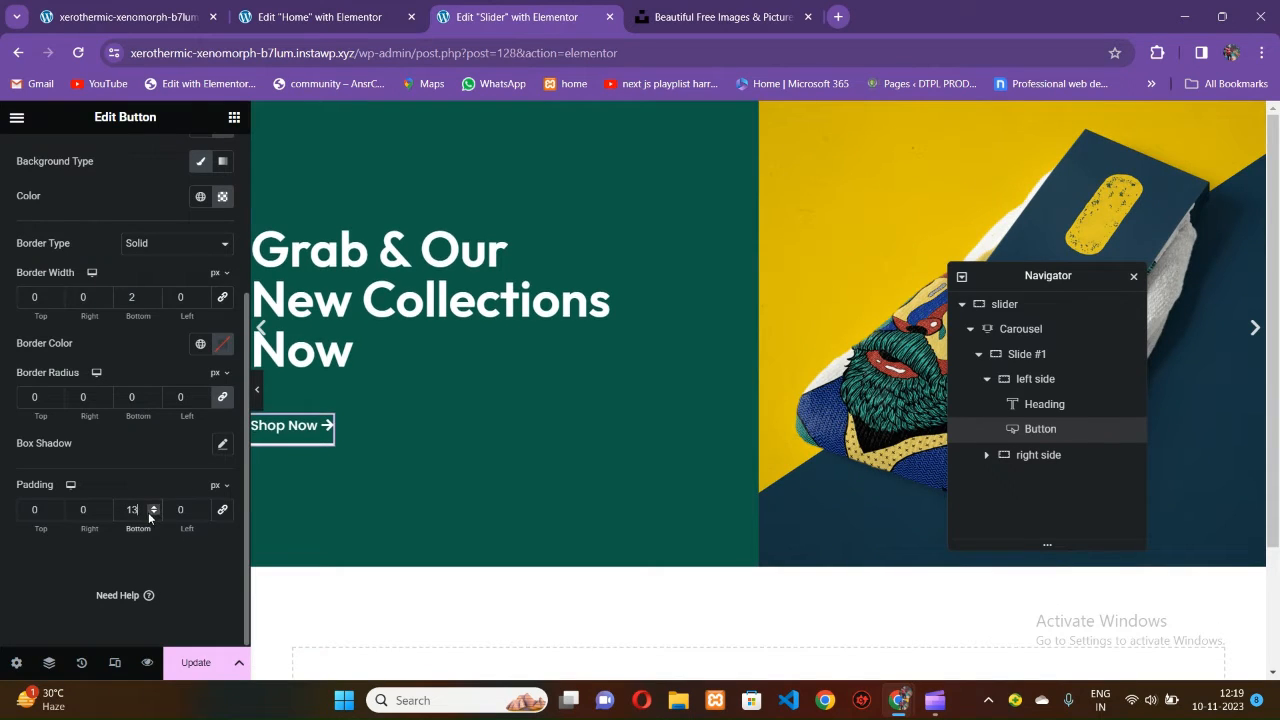
pyautogui.click(153, 507)
pyautogui.click(153, 514)
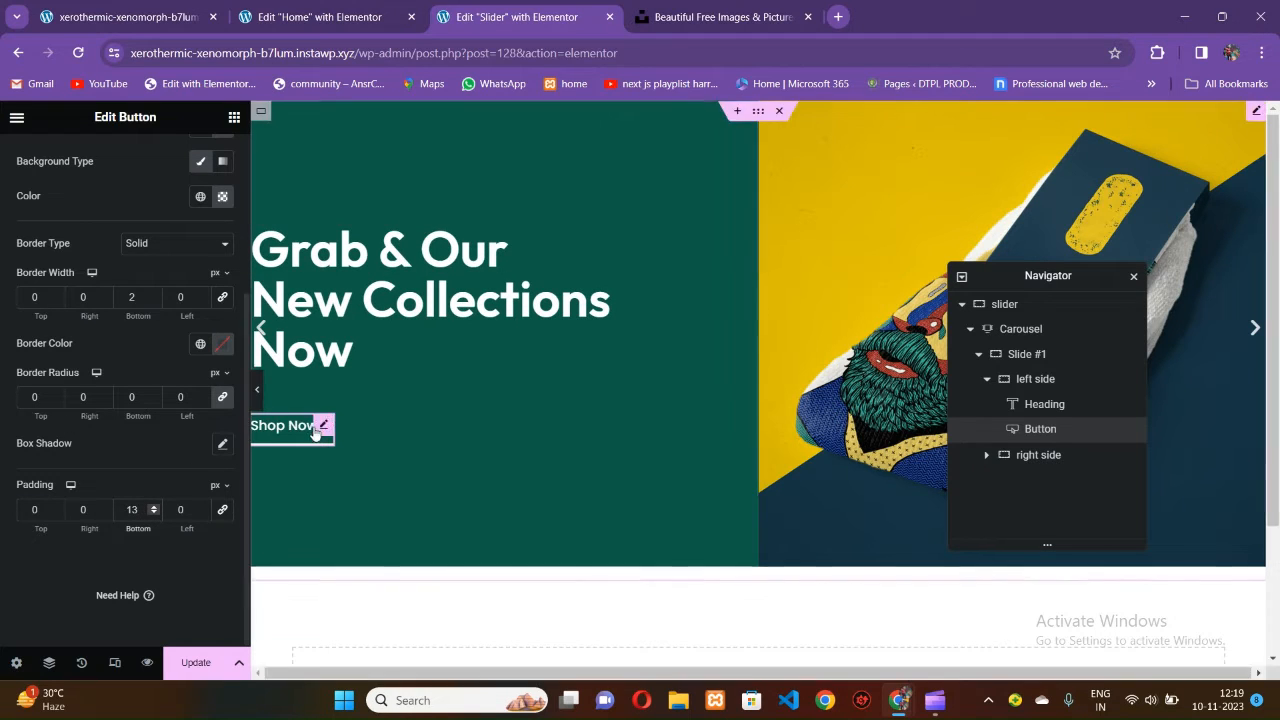
pyautogui.click(257, 390)
pyautogui.click(3, 390)
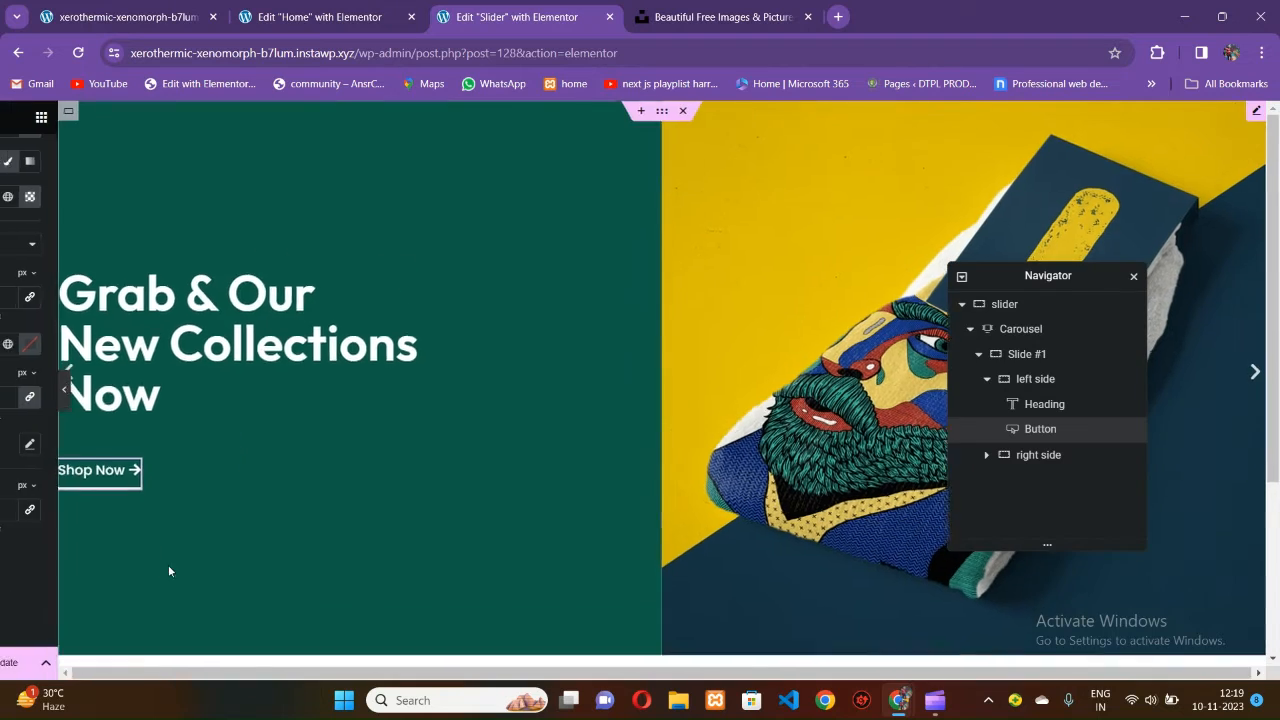
# Set the Shop Now button's typography size to 18 px and preview the slide.
pyautogui.click(223, 254)
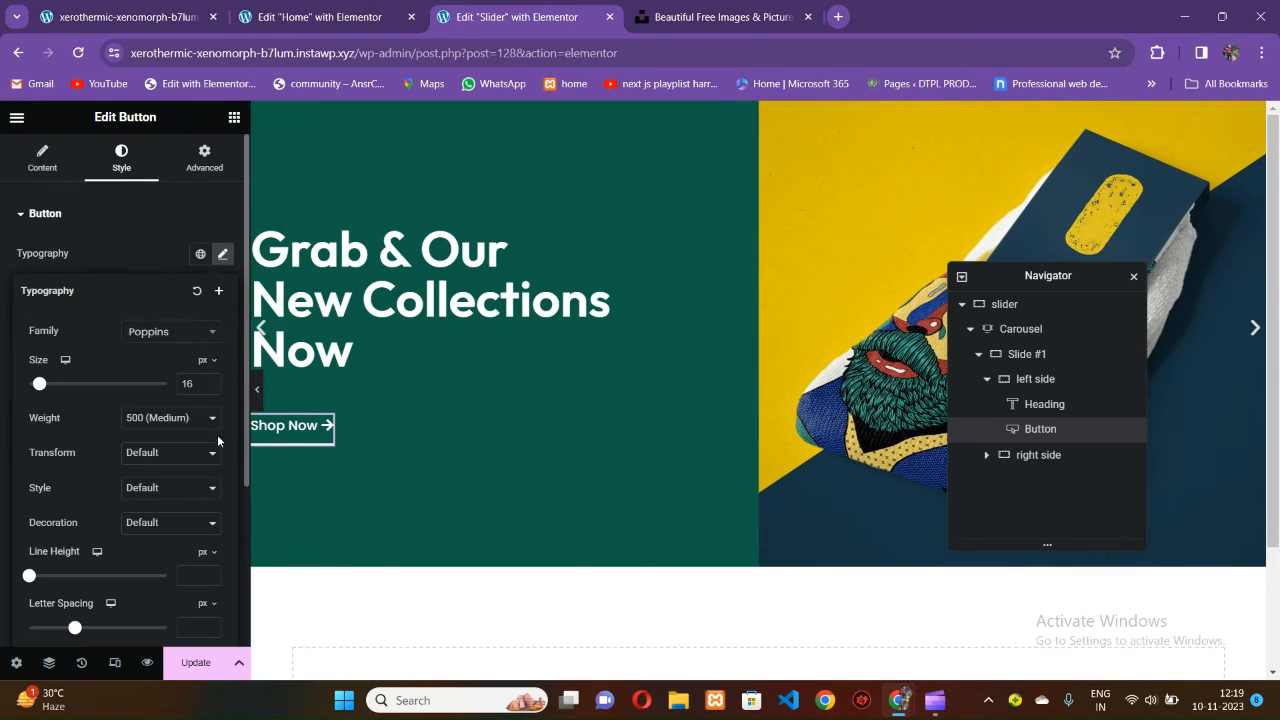
pyautogui.click(210, 383)
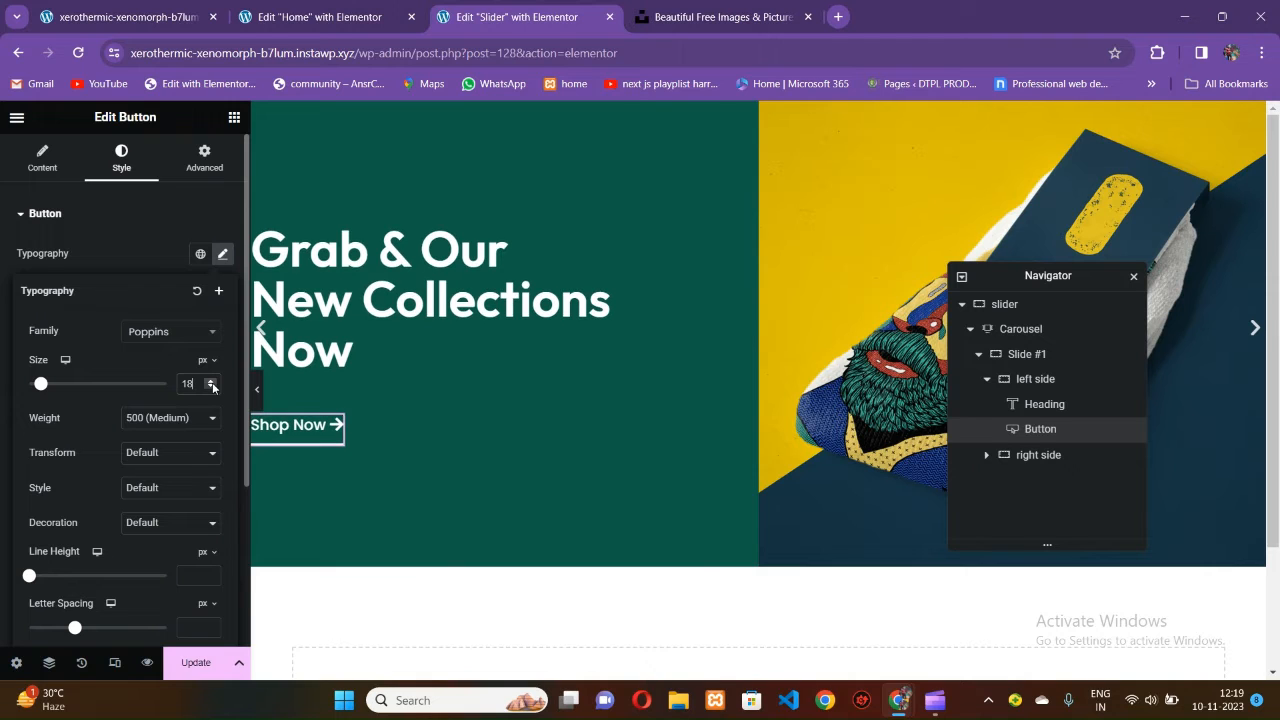
pyautogui.click(257, 392)
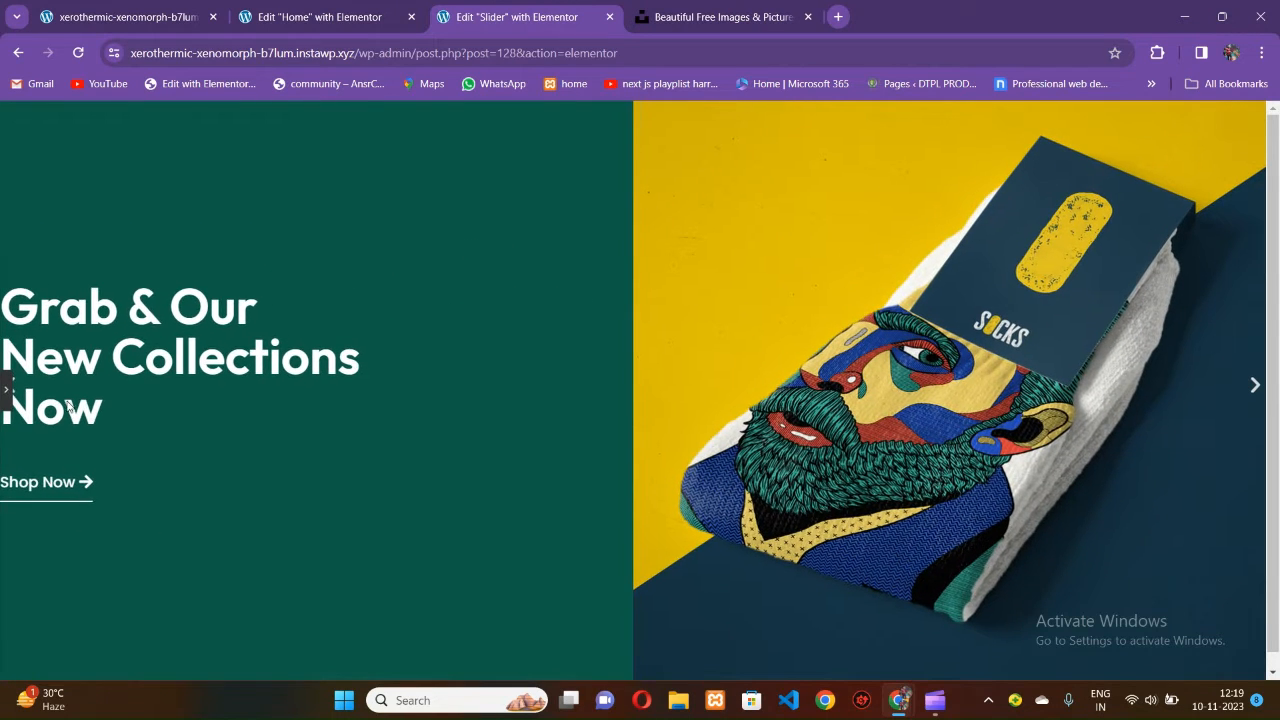
pyautogui.click(5, 388)
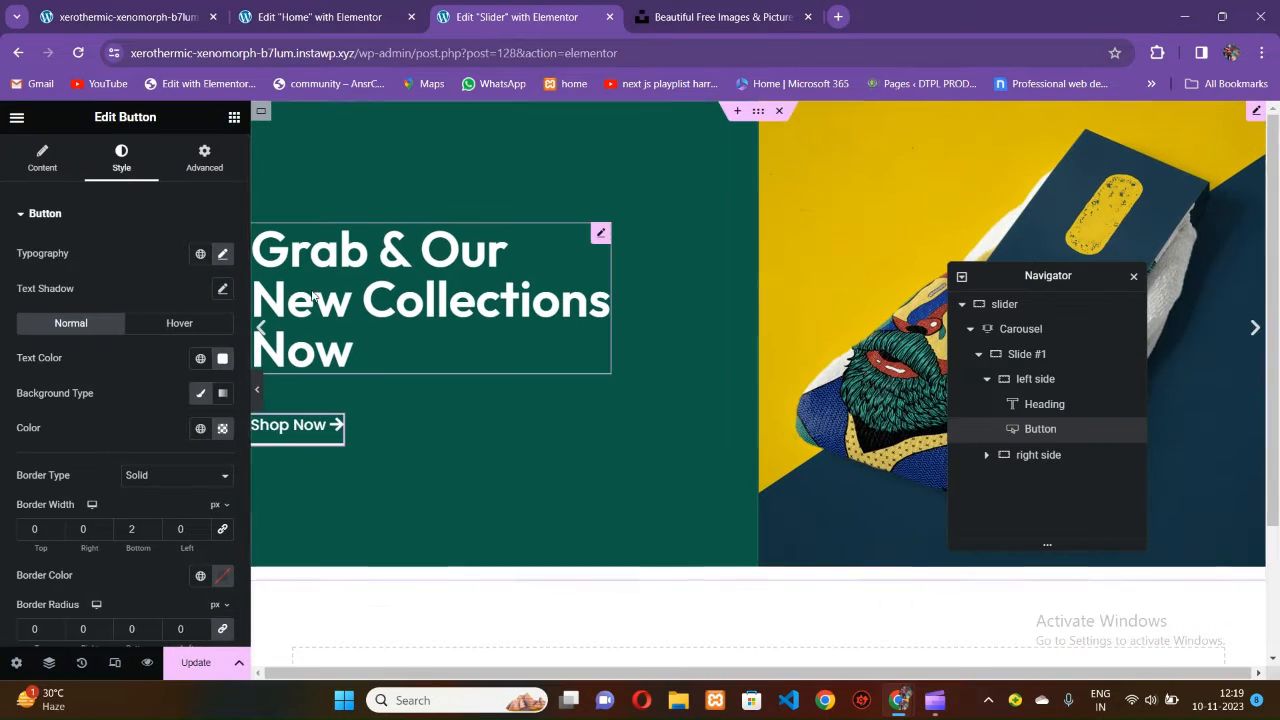
# Compare the Shop Now button and slide layout with the live site and the Home page in its editor.
pyautogui.click(181, 18)
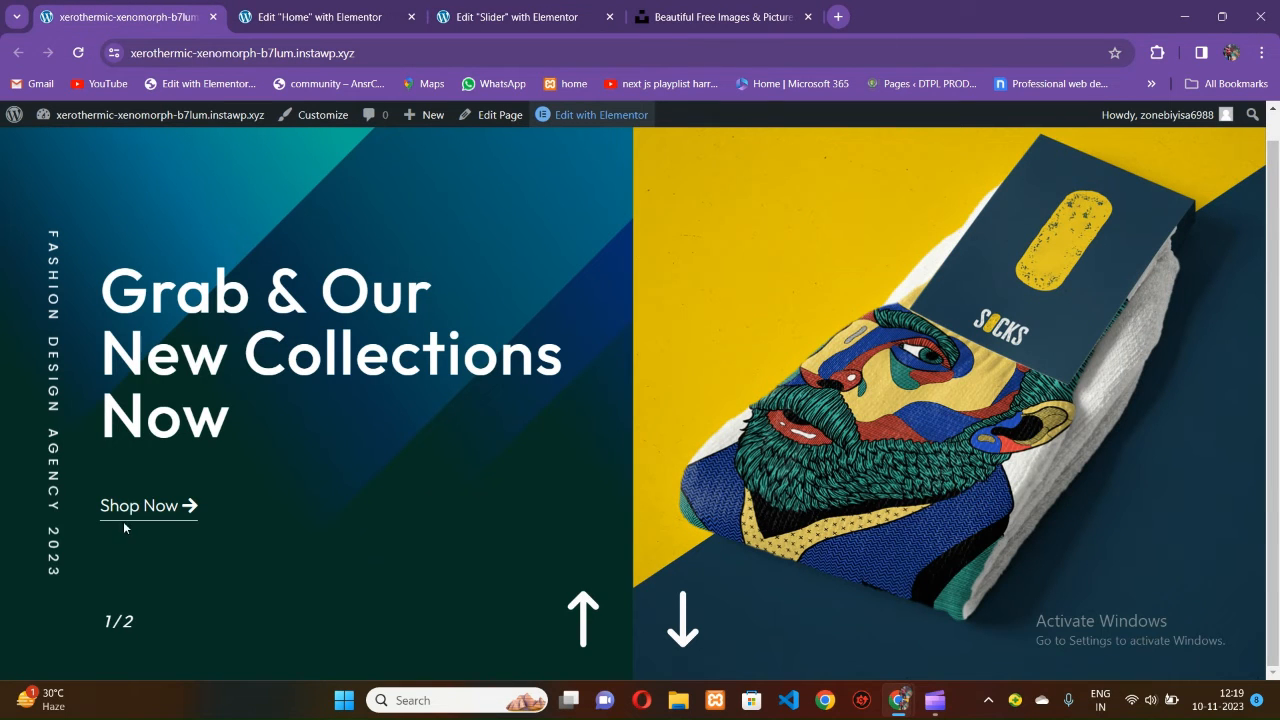
pyautogui.click(570, 20)
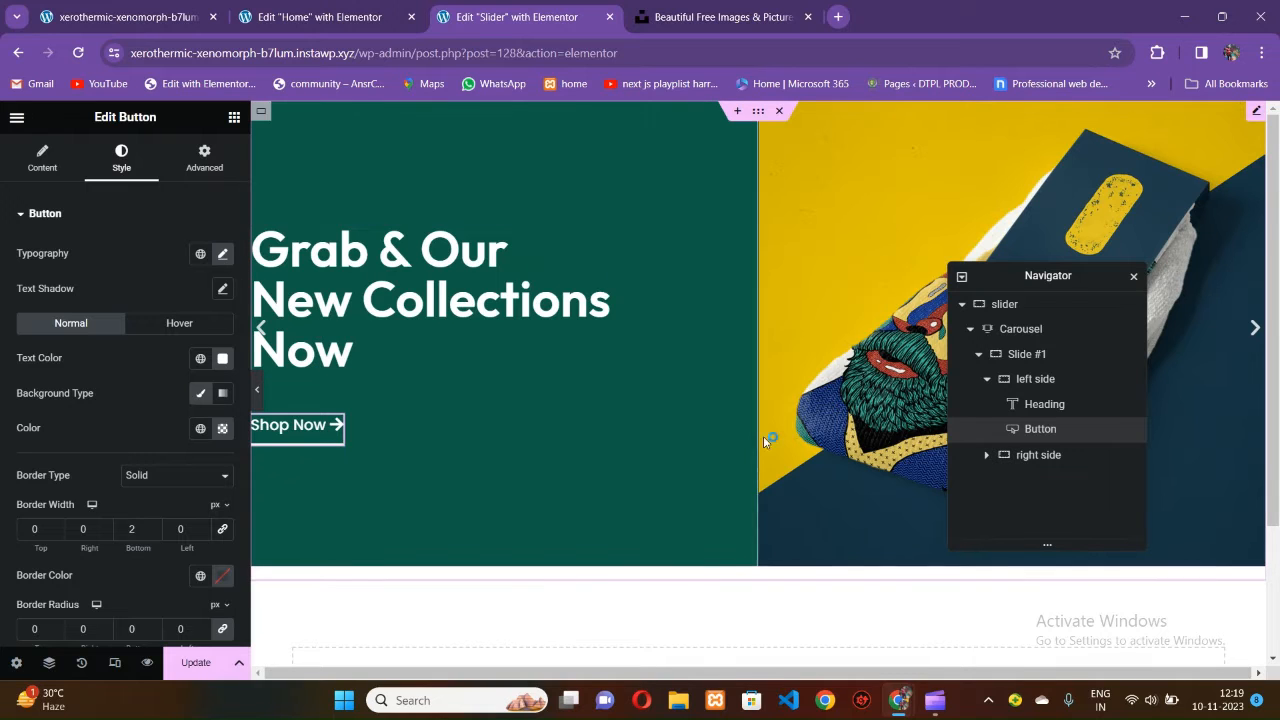
pyautogui.click(128, 17)
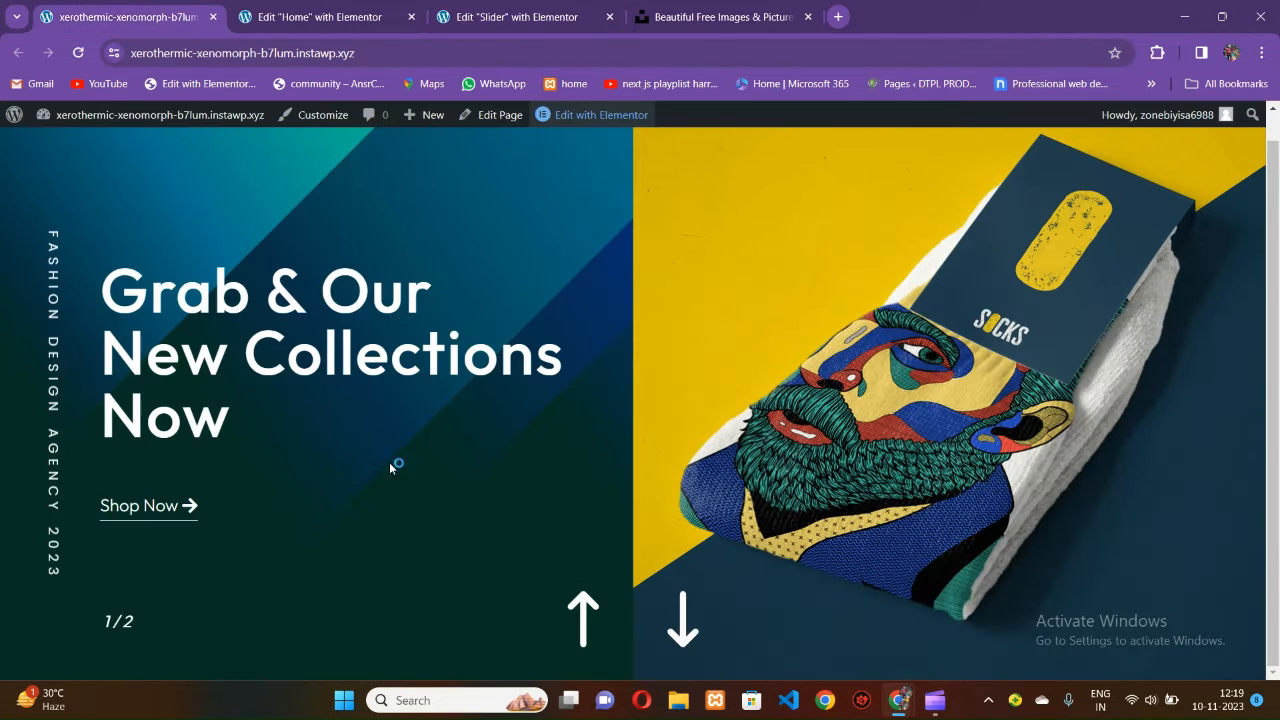
pyautogui.click(350, 20)
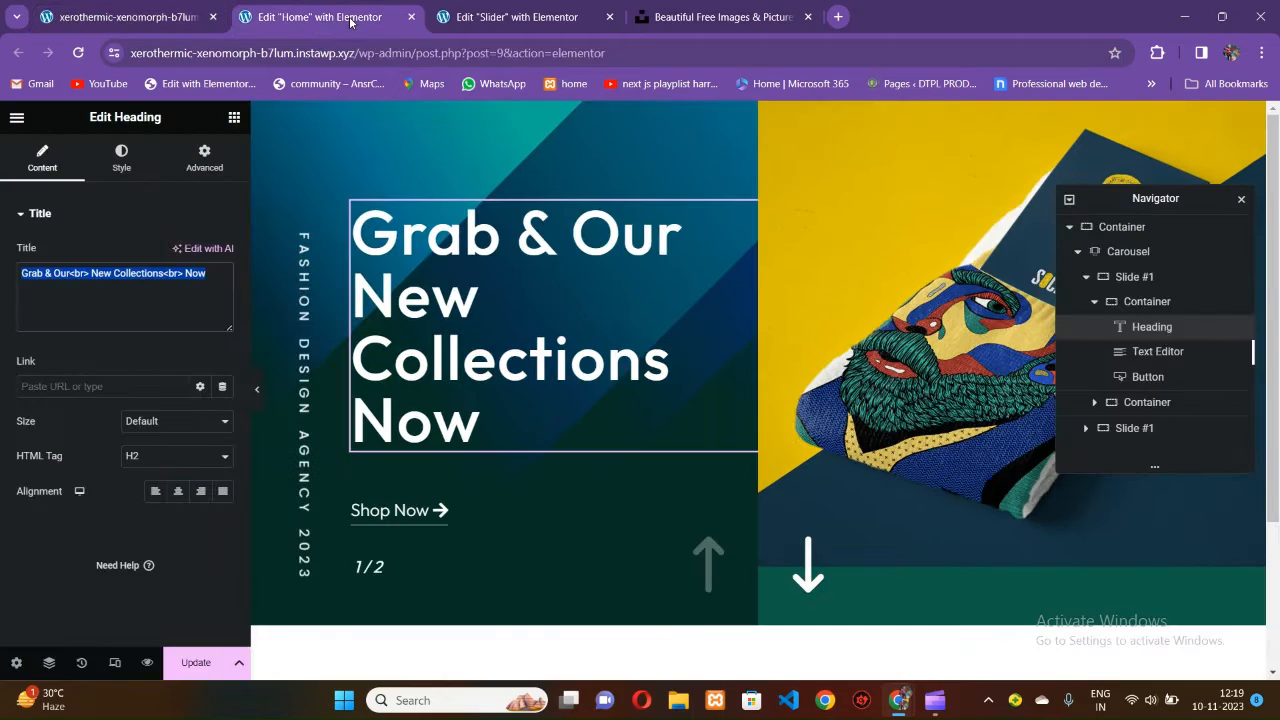
pyautogui.click(491, 18)
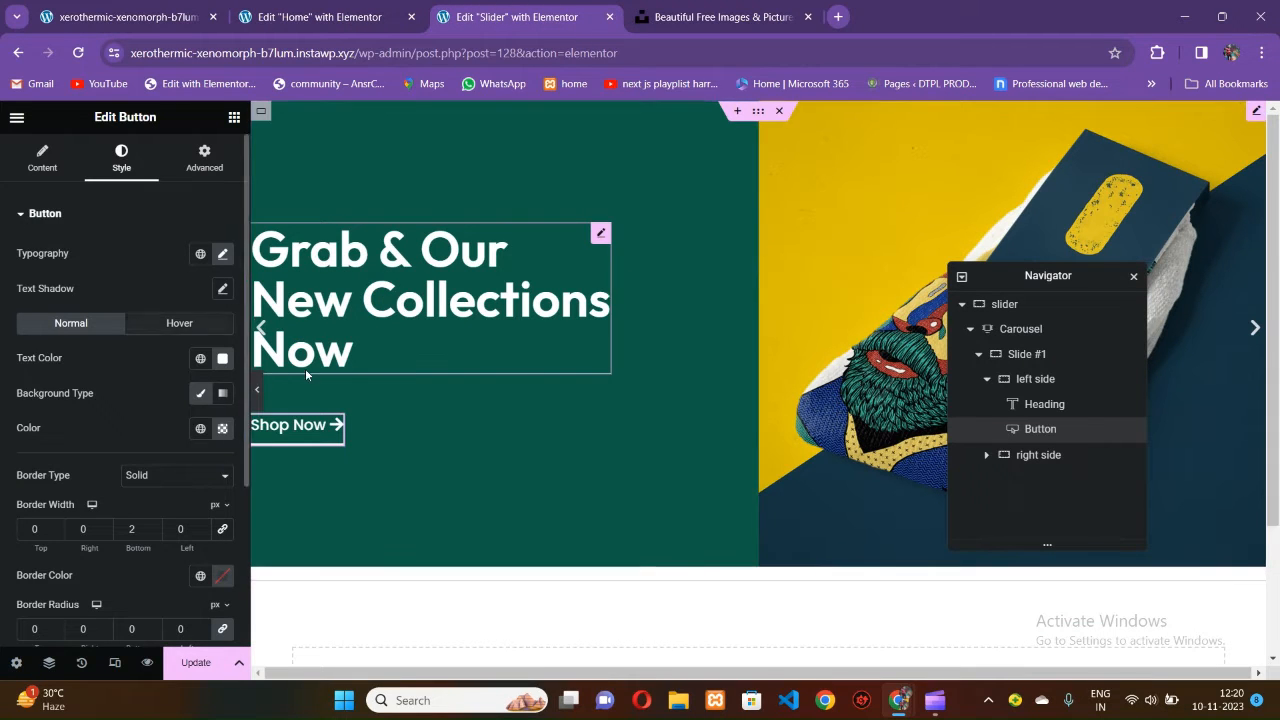
# Set the left side container's left padding to 50 px and preview the slide at full width.
pyautogui.click(205, 152)
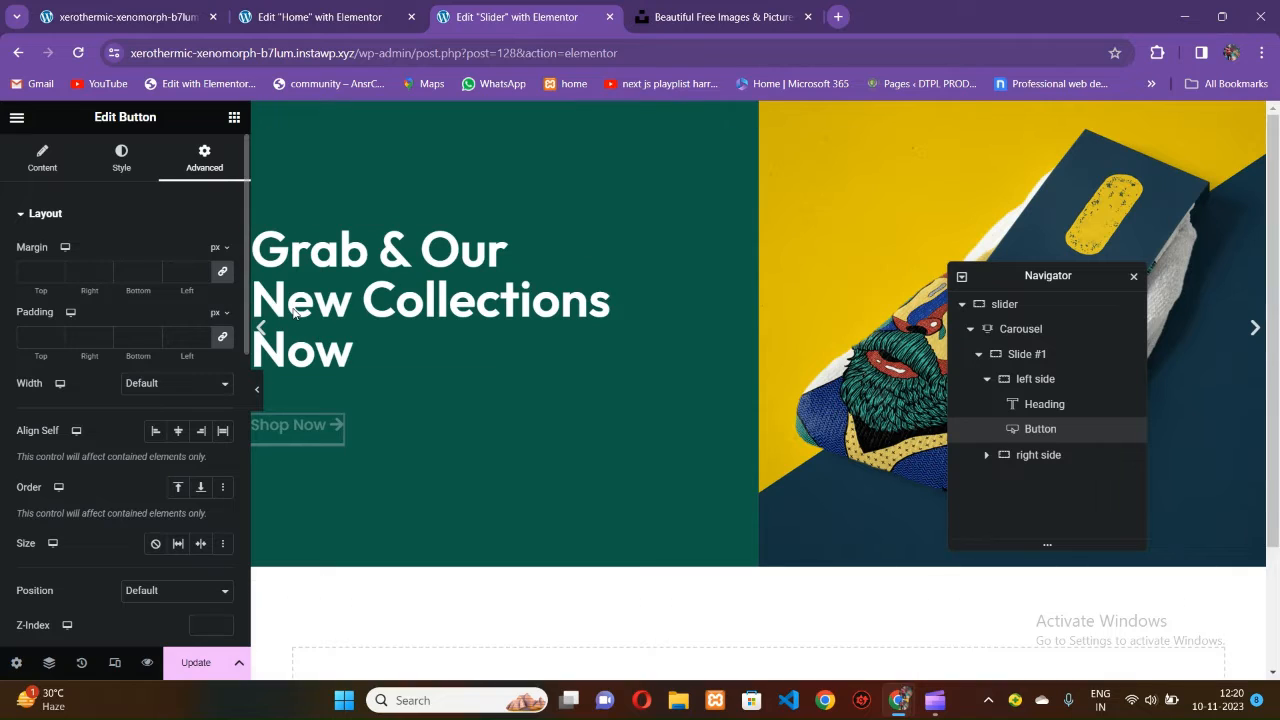
pyautogui.click(464, 319)
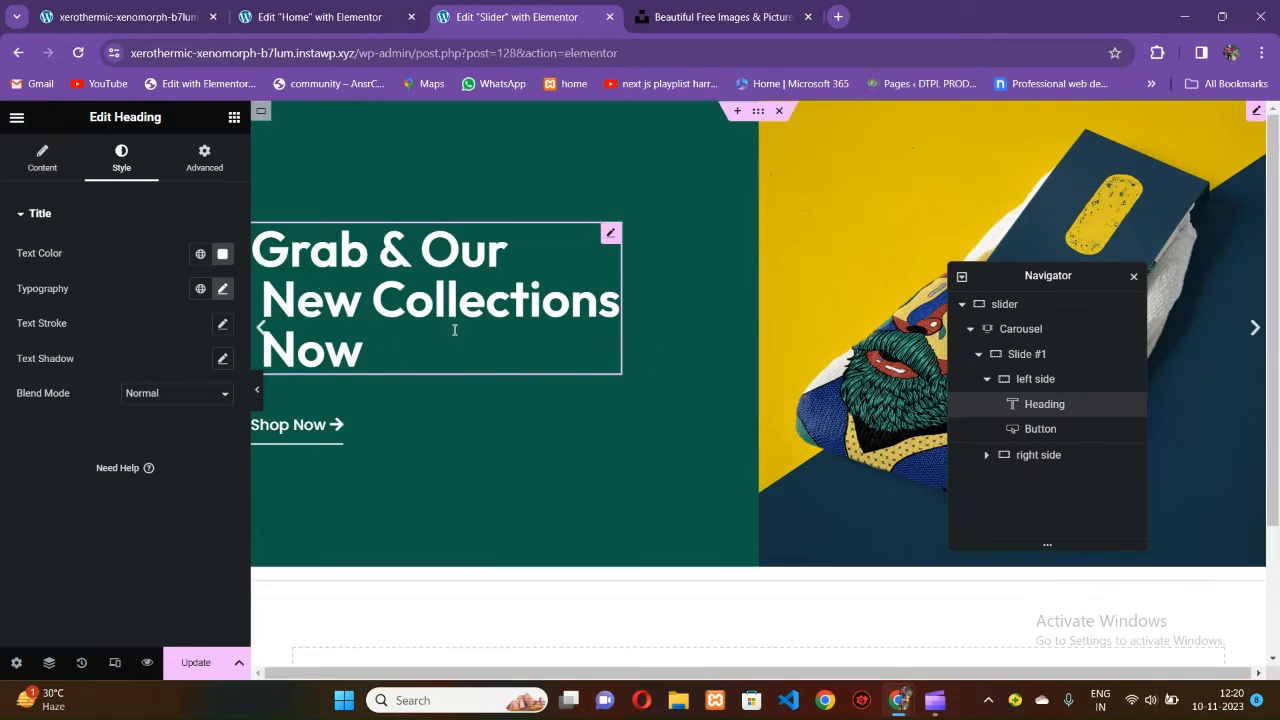
pyautogui.click(998, 384)
pyautogui.click(986, 380)
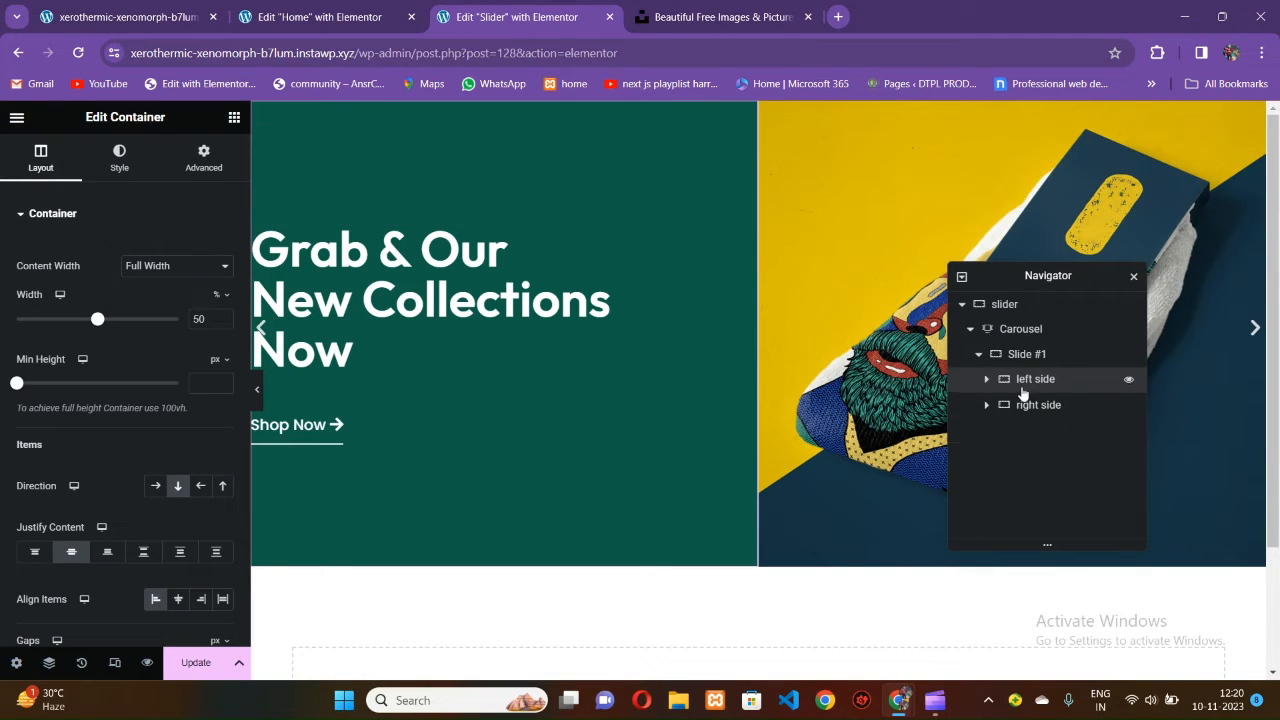
pyautogui.click(204, 160)
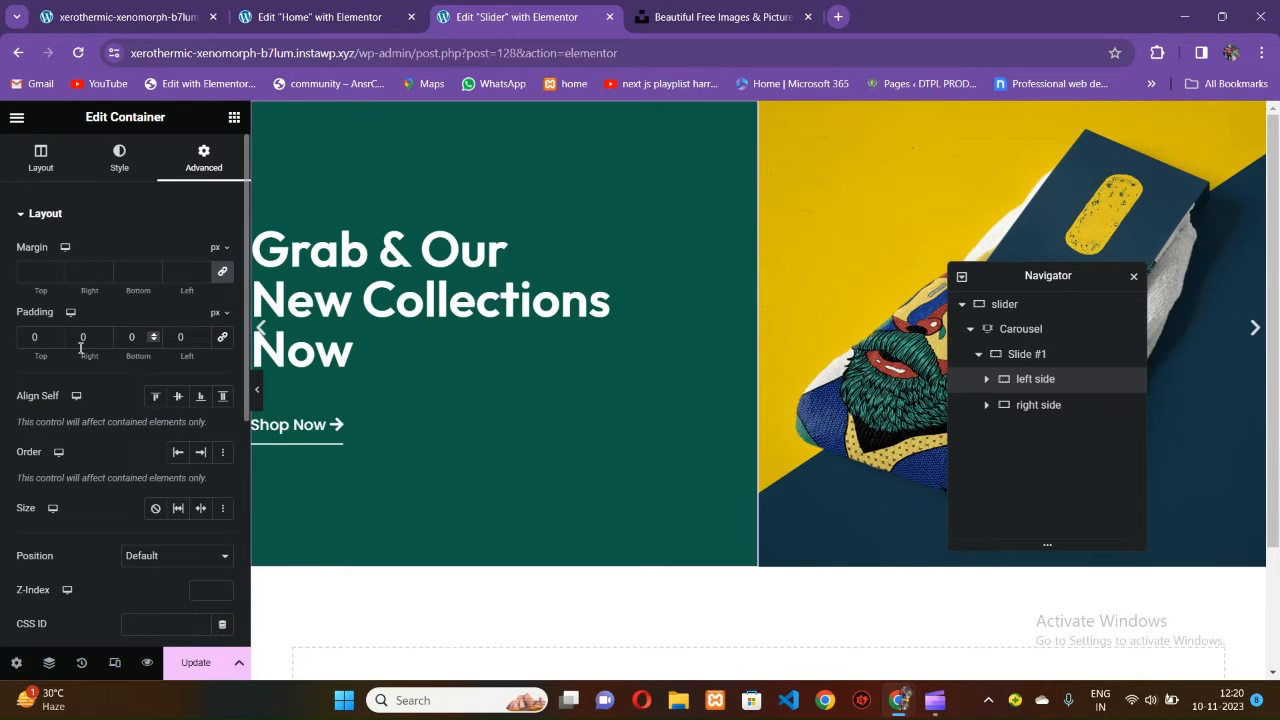
pyautogui.moveTo(202, 337); pyautogui.dragTo(205, 340)
pyautogui.write('50')
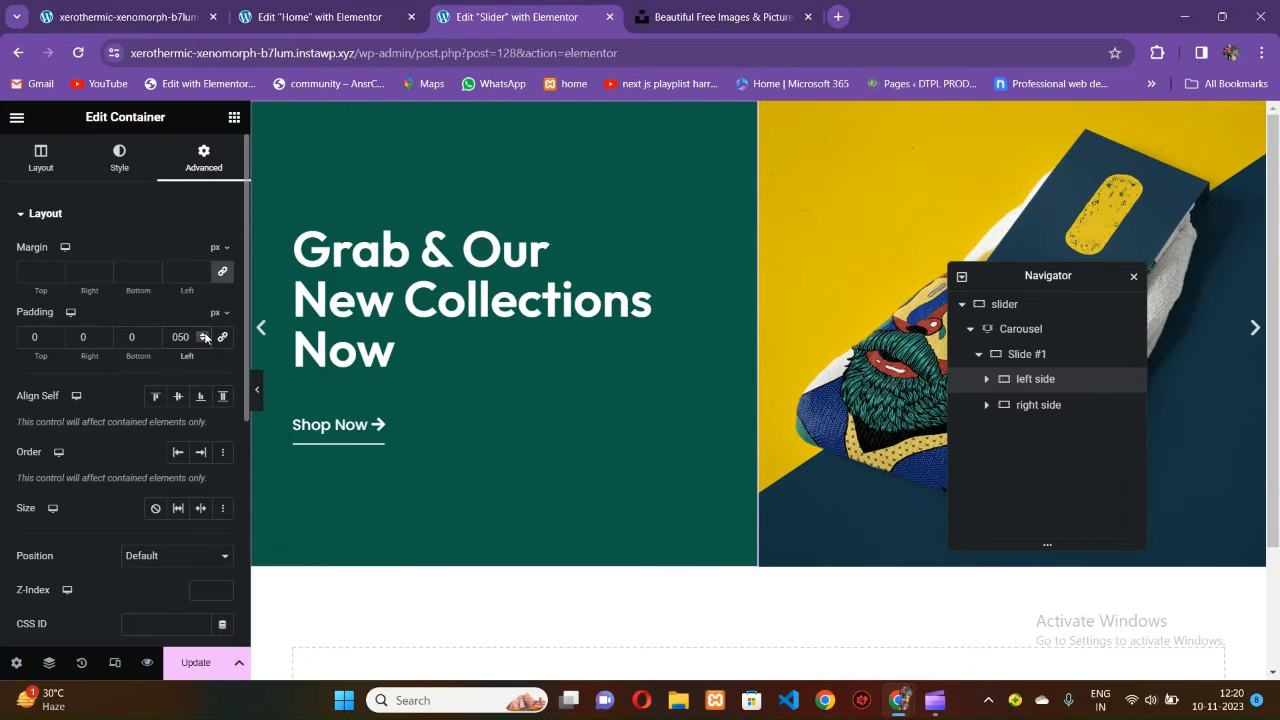
pyautogui.click(257, 389)
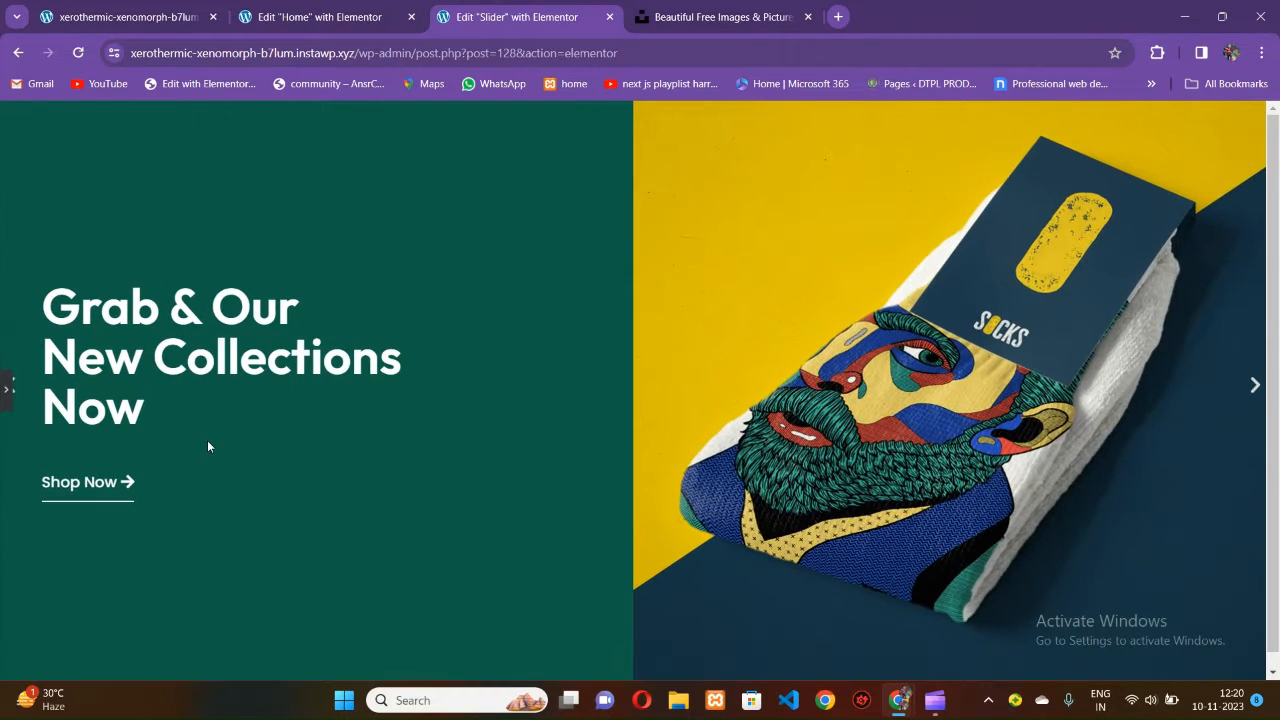
pyautogui.click(6, 392)
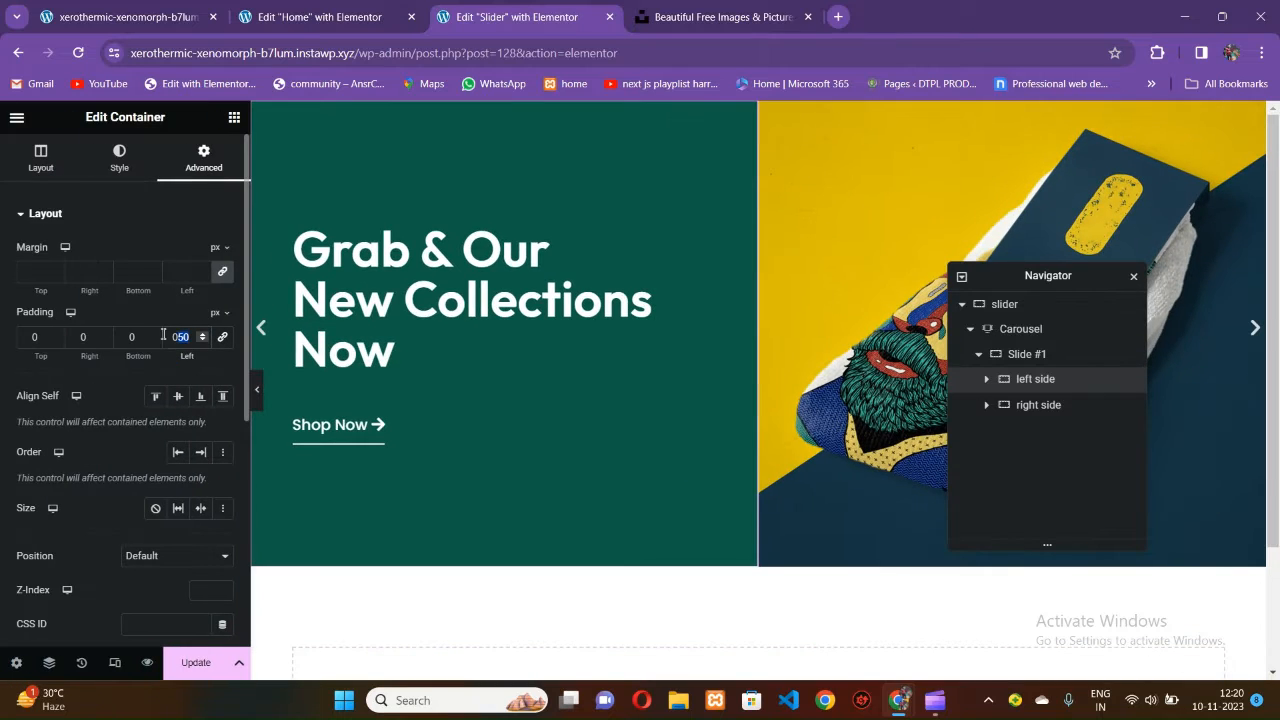
# Increase the left side container's left padding to 100 px and compare the slide with the live site.
pyautogui.write('100')
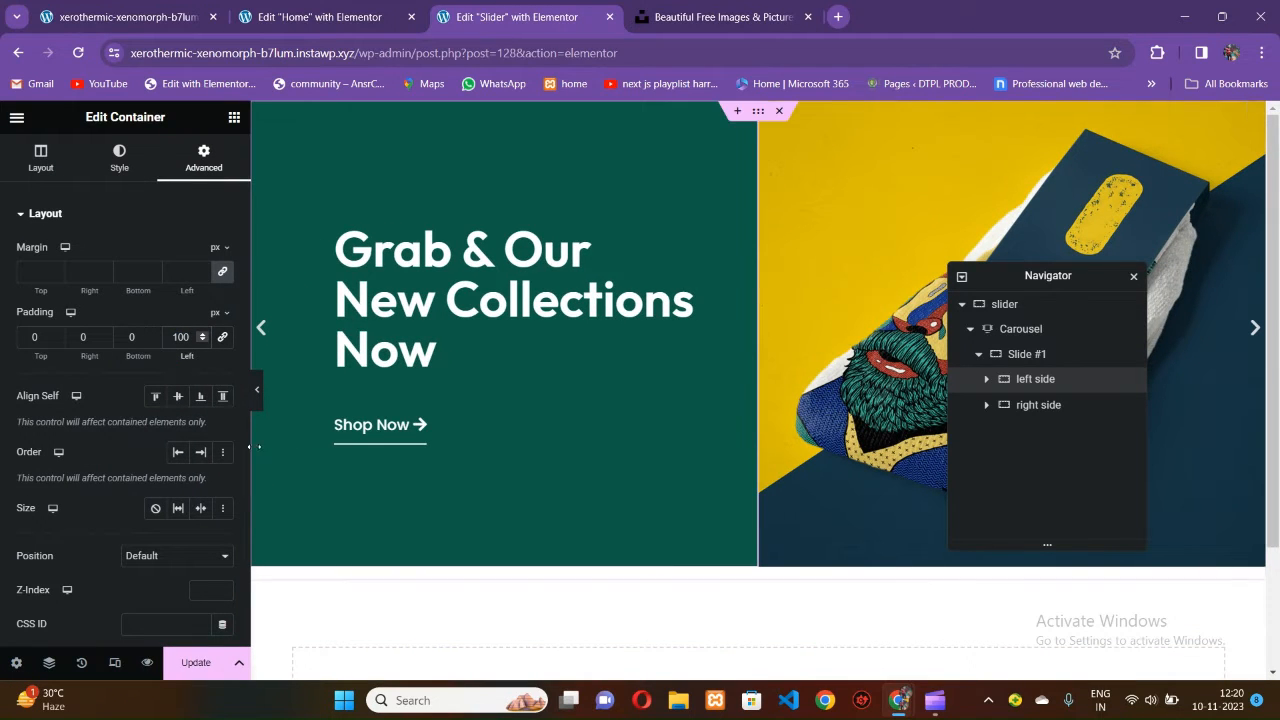
pyautogui.click(257, 392)
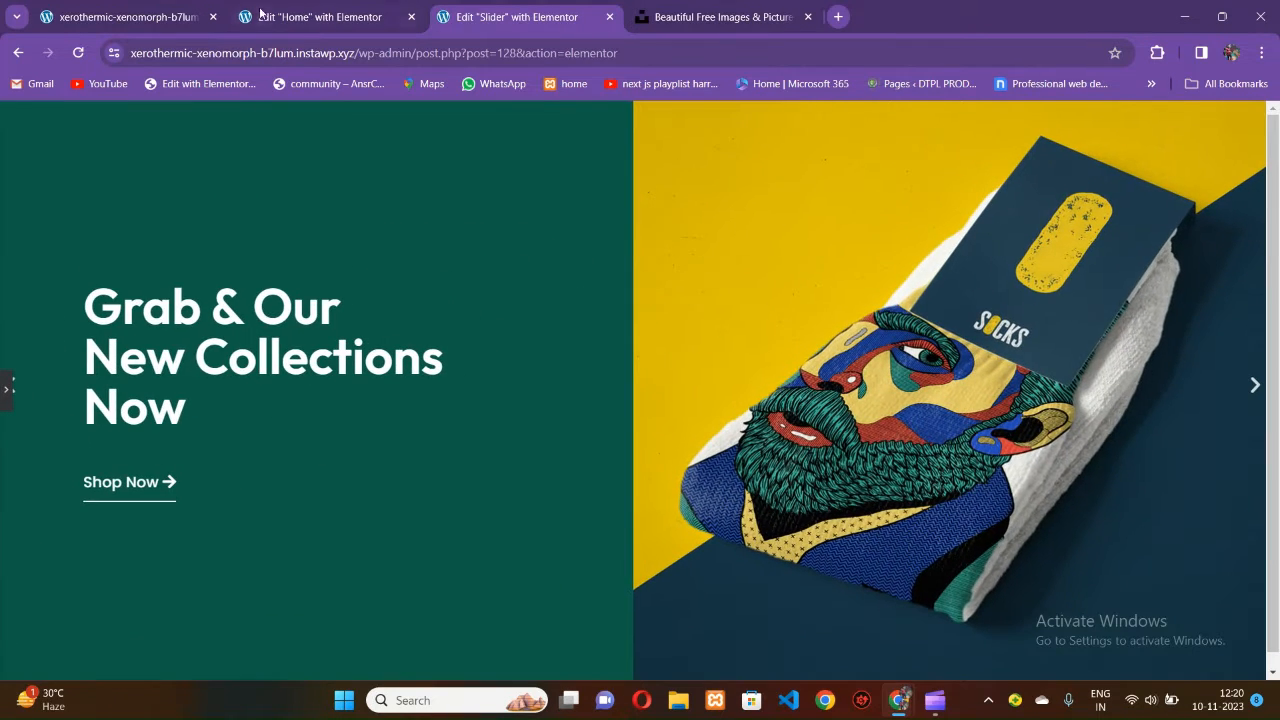
pyautogui.click(120, 16)
pyautogui.click(516, 16)
pyautogui.click(5, 386)
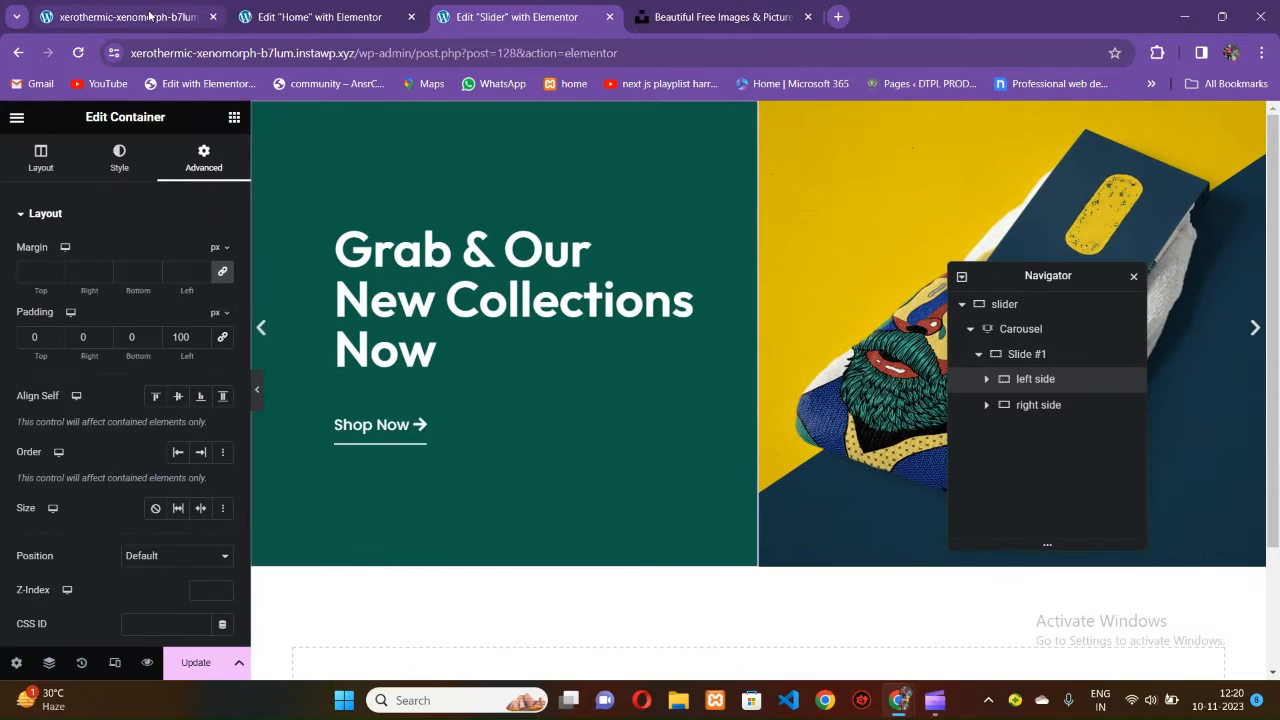
pyautogui.click(120, 16)
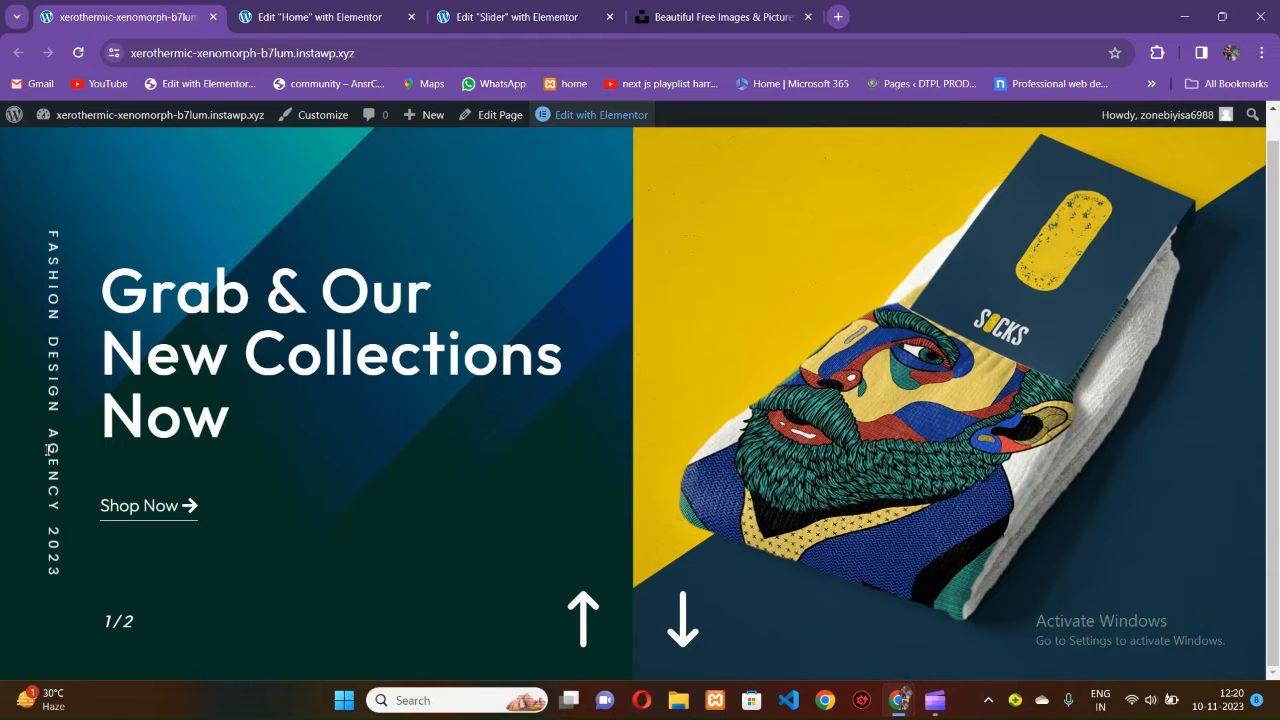
pyautogui.click(516, 16)
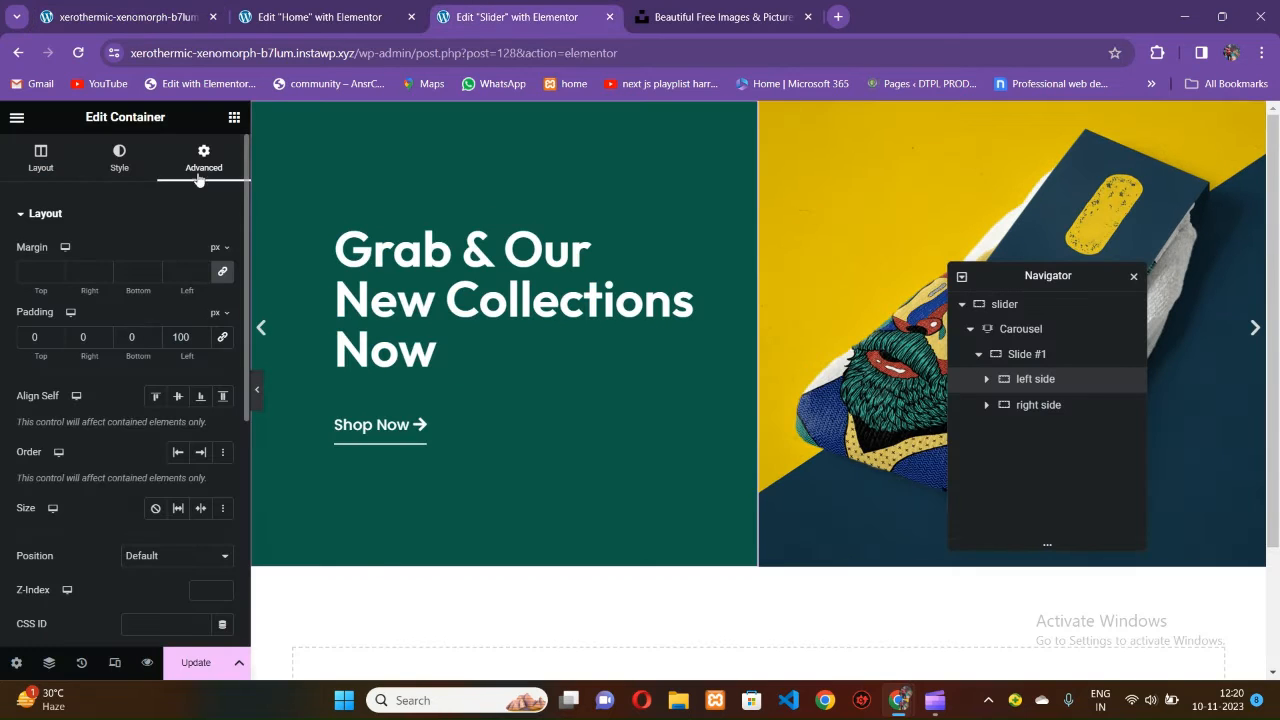
# Add a Text Editor widget between the heading and the Shop Now button and replace its placeholder text with "FASHION".
pyautogui.scroll(-2, 109, 341)
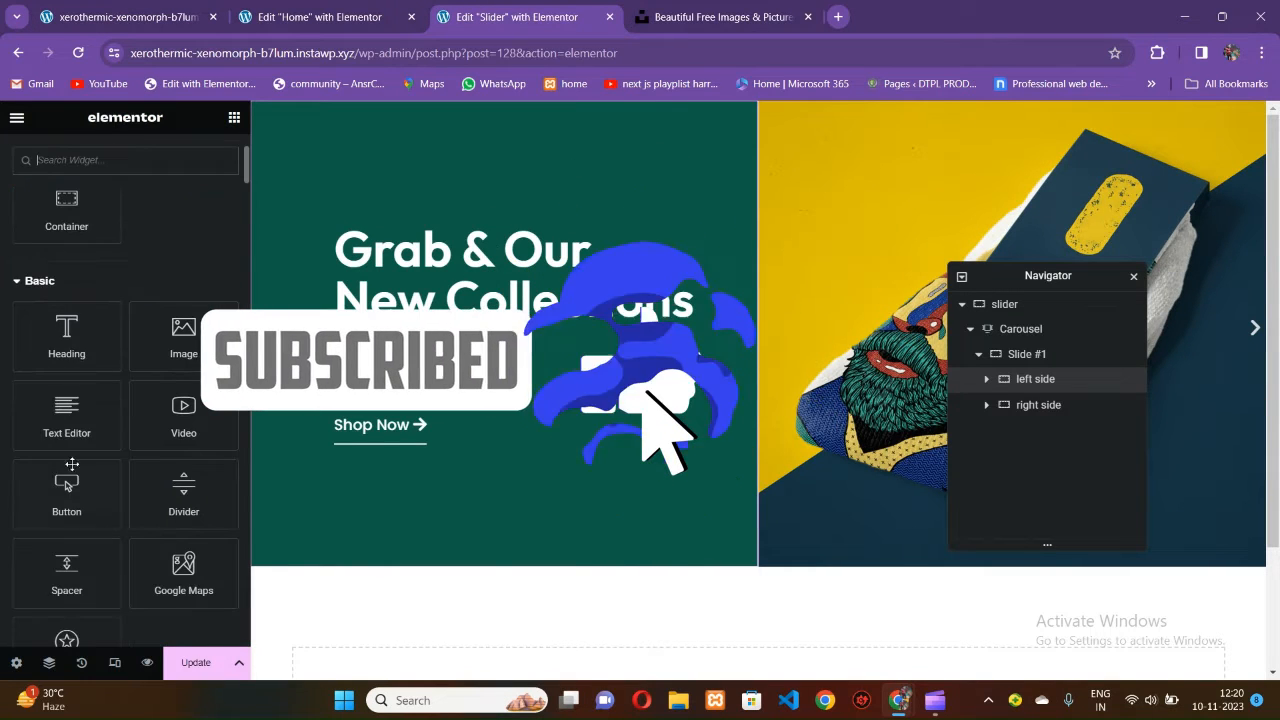
pyautogui.moveTo(66, 415); pyautogui.dragTo(490, 398)
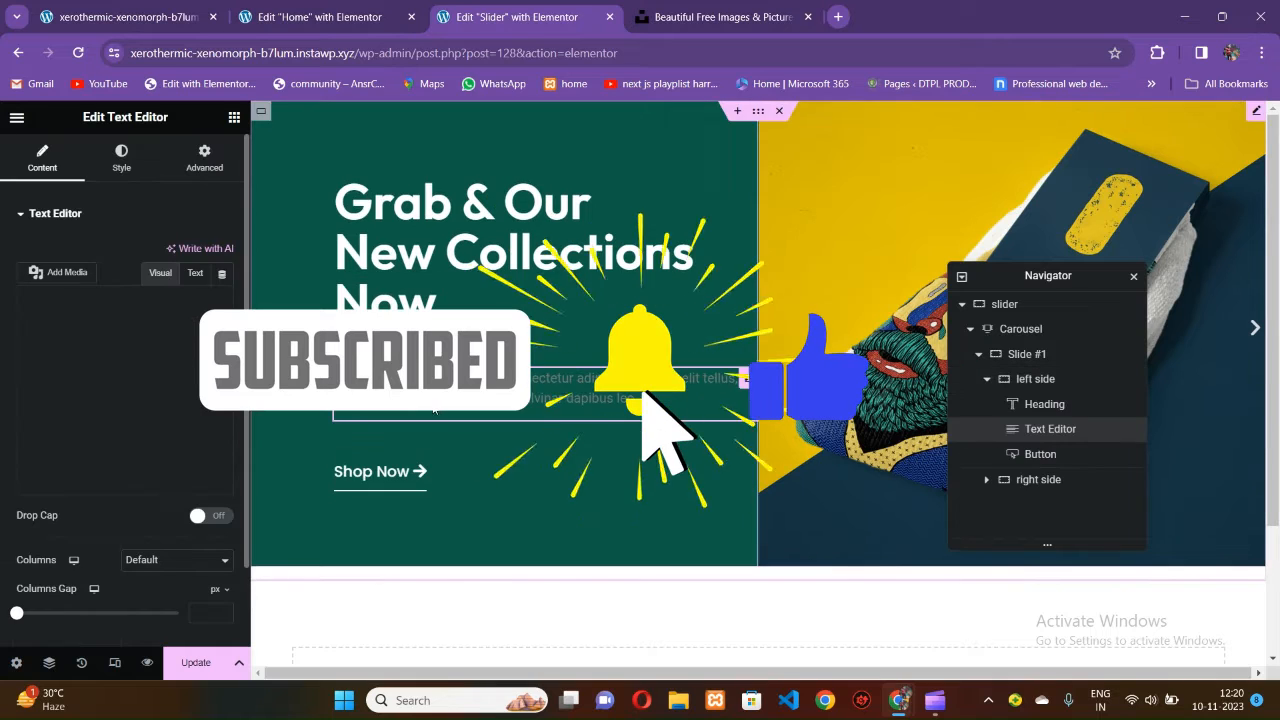
pyautogui.click(196, 274)
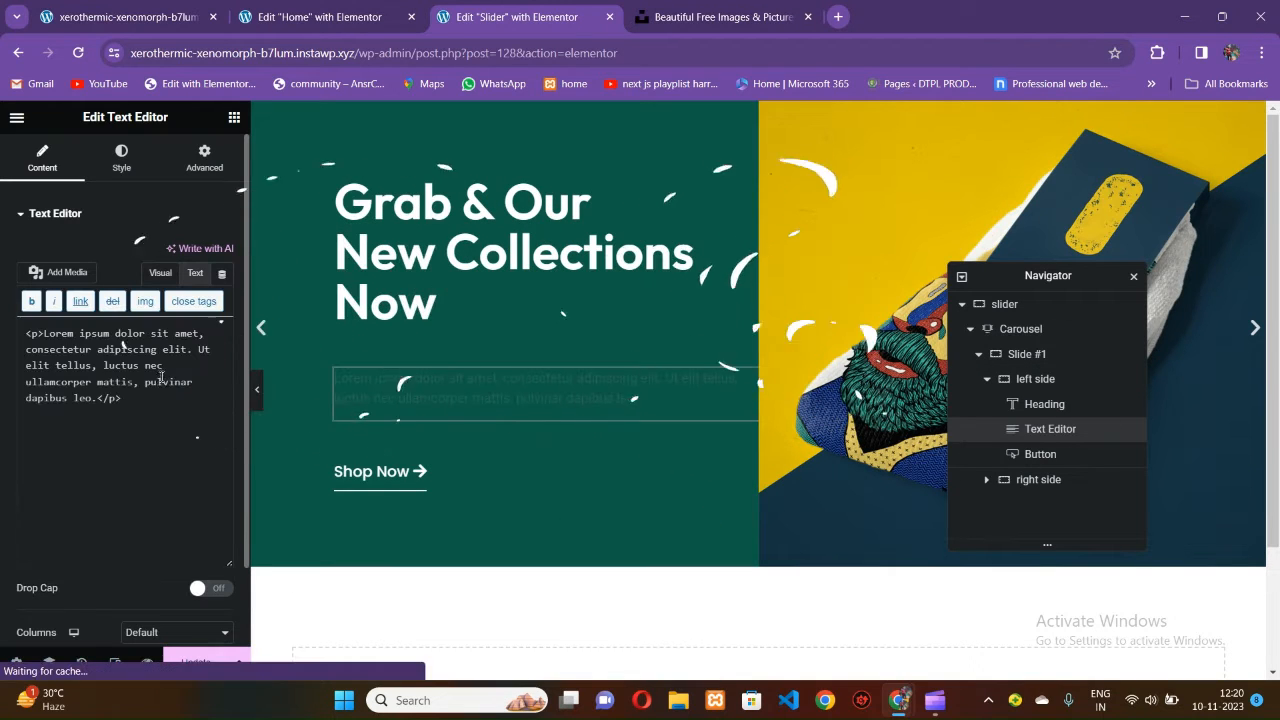
pyautogui.moveTo(150, 403); pyautogui.dragTo(2, 315)
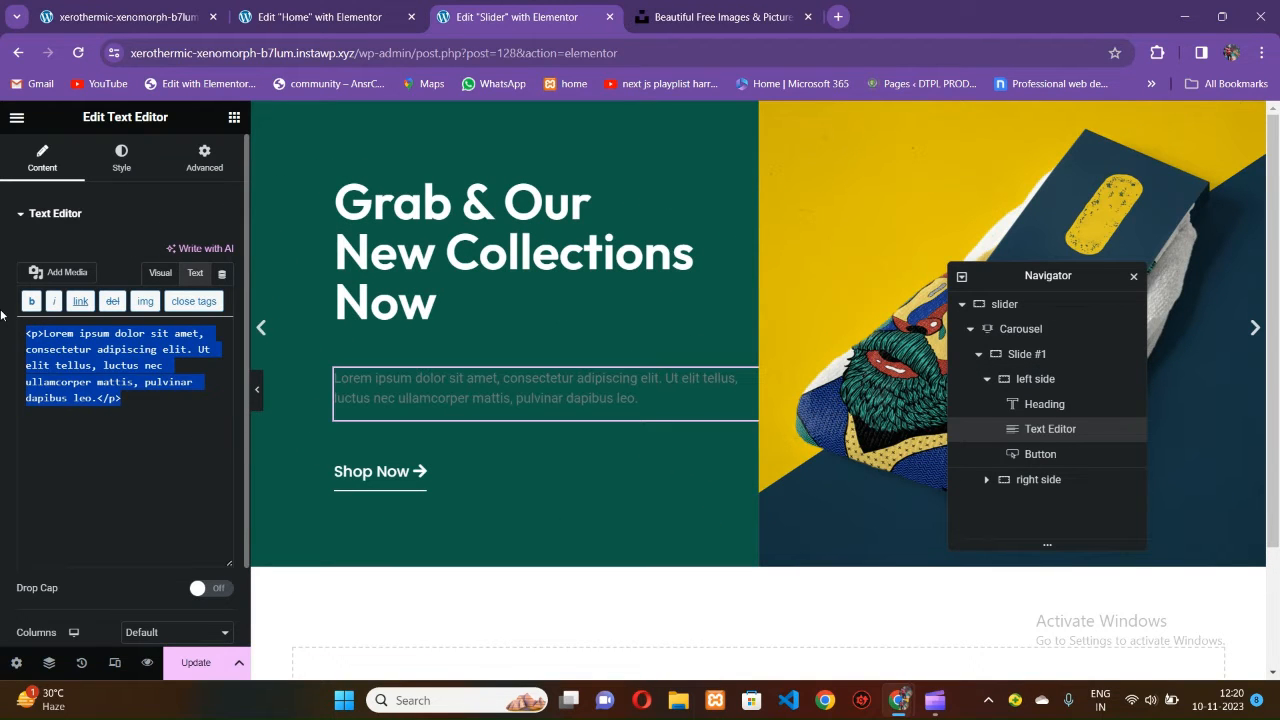
pyautogui.write('FASHO')
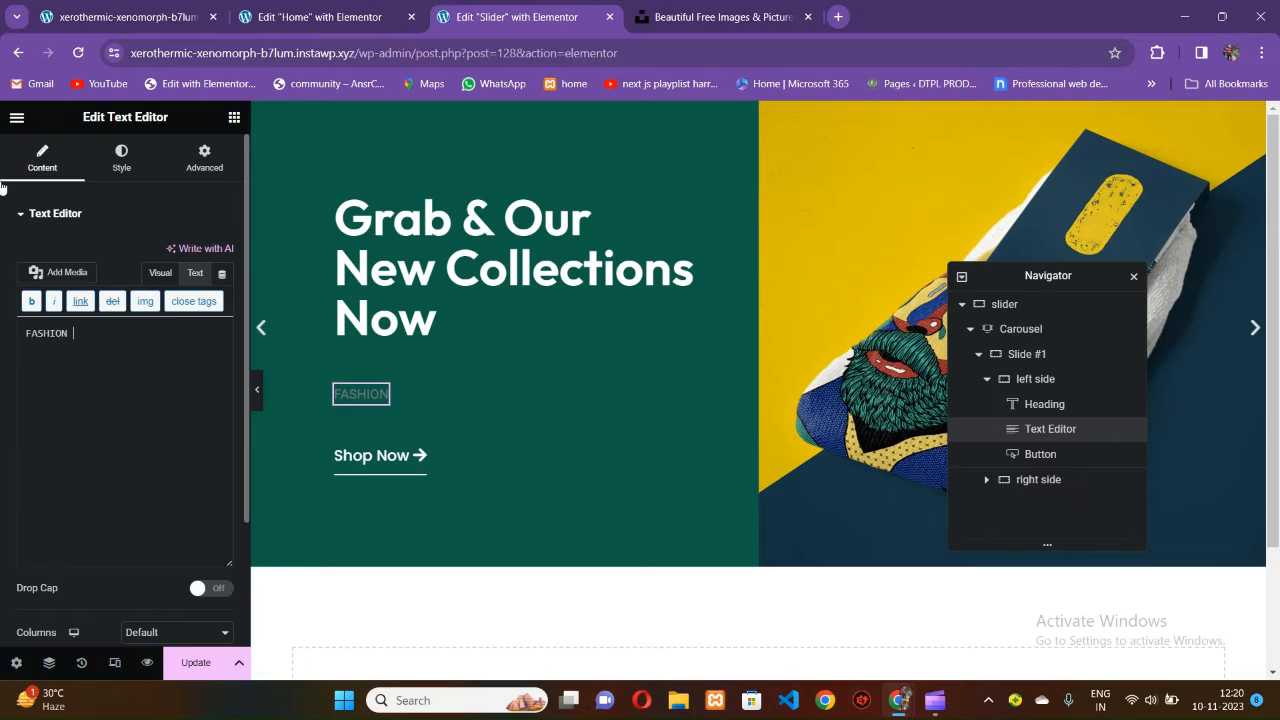
# Check the vertical tagline's wording on the live site and complete the new text as "FASHION DESIGN AGENCY 2023".
pyautogui.click(115, 17)
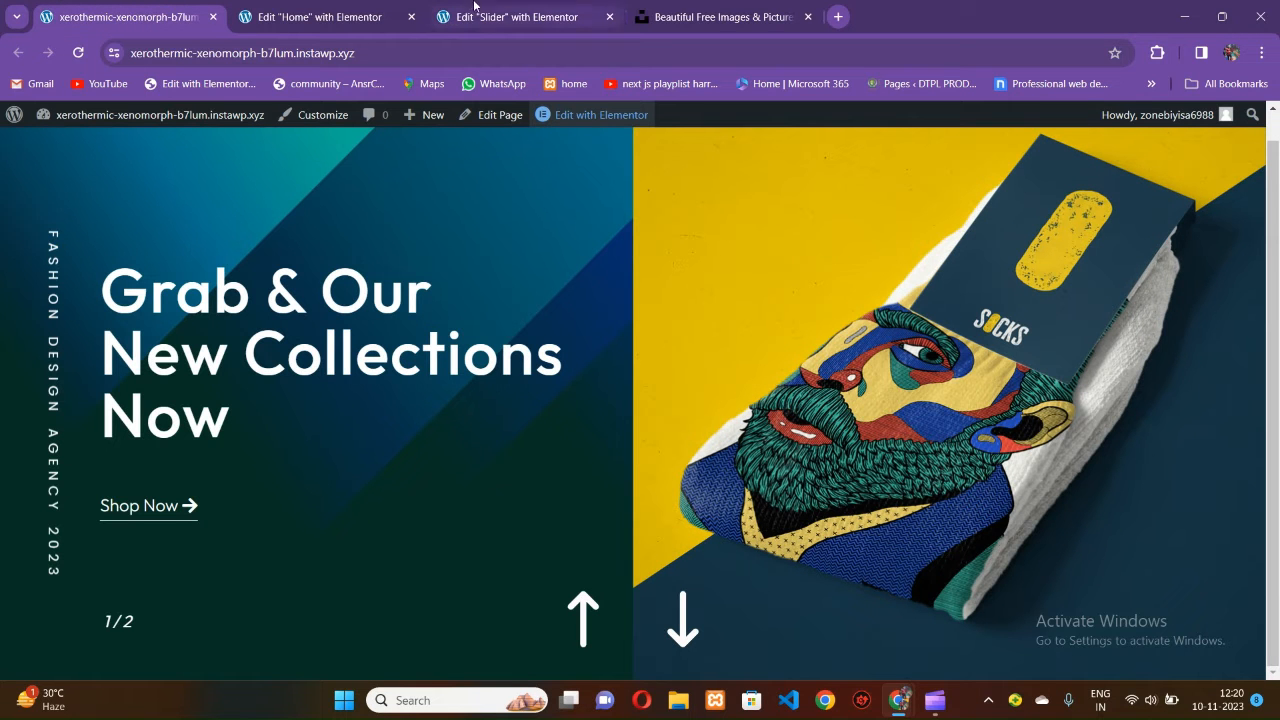
pyautogui.click(501, 17)
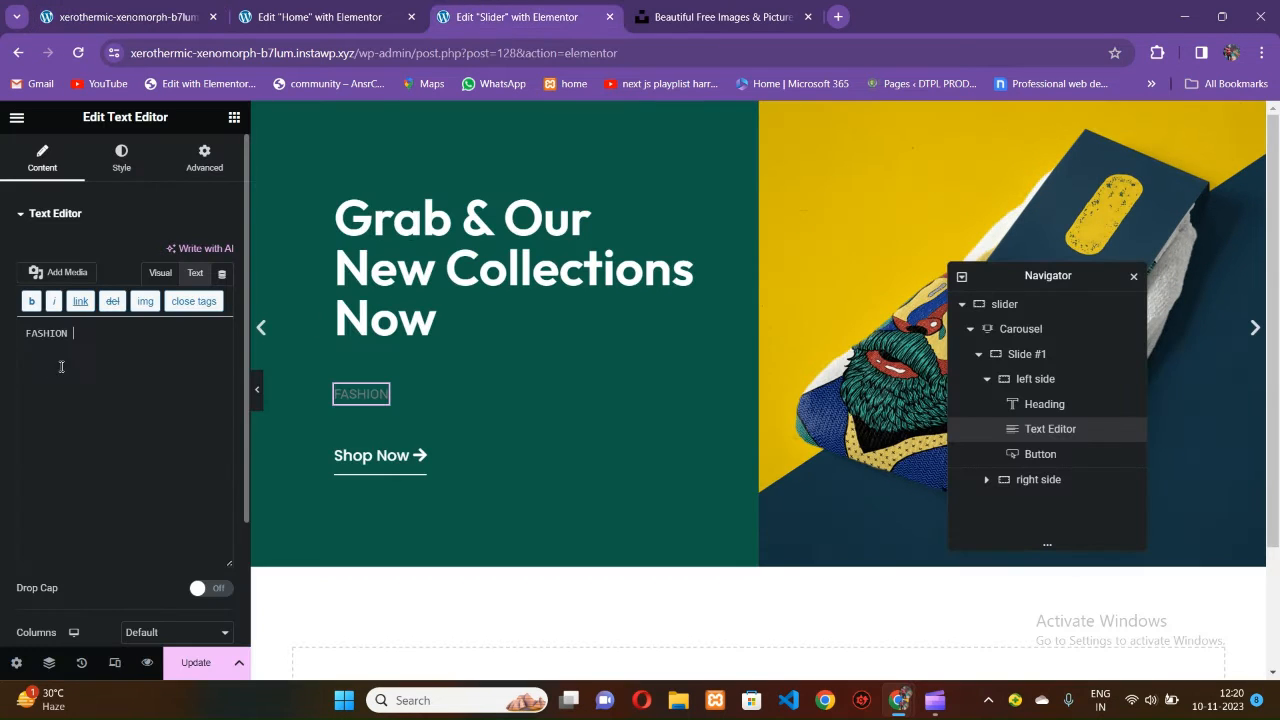
pyautogui.click(112, 17)
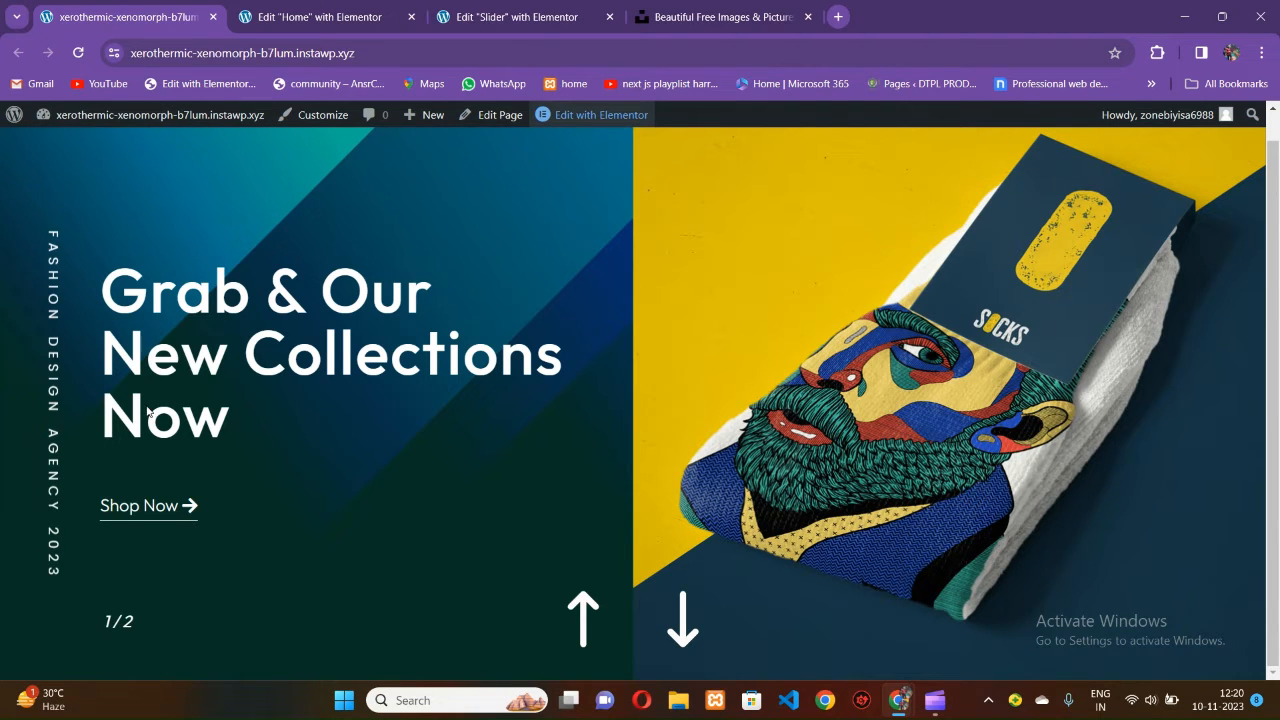
pyautogui.click(371, 31)
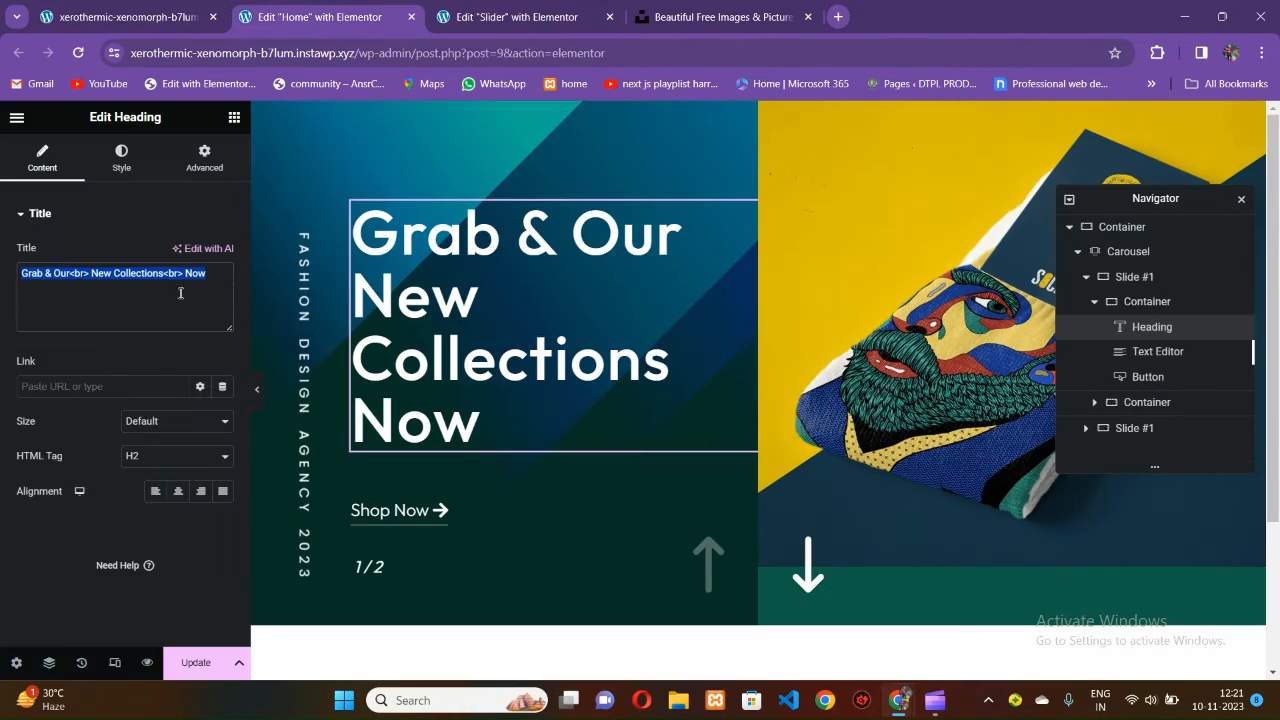
pyautogui.click(547, 20)
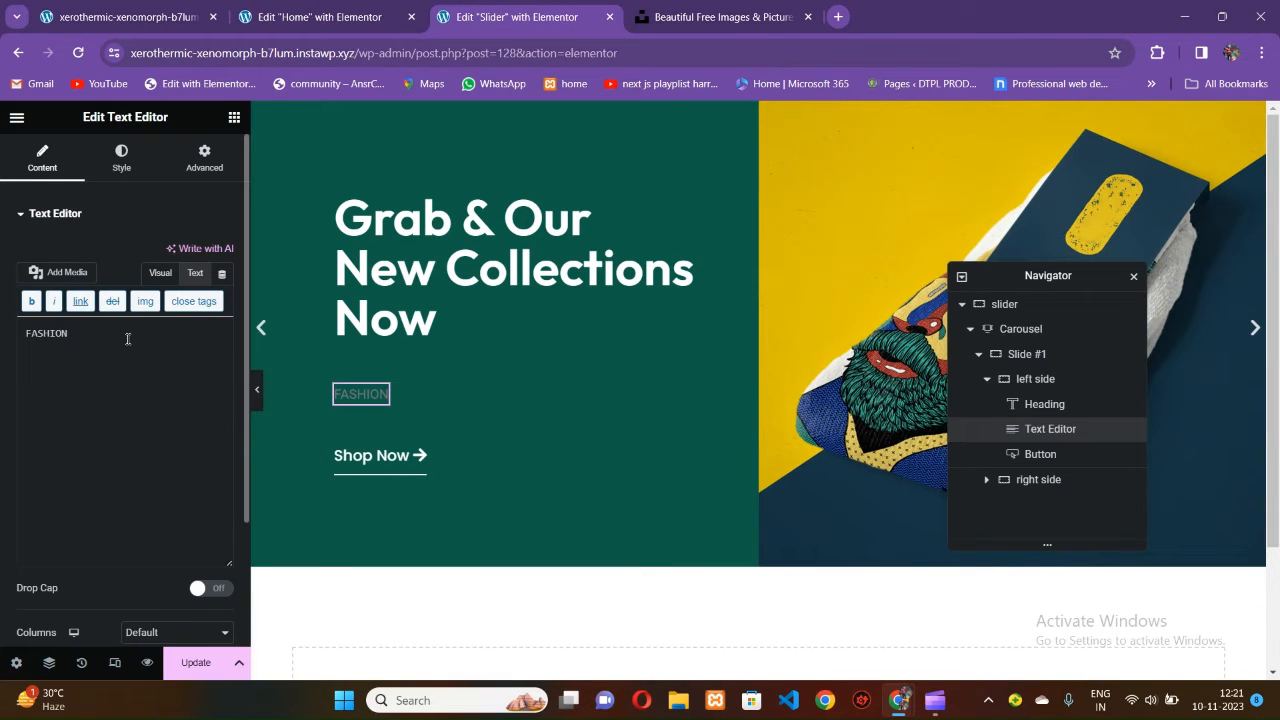
pyautogui.write('GN AG')
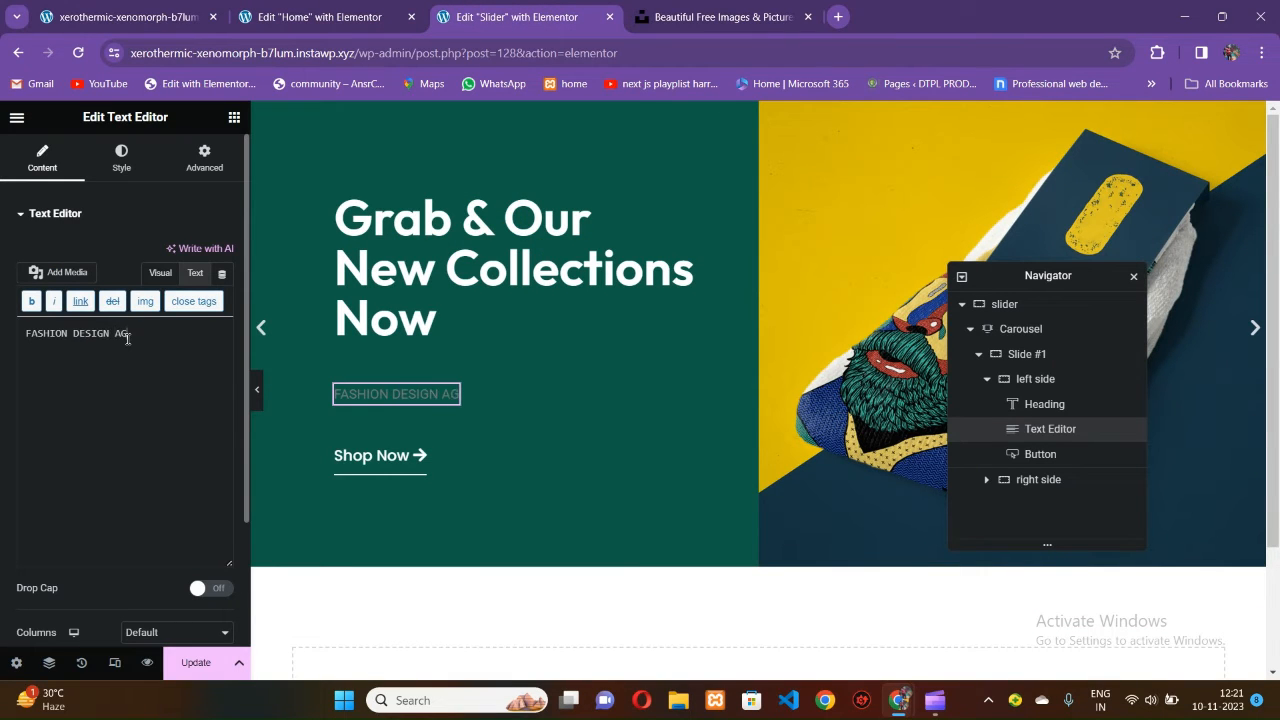
pyautogui.write('ENCY 2023')
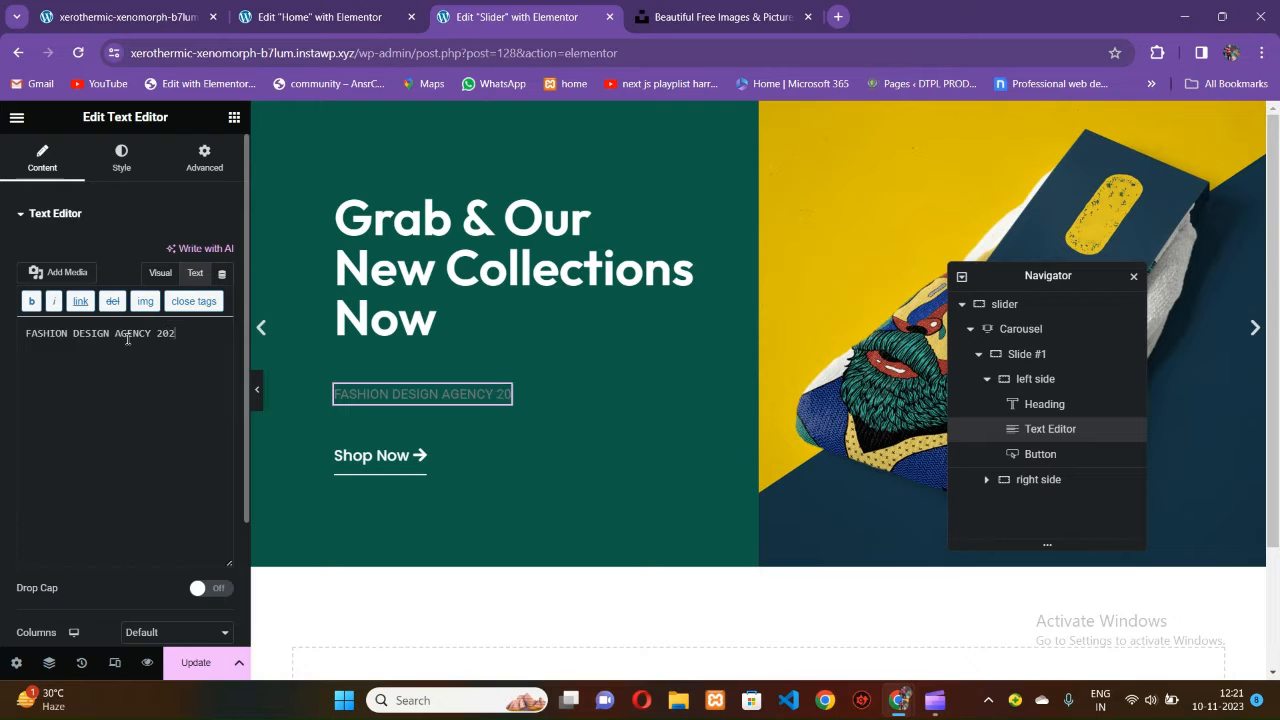
# Check the tagline's look on the Home page and set the new tagline's text color to white.
pyautogui.click(126, 18)
pyautogui.click(306, 14)
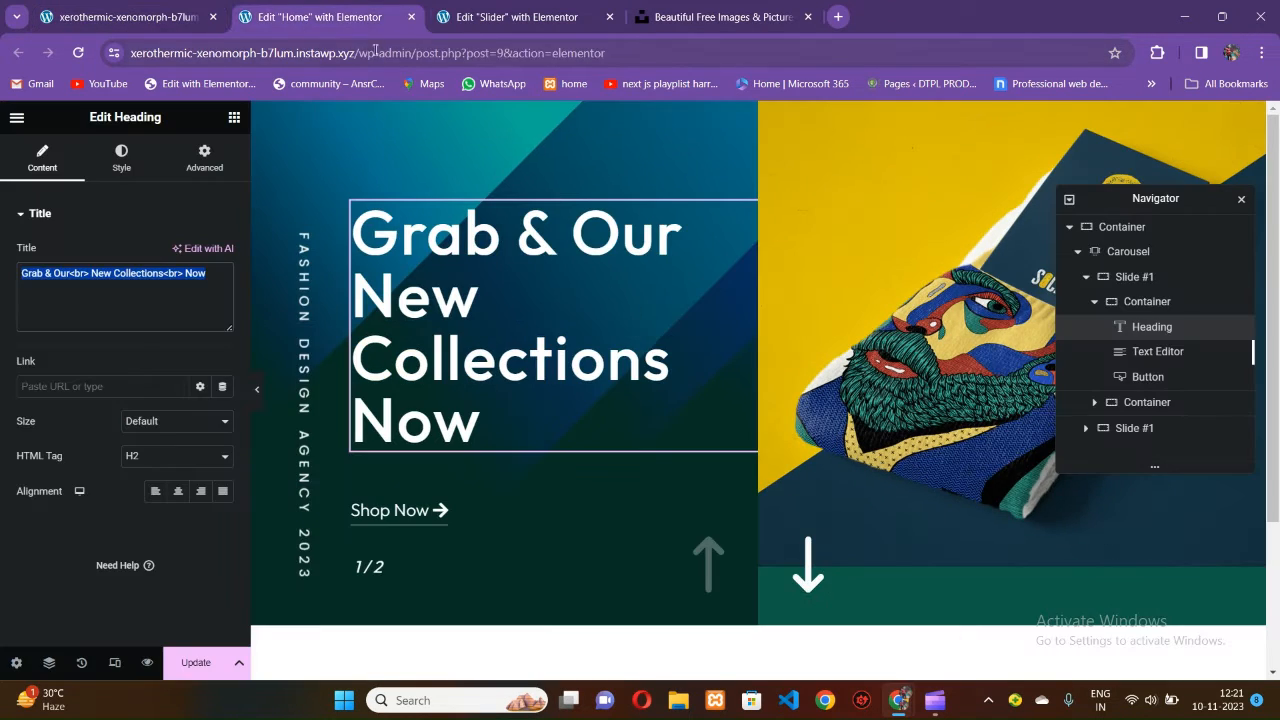
pyautogui.click(517, 17)
pyautogui.click(121, 158)
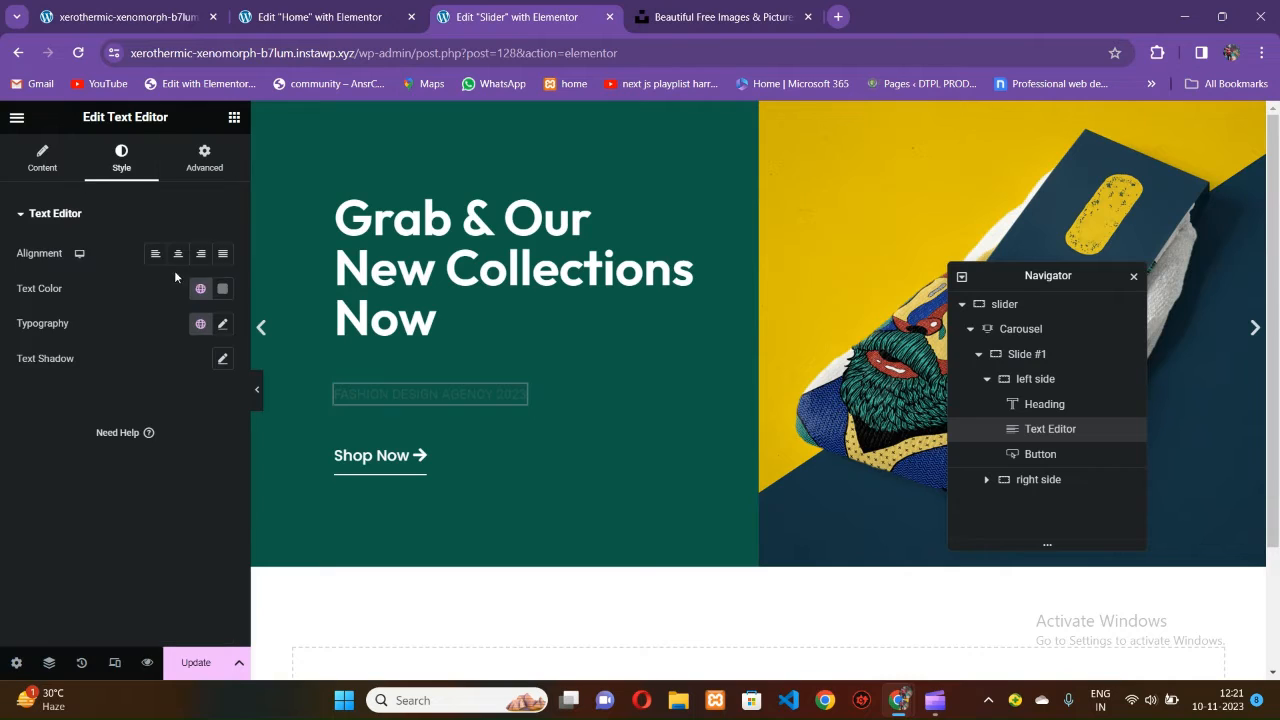
pyautogui.click(224, 290)
pyautogui.click(125, 352)
pyautogui.click(30, 468)
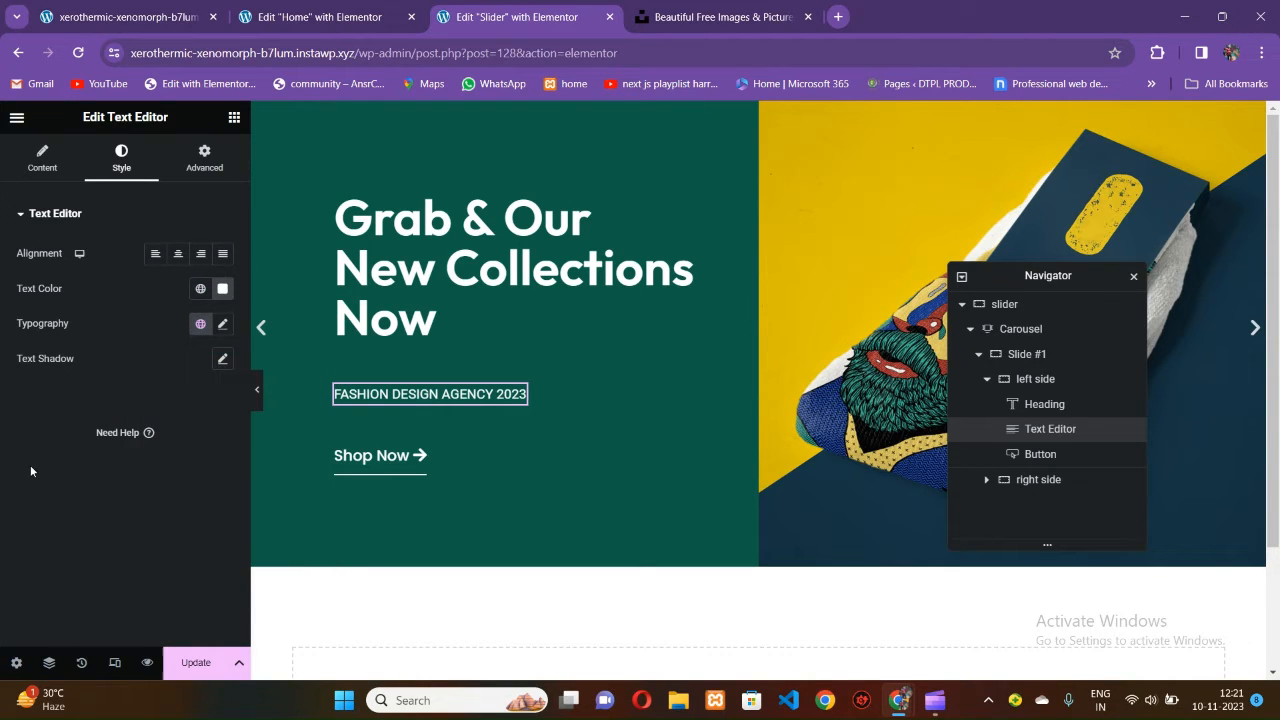
# Set the tagline's font family to Poppins and compare it with the live site.
pyautogui.click(222, 323)
pyautogui.click(175, 402)
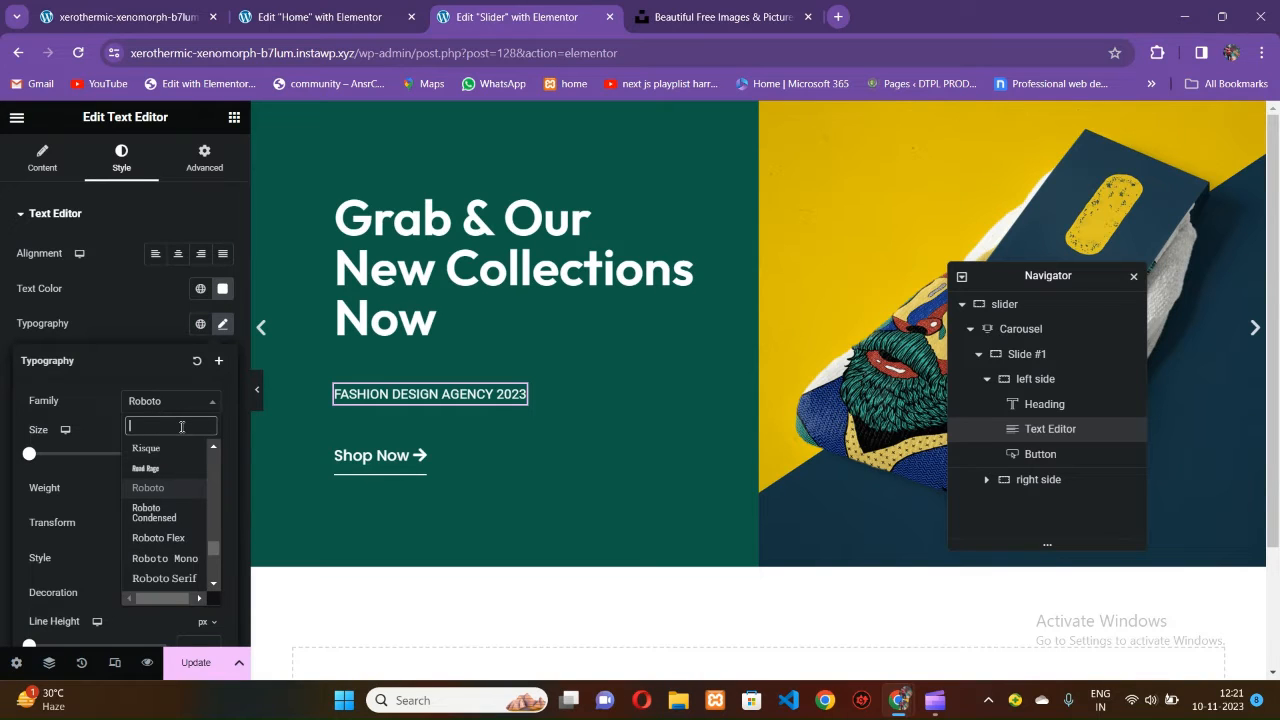
pyautogui.write('poppin')
pyautogui.press('Return')
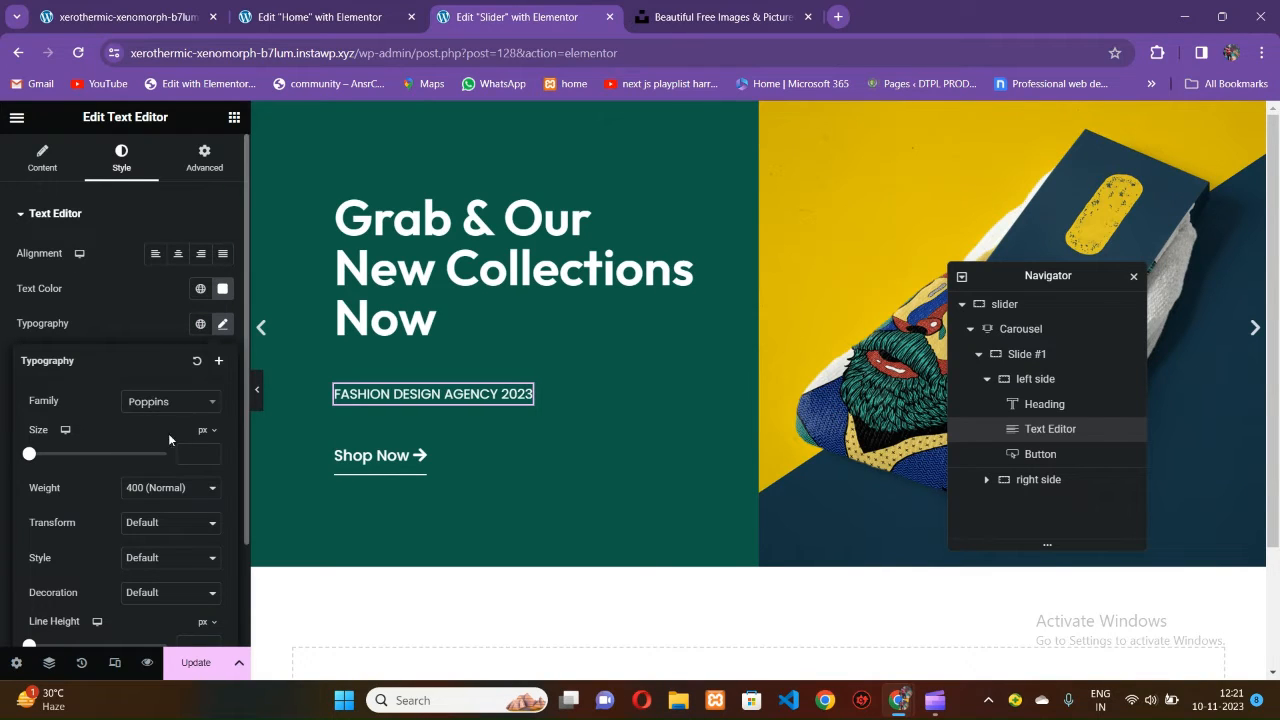
pyautogui.click(142, 323)
pyautogui.click(146, 17)
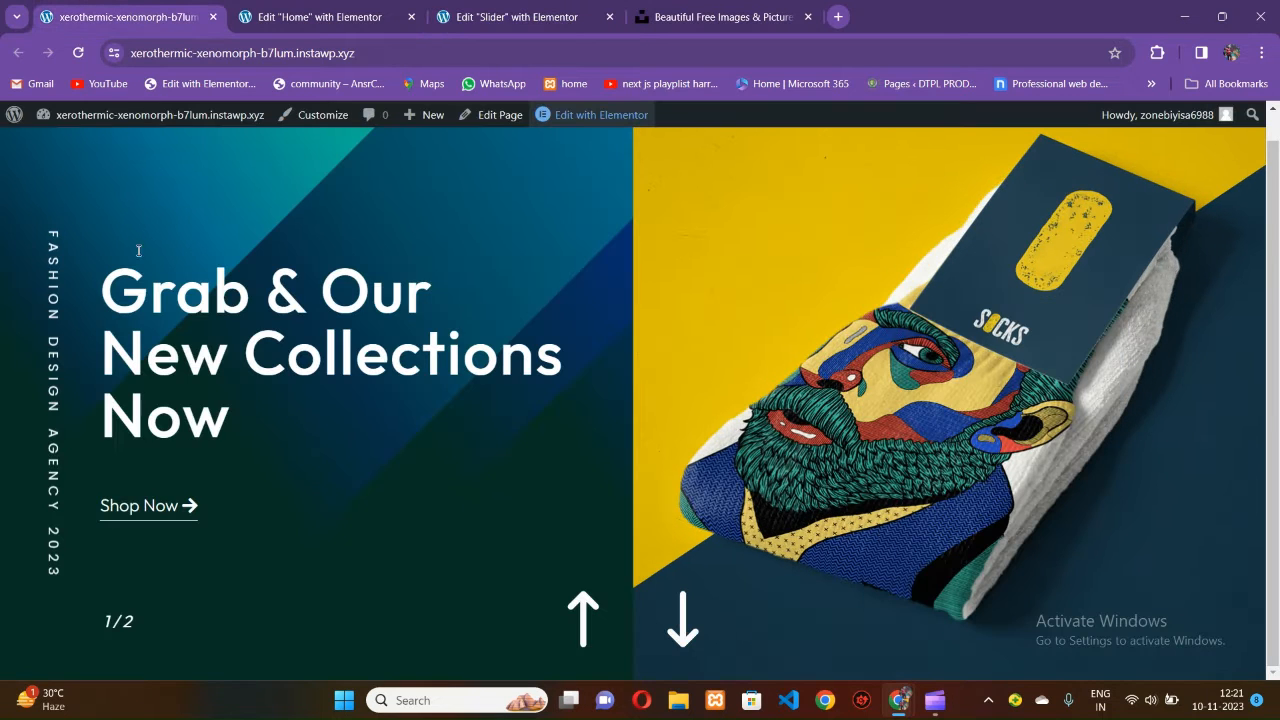
pyautogui.click(490, 17)
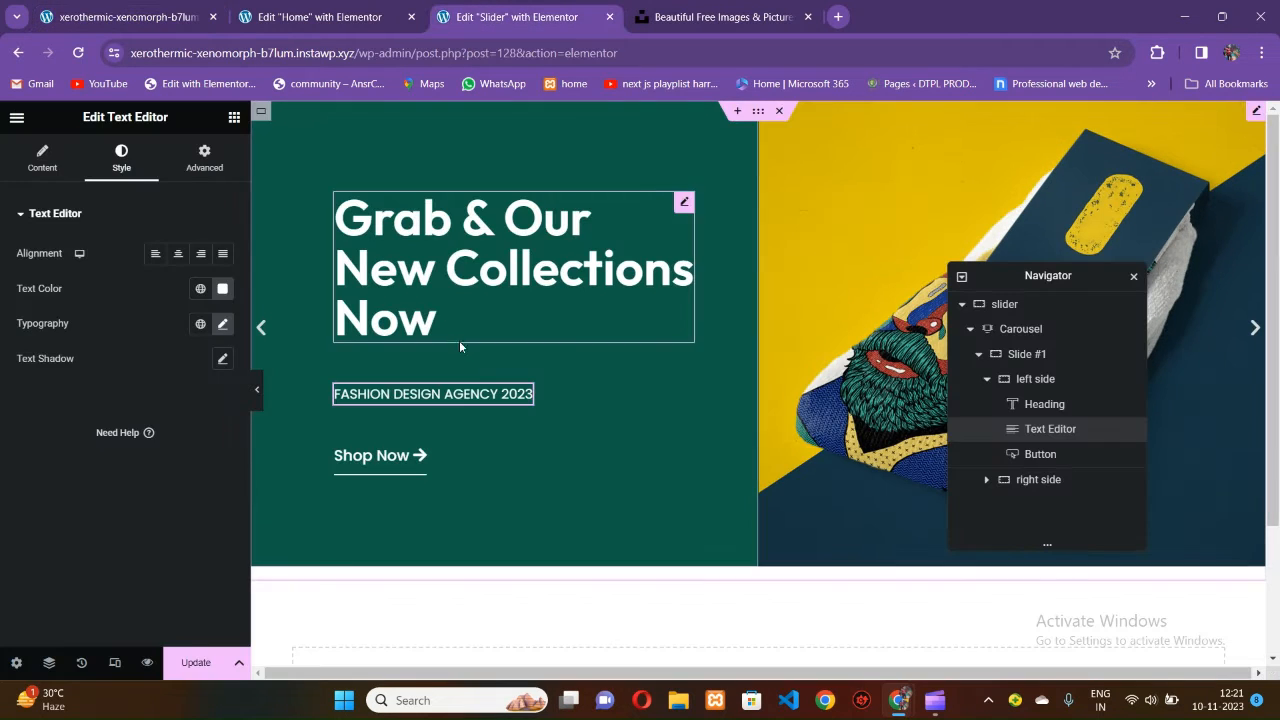
# Rotate the "FASHION DESIGN AGENCY 2023" tagline by 90 degrees with the Transform settings.
pyautogui.click(186, 176)
pyautogui.scroll(-5, 116, 410)
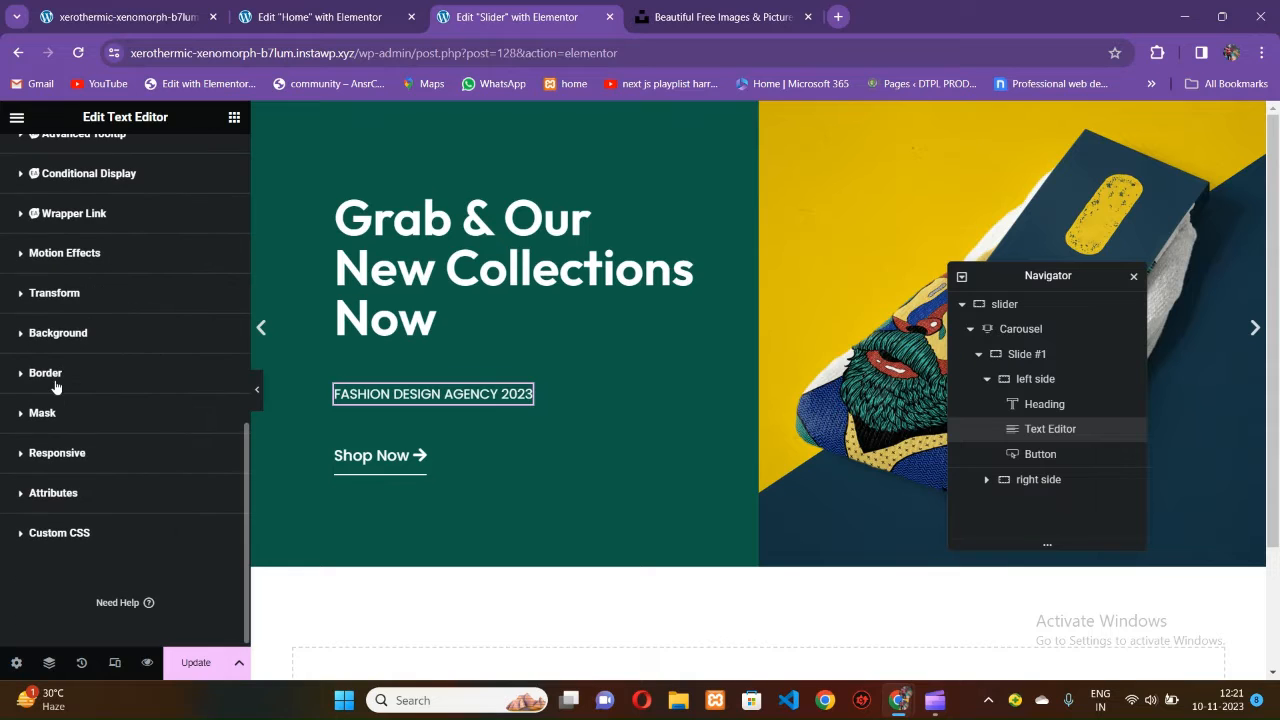
pyautogui.click(47, 308)
pyautogui.scroll(-3, 135, 403)
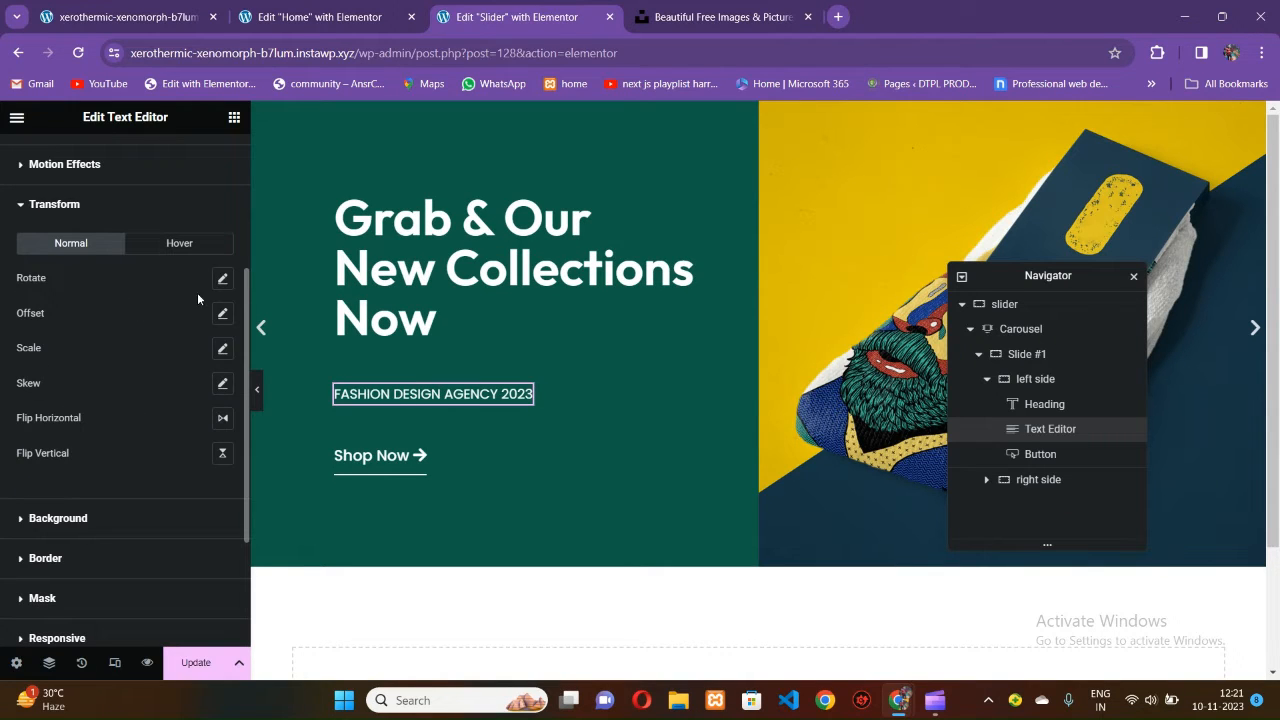
pyautogui.click(222, 278)
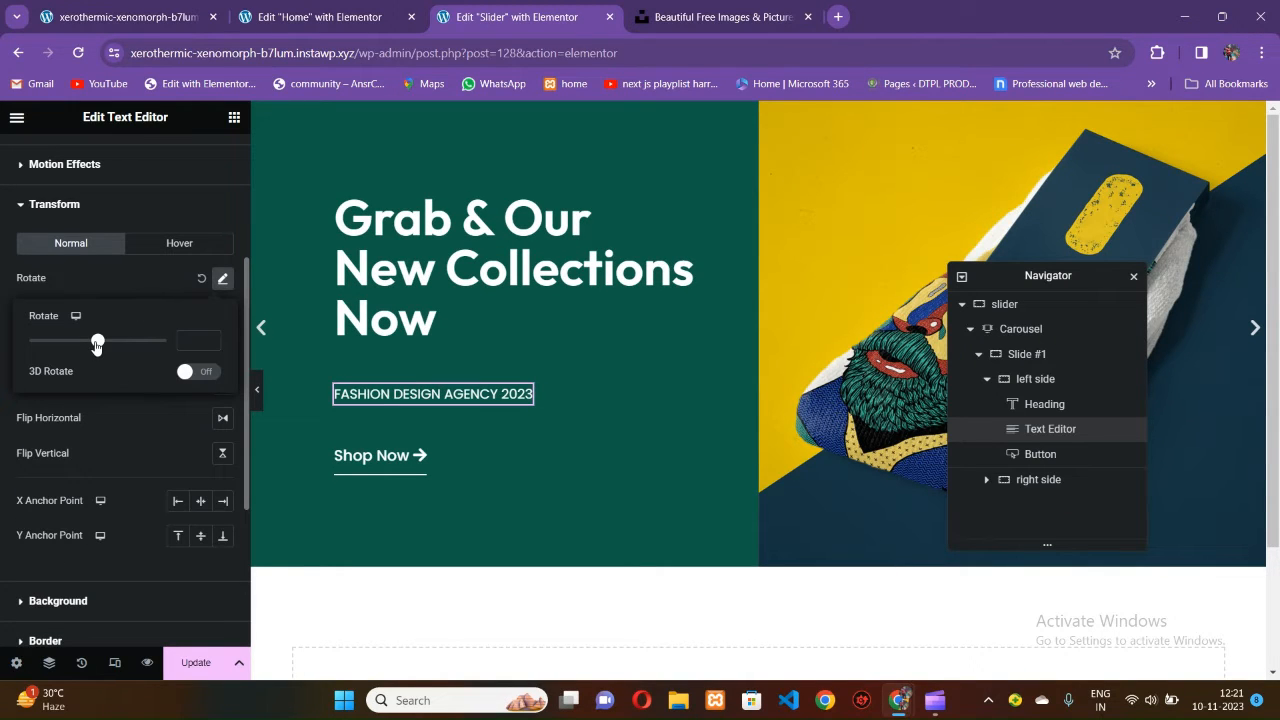
pyautogui.moveTo(97, 343); pyautogui.dragTo(115, 345)
pyautogui.click(208, 345)
pyautogui.click(208, 345)
pyautogui.click(208, 345)
pyautogui.click(208, 345)
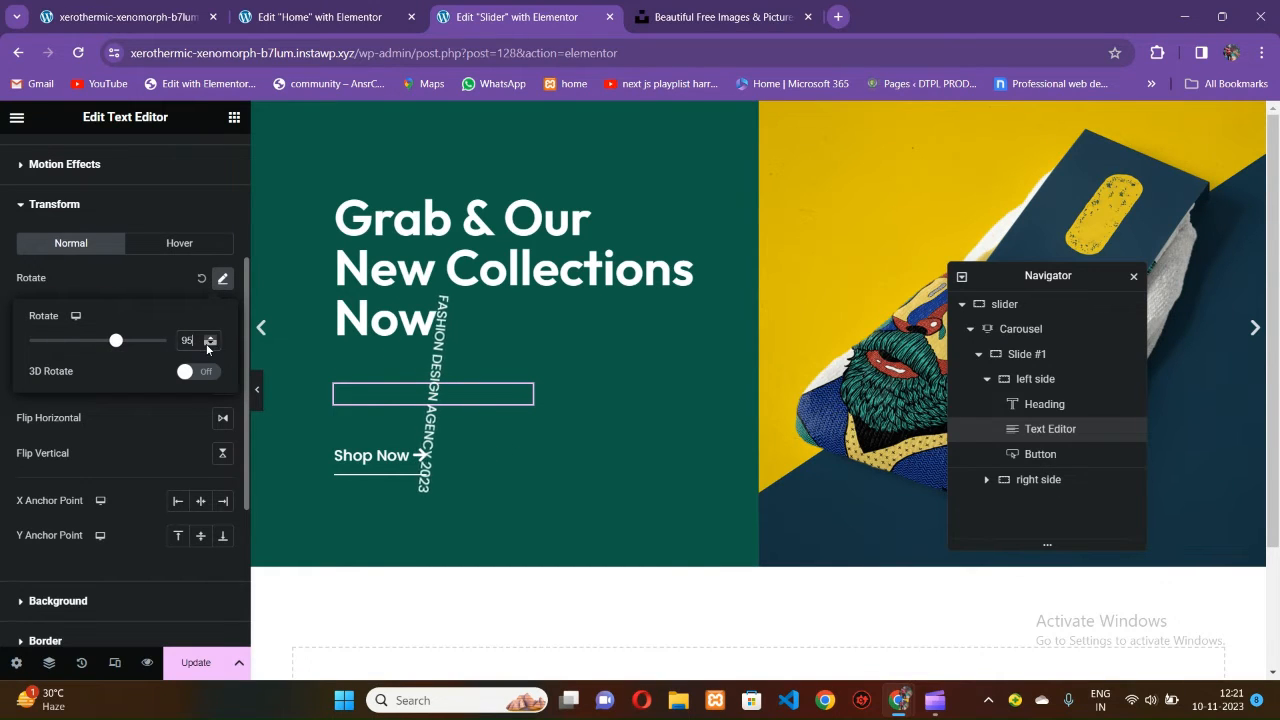
pyautogui.click(208, 345)
pyautogui.click(208, 345)
pyautogui.click(208, 345)
pyautogui.click(208, 345)
pyautogui.click(208, 345)
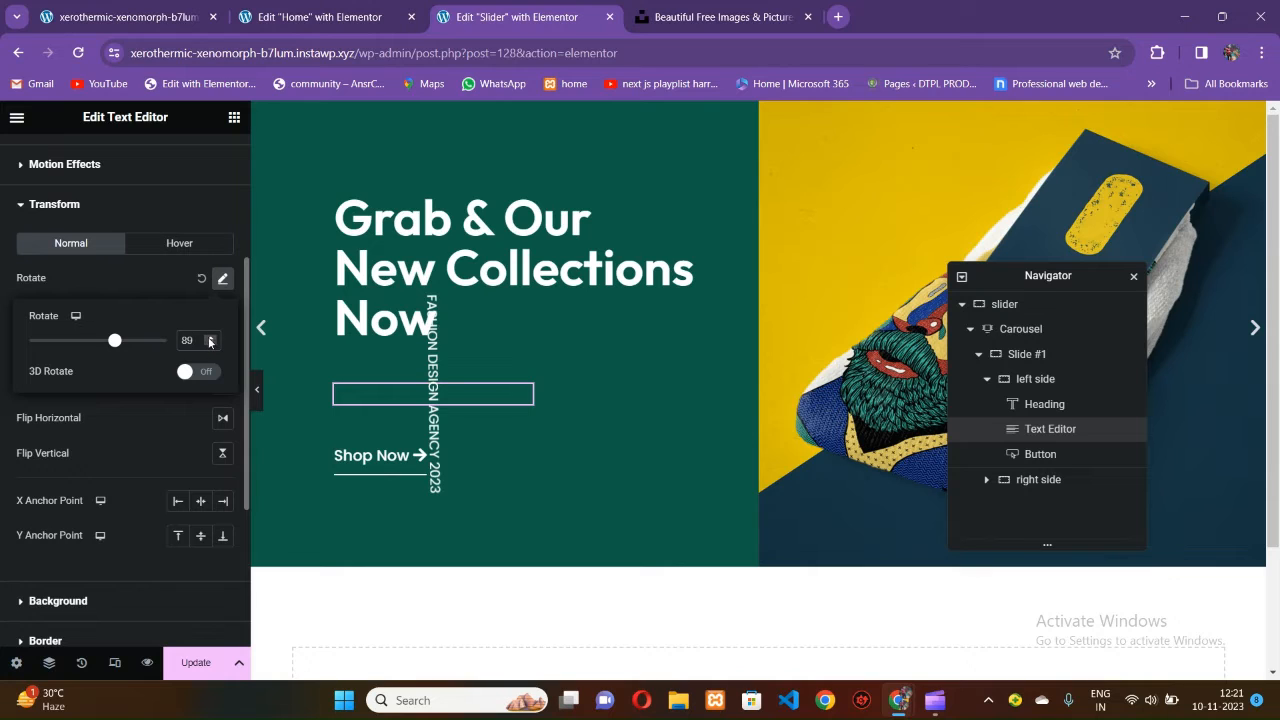
pyautogui.click(209, 337)
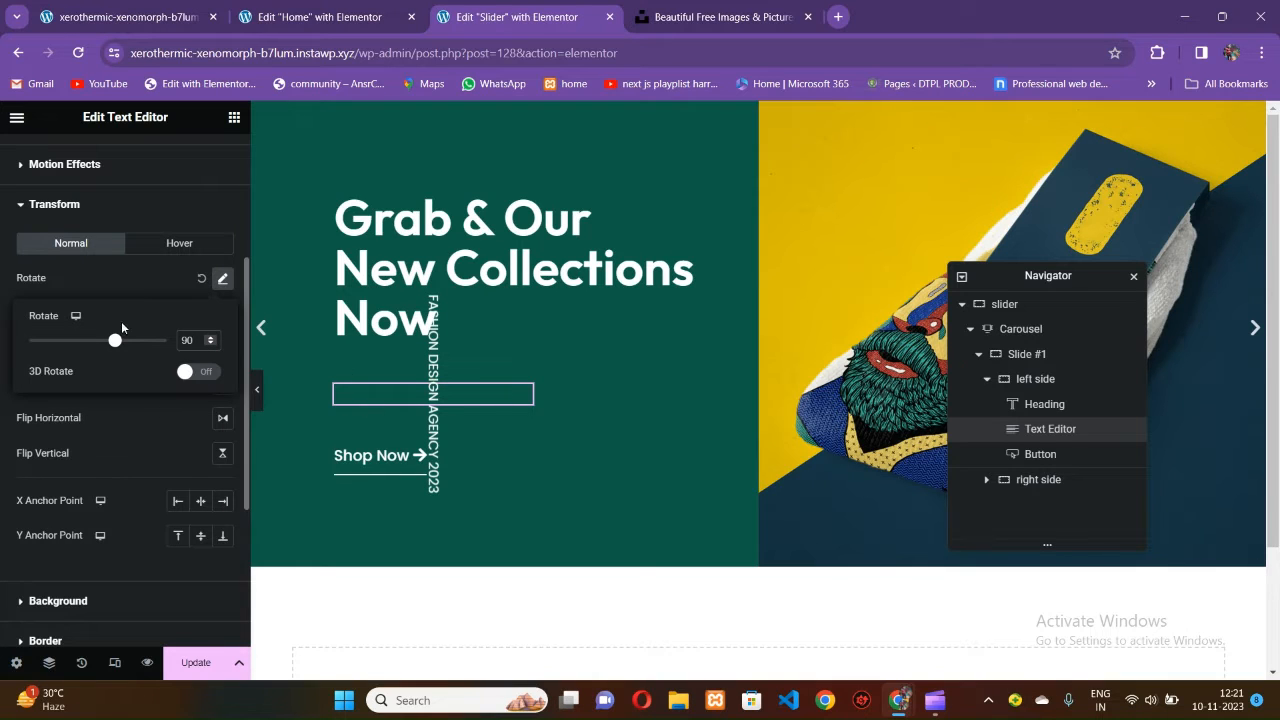
pyautogui.click(144, 453)
# Set the tagline's layout position to Absolute.
pyautogui.scroll(3, 144, 453)
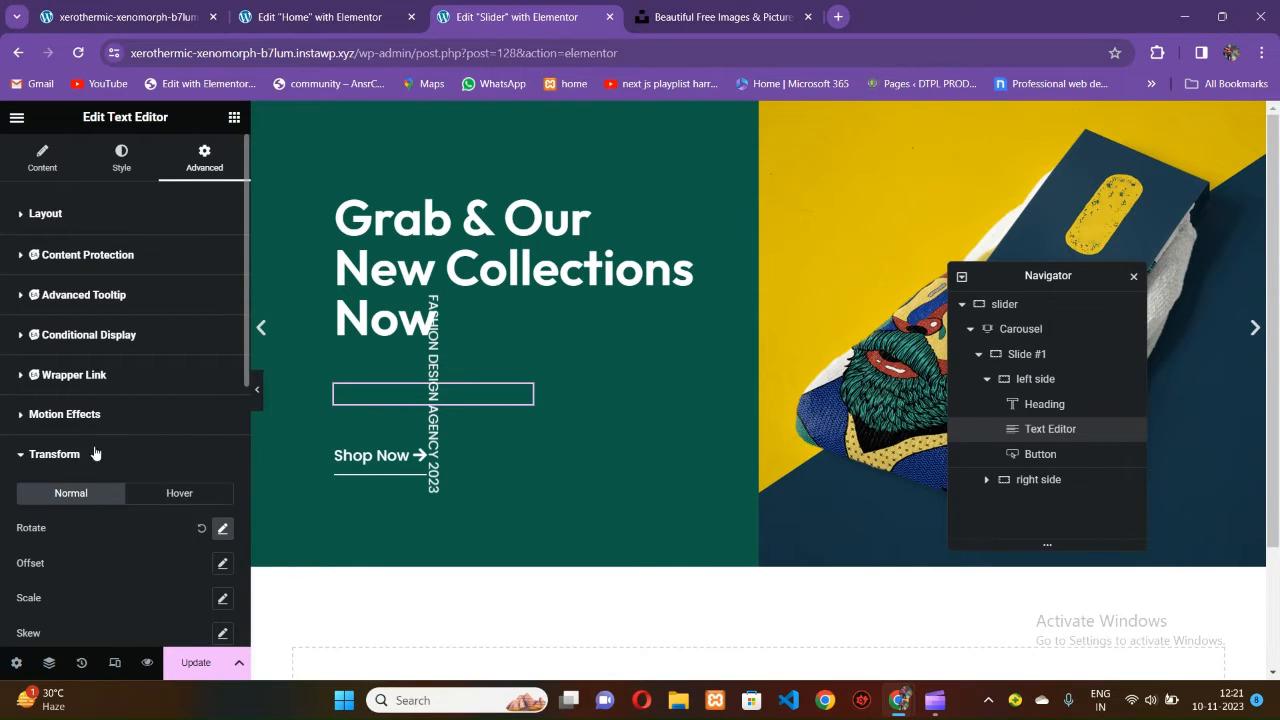
pyautogui.click(36, 216)
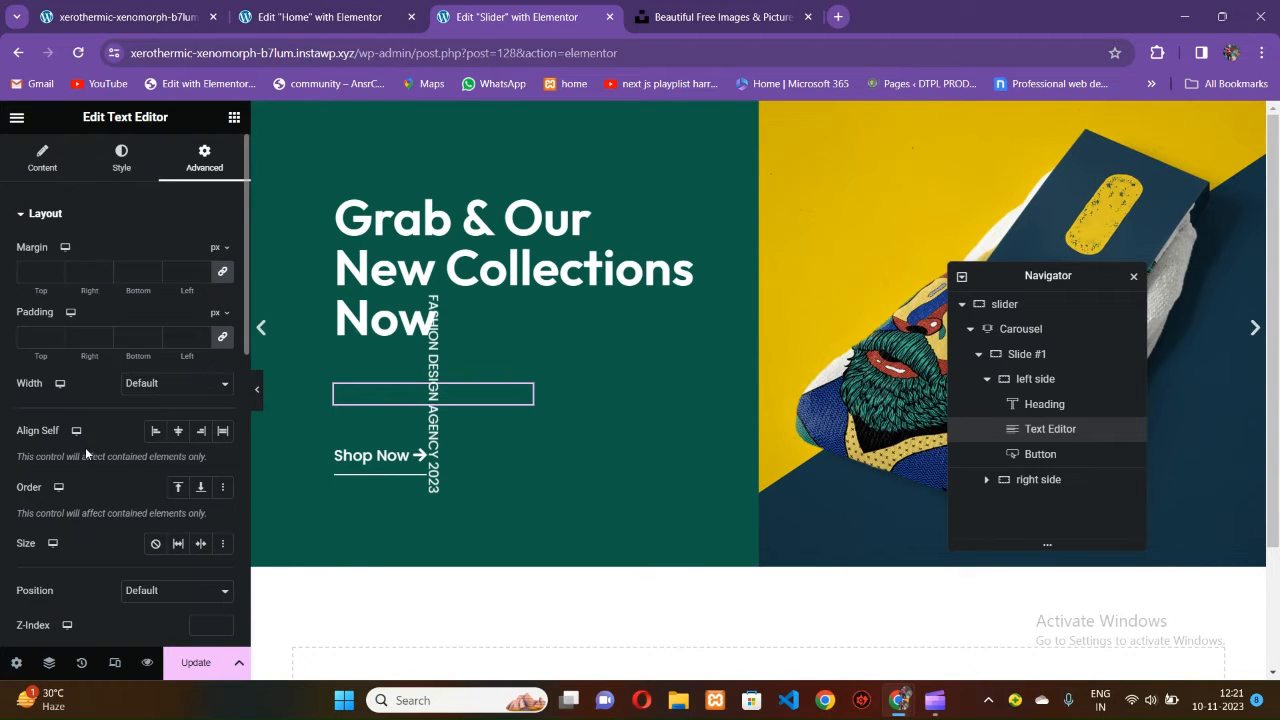
pyautogui.scroll(-2, 85, 450)
pyautogui.click(139, 432)
pyautogui.scroll(2, 72, 402)
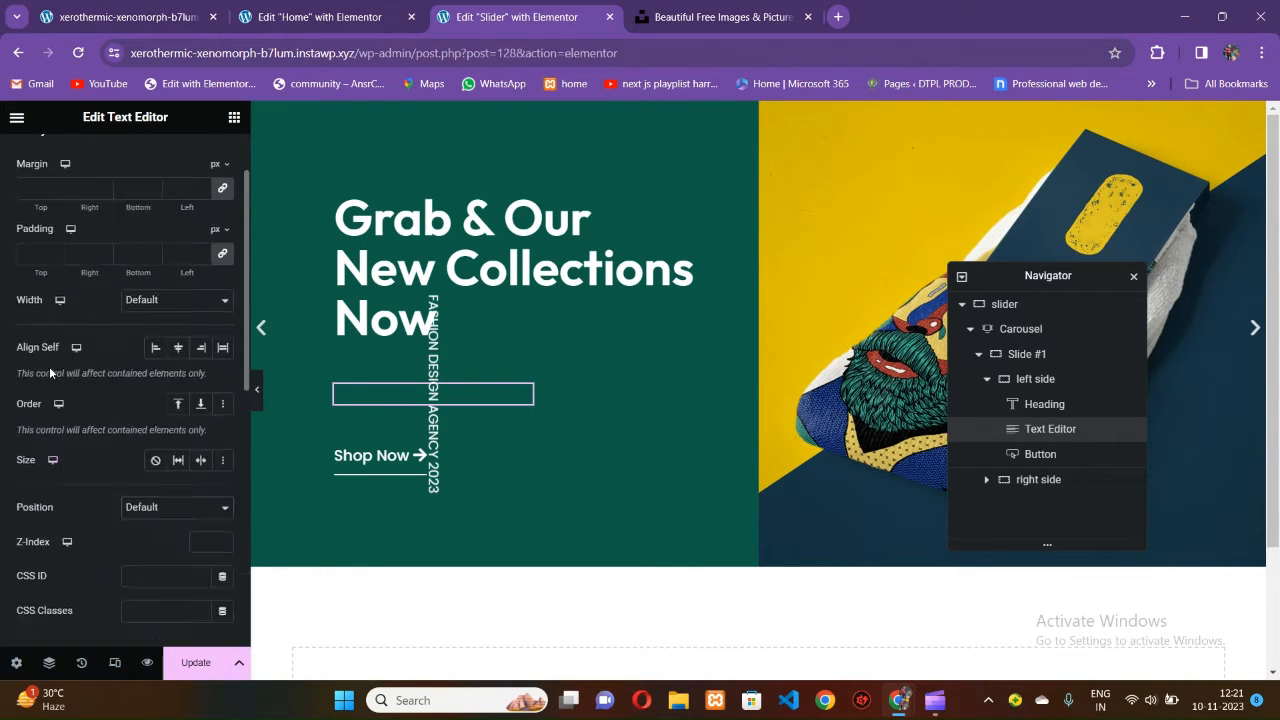
pyautogui.scroll(-2, 72, 420)
pyautogui.click(140, 424)
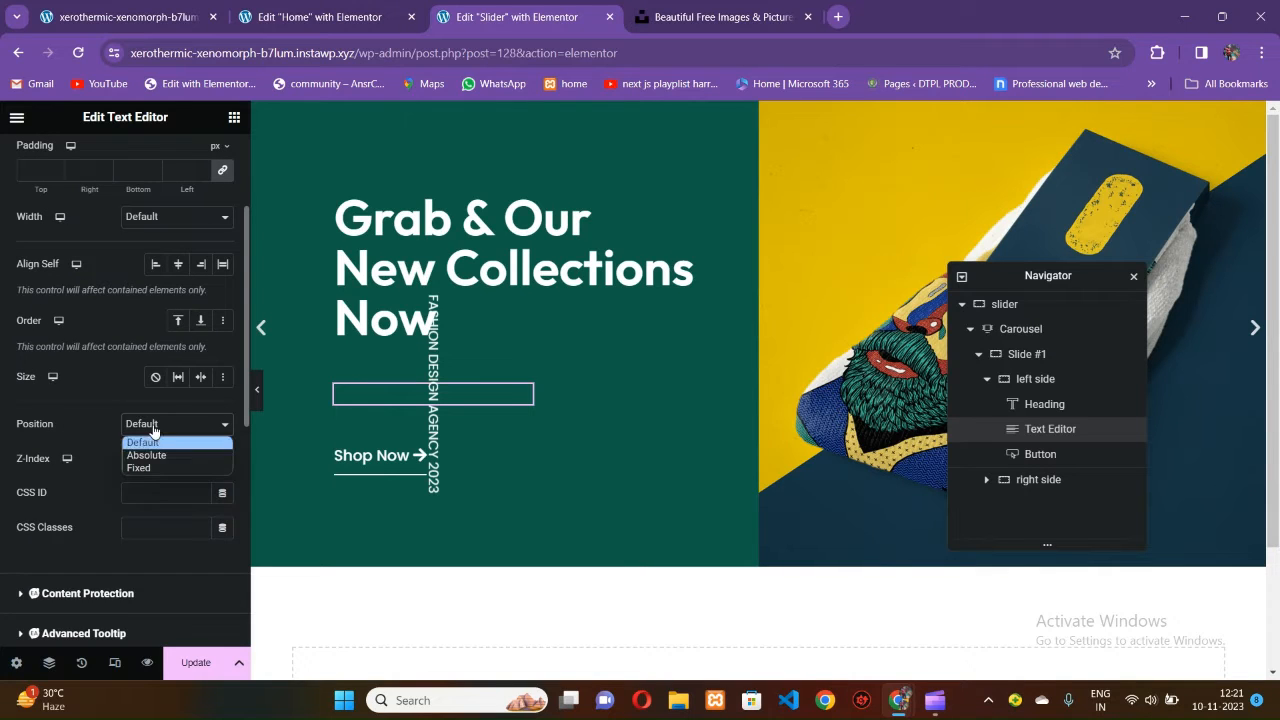
pyautogui.click(143, 451)
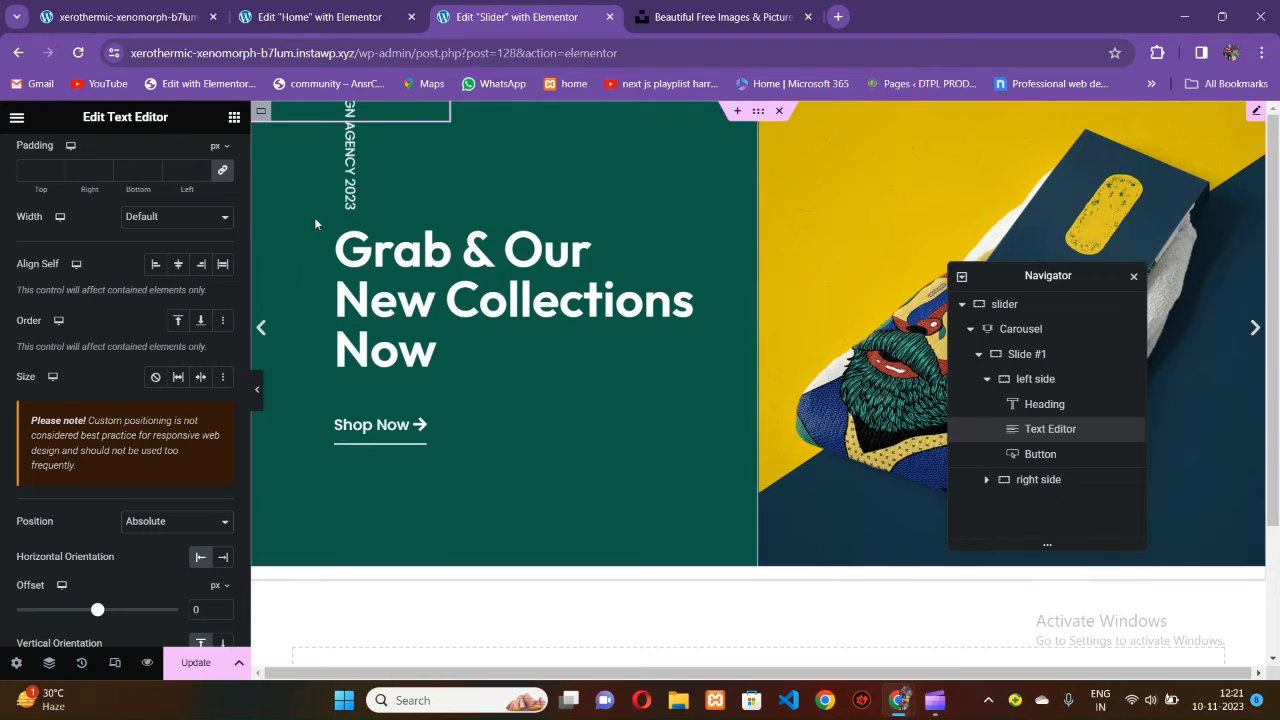
# Move the vertical tagline into the gap left of the heading and check it in the full-width preview.
pyautogui.moveTo(351, 178); pyautogui.dragTo(297, 404)
pyautogui.click(264, 455)
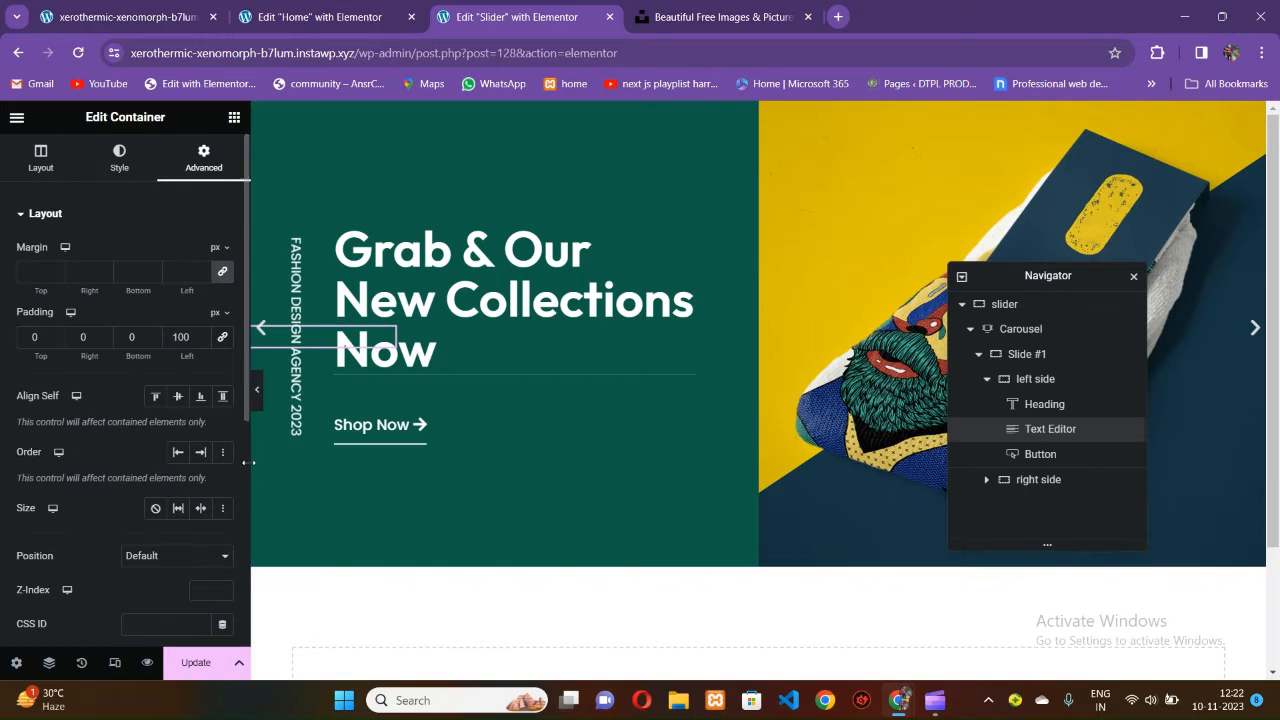
pyautogui.click(257, 389)
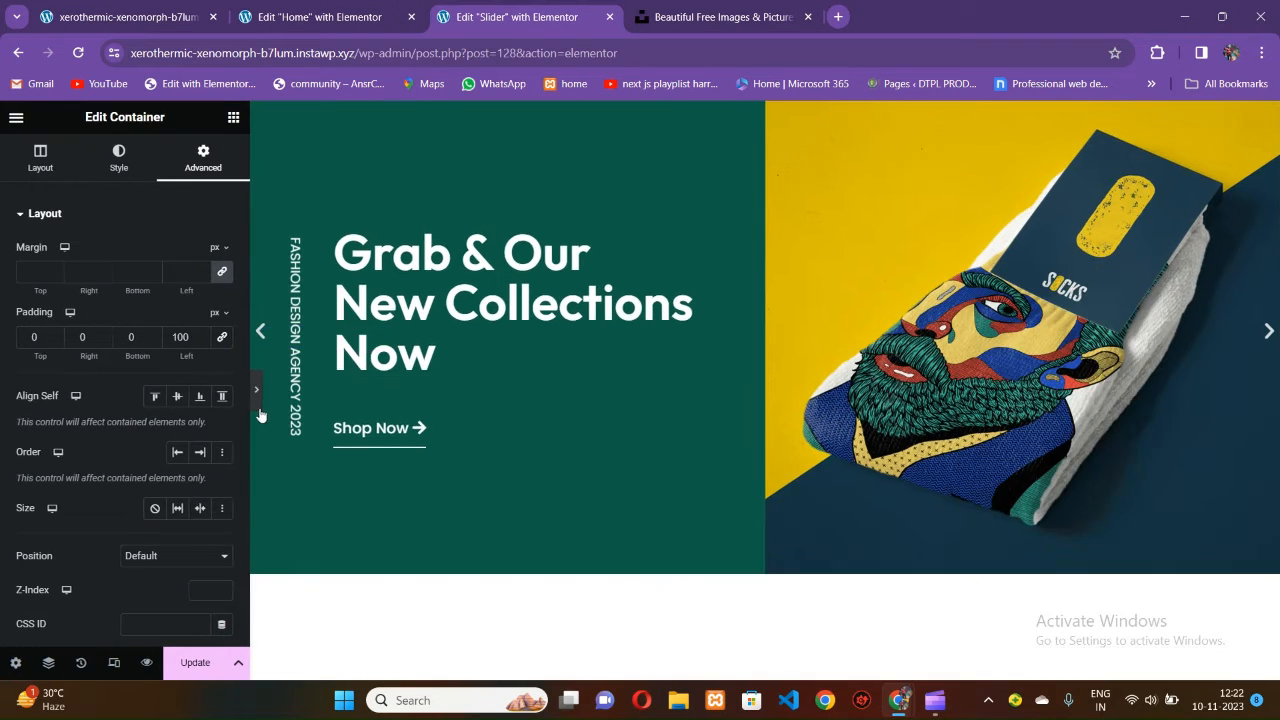
pyautogui.click(7, 389)
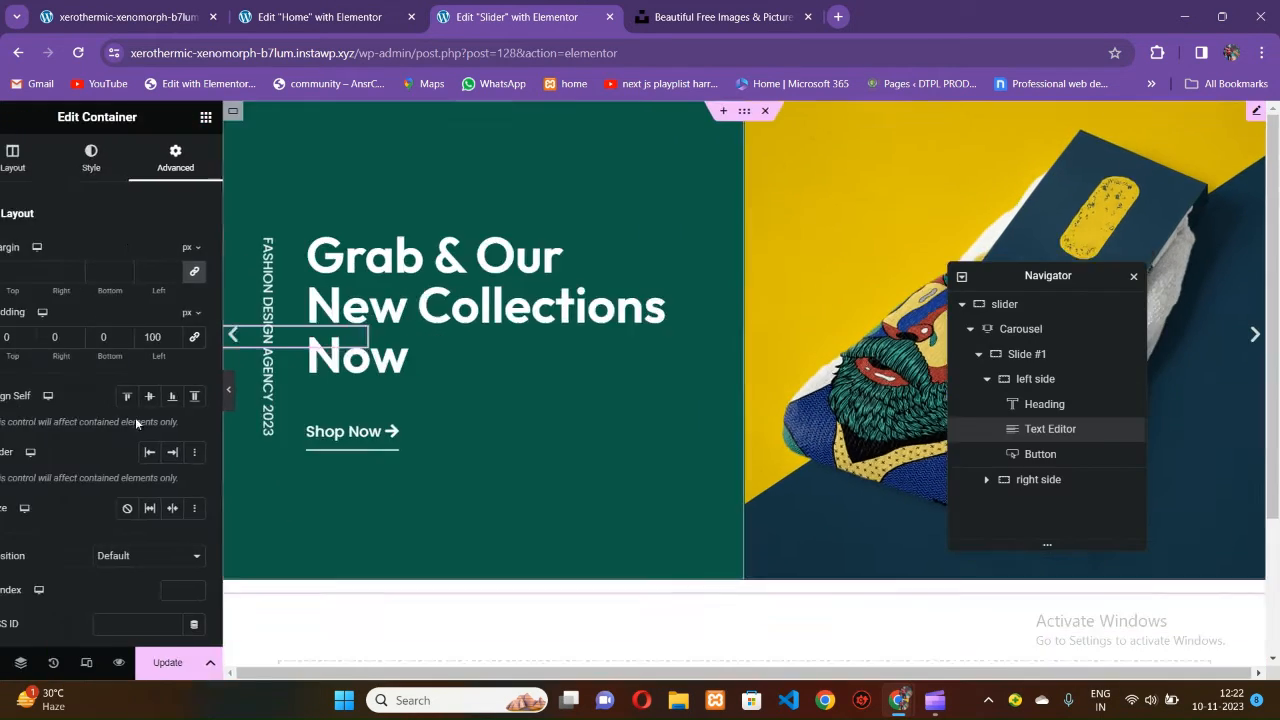
# Shift the vertical tagline downward beside the heading and Shop Now button, checking its placement in the full-width preview.
pyautogui.moveTo(295, 331); pyautogui.dragTo(292, 371)
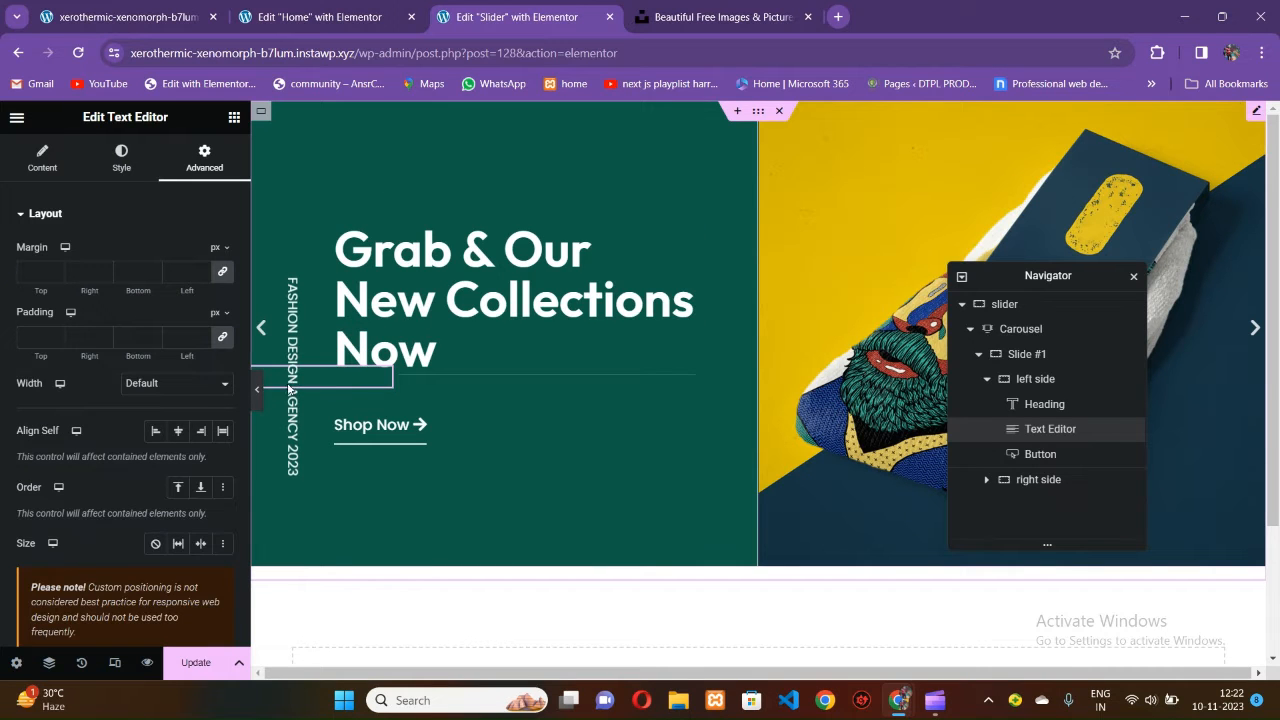
pyautogui.click(277, 397)
pyautogui.click(259, 389)
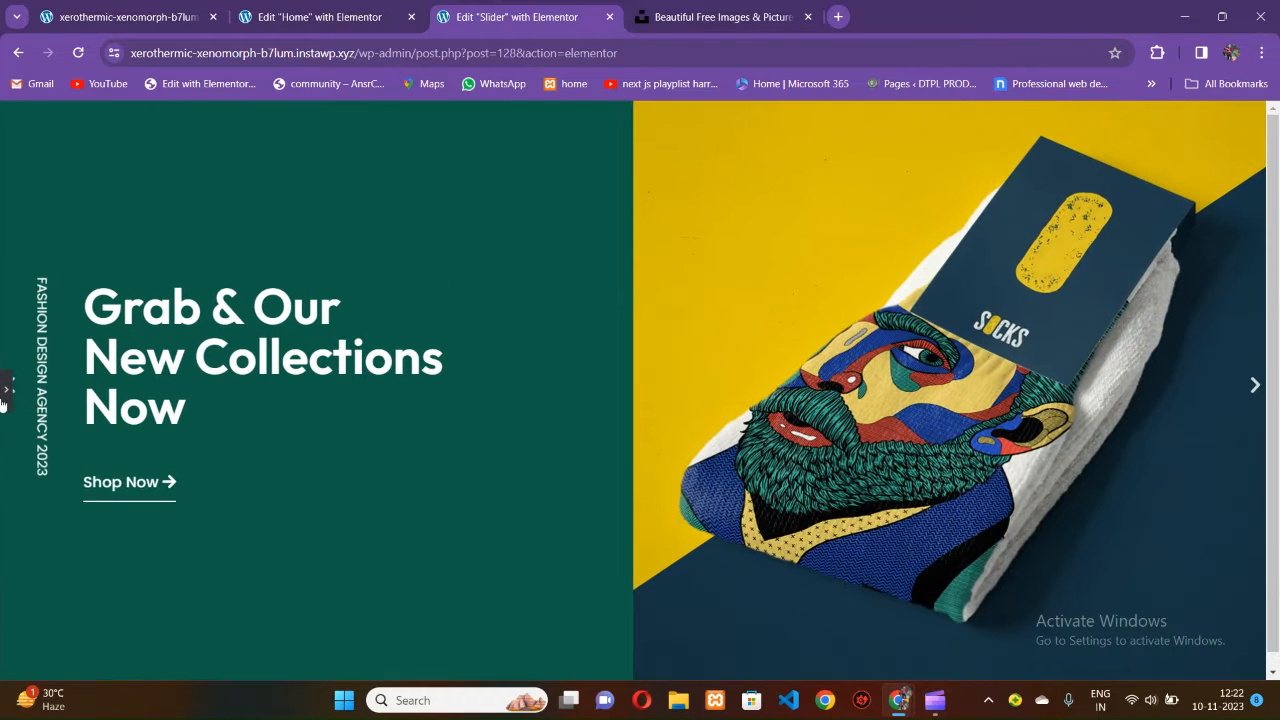
pyautogui.click(5, 393)
pyautogui.click(296, 412)
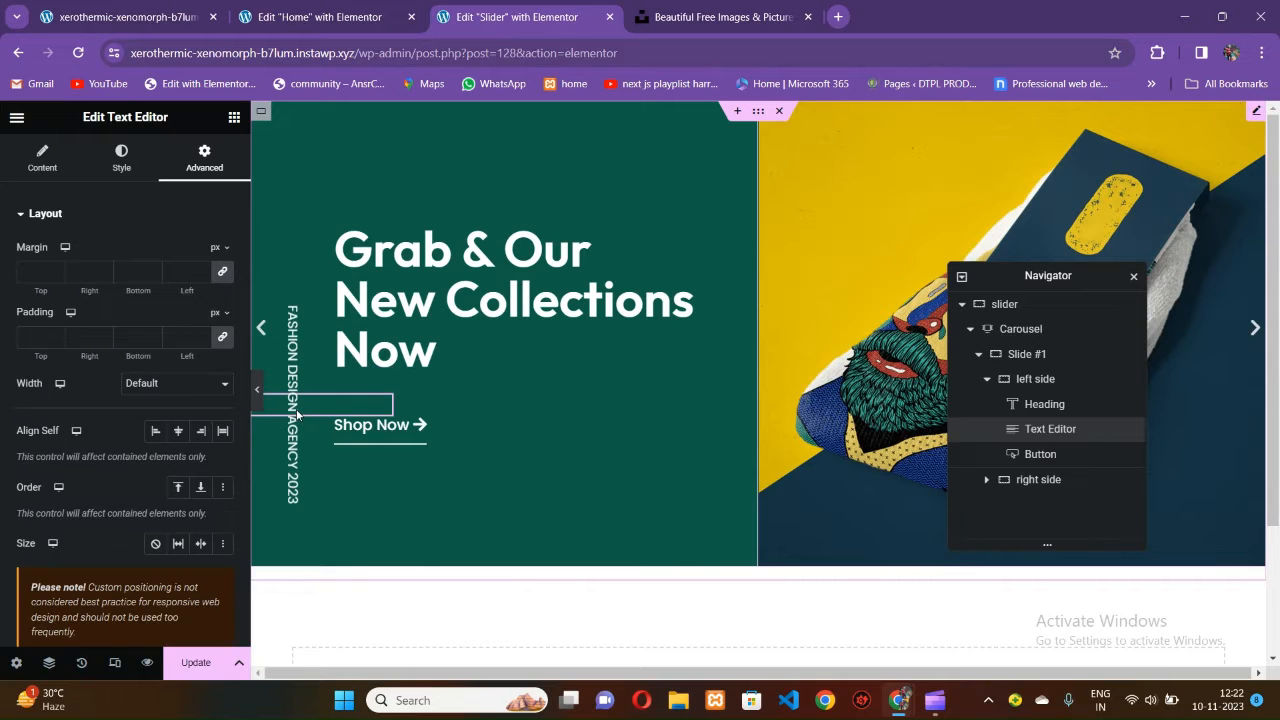
pyautogui.click(270, 403)
pyautogui.click(257, 389)
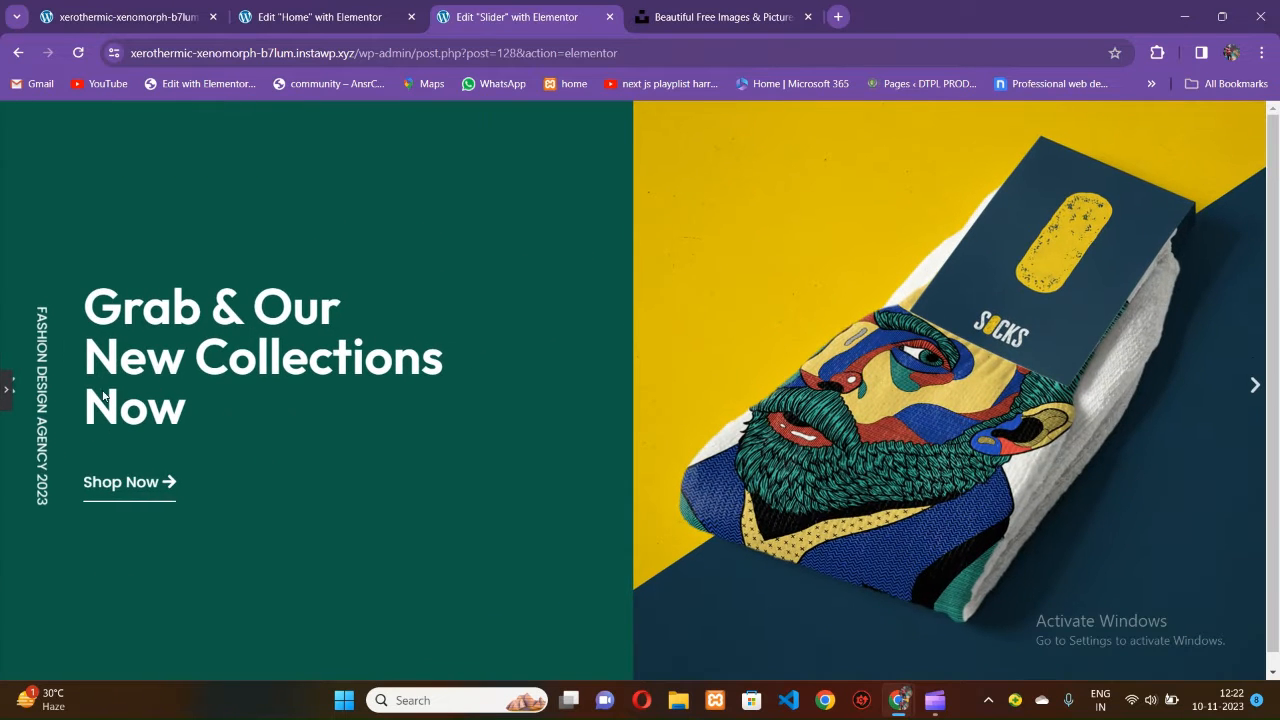
pyautogui.click(5, 390)
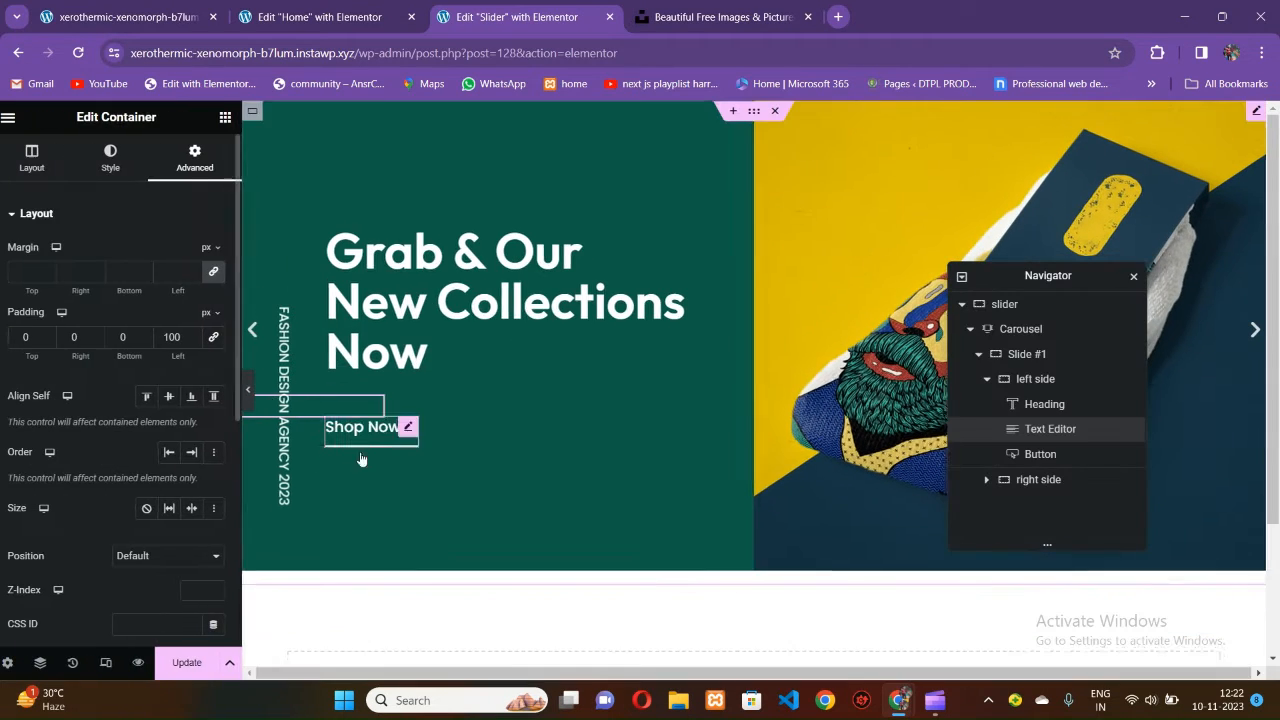
pyautogui.click(119, 158)
pyautogui.scroll(-2, 130, 360)
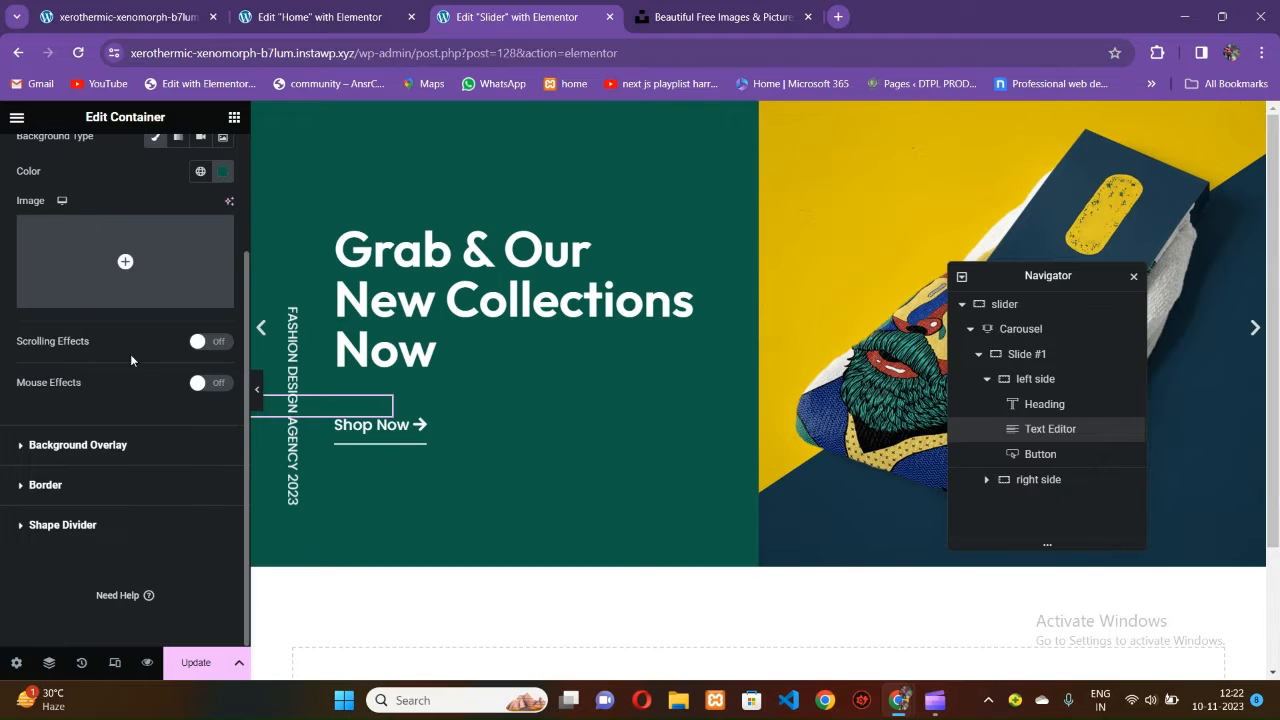
pyautogui.scroll(2, 127, 394)
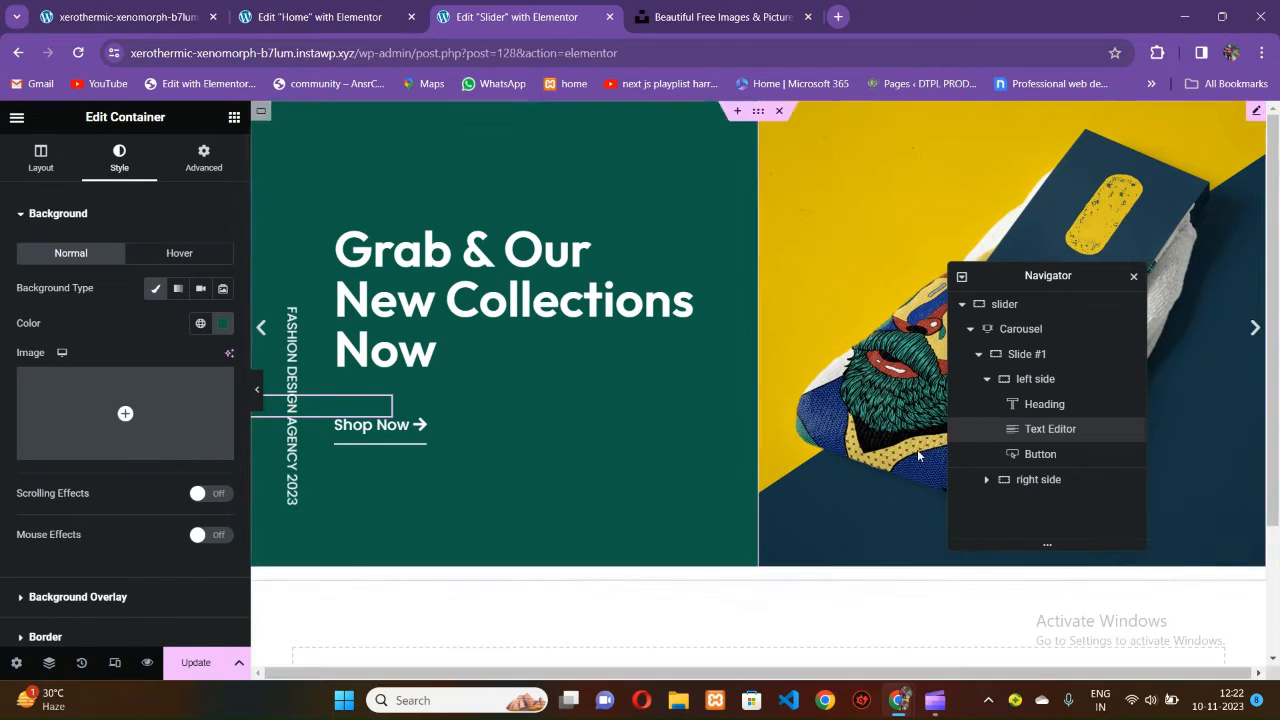
# Set the tagline's letter spacing to 3.4 px and its word spacing to 5 px.
pyautogui.click(1040, 432)
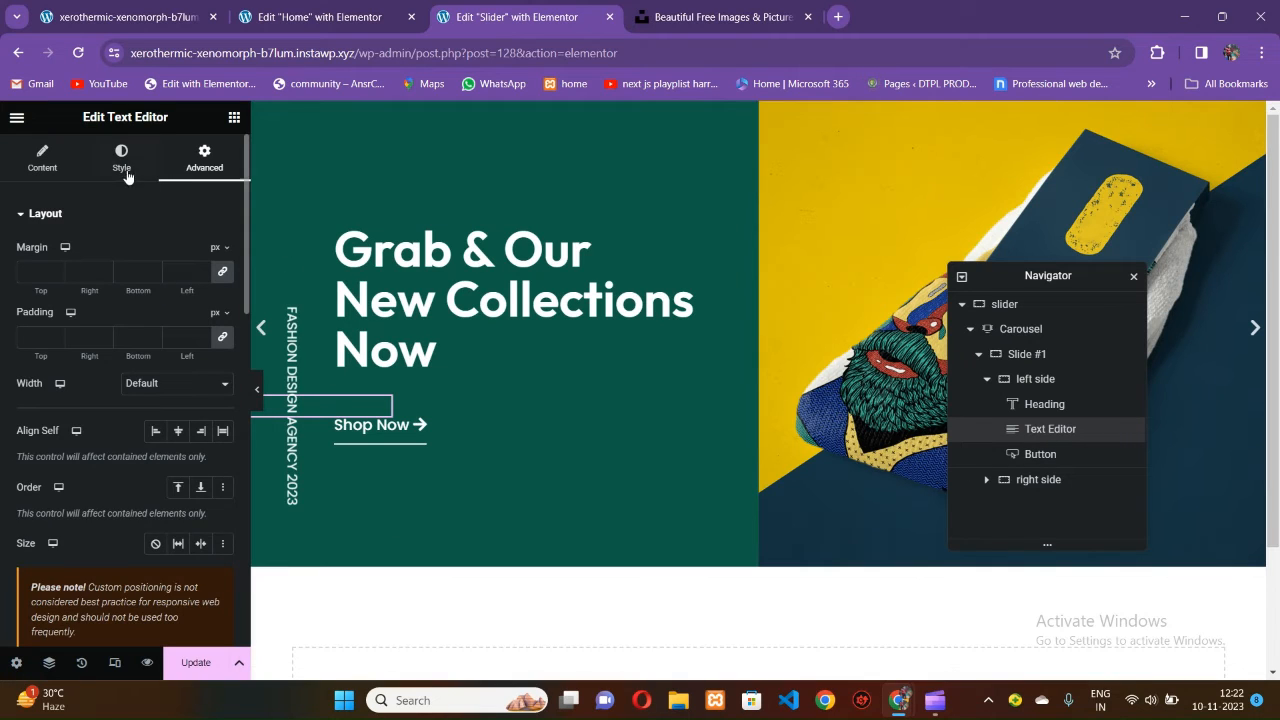
pyautogui.click(121, 158)
pyautogui.click(222, 328)
pyautogui.scroll(-1, 127, 465)
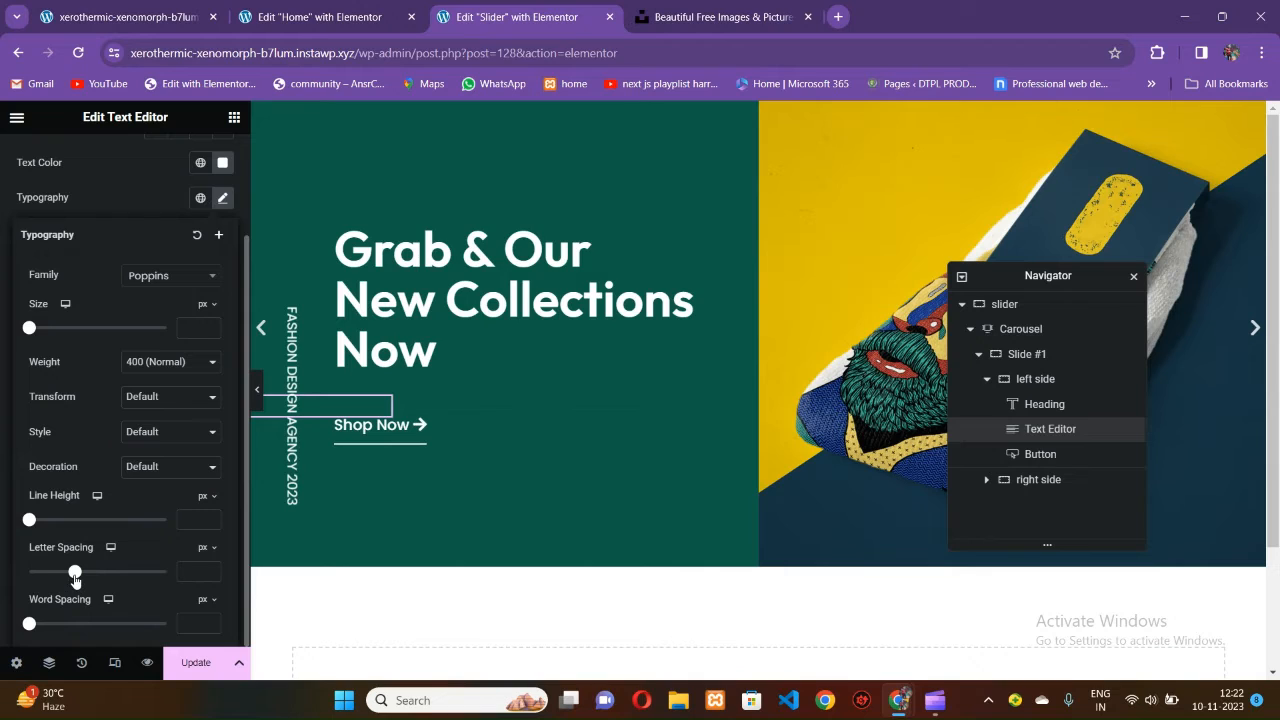
pyautogui.moveTo(75, 578); pyautogui.dragTo(106, 580)
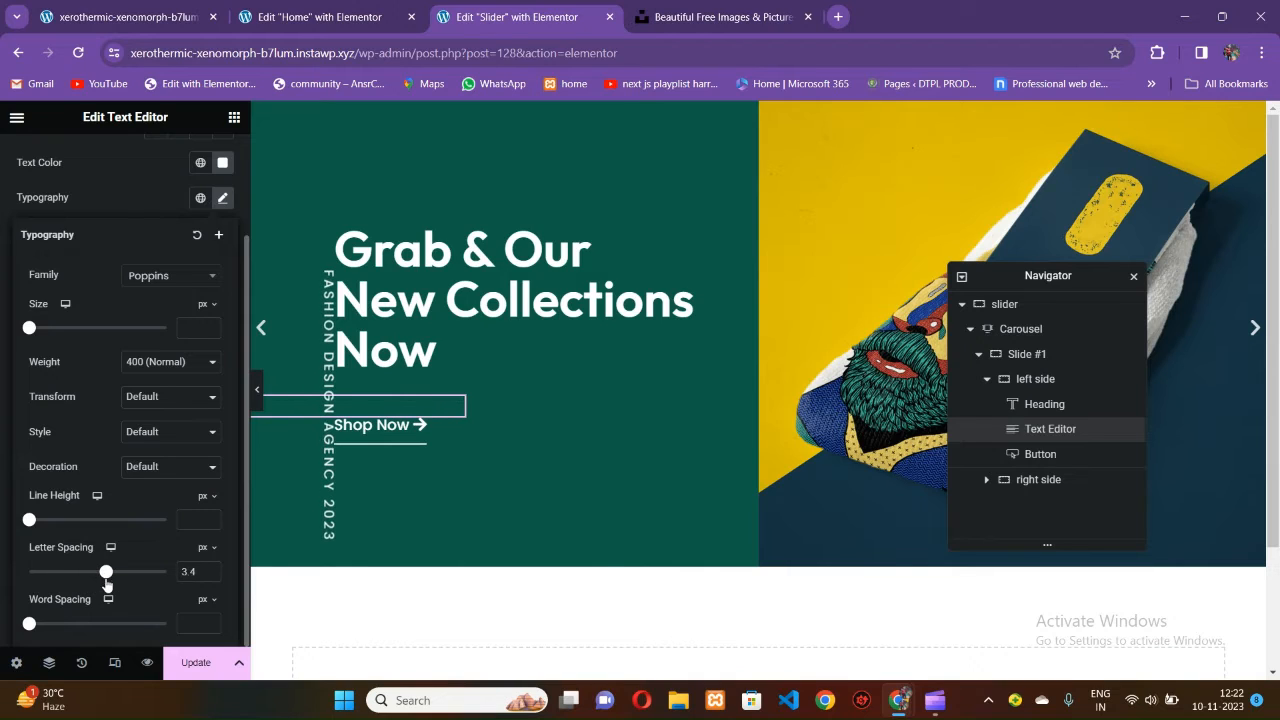
pyautogui.moveTo(32, 625); pyautogui.dragTo(38, 626)
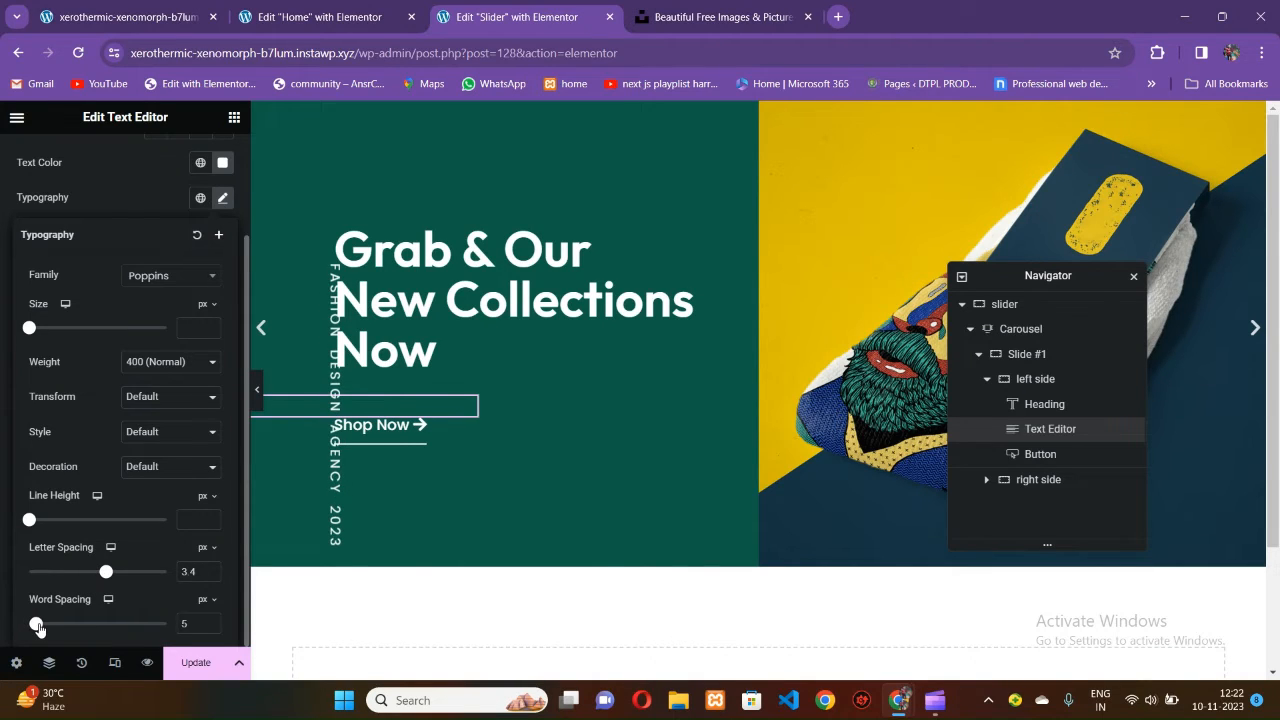
# Move the spaced-out tagline left and up so it clears the heading, and preview the slide at full width.
pyautogui.click(257, 389)
pyautogui.click(7, 388)
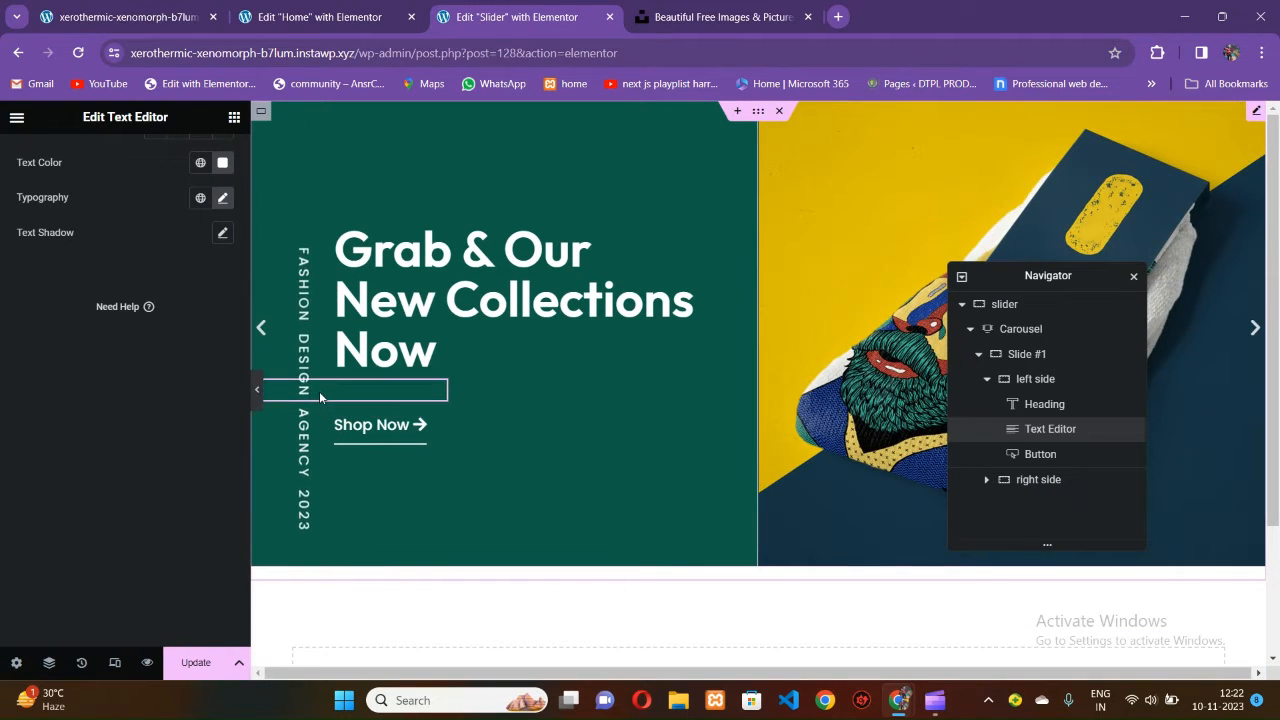
pyautogui.click(255, 427)
pyautogui.click(257, 389)
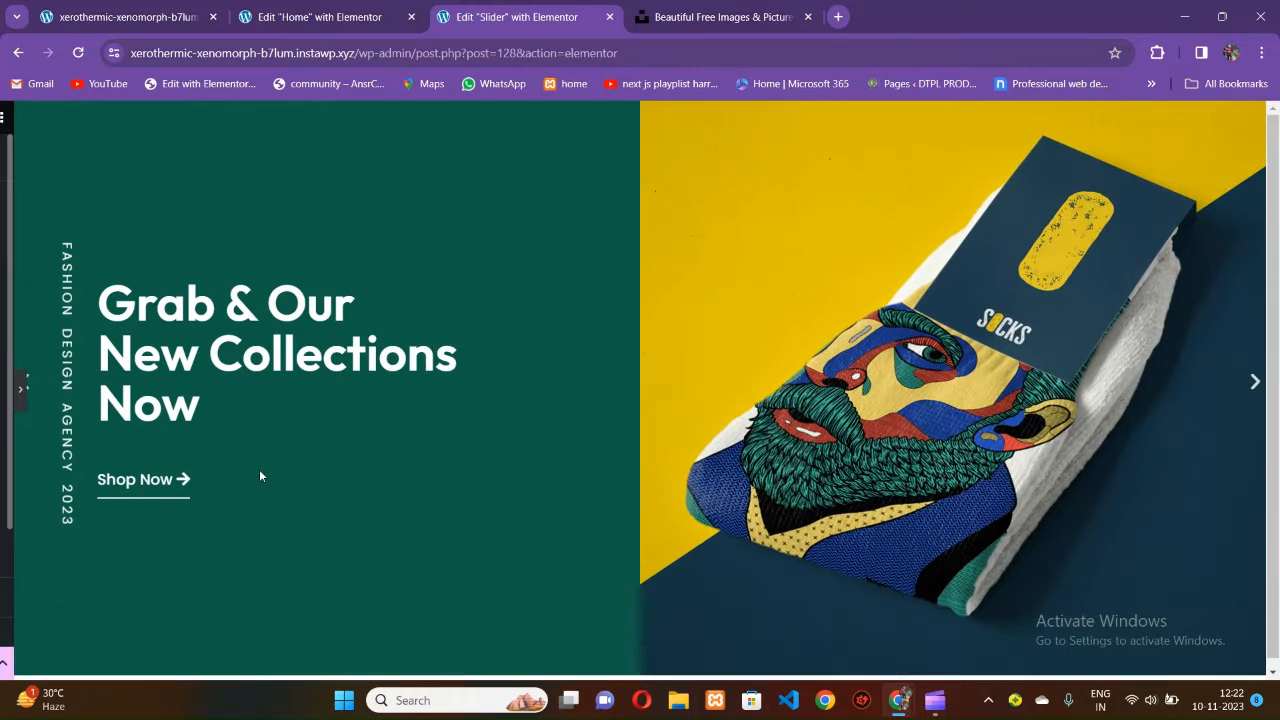
pyautogui.click(8, 388)
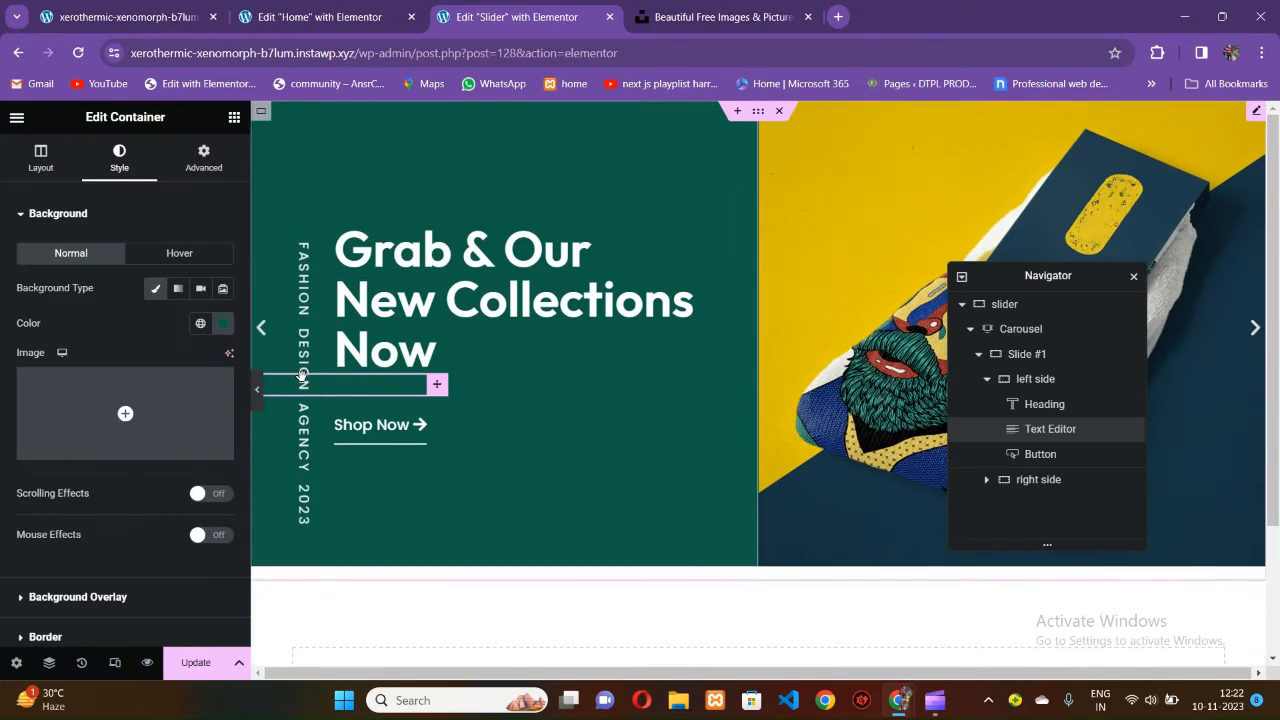
# Fine-tune the tagline's position between the slide's left edge and the heading, checking it in the full-width preview.
pyautogui.click(291, 378)
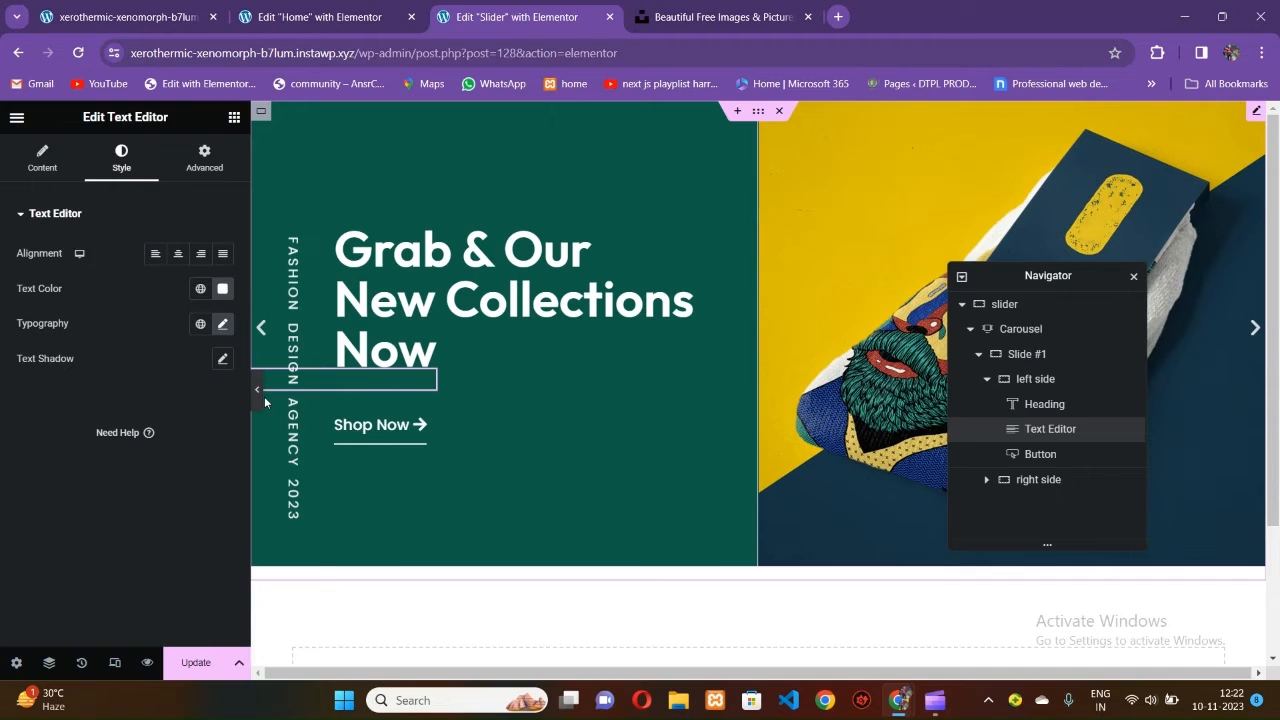
pyautogui.click(262, 398)
pyautogui.click(6, 388)
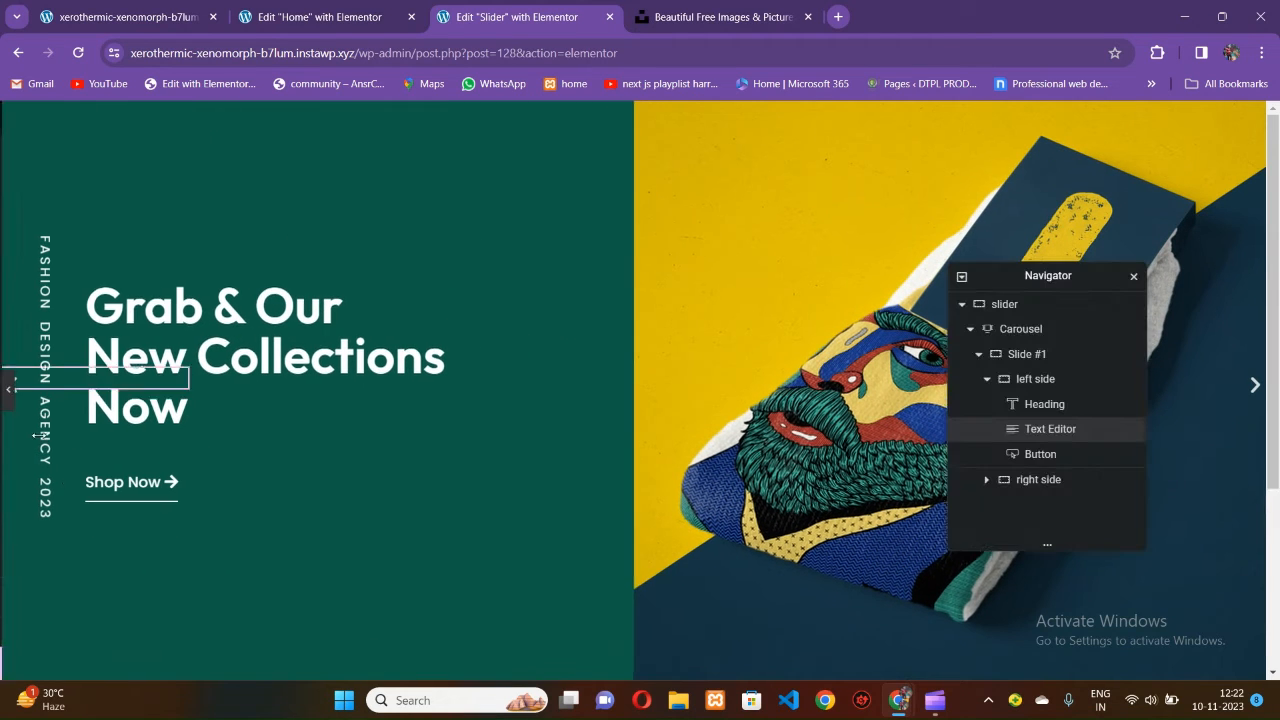
pyautogui.click(296, 395)
pyautogui.moveTo(296, 395); pyautogui.dragTo(291, 396)
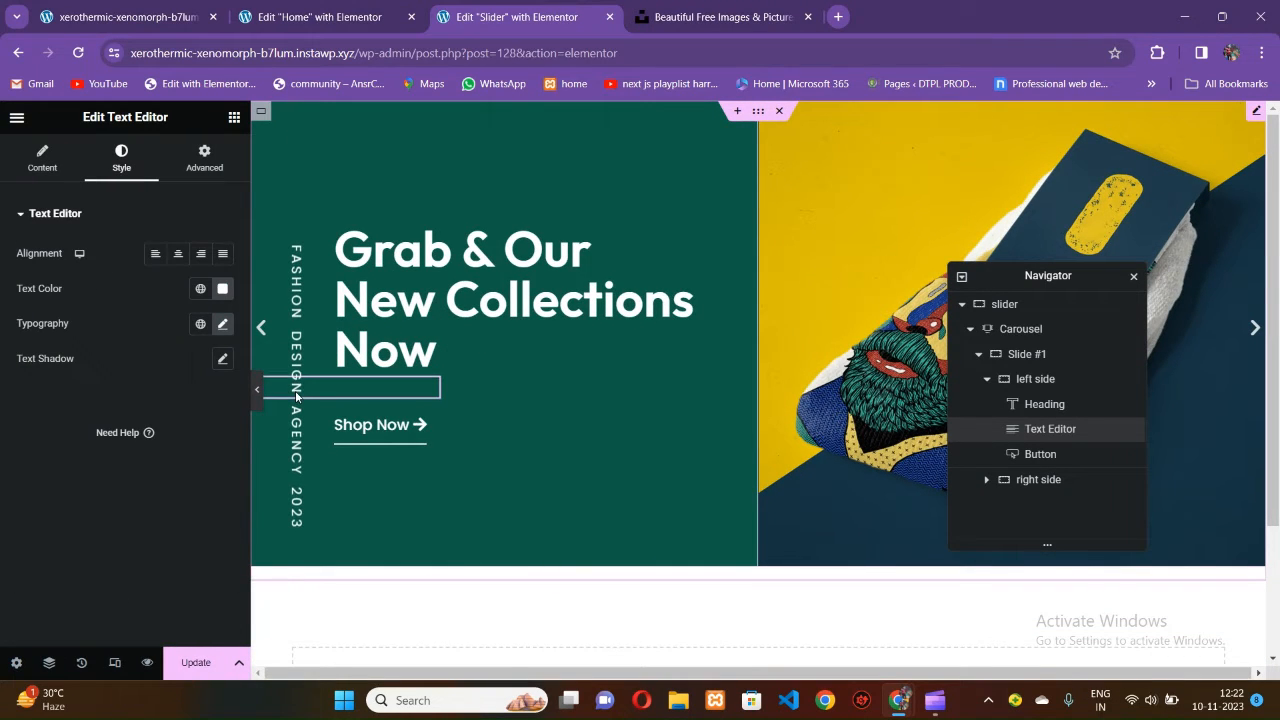
pyautogui.click(262, 396)
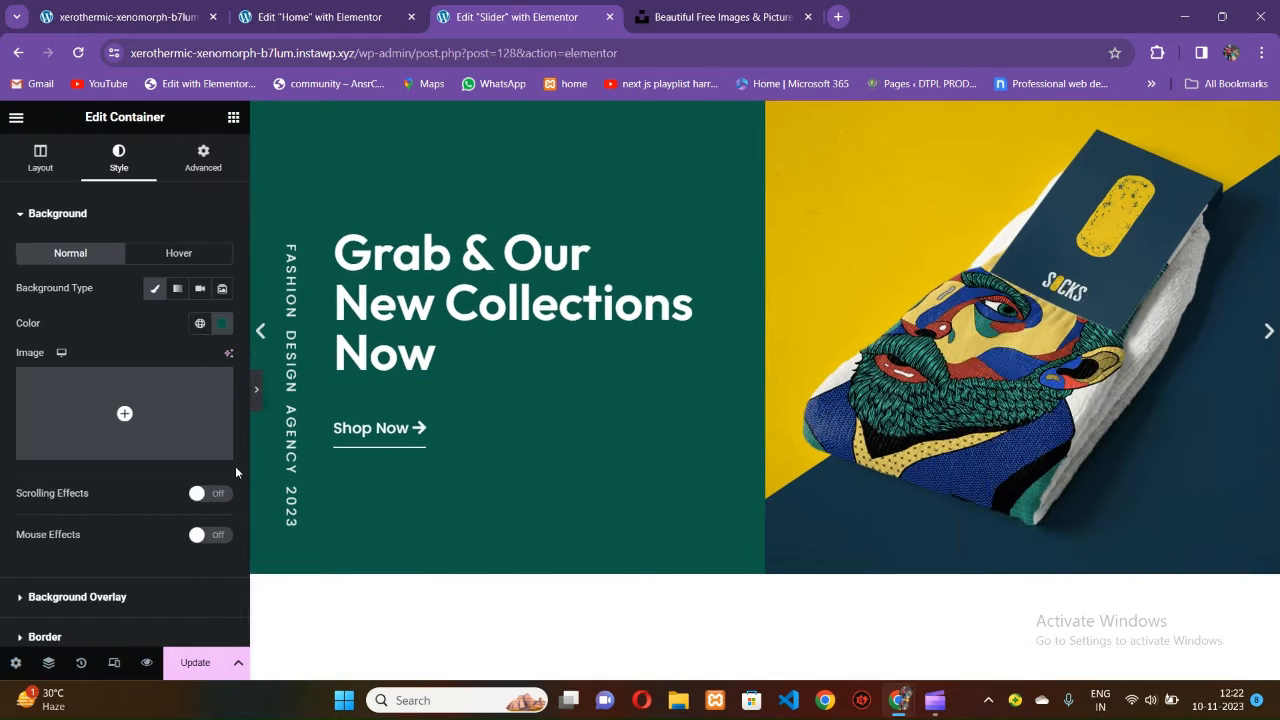
pyautogui.click(4, 392)
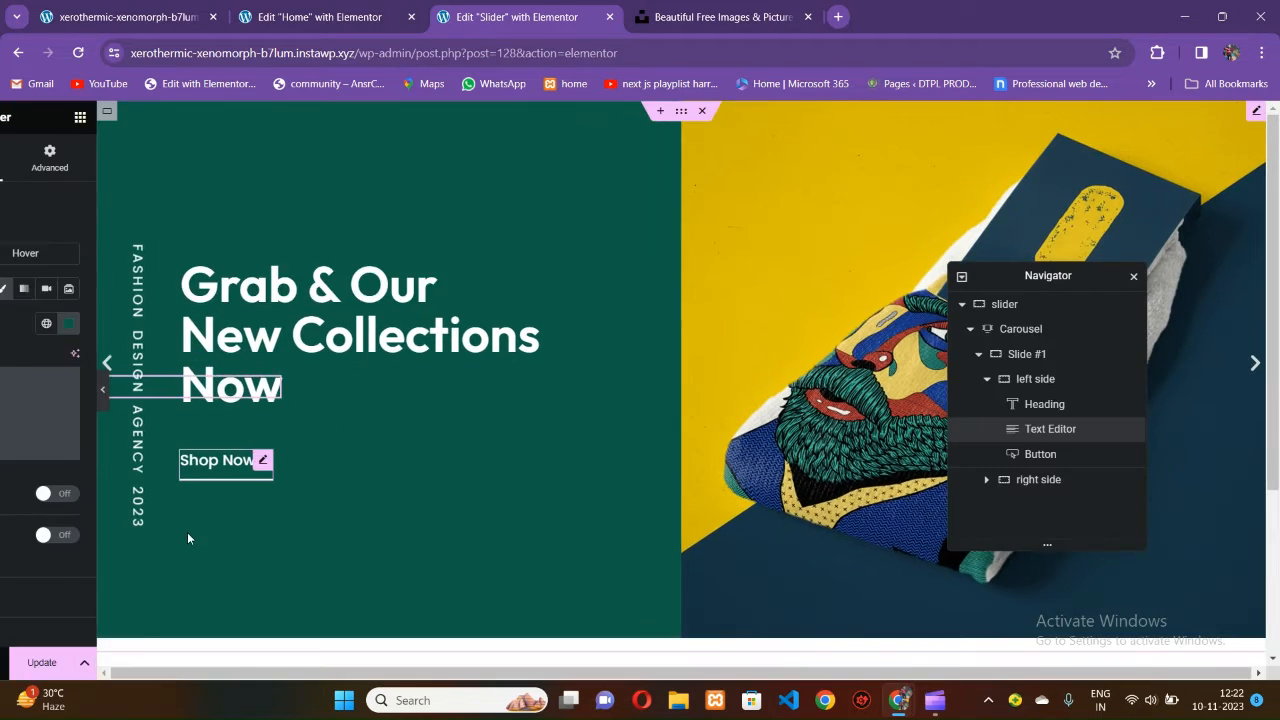
# Set the left side container's left padding to 130 px and check the slide in the full-width preview.
pyautogui.click(1045, 383)
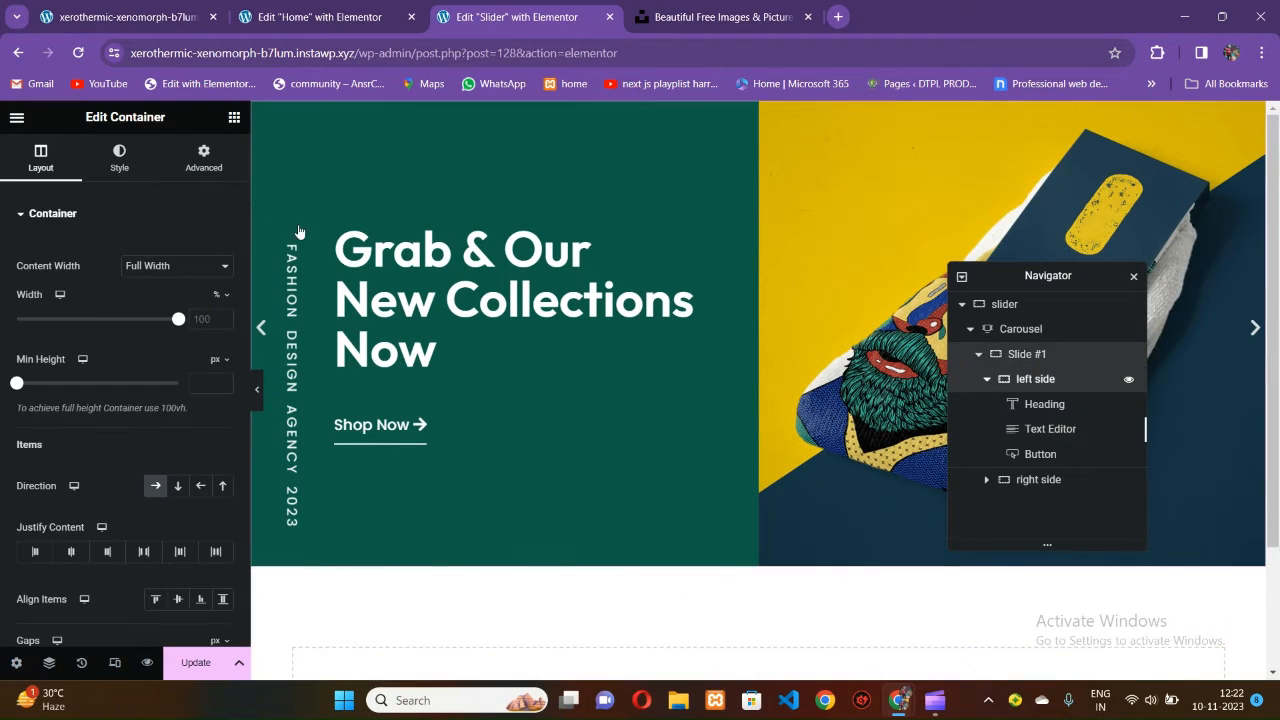
pyautogui.click(119, 158)
pyautogui.click(203, 158)
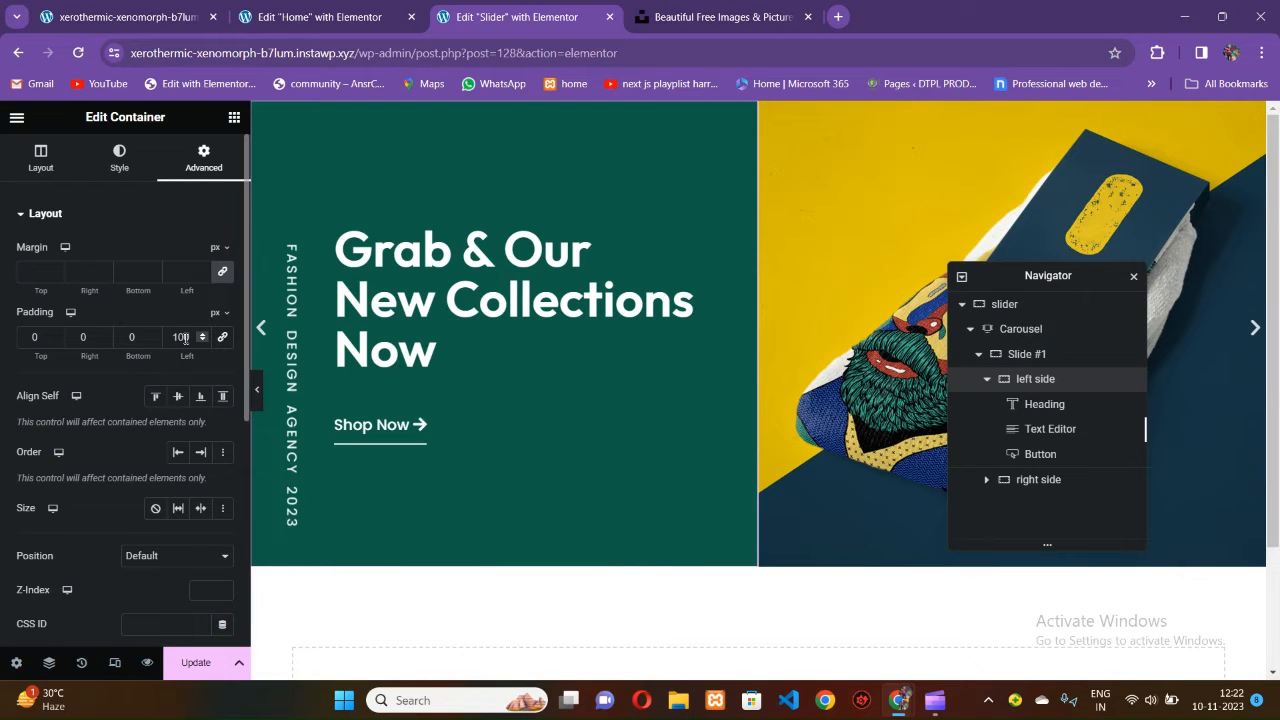
pyautogui.press('BackSpace')
pyautogui.write('3')
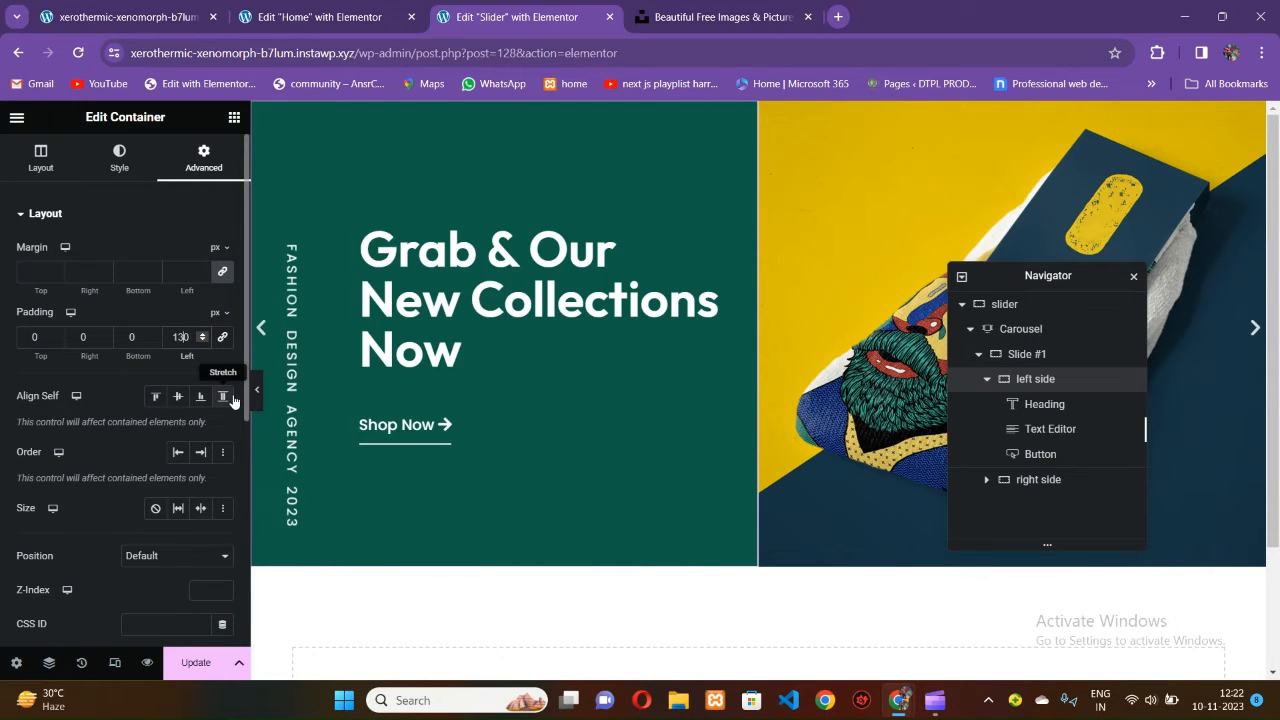
pyautogui.click(257, 392)
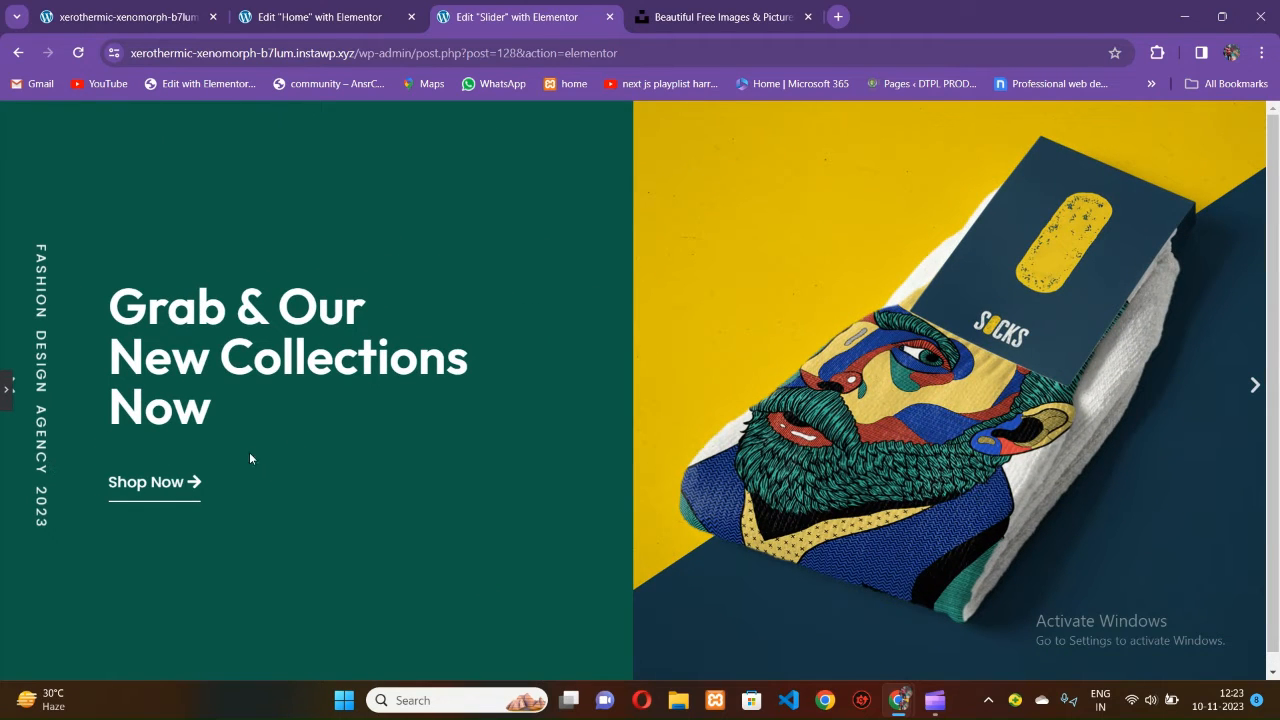
pyautogui.click(4, 387)
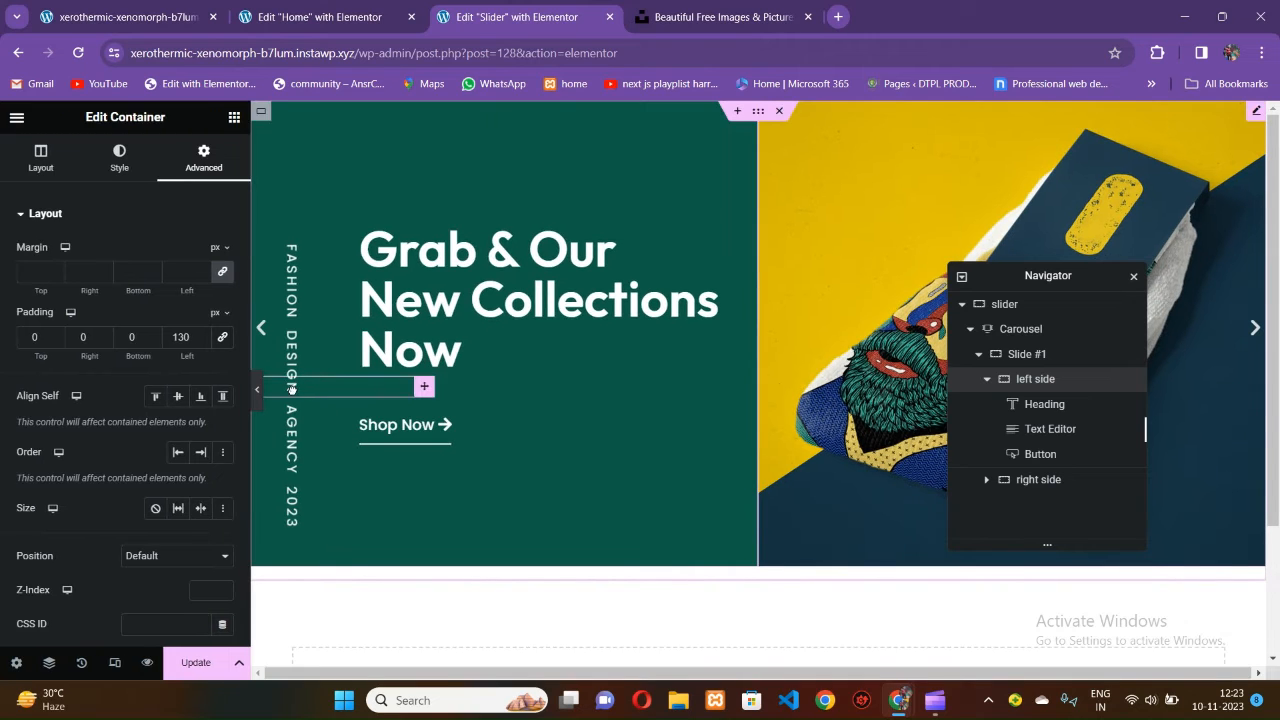
# Nudge the vertical tagline slightly downward beside the heading, checking its placement in the full-width preview.
pyautogui.click(292, 390)
pyautogui.click(268, 402)
pyautogui.click(257, 390)
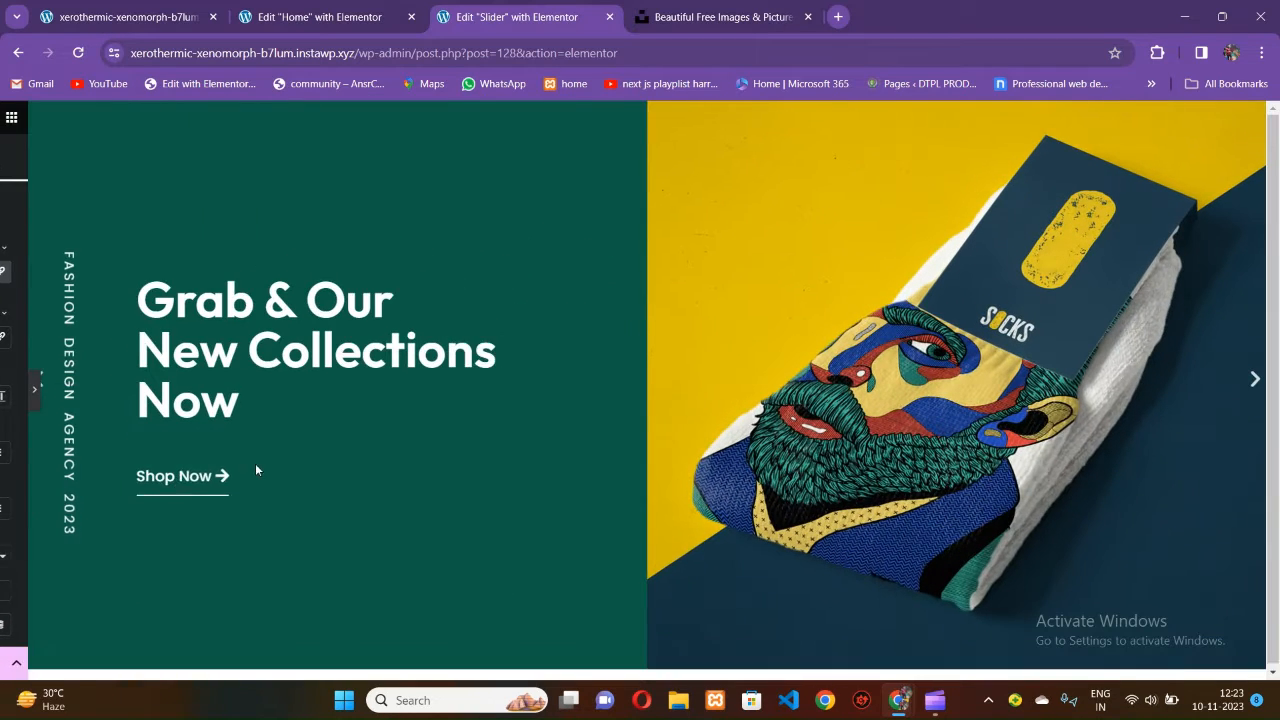
pyautogui.click(4, 390)
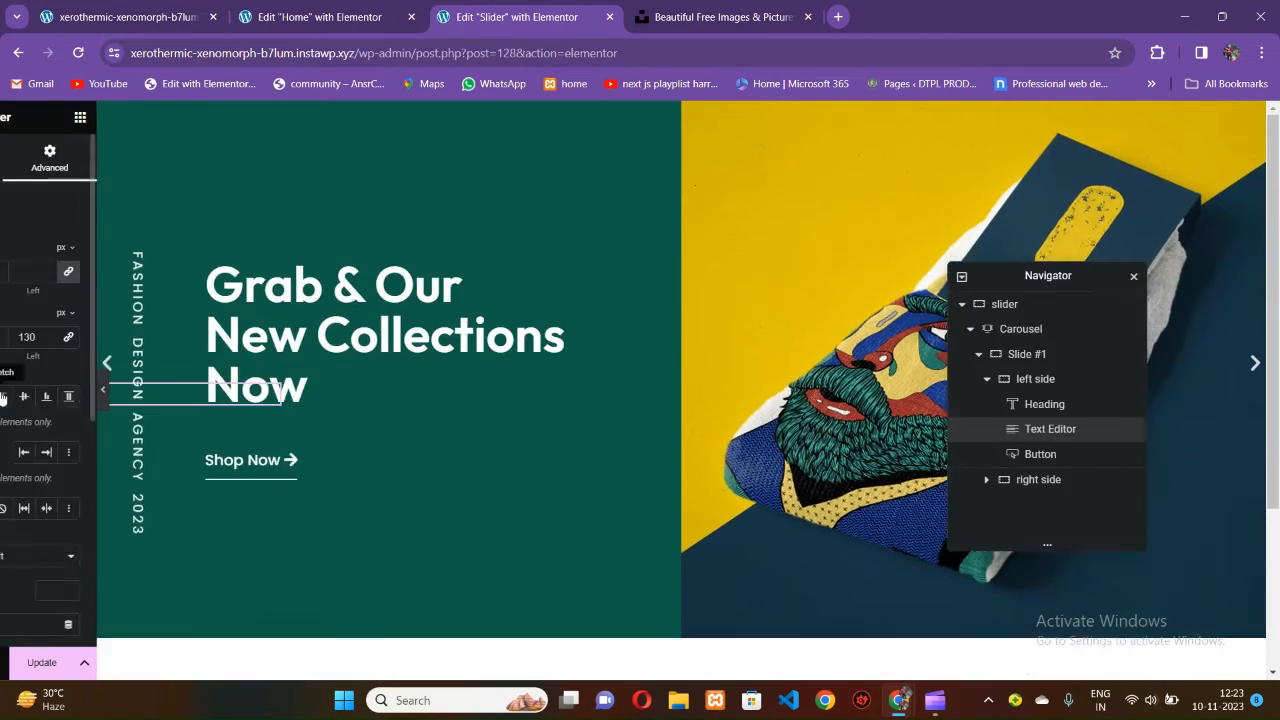
pyautogui.click(296, 403)
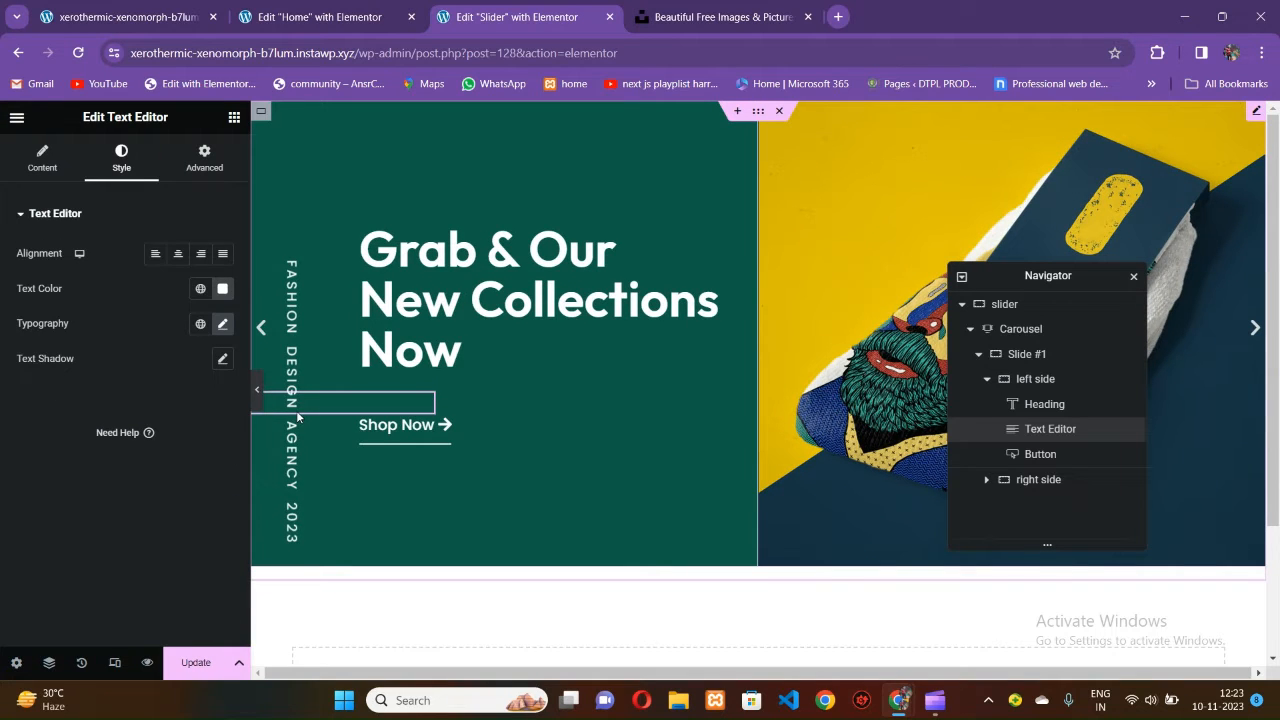
pyautogui.click(296, 410)
# Try a 65 px font size on the Grab & Our New Collections Now heading and preview the slide at full width.
pyautogui.click(390, 365)
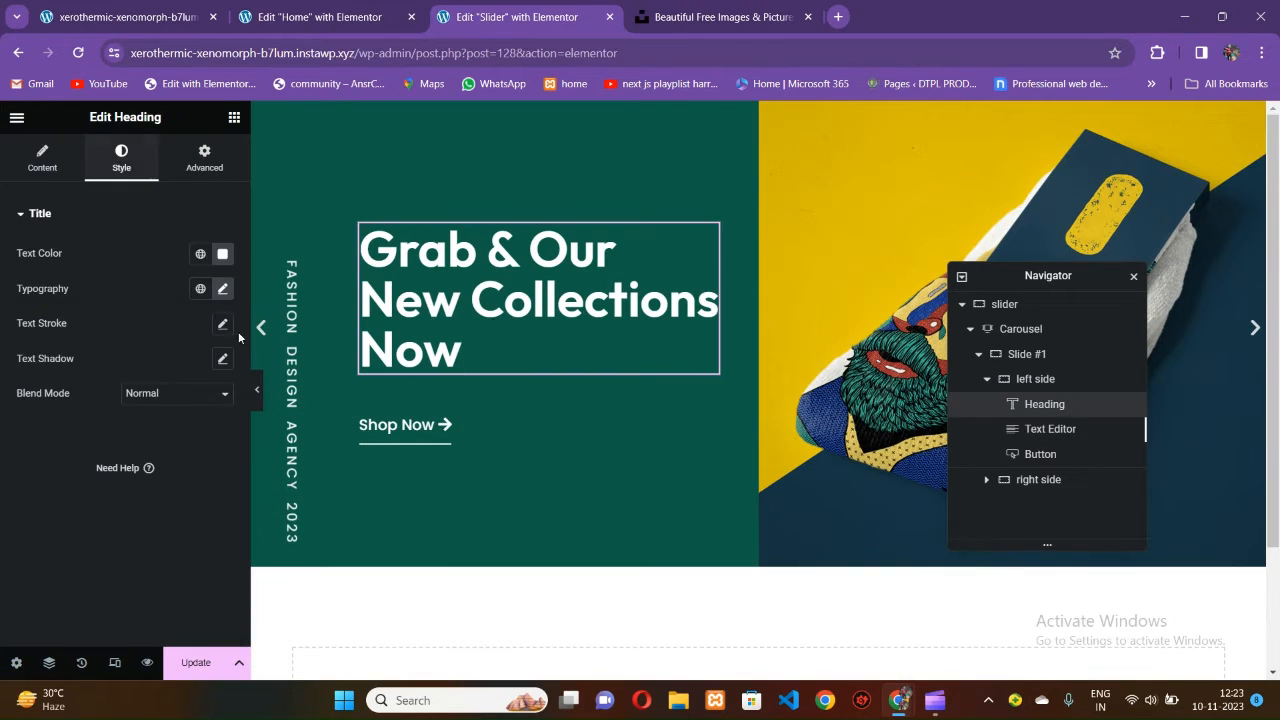
pyautogui.click(222, 288)
pyautogui.click(199, 421)
pyautogui.press('BackSpace')
pyautogui.write('5')
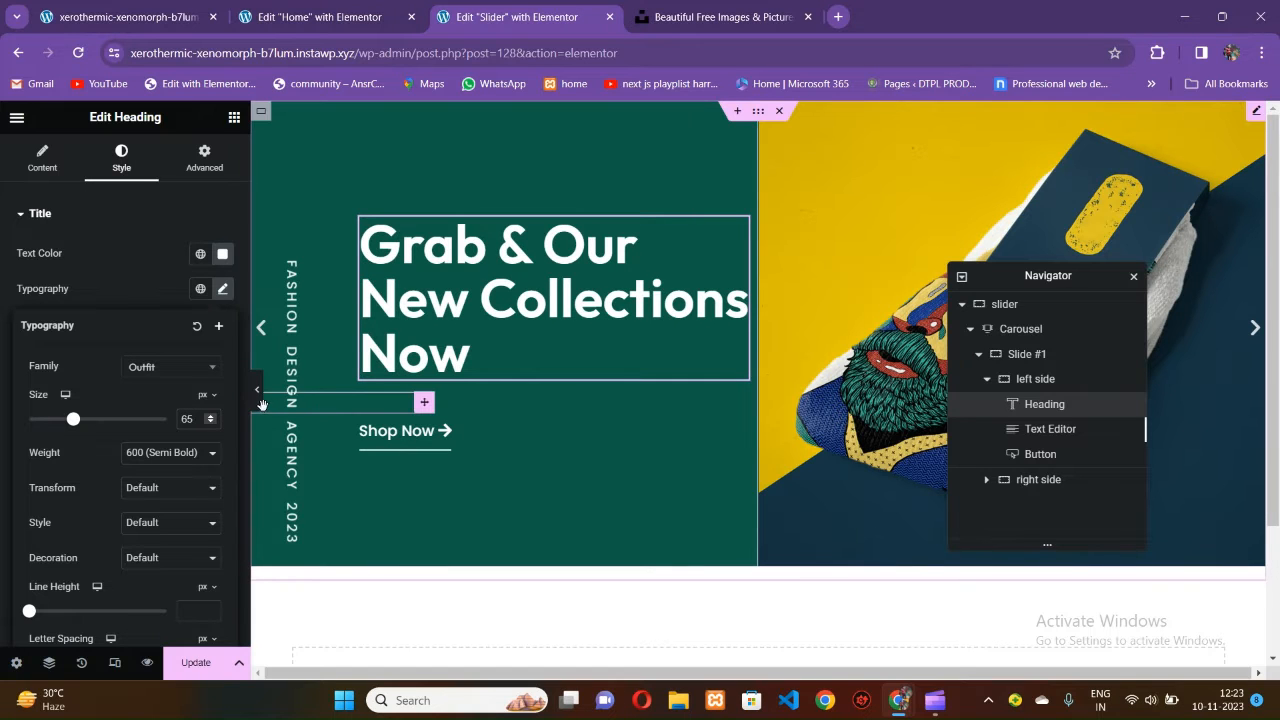
pyautogui.click(257, 391)
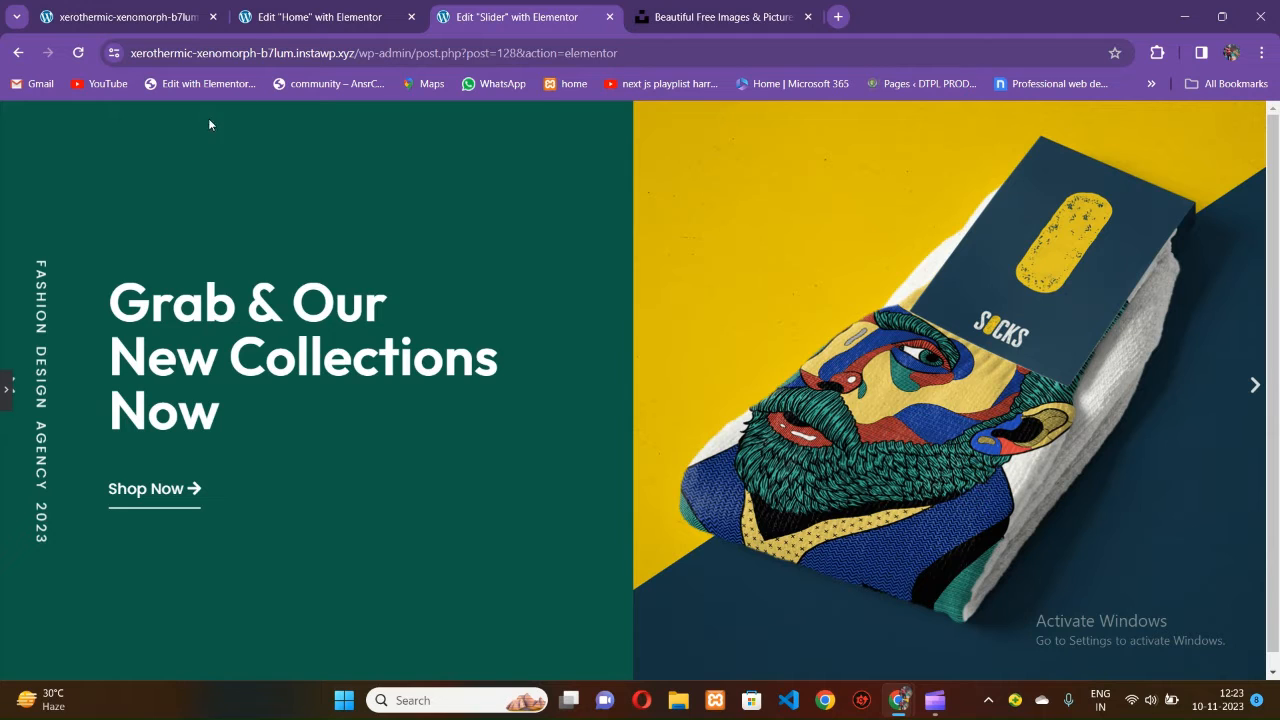
pyautogui.click(196, 24)
pyautogui.click(560, 17)
pyautogui.click(5, 388)
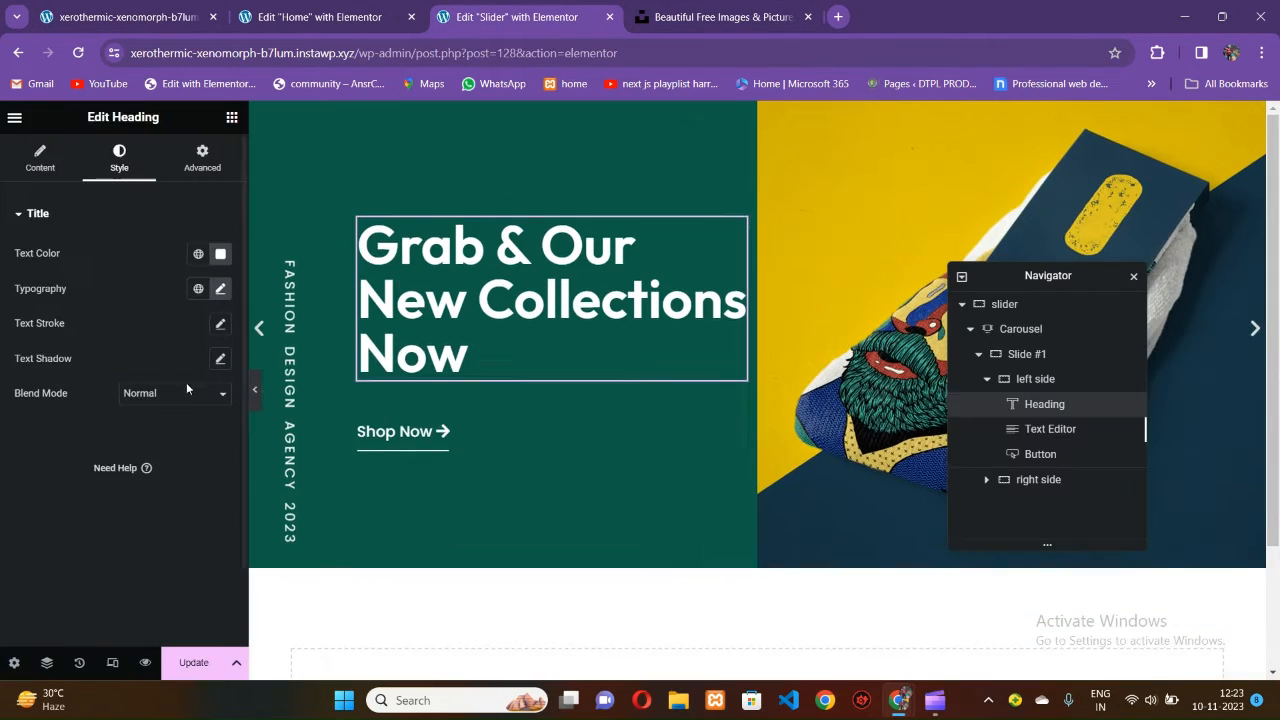
# Set the heading's font size to 70 px and check it in the full-width preview.
pyautogui.click(222, 288)
pyautogui.write('70')
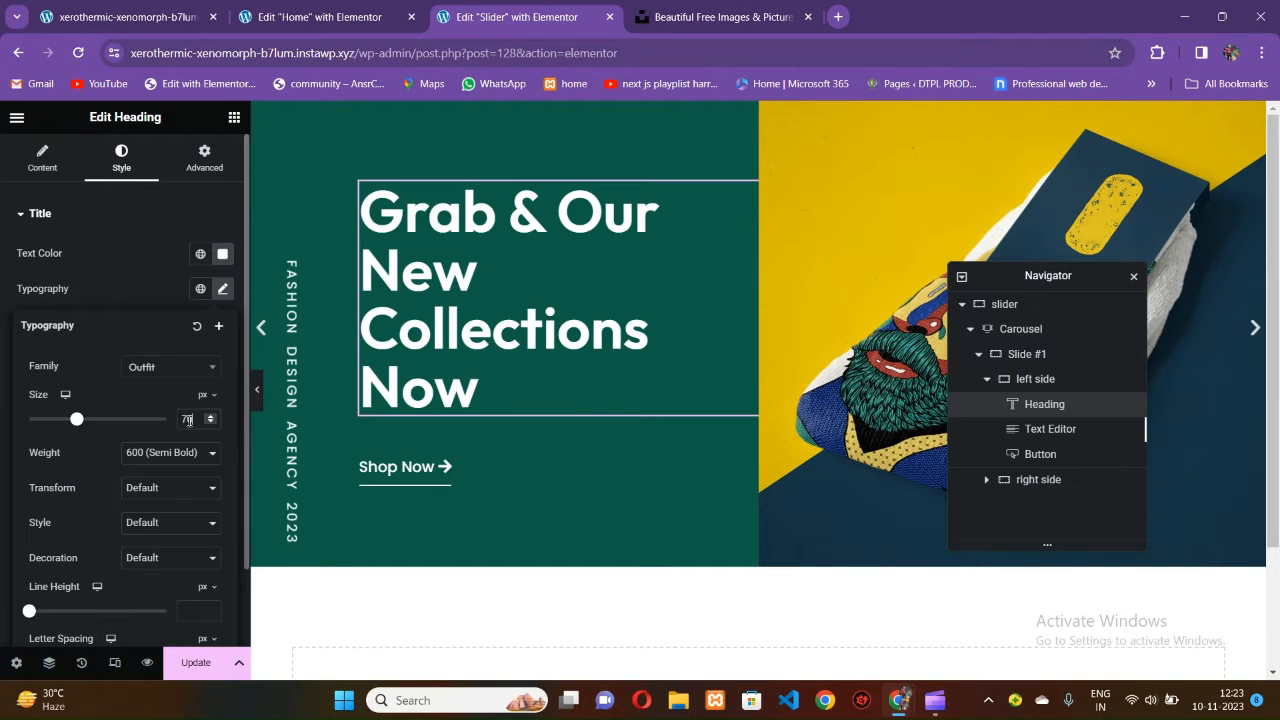
pyautogui.click(259, 398)
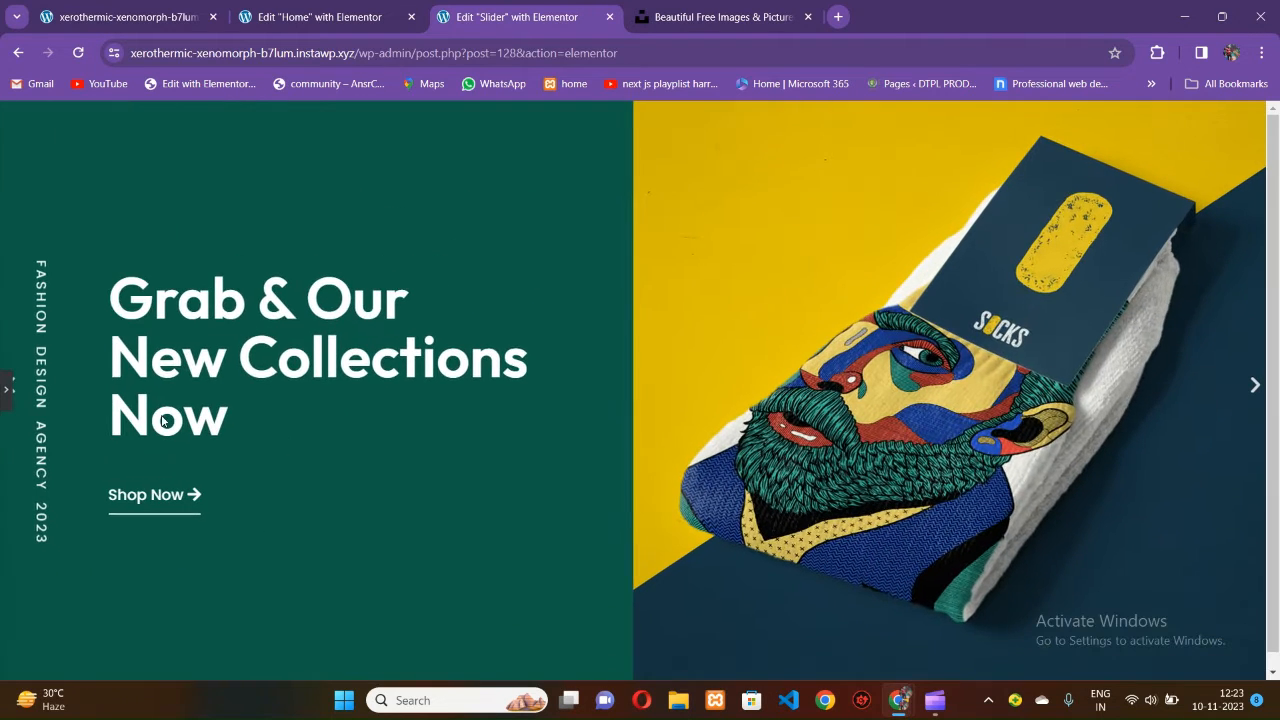
pyautogui.click(6, 388)
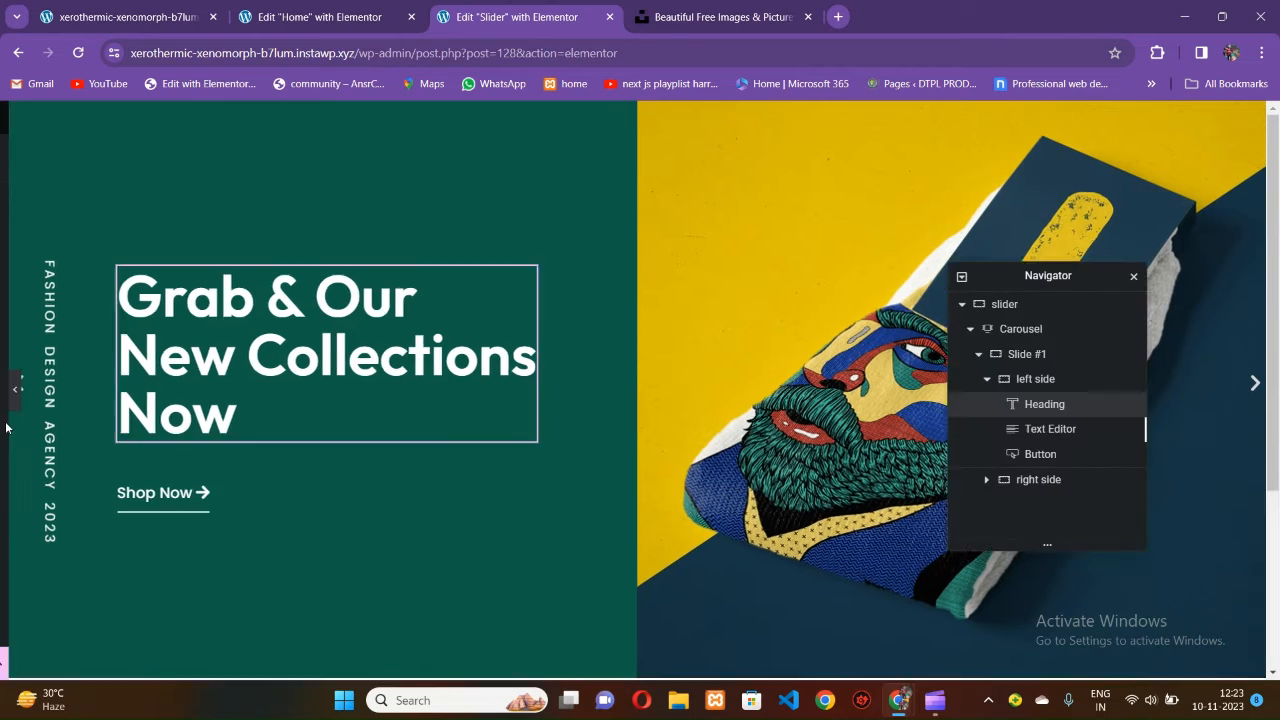
# Set the Shop Now button's hover text color to light grey #B6B5B5 and test it on the slide.
pyautogui.click(425, 482)
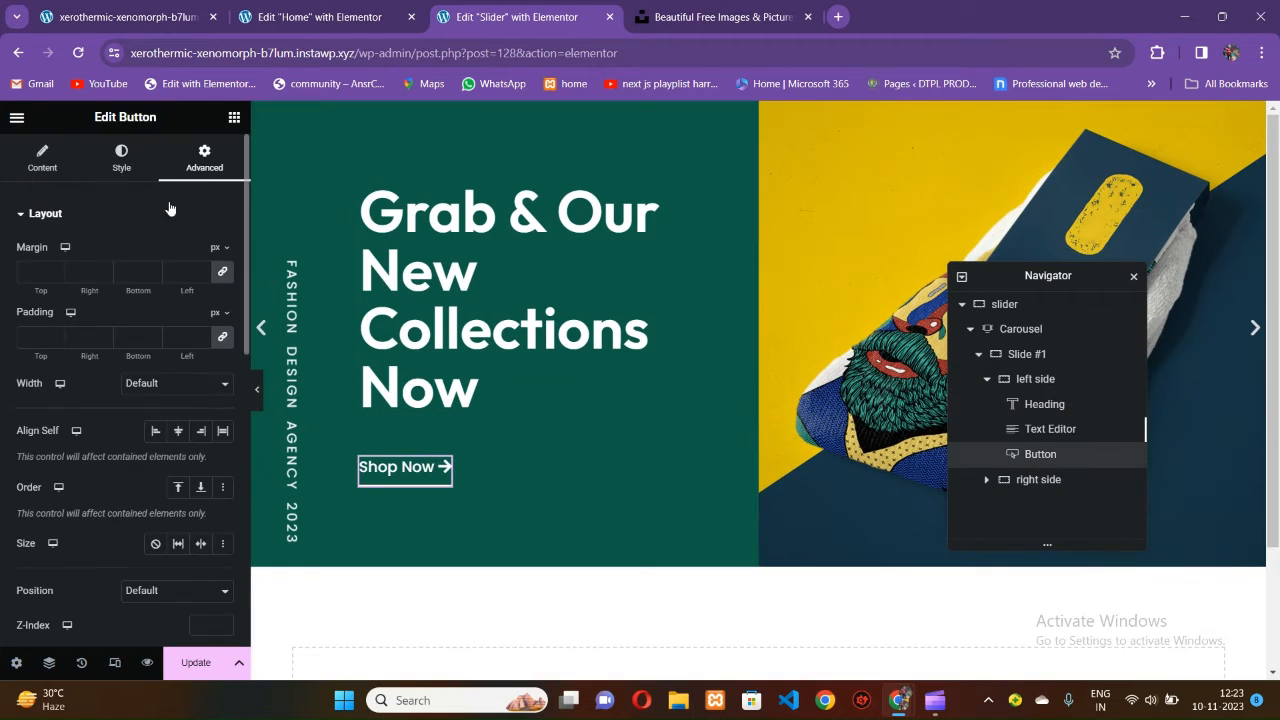
pyautogui.click(121, 160)
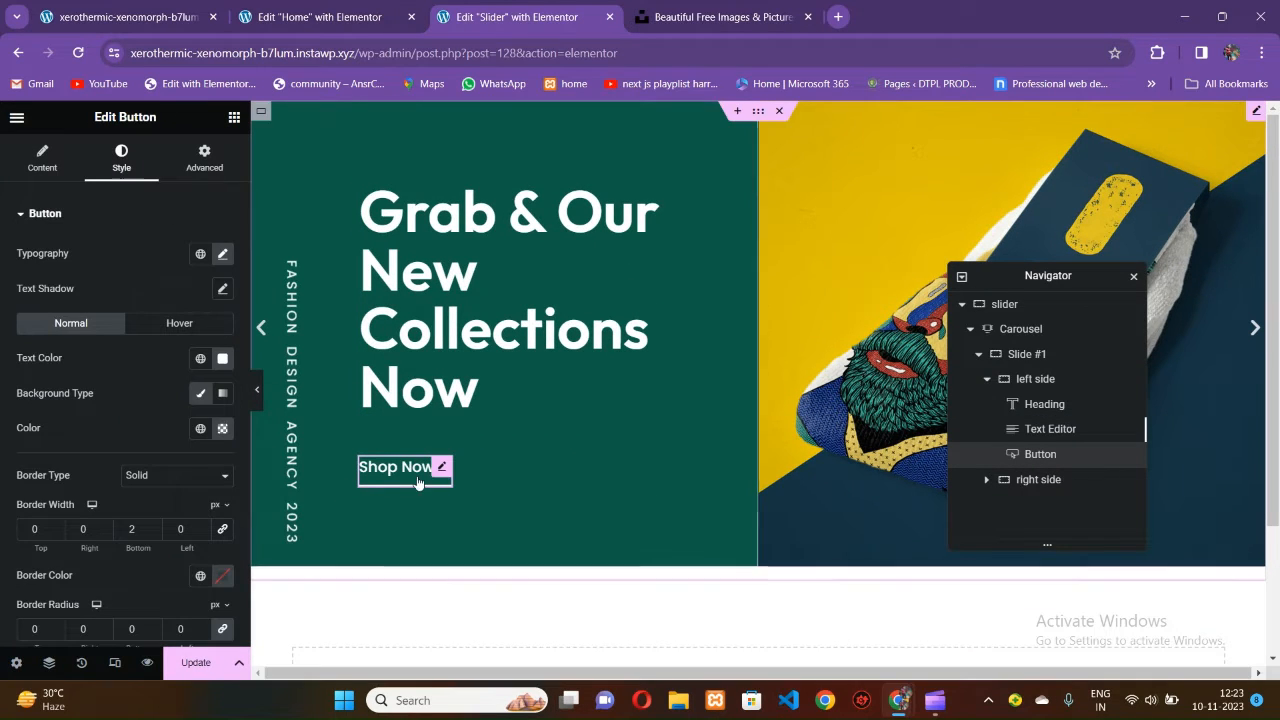
pyautogui.click(172, 323)
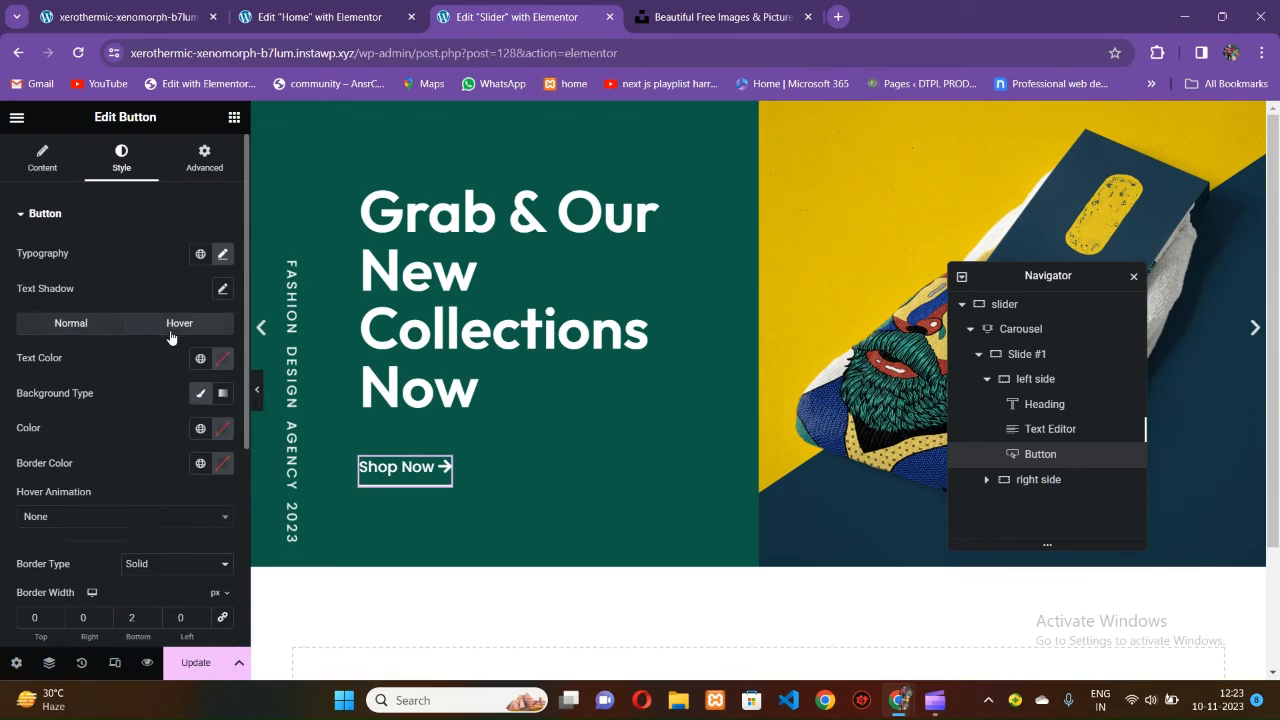
pyautogui.scroll(-3, 107, 422)
pyautogui.scroll(2, 57, 313)
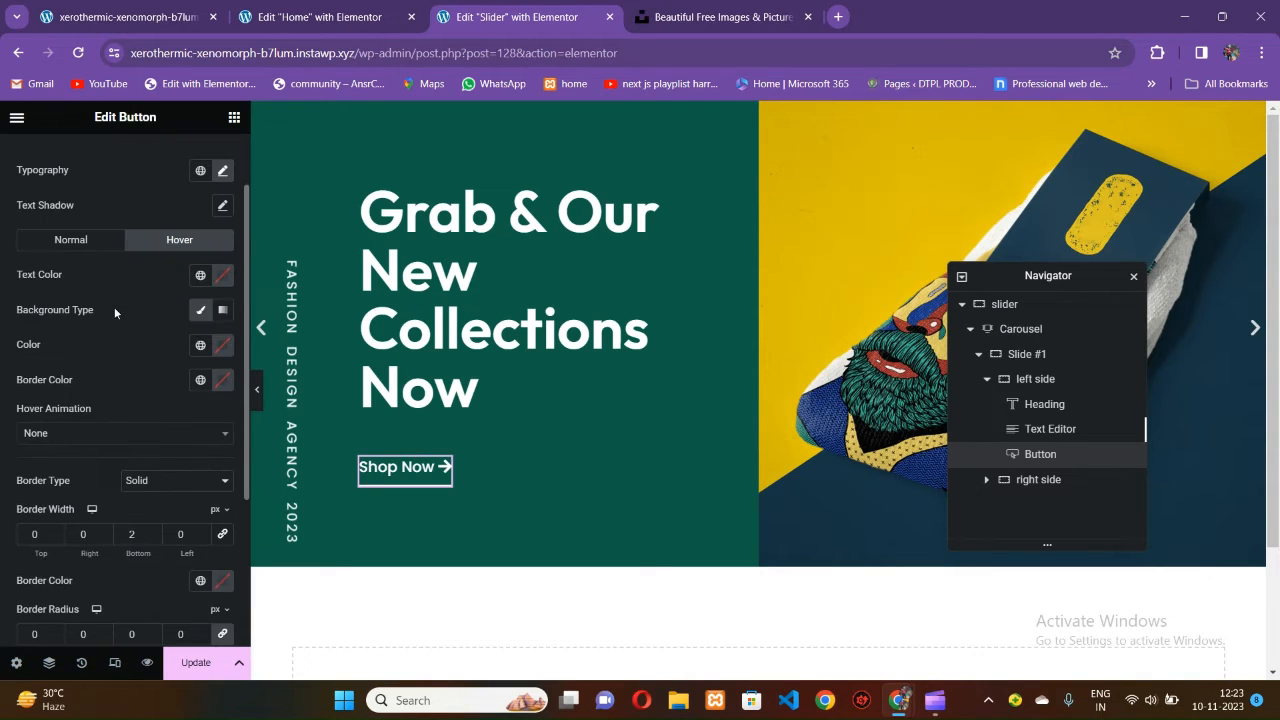
pyautogui.click(222, 276)
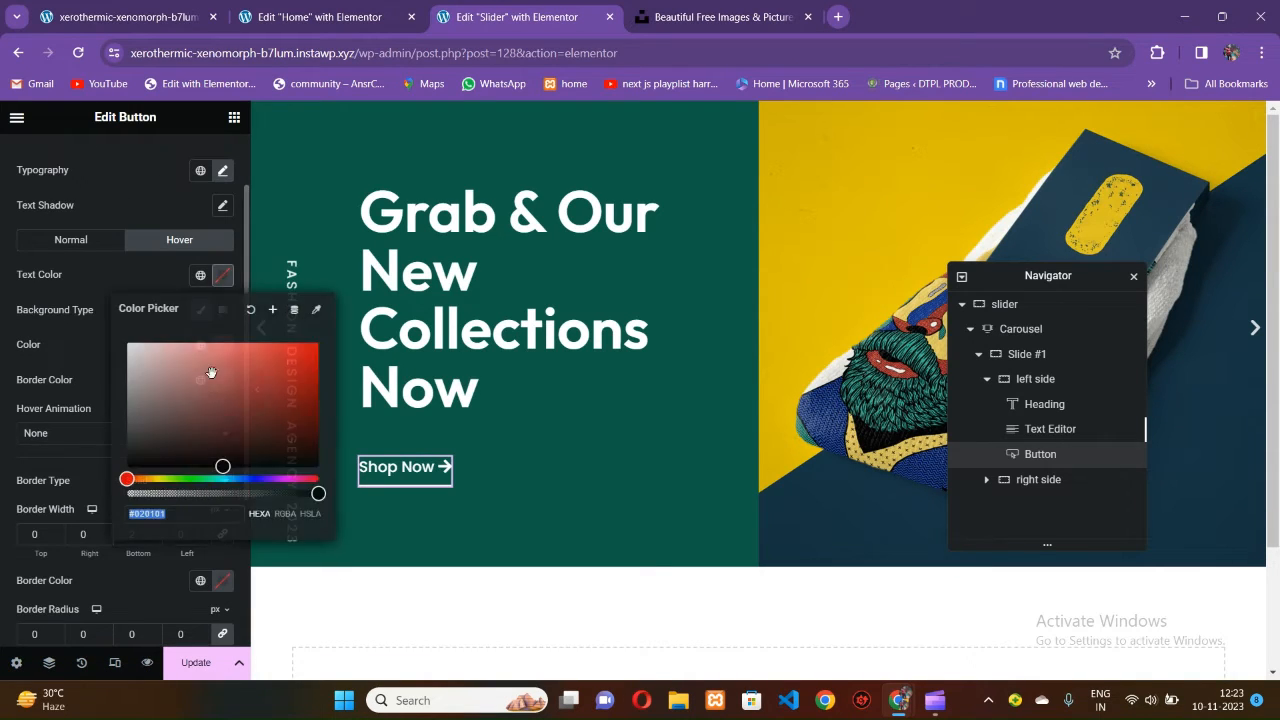
pyautogui.moveTo(214, 371); pyautogui.dragTo(127, 424)
pyautogui.click(264, 491)
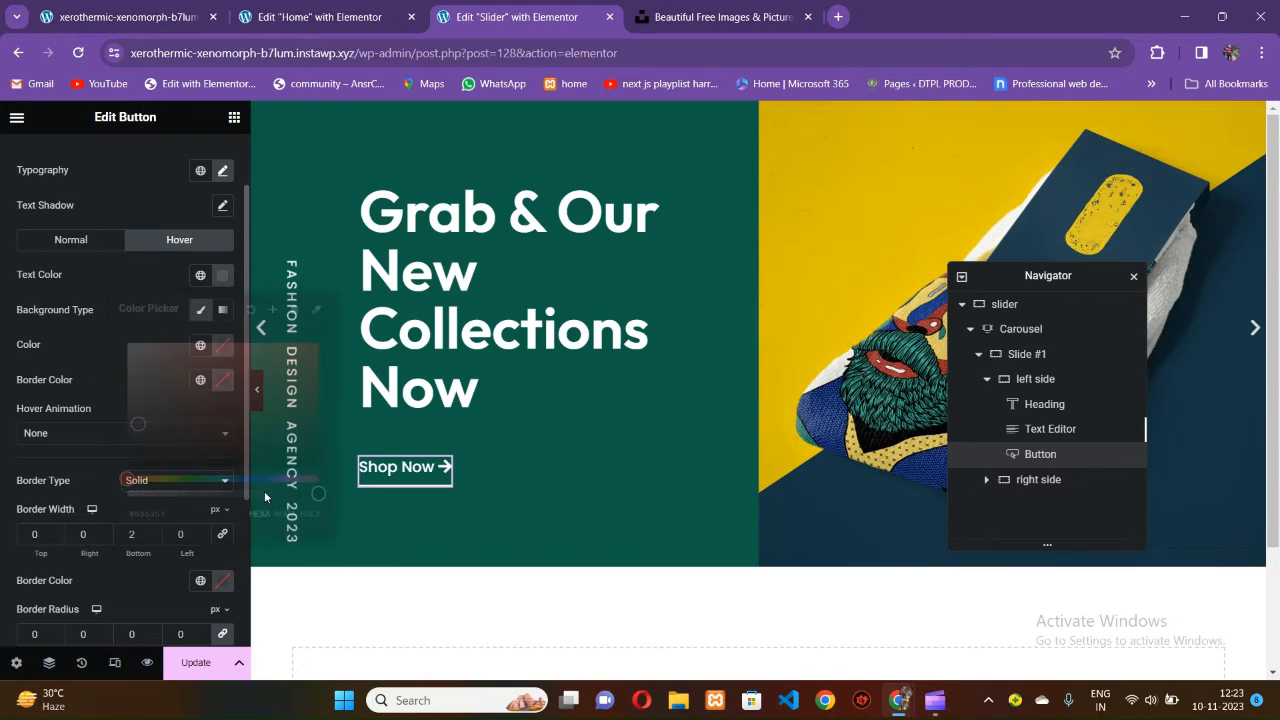
pyautogui.click(222, 275)
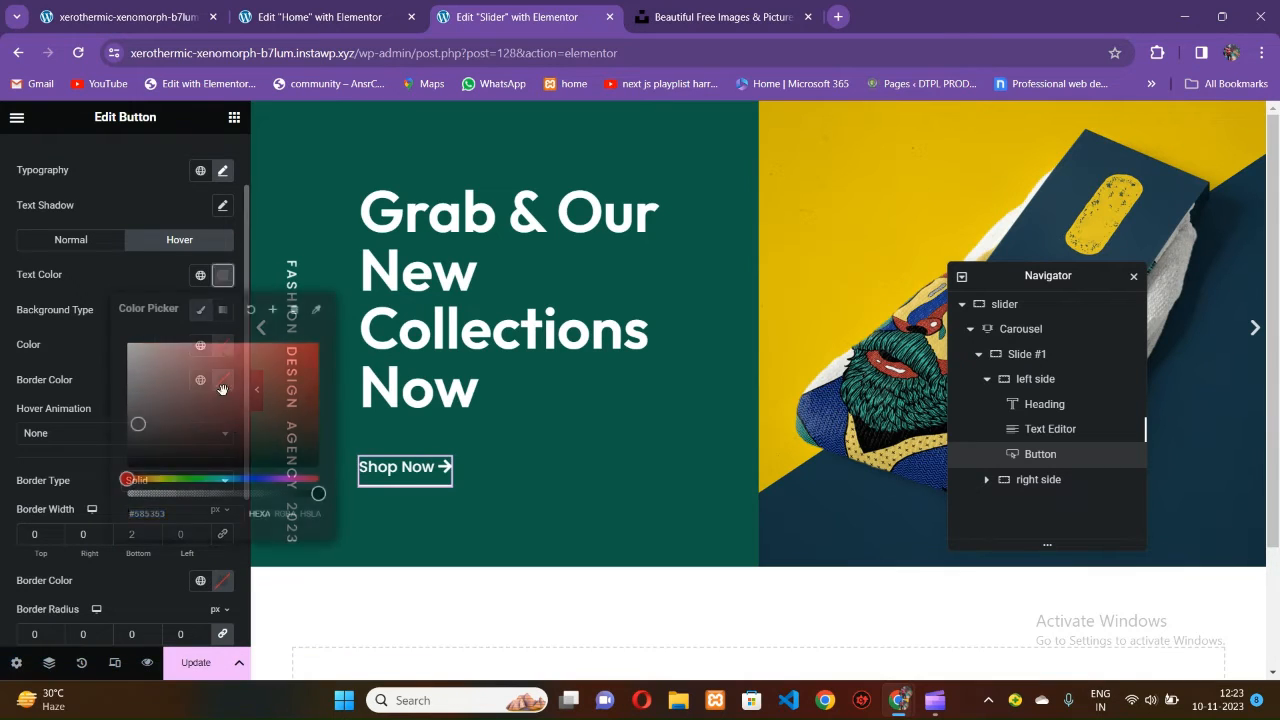
pyautogui.moveTo(148, 428); pyautogui.dragTo(128, 378)
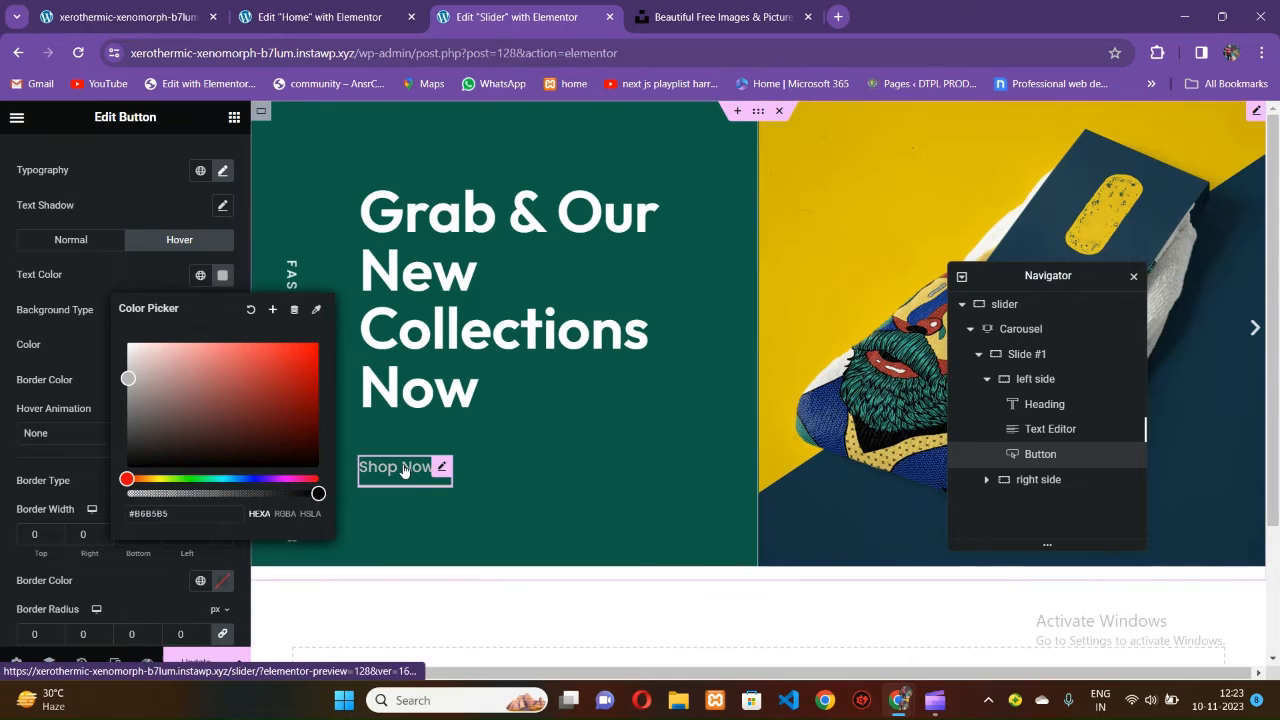
pyautogui.click(101, 411)
# Apply the Wobble To Top Right hover animation to the Shop Now button and reopen the animation choices.
pyautogui.click(106, 433)
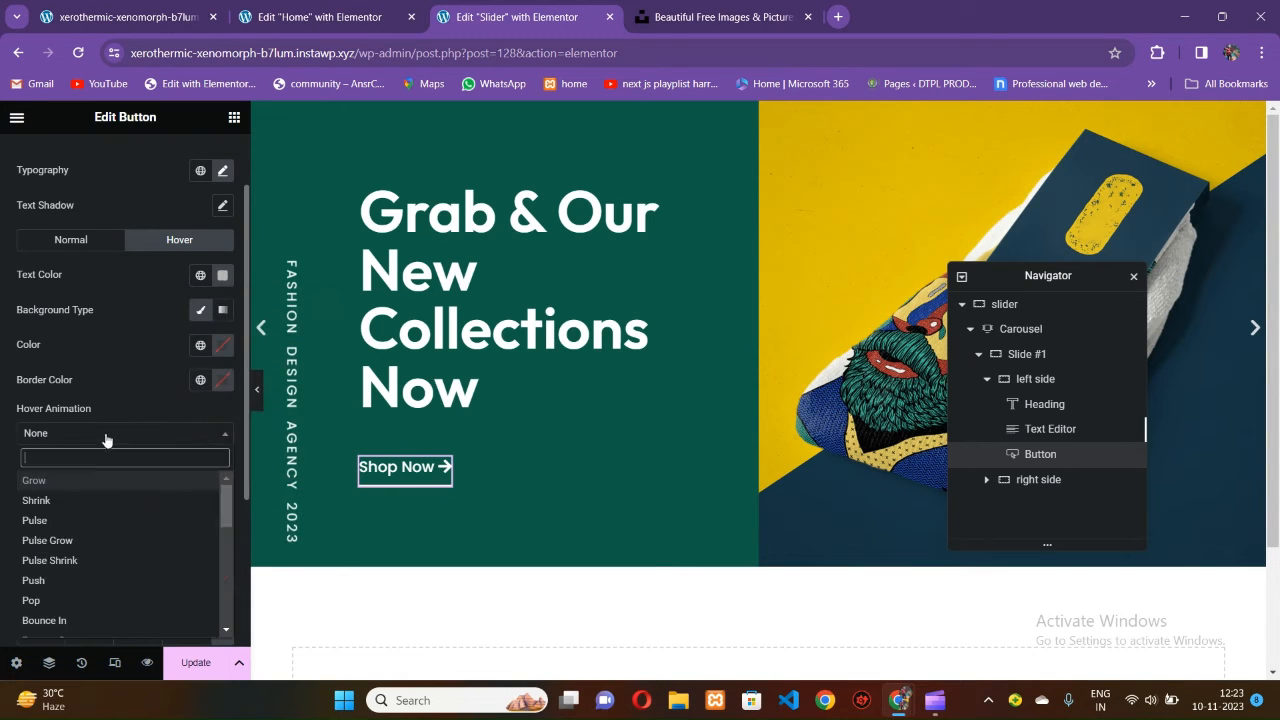
pyautogui.scroll(-8, 57, 571)
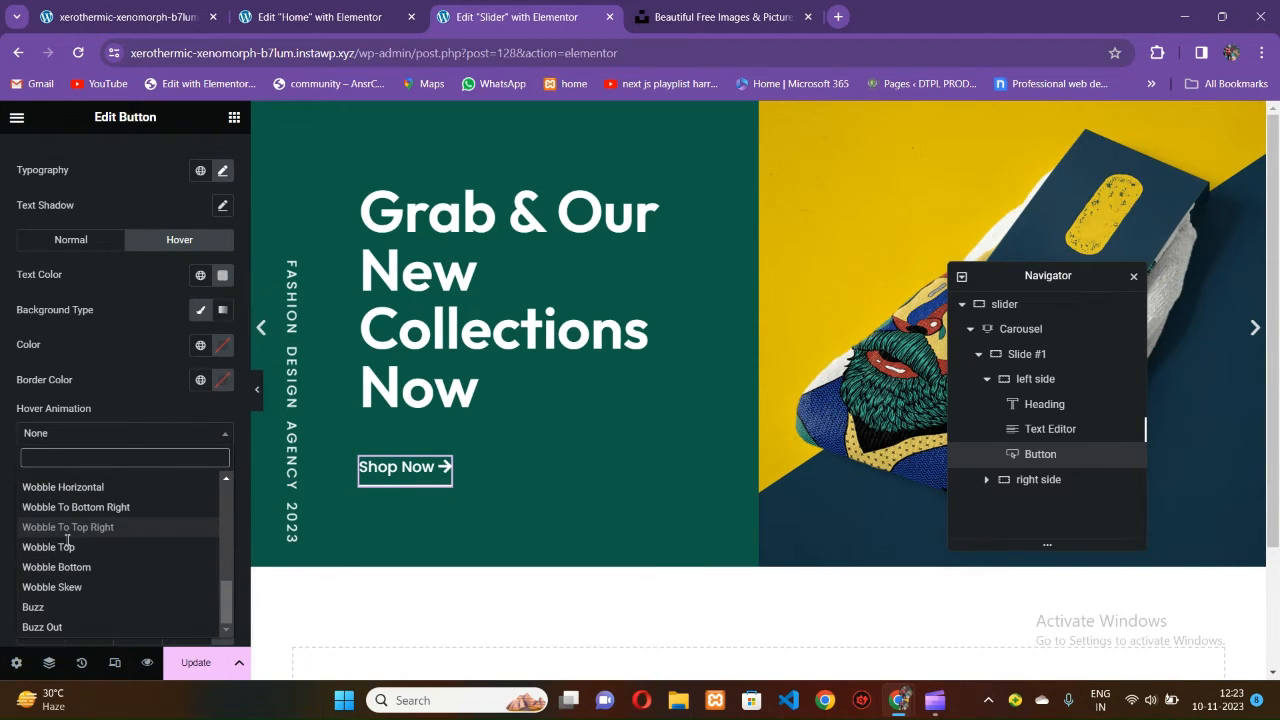
pyautogui.click(62, 527)
pyautogui.click(100, 433)
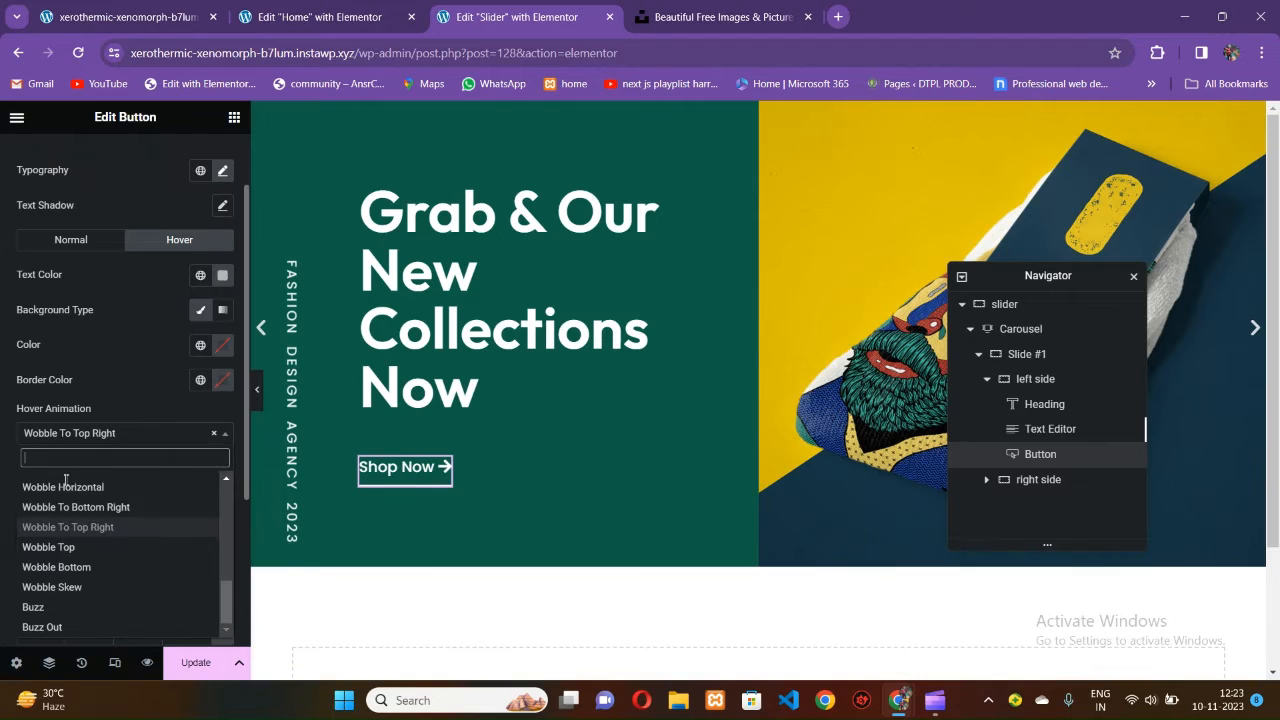
# Set the Shop Now button's hover animation to Bob, preview it on the full-width canvas and save the Slider page.
pyautogui.scroll(4, 62, 600)
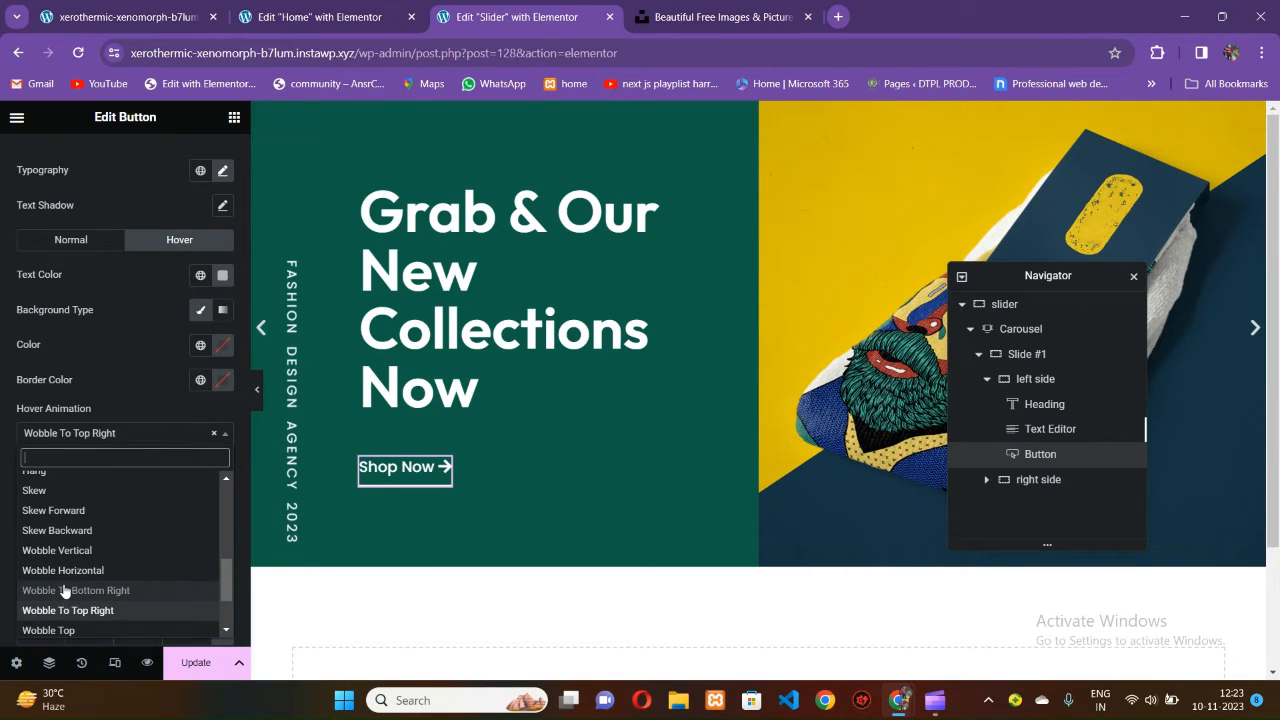
pyautogui.click(48, 540)
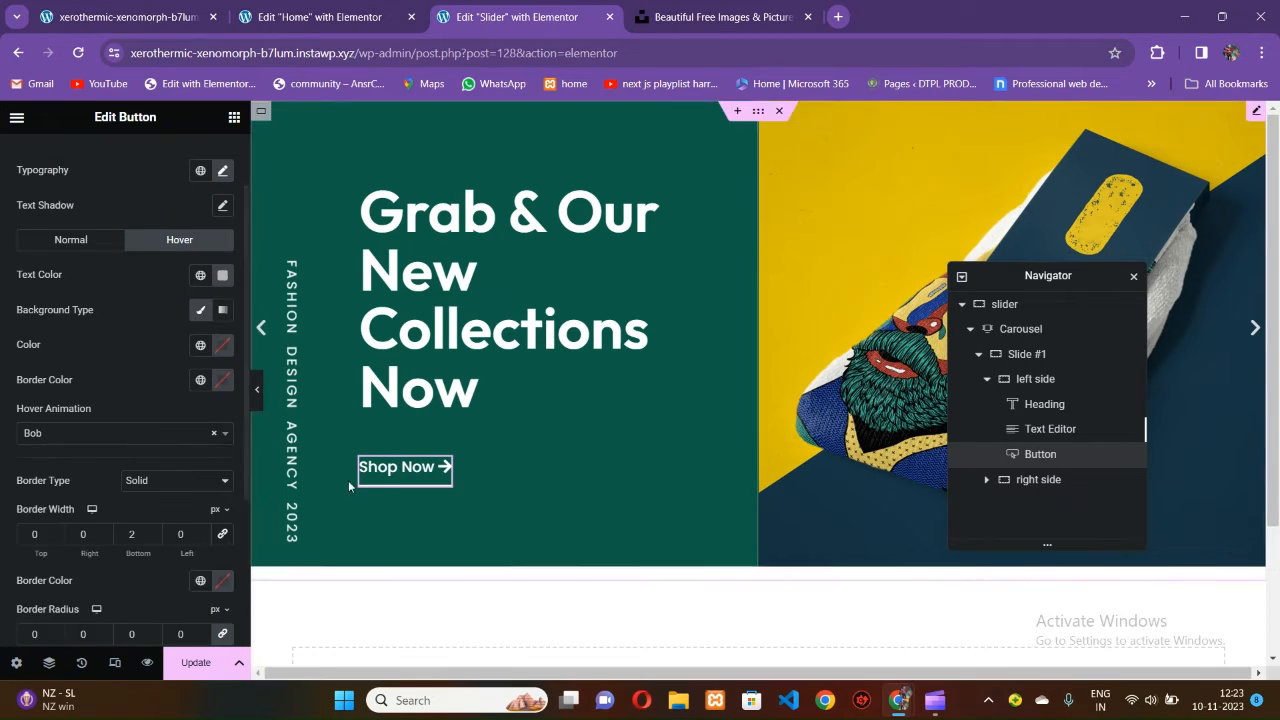
pyautogui.click(257, 390)
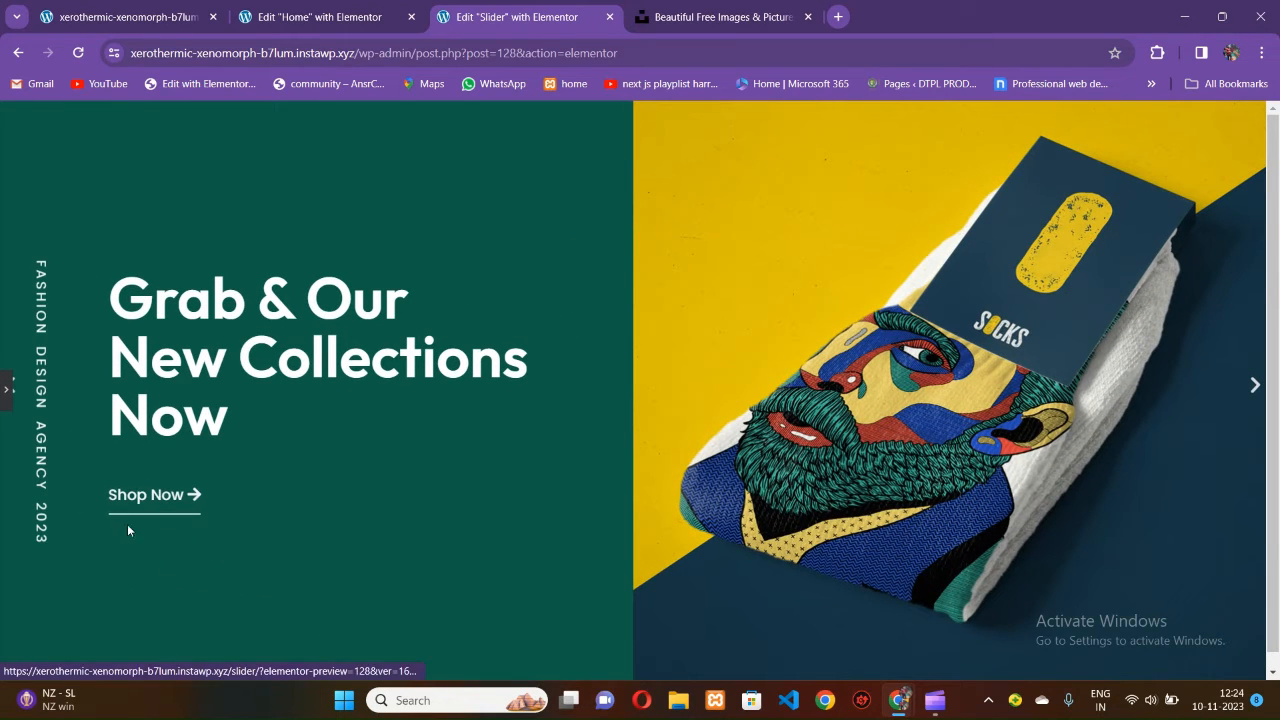
pyautogui.click(6, 388)
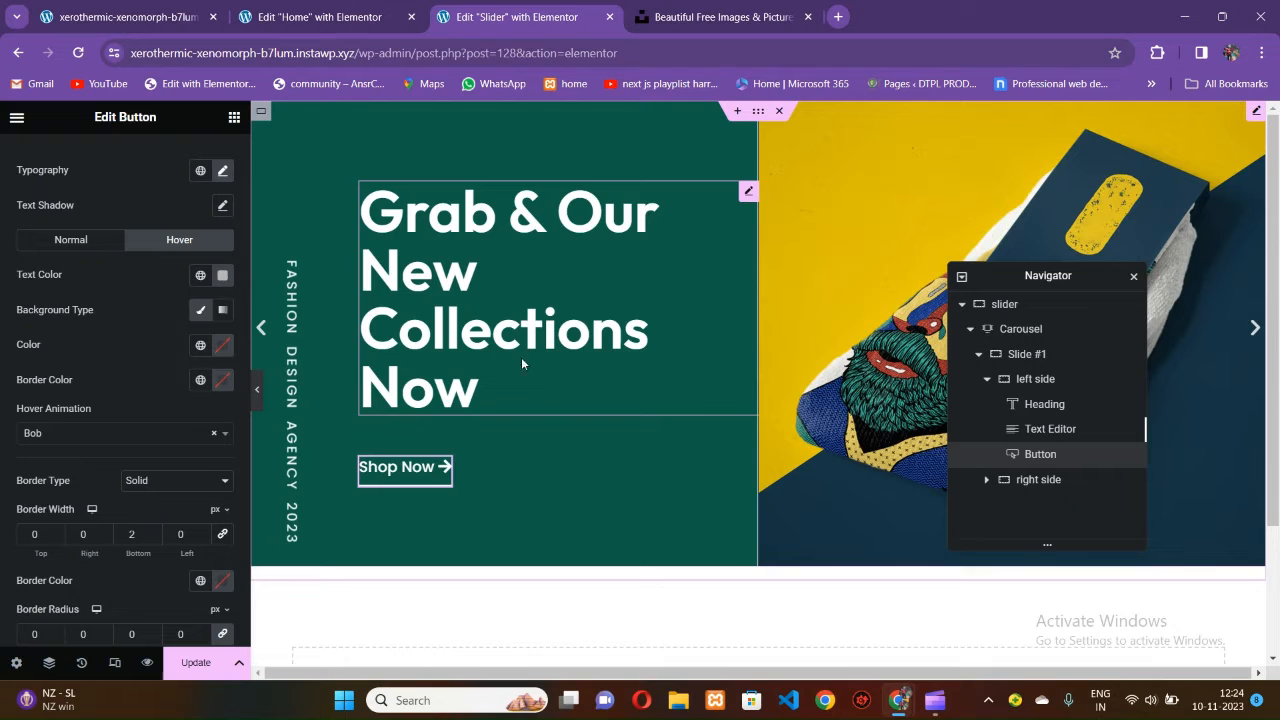
pyautogui.click(196, 662)
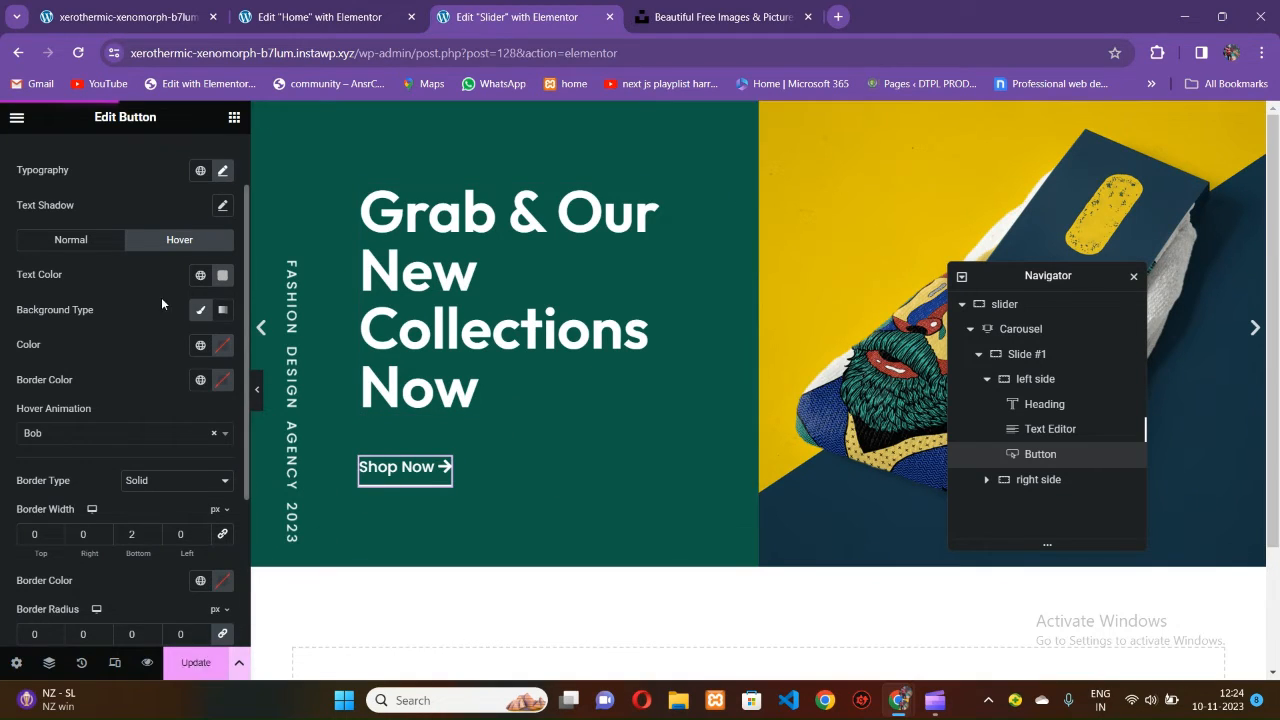
# View the published Slider page in a new browser tab and compare it with the finished home page.
pyautogui.click(18, 125)
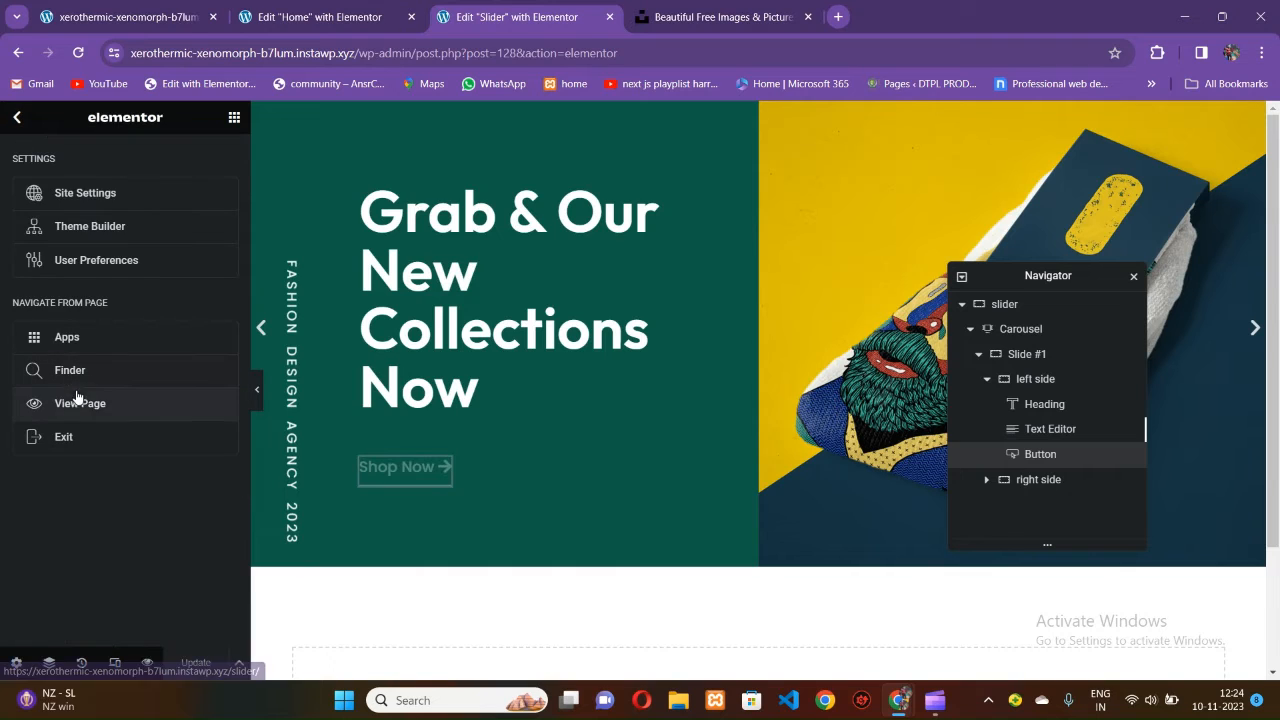
pyautogui.rightClick(86, 405)
pyautogui.press('Escape')
pyautogui.middleClick(109, 416)
pyautogui.click(700, 17)
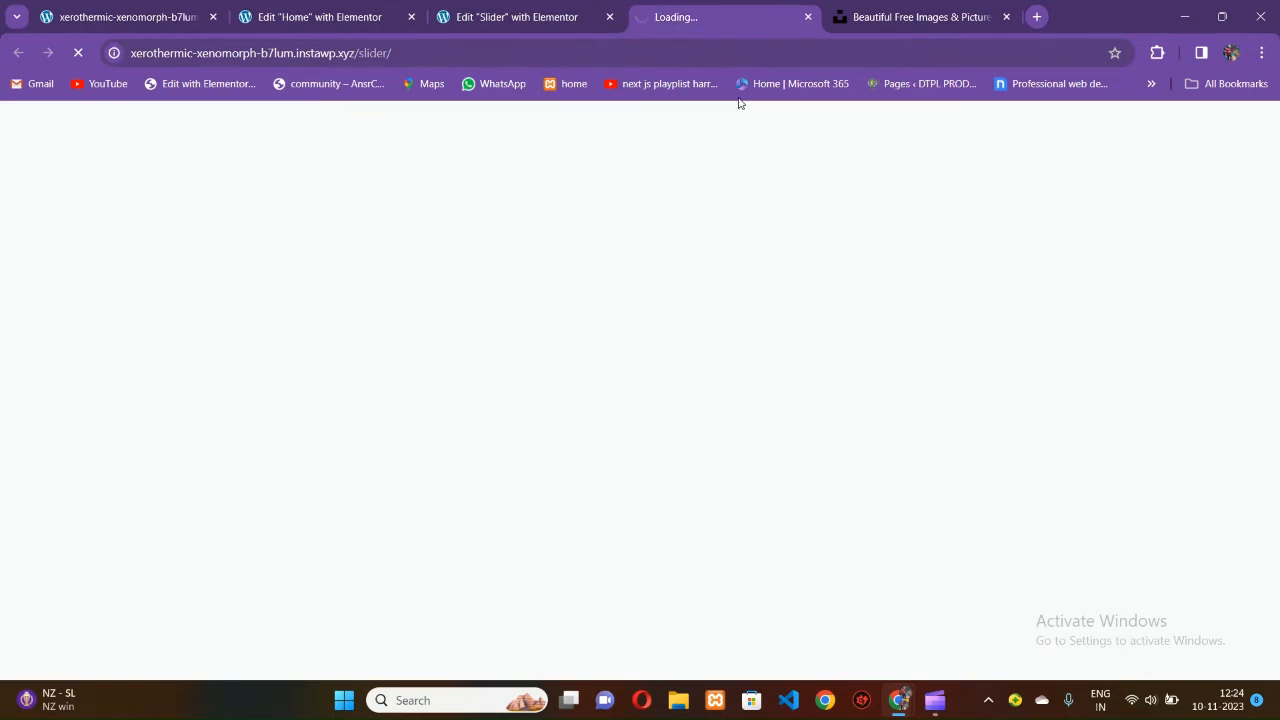
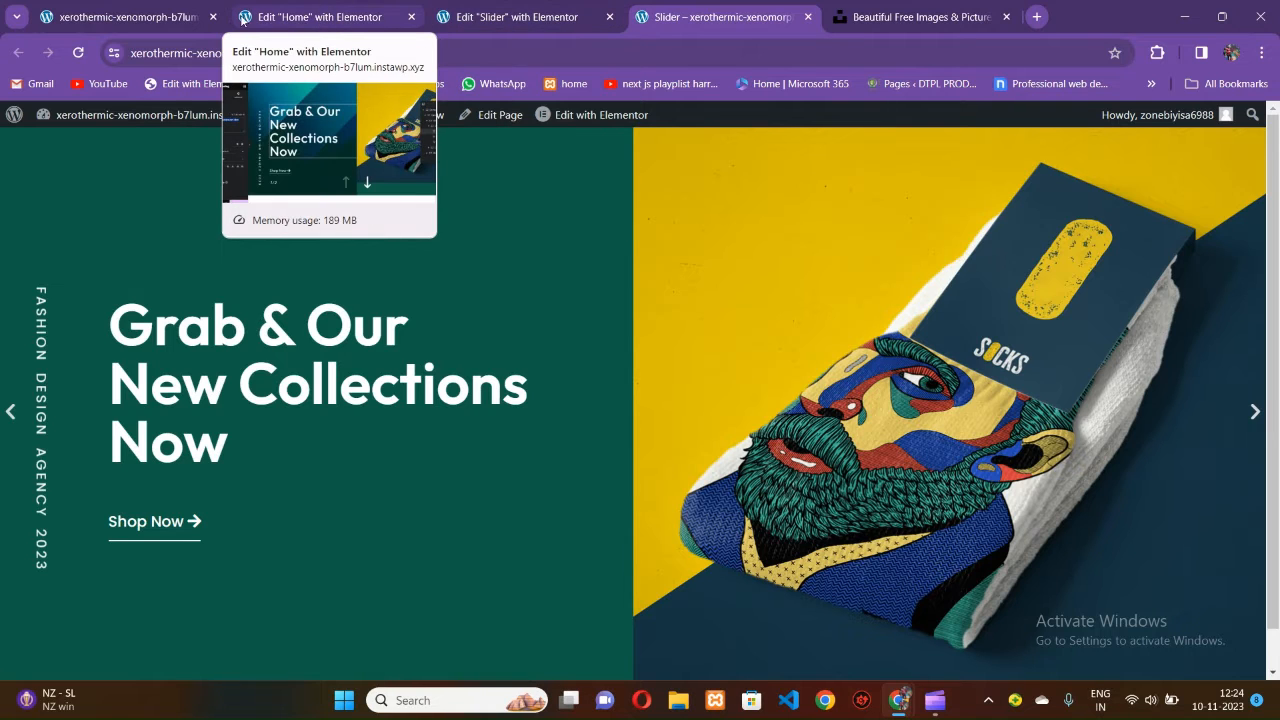
pyautogui.click(120, 17)
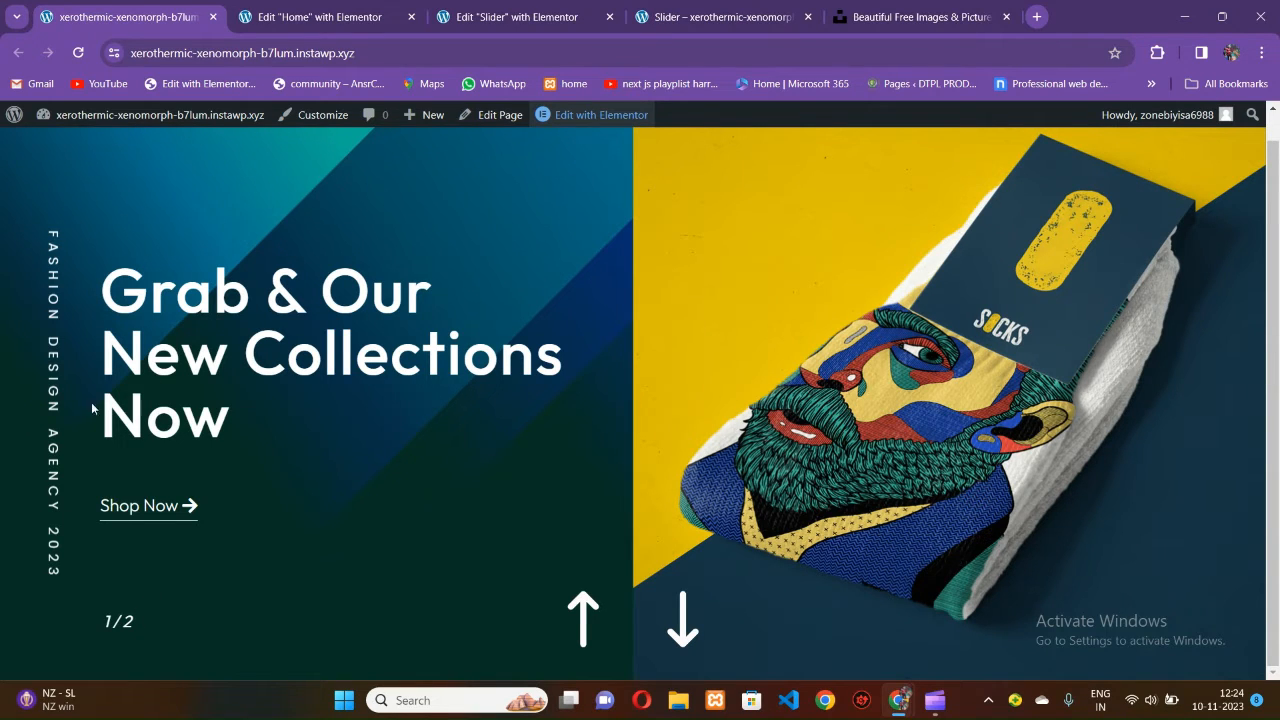
# Give the Slider page's left side container a classic background overlay using the dark blue diagonal image from the media library.
pyautogui.click(502, 17)
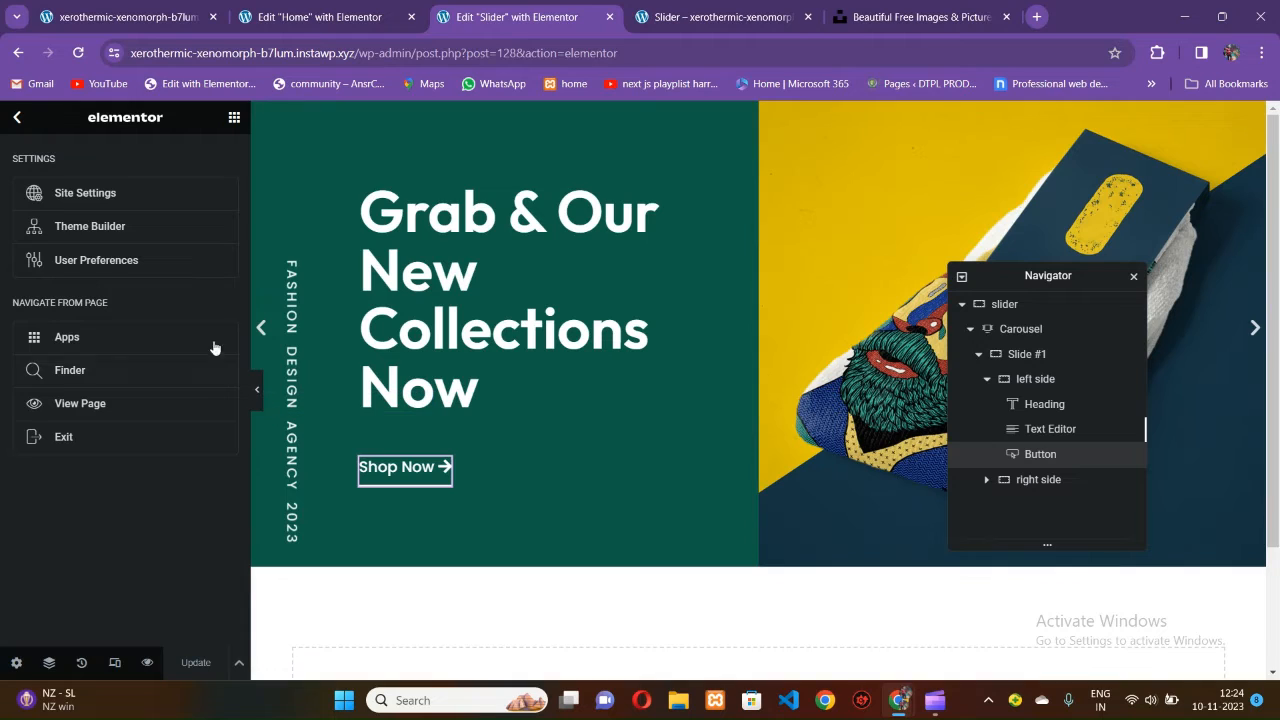
pyautogui.click(1036, 385)
pyautogui.click(119, 157)
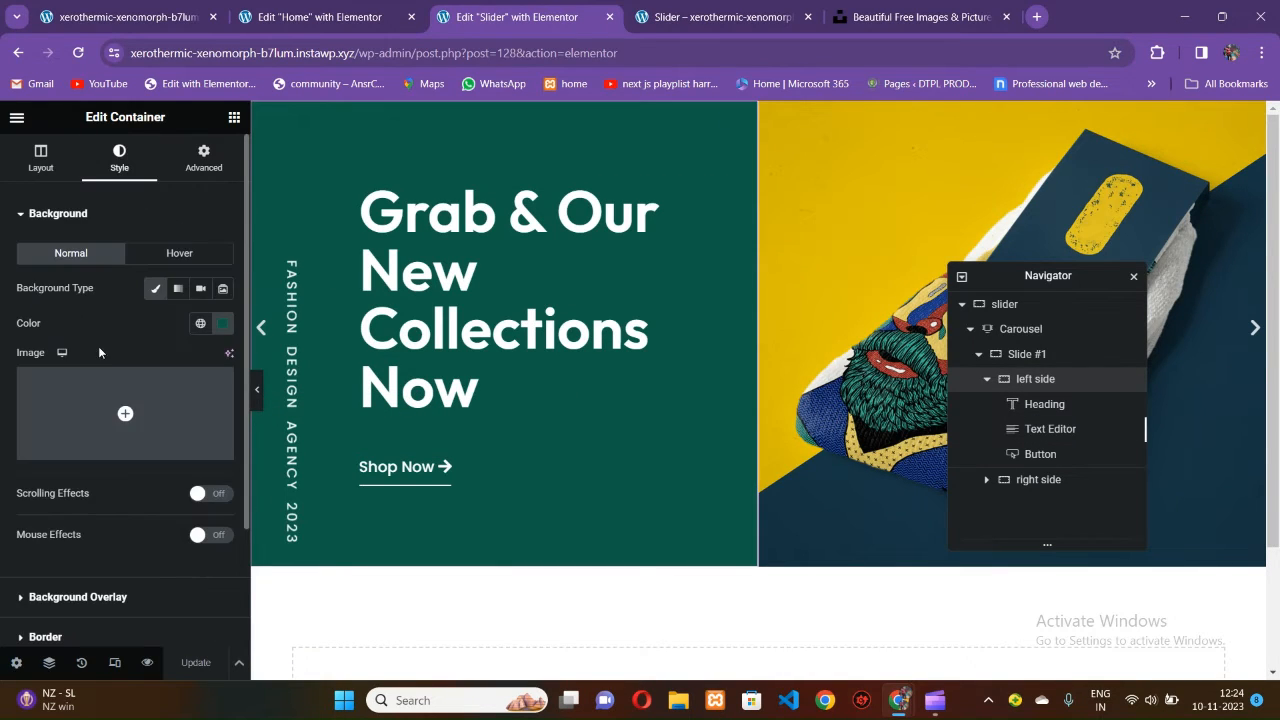
pyautogui.scroll(-2, 135, 362)
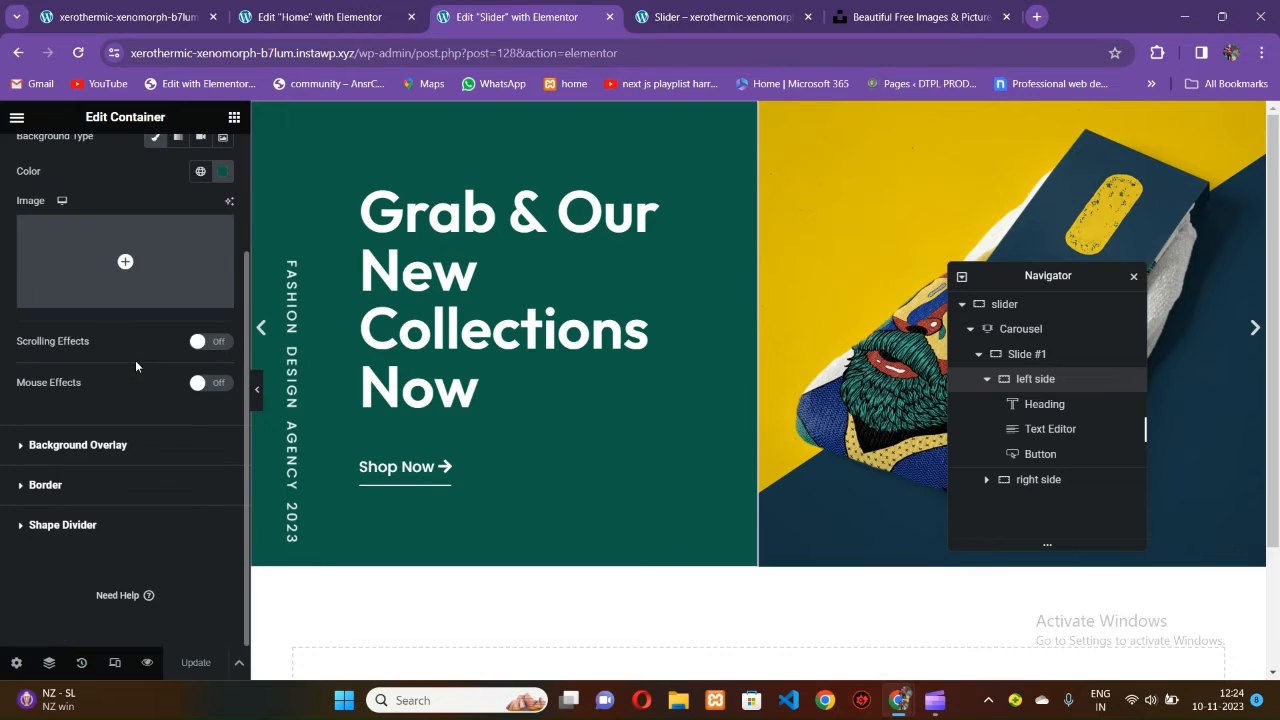
pyautogui.click(62, 447)
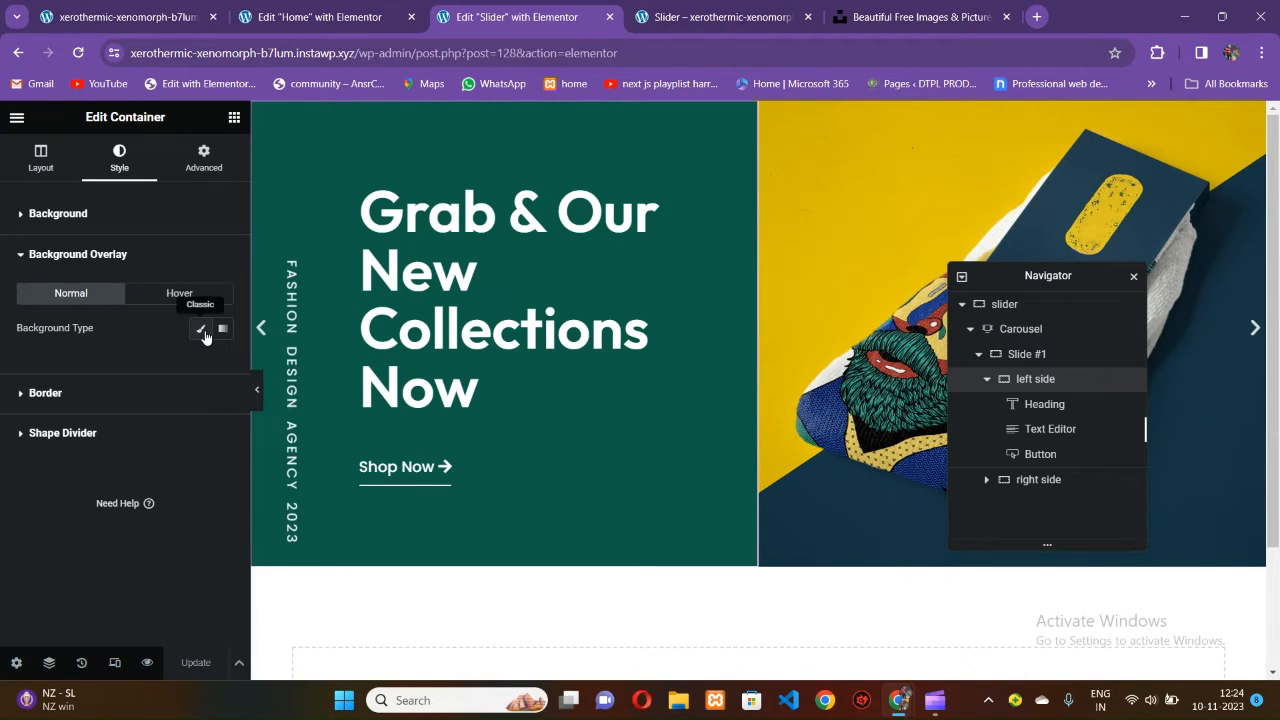
pyautogui.click(202, 328)
pyautogui.click(127, 462)
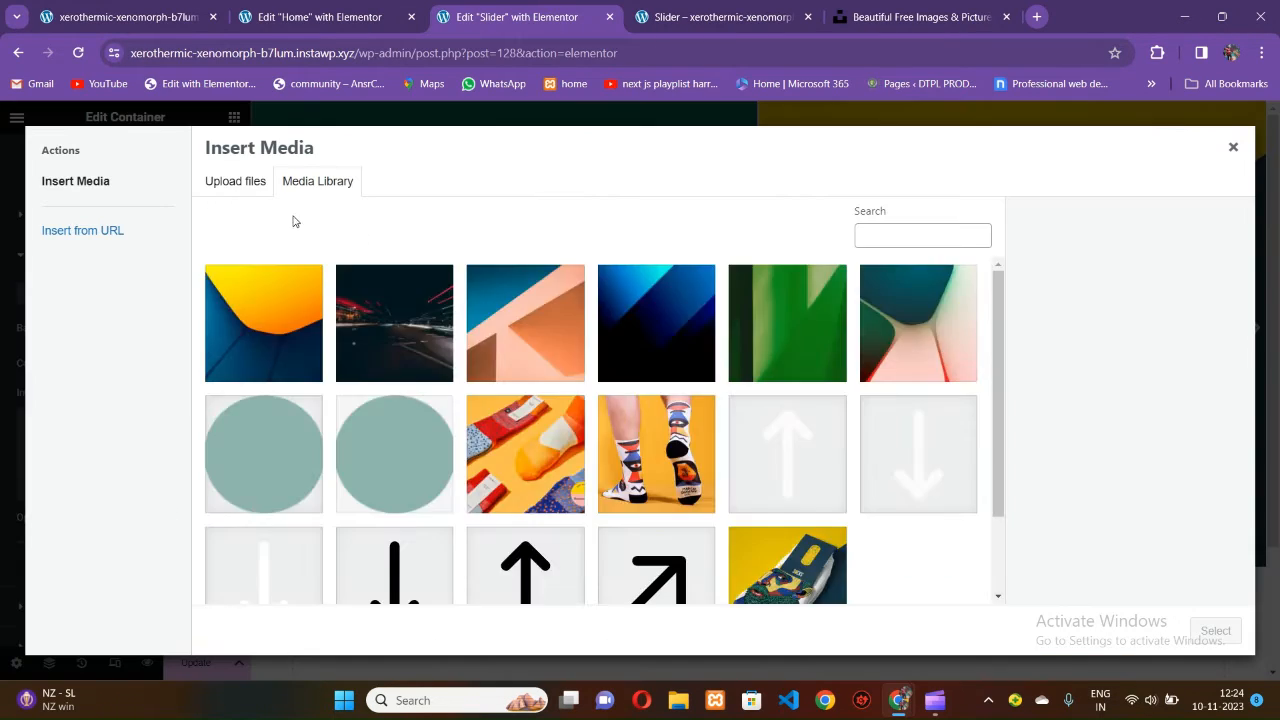
pyautogui.scroll(-2, 634, 529)
pyautogui.scroll(2, 640, 450)
pyautogui.click(651, 346)
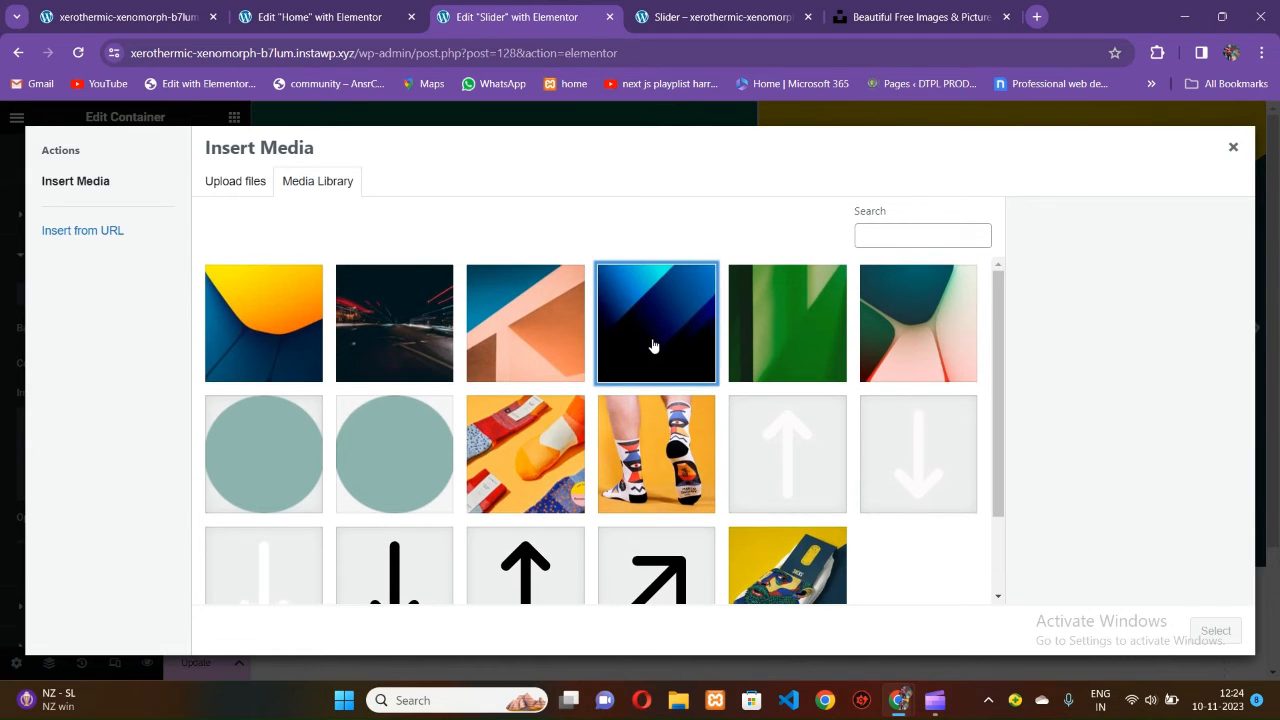
pyautogui.click(1212, 631)
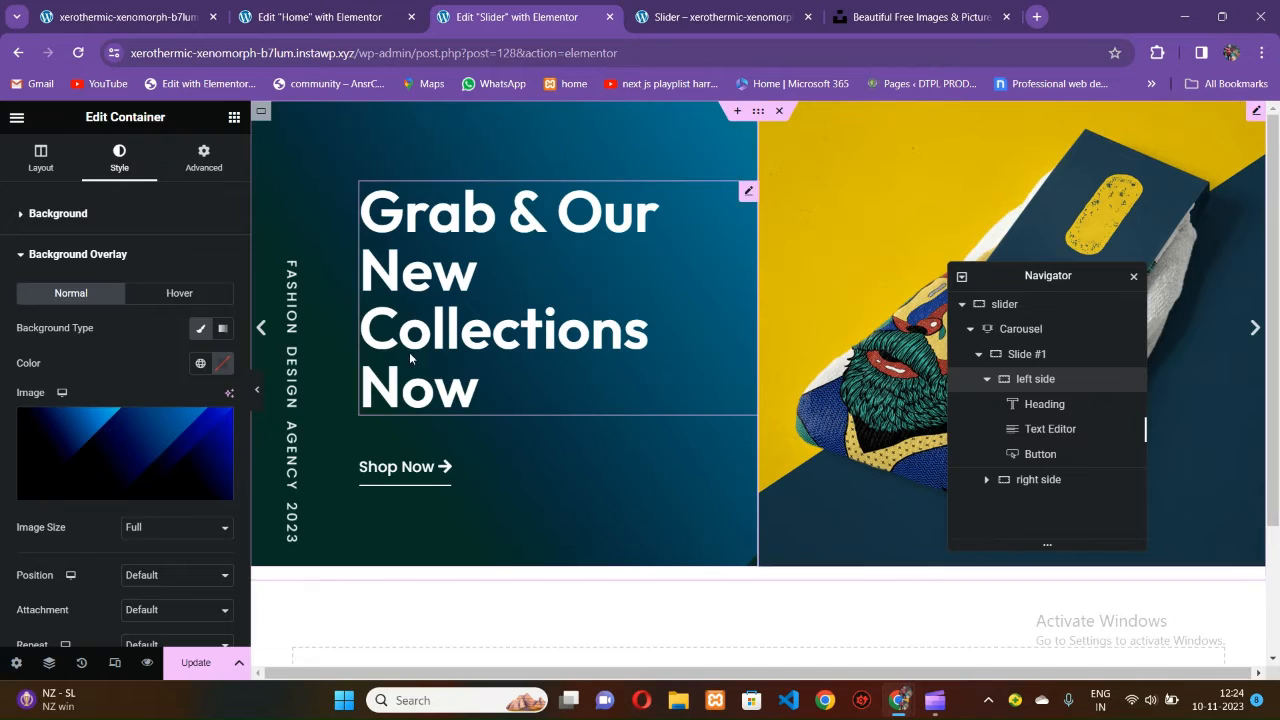
# Set the overlay image's position to Center Center and its display size to Cover.
pyautogui.scroll(-2, 121, 448)
pyautogui.click(146, 410)
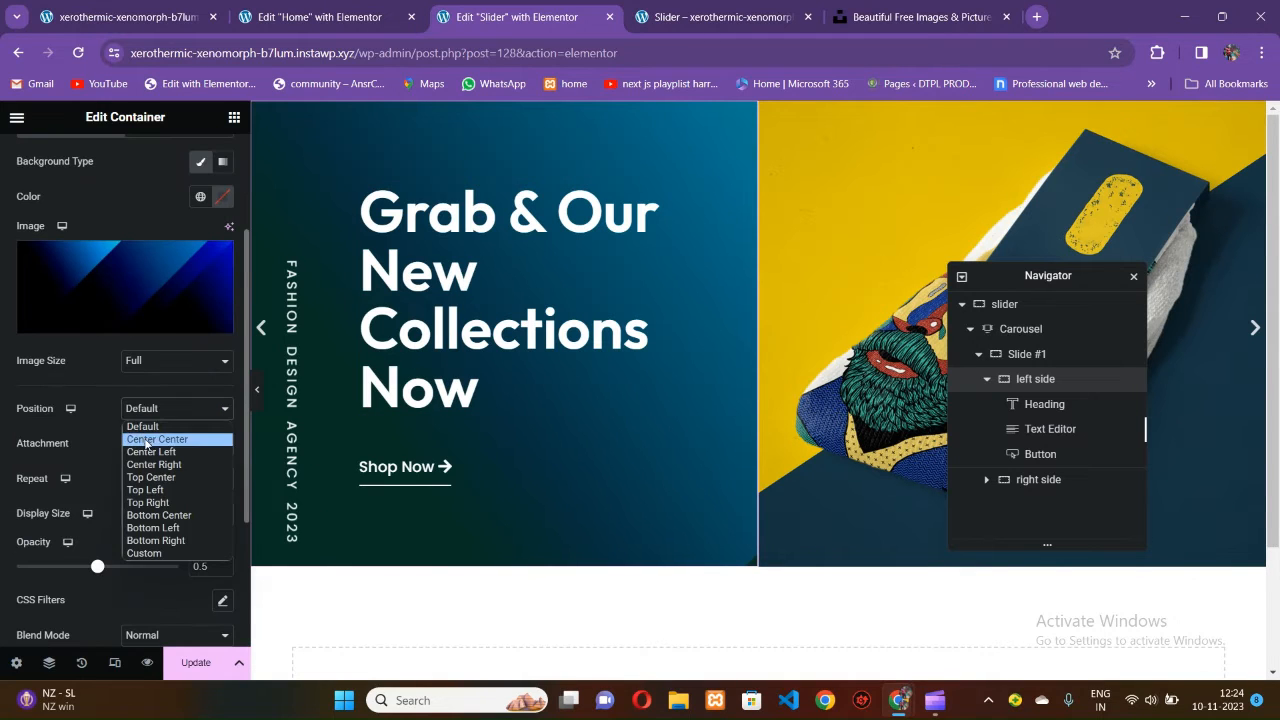
pyautogui.click(150, 437)
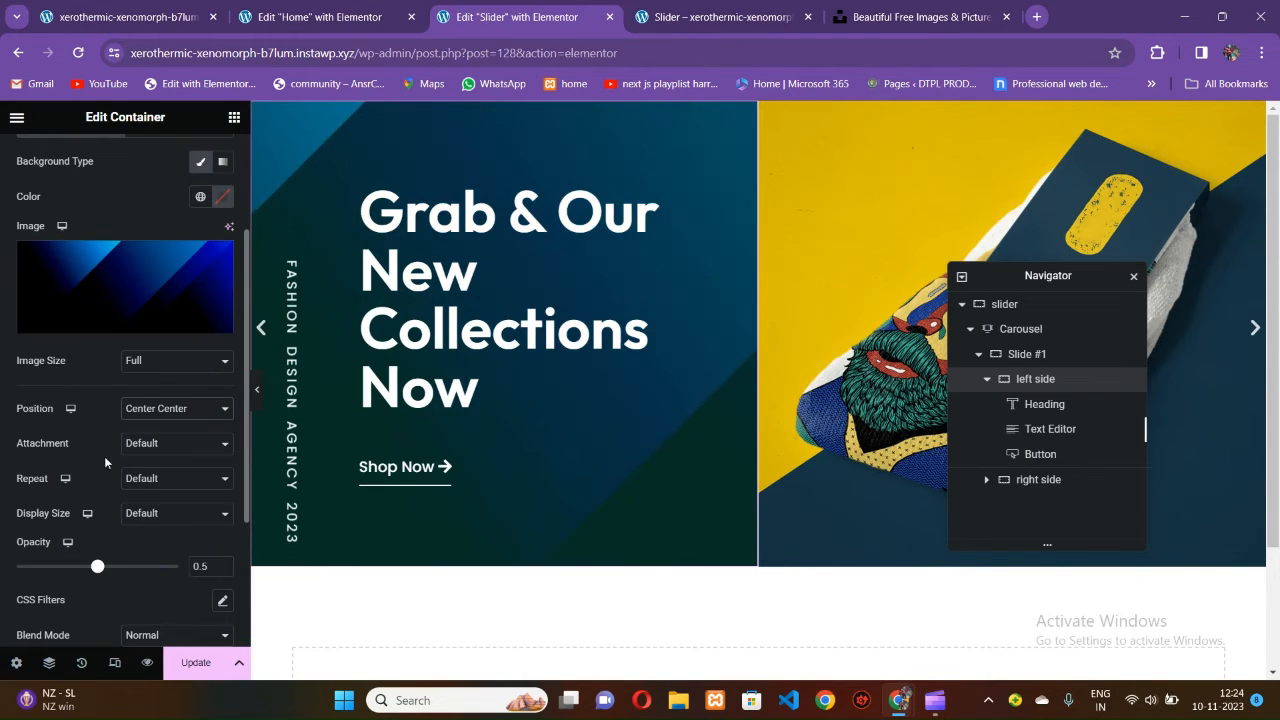
pyautogui.click(155, 514)
pyautogui.click(140, 557)
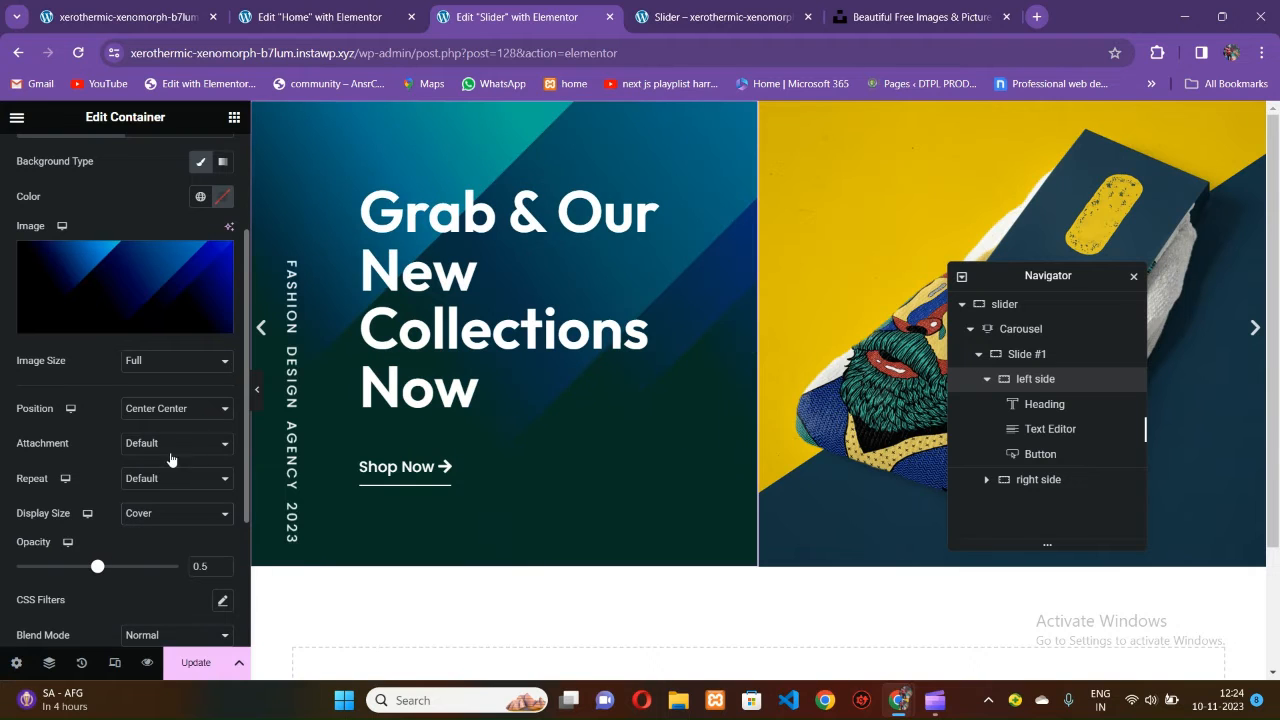
# Compare the slide's overlay with the finished home page and save the Slider page.
pyautogui.click(257, 389)
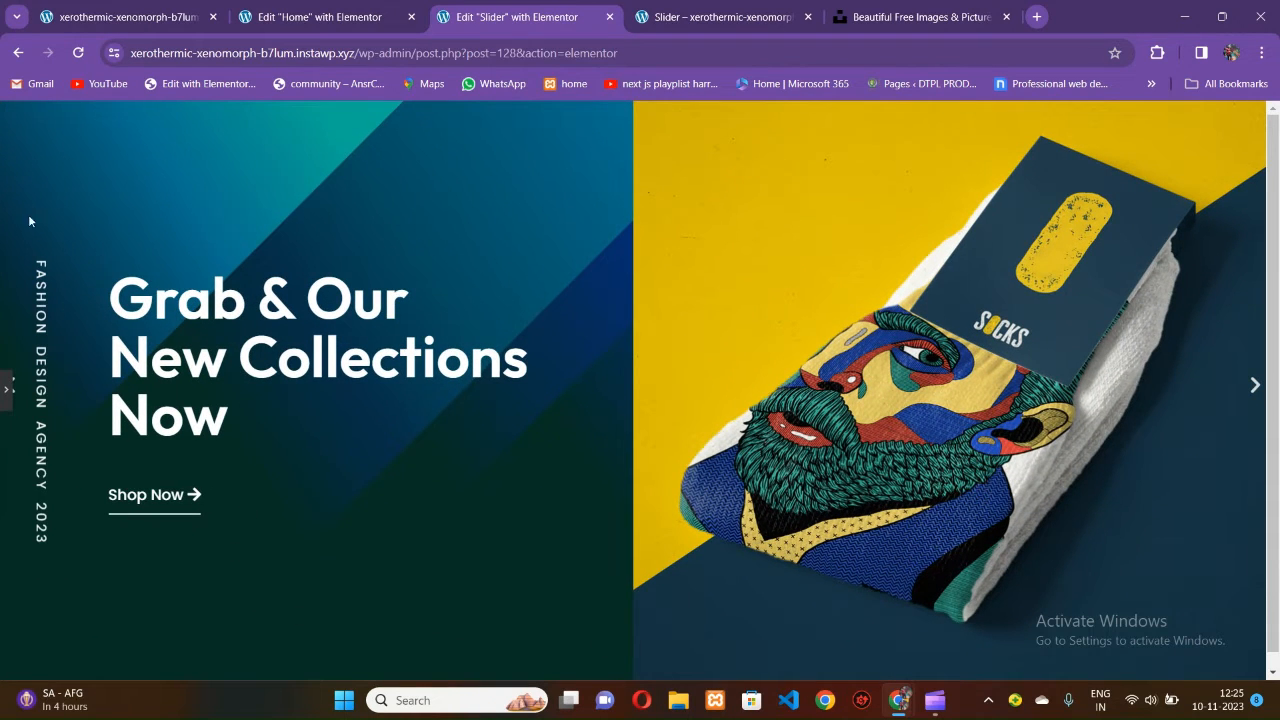
pyautogui.click(175, 20)
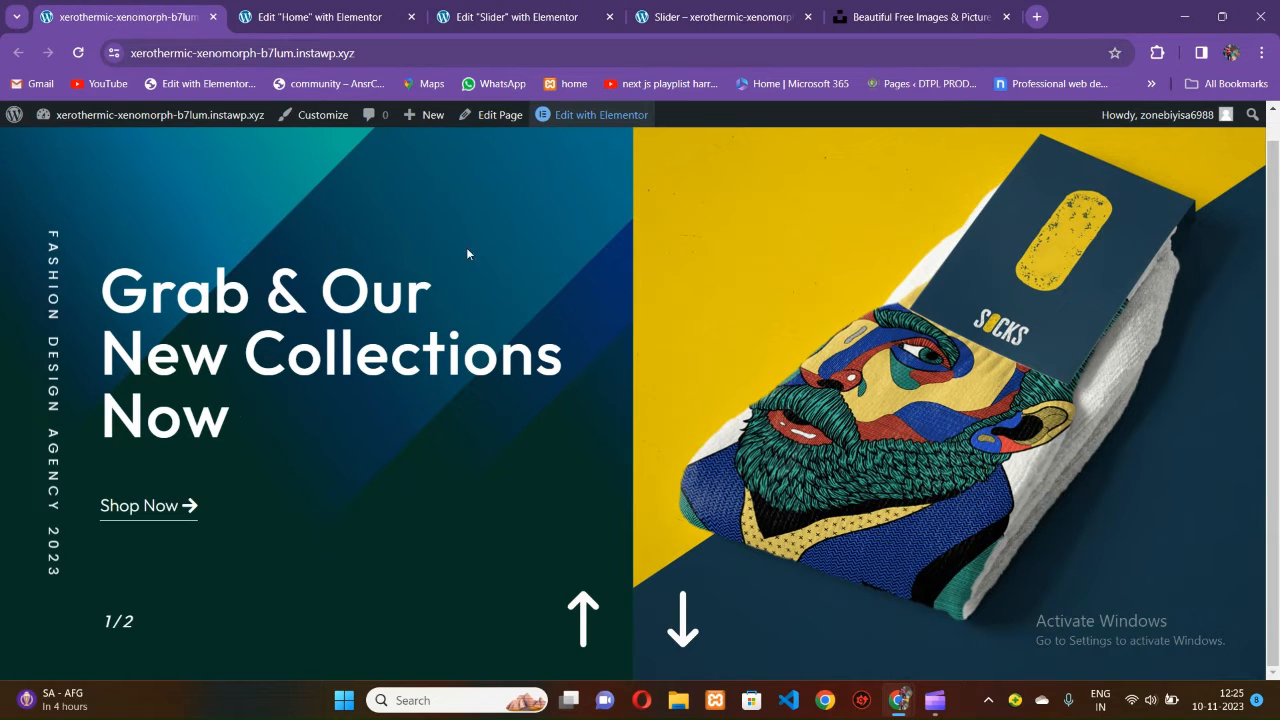
pyautogui.click(490, 18)
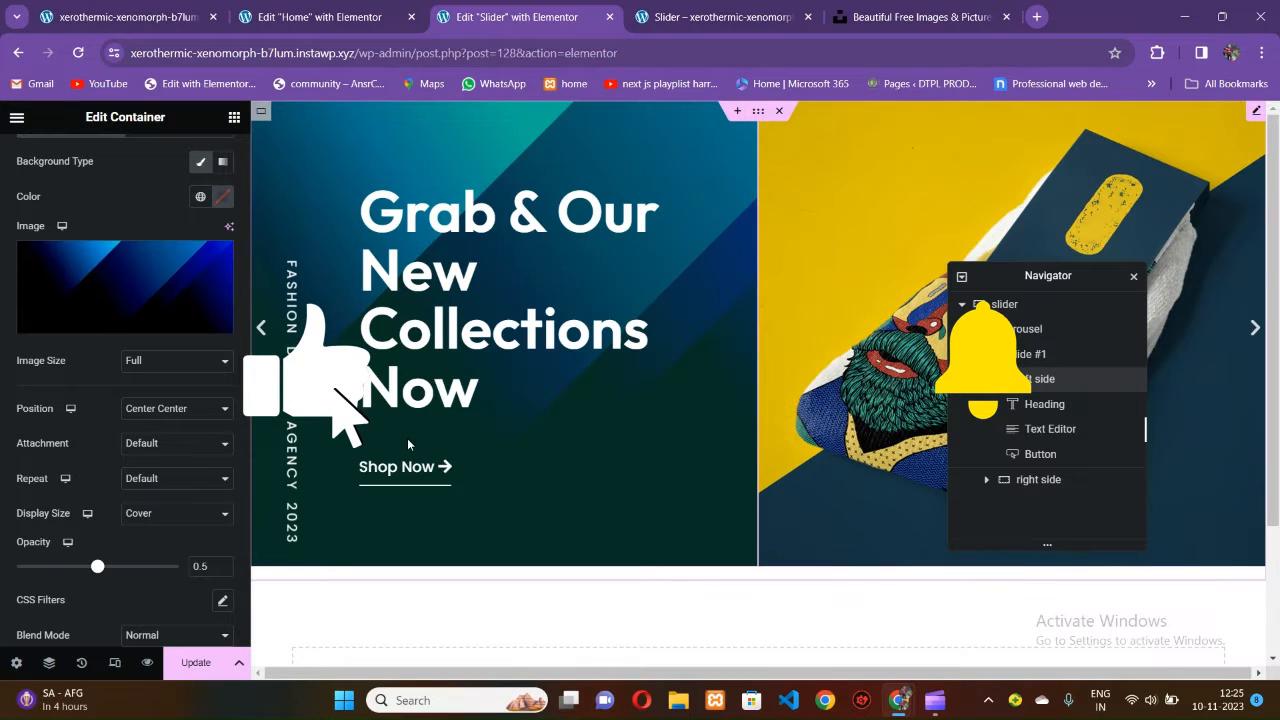
pyautogui.click(207, 663)
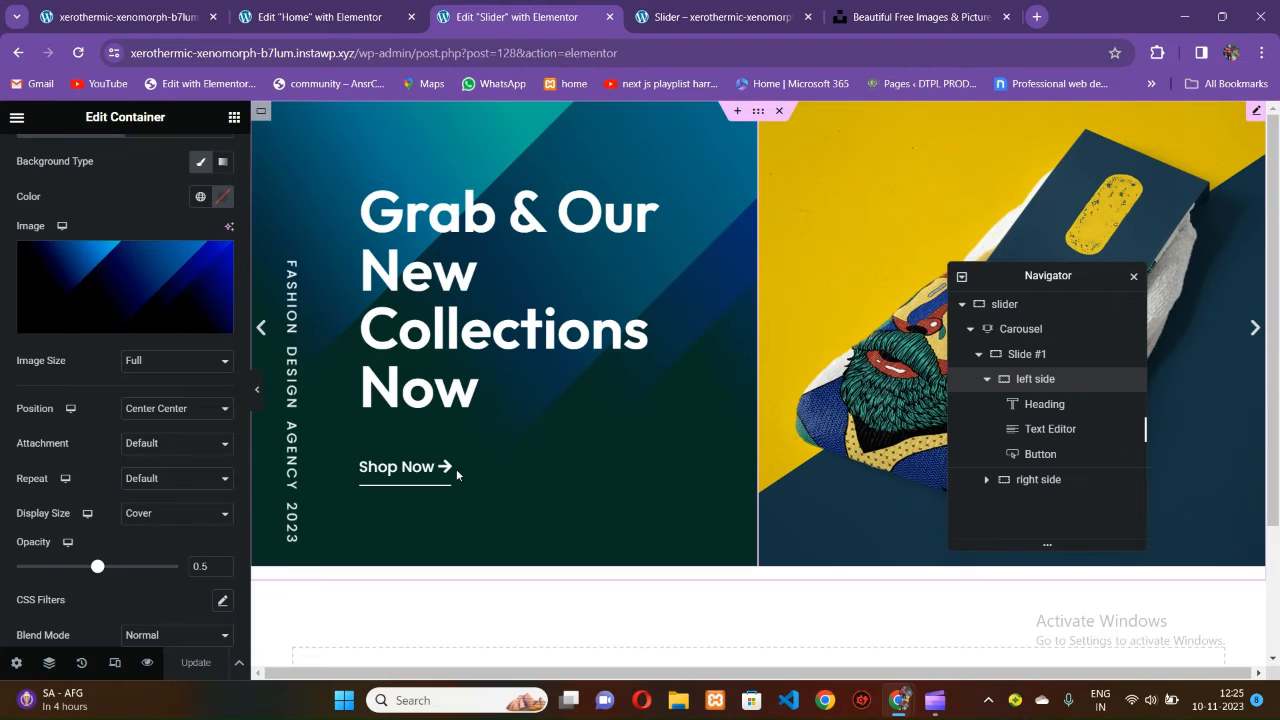
# Review the reference slider on the home page and the left side container's overlay and layout settings.
pyautogui.click(166, 25)
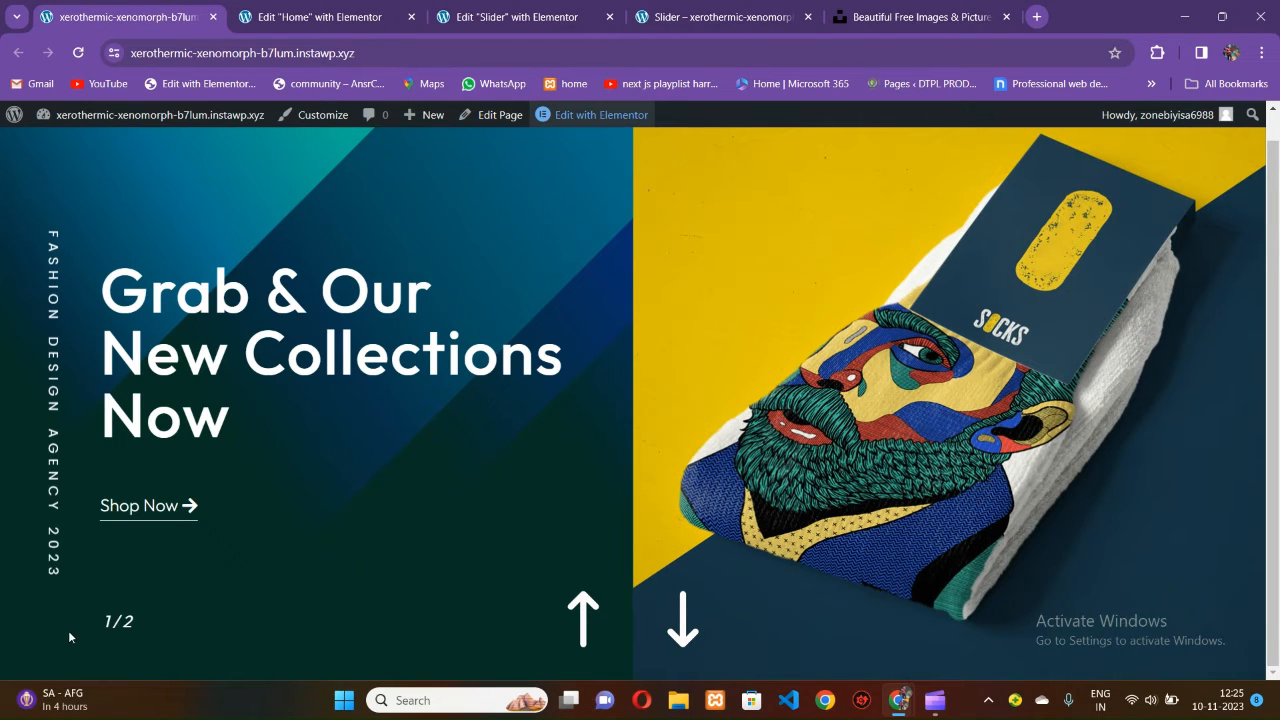
pyautogui.click(318, 17)
pyautogui.click(515, 17)
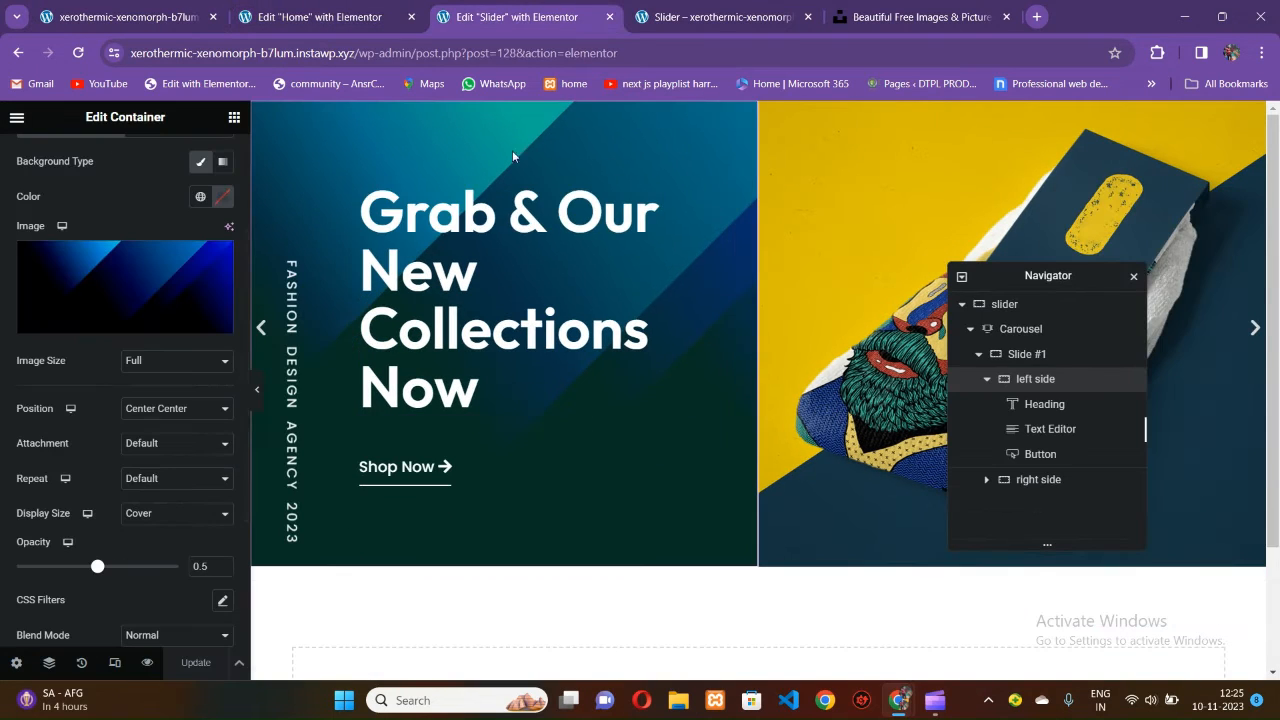
pyautogui.scroll(-2, 547, 446)
pyautogui.scroll(2, 437, 414)
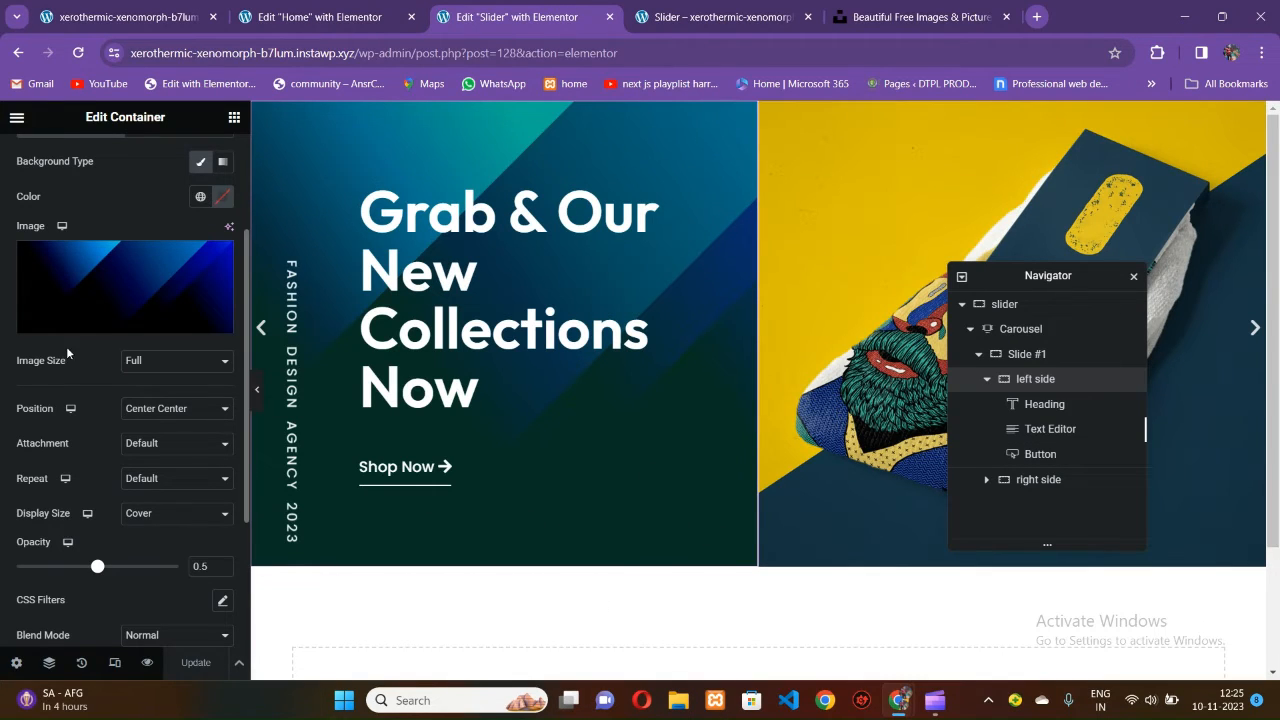
pyautogui.scroll(3, 97, 352)
pyautogui.click(40, 158)
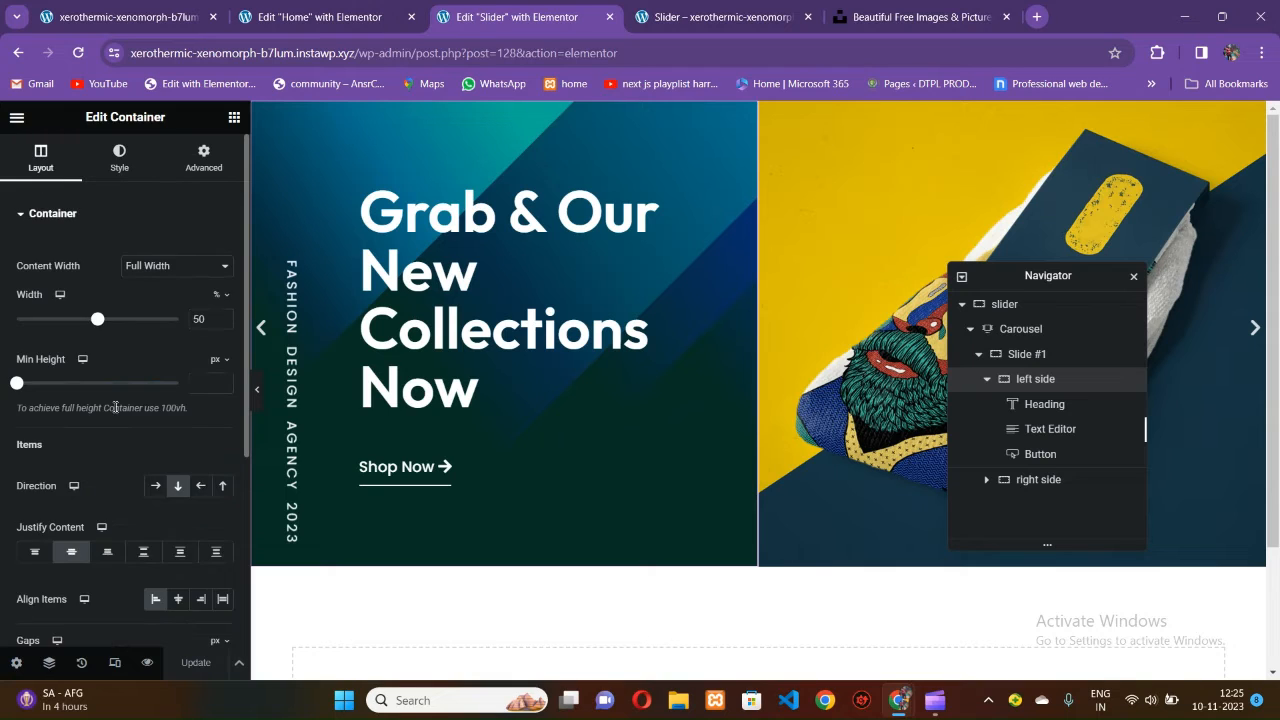
pyautogui.scroll(-3, 114, 412)
pyautogui.scroll(3, 111, 382)
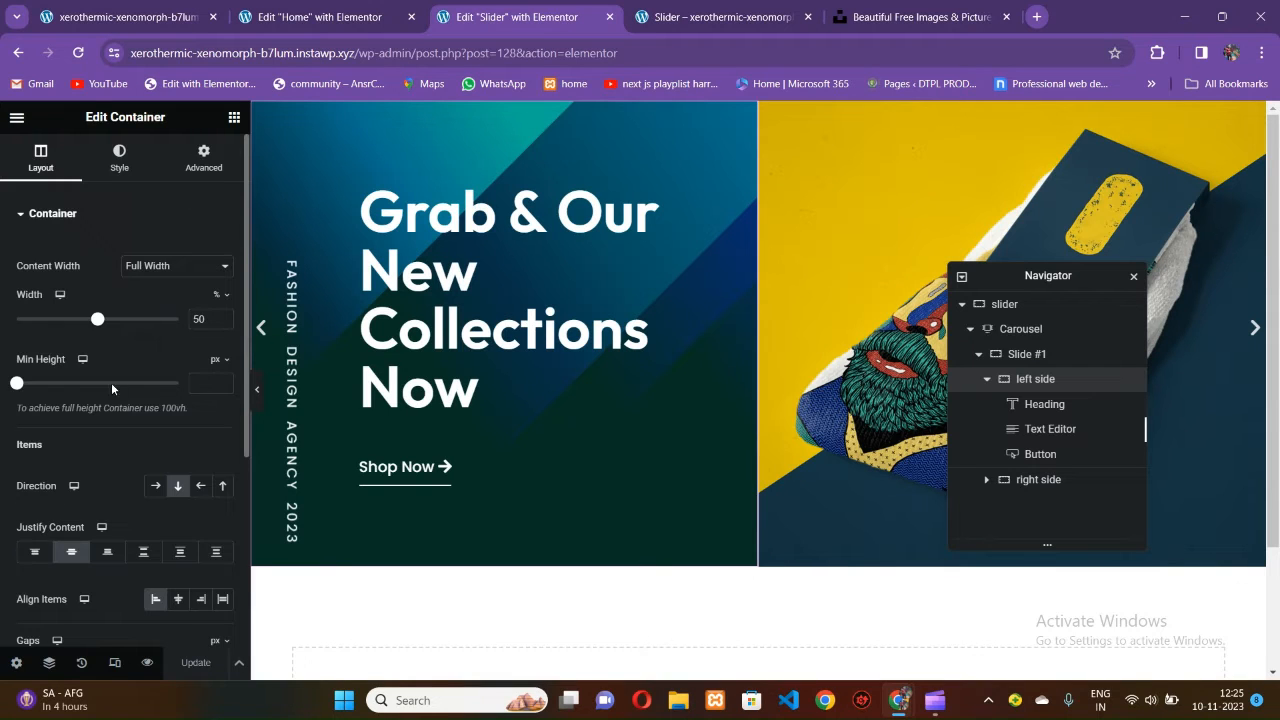
# Set the Carousel's slides on display to 1 and its slides on scroll to 1.
pyautogui.click(1033, 331)
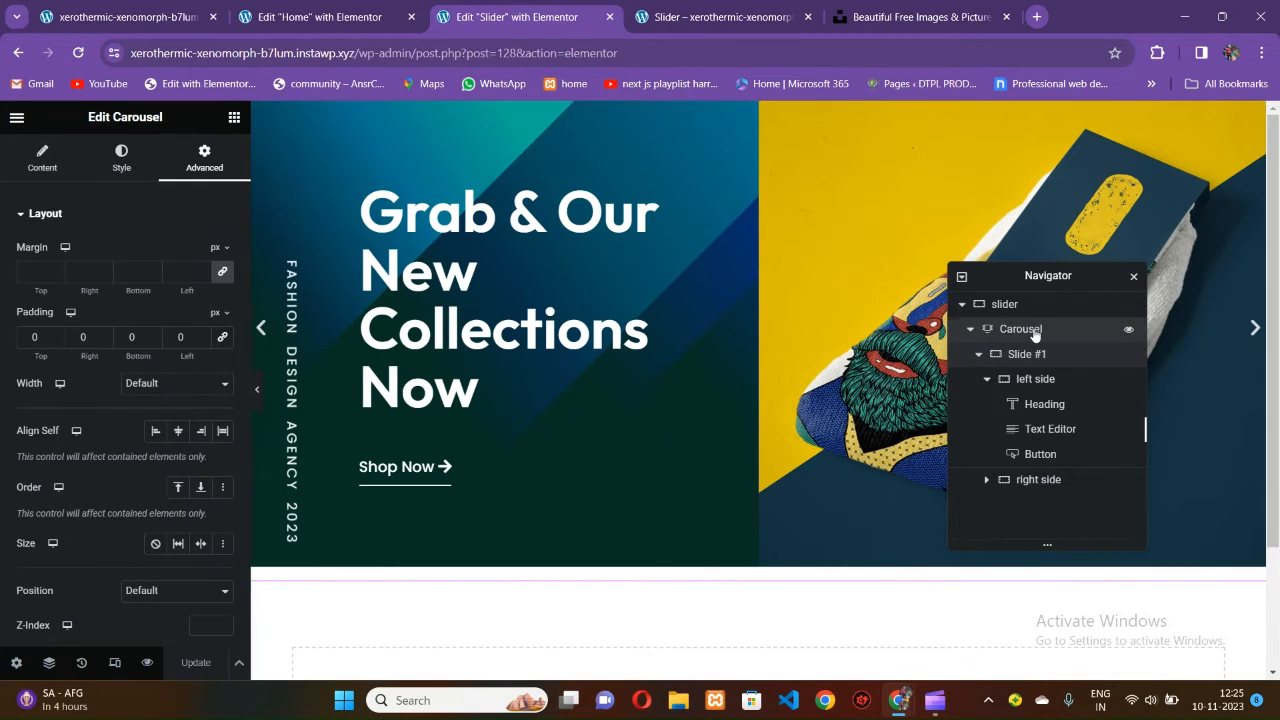
pyautogui.click(42, 160)
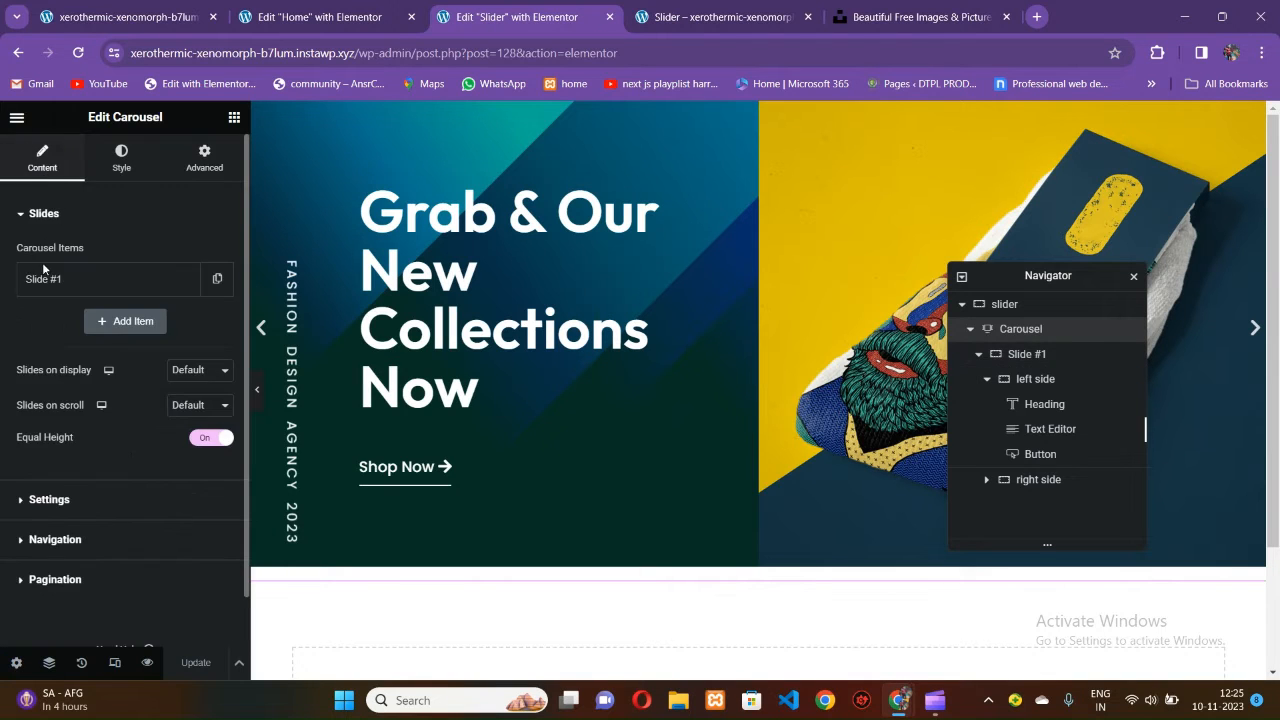
pyautogui.scroll(-1, 55, 300)
pyautogui.click(198, 316)
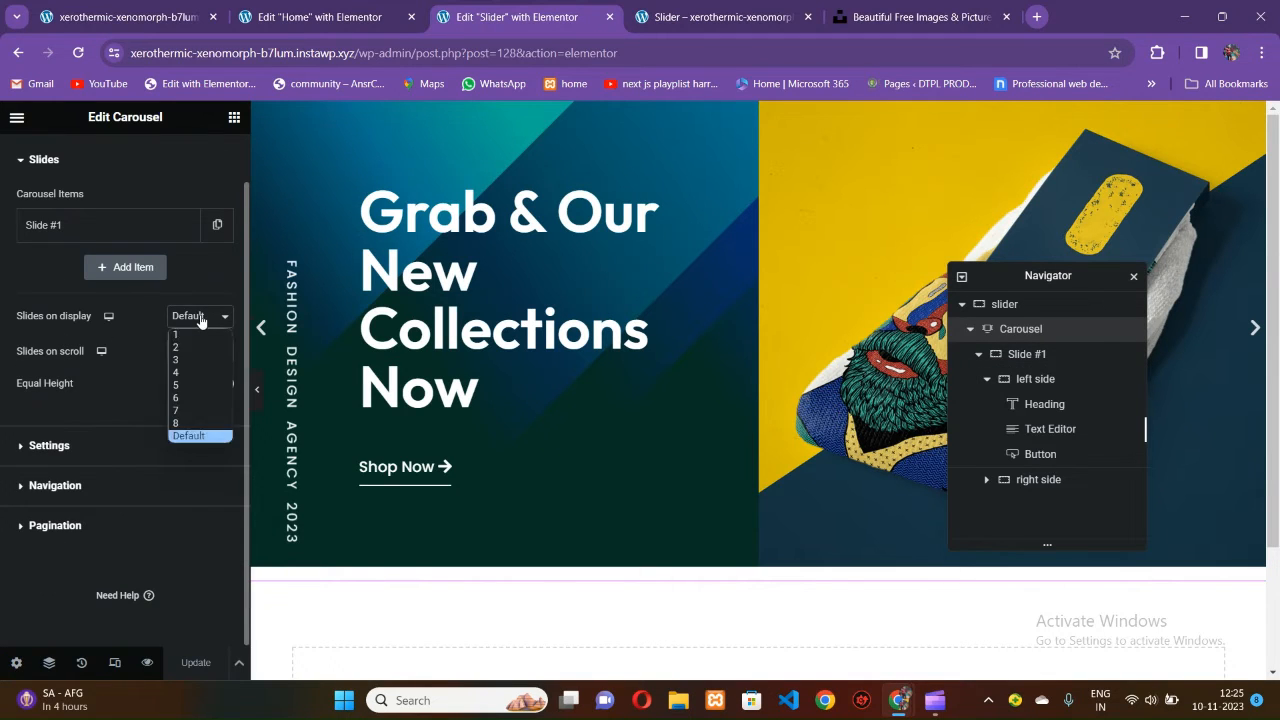
pyautogui.click(190, 347)
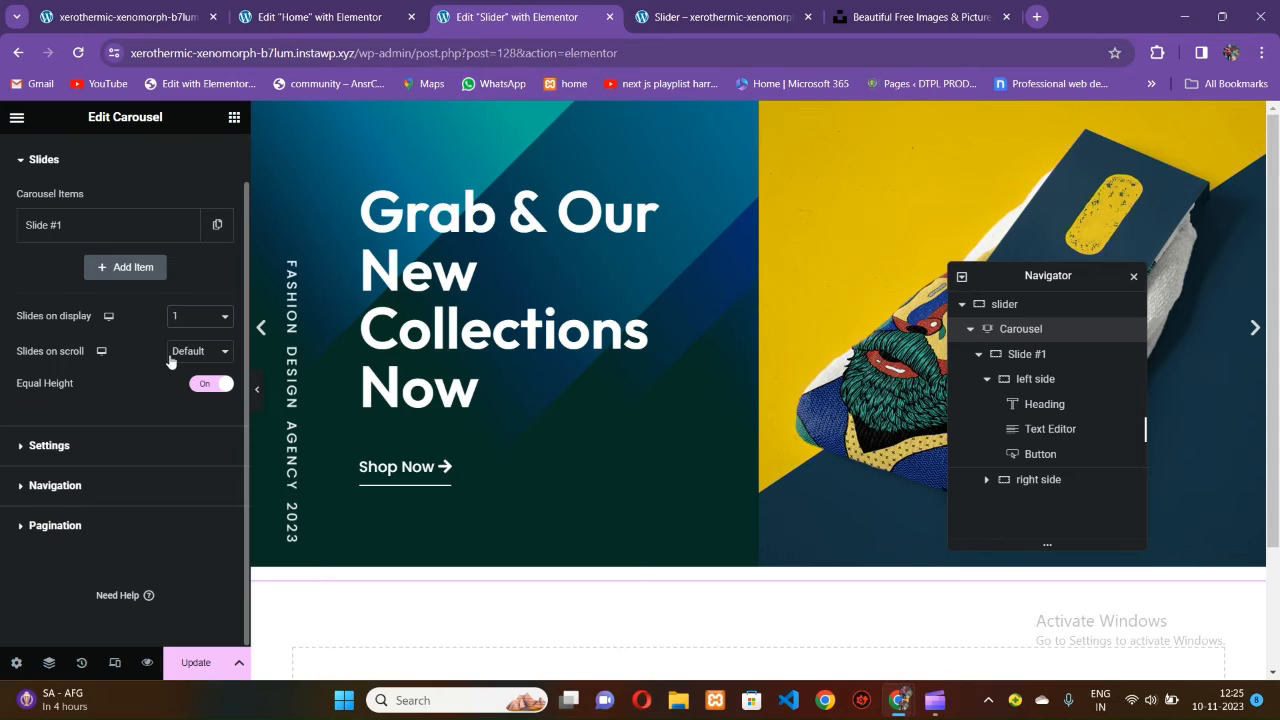
pyautogui.click(176, 352)
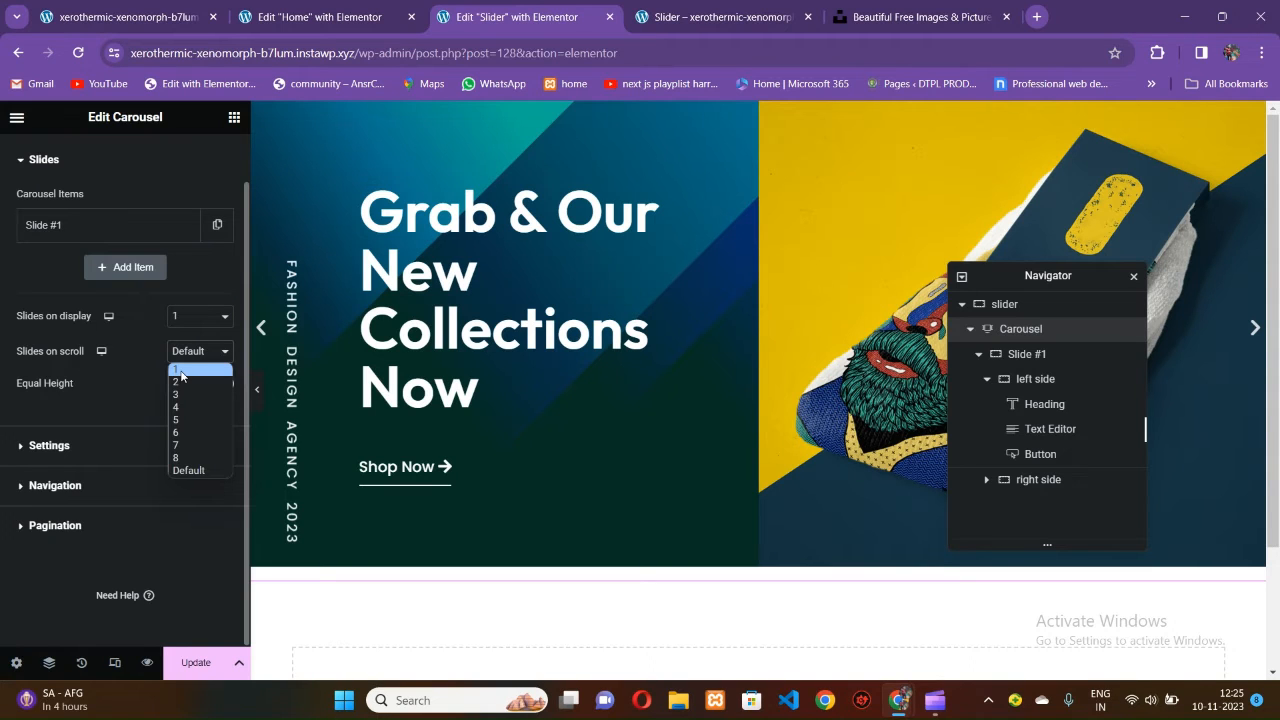
pyautogui.click(178, 370)
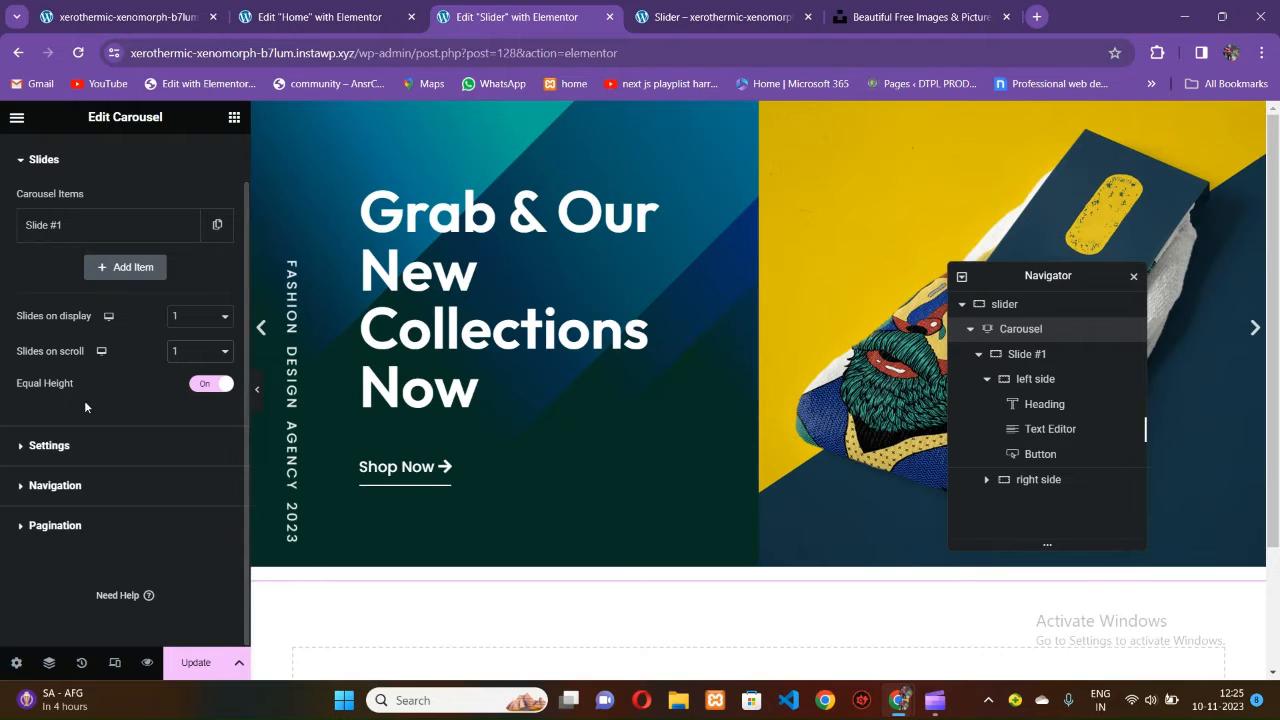
# Turn off Pause on hover and Pause on interaction in the Carousel's settings.
pyautogui.click(28, 450)
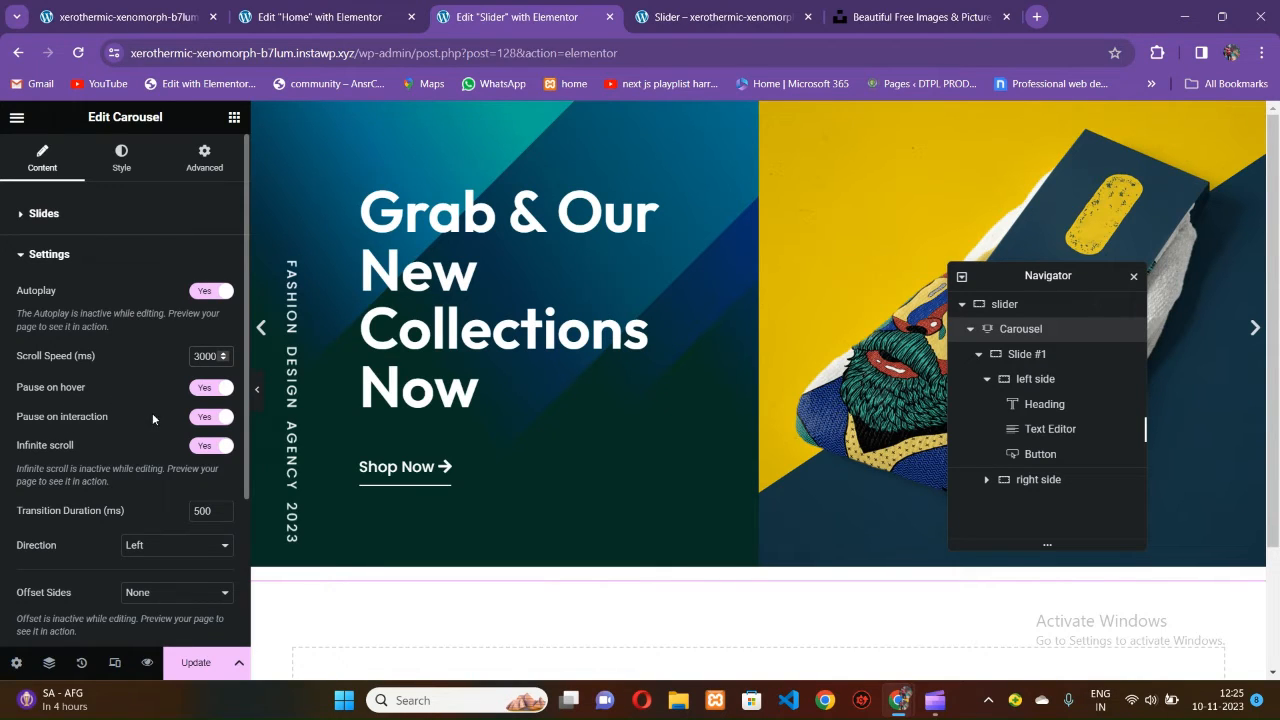
pyautogui.click(210, 387)
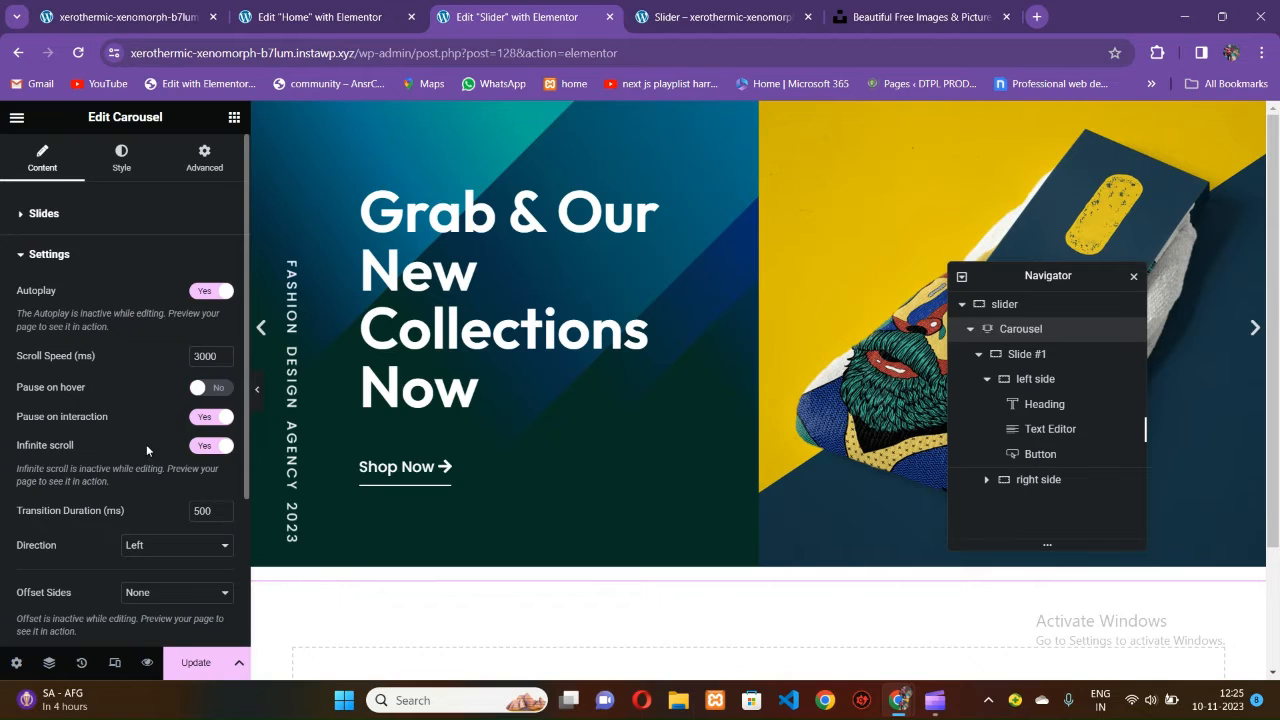
pyautogui.click(210, 416)
pyautogui.scroll(-2, 152, 460)
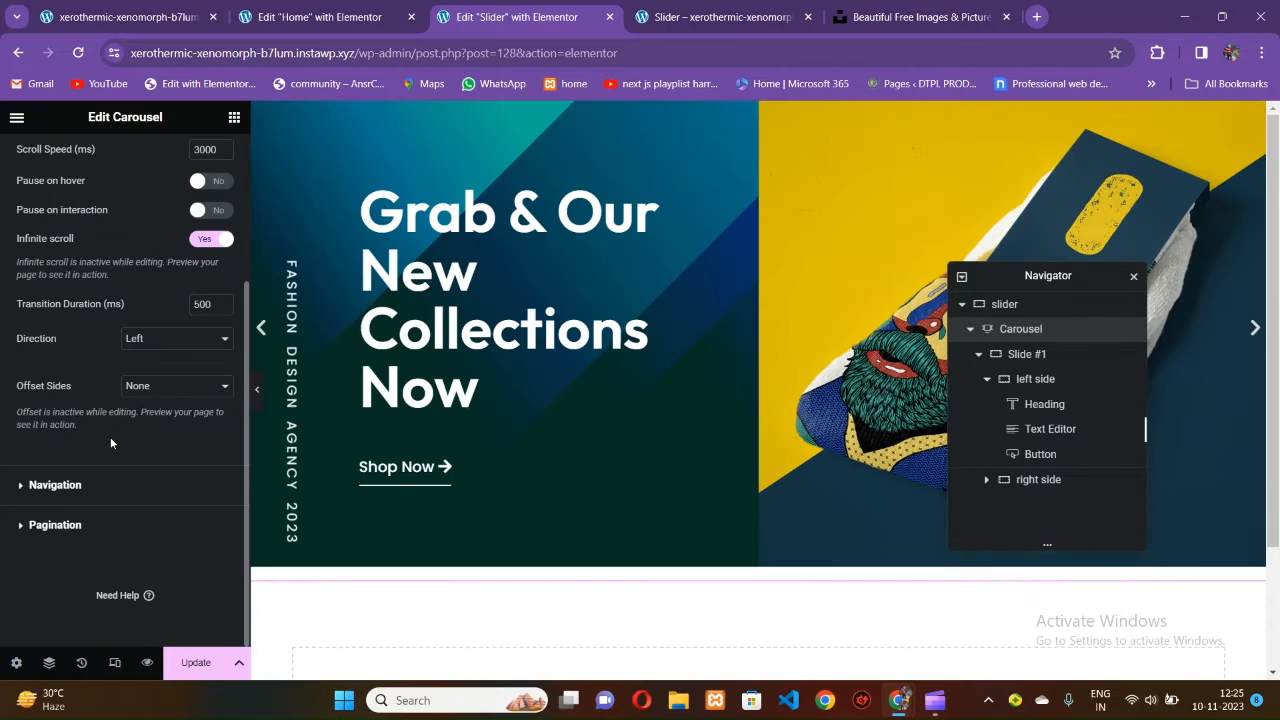
# Set the Carousel's Previous Arrow to horizontal orientation Center and vertical orientation End.
pyautogui.click(55, 485)
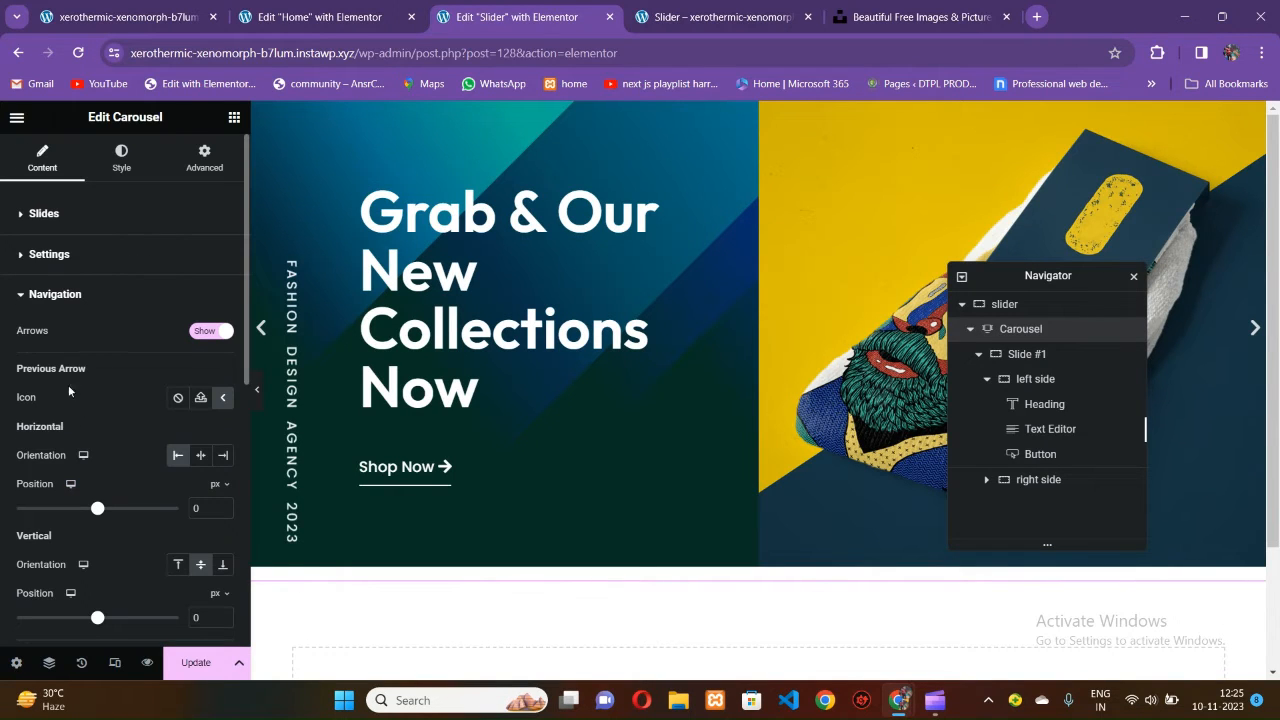
pyautogui.scroll(-5, 99, 404)
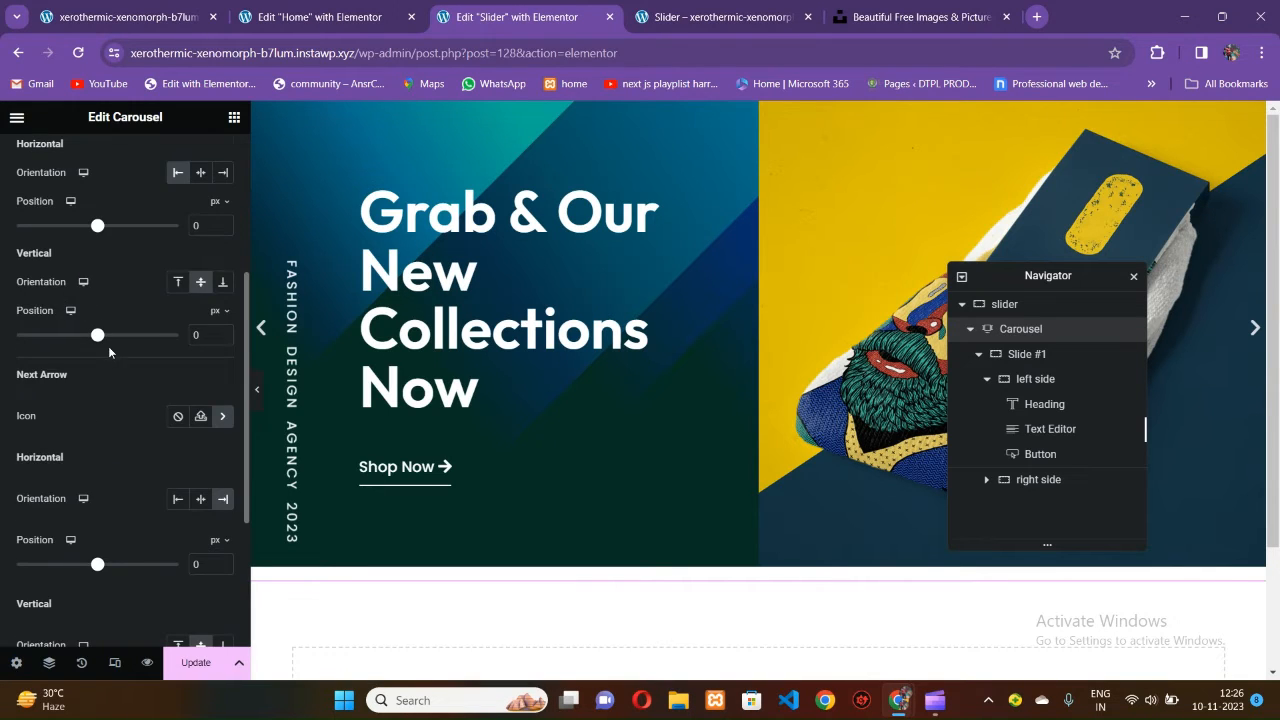
pyautogui.scroll(-3, 108, 346)
pyautogui.scroll(5, 118, 386)
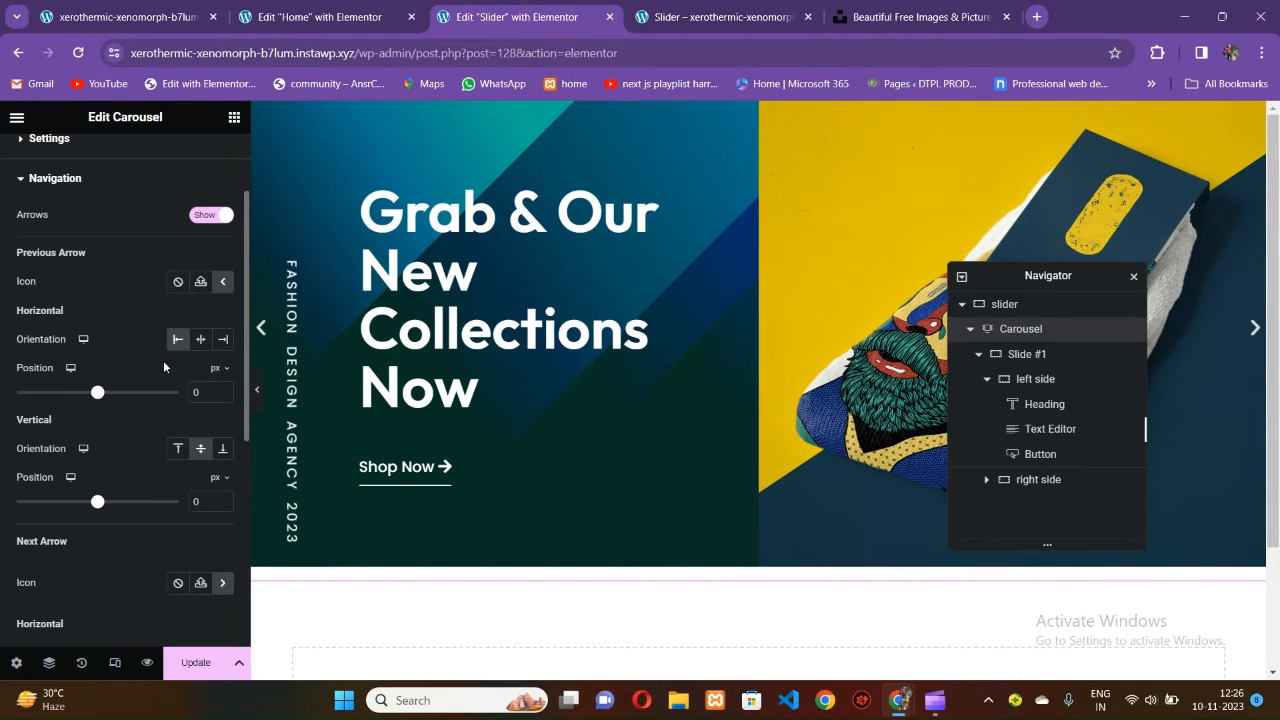
pyautogui.click(201, 340)
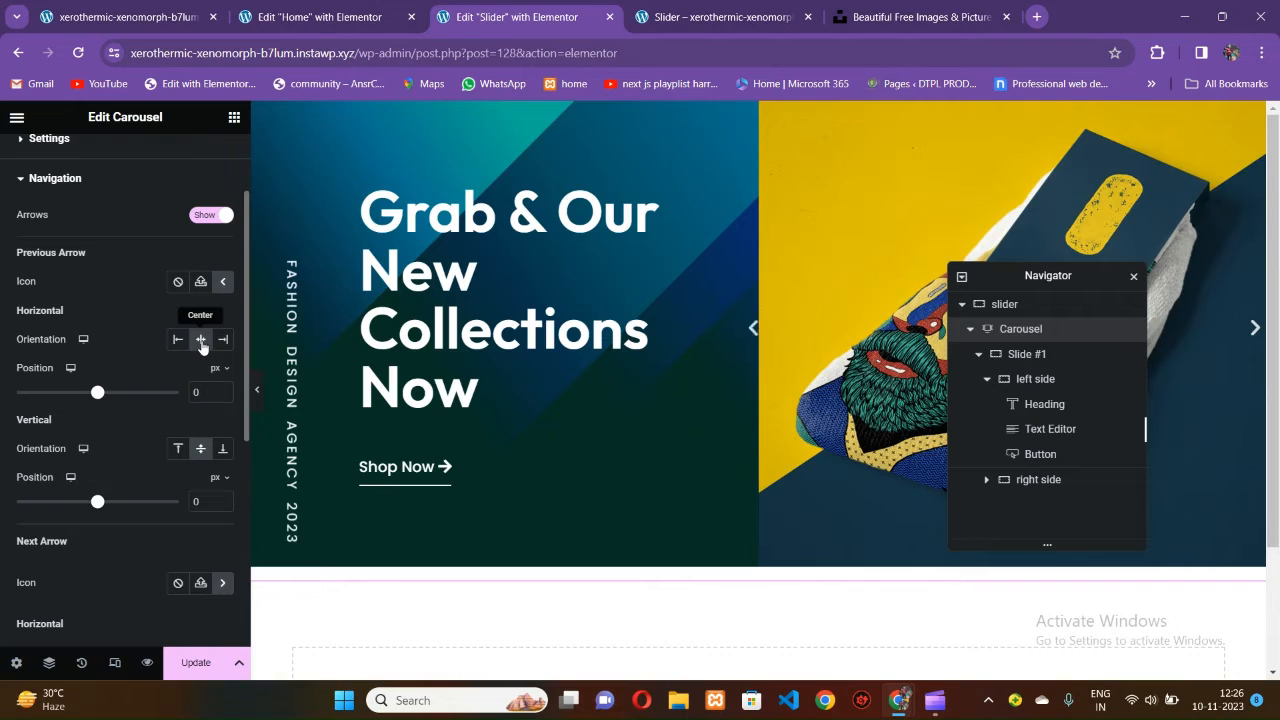
pyautogui.click(222, 450)
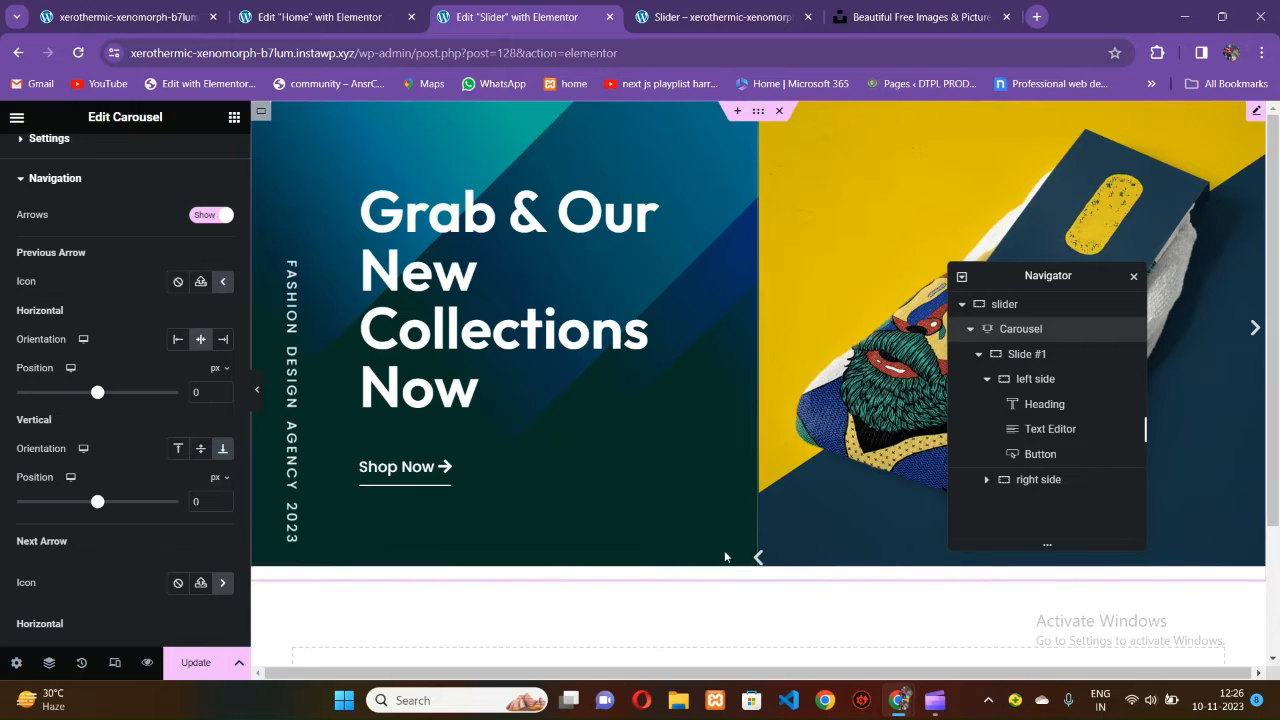
# Set the Carousel's Next Arrow to horizontal orientation Center and vertical orientation End.
pyautogui.scroll(-3, 140, 444)
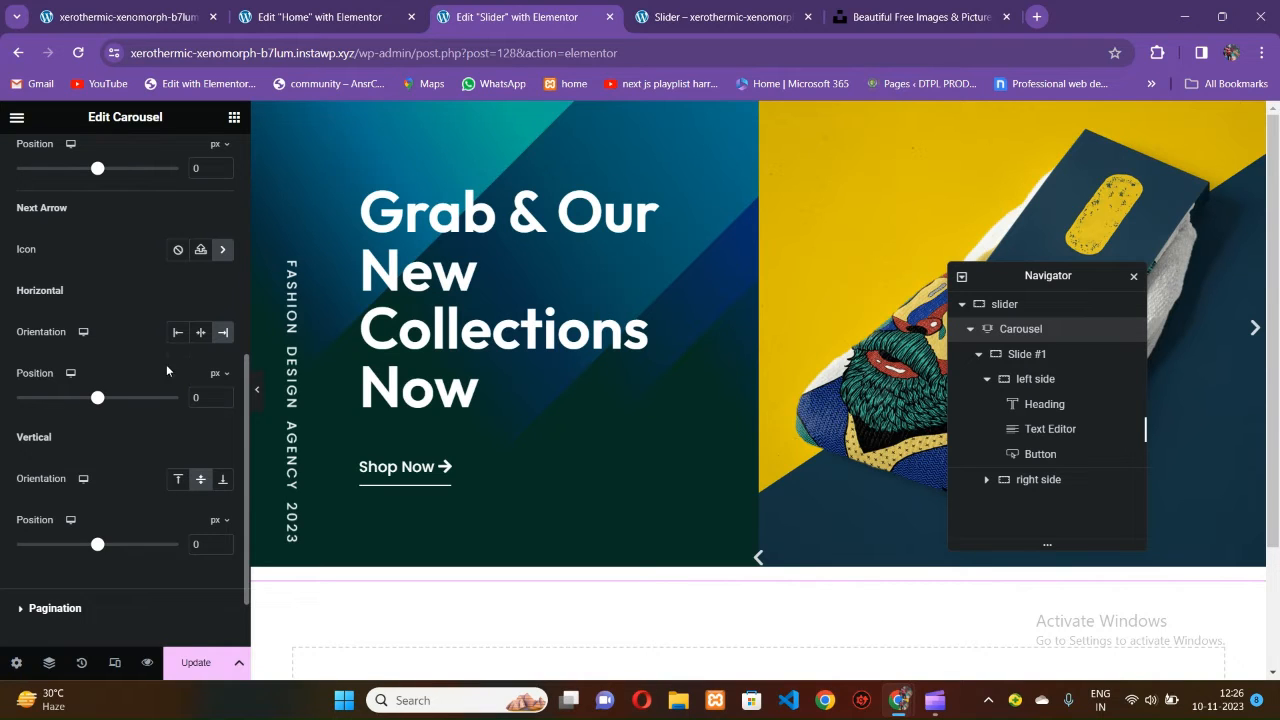
pyautogui.click(200, 332)
pyautogui.scroll(-1, 184, 380)
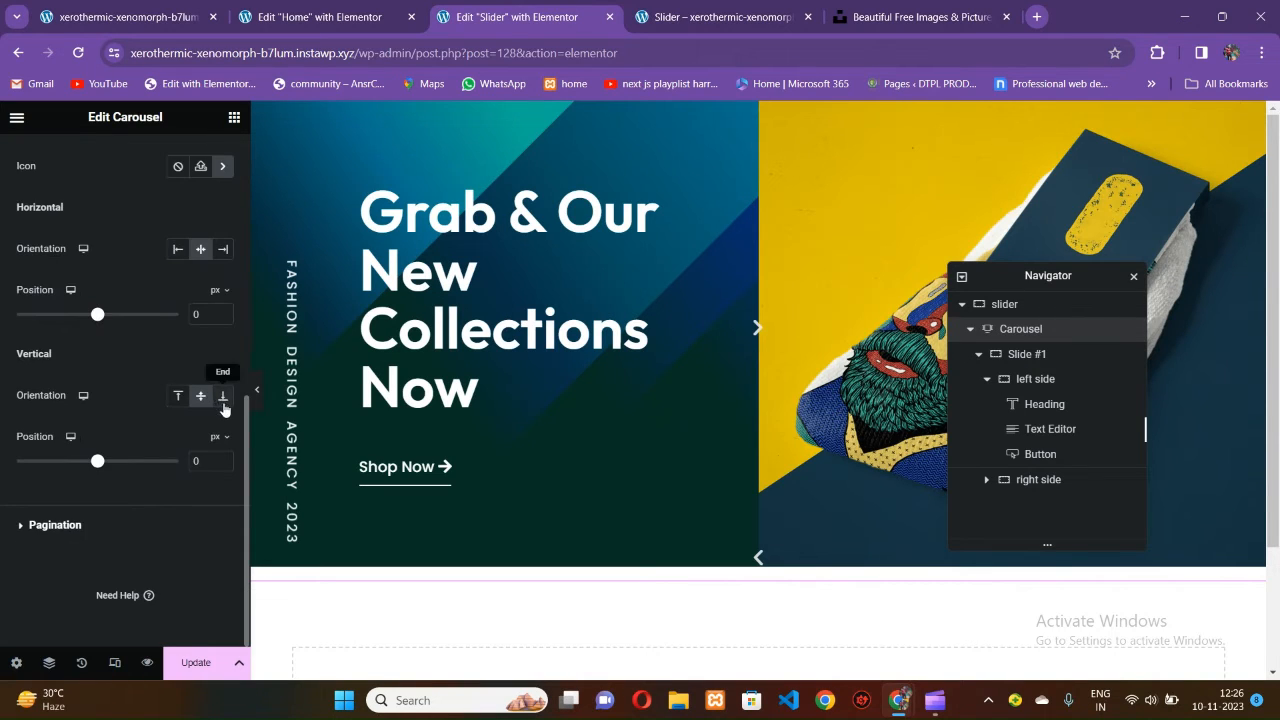
pyautogui.click(223, 400)
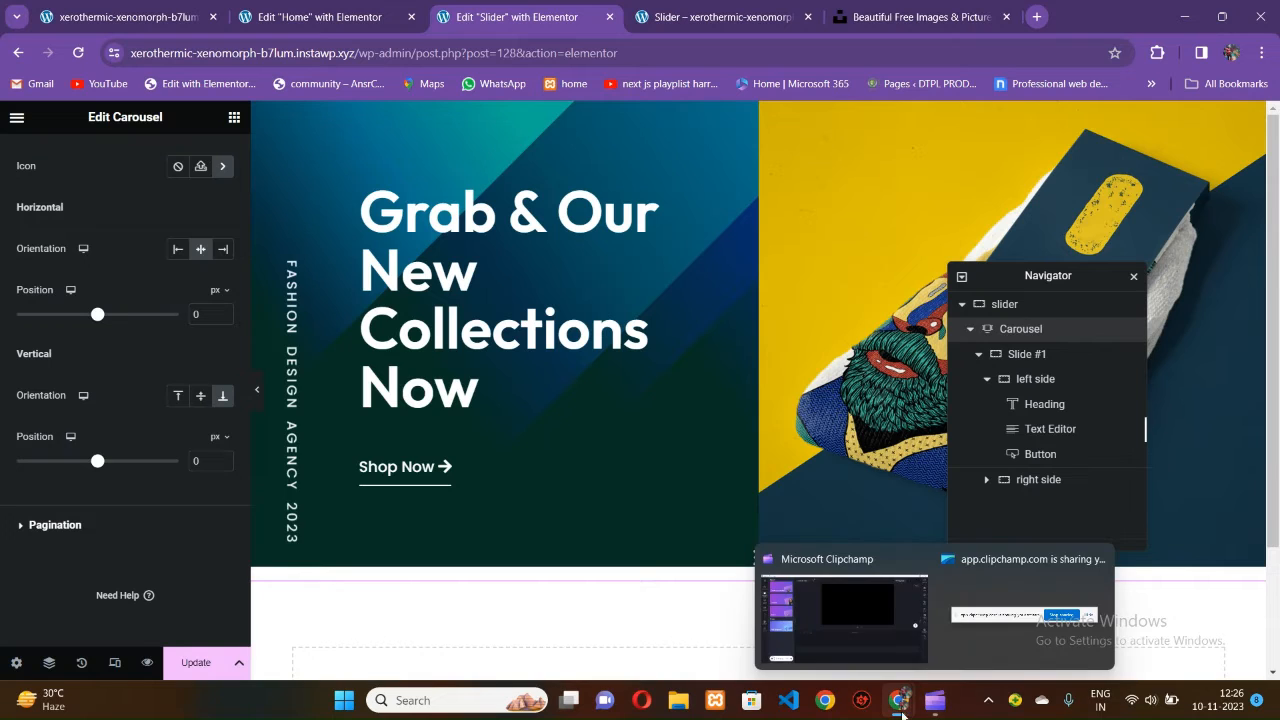
pyautogui.moveTo(935, 700)
pyautogui.click(972, 648)
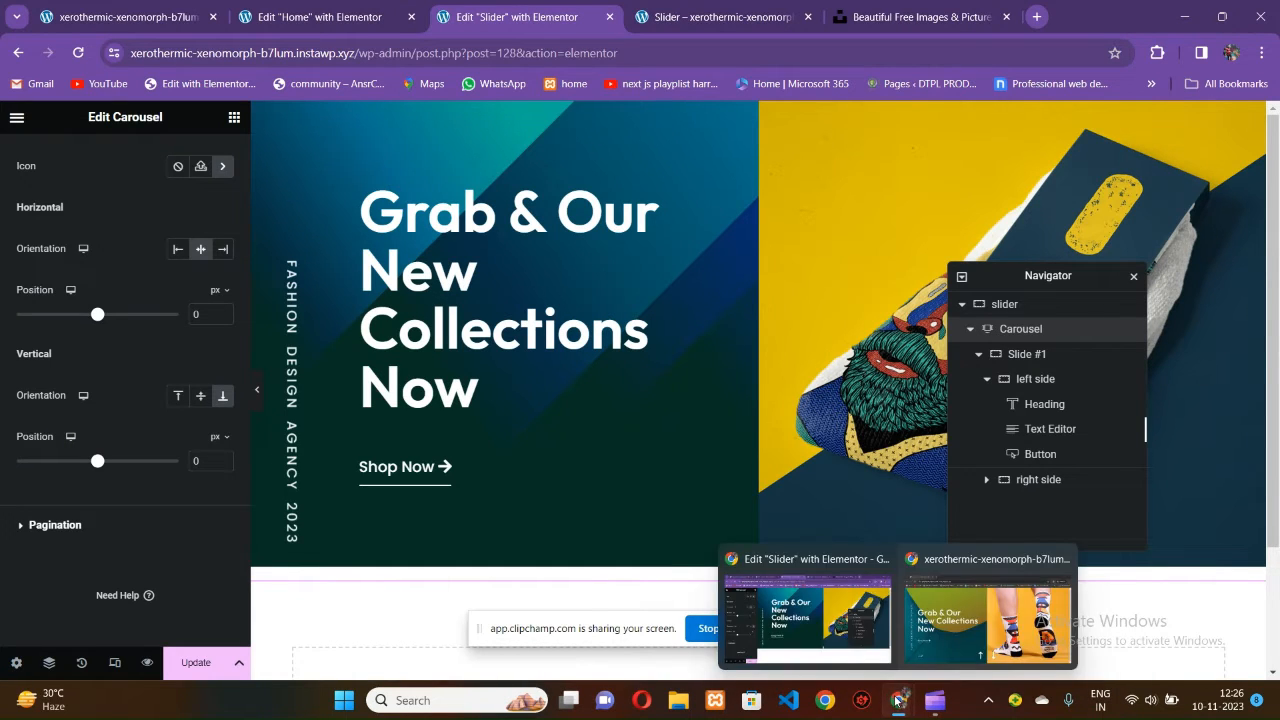
pyautogui.moveTo(929, 706)
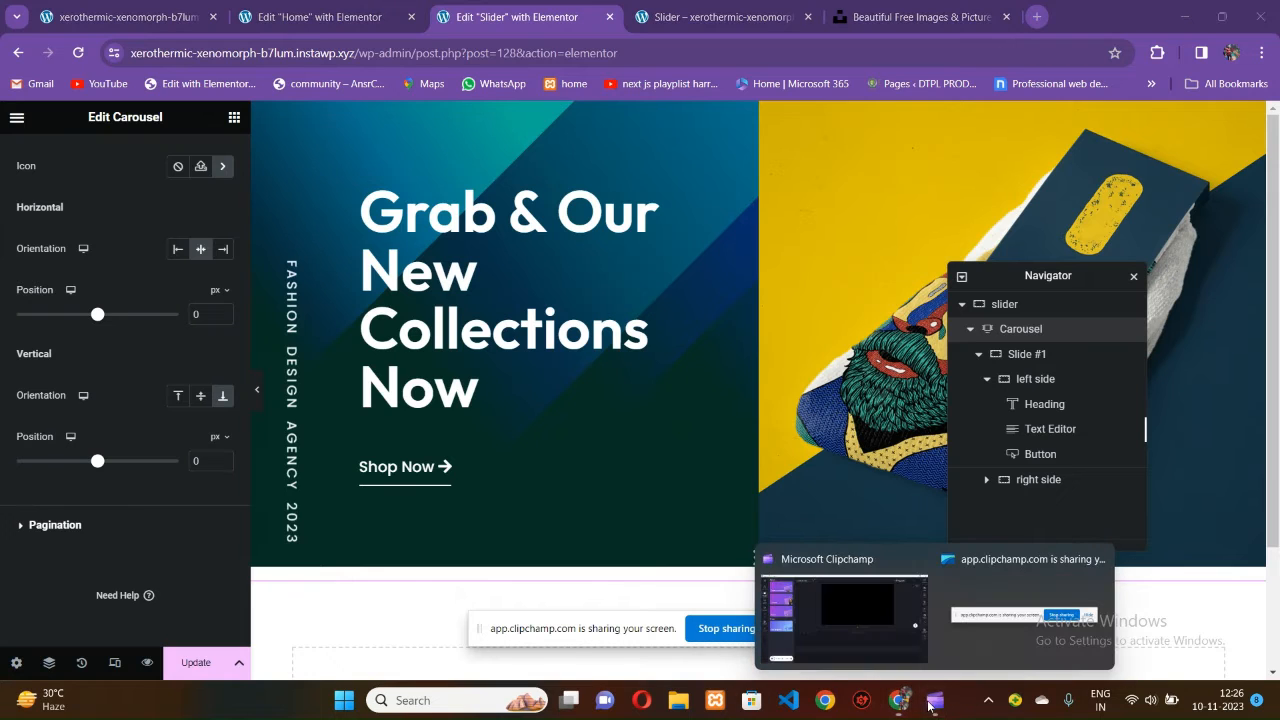
pyautogui.click(869, 626)
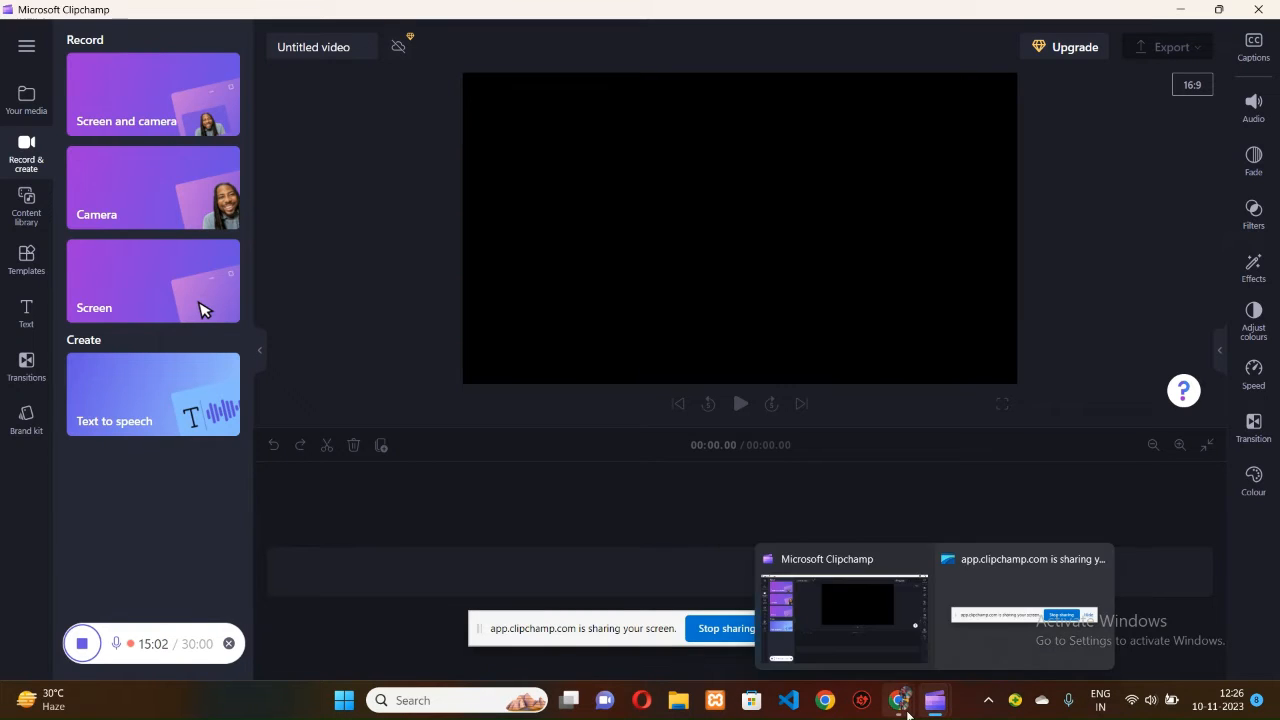
pyautogui.click(942, 646)
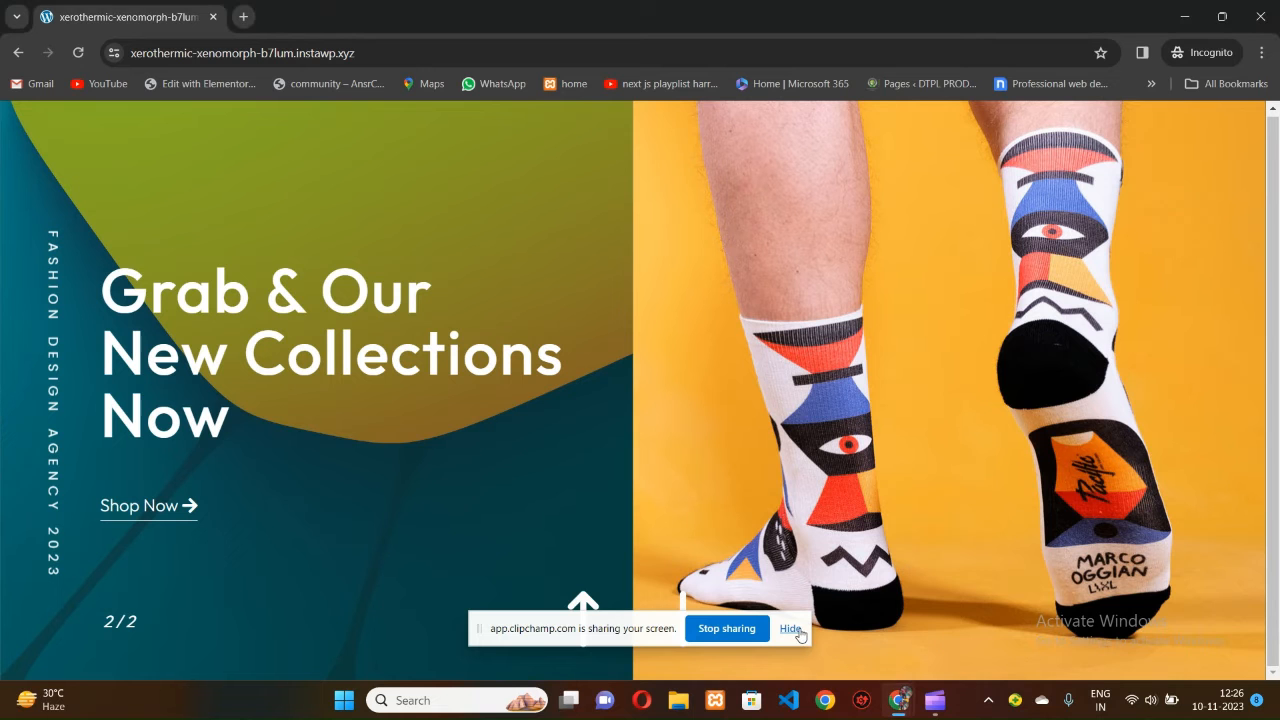
pyautogui.click(790, 629)
pyautogui.click(892, 627)
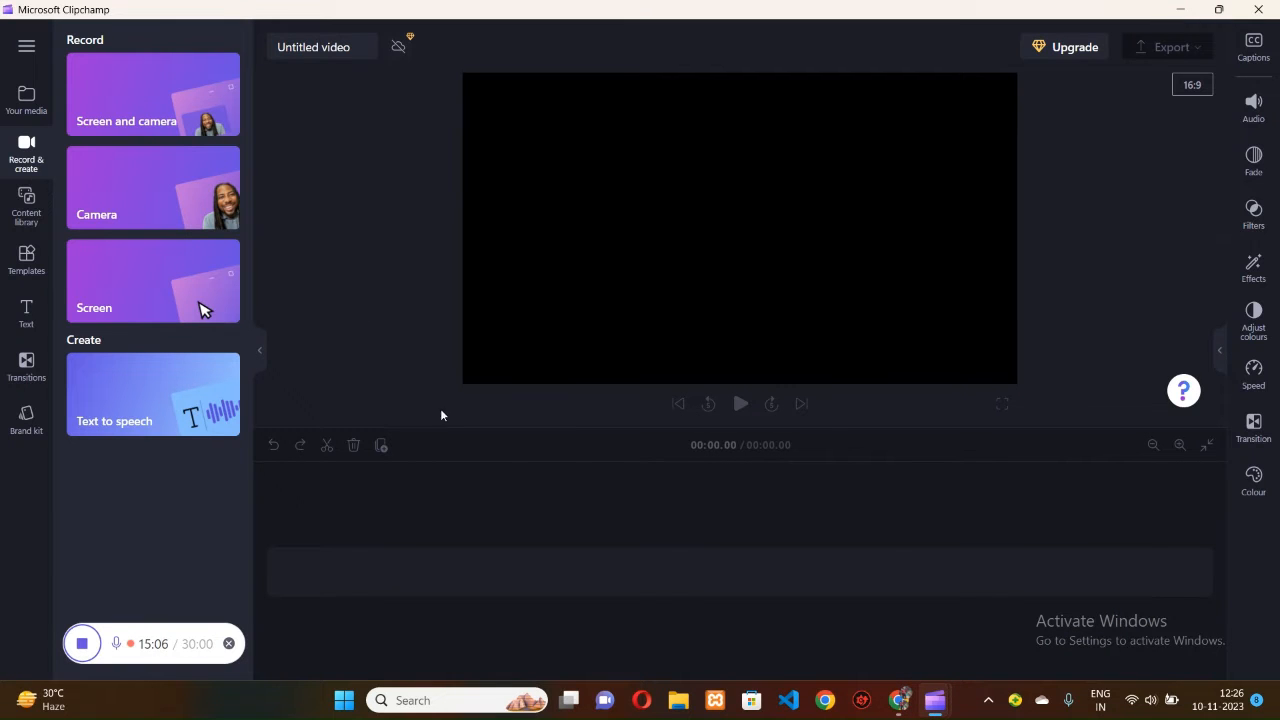
pyautogui.click(806, 614)
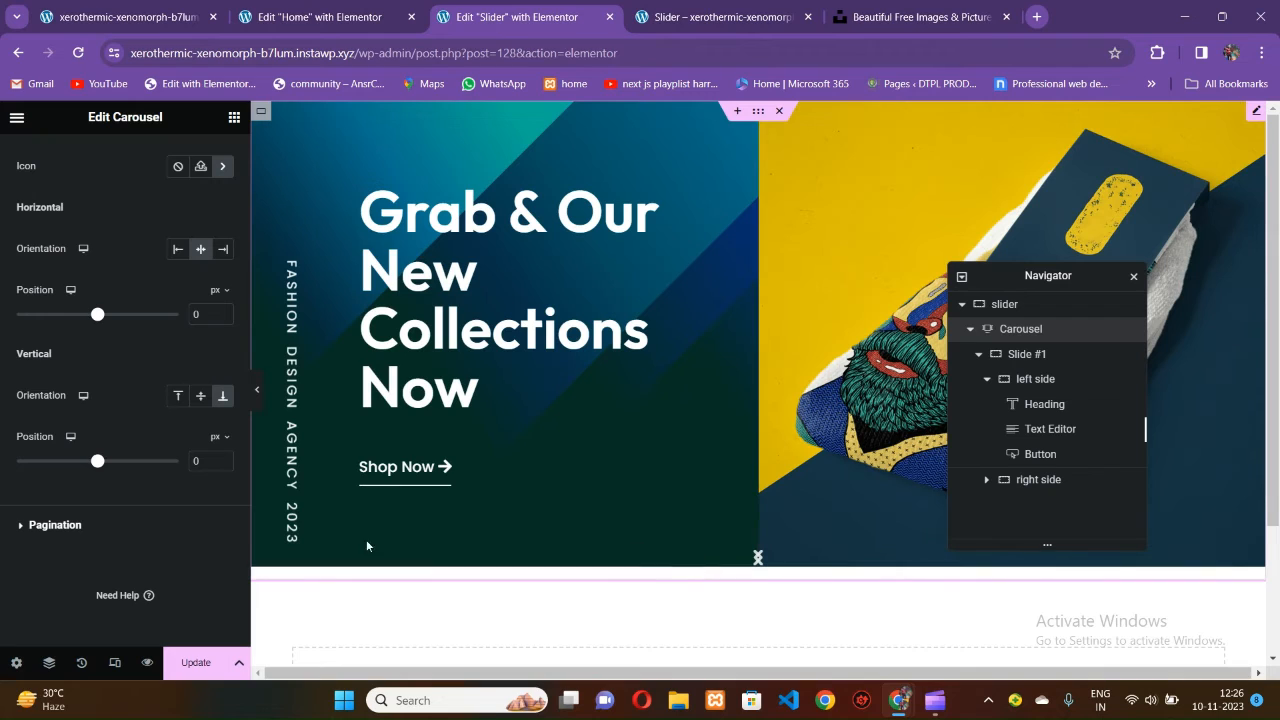
# Set the Previous Arrow's horizontal position to -80 px.
pyautogui.scroll(2, 100, 440)
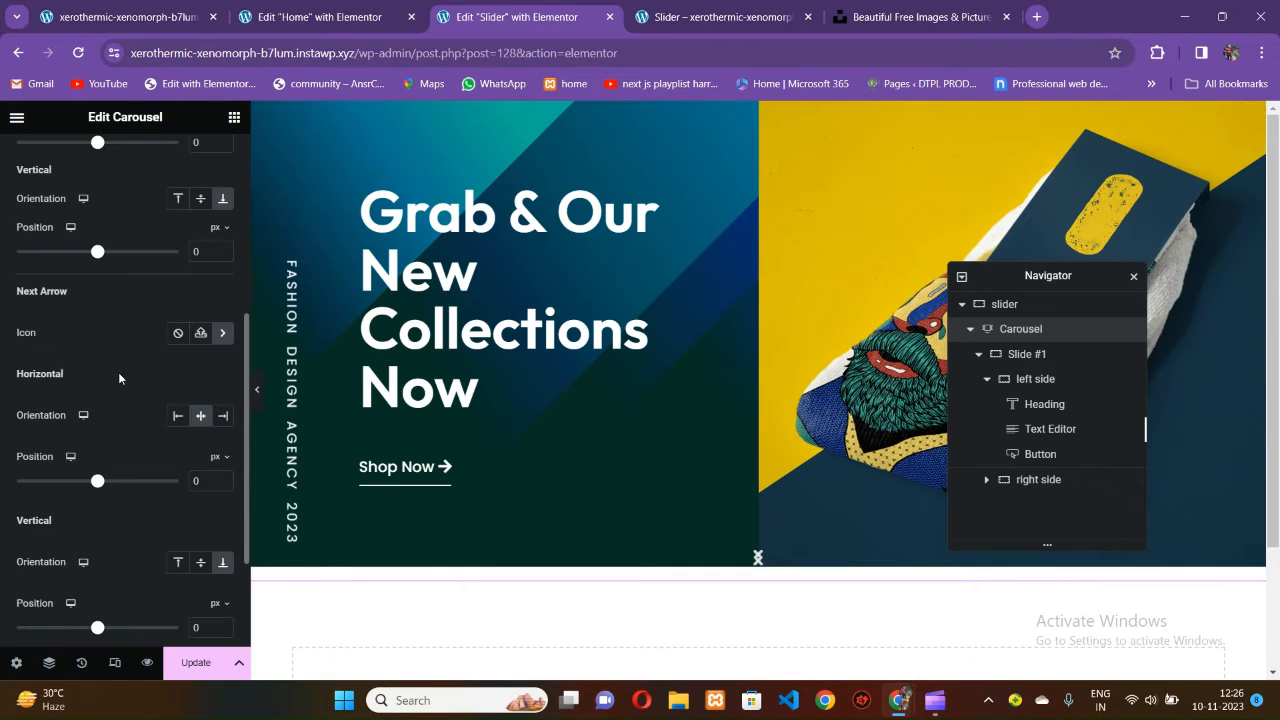
pyautogui.scroll(3, 76, 343)
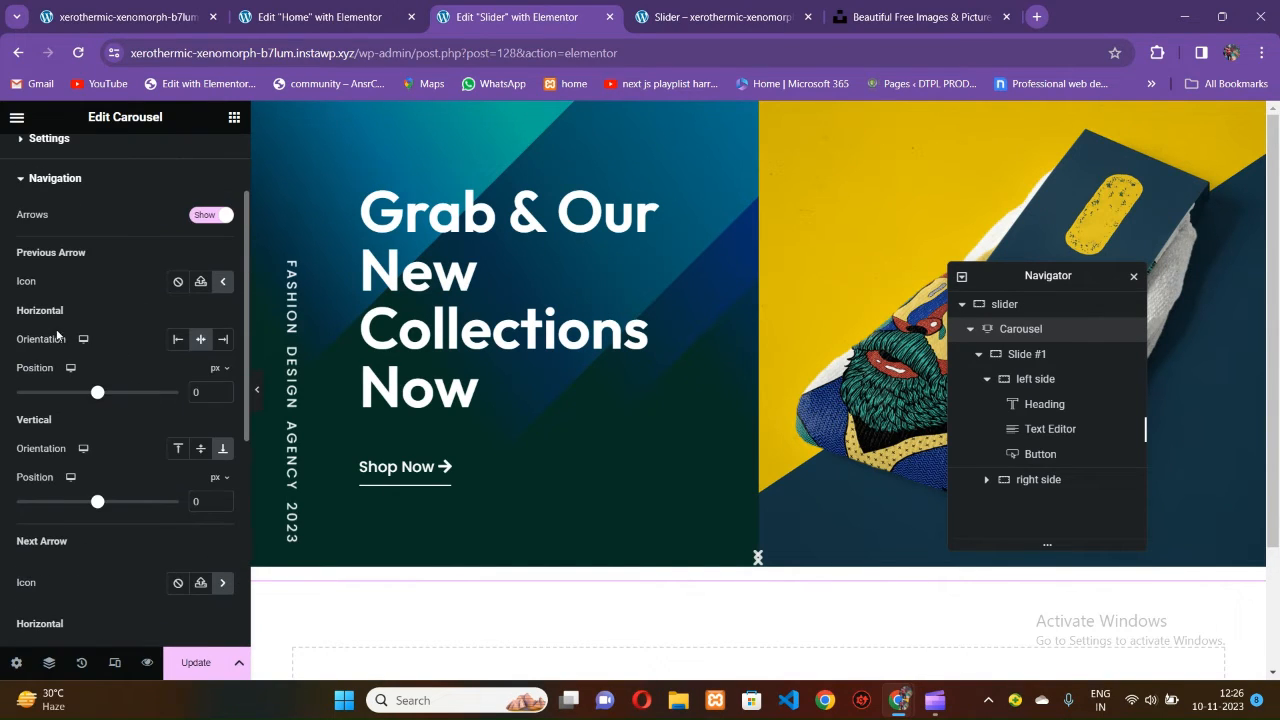
pyautogui.moveTo(97, 393)
pyautogui.mouseDown()
pyautogui.moveTo(83, 394)
pyautogui.moveTo(111, 404)
pyautogui.moveTo(93, 403)
pyautogui.mouseUp()
pyautogui.click(223, 392)
pyautogui.click(223, 392)
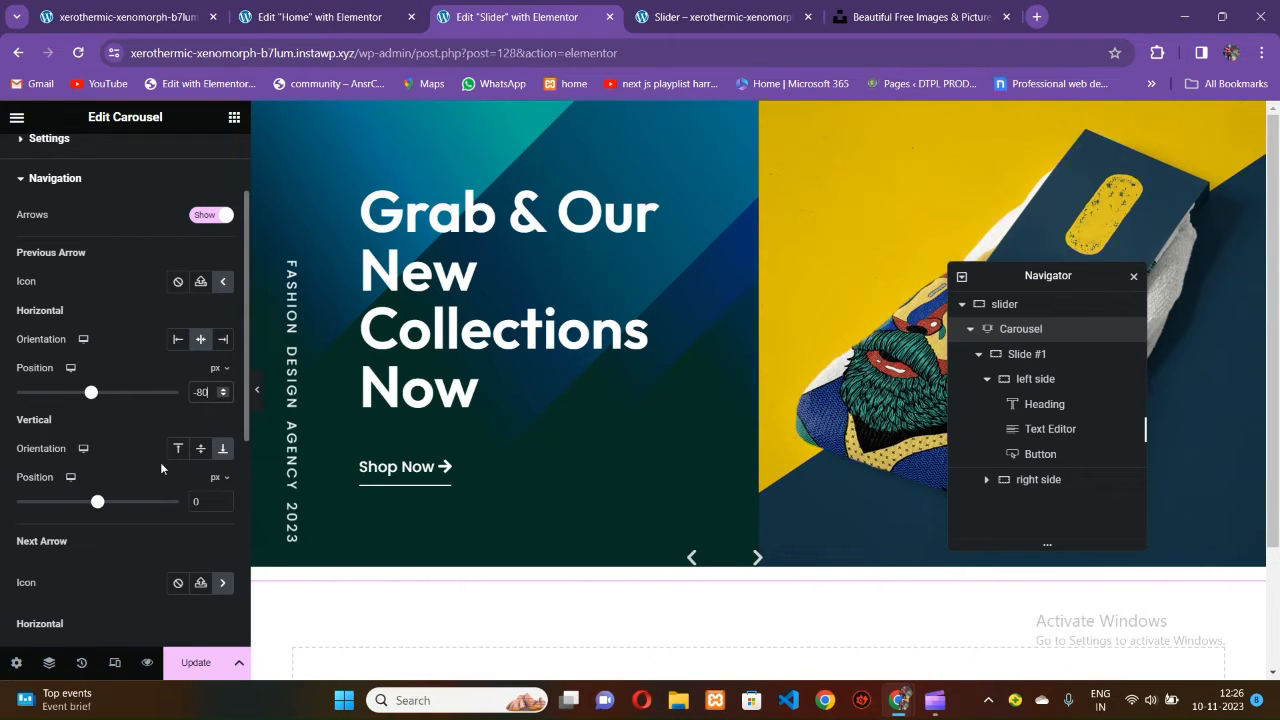
# Set the Next Arrow's horizontal position to -80 px.
pyautogui.scroll(-2, 144, 448)
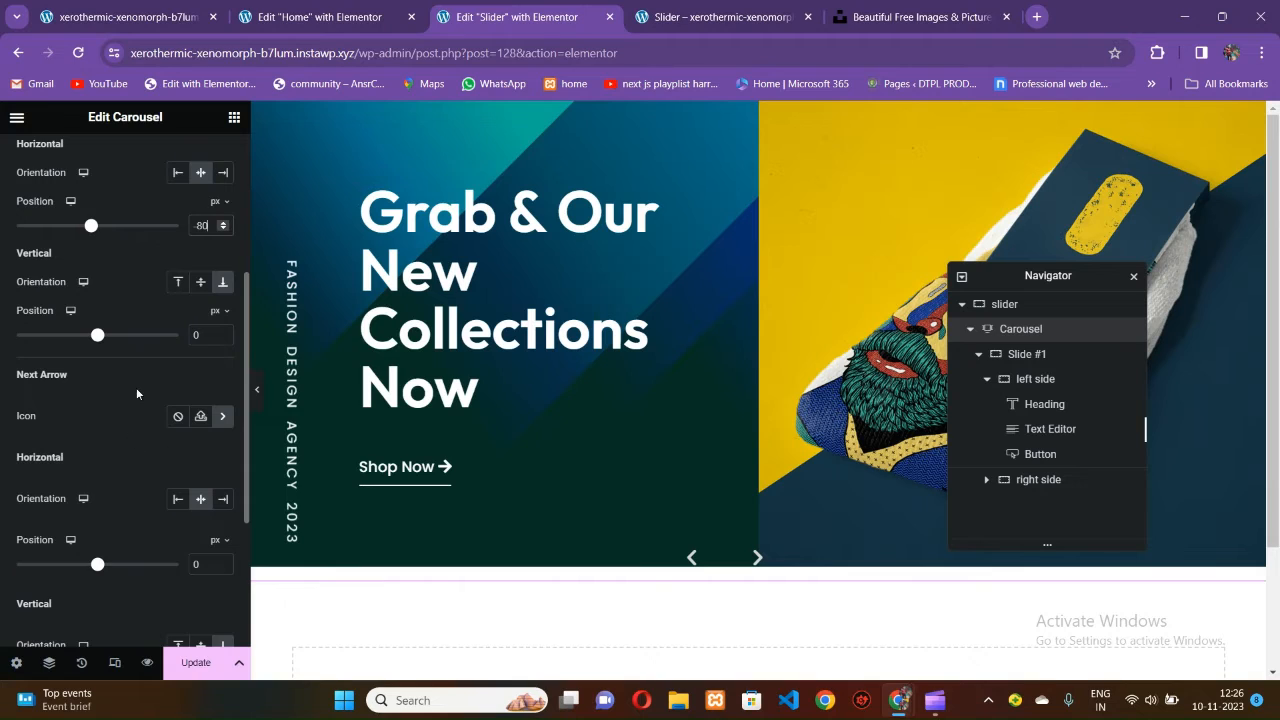
pyautogui.scroll(-3, 137, 393)
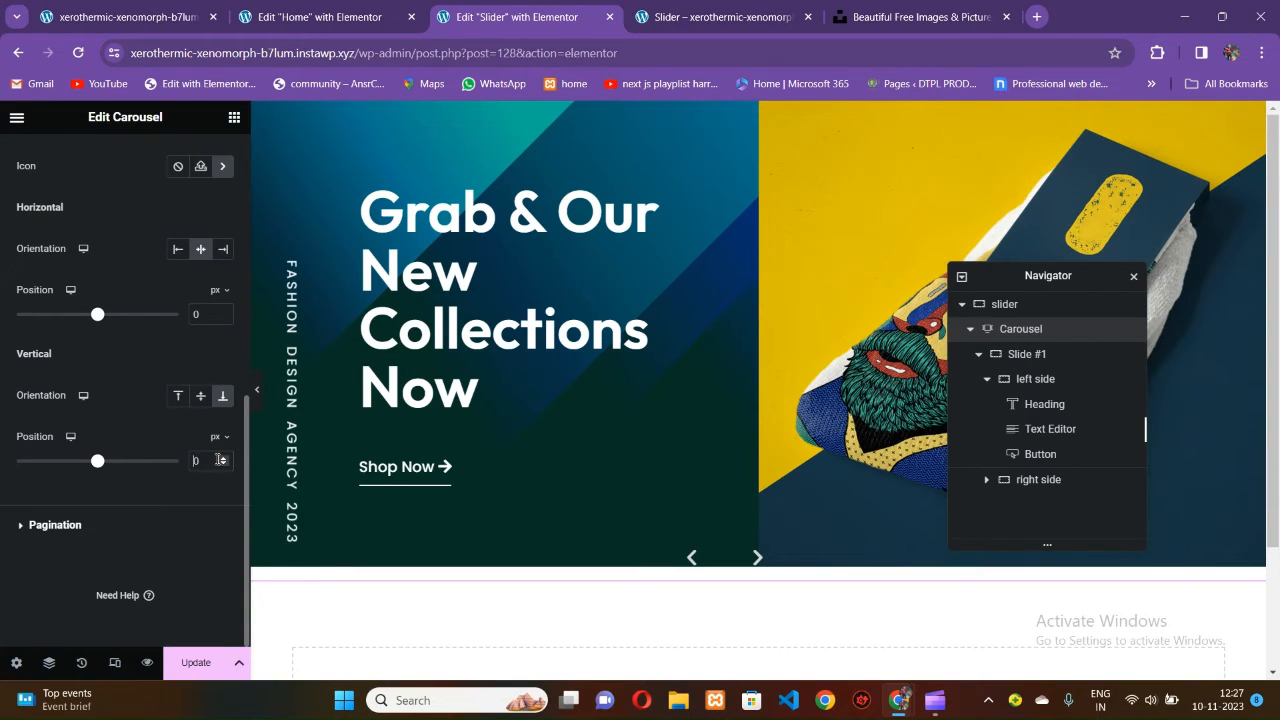
pyautogui.write('-80')
pyautogui.press('BackSpace')
pyautogui.press('BackSpace')
pyautogui.press('BackSpace')
pyautogui.moveTo(100, 322); pyautogui.dragTo(96, 325)
pyautogui.press('BackSpace')
pyautogui.press('BackSpace')
pyautogui.write('80')
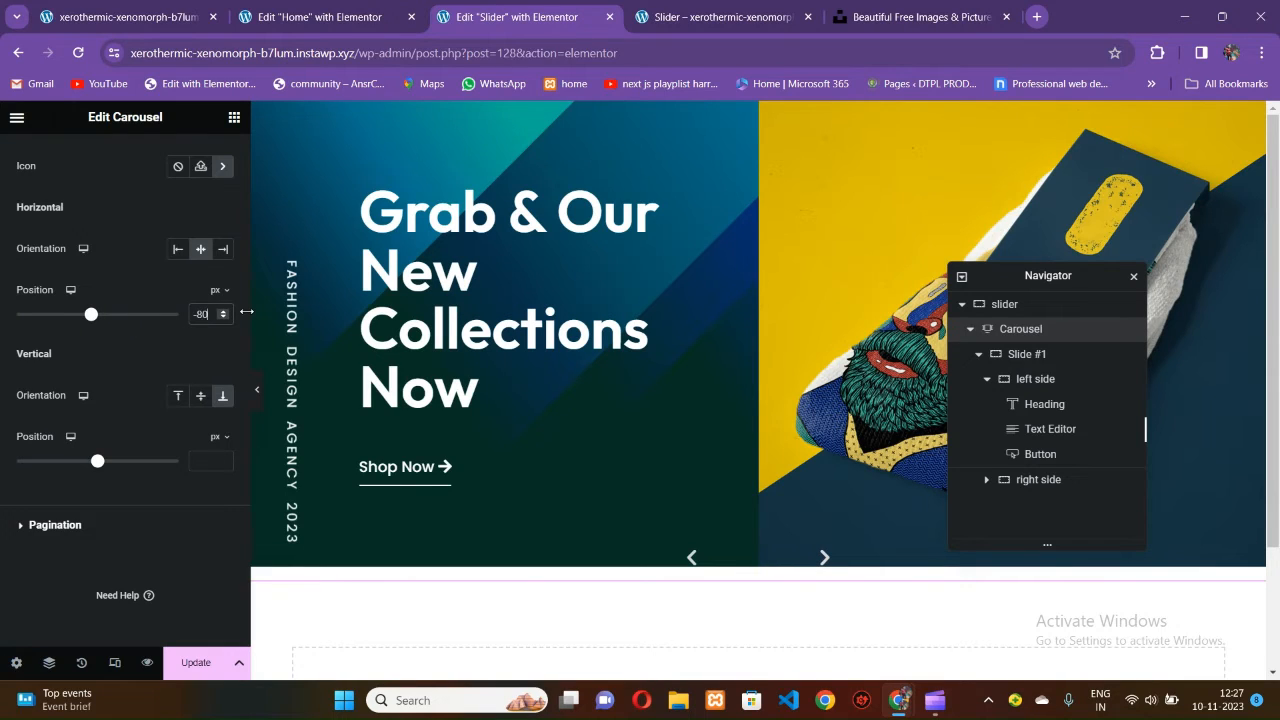
# Set the horizontal position of both the Next Arrow and the Previous Arrow to -60 px.
pyautogui.press('BackSpace')
pyautogui.press('BackSpace')
pyautogui.press('BackSpace')
pyautogui.write('60')
pyautogui.scroll(3, 192, 346)
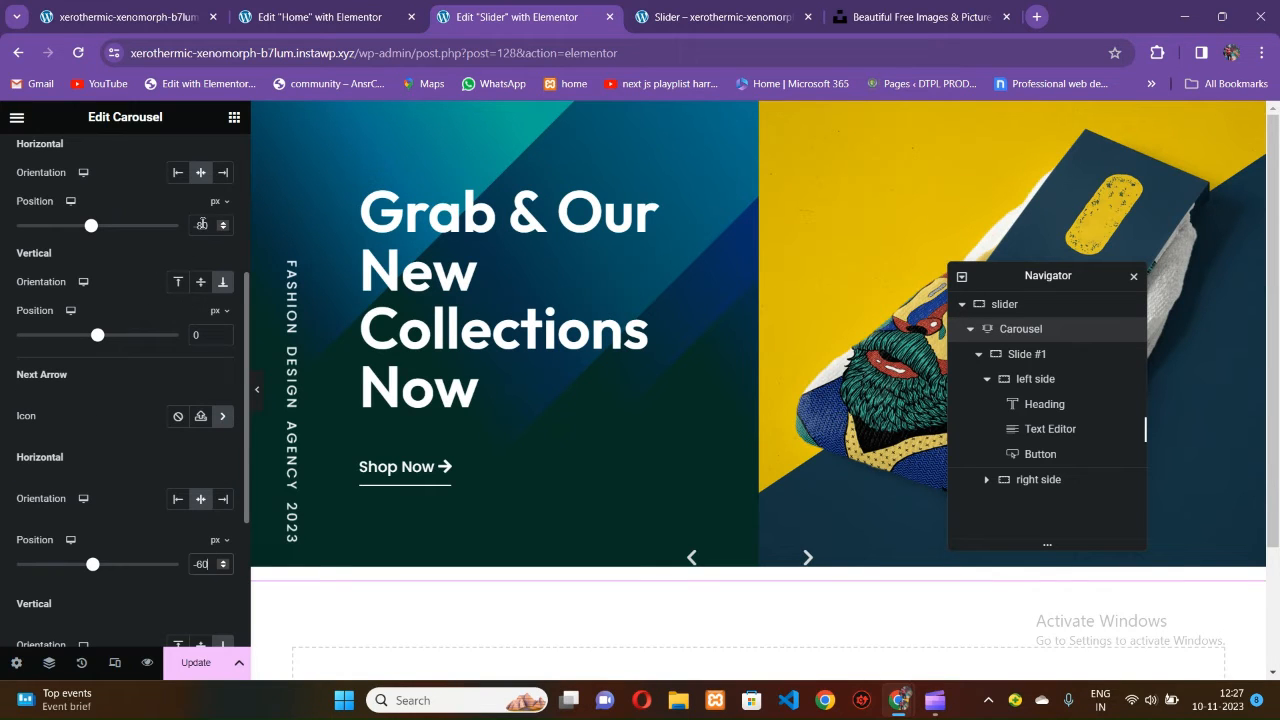
pyautogui.write('60')
pyautogui.scroll(3, 106, 360)
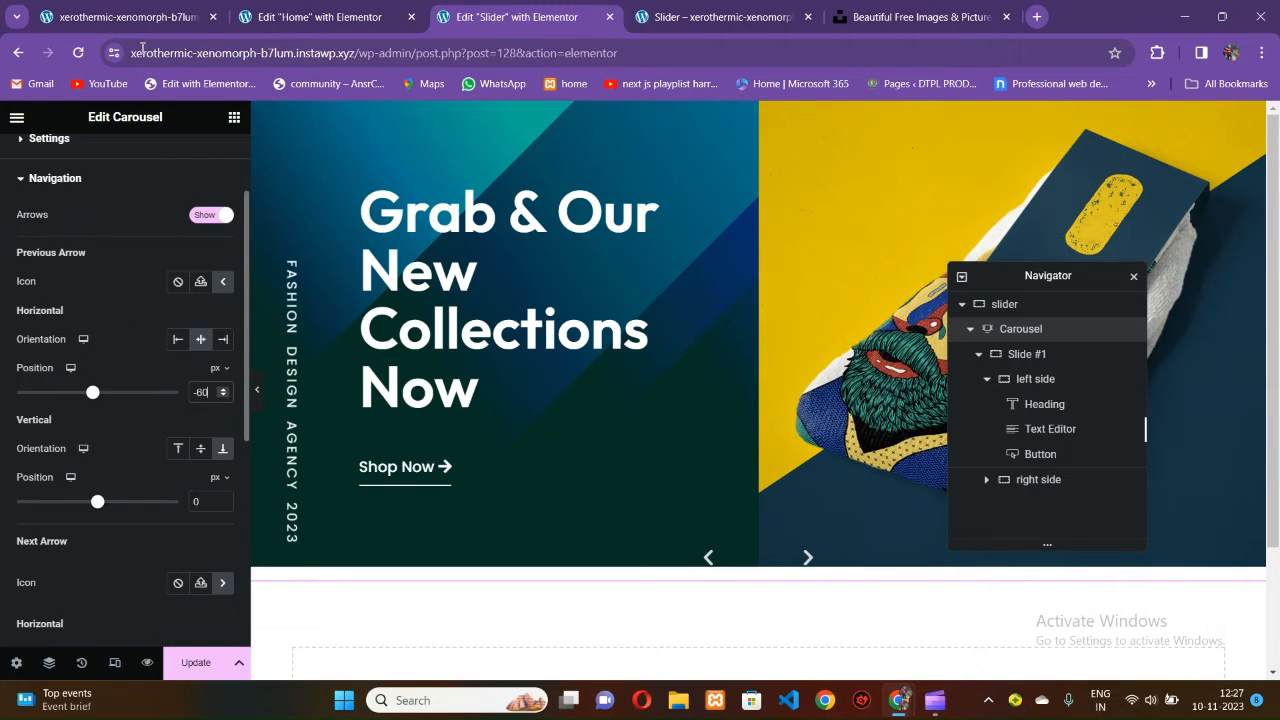
# Compare the Carousel's navigation arrows with those on the finished home page.
pyautogui.click(120, 16)
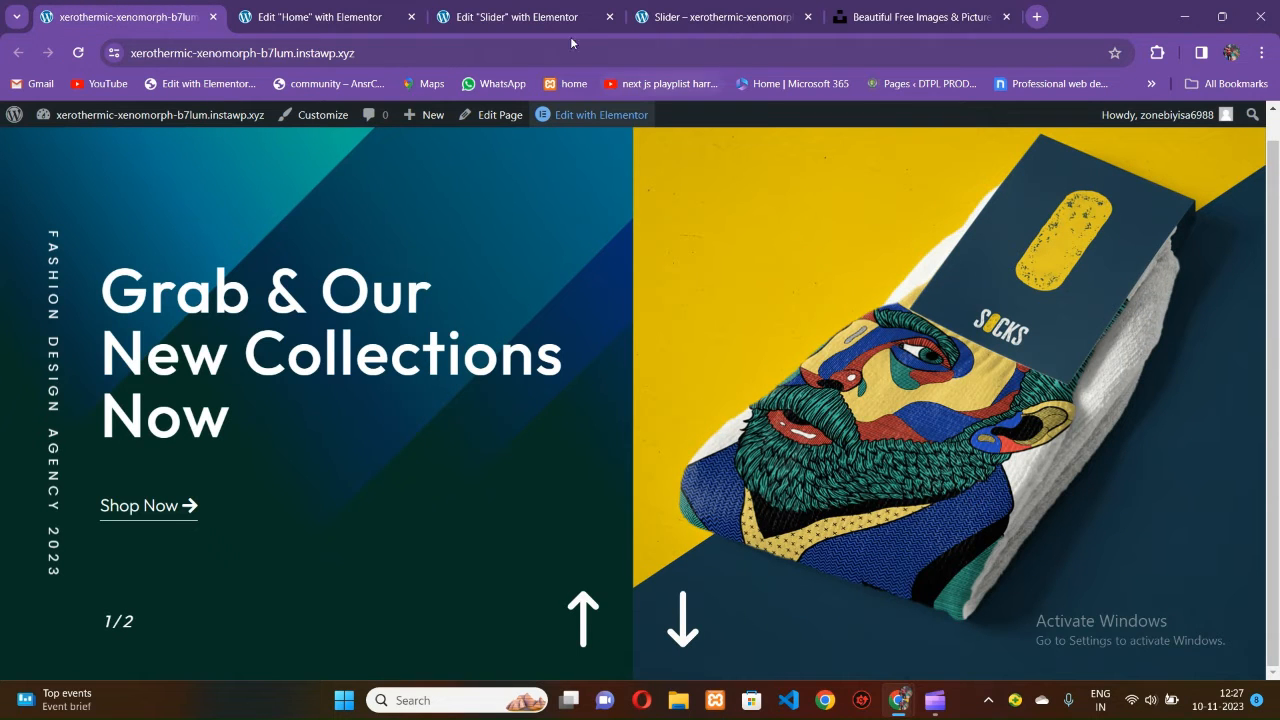
pyautogui.click(516, 16)
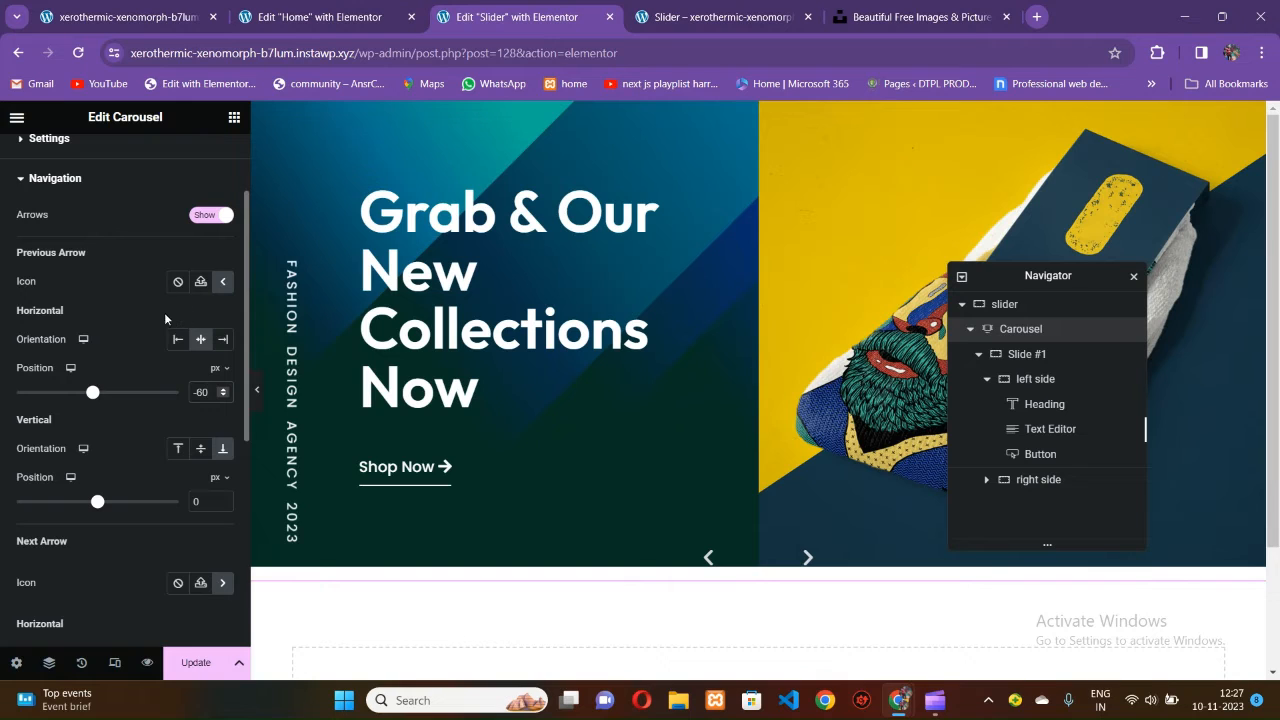
pyautogui.scroll(2, 94, 312)
# Open svgrepo.com in a new browser tab and search its icons for "arrow".
pyautogui.click(920, 16)
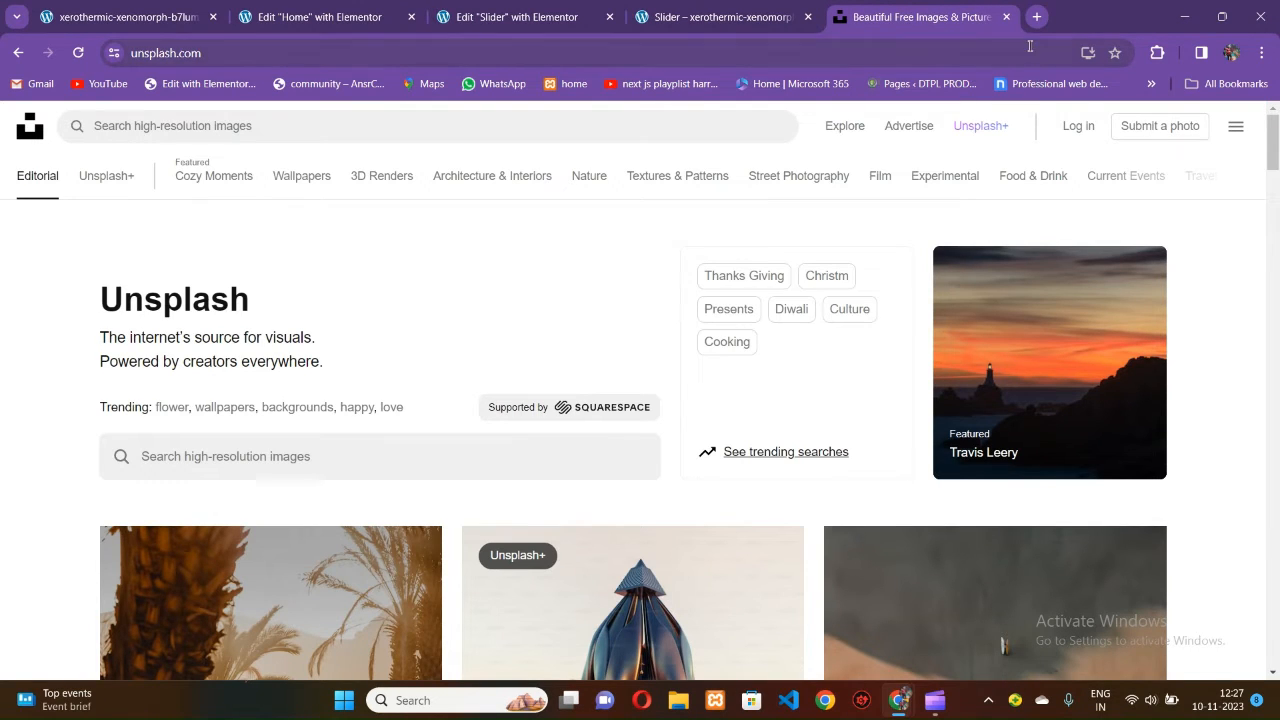
pyautogui.click(1036, 16)
pyautogui.write('svgrepo.com')
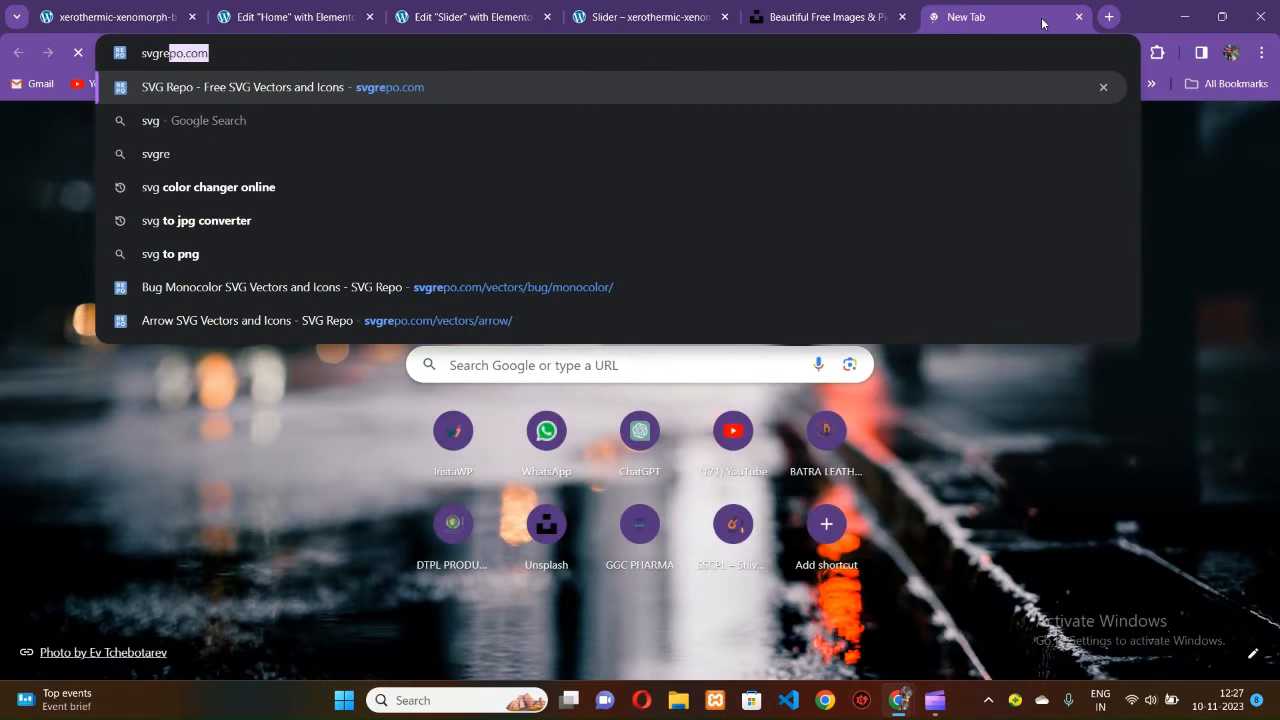
pyautogui.press('Return')
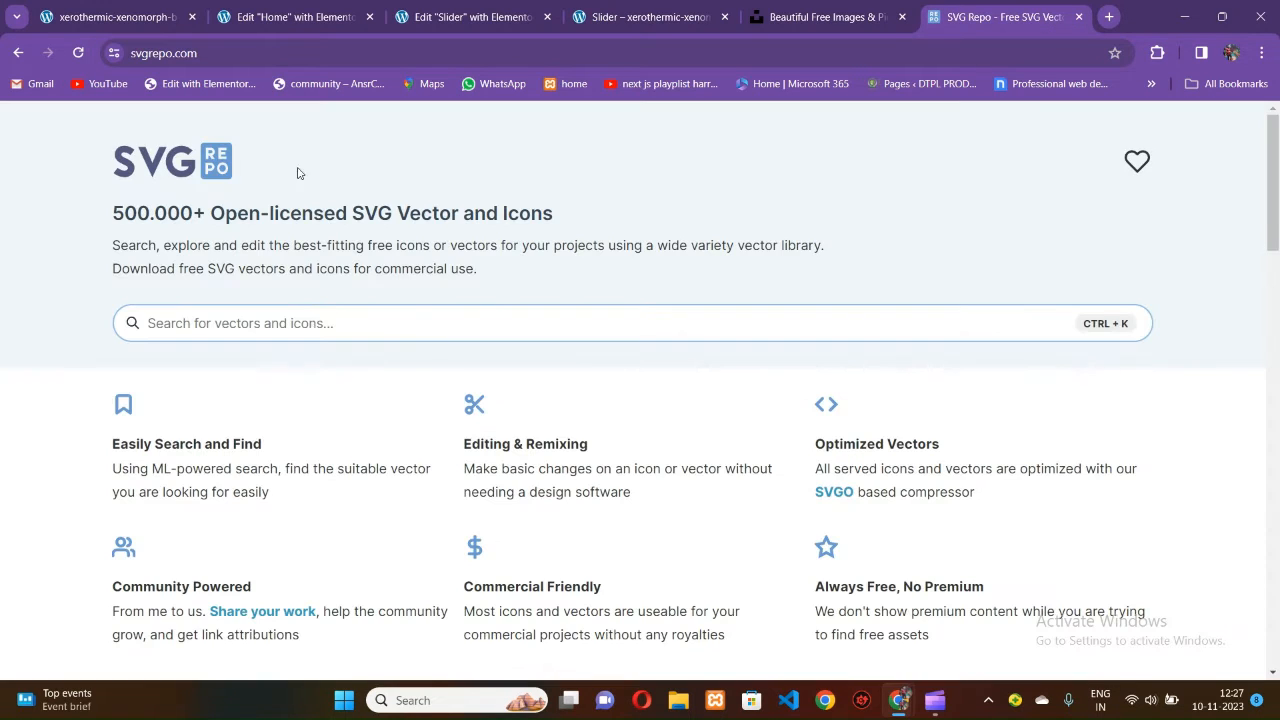
pyautogui.click(290, 323)
pyautogui.write('arrow')
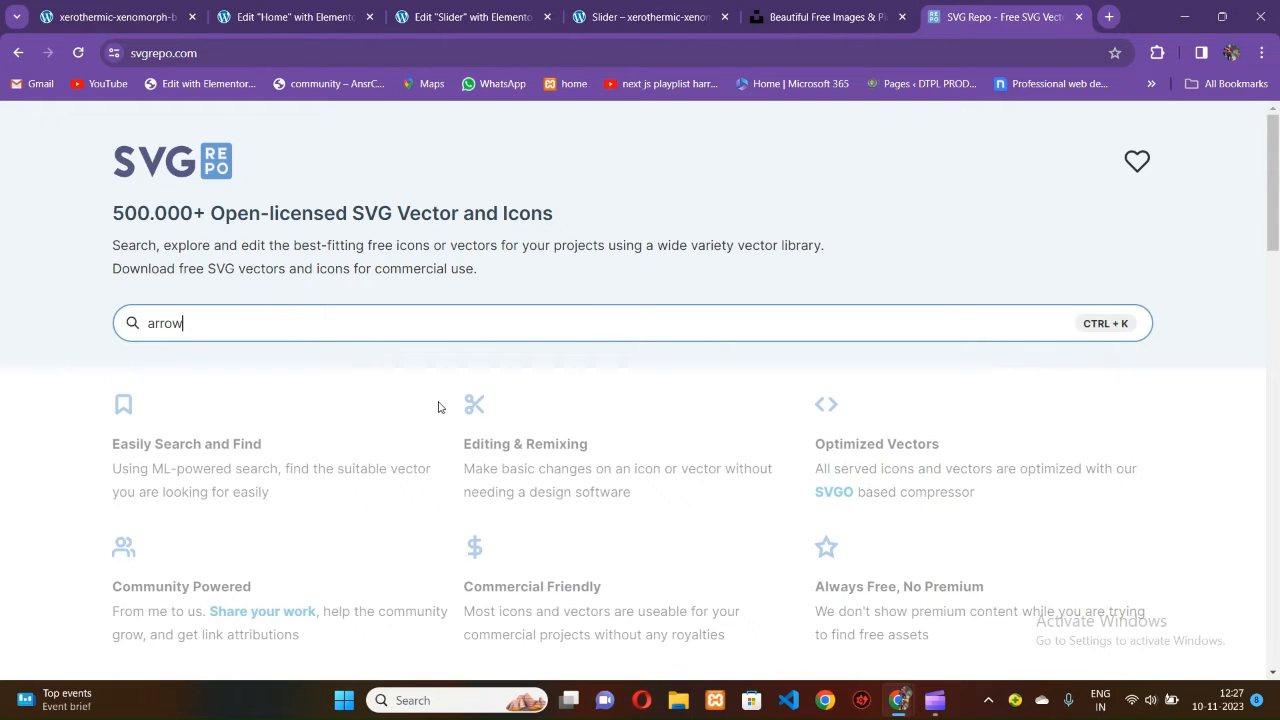
pyautogui.press('Return')
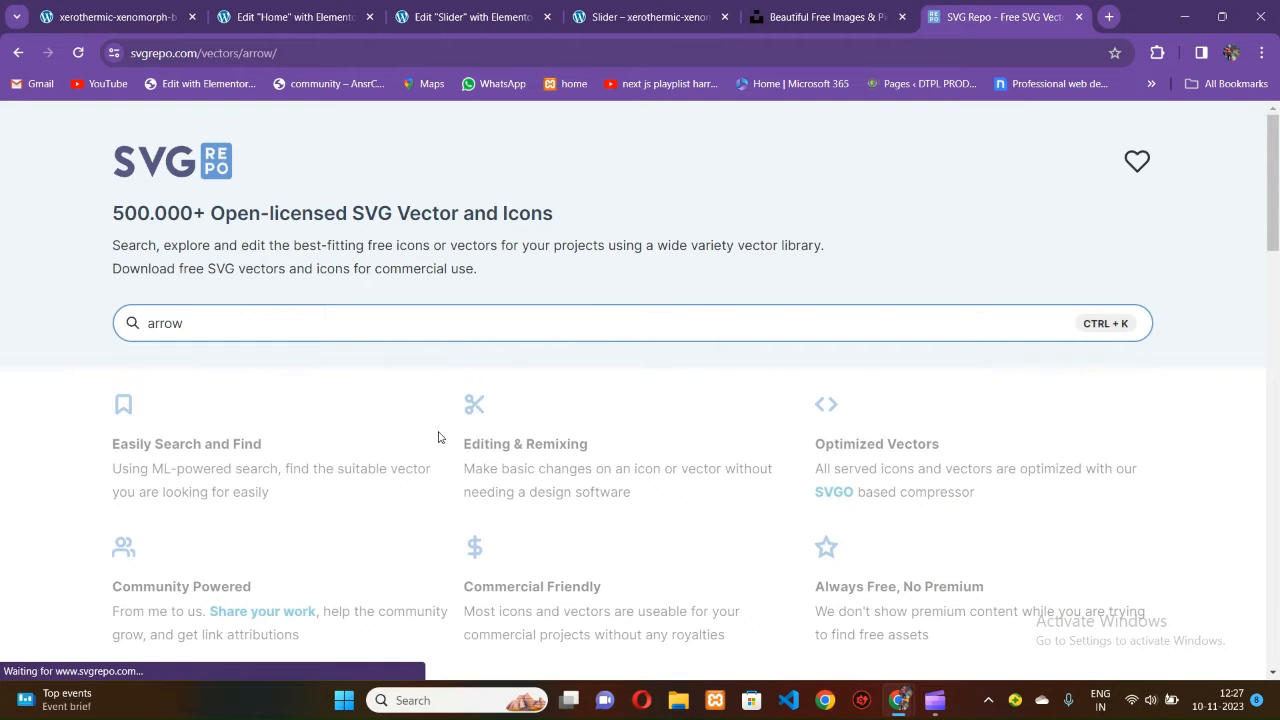
# Browse the arrow icons, check the live Slider page and return to the Slider page's Elementor editor.
pyautogui.scroll(-2, 647, 527)
pyautogui.scroll(-2, 647, 527)
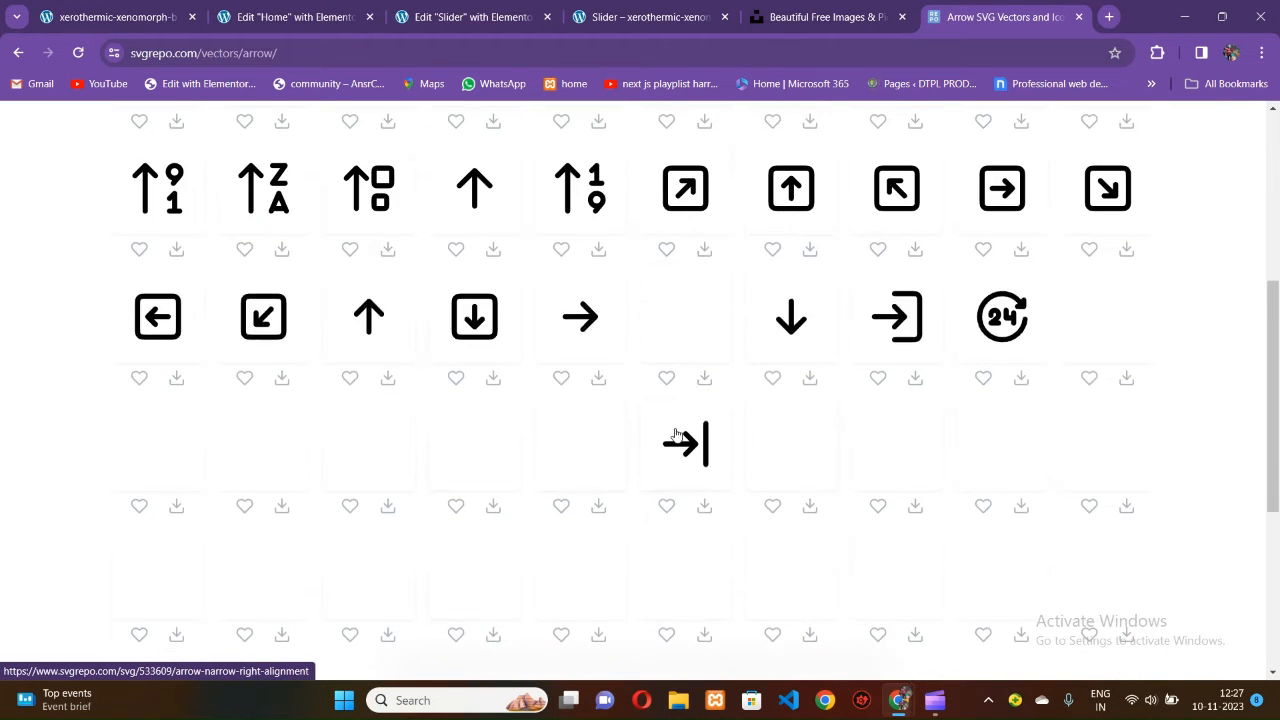
pyautogui.scroll(5, 669, 434)
pyautogui.click(650, 17)
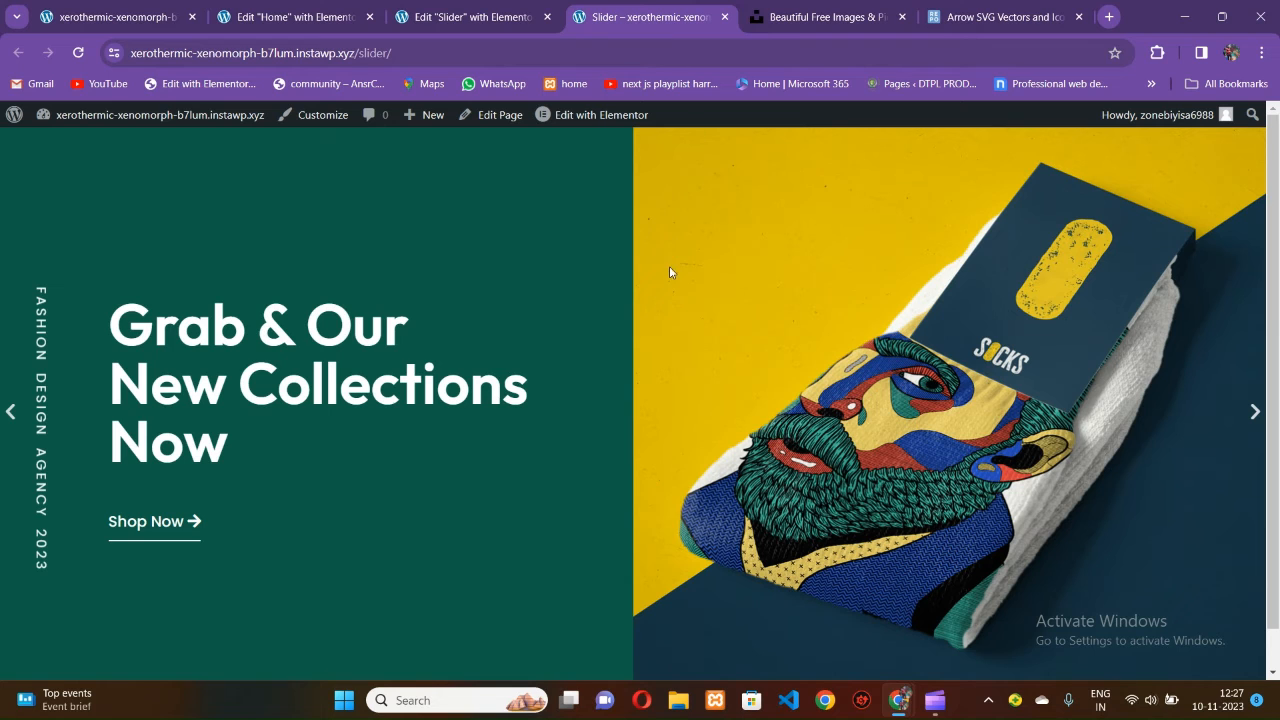
pyautogui.click(458, 24)
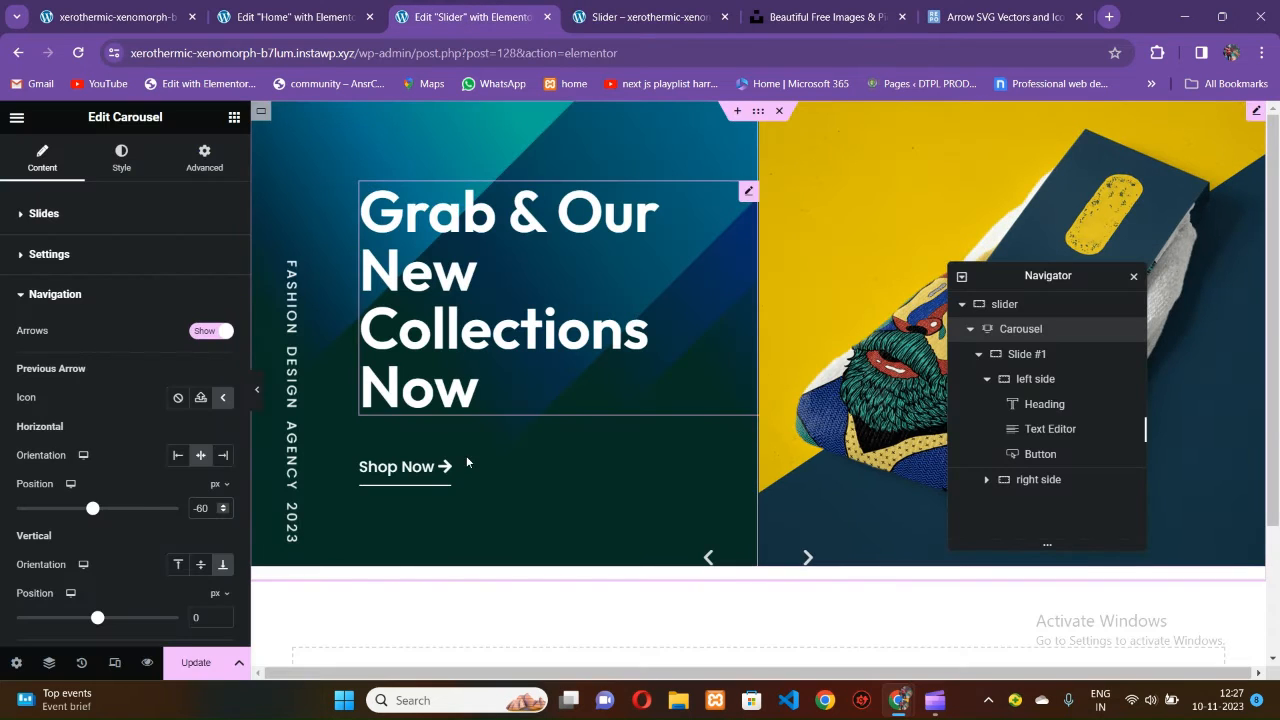
pyautogui.click(223, 399)
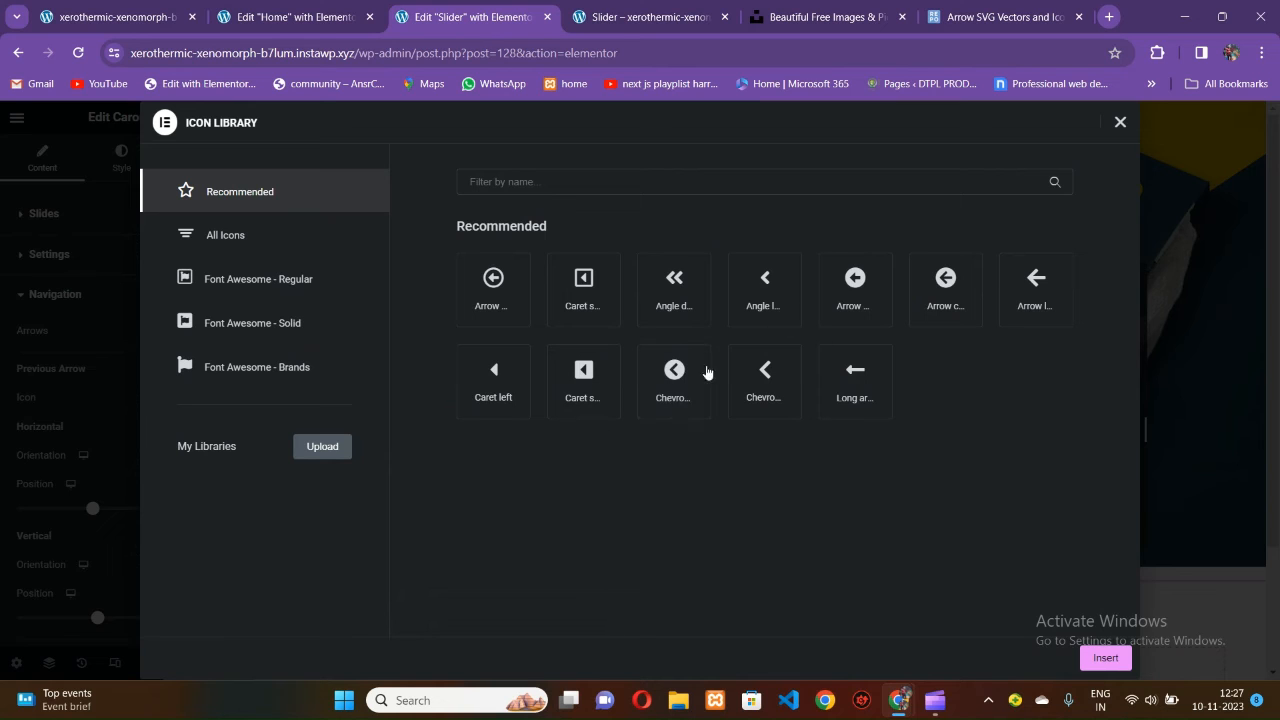
pyautogui.click(1120, 123)
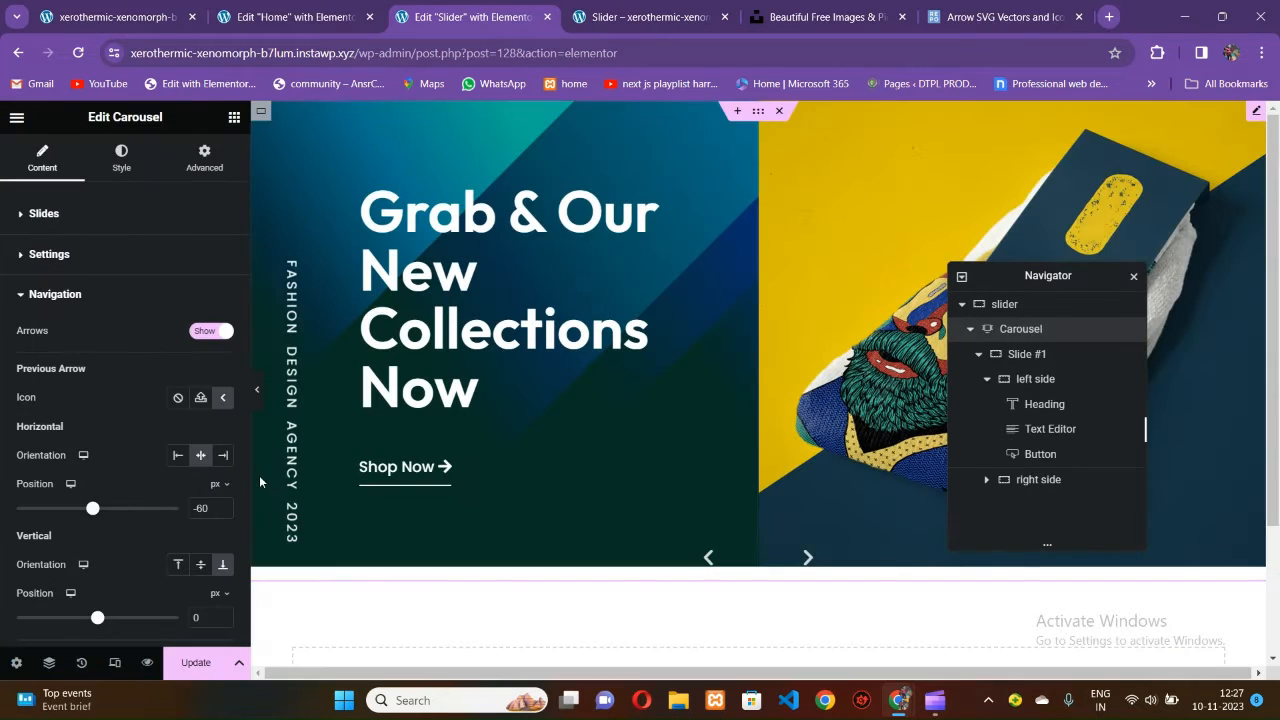
pyautogui.click(1000, 20)
pyautogui.click(610, 18)
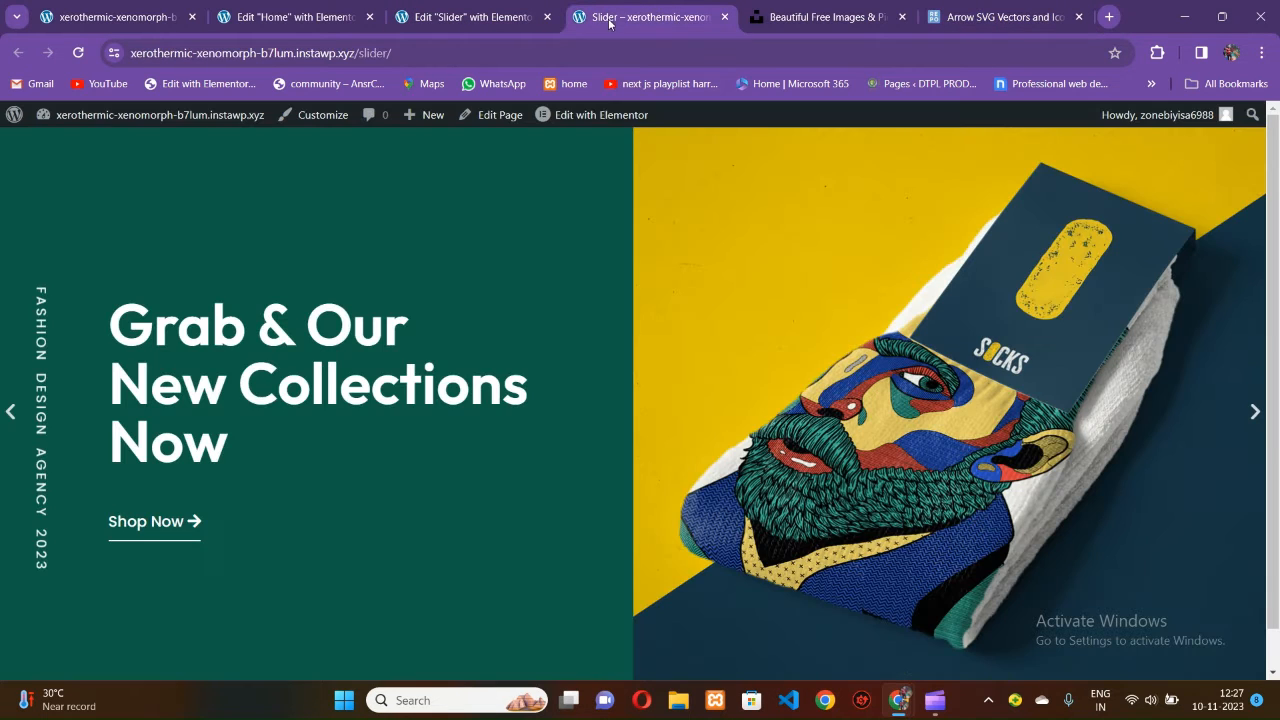
pyautogui.click(470, 17)
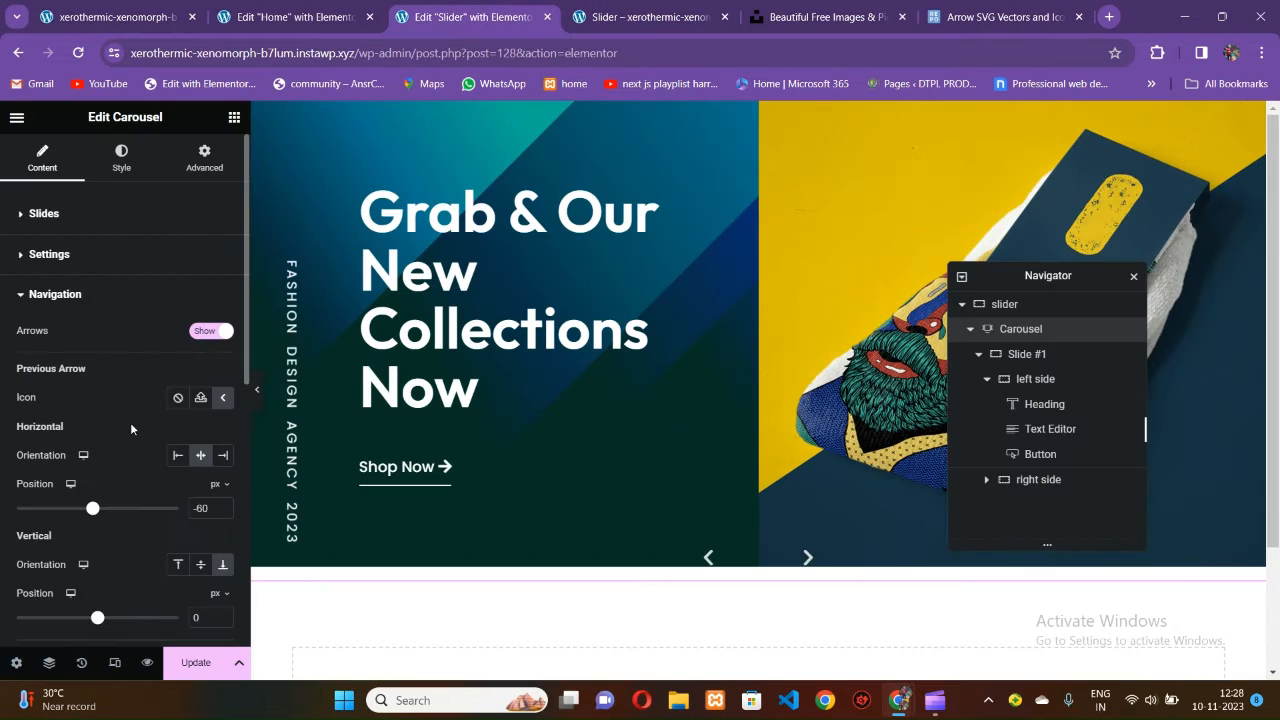
# Set the Previous Arrow icon to the black up arrow arrow-narrow-up-svgrepo-com.svg from the media library.
pyautogui.scroll(-2, 114, 455)
pyautogui.scroll(1, 114, 455)
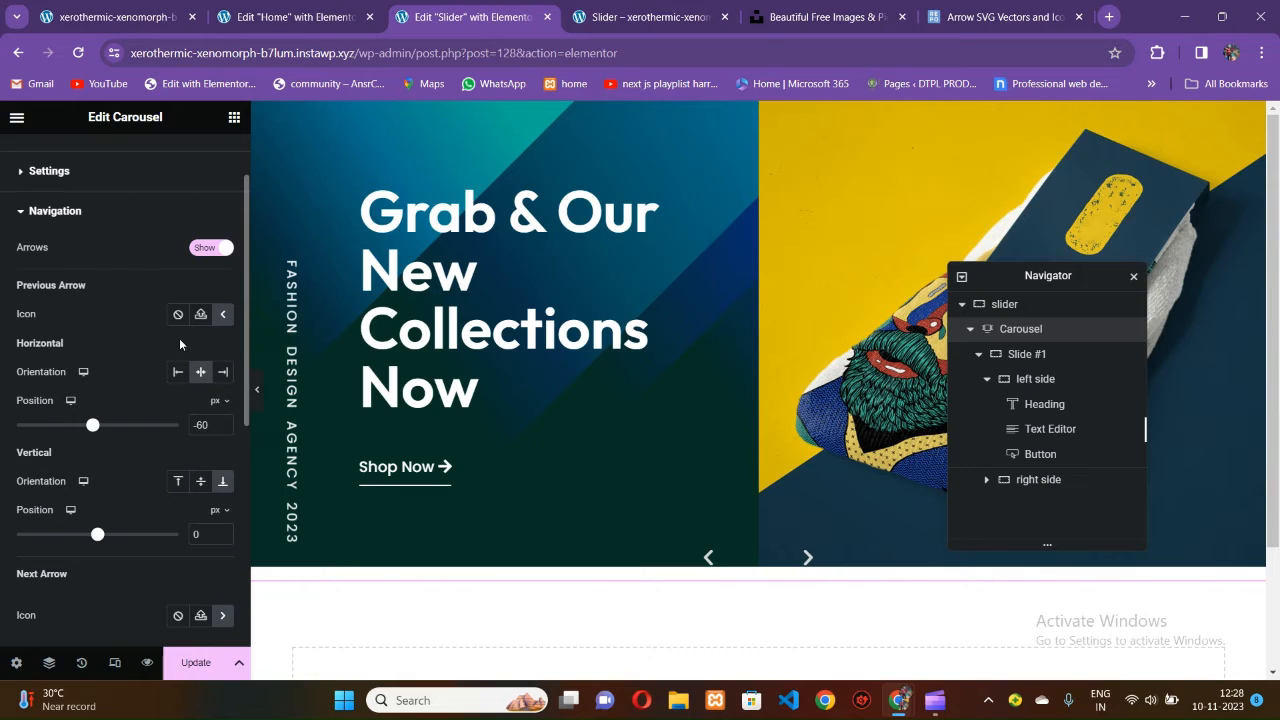
pyautogui.click(201, 316)
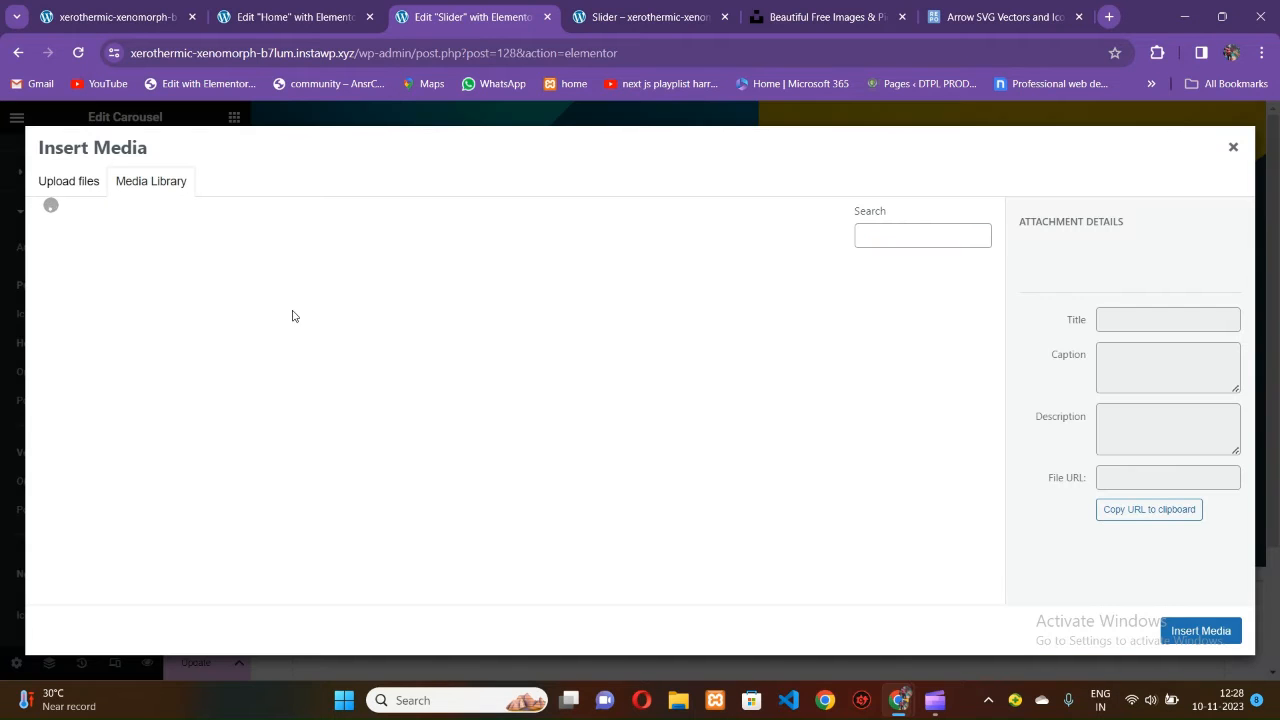
pyautogui.click(159, 30)
pyautogui.click(541, 28)
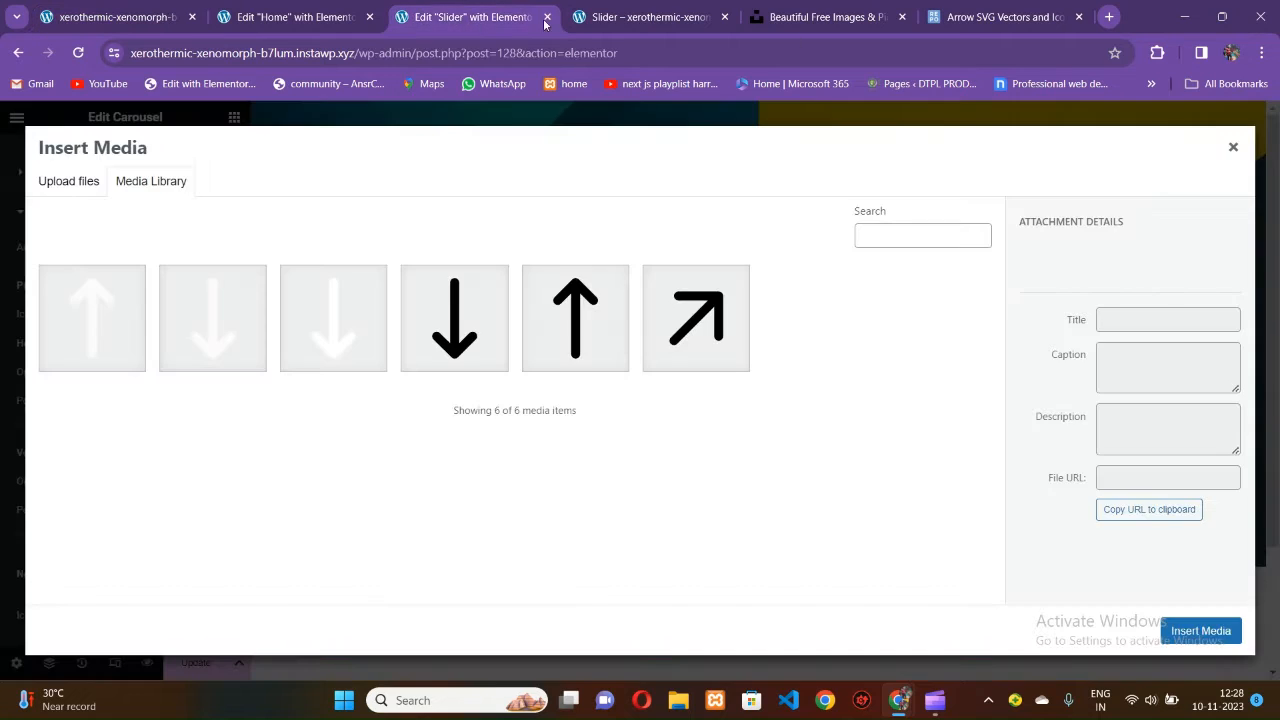
pyautogui.click(645, 17)
pyautogui.click(485, 31)
pyautogui.click(571, 330)
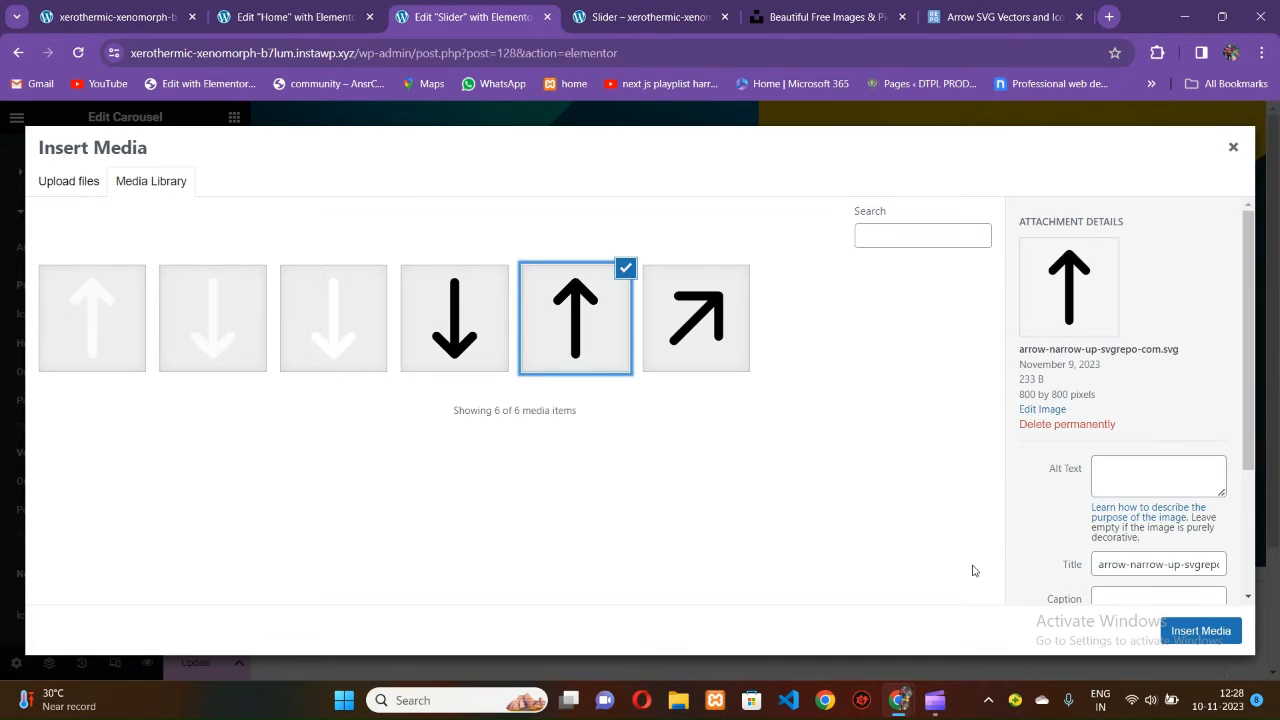
pyautogui.click(1194, 629)
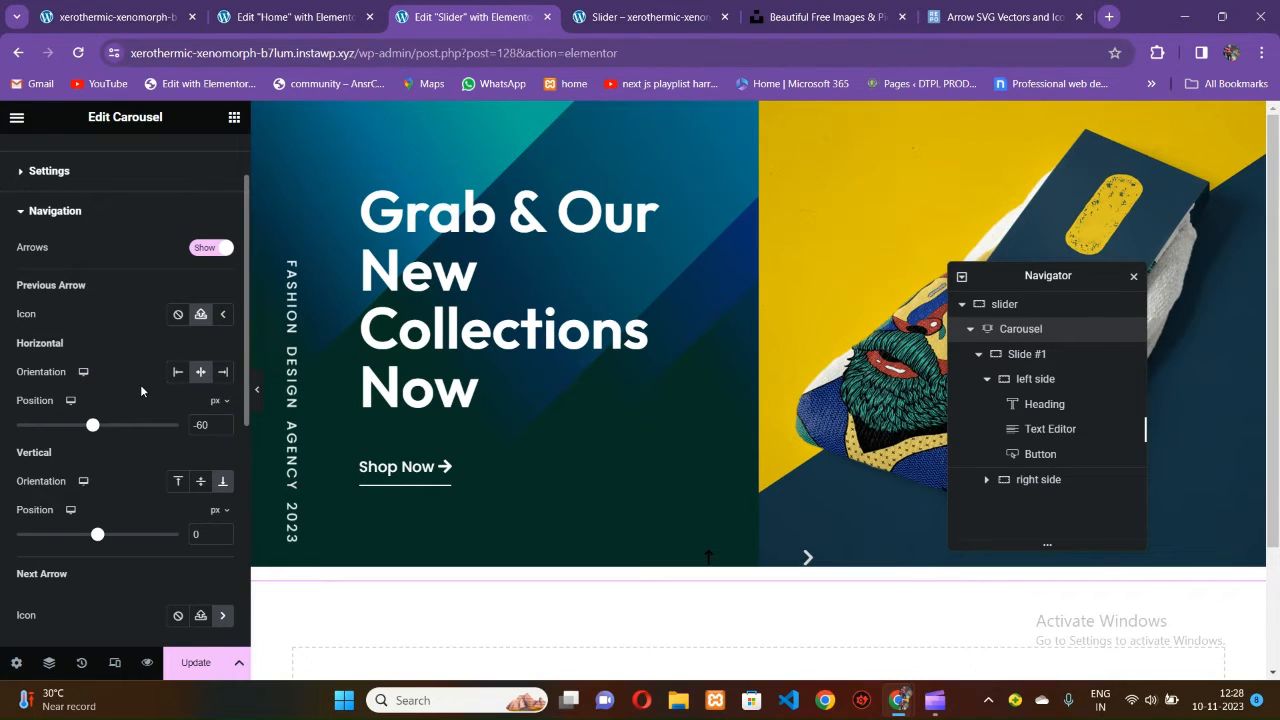
# Set the Next Arrow icon to the white down arrow download-22.svg from the media library.
pyautogui.scroll(-3, 172, 372)
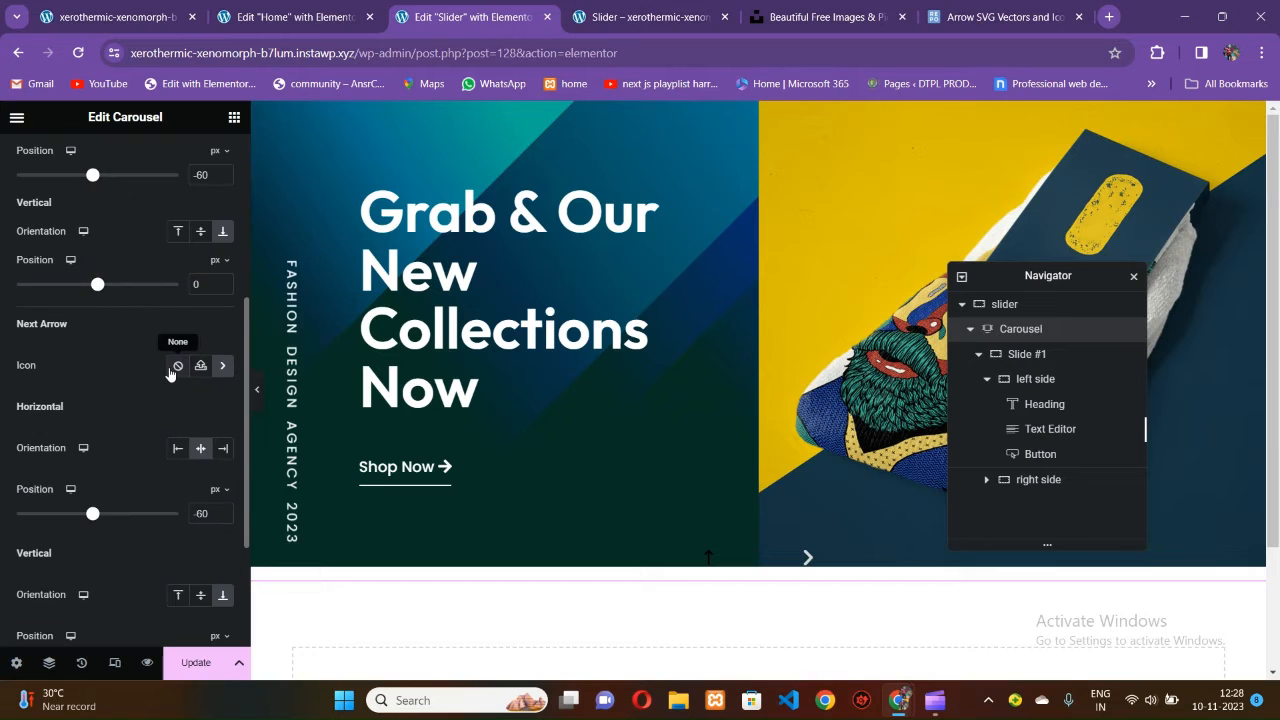
pyautogui.scroll(-1, 152, 421)
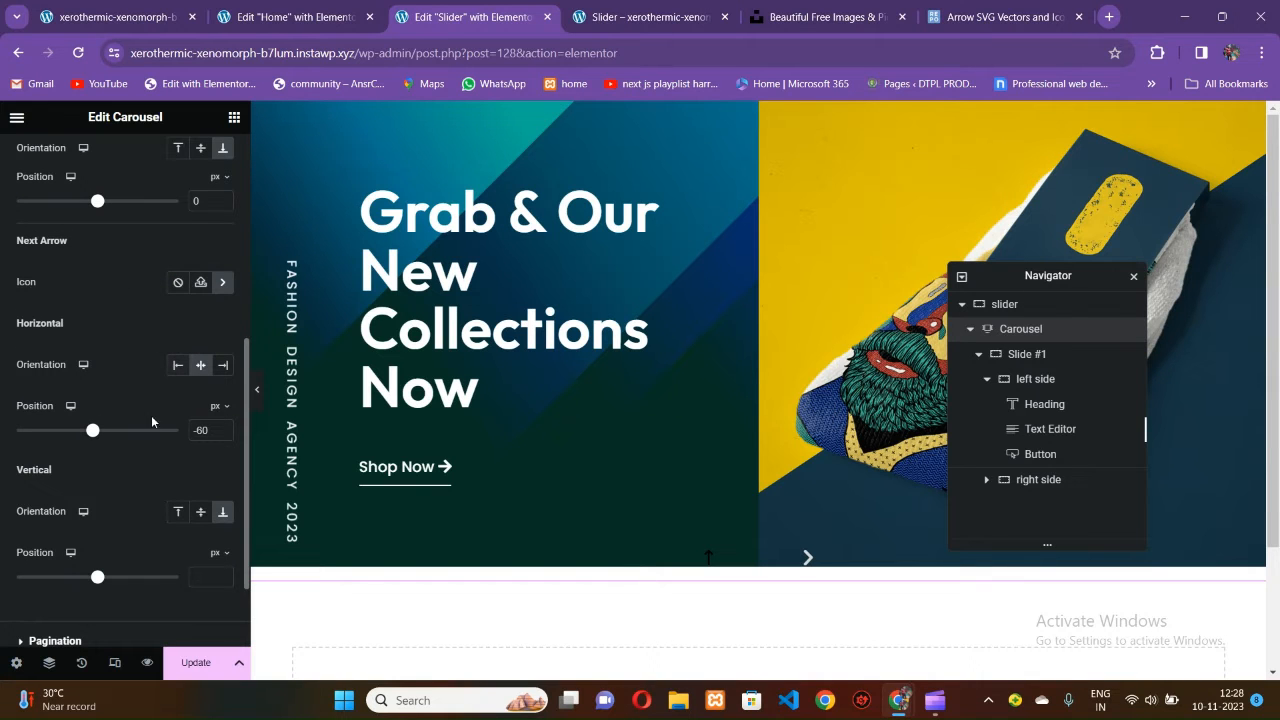
pyautogui.click(200, 282)
pyautogui.click(1120, 122)
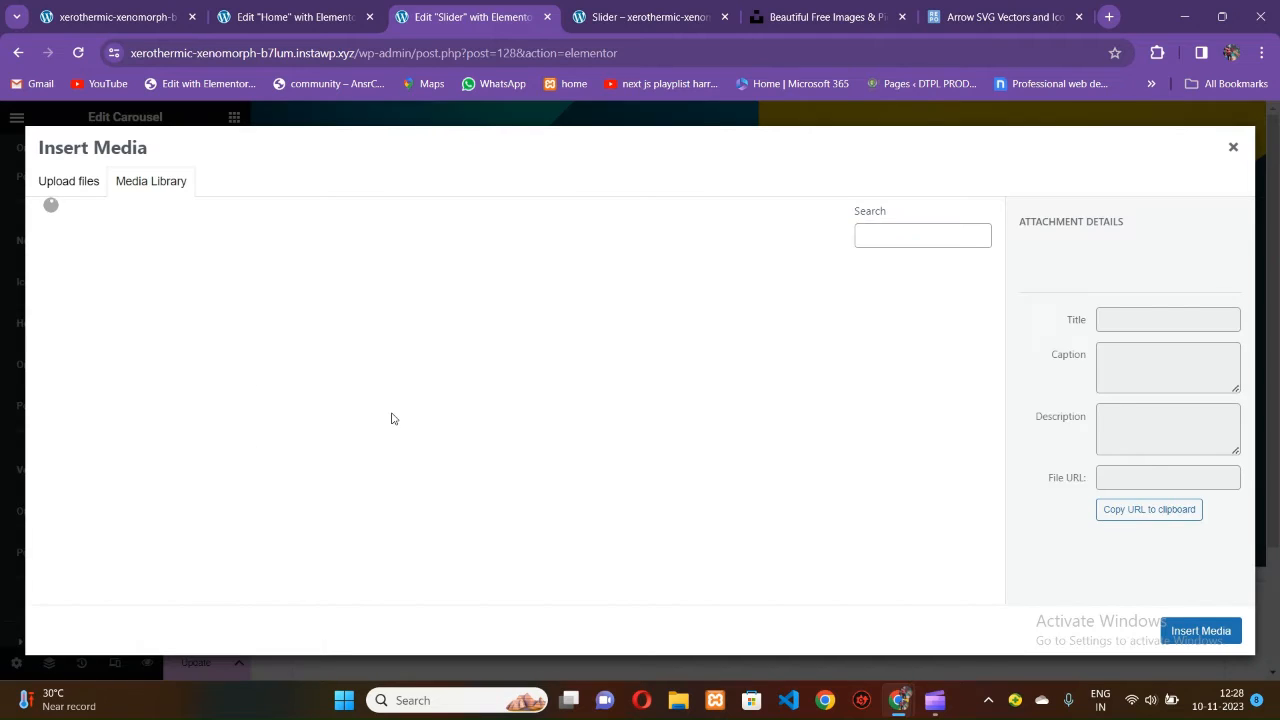
pyautogui.click(333, 354)
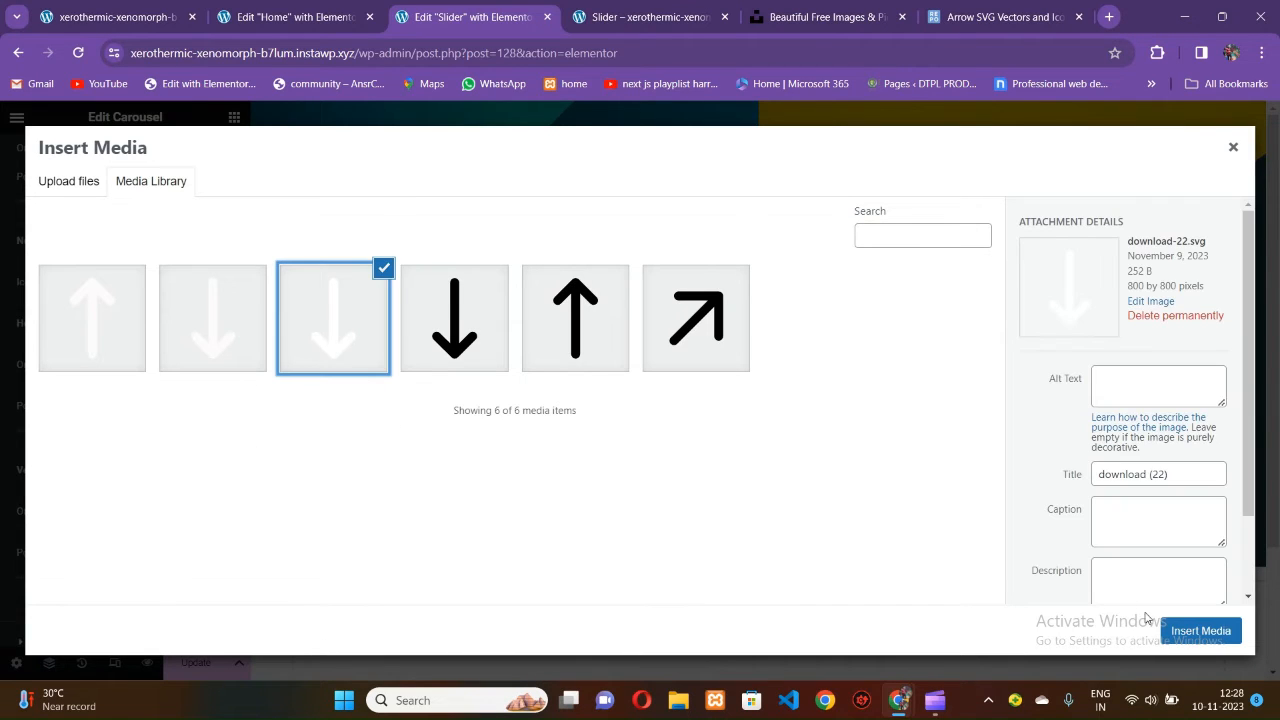
pyautogui.click(1201, 630)
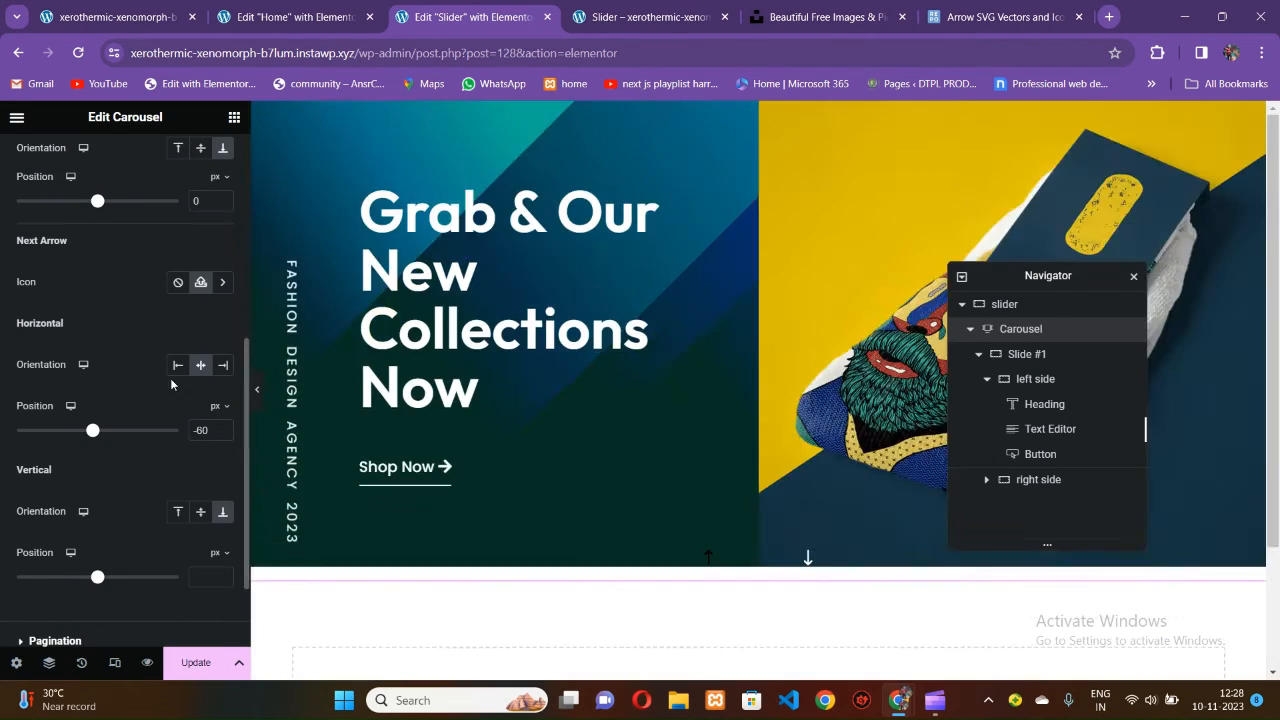
# Replace the Previous Arrow icon with the white up arrow SVG from the media library.
pyautogui.scroll(4, 180, 375)
pyautogui.click(201, 314)
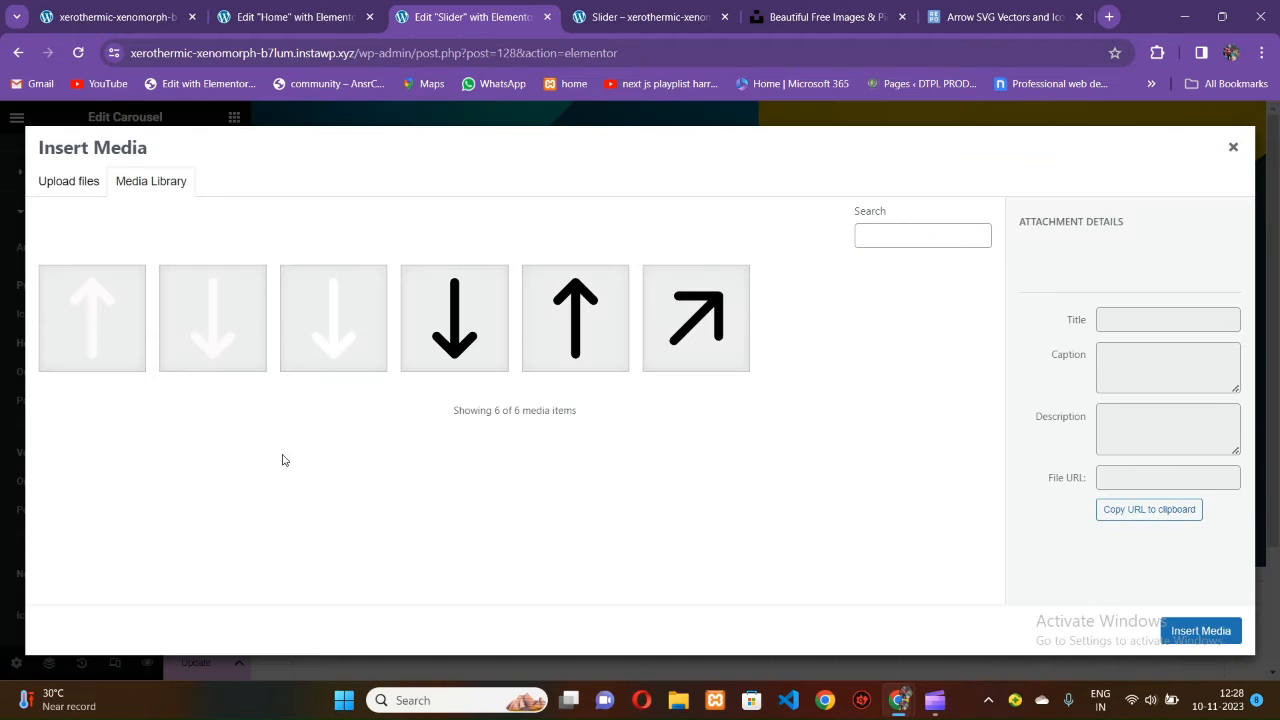
pyautogui.click(117, 340)
pyautogui.click(1201, 630)
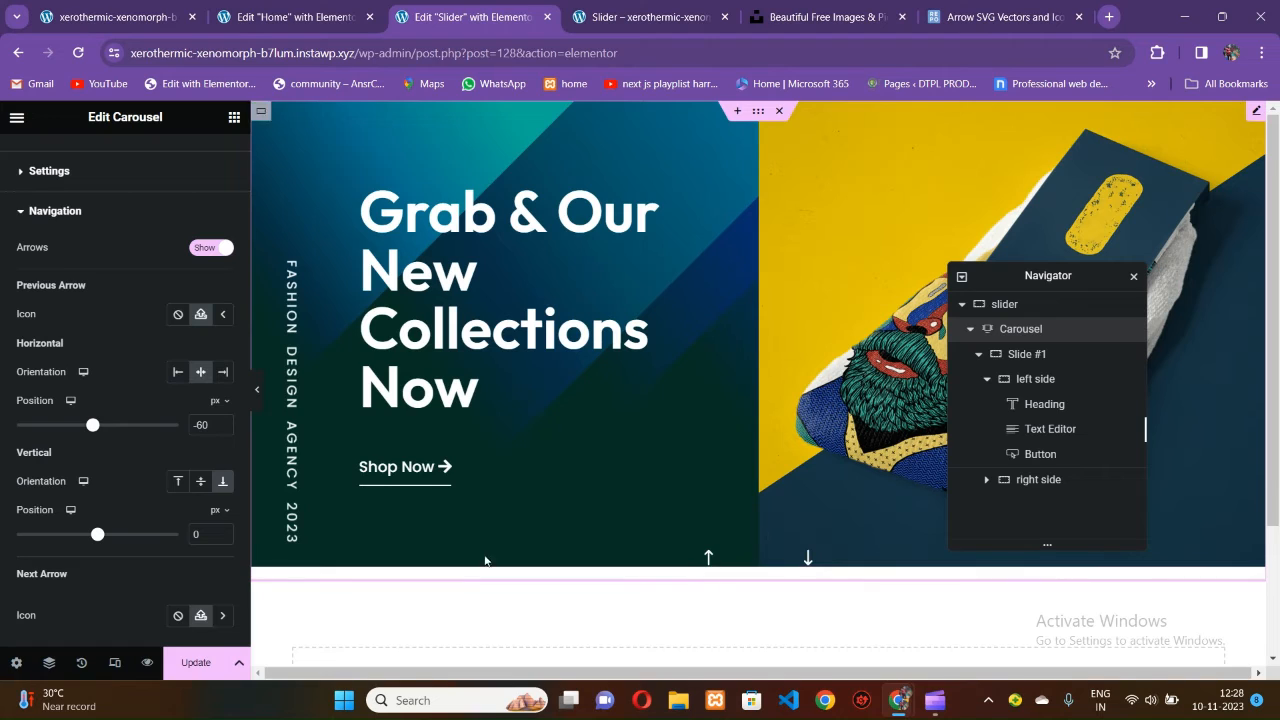
# Enlarge the Carousel's navigation arrow icons to 90 px and preview the slider at full width.
pyautogui.scroll(1, 104, 390)
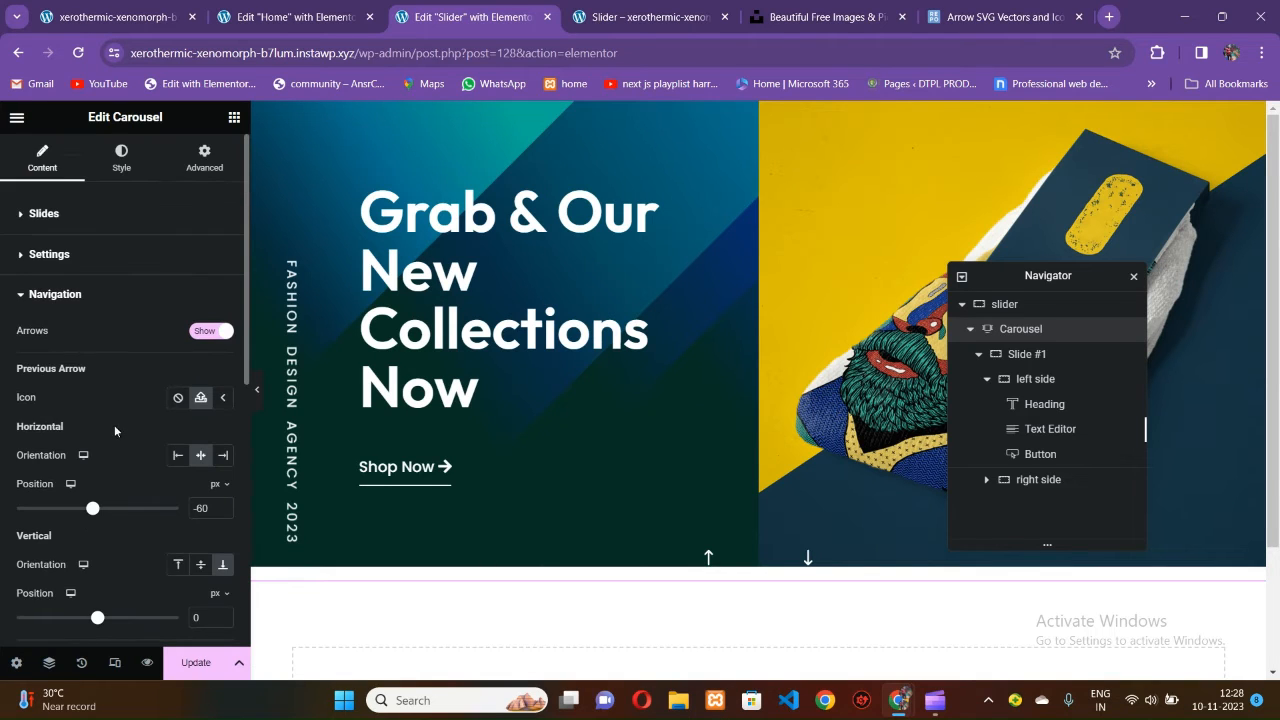
pyautogui.click(121, 155)
pyautogui.scroll(-1, 108, 396)
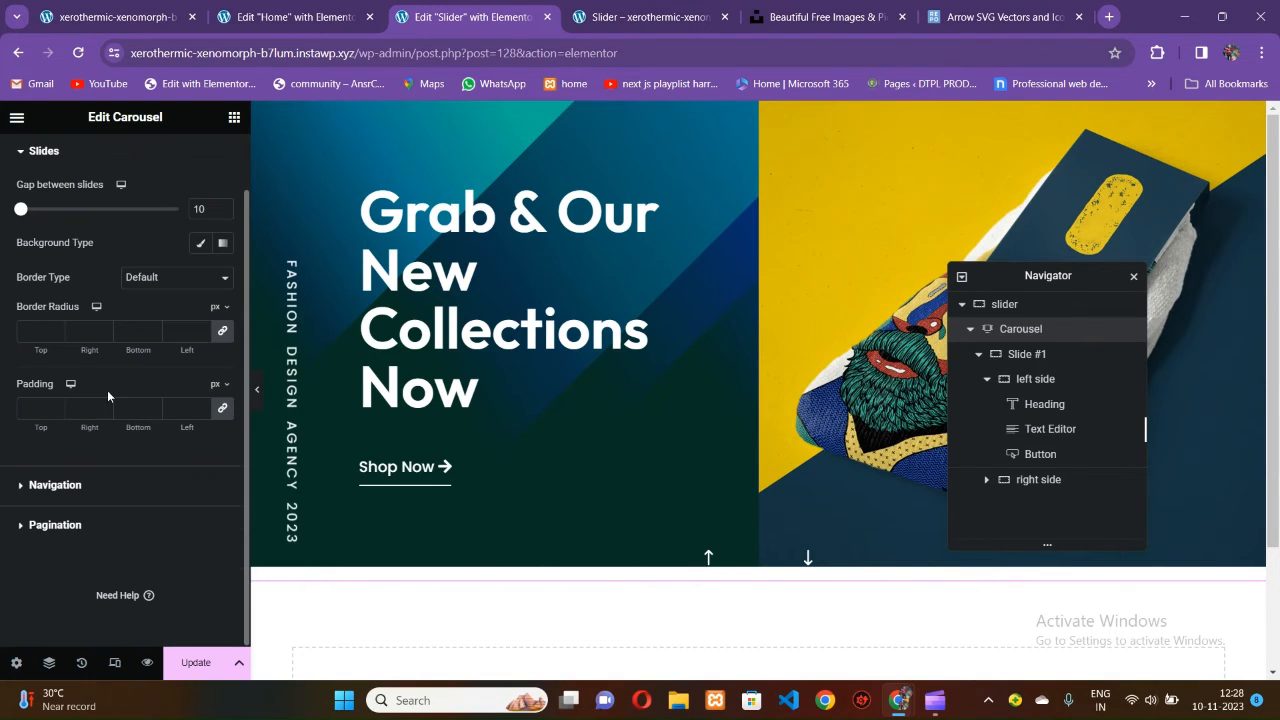
pyautogui.click(52, 486)
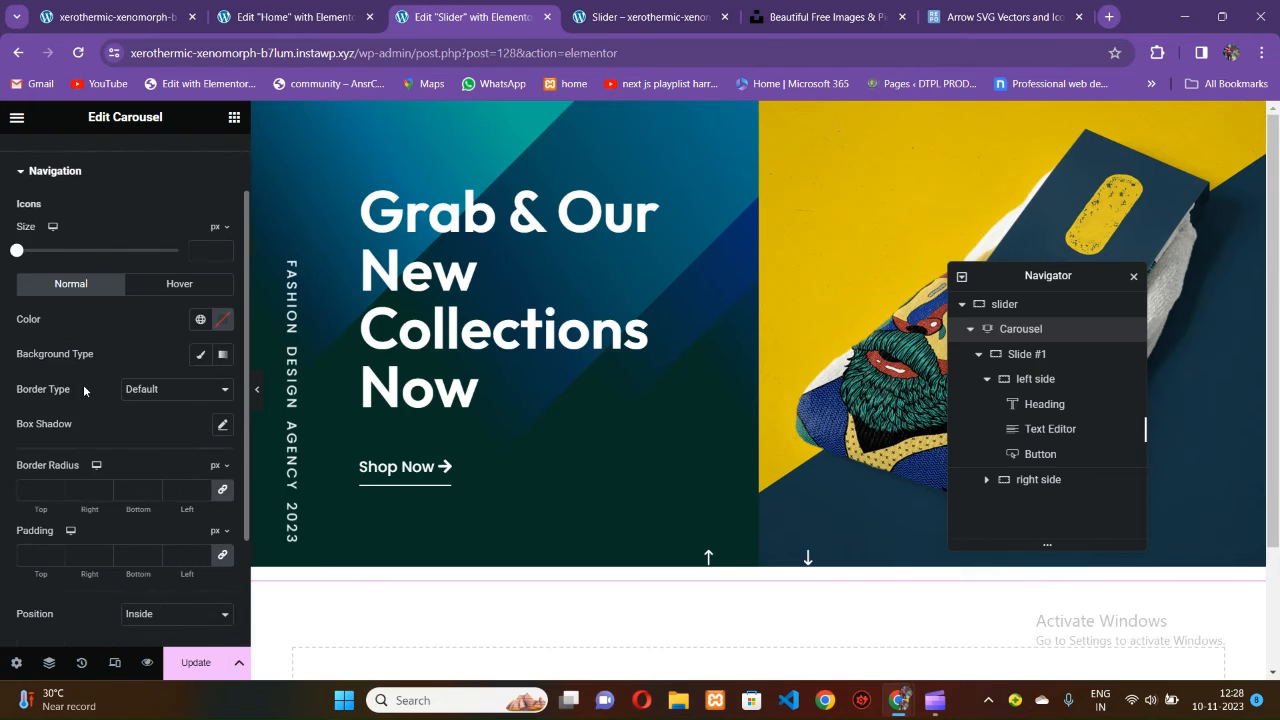
pyautogui.moveTo(16, 334); pyautogui.dragTo(53, 345)
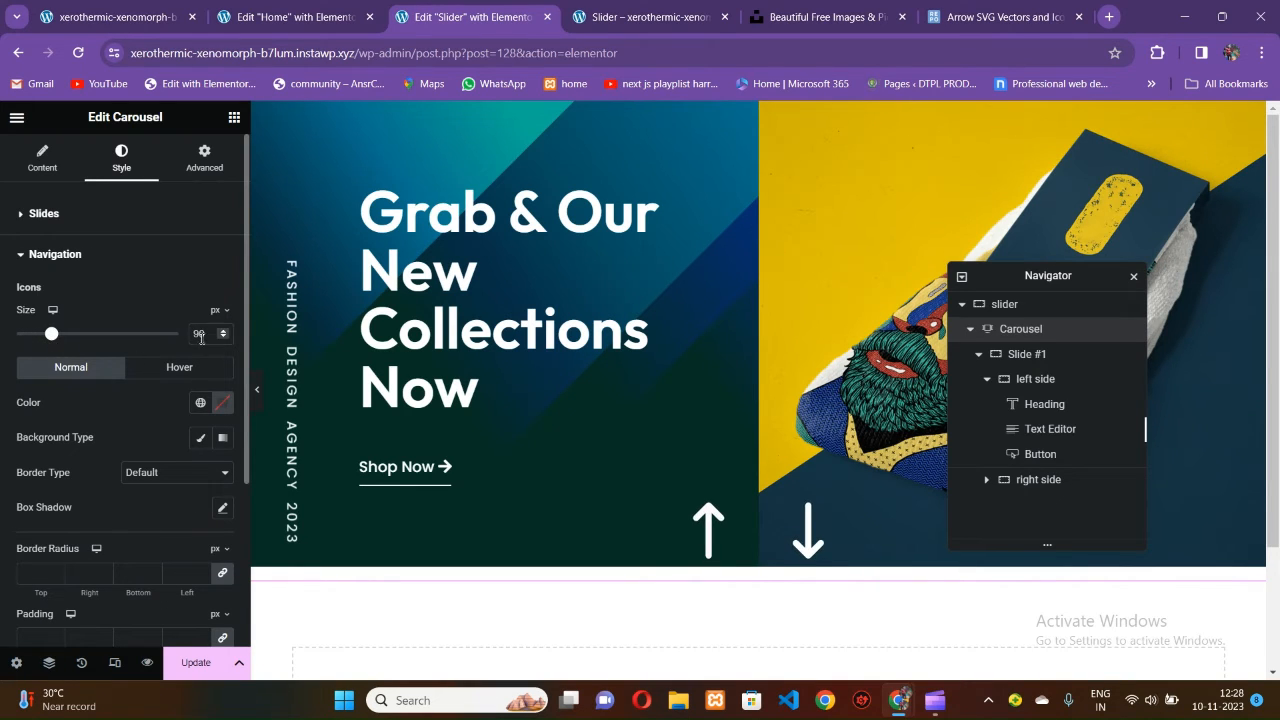
pyautogui.click(257, 389)
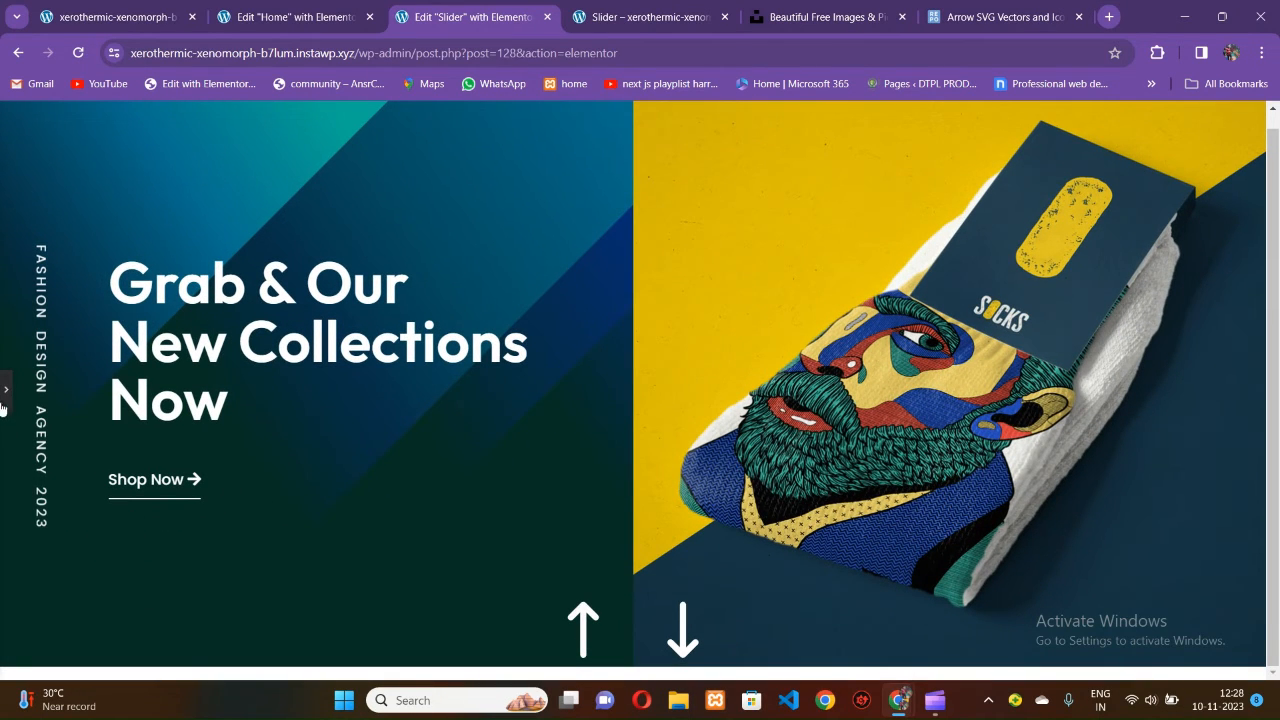
pyautogui.click(6, 389)
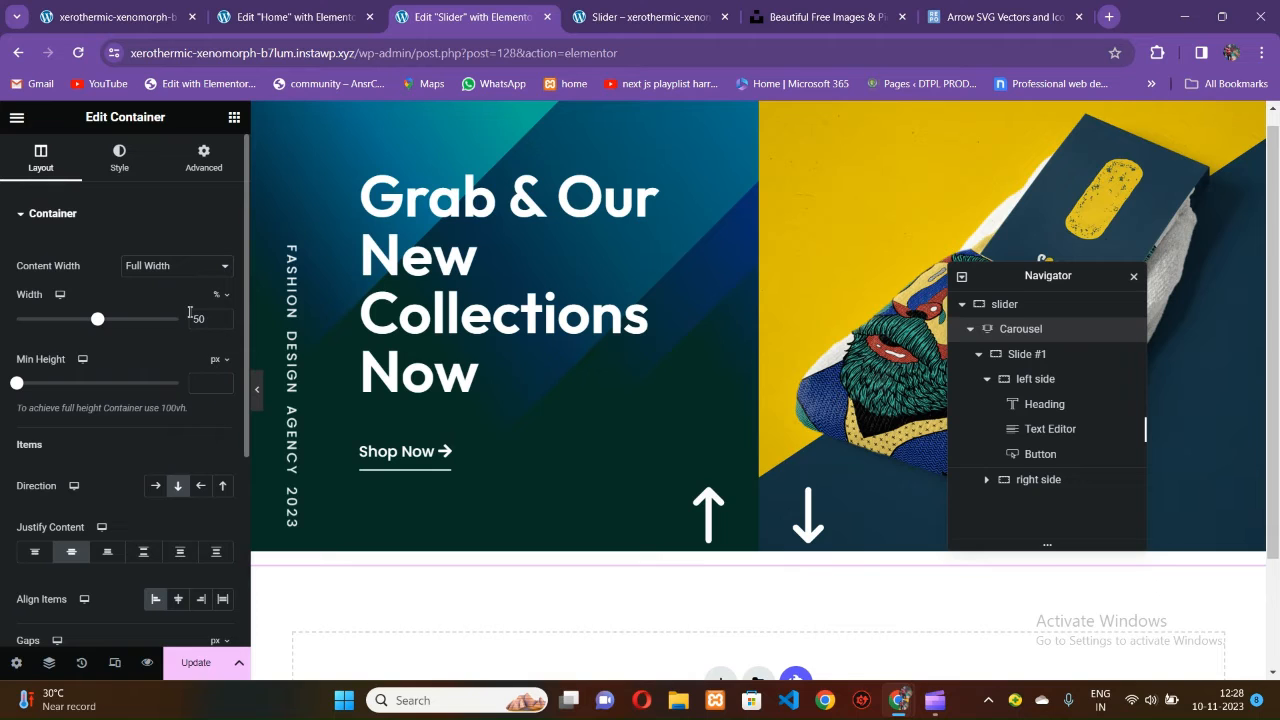
# Set the Carousel's navigation icon size to 85 px.
pyautogui.click(1016, 332)
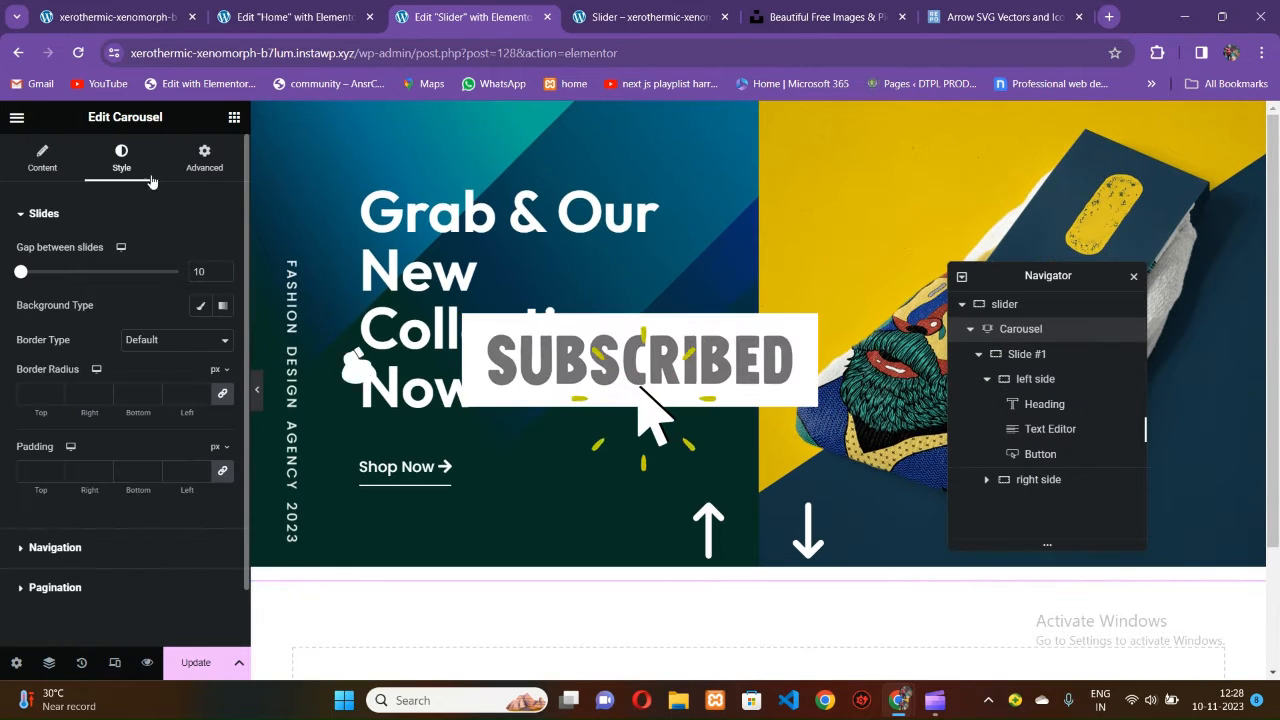
pyautogui.click(60, 547)
pyautogui.doubleClick(199, 333)
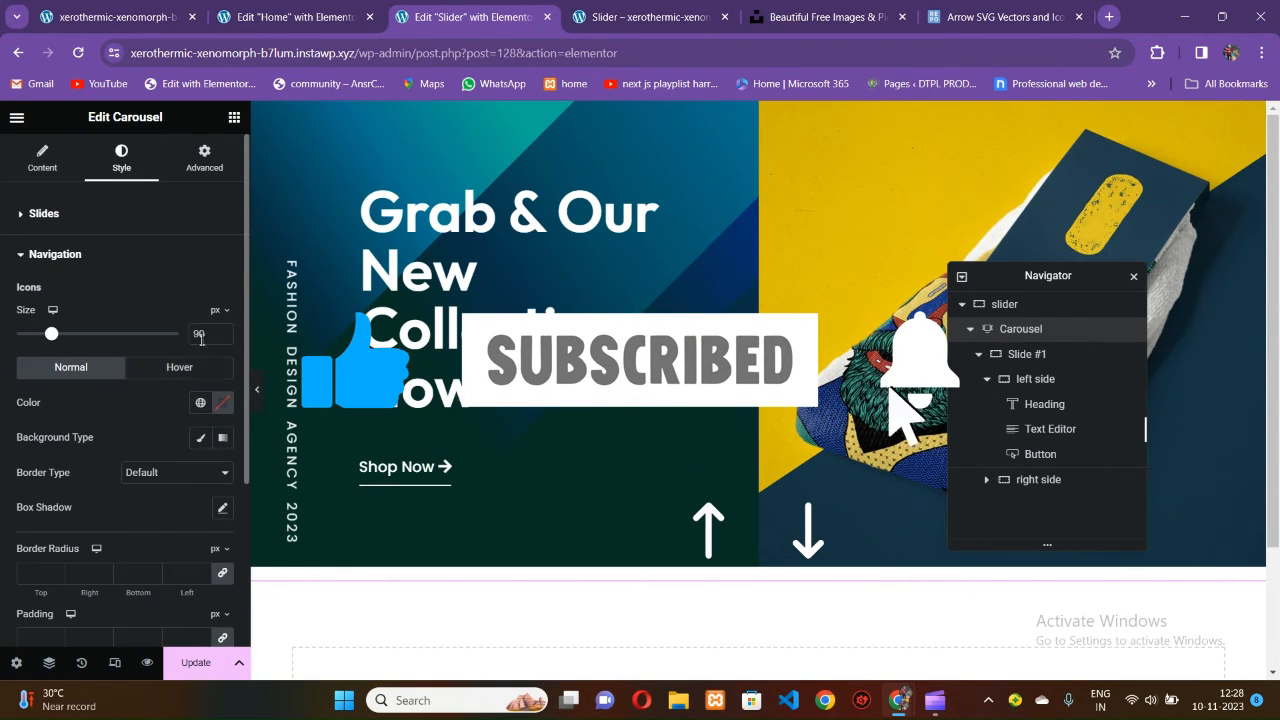
pyautogui.write('85')
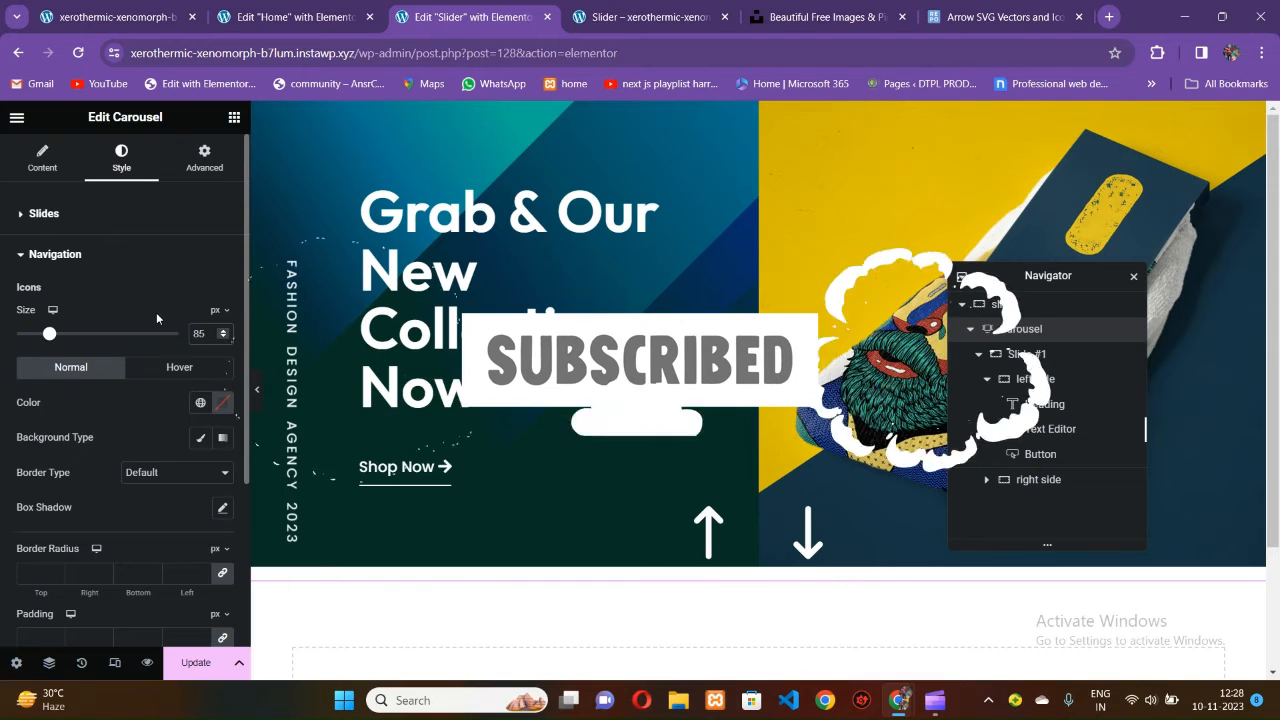
# Try a vertical position of 20 px for the Carousel's Previous Arrow, then clear the value.
pyautogui.click(42, 156)
pyautogui.scroll(-1, 76, 368)
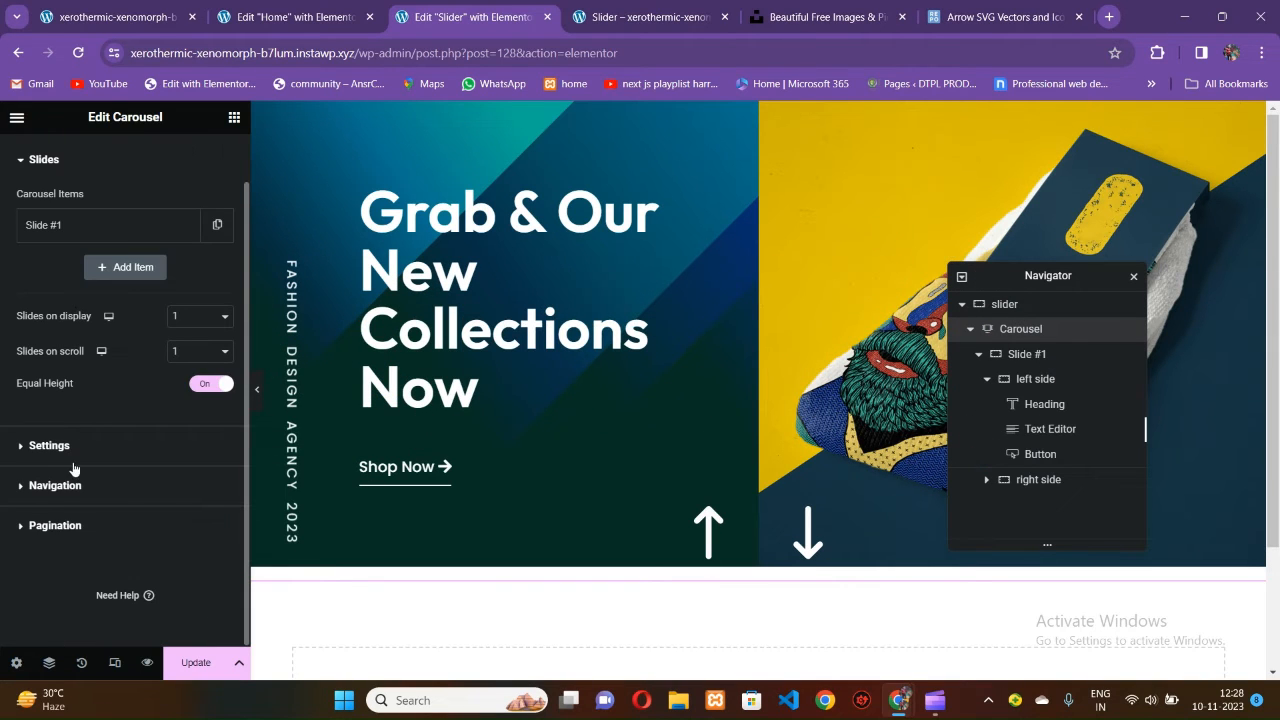
pyautogui.click(71, 487)
pyautogui.scroll(-5, 94, 419)
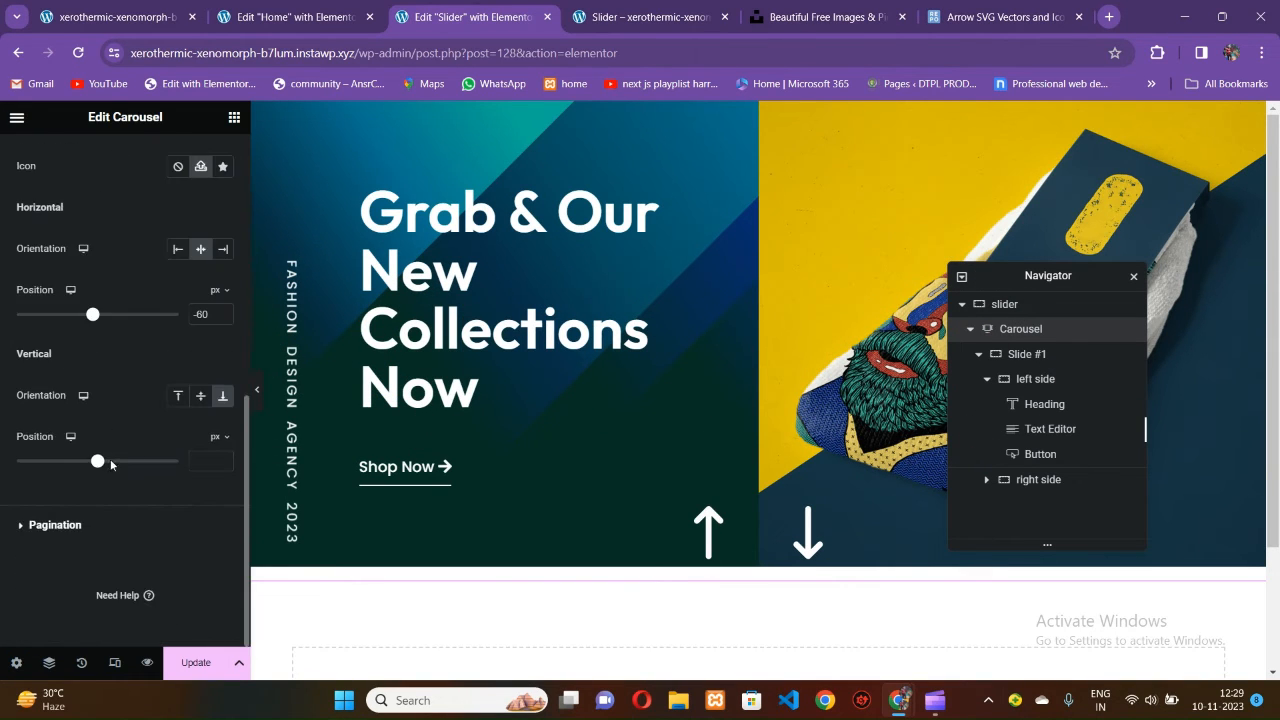
pyautogui.scroll(4, 140, 461)
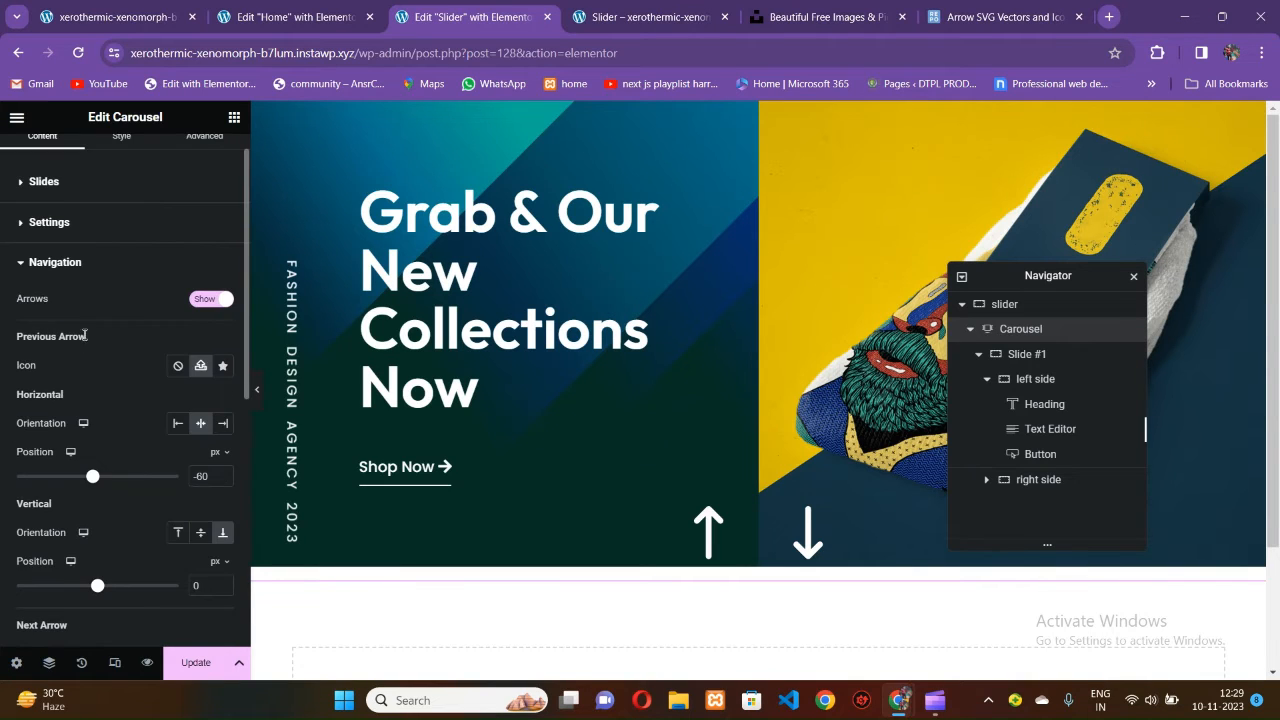
pyautogui.scroll(-2, 93, 420)
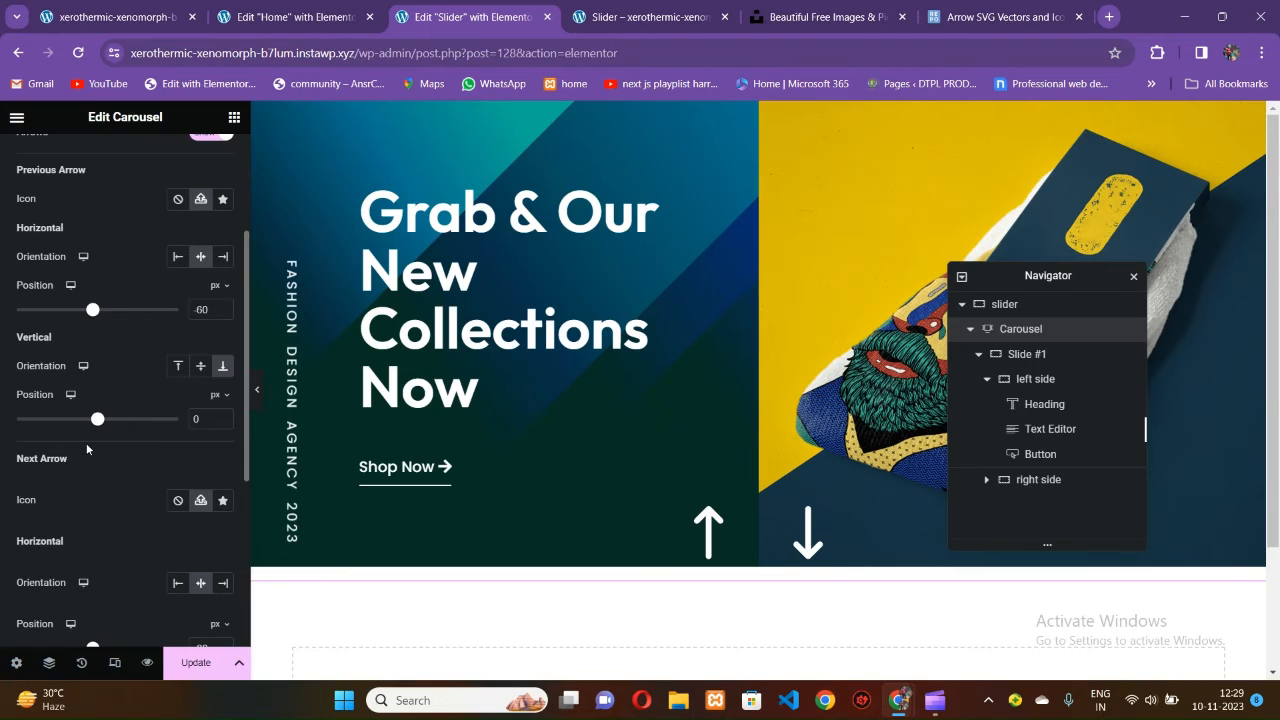
pyautogui.moveTo(98, 425); pyautogui.dragTo(101, 422)
pyautogui.doubleClick(205, 419)
pyautogui.write('20')
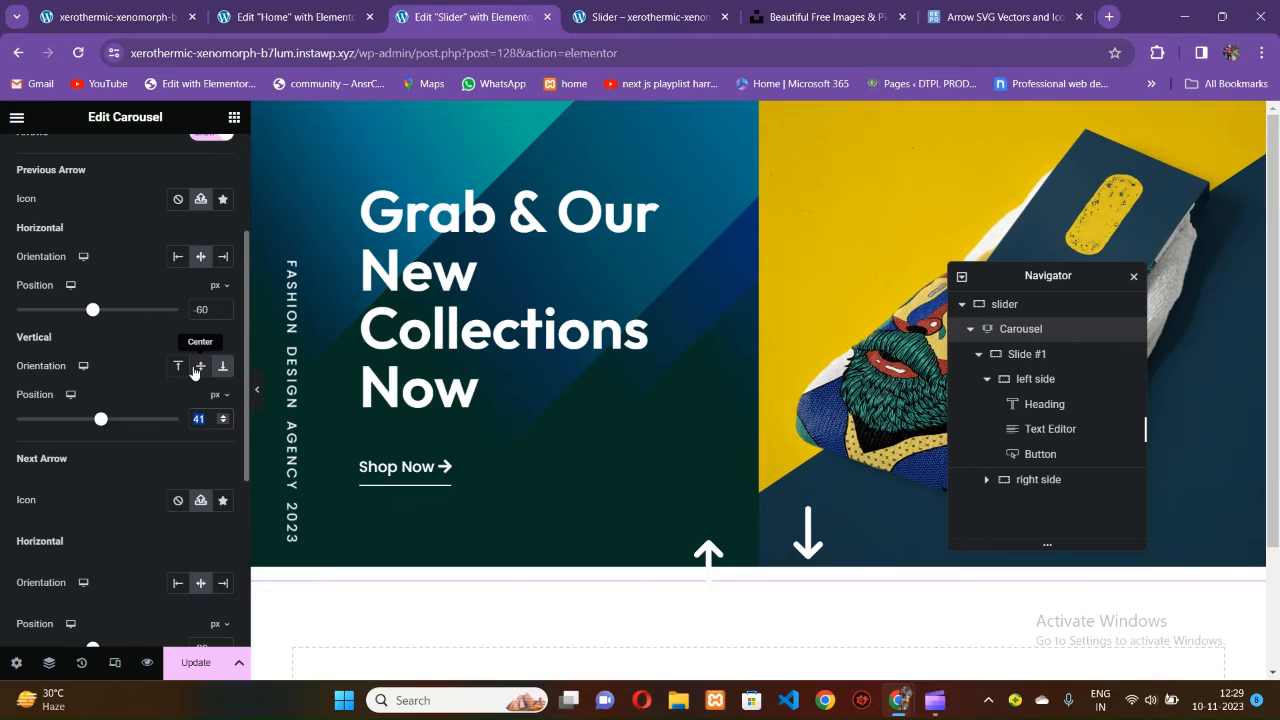
pyautogui.press('BackSpace')
pyautogui.press('BackSpace')
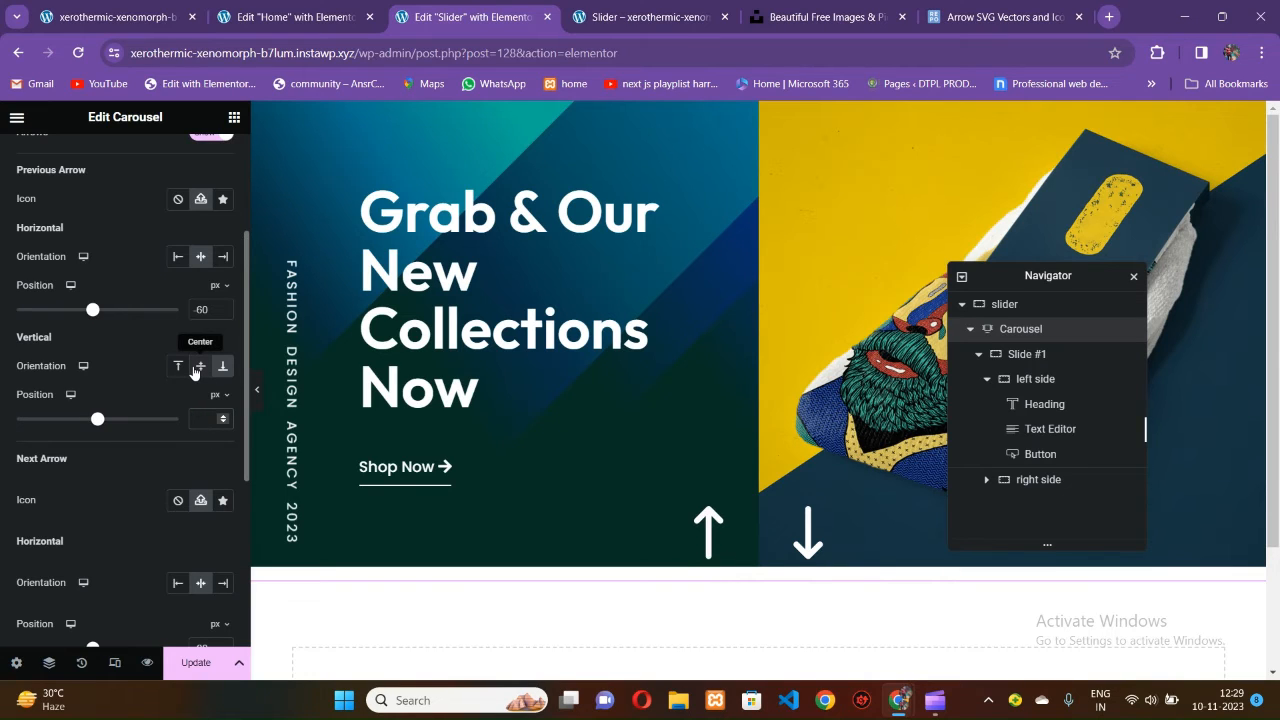
pyautogui.write('20')
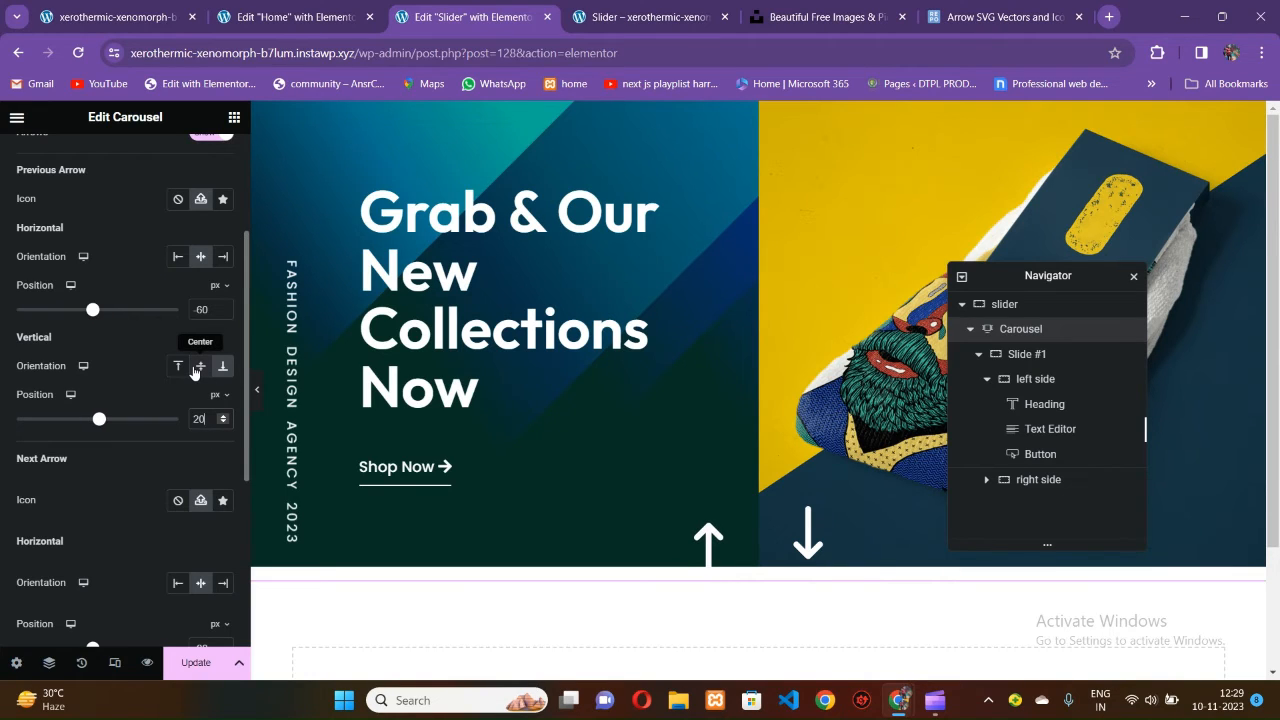
pyautogui.press('BackSpace')
pyautogui.press('BackSpace')
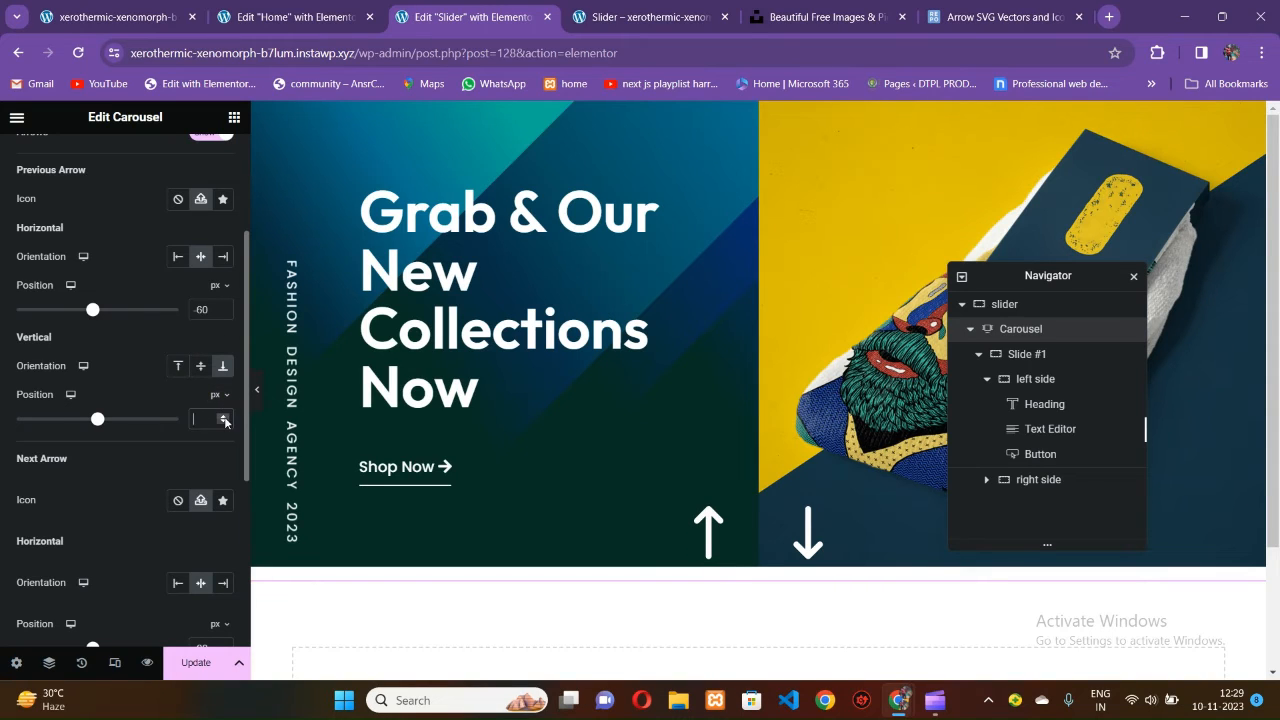
# Set the Previous Arrow's vertical position to -10 px and preview the slider at full width.
pyautogui.write('3')
pyautogui.moveTo(224, 424); pyautogui.dragTo(223, 424)
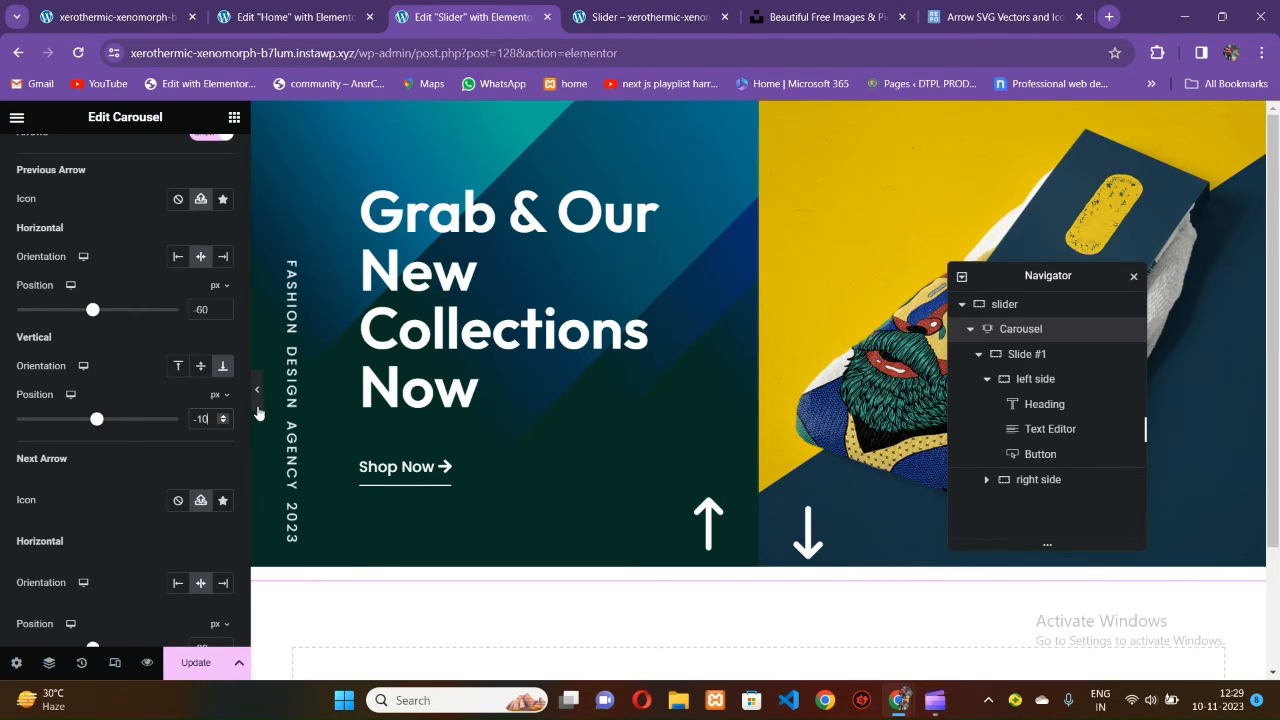
pyautogui.click(257, 389)
pyautogui.click(5, 392)
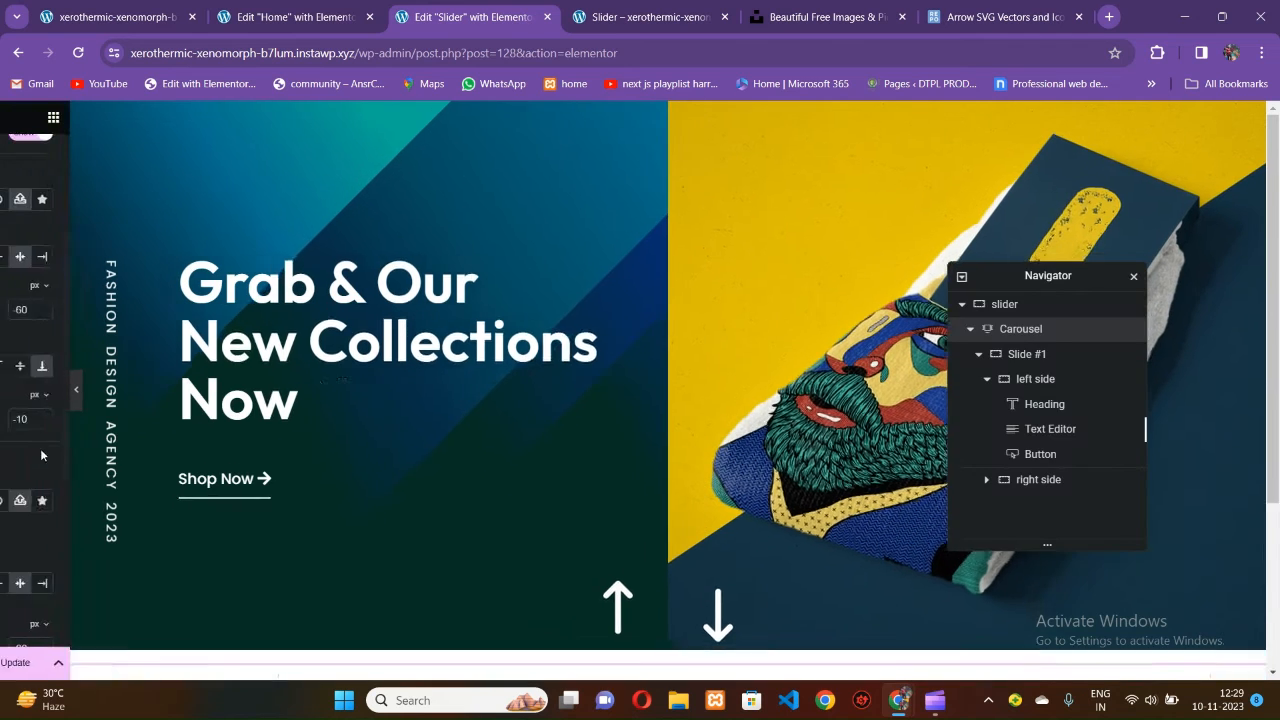
# Set the Next Arrow's vertical position to -10 px and preview the slider at full width.
pyautogui.scroll(-3, 174, 448)
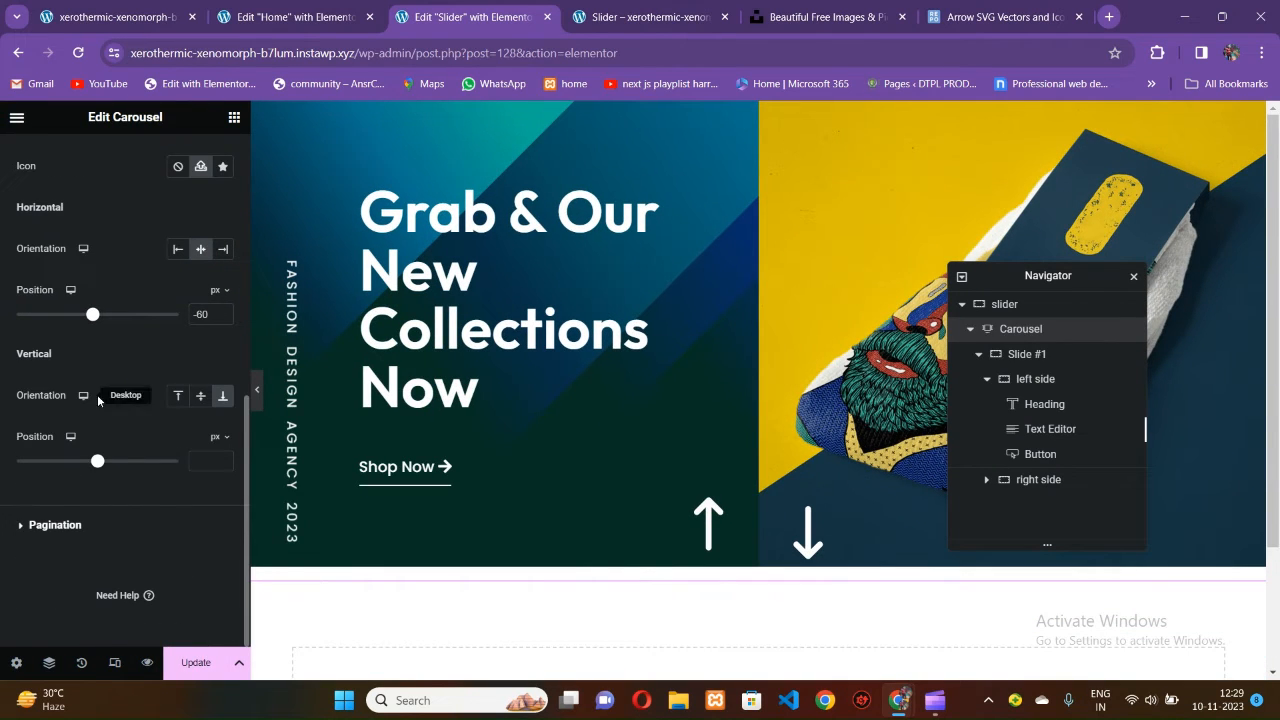
pyautogui.click(206, 459)
pyautogui.write('-10')
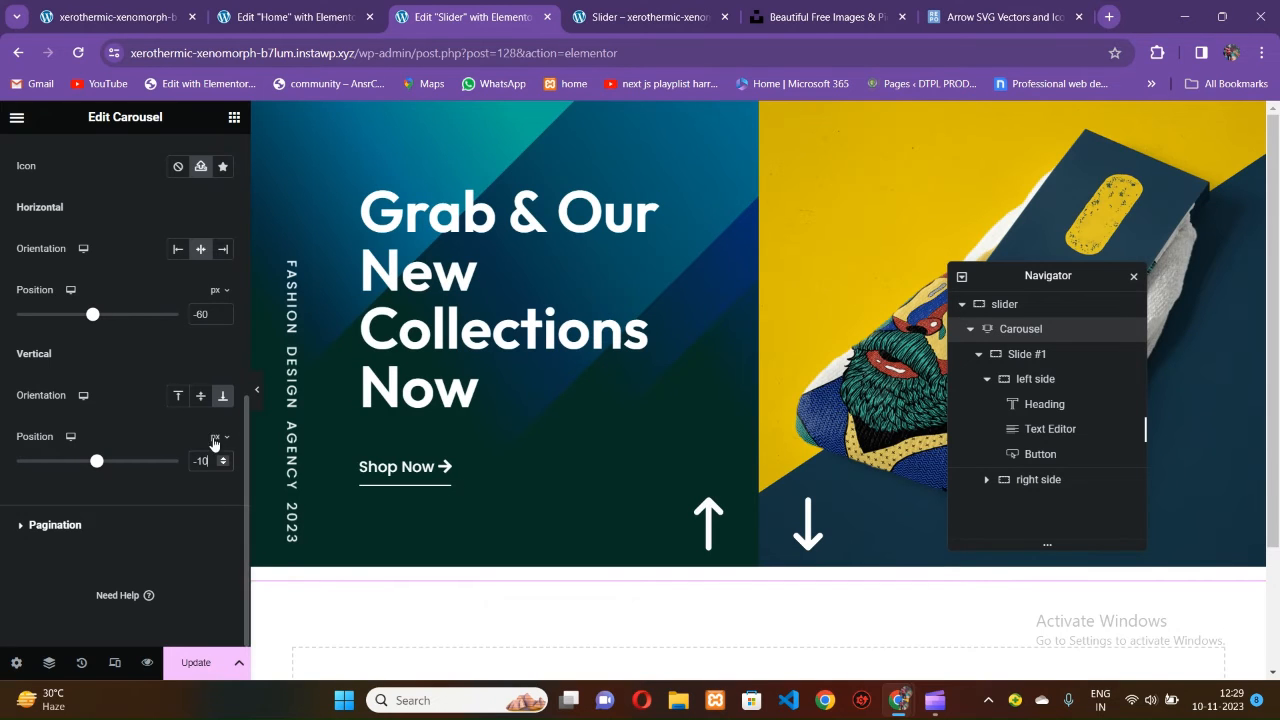
pyautogui.click(257, 389)
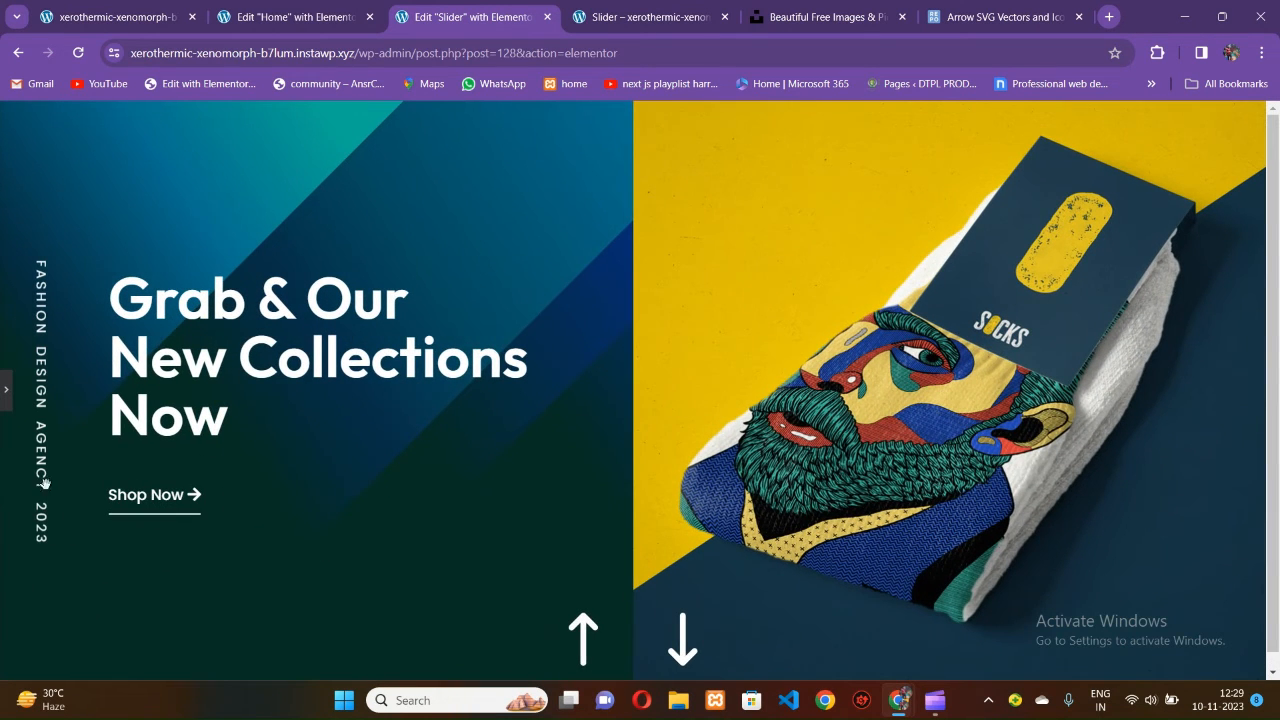
pyautogui.click(5, 398)
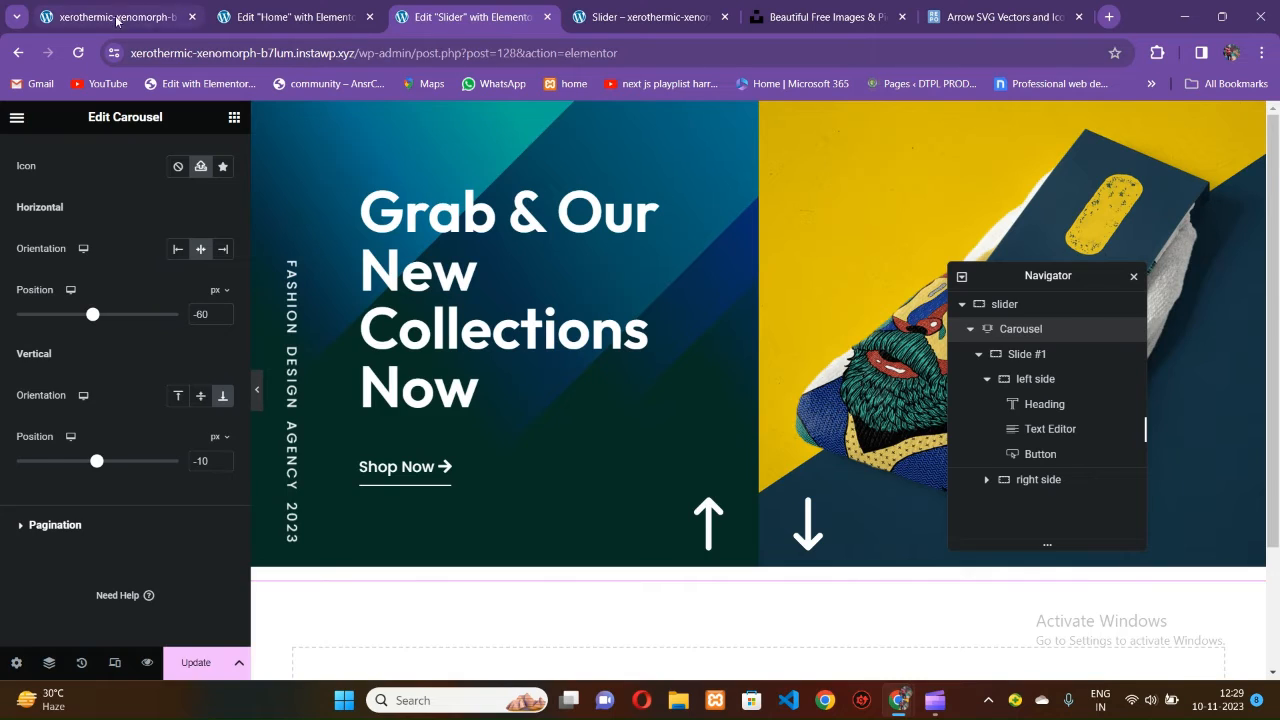
# Compare the slider with the reference home page, checking its arrows and slide counter.
pyautogui.click(115, 17)
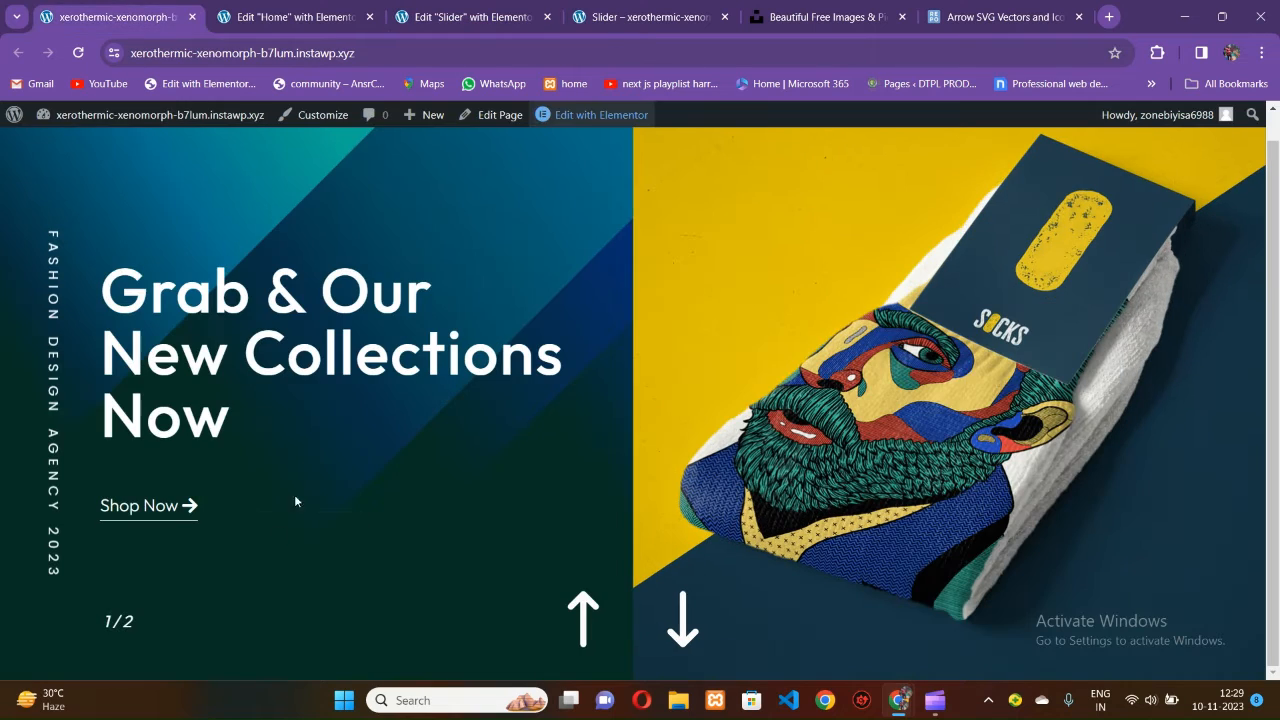
pyautogui.click(436, 28)
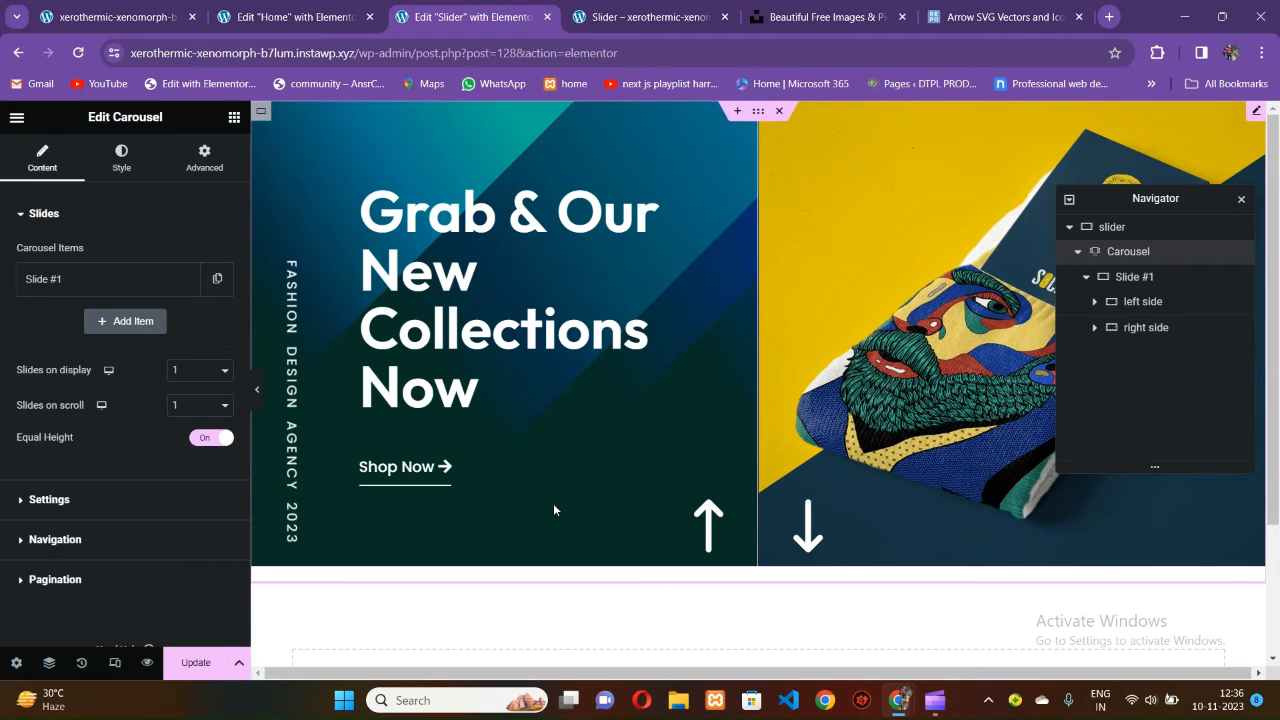
pyautogui.click(295, 17)
pyautogui.click(115, 17)
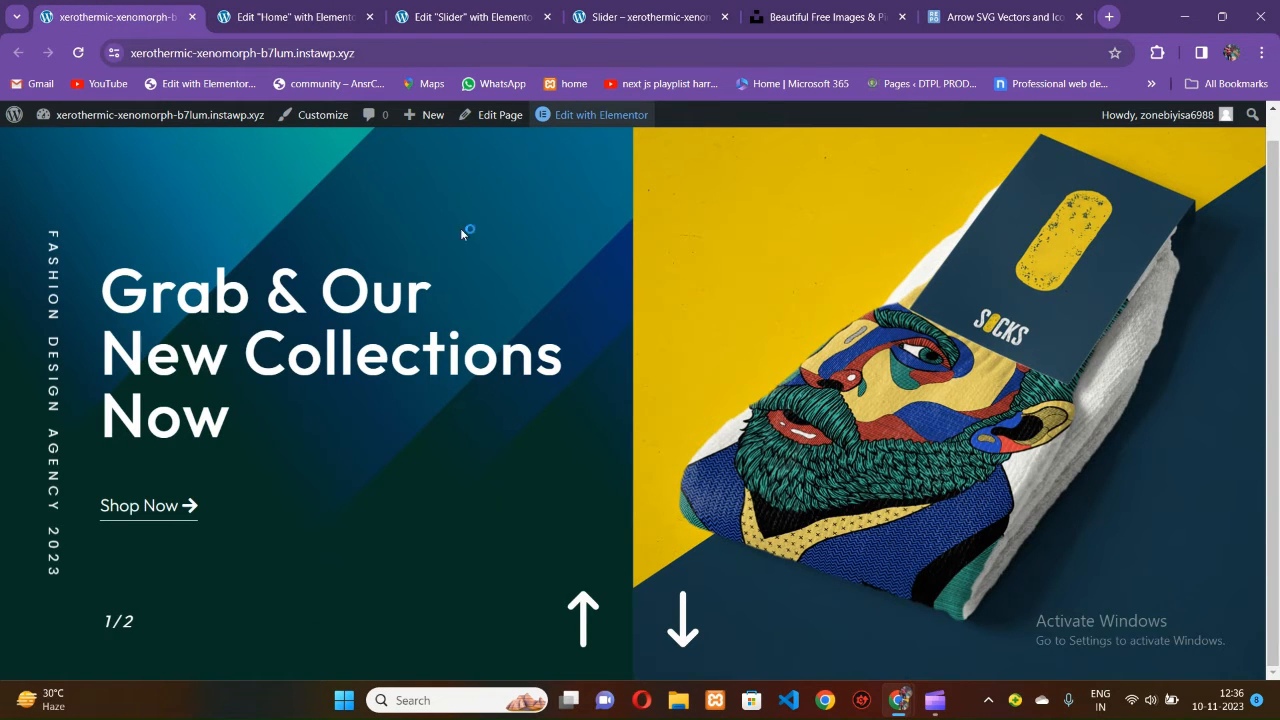
pyautogui.click(455, 17)
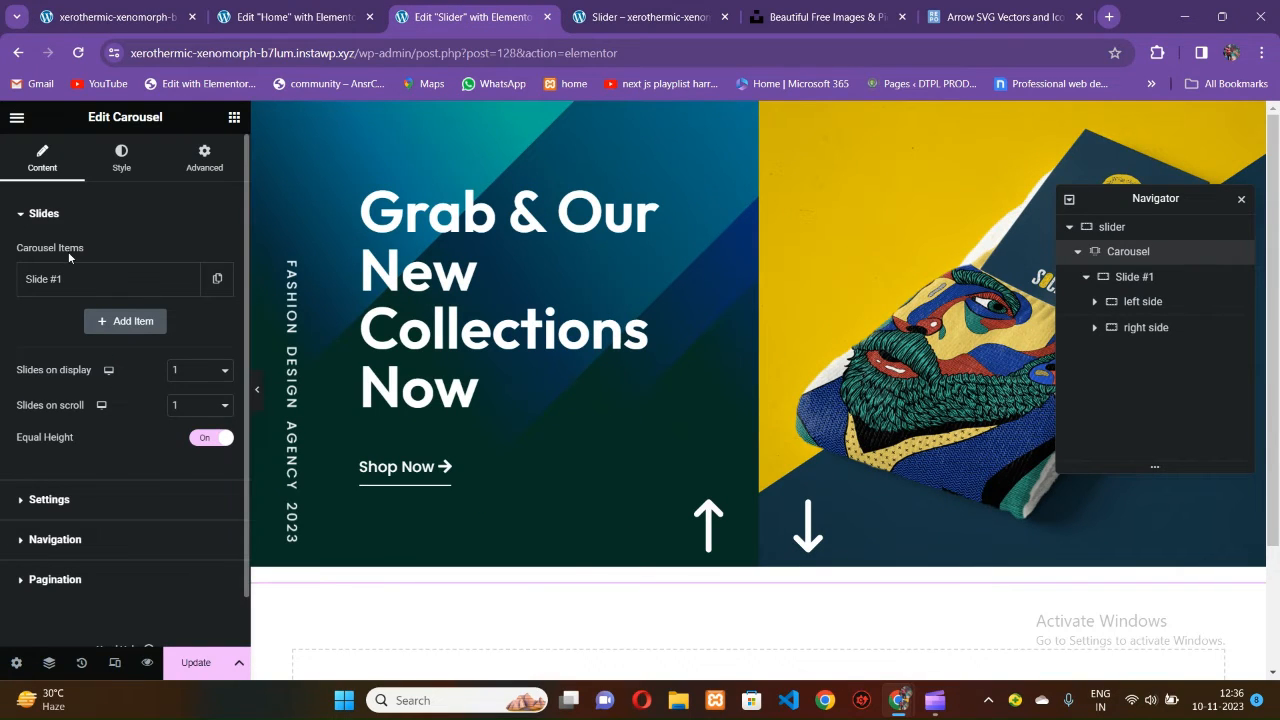
# Check the available pagination types for the Carousel, keeping Dots selected.
pyautogui.scroll(-1, 96, 258)
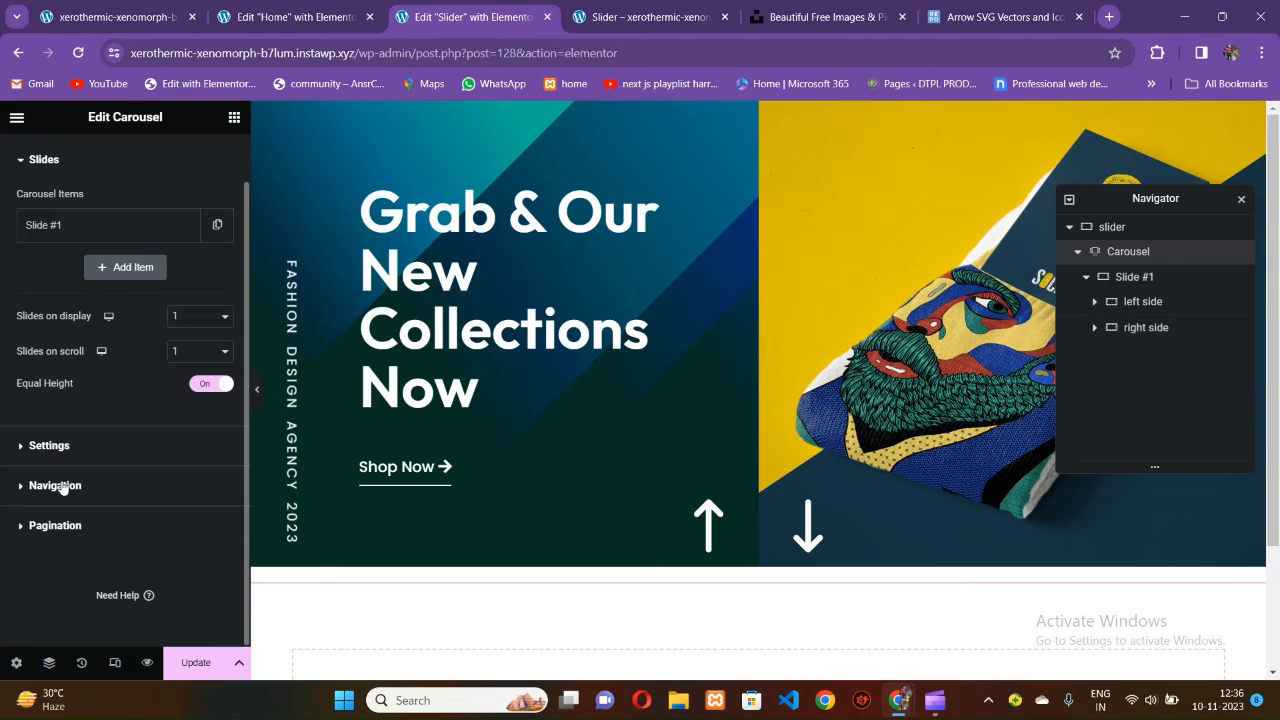
pyautogui.click(55, 525)
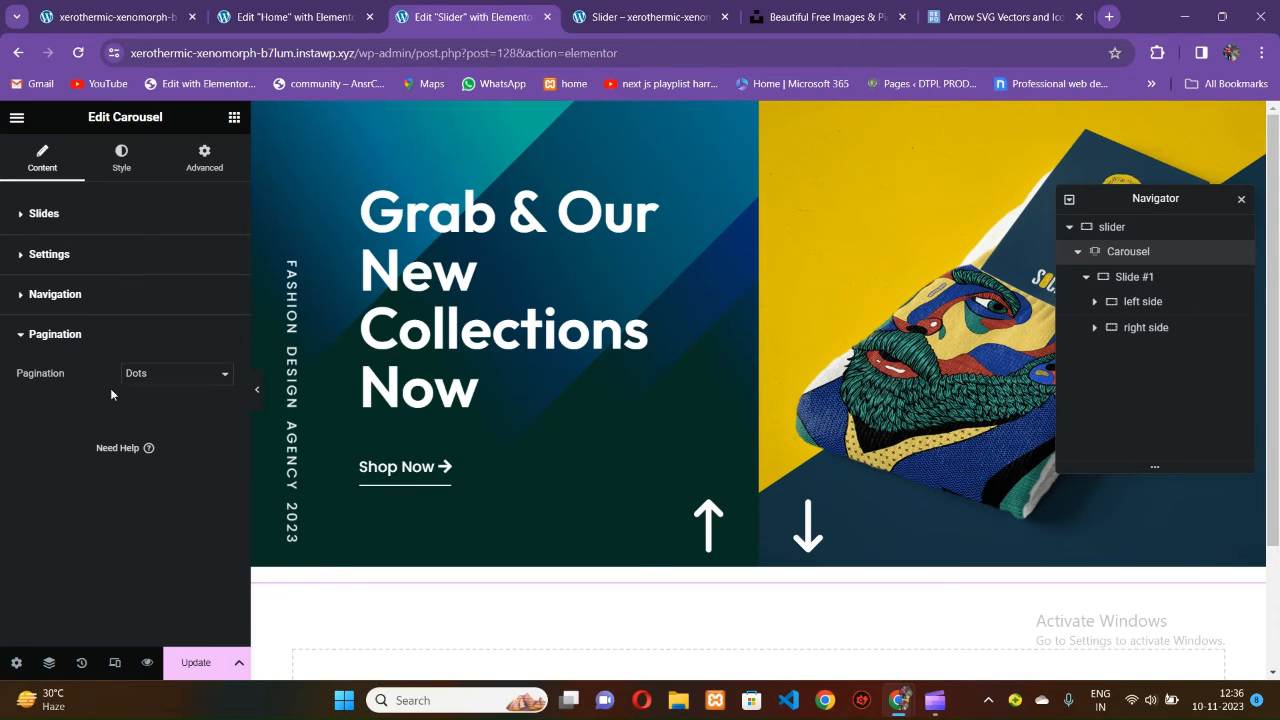
pyautogui.click(155, 376)
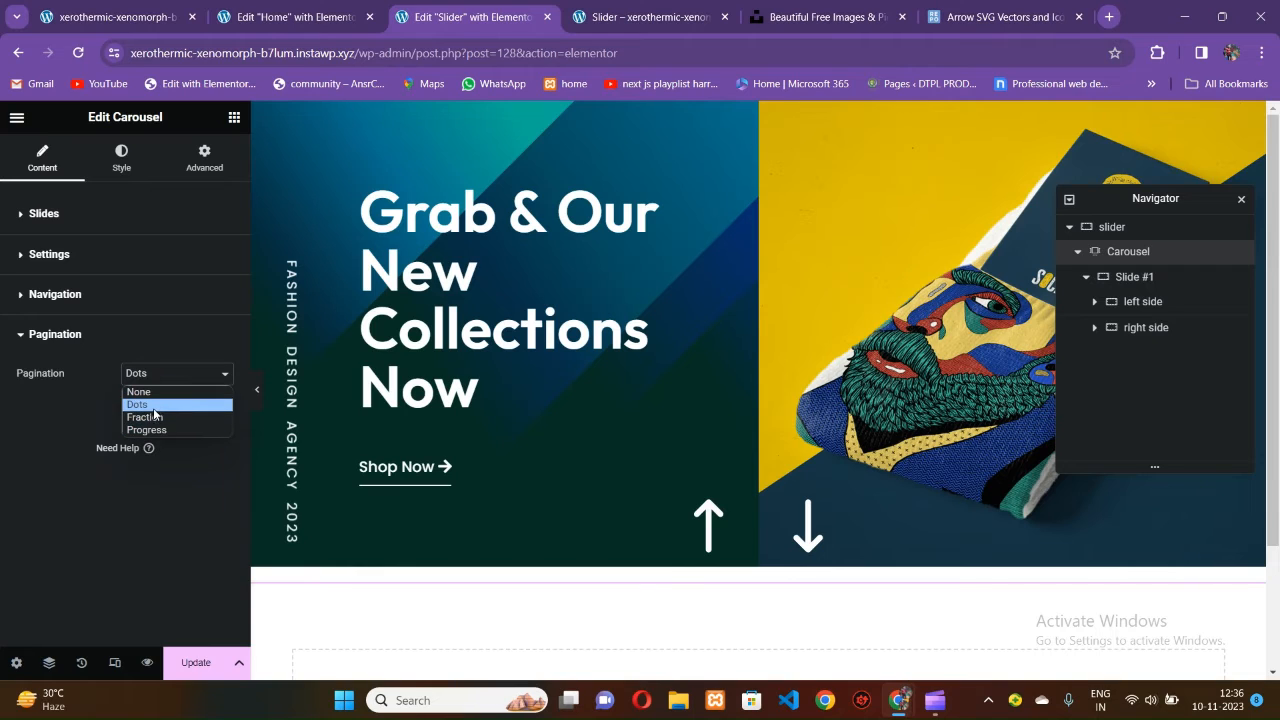
pyautogui.click(154, 405)
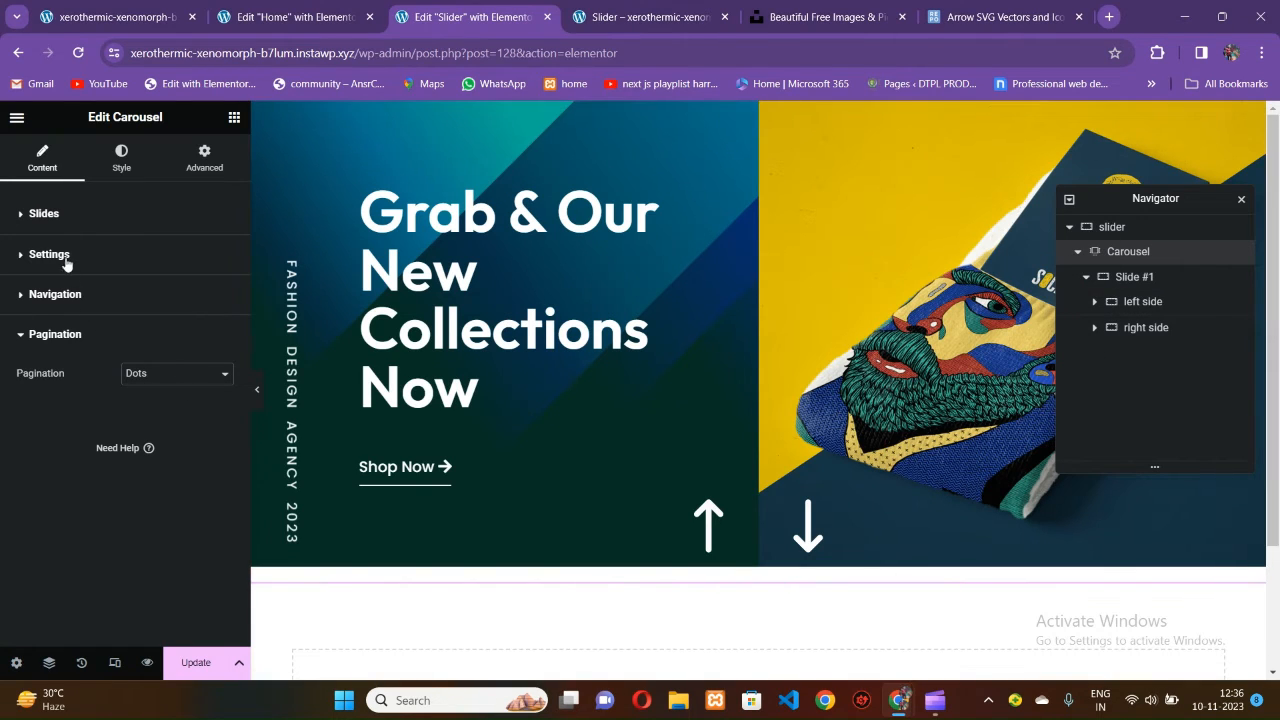
# Duplicate Slide #1 in the Carousel's items to create a second slide.
pyautogui.click(34, 216)
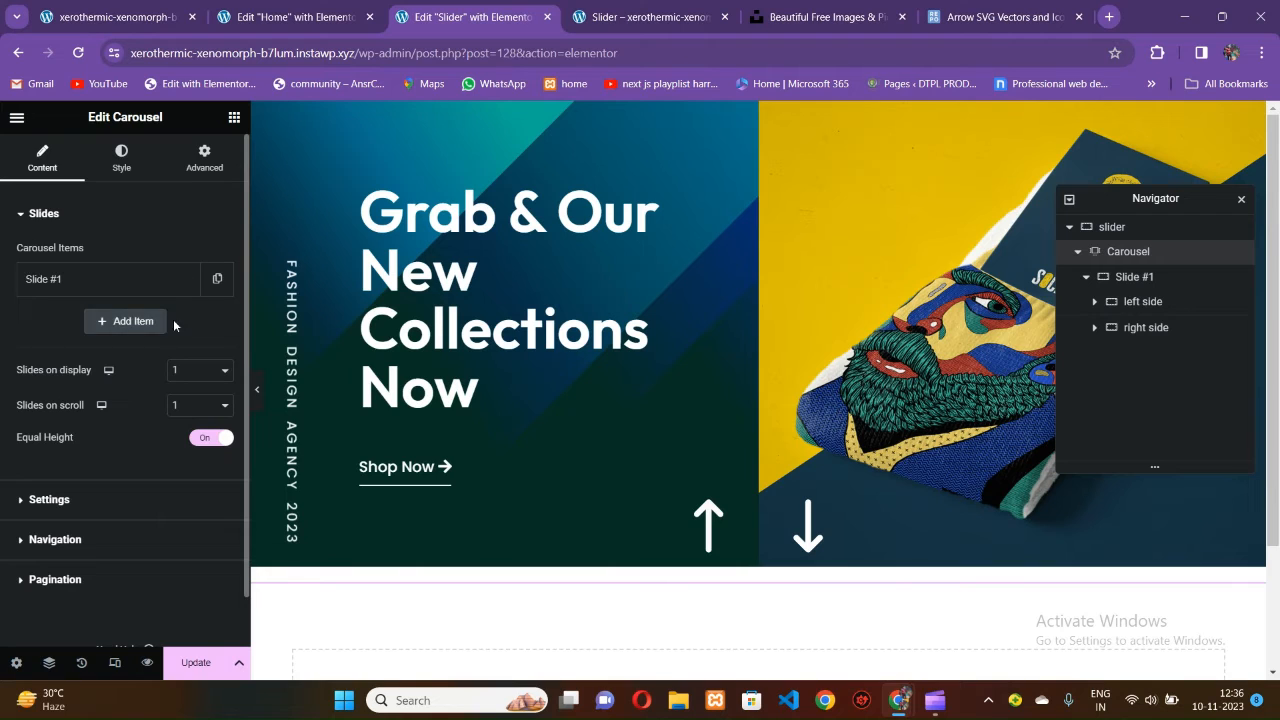
pyautogui.click(217, 279)
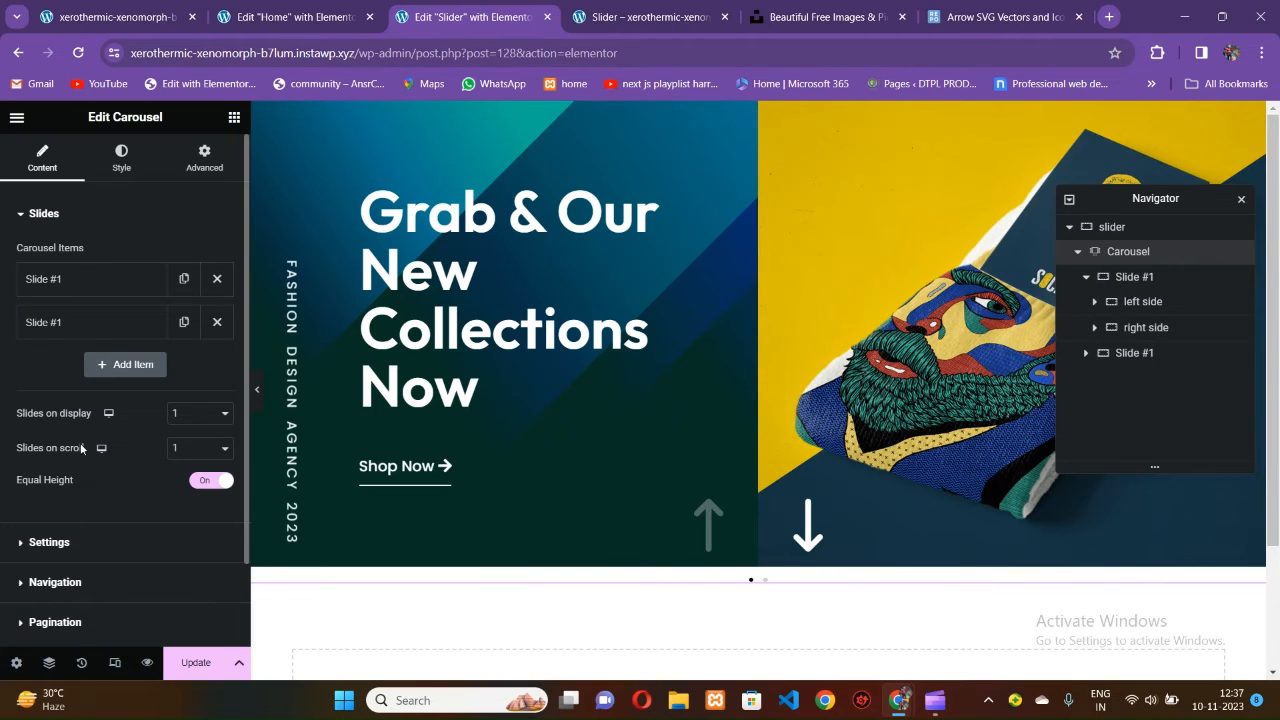
pyautogui.scroll(-1, 75, 450)
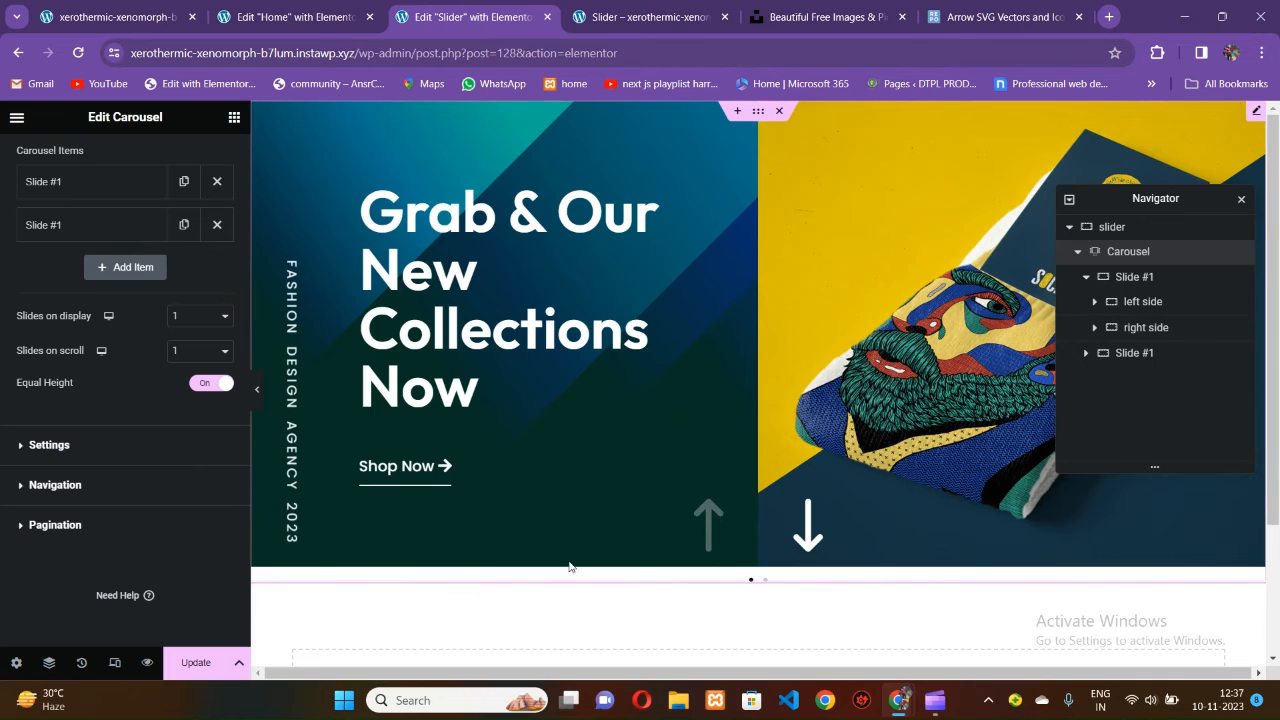
pyautogui.scroll(1, 100, 249)
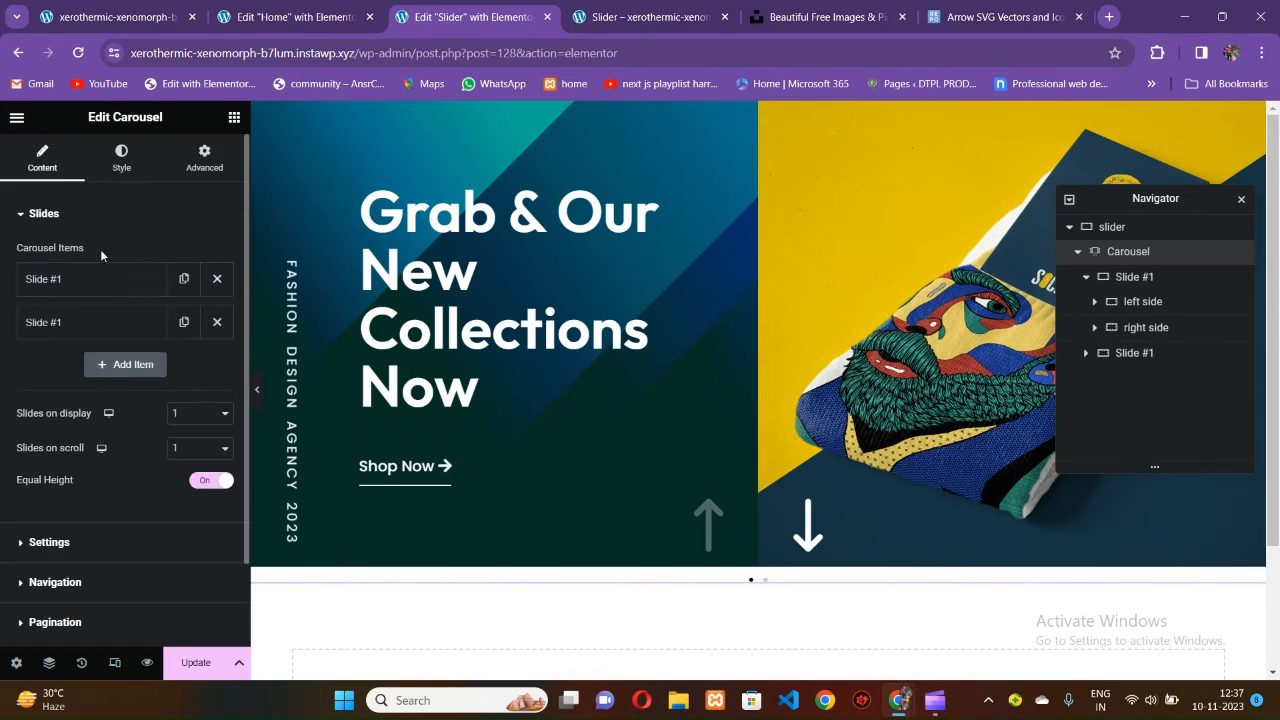
pyautogui.scroll(-1, 104, 316)
pyautogui.scroll(1, 104, 316)
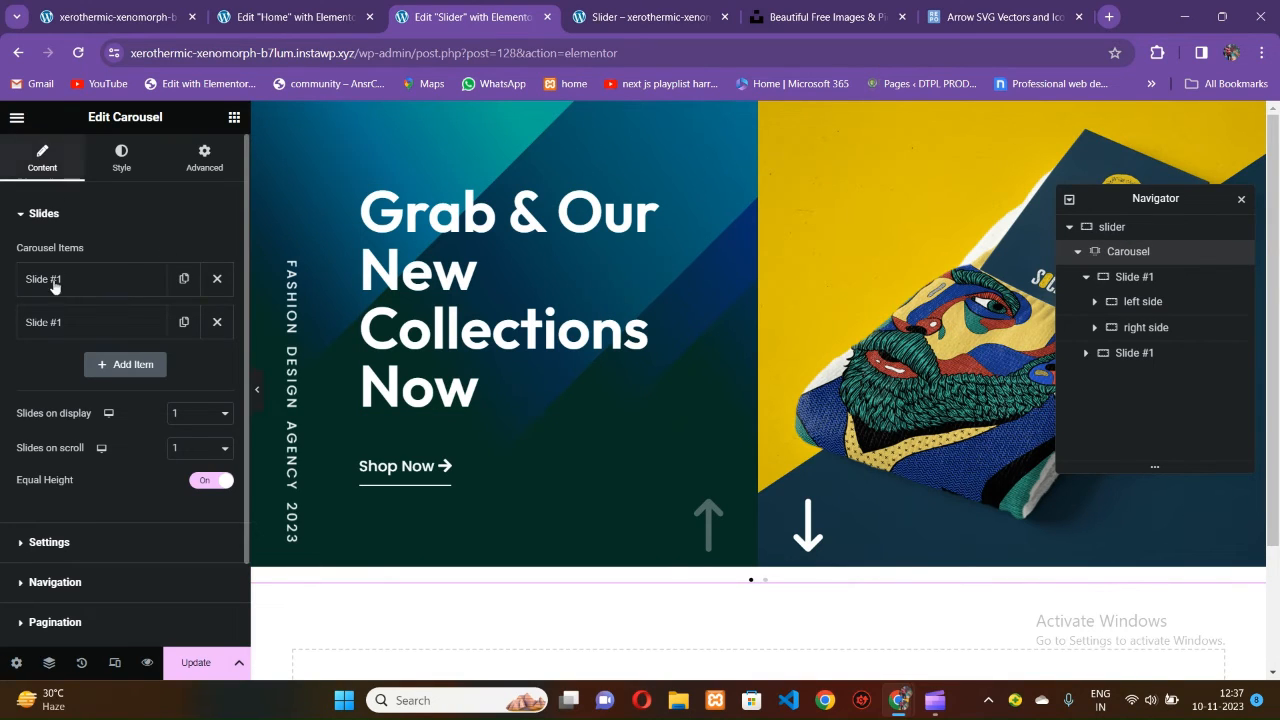
# Try Fraction as the Carousel's pagination type, then switch it back to Dots.
pyautogui.scroll(-1, 64, 420)
pyautogui.click(56, 527)
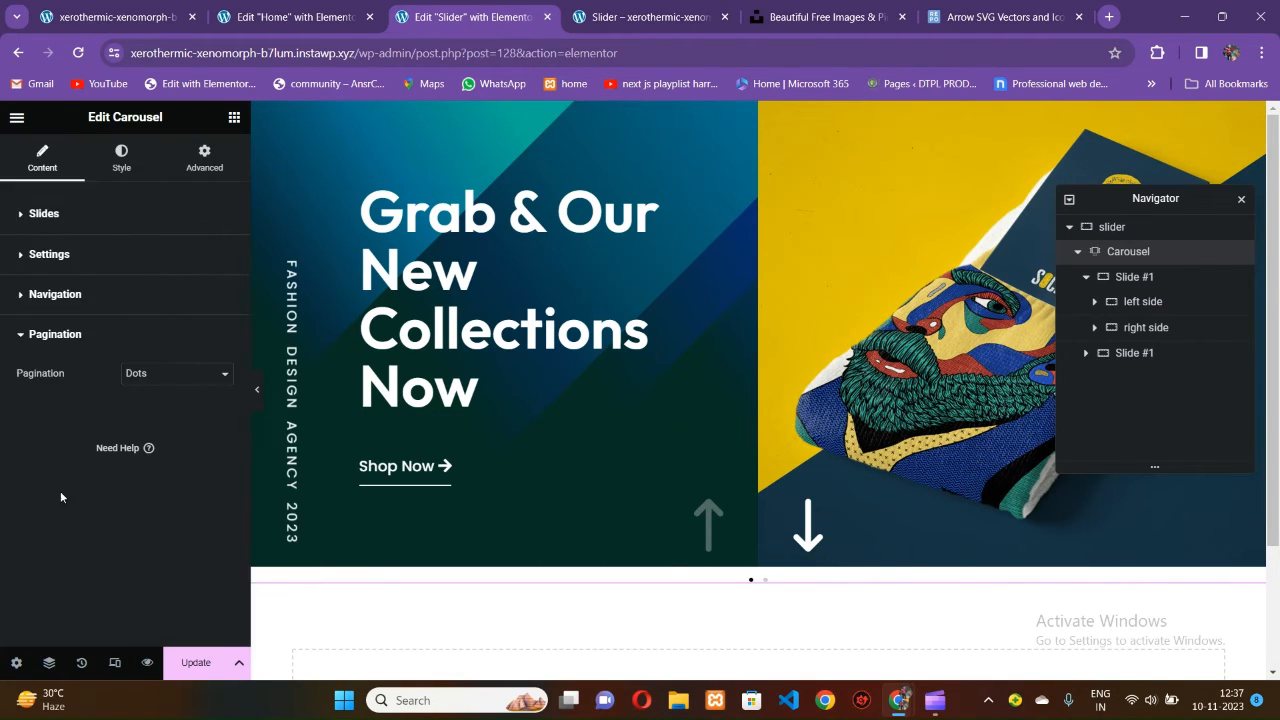
pyautogui.click(157, 378)
pyautogui.click(160, 417)
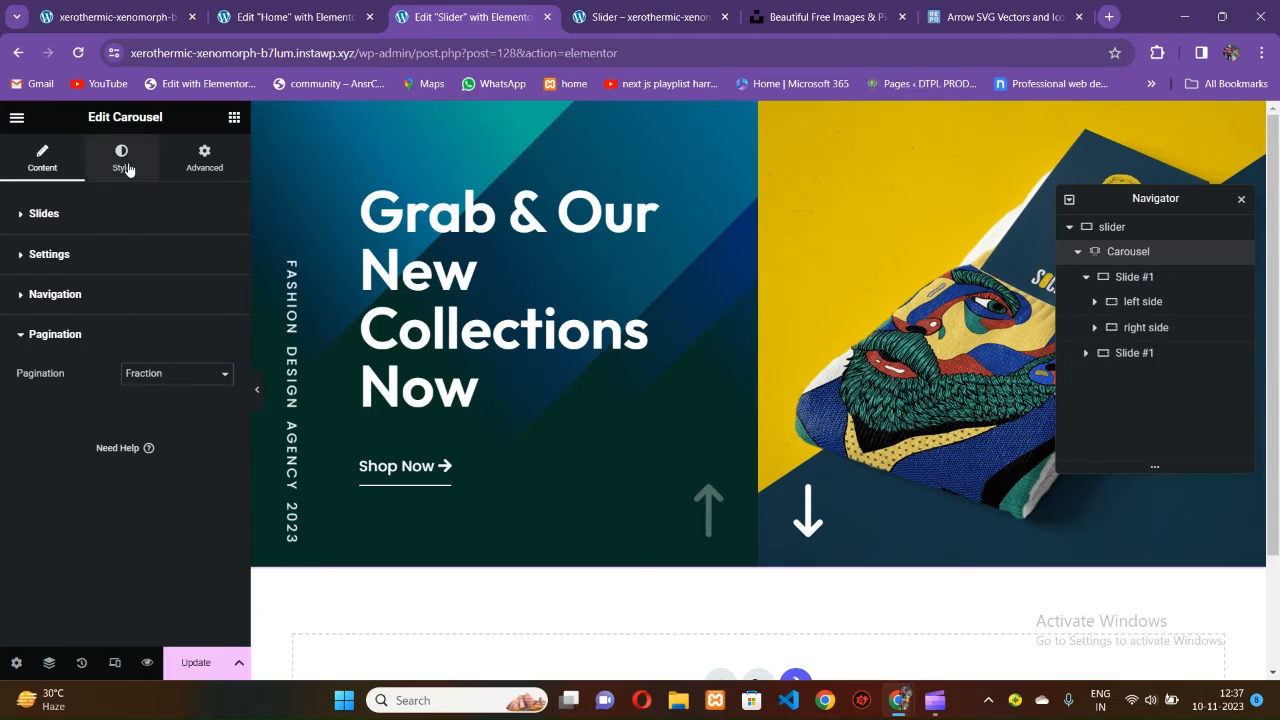
pyautogui.click(157, 381)
pyautogui.click(155, 405)
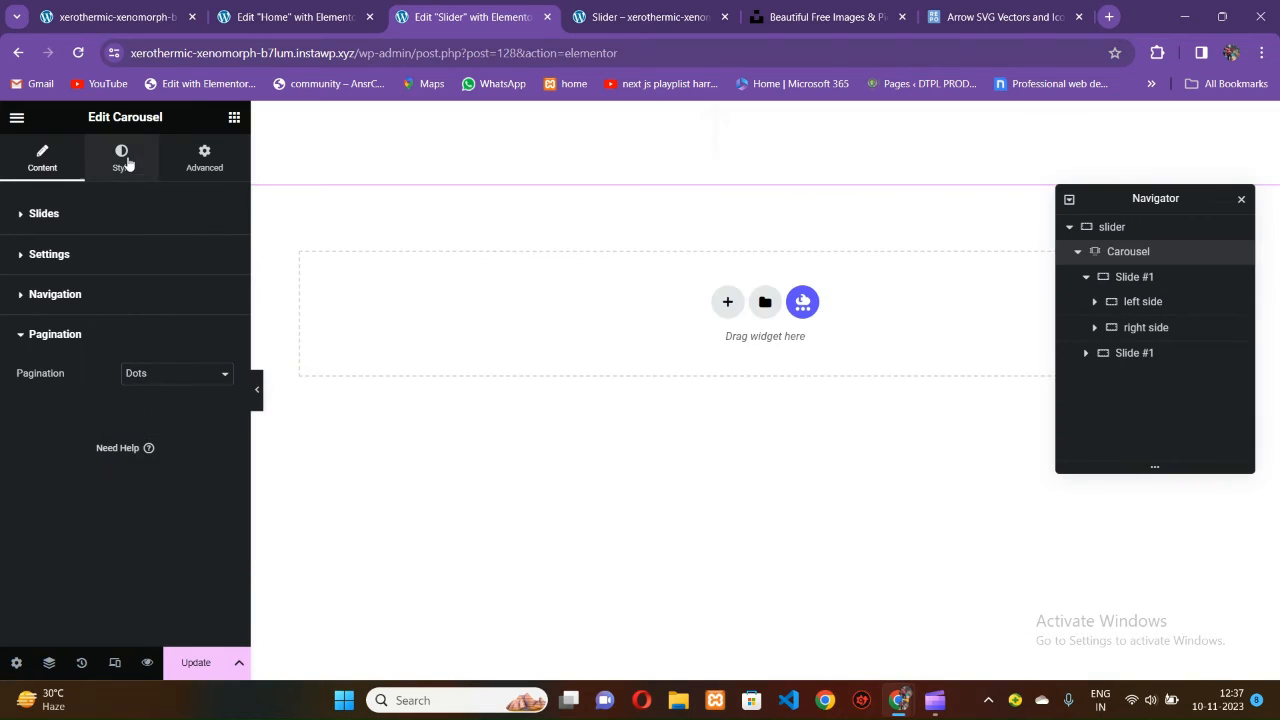
# Enlarge the Carousel's pagination dots to 14 px in the pagination style settings.
pyautogui.click(121, 155)
pyautogui.scroll(-1, 130, 396)
pyautogui.click(60, 525)
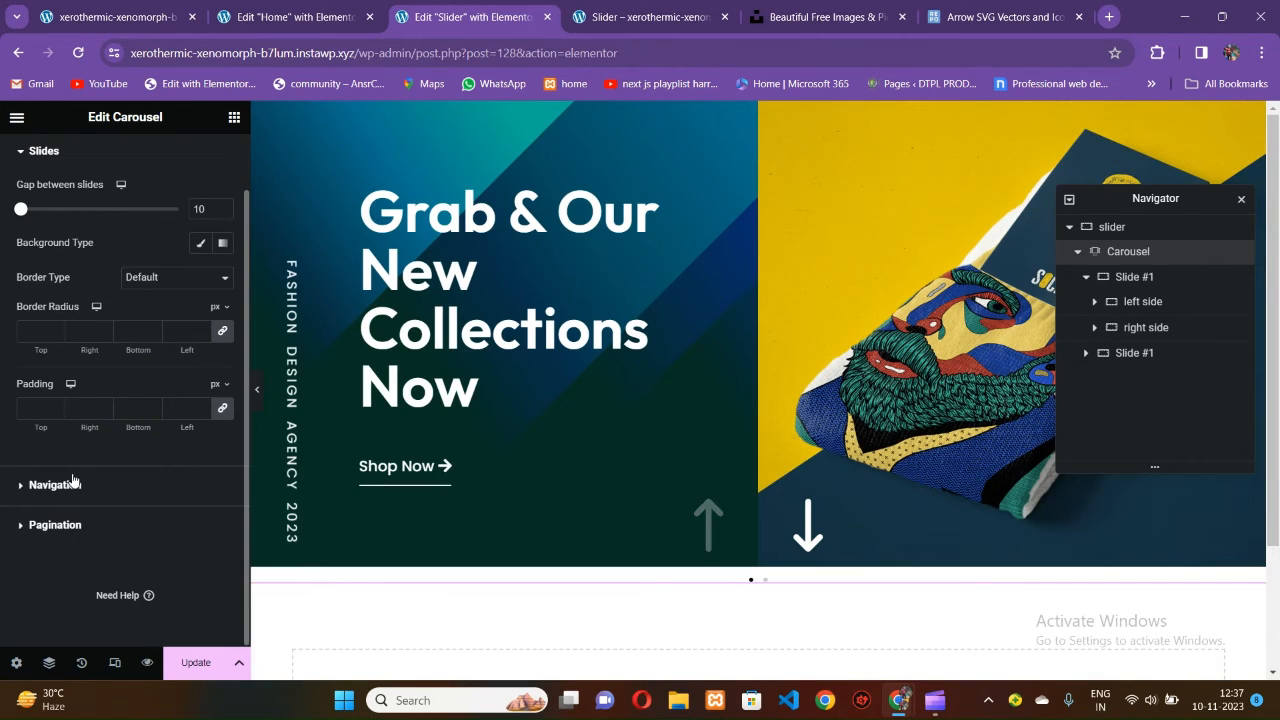
pyautogui.scroll(1, 65, 427)
pyautogui.scroll(-1, 138, 336)
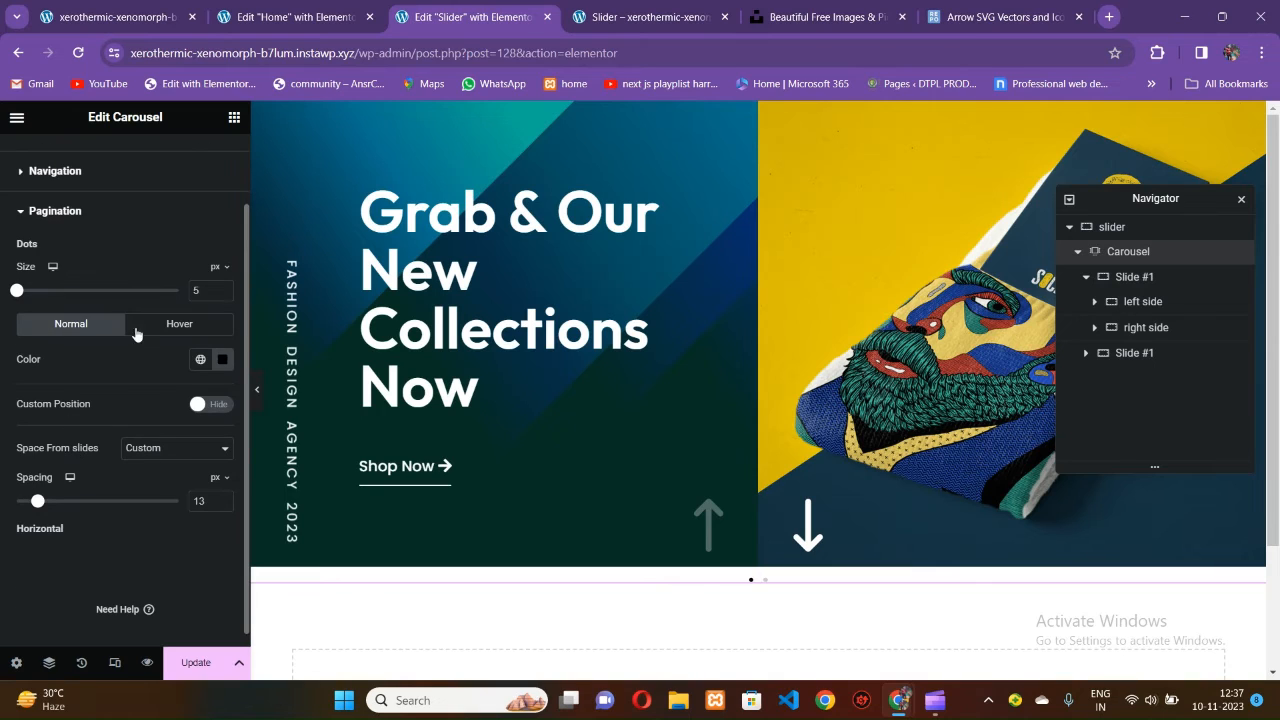
pyautogui.click(223, 362)
pyautogui.click(162, 356)
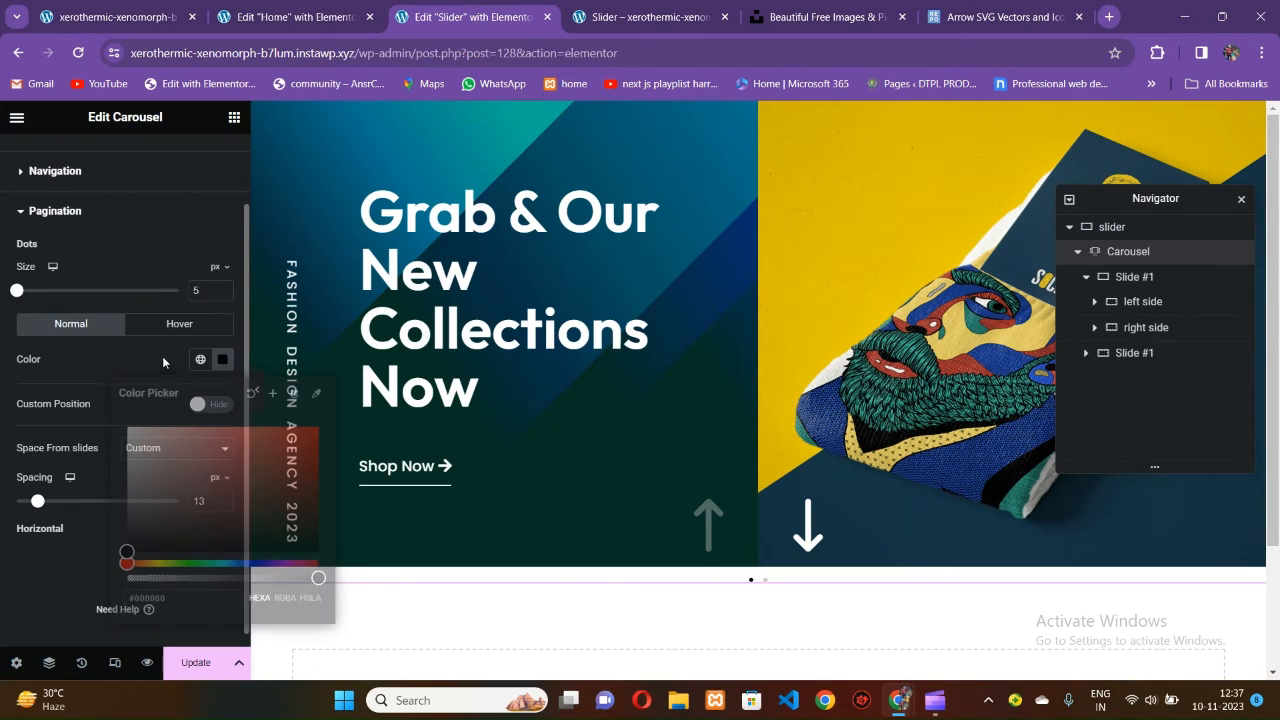
pyautogui.moveTo(17, 298); pyautogui.dragTo(24, 297)
# Enable a custom position for the pagination dots and try other vertical orientations before restoring the bottom alignment.
pyautogui.scroll(-1, 55, 399)
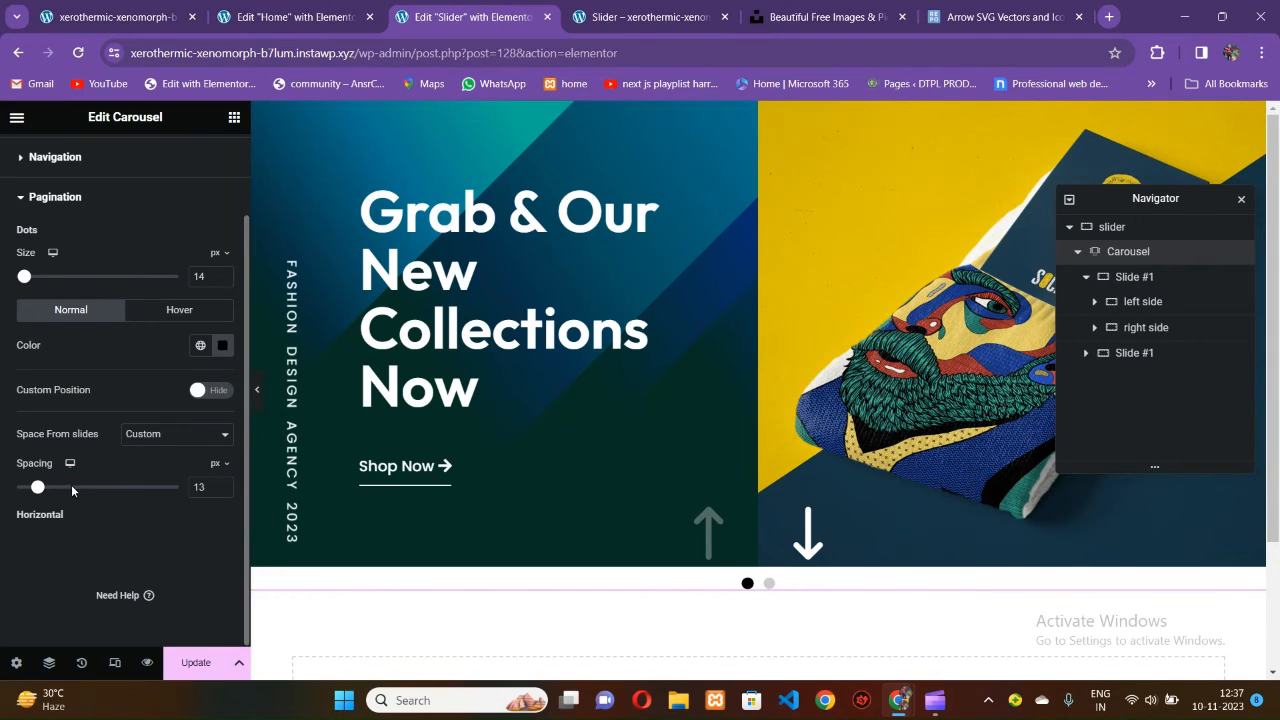
pyautogui.click(208, 391)
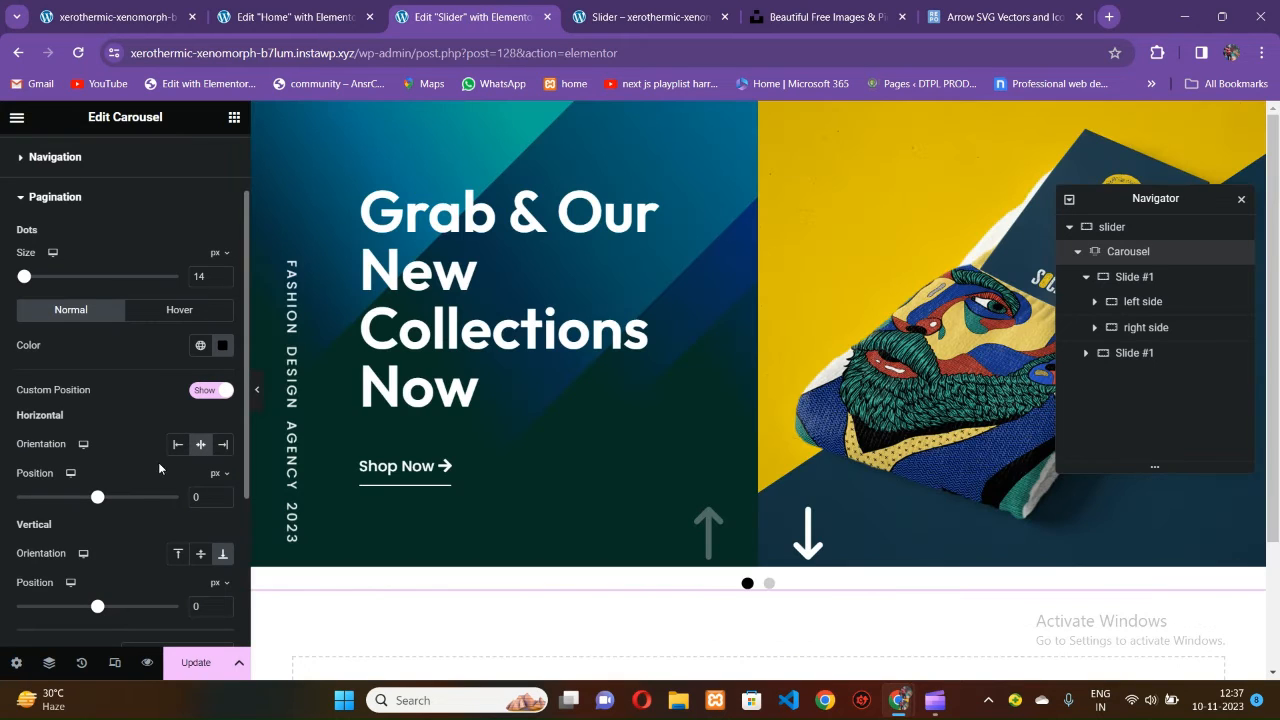
pyautogui.scroll(-1, 140, 470)
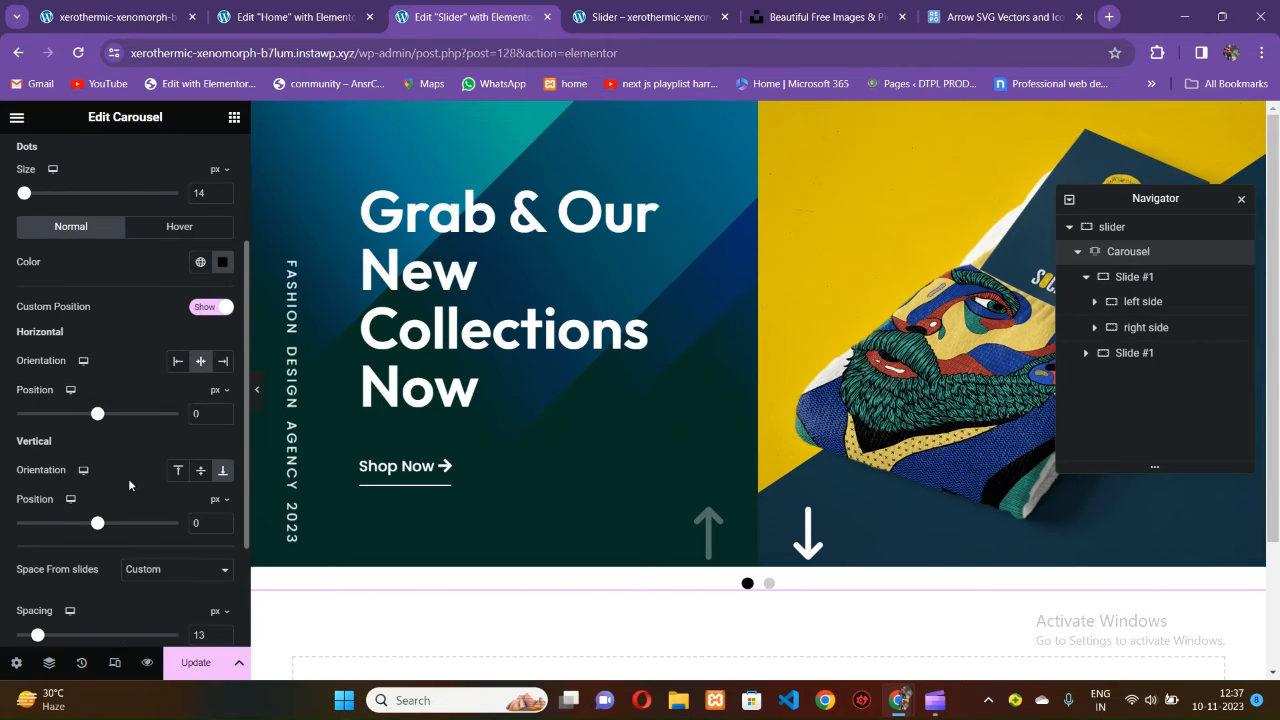
pyautogui.click(180, 472)
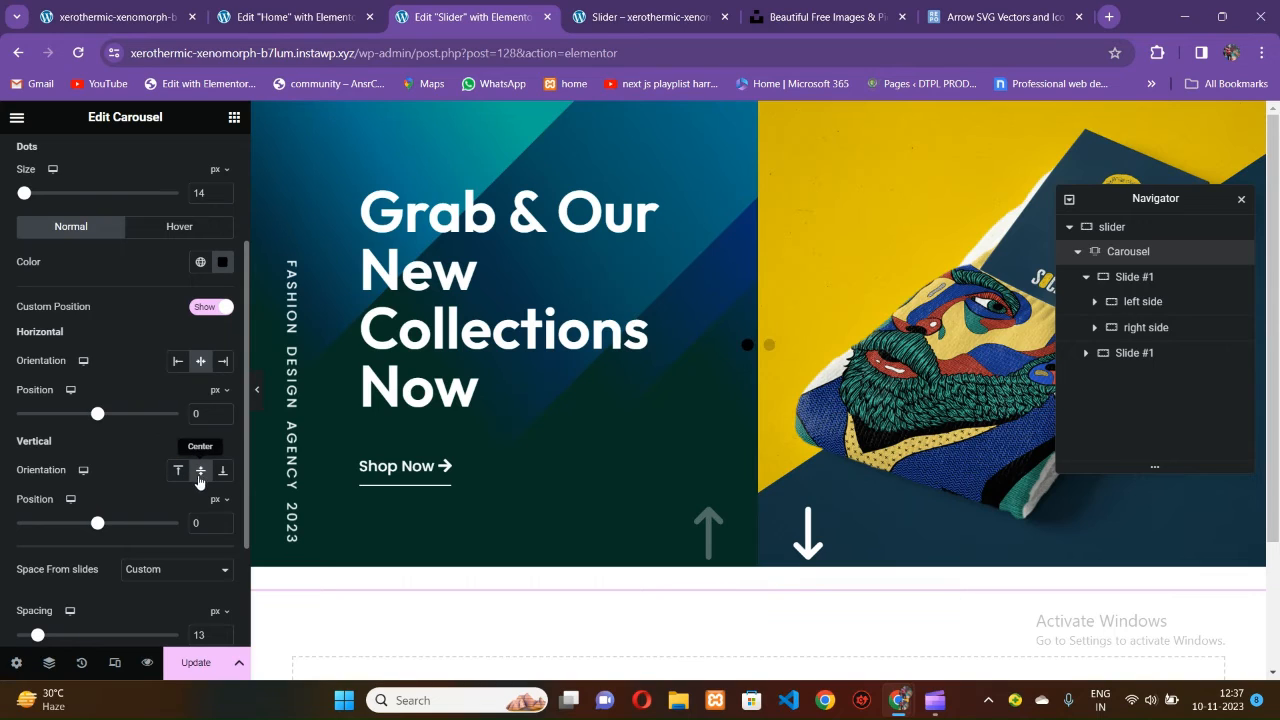
pyautogui.click(221, 472)
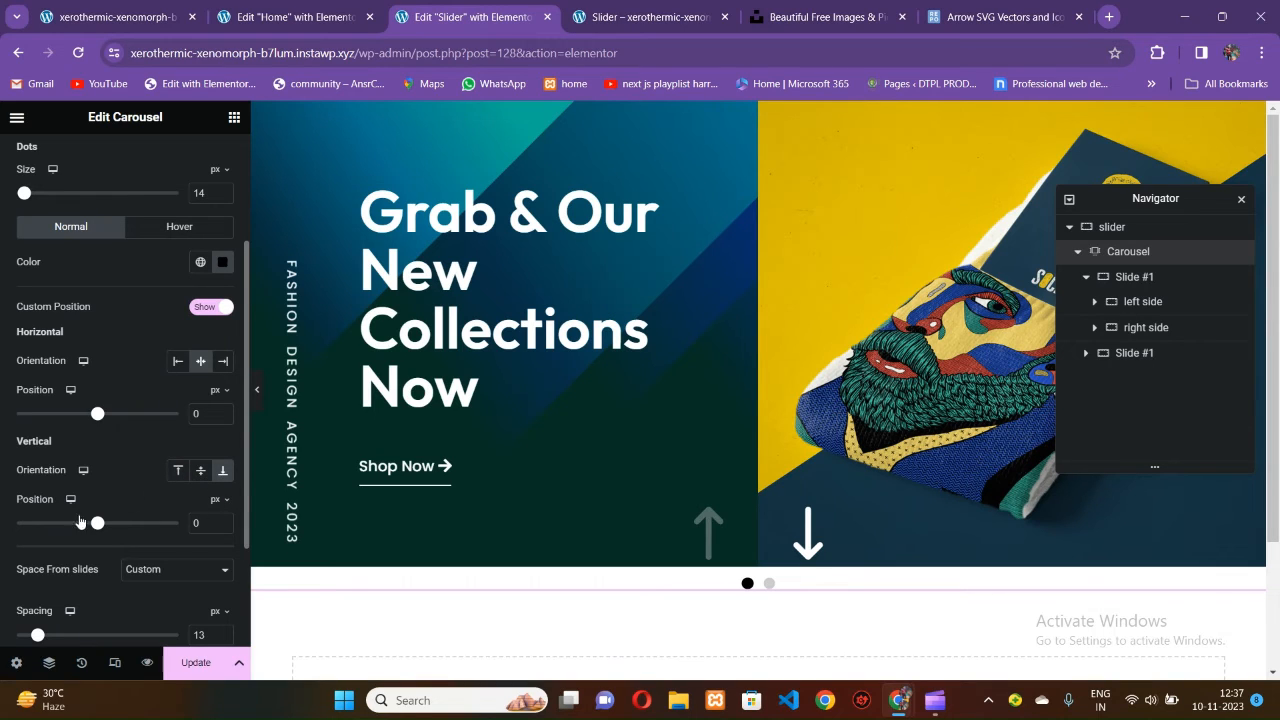
# Align the pagination dots horizontally to the left, with a vertical position of -82 px and a horizontal position of 122 px.
pyautogui.click(177, 361)
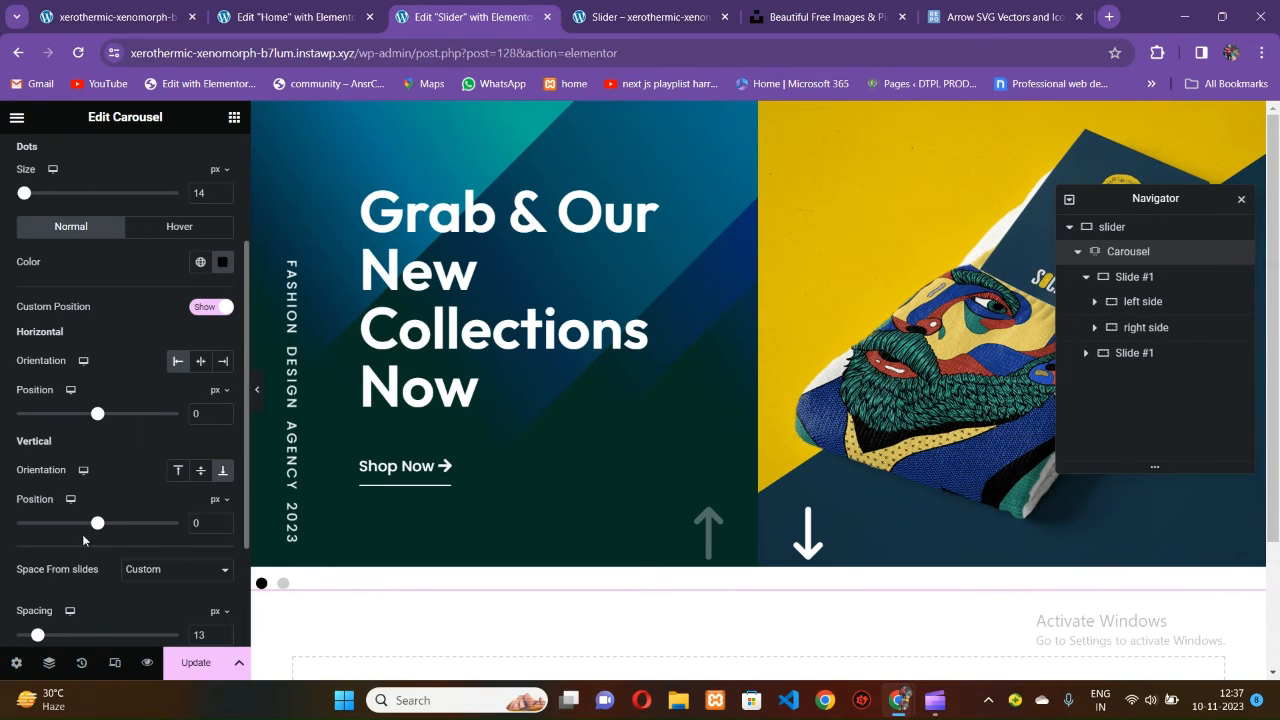
pyautogui.moveTo(96, 527); pyautogui.dragTo(88, 527)
pyautogui.moveTo(98, 420); pyautogui.dragTo(109, 418)
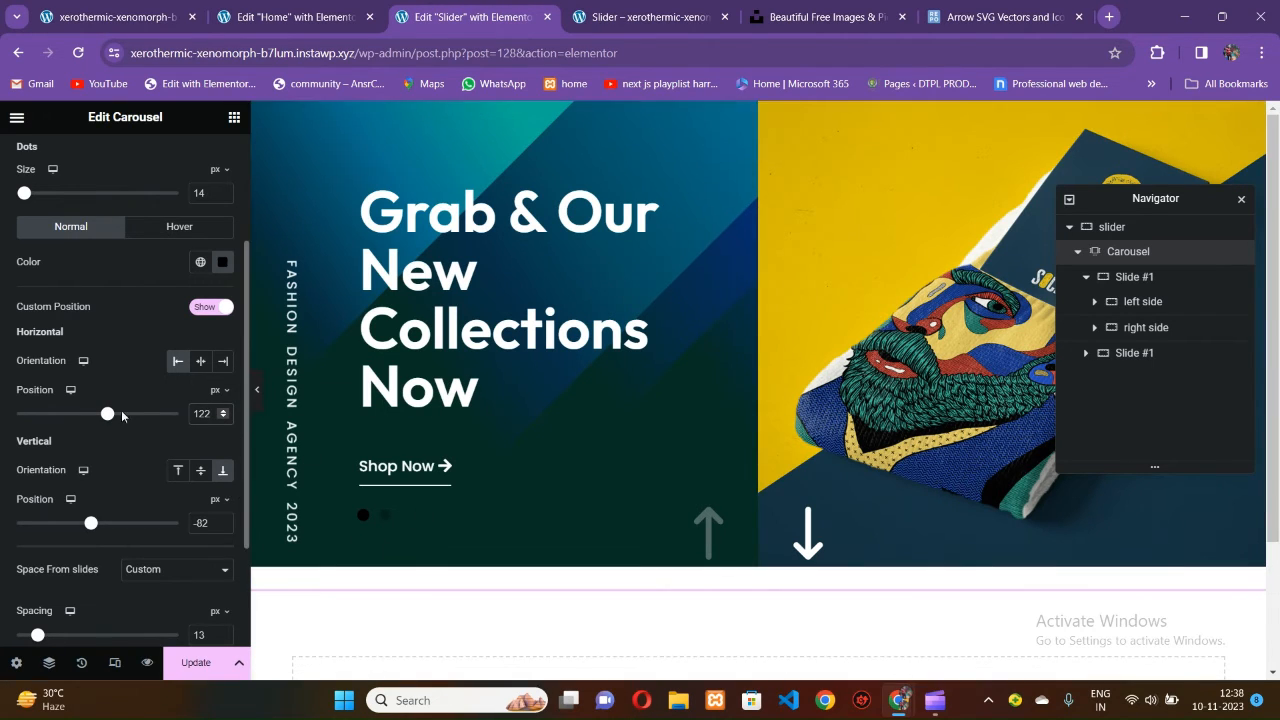
# Set the pagination dots' normal color to white, #FFFFFF.
pyautogui.scroll(2, 107, 381)
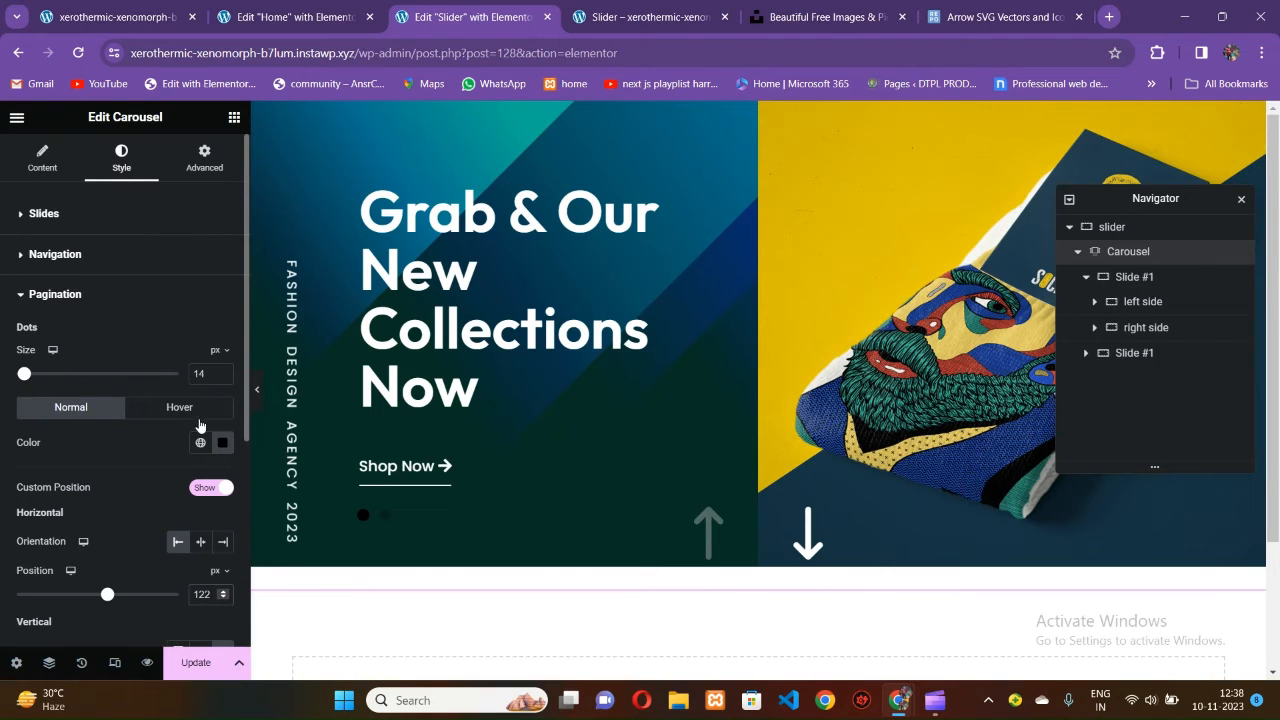
pyautogui.click(222, 442)
pyautogui.moveTo(231, 309); pyautogui.dragTo(126, 226)
pyautogui.click(130, 483)
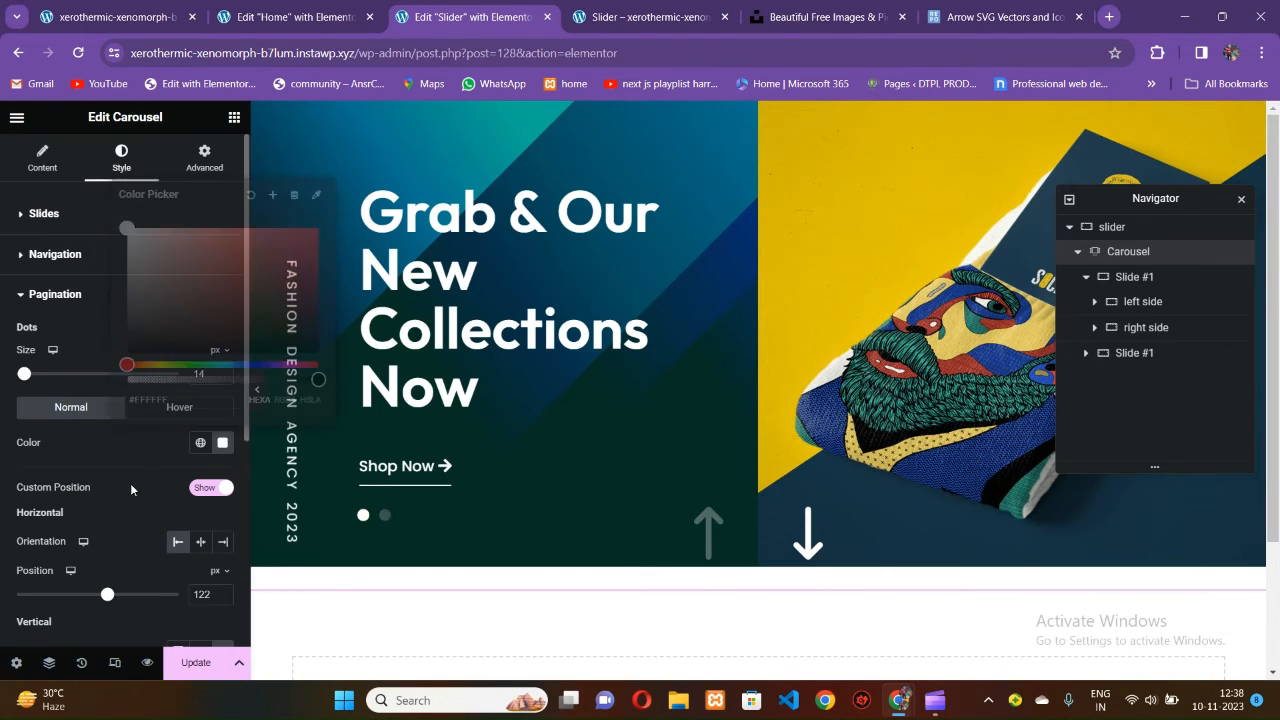
# Change the Carousel's pagination type to Fraction in its content settings.
pyautogui.click(42, 158)
pyautogui.scroll(-2, 66, 425)
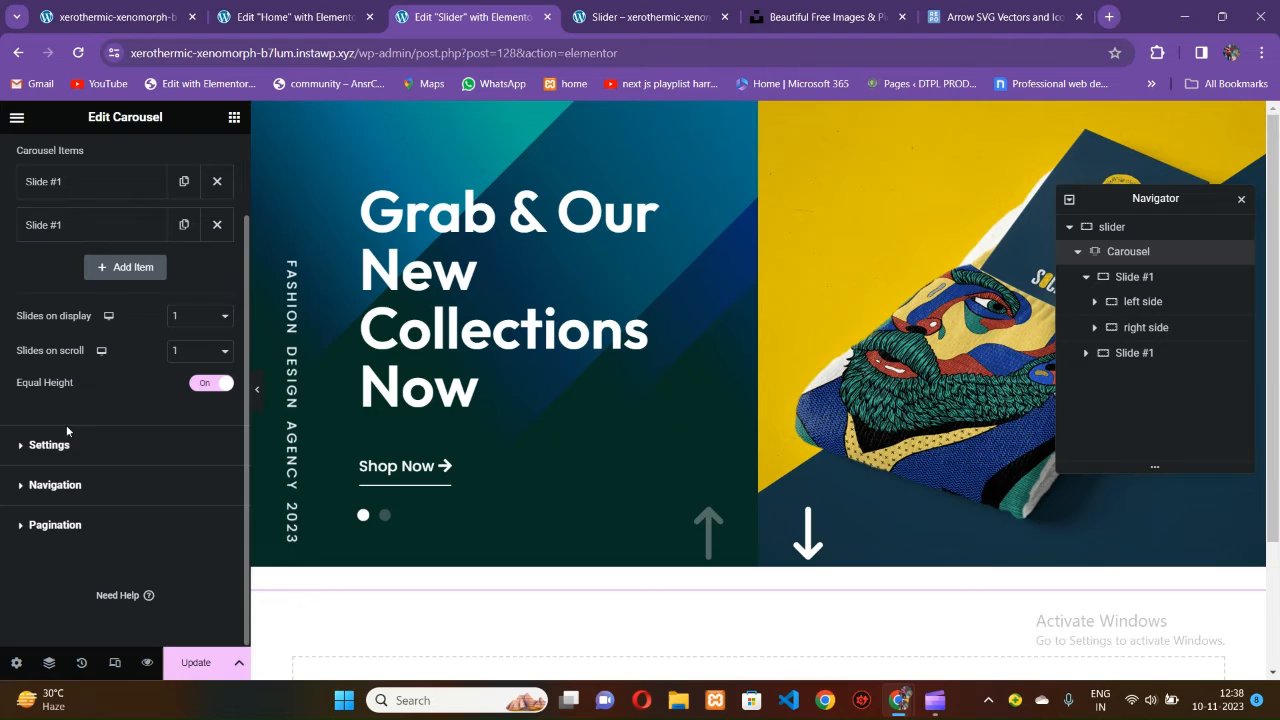
pyautogui.click(55, 525)
pyautogui.click(145, 376)
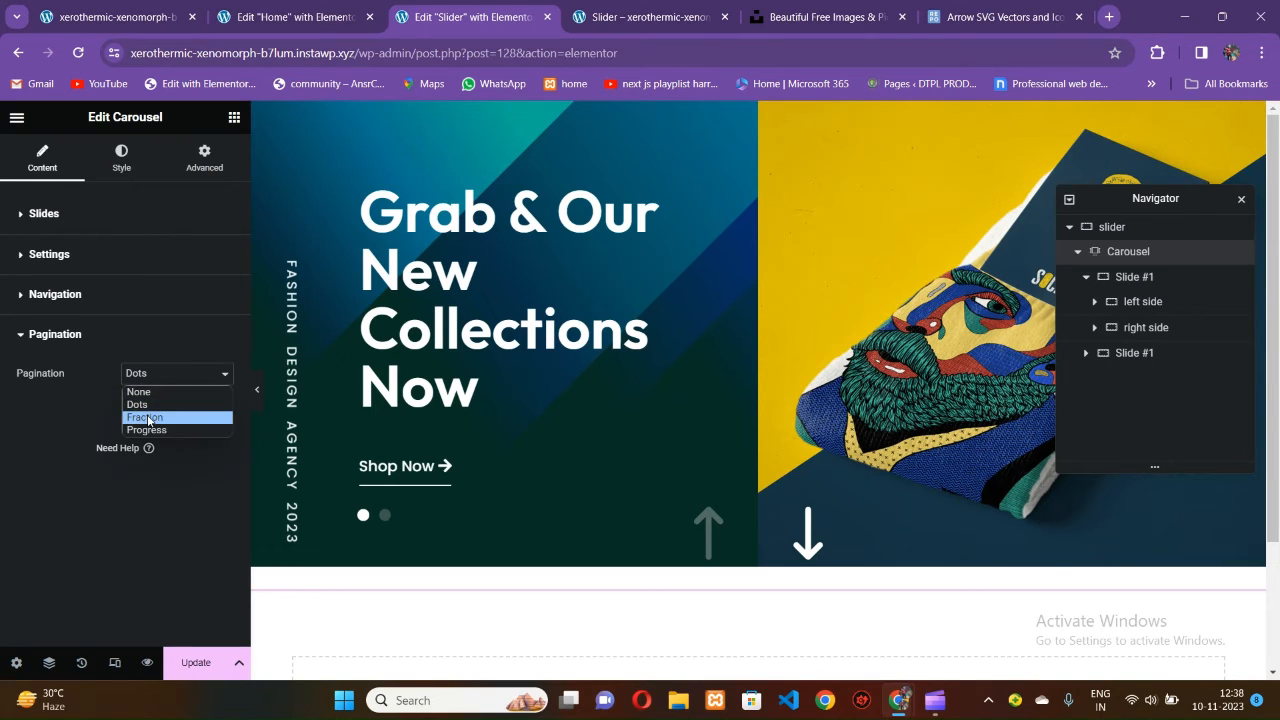
pyautogui.click(140, 417)
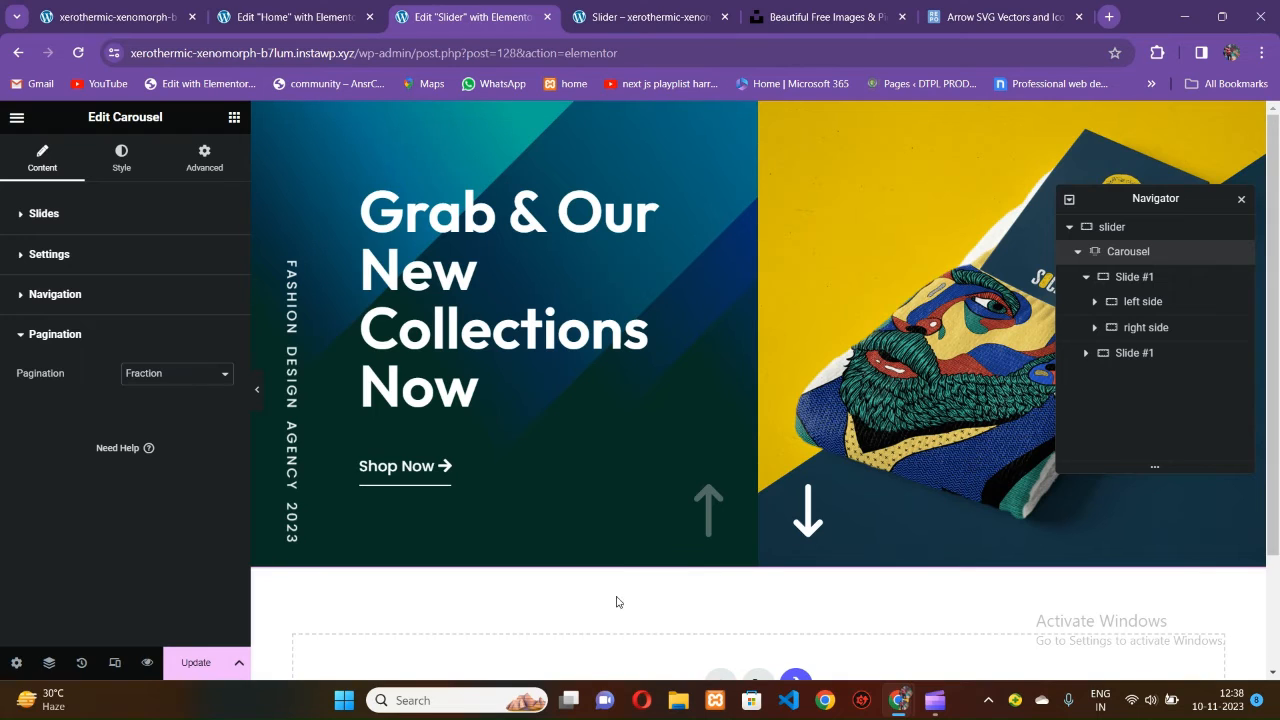
# Align the Carousel's fraction pagination horizontally to the left with a 131 px offset and a vertical position of about 233 px.
pyautogui.click(121, 160)
pyautogui.scroll(-1, 66, 520)
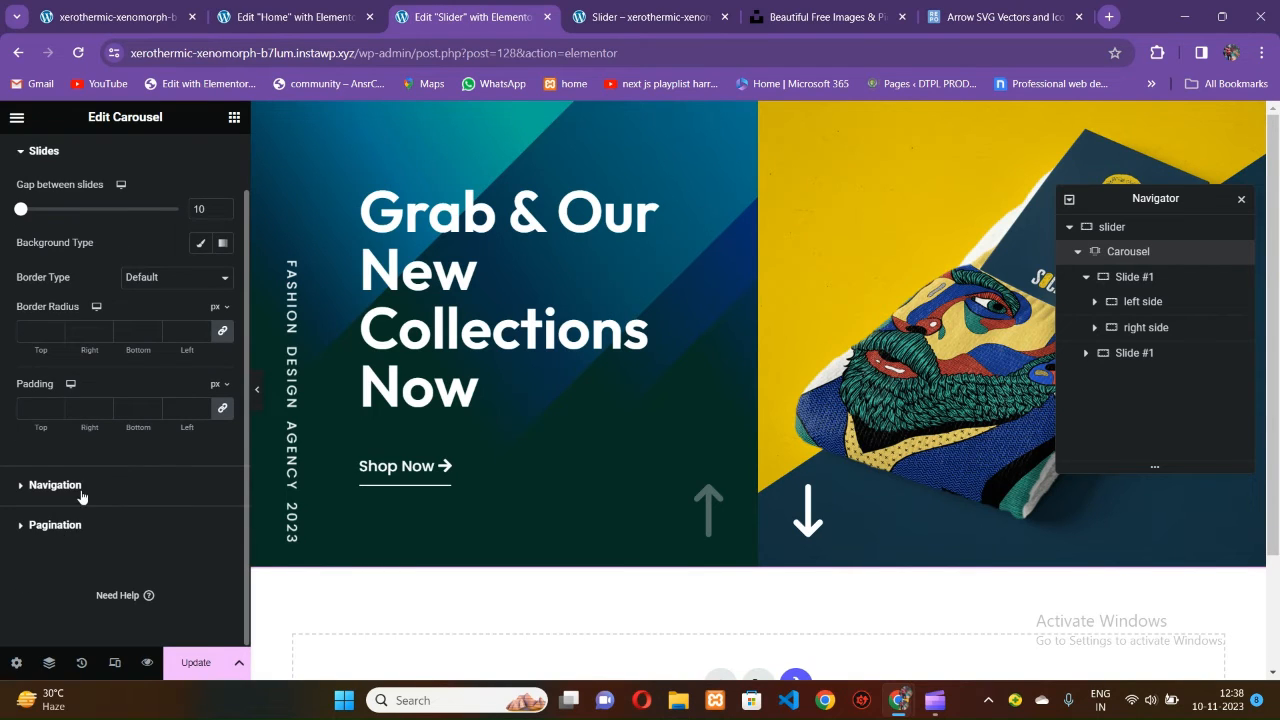
pyautogui.click(60, 524)
pyautogui.scroll(-2, 130, 425)
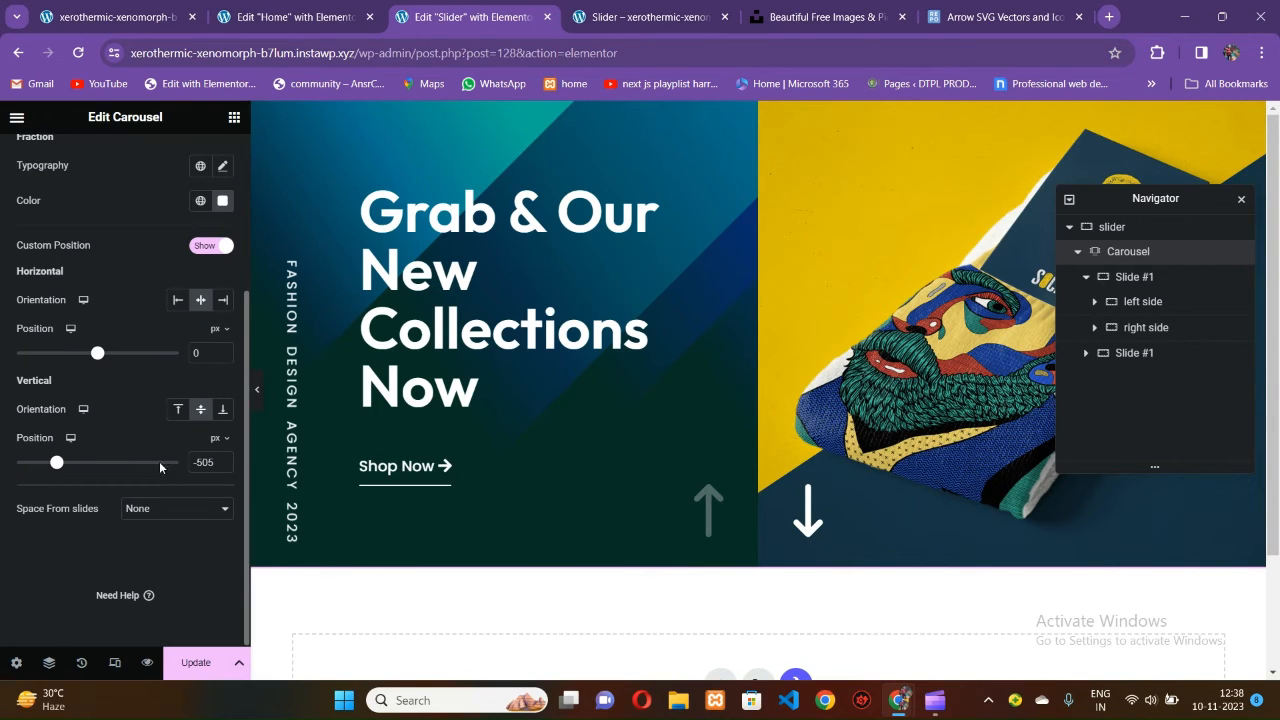
pyautogui.moveTo(58, 465); pyautogui.dragTo(117, 474)
pyautogui.moveTo(117, 467); pyautogui.dragTo(120, 467)
pyautogui.moveTo(101, 358); pyautogui.dragTo(113, 365)
pyautogui.click(178, 300)
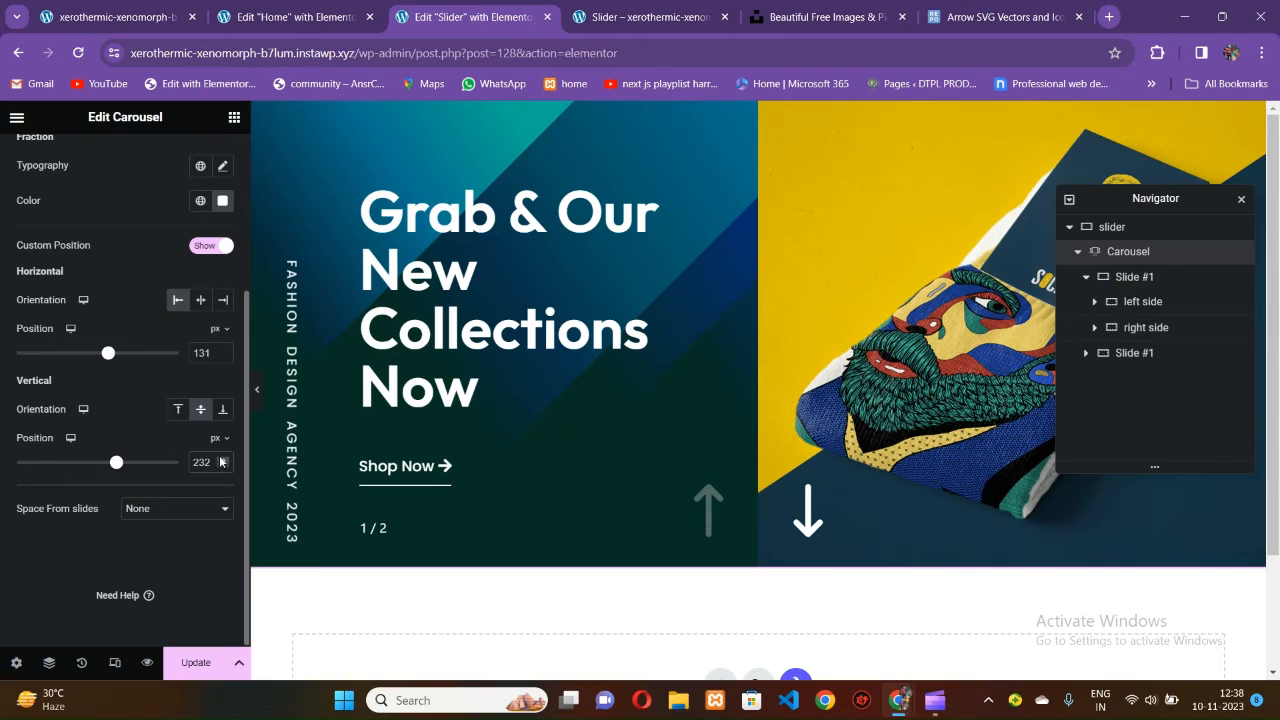
# Set the fraction pagination's font family to Poppins in its typography settings.
pyautogui.scroll(3, 99, 428)
pyautogui.scroll(-3, 81, 332)
pyautogui.scroll(2, 70, 382)
pyautogui.click(222, 333)
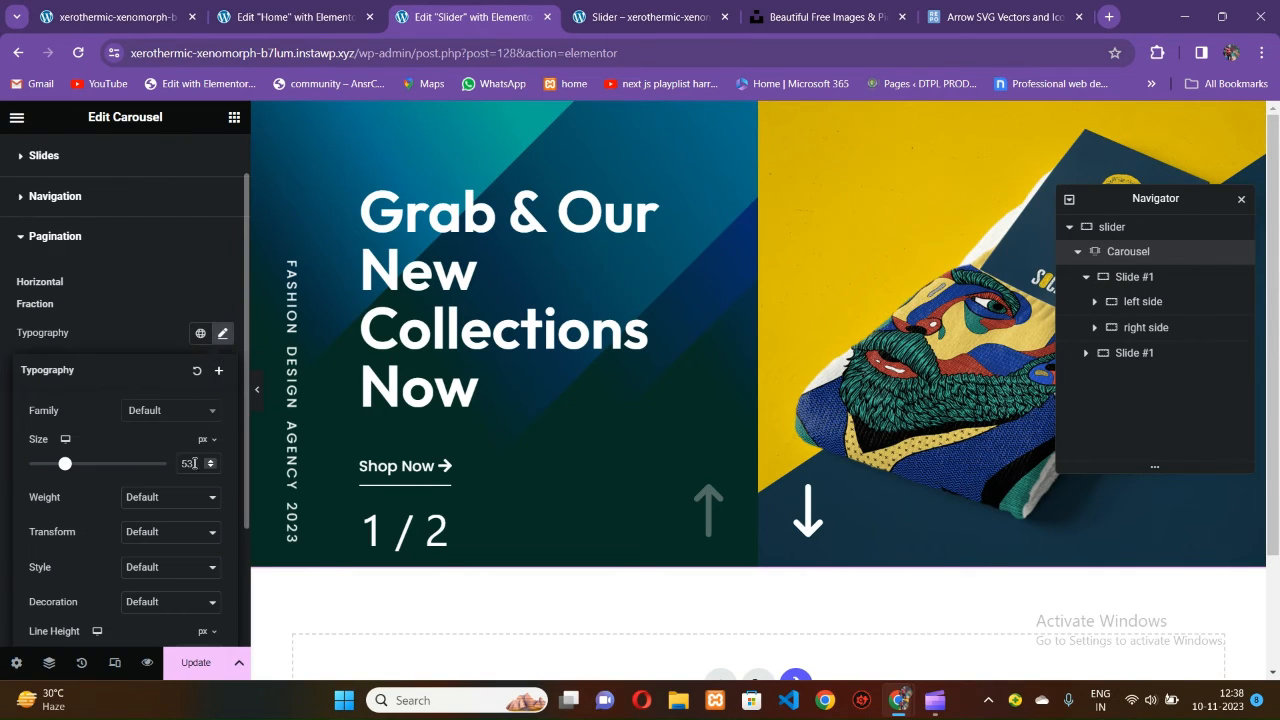
pyautogui.click(144, 412)
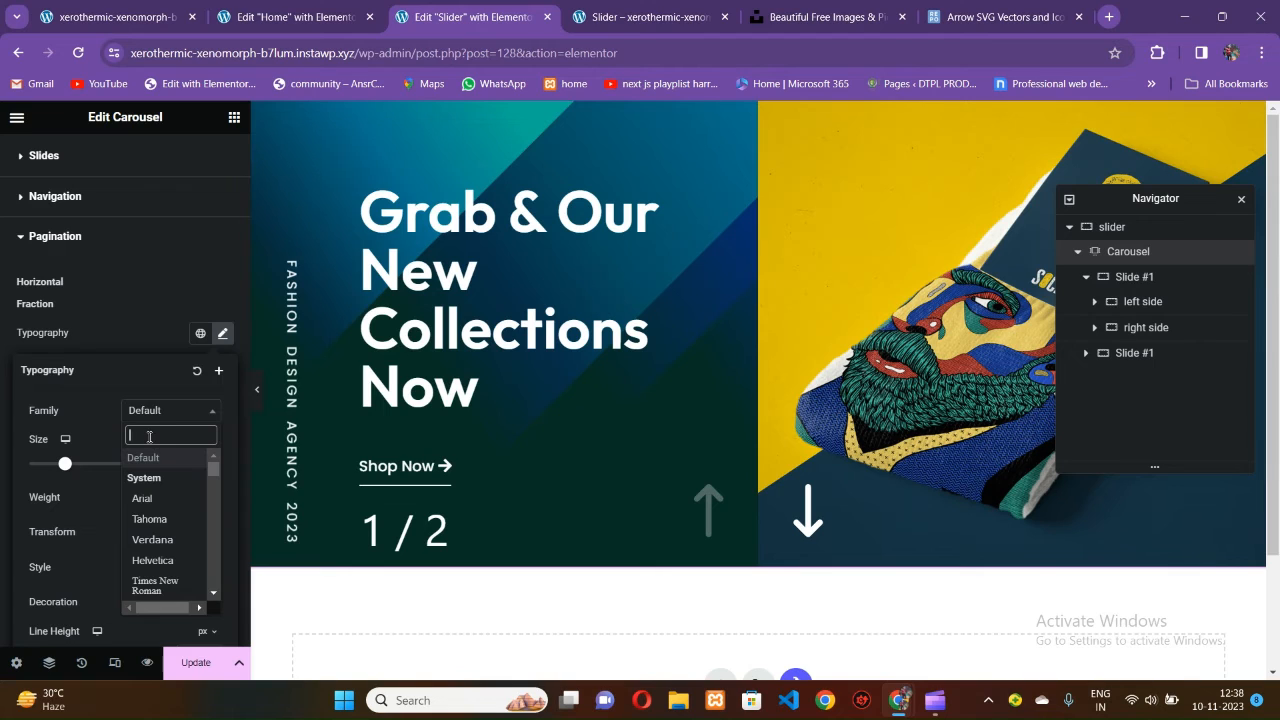
pyautogui.write('opp')
pyautogui.press('BackSpace')
pyautogui.press('BackSpace')
pyautogui.press('BackSpace')
pyautogui.write('popi')
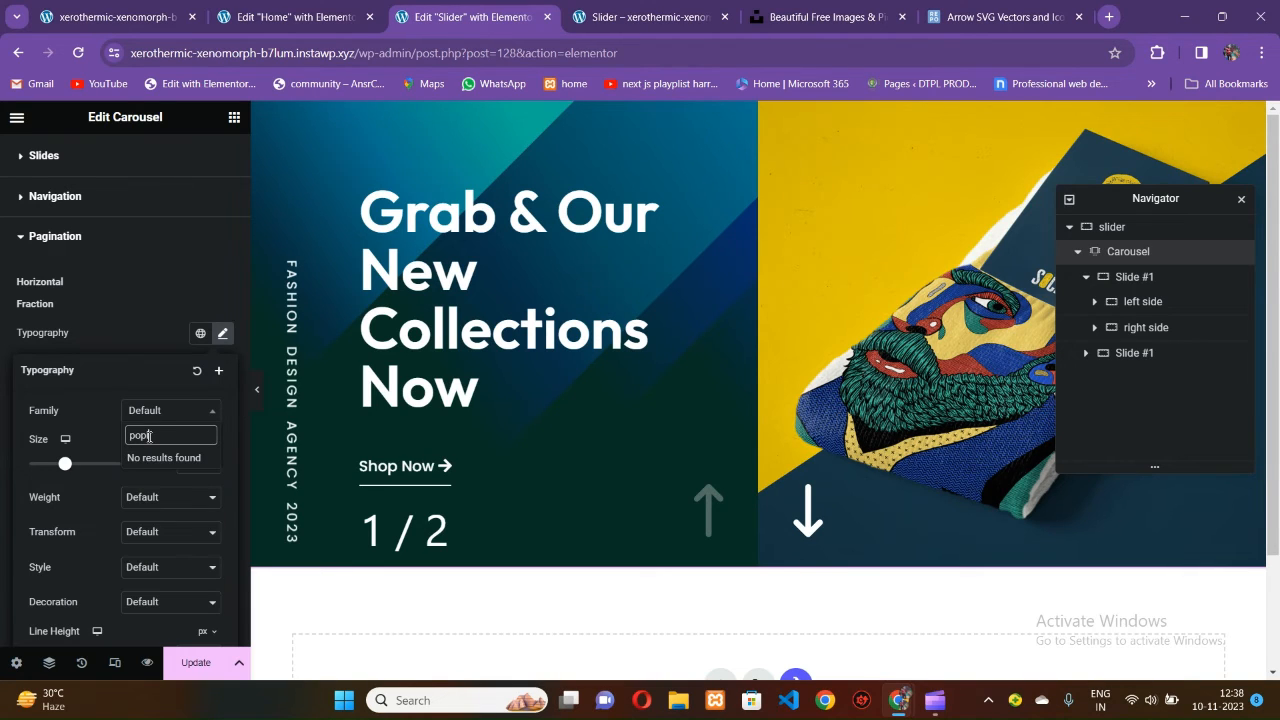
pyautogui.press('BackSpace')
pyautogui.write('pin')
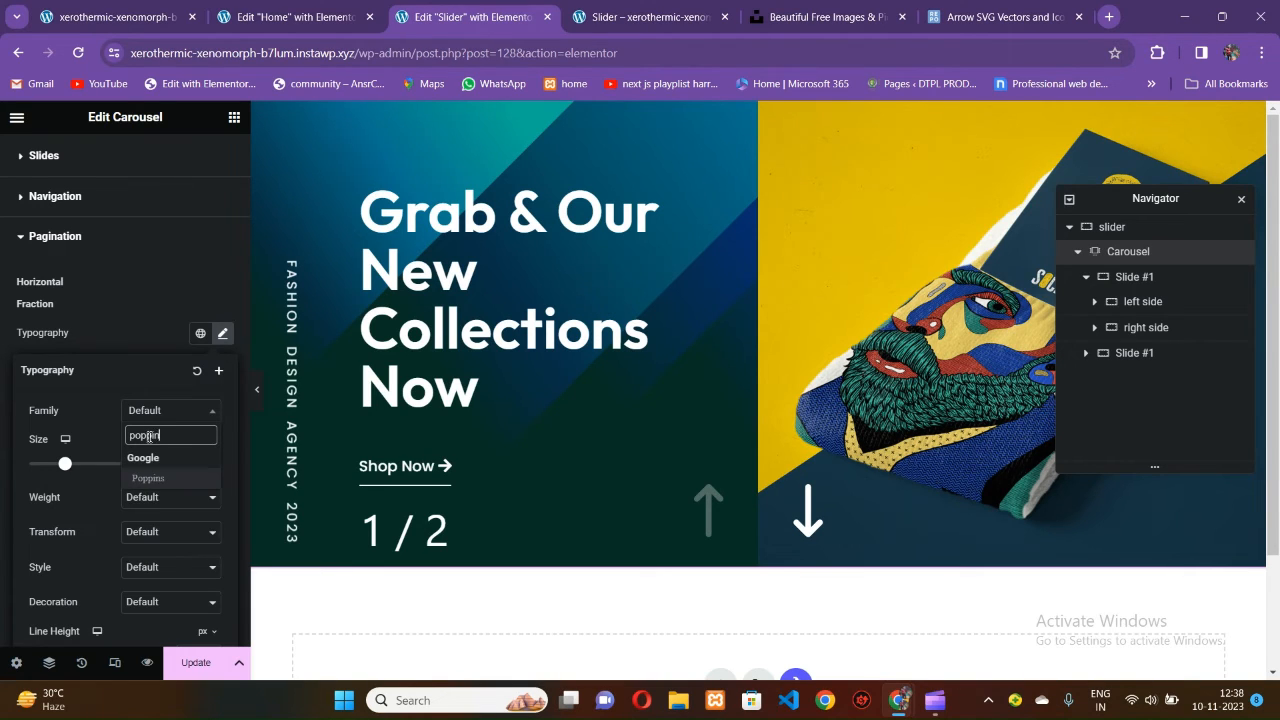
pyautogui.press('Return')
# Reduce the fraction pagination's font size to 20 px, leaving the weight at Default.
pyautogui.click(137, 499)
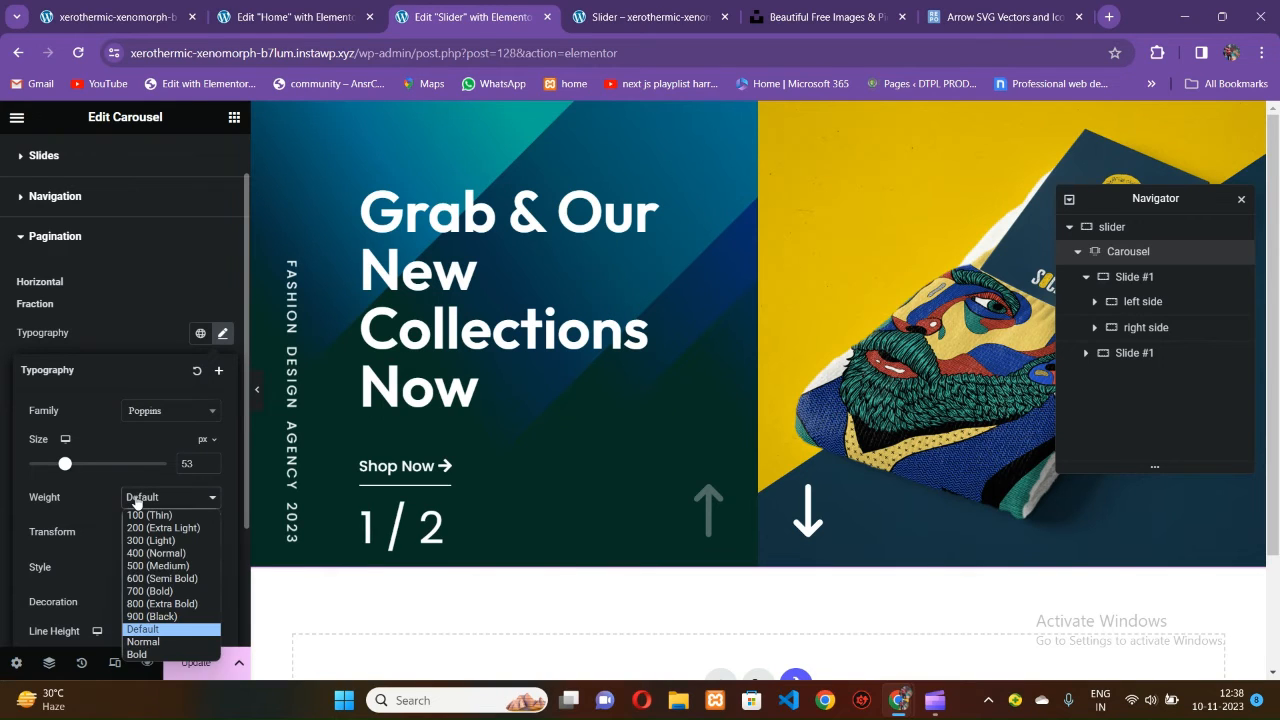
pyautogui.click(110, 523)
pyautogui.scroll(-2, 110, 523)
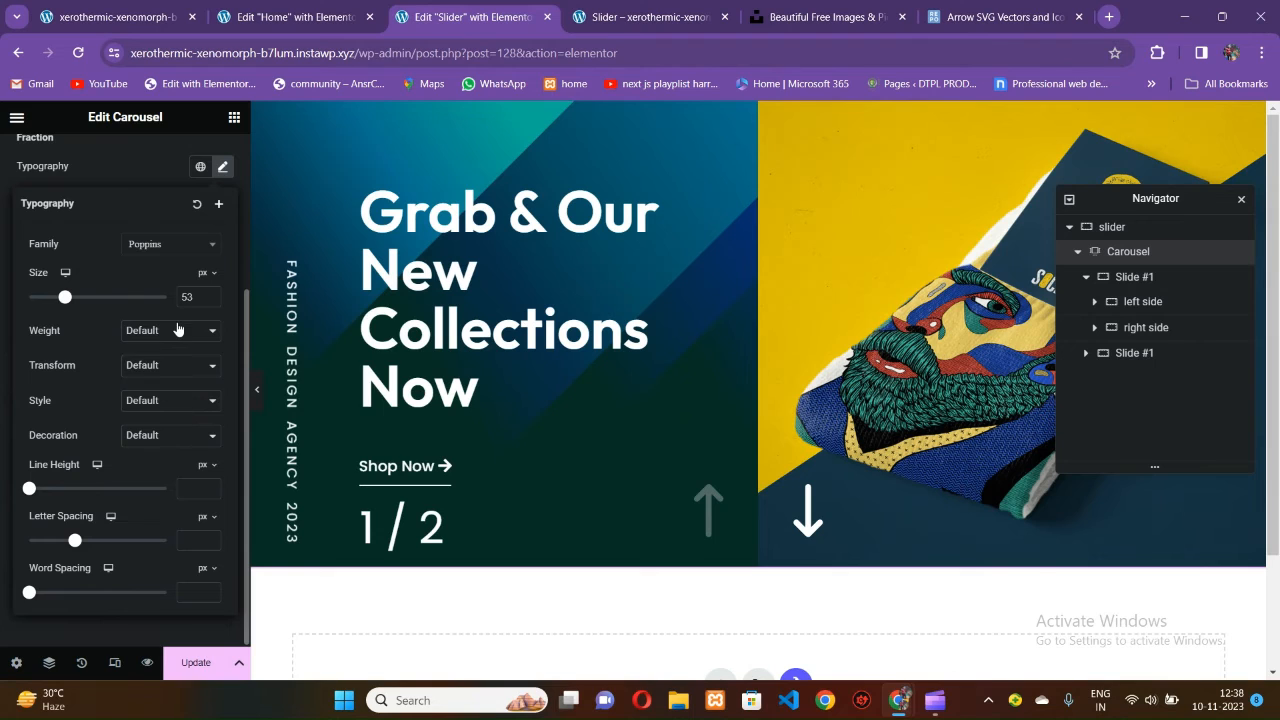
pyautogui.moveTo(210, 301); pyautogui.dragTo(210, 304)
pyautogui.click(210, 302)
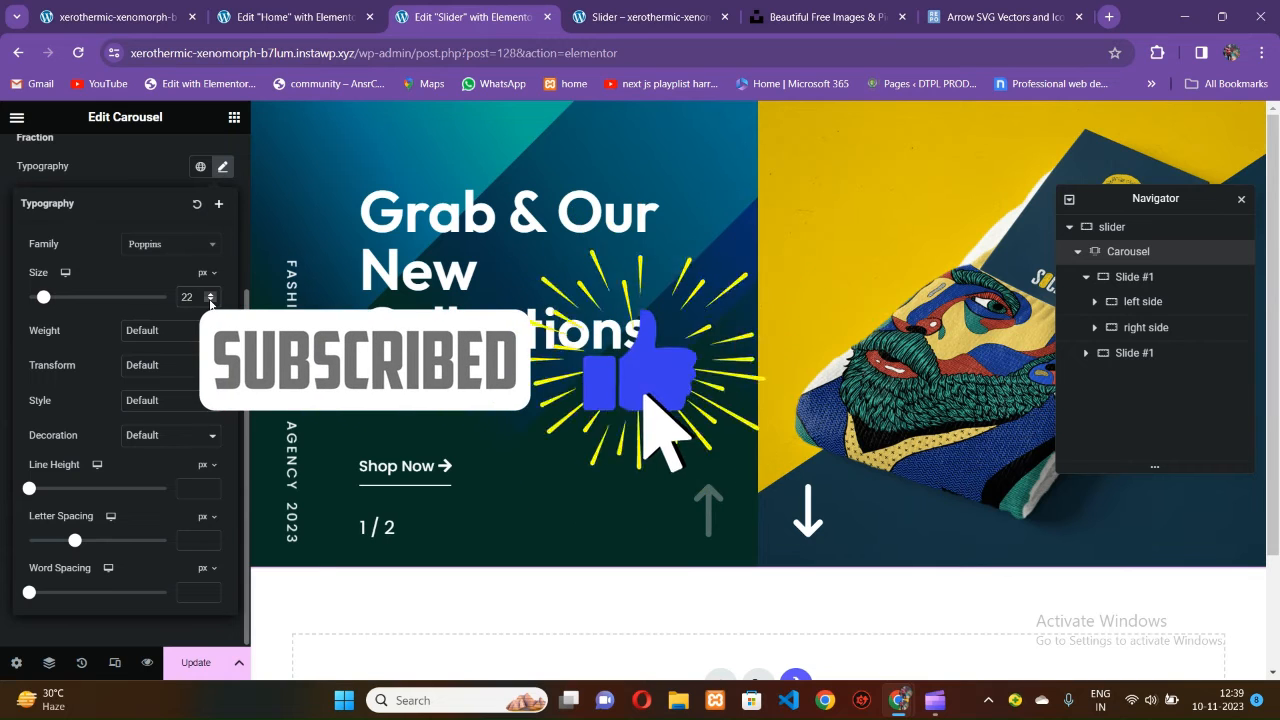
pyautogui.click(209, 301)
pyautogui.click(209, 301)
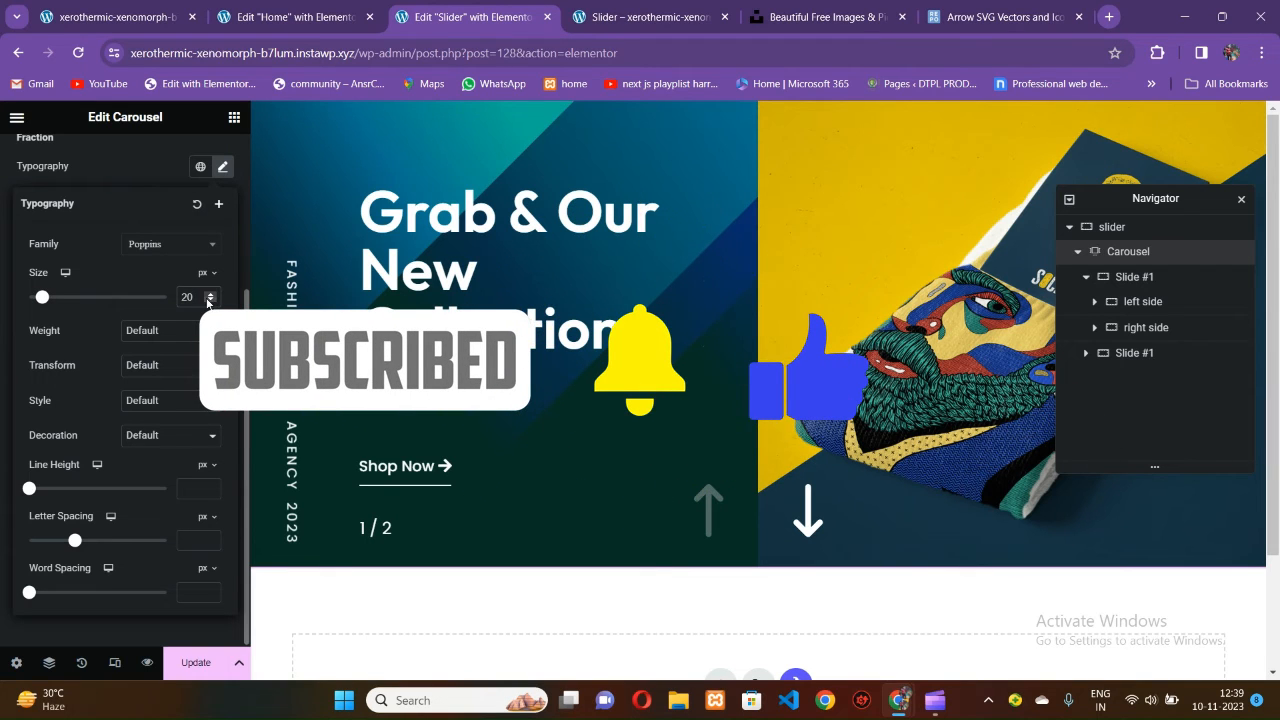
# Change the fraction pagination's font family to Outfit and preview the slider at full width.
pyautogui.click(150, 245)
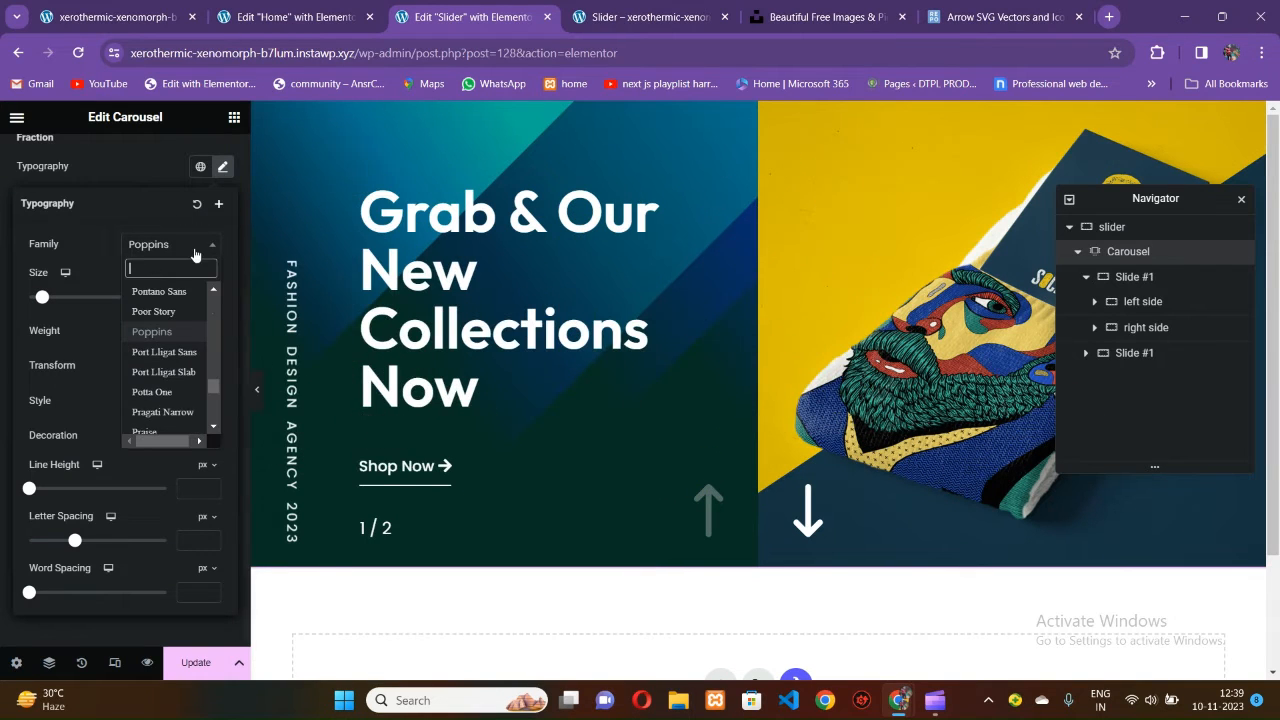
pyautogui.write('outfit')
pyautogui.press('Return')
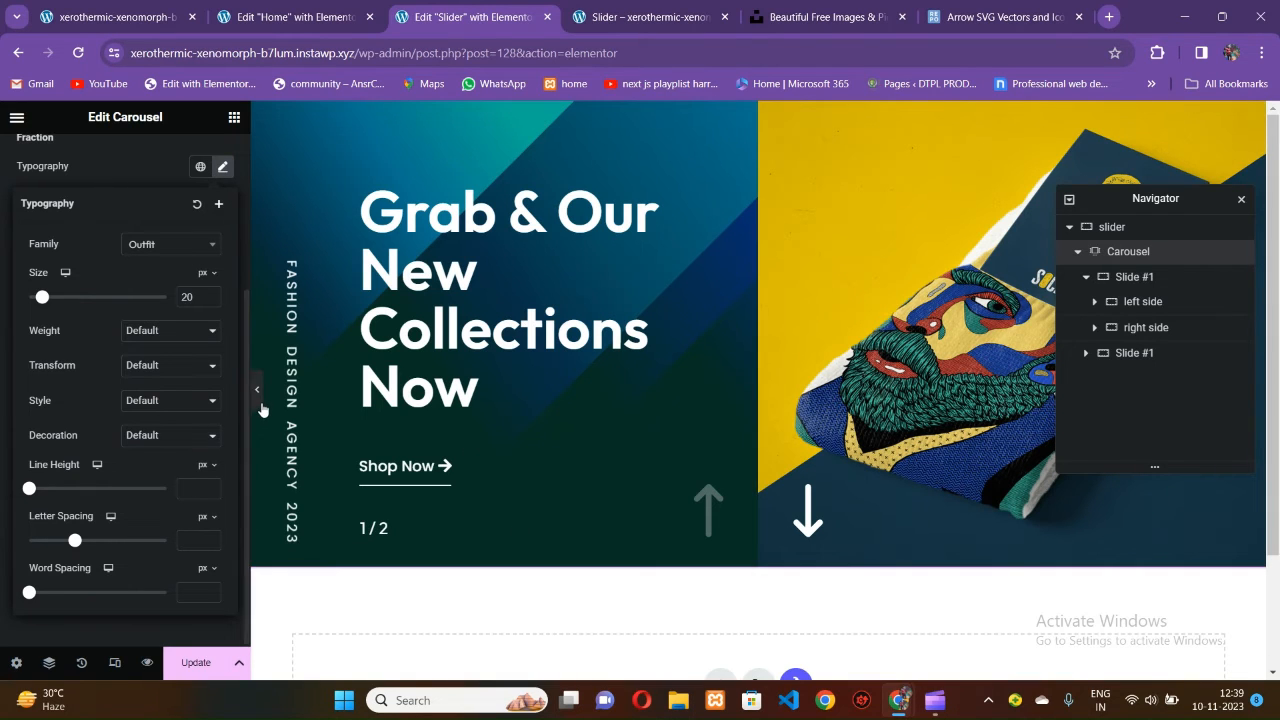
pyautogui.click(257, 455)
pyautogui.hotkey('ctrl', 'p')
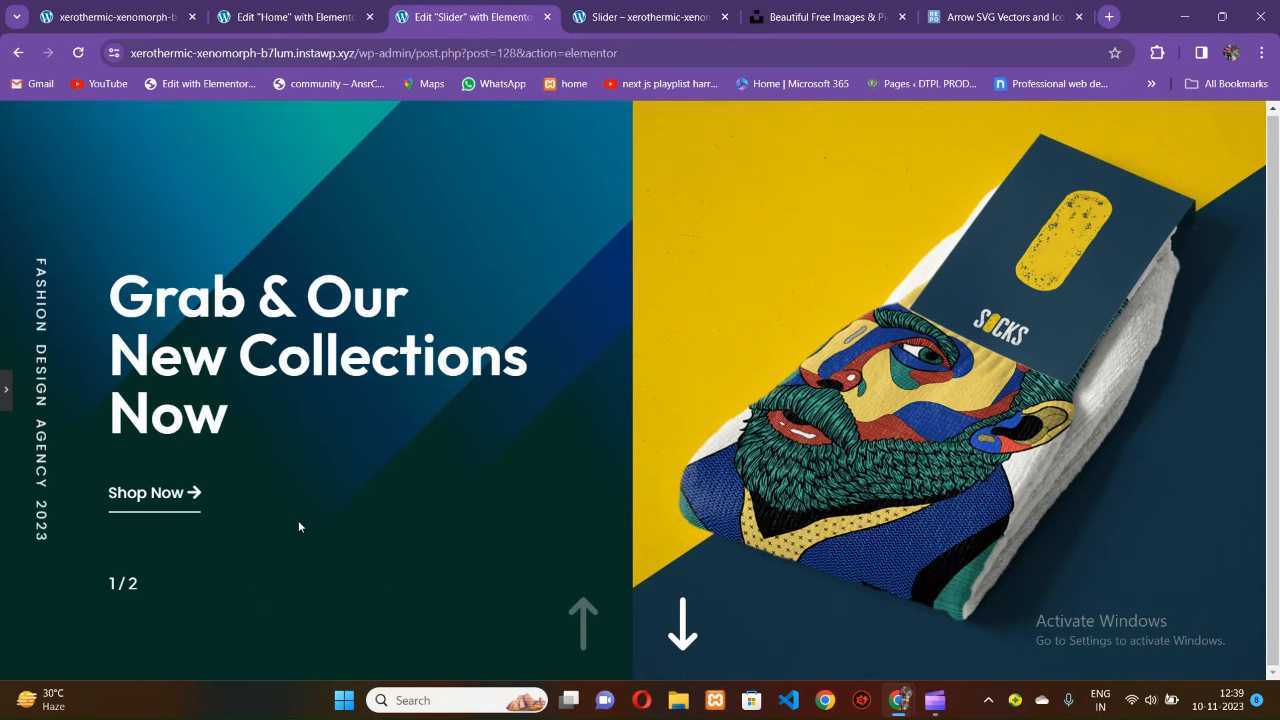
pyautogui.click(6, 395)
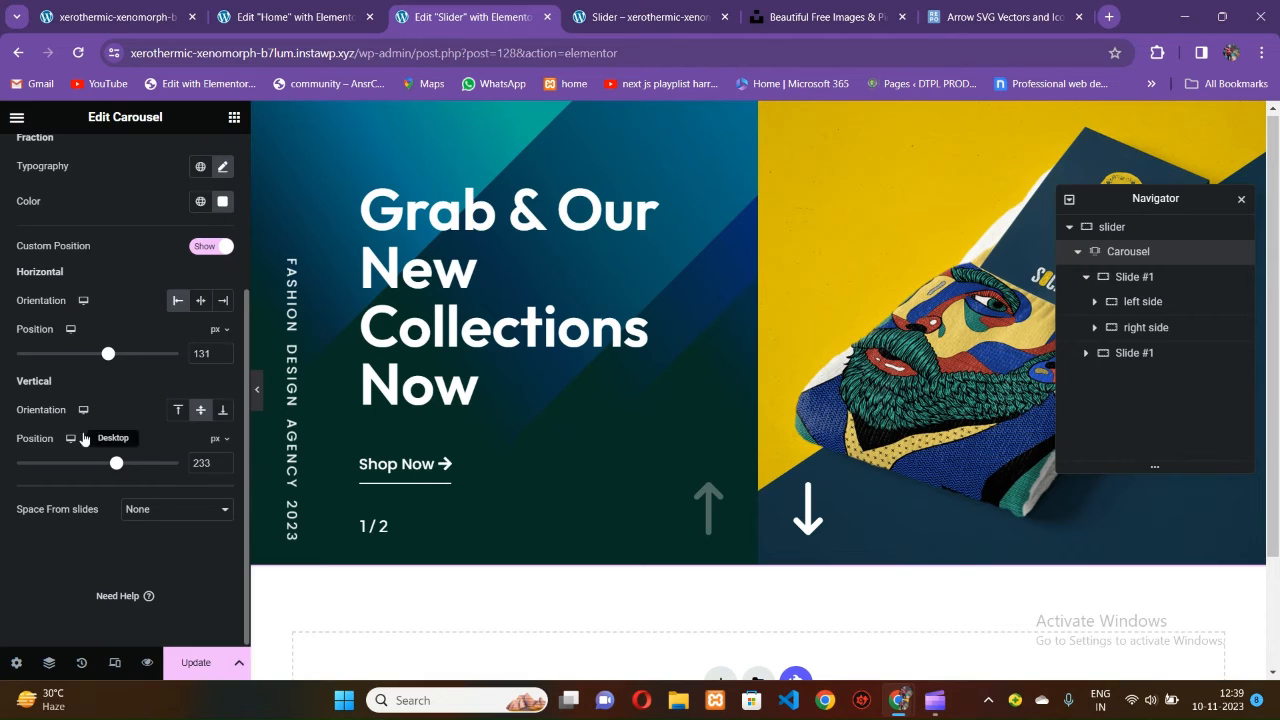
# Try vertical positions of 264 px and 270 px for the fraction pagination, previewing each at full width.
pyautogui.moveTo(116, 471); pyautogui.dragTo(119, 471)
pyautogui.click(257, 410)
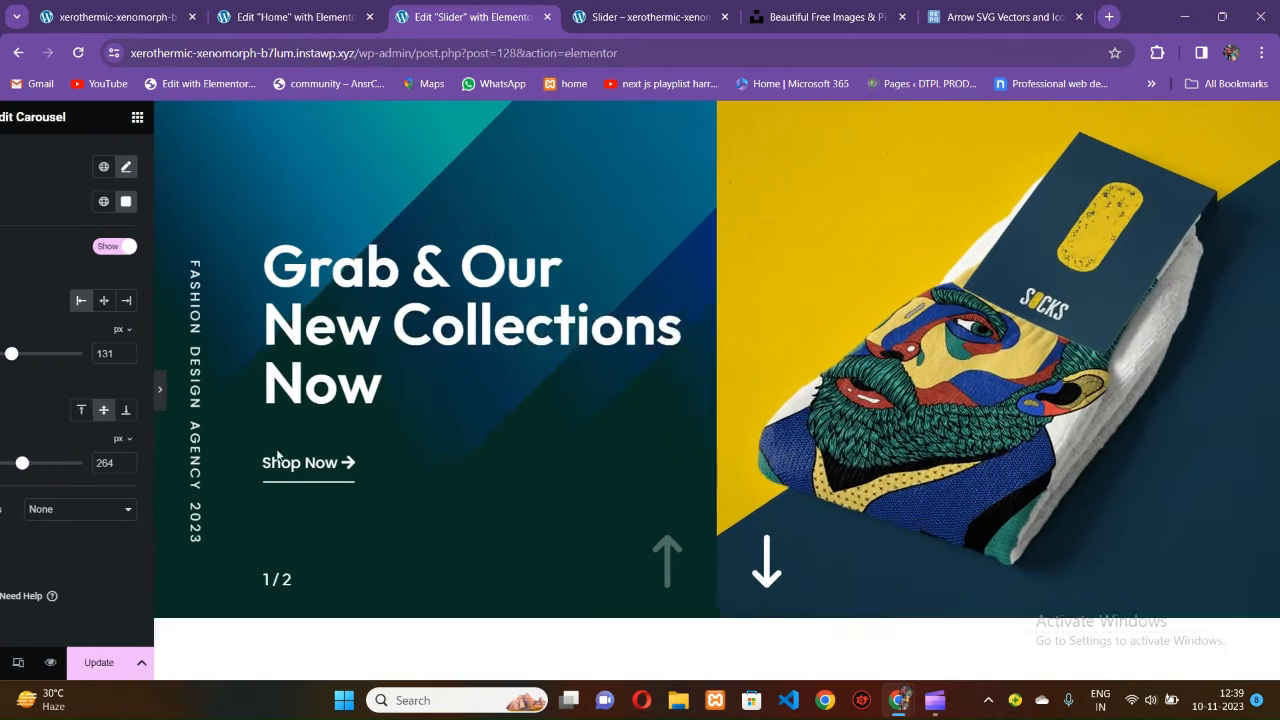
pyautogui.click(5, 395)
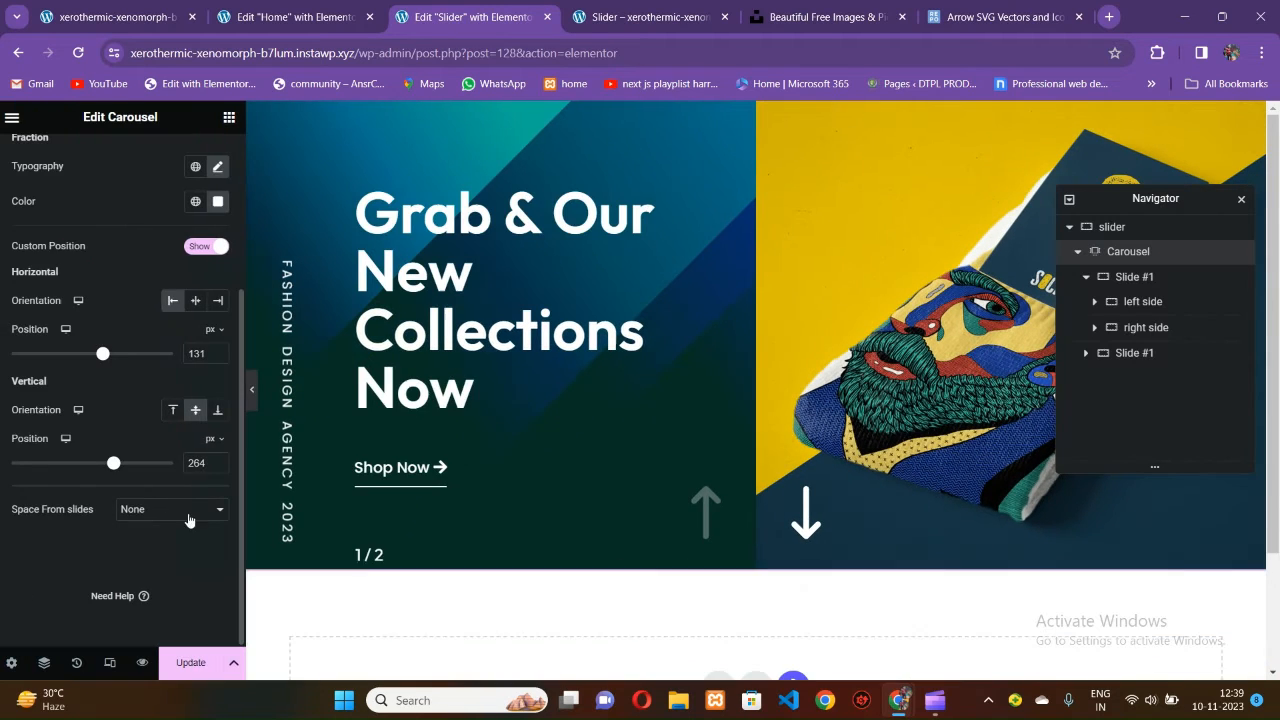
pyautogui.doubleClick(208, 464)
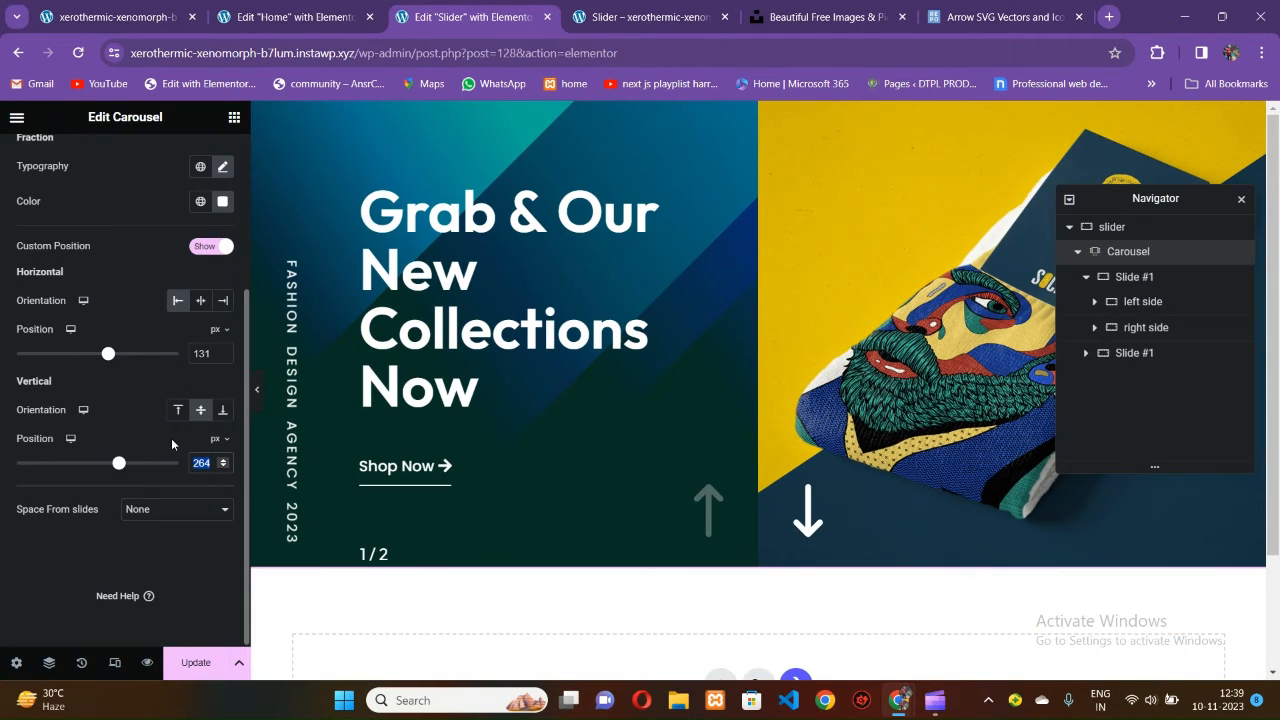
pyautogui.write('270')
pyautogui.click(256, 397)
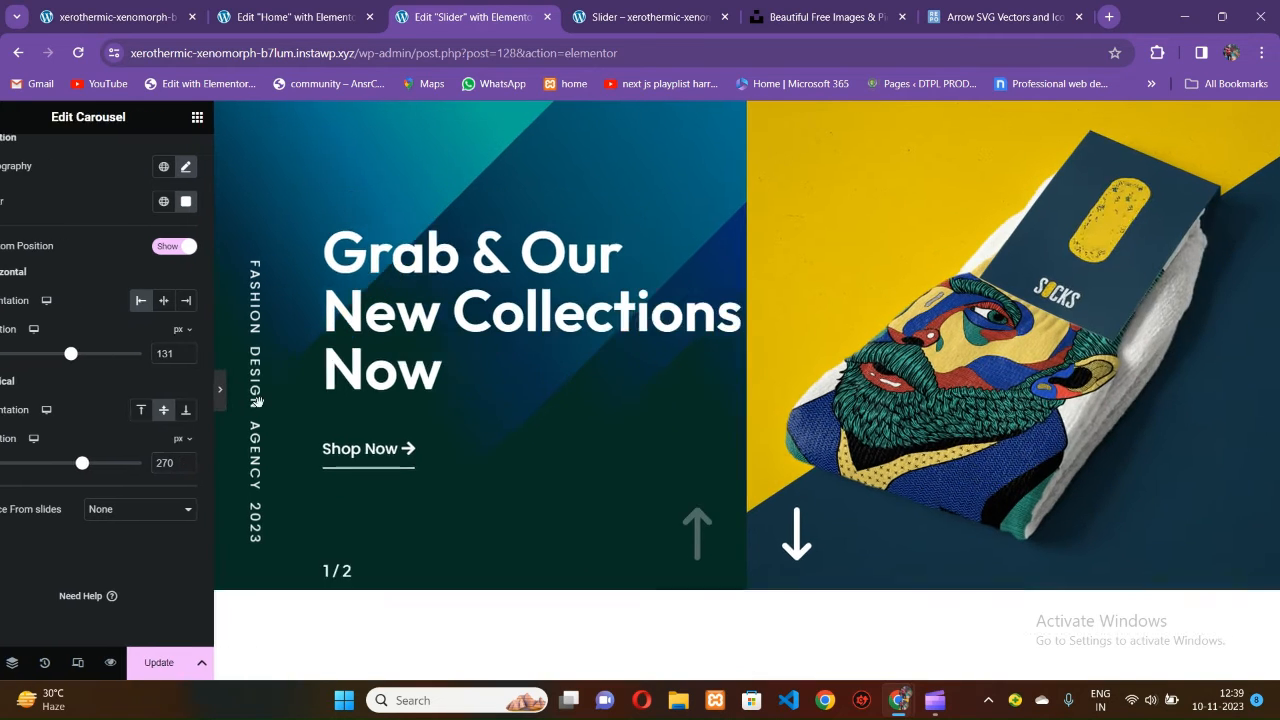
pyautogui.click(5, 391)
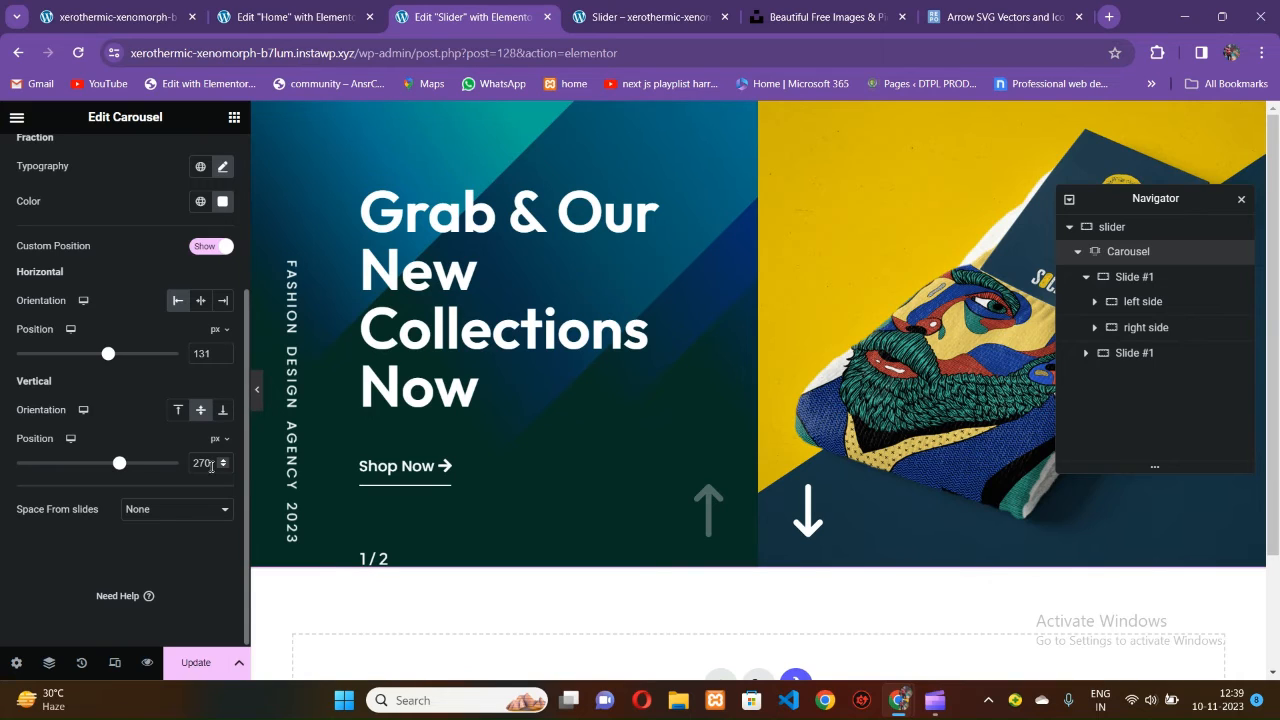
# Set the fraction pagination's vertical position to 260 px and preview the slider at full width.
pyautogui.doubleClick(208, 464)
pyautogui.click(218, 462)
pyautogui.click(218, 462)
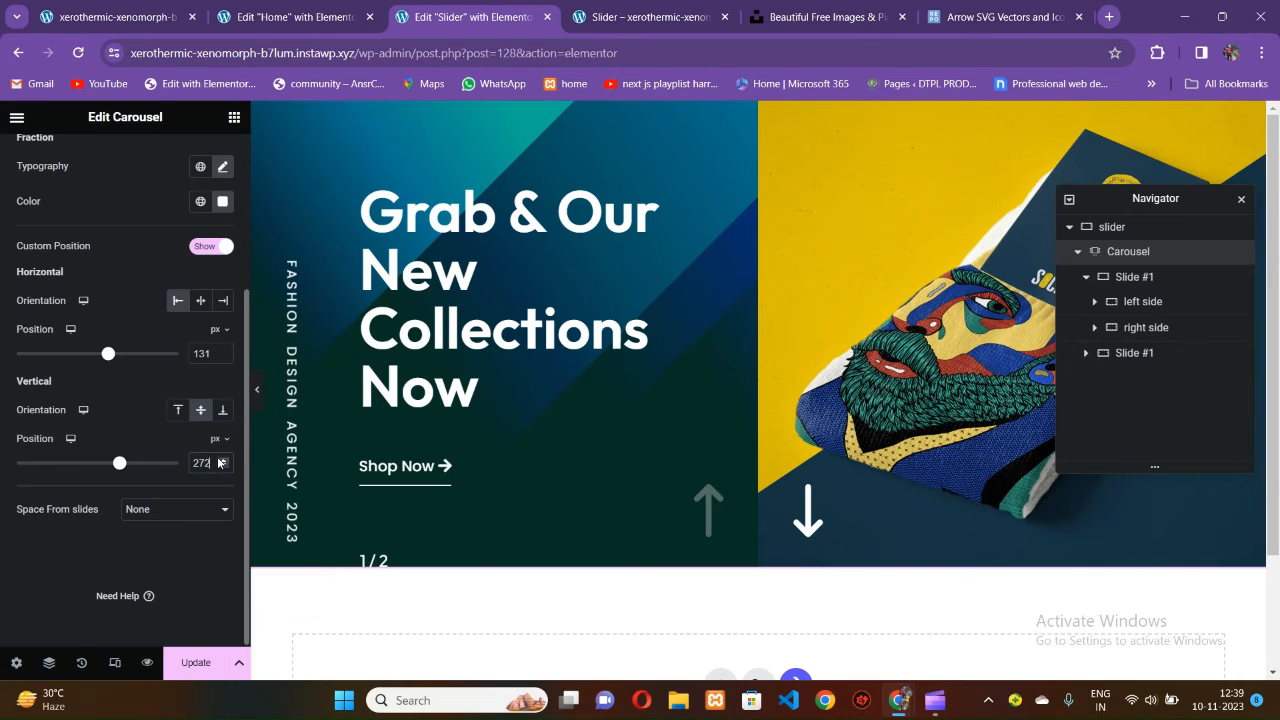
pyautogui.write('260')
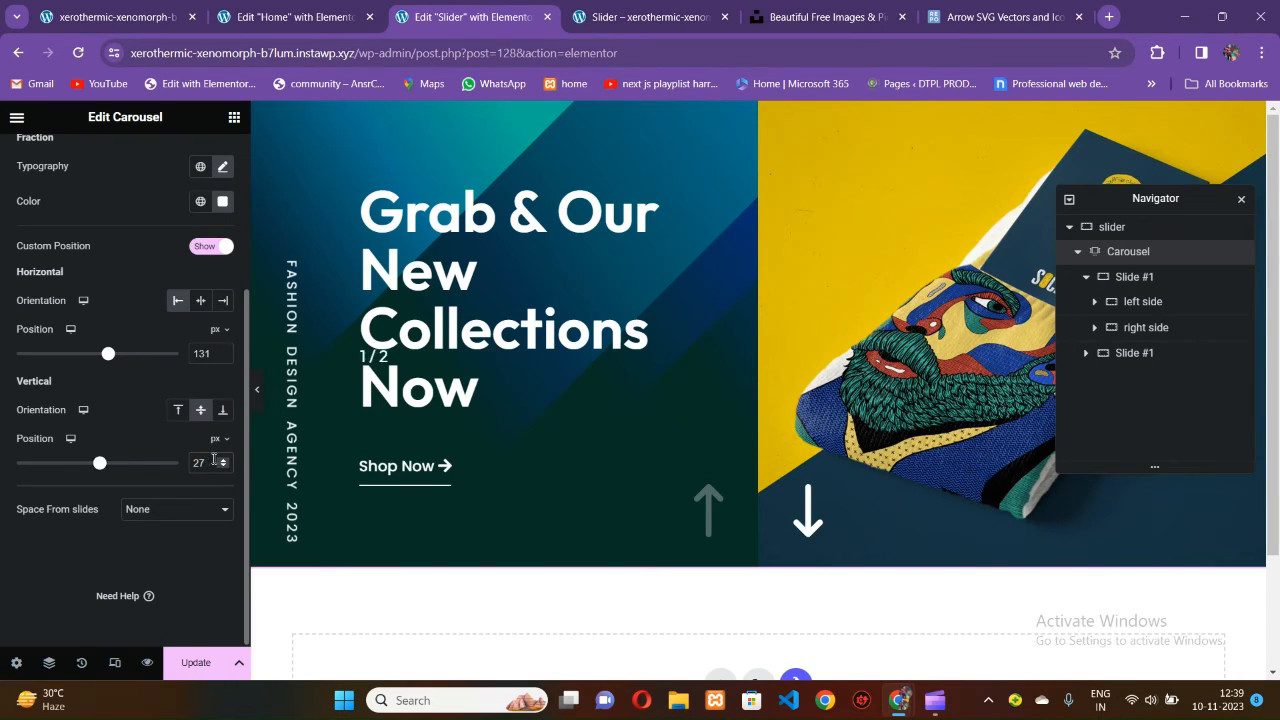
pyautogui.click(262, 407)
pyautogui.click(258, 392)
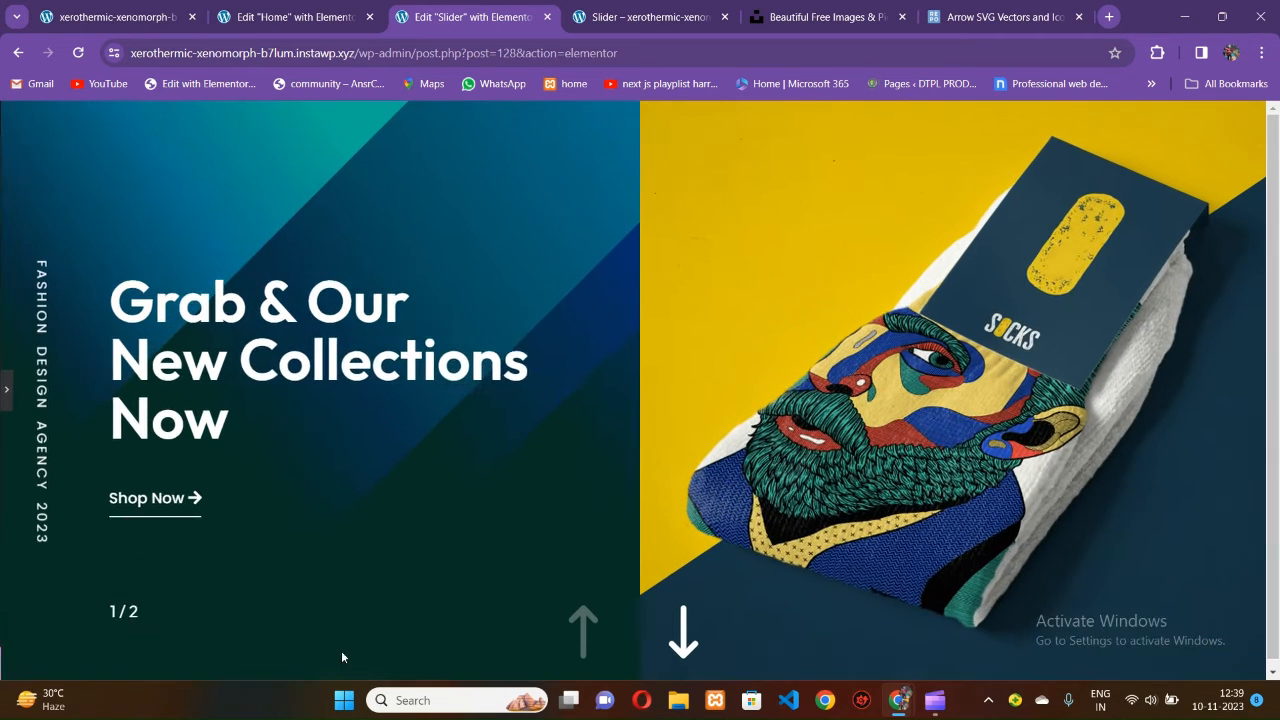
pyautogui.click(5, 392)
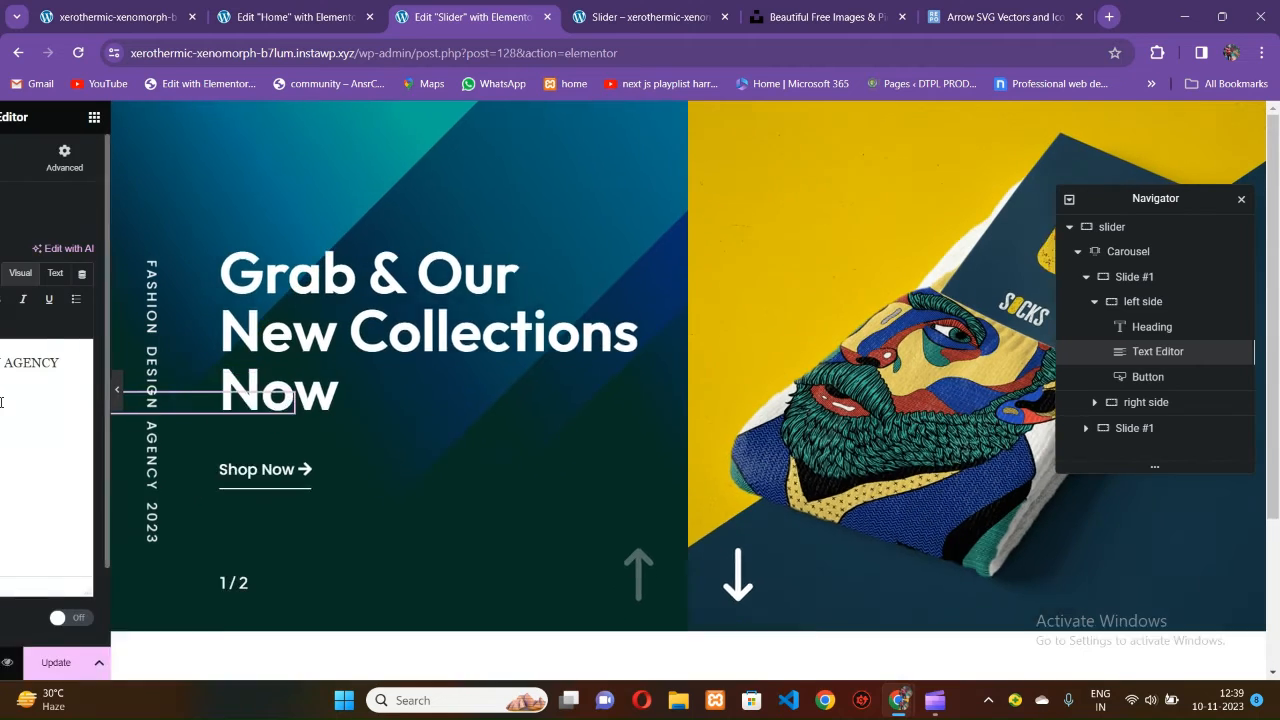
pyautogui.click(121, 158)
pyautogui.click(222, 323)
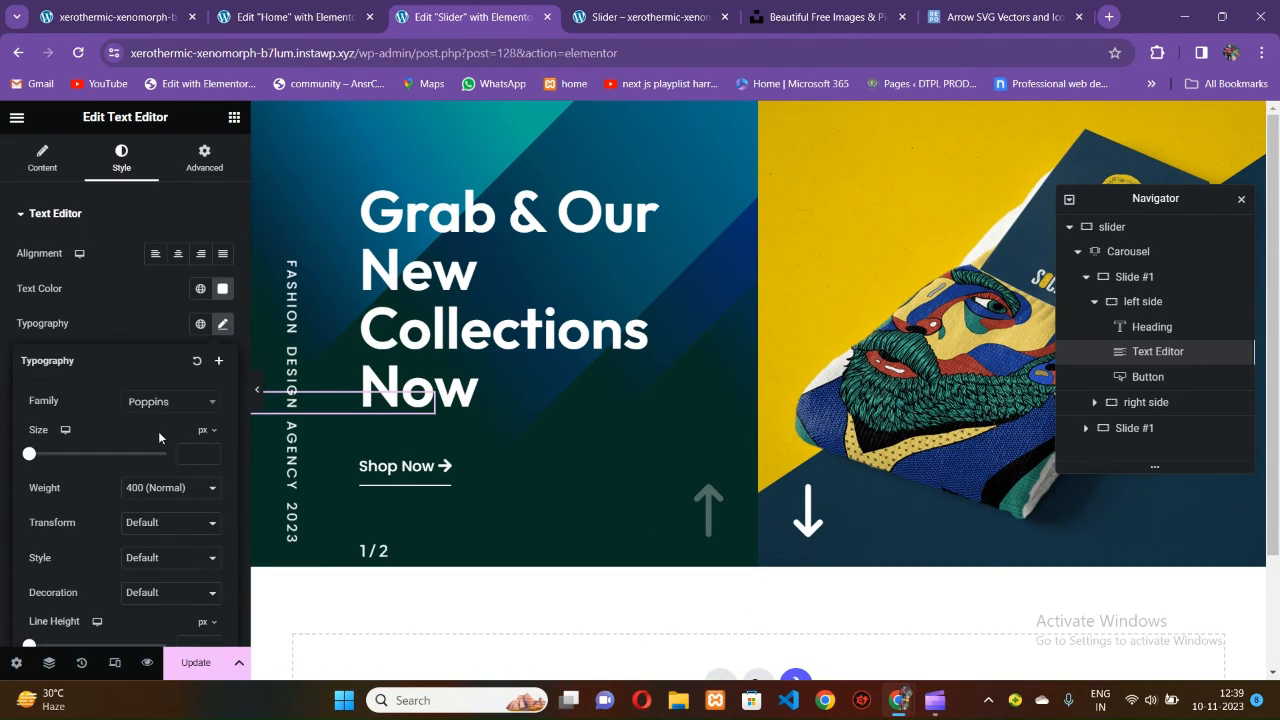
# Increase the font size of the Carousel's fraction pagination slightly in its typography settings.
pyautogui.click(1126, 252)
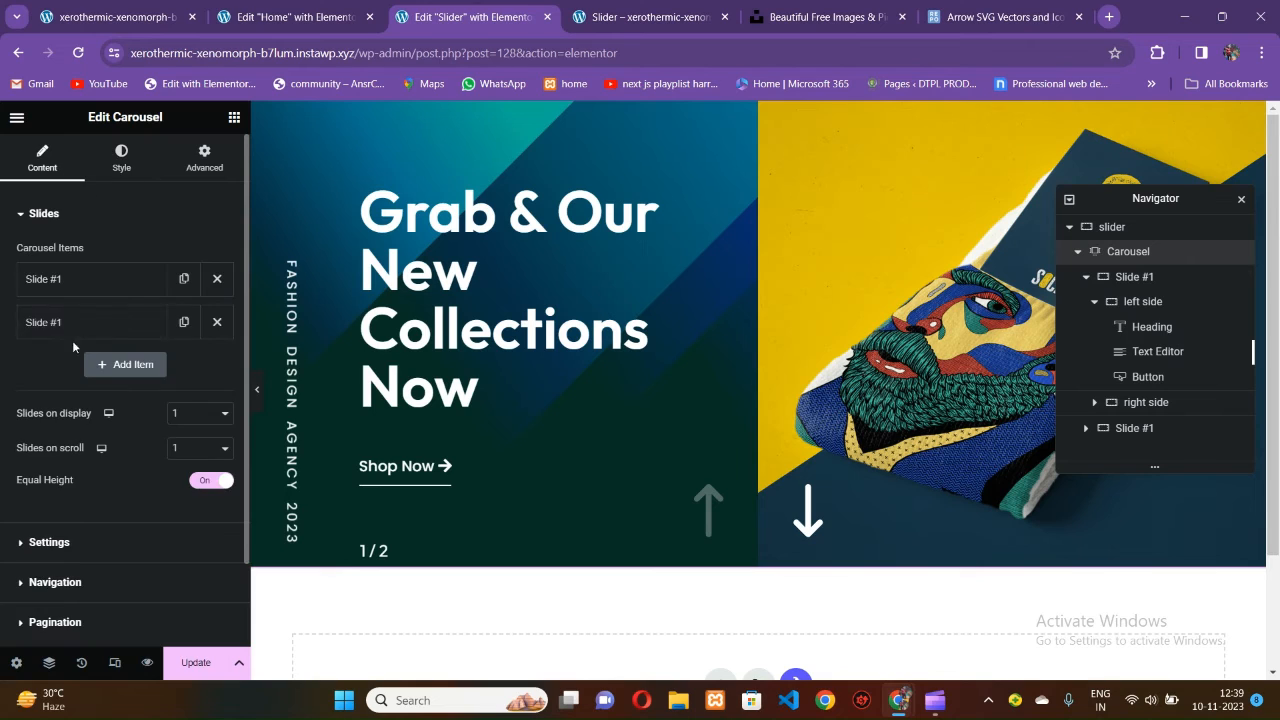
pyautogui.click(121, 158)
pyautogui.scroll(-1, 139, 396)
pyautogui.click(55, 524)
pyautogui.scroll(-3, 75, 523)
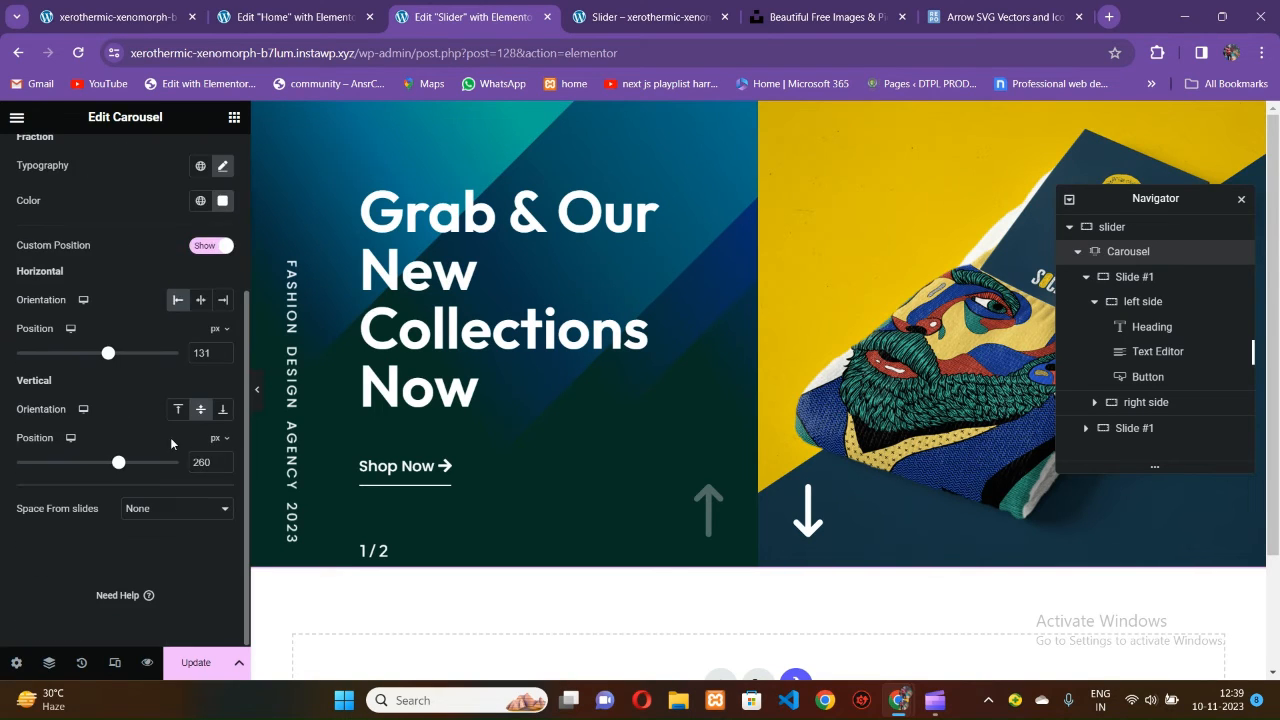
pyautogui.scroll(1, 170, 437)
pyautogui.click(222, 251)
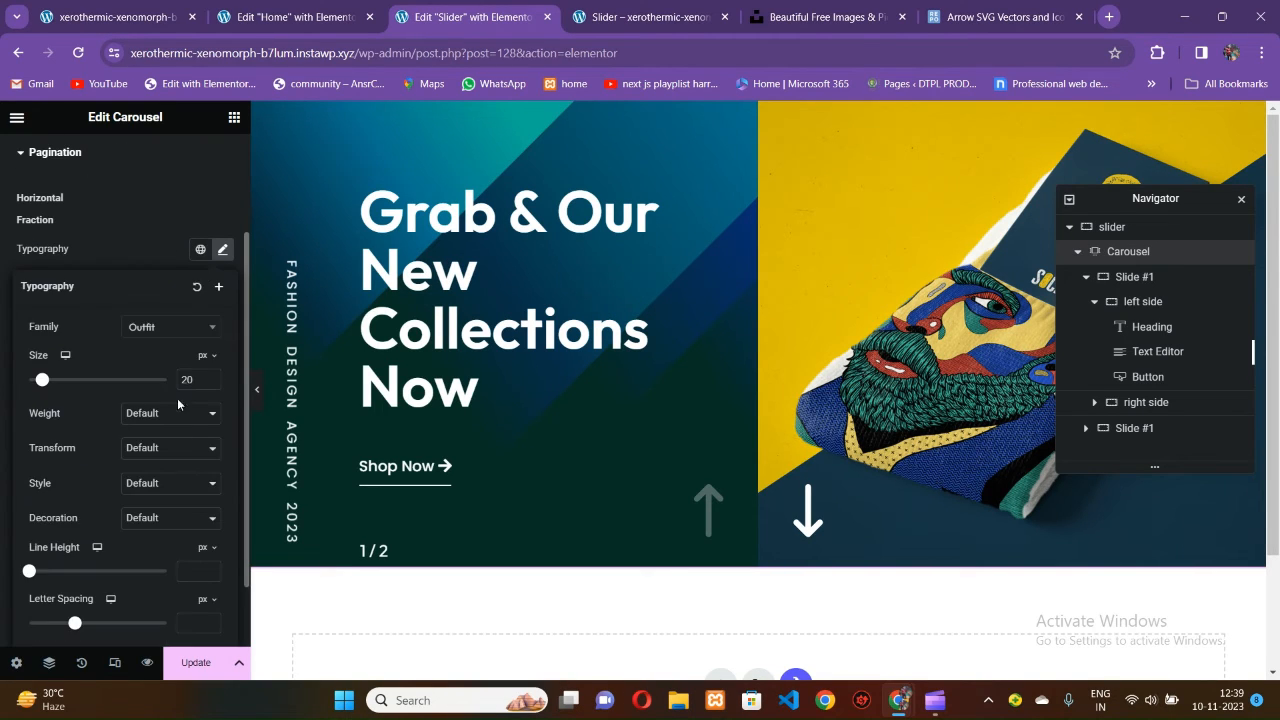
pyautogui.click(211, 377)
# Preview the slider at full width and test both navigation arrows by moving to the second slide and back.
pyautogui.click(257, 389)
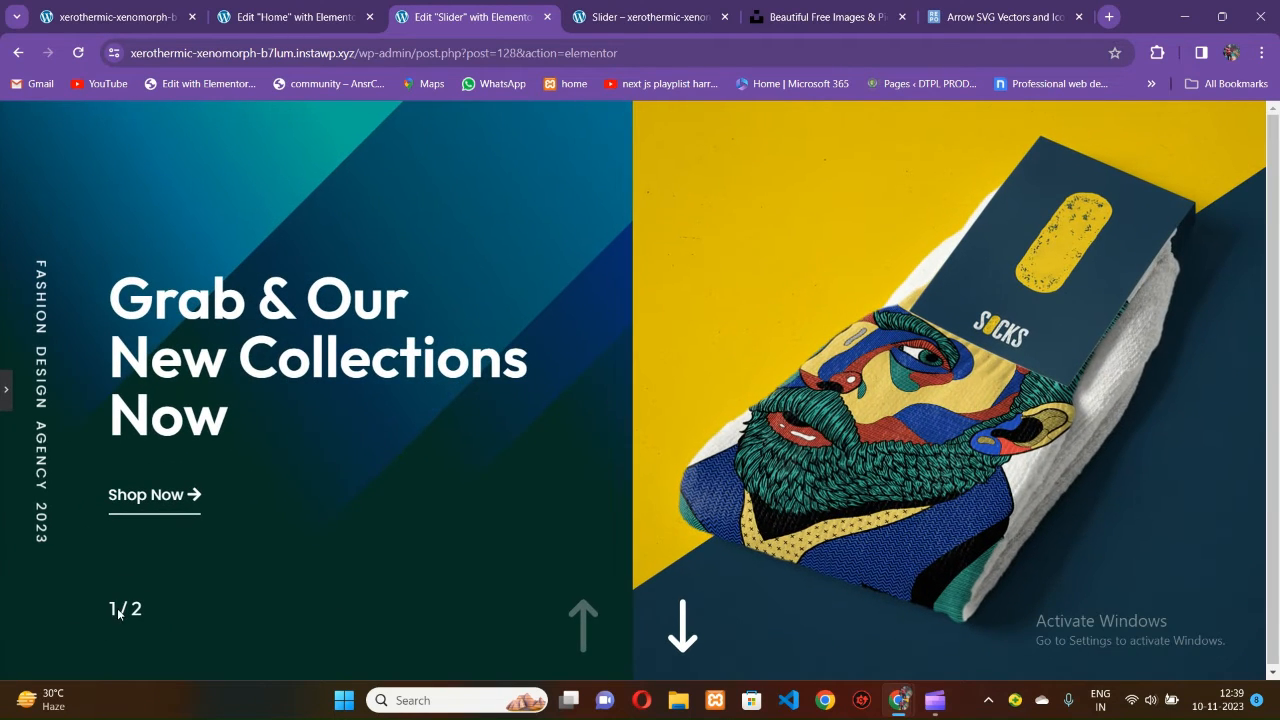
pyautogui.click(683, 638)
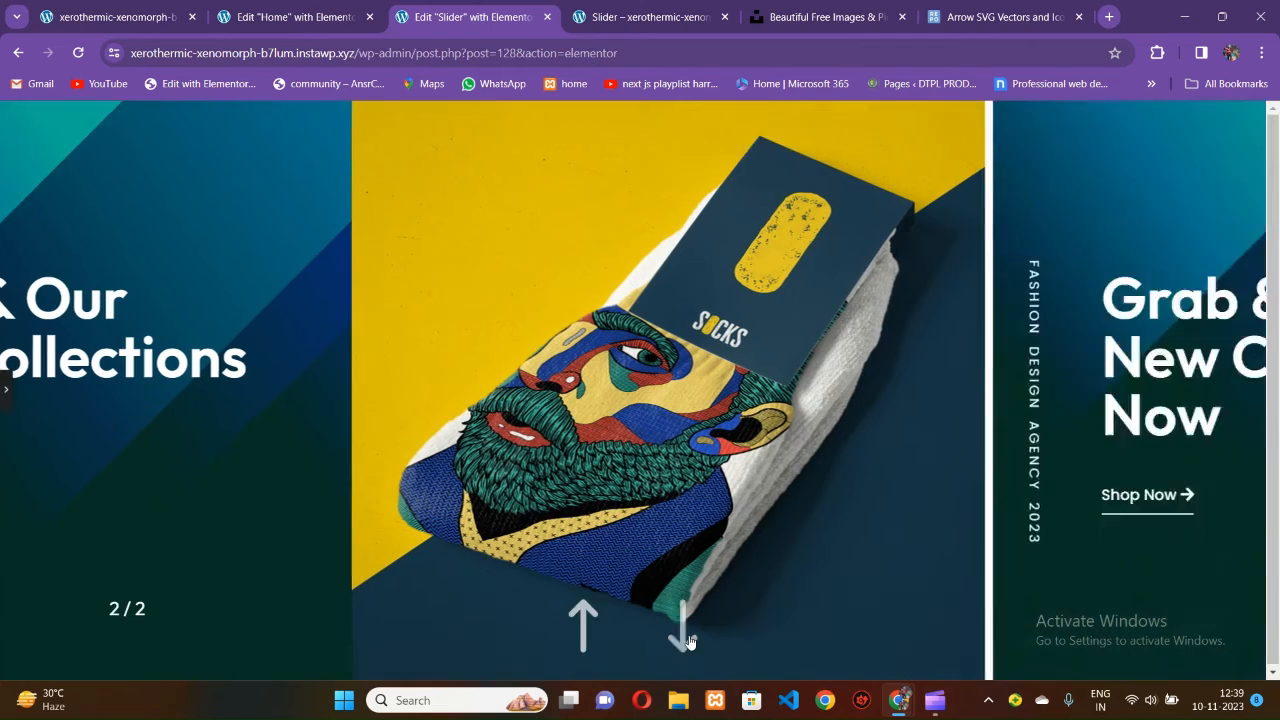
pyautogui.click(585, 628)
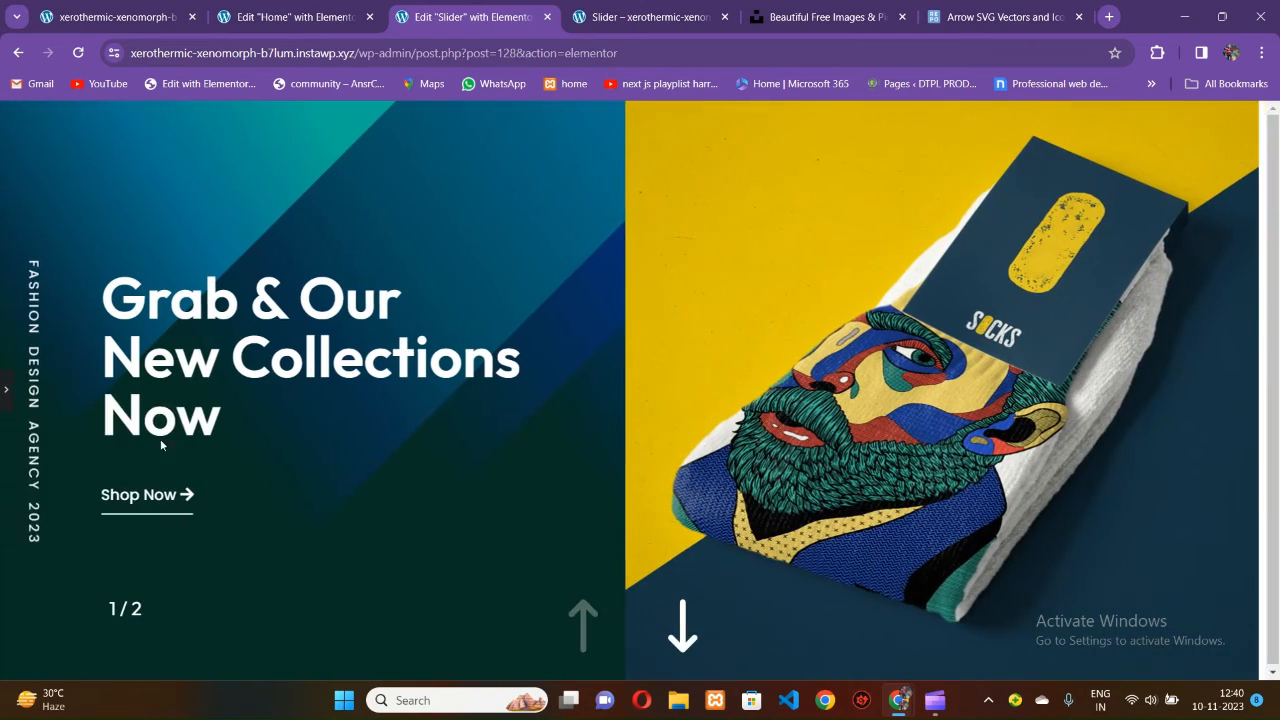
pyautogui.click(6, 389)
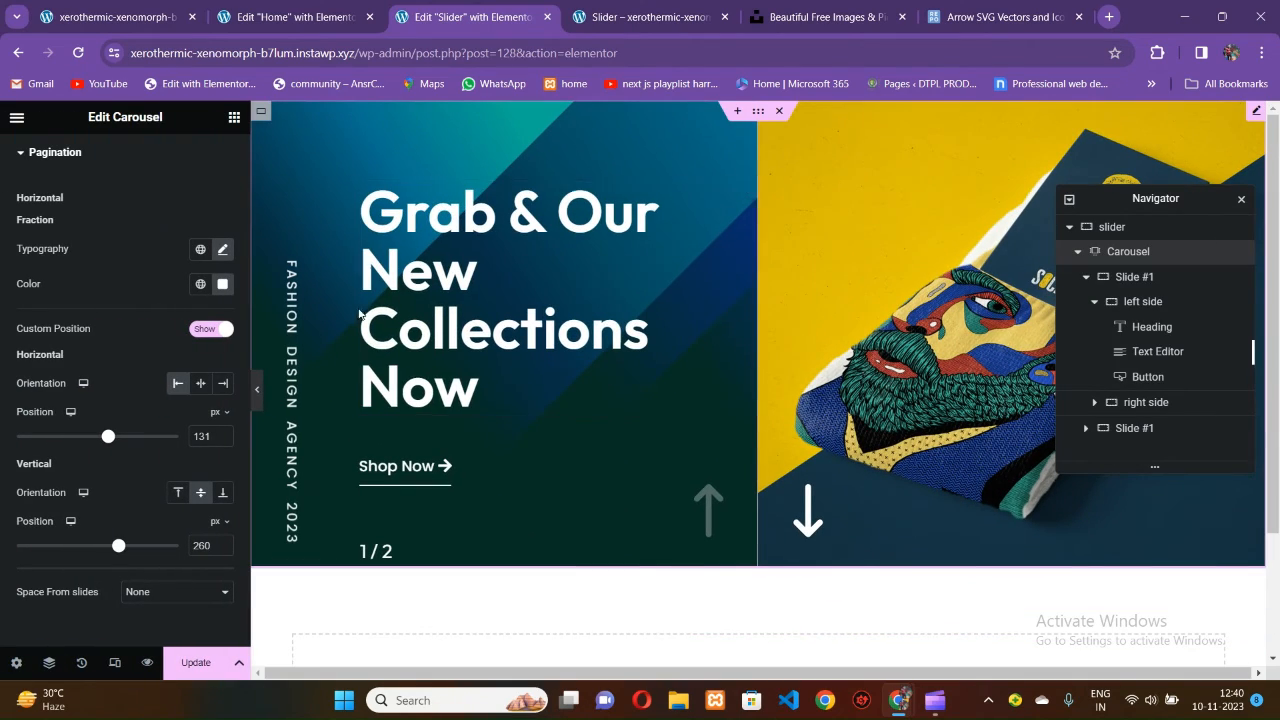
# Replace the second slide's right side image with revslider_h1_images_01.jpg from the media library.
pyautogui.click(809, 528)
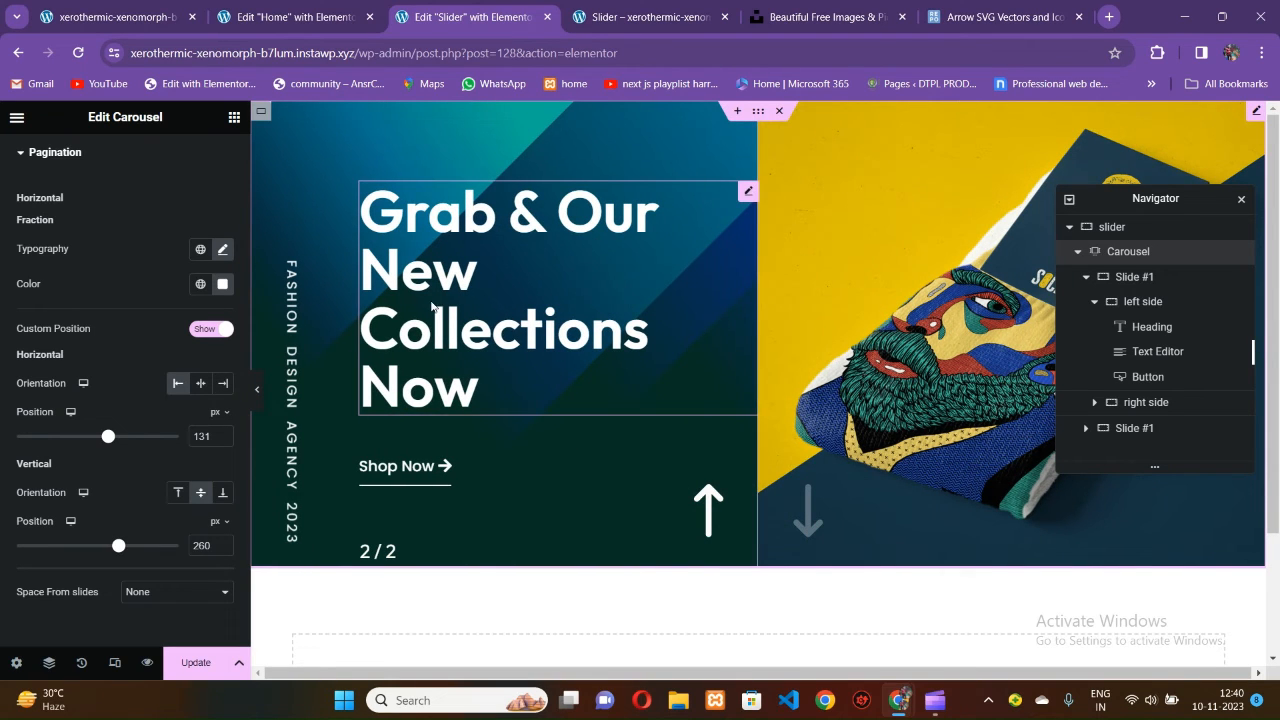
pyautogui.click(955, 345)
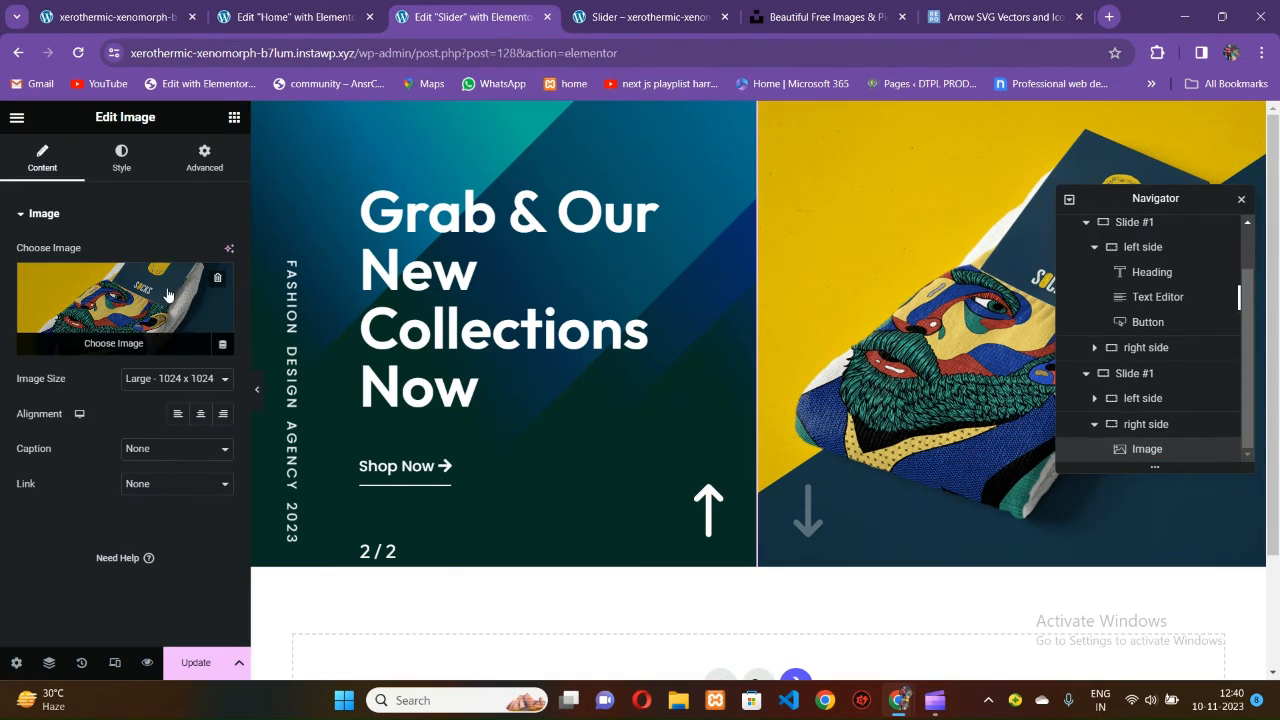
pyautogui.click(120, 315)
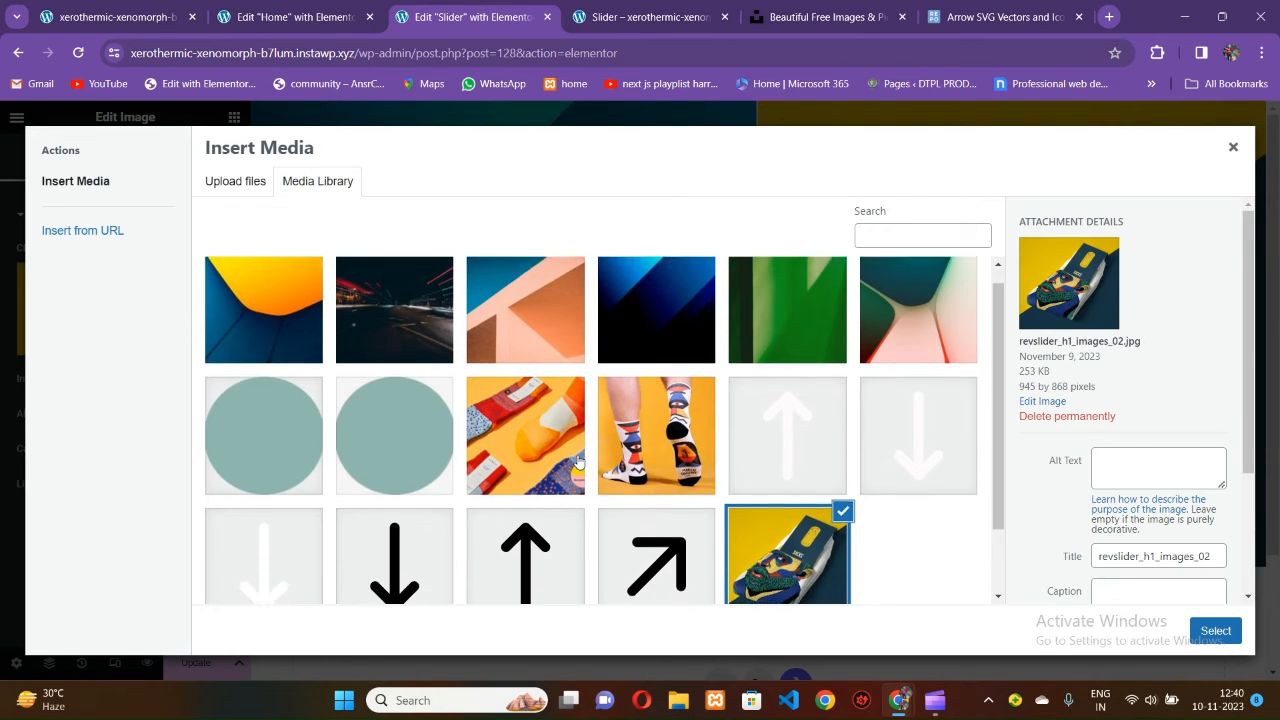
pyautogui.scroll(-1, 579, 463)
pyautogui.scroll(1, 645, 490)
pyautogui.click(656, 453)
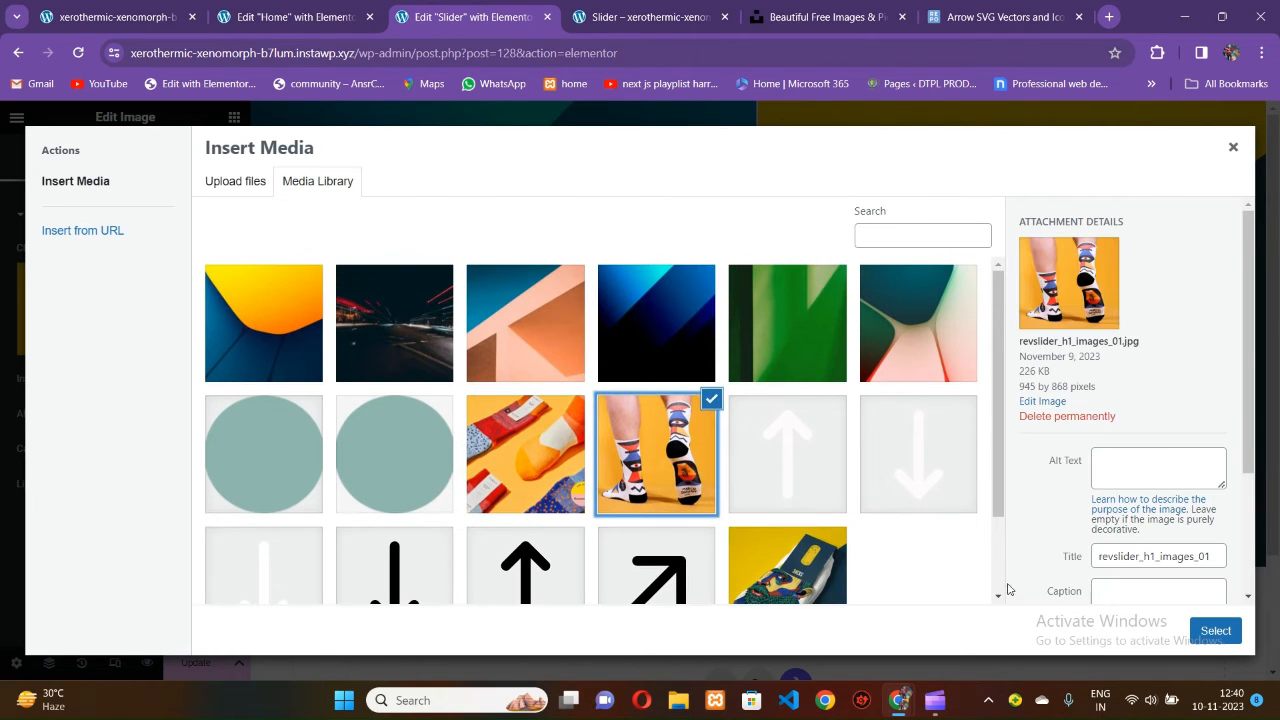
pyautogui.click(1215, 630)
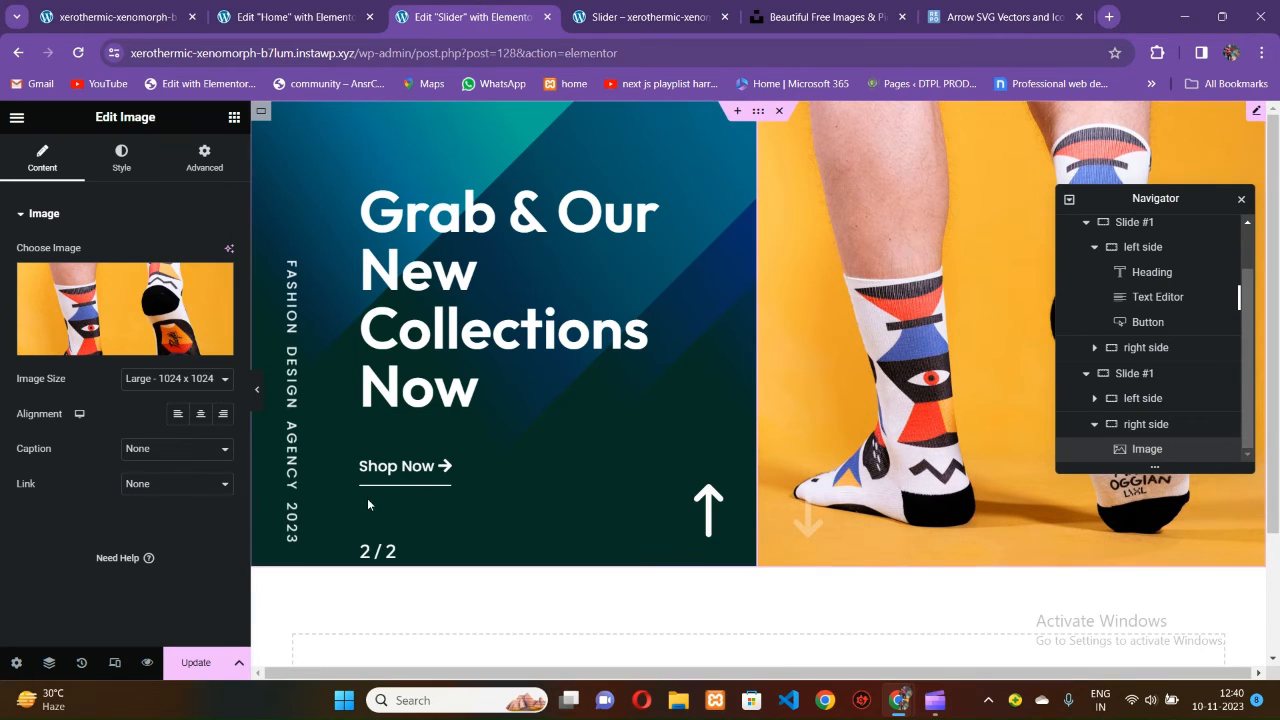
# Change the button text on the second slide to "Read More".
pyautogui.click(419, 474)
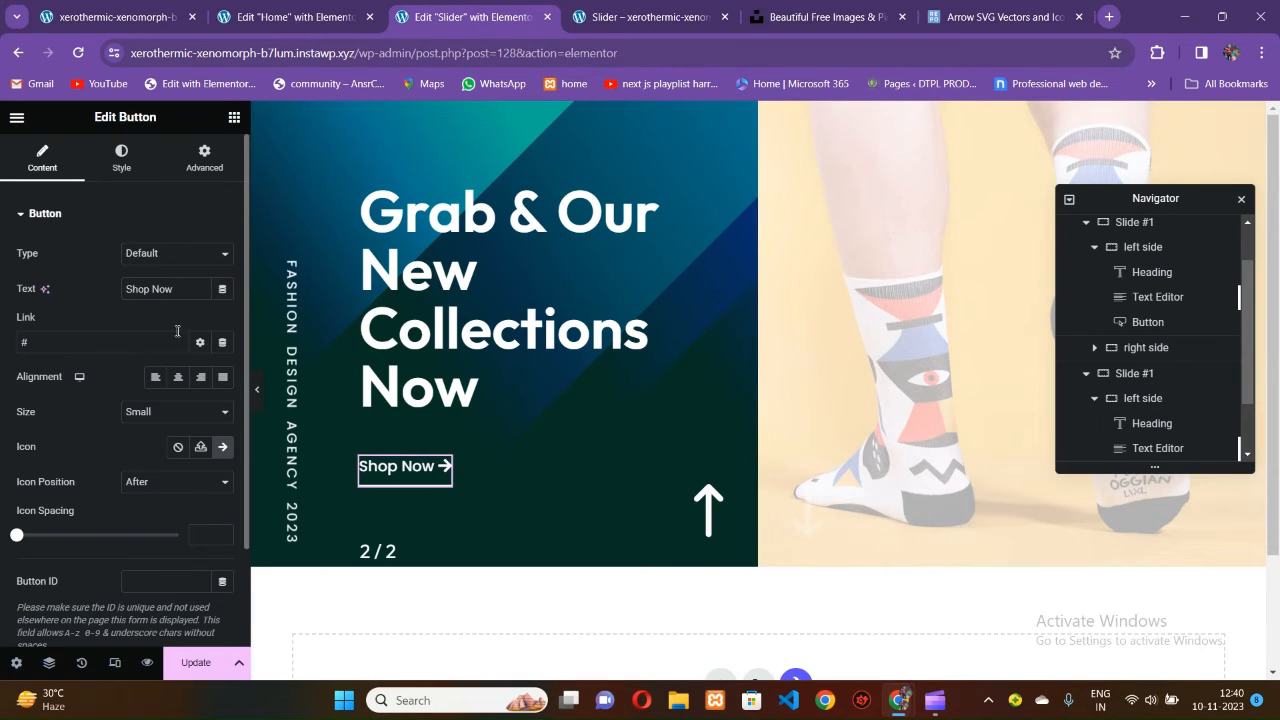
pyautogui.moveTo(178, 290); pyautogui.dragTo(43, 288)
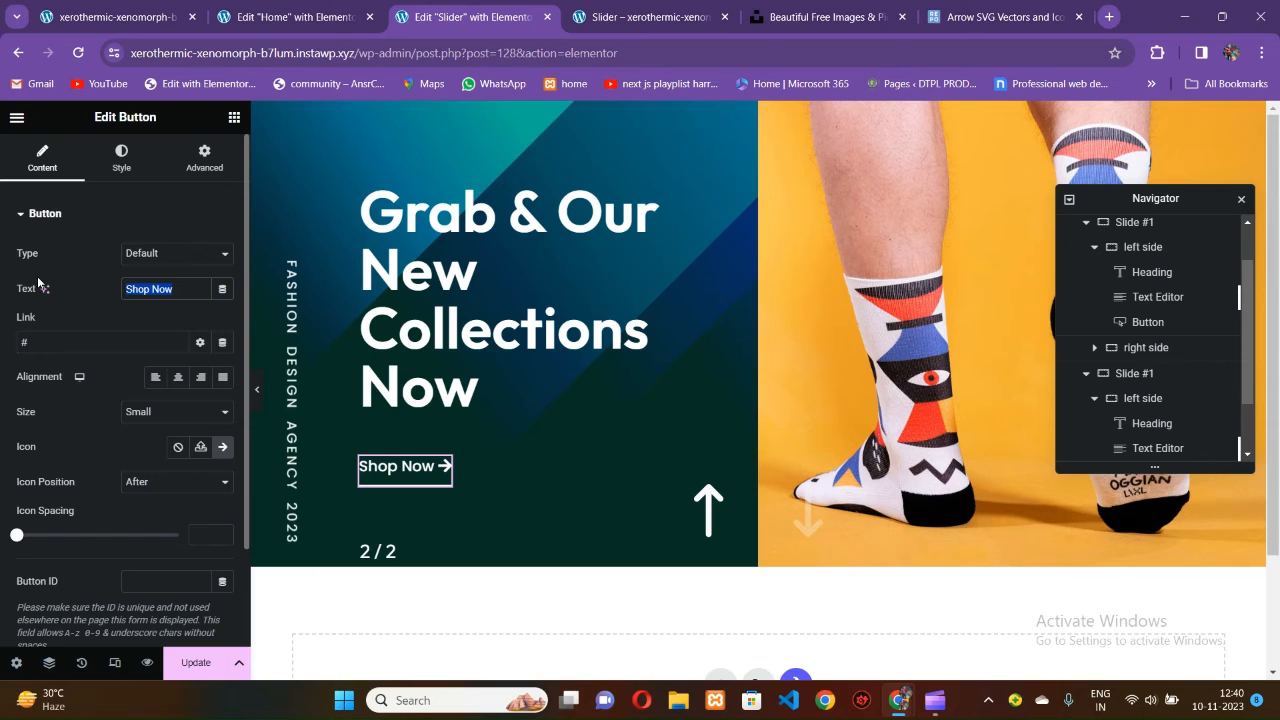
pyautogui.write('Read ')
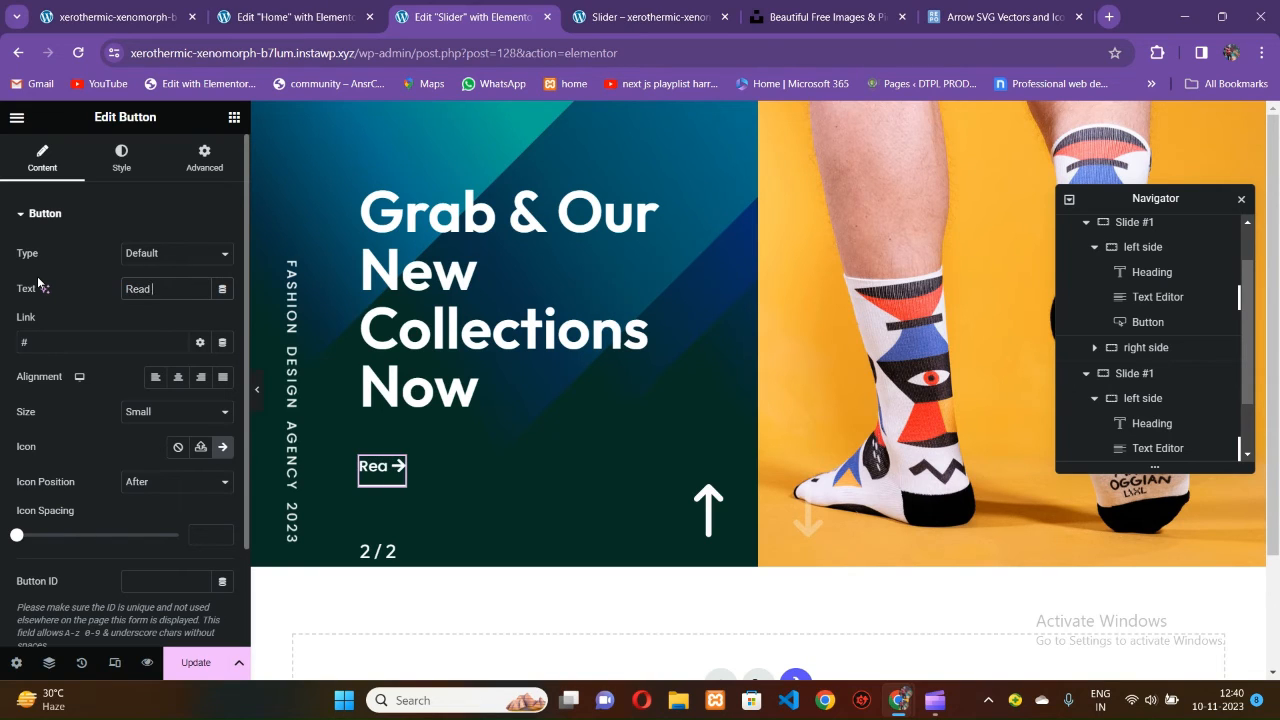
pyautogui.write('More')
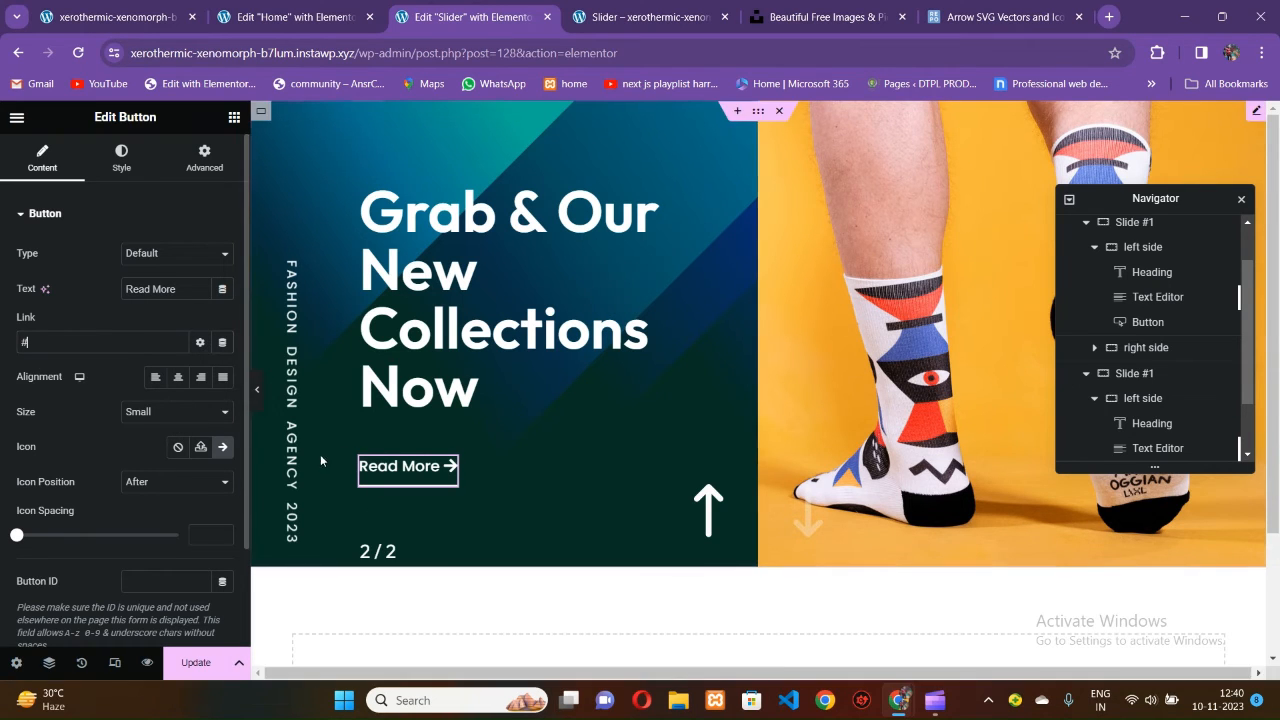
# Preview the slider at full width, go back to the first slide, and compare it with the reference home page's second slide.
pyautogui.click(257, 389)
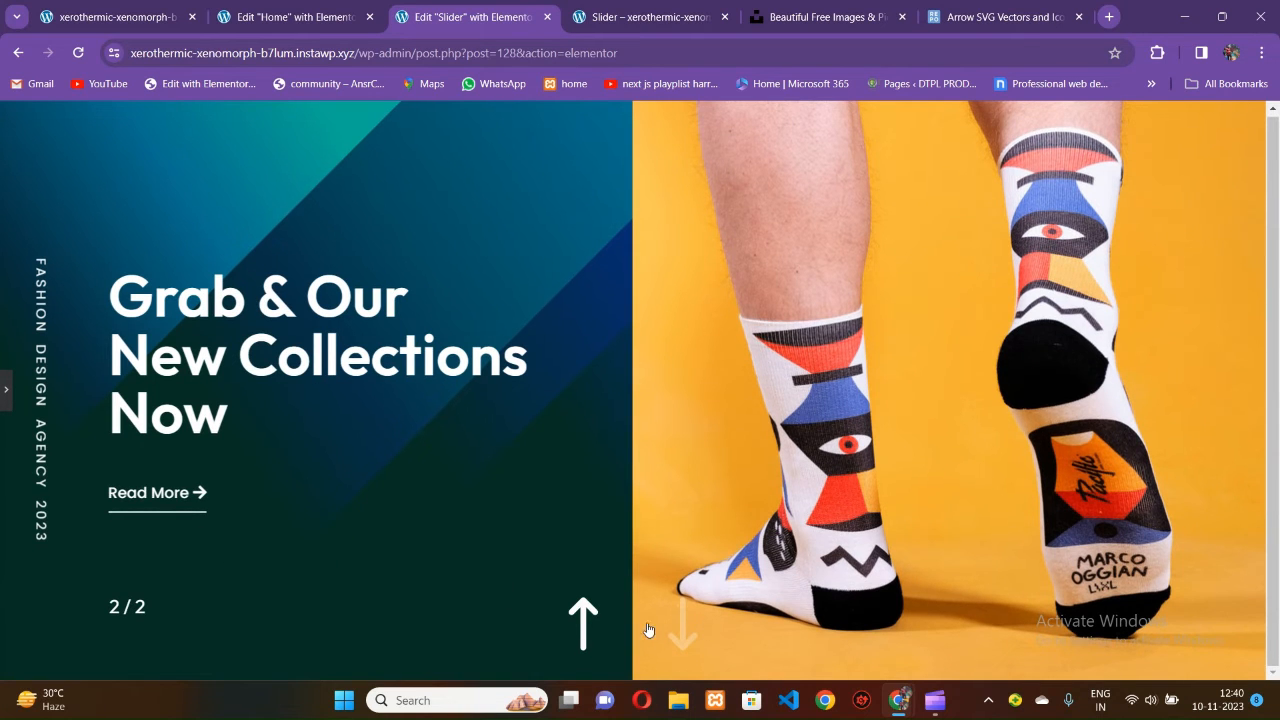
pyautogui.click(597, 625)
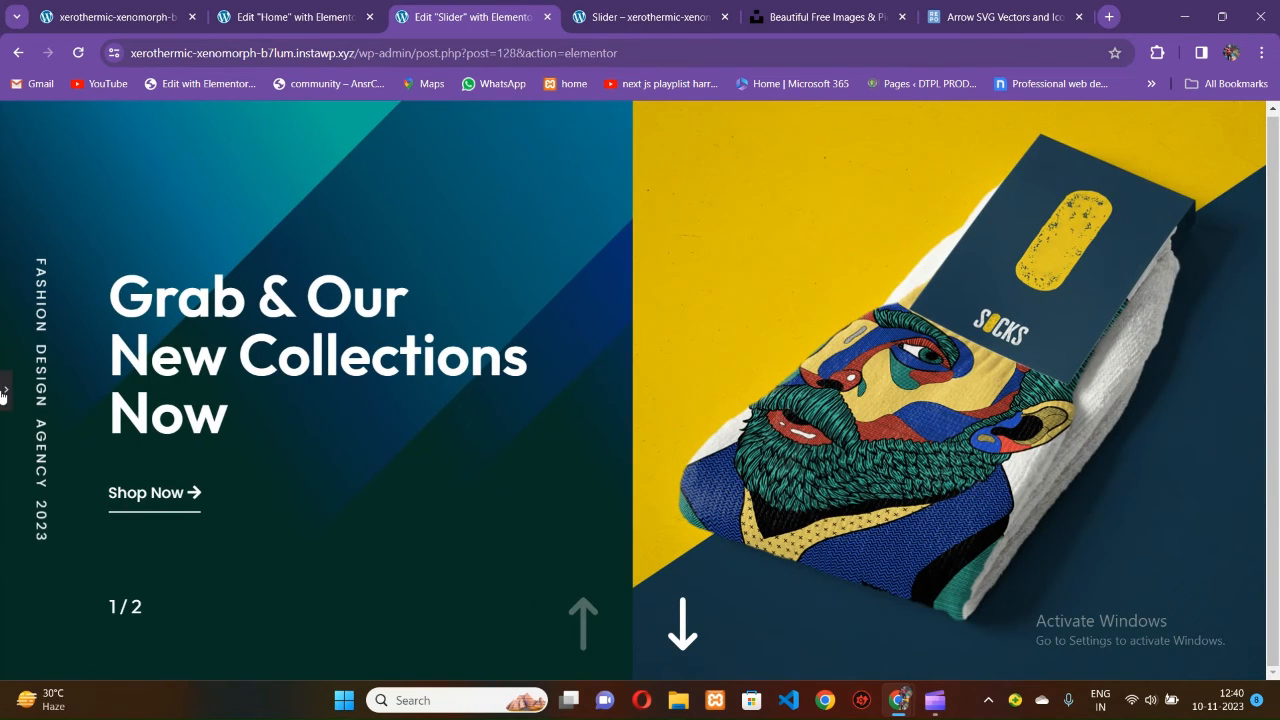
pyautogui.click(5, 390)
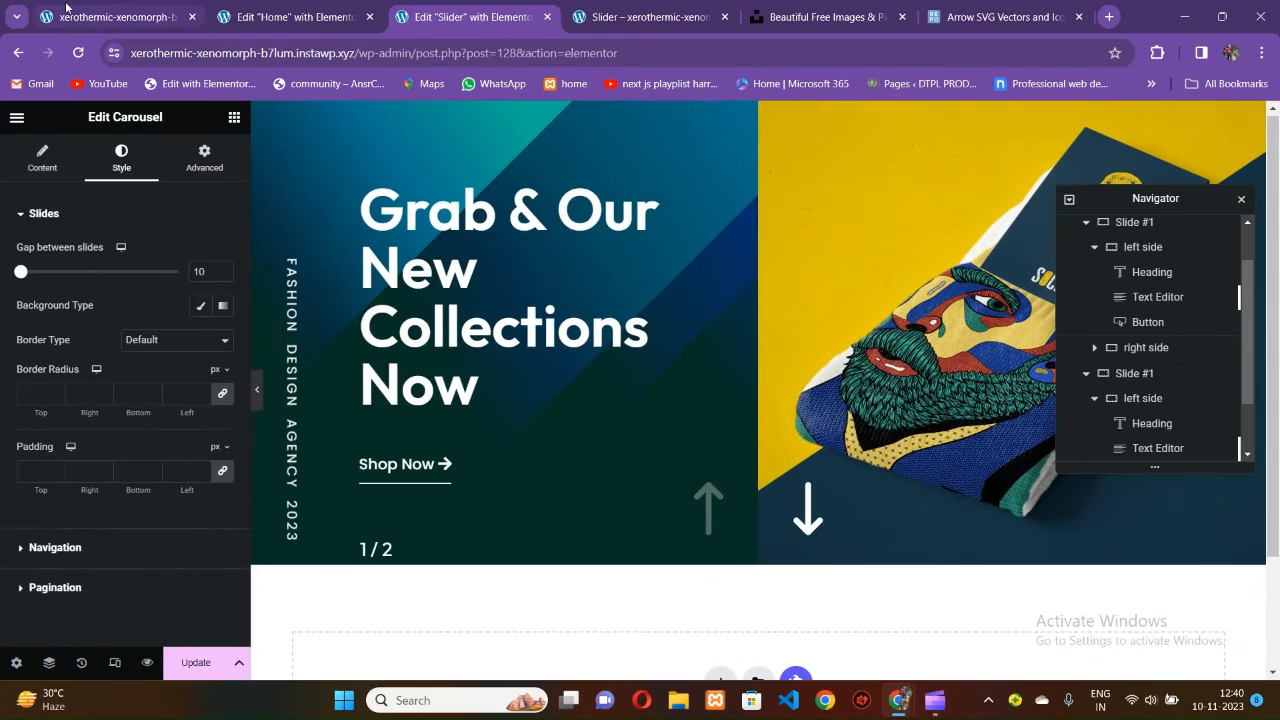
pyautogui.click(72, 14)
pyautogui.click(684, 620)
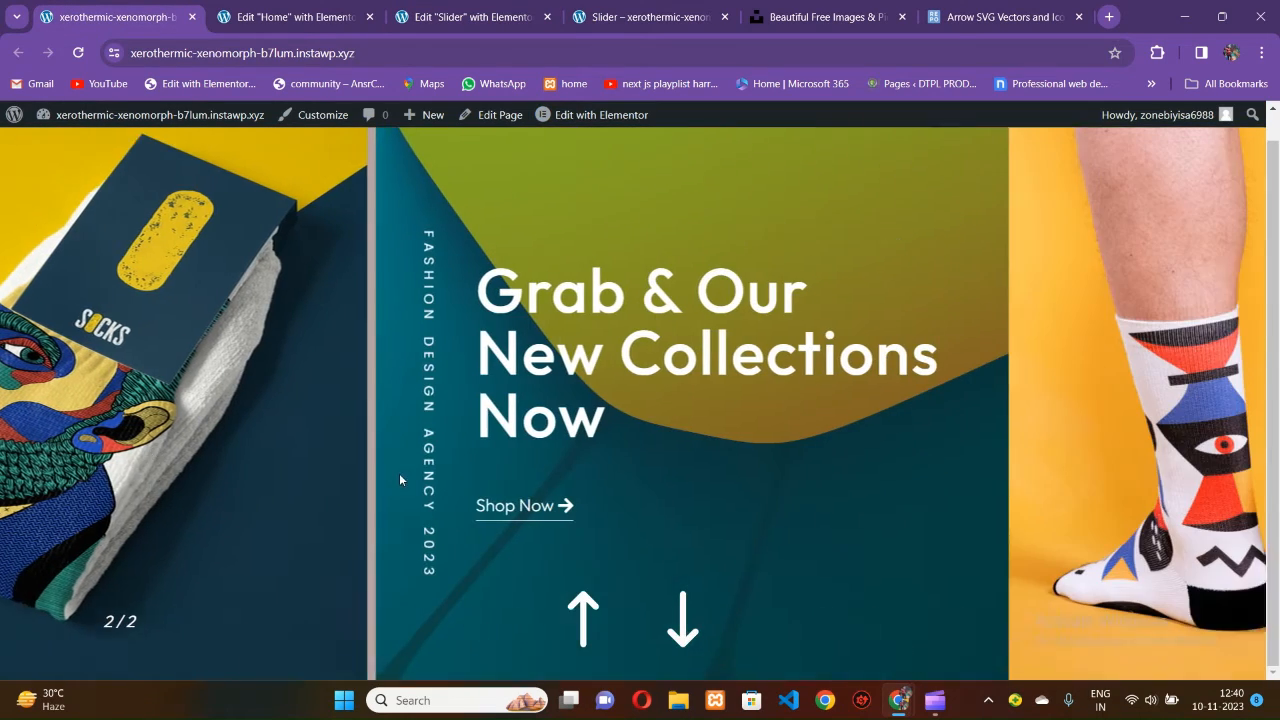
pyautogui.click(470, 17)
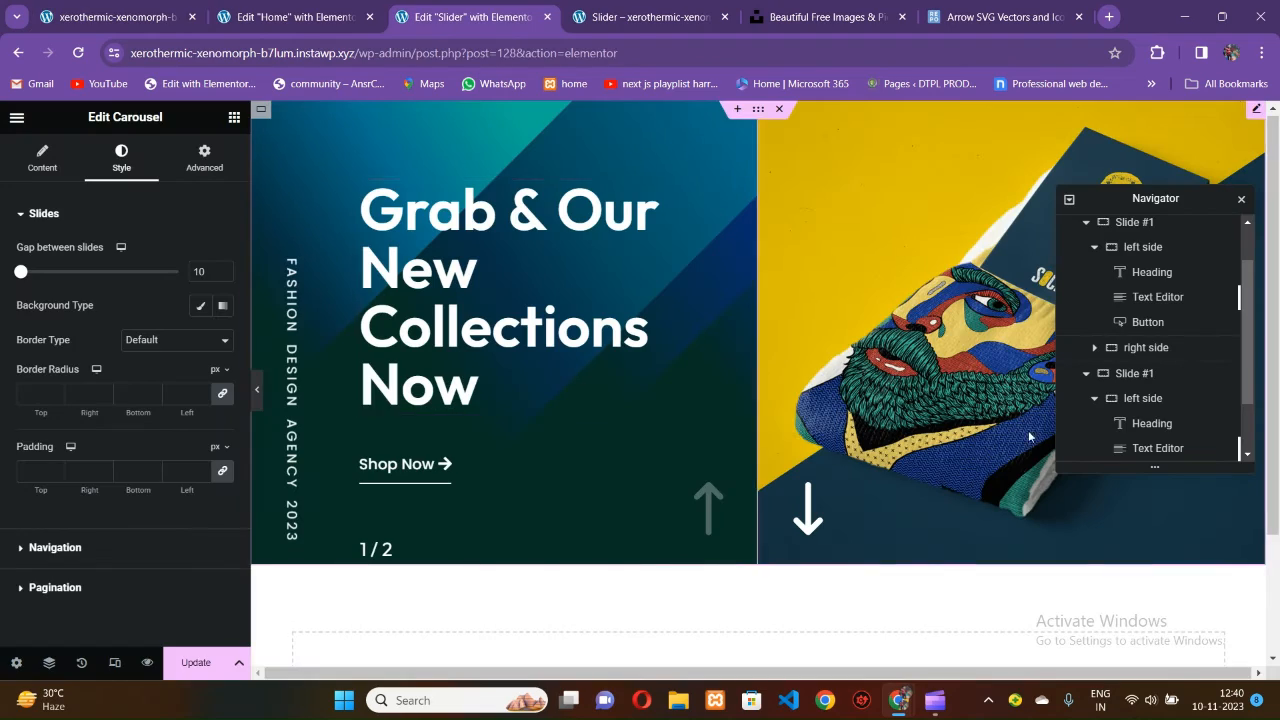
# Open the background overlay settings of the left side container on the second slide.
pyautogui.click(1086, 373)
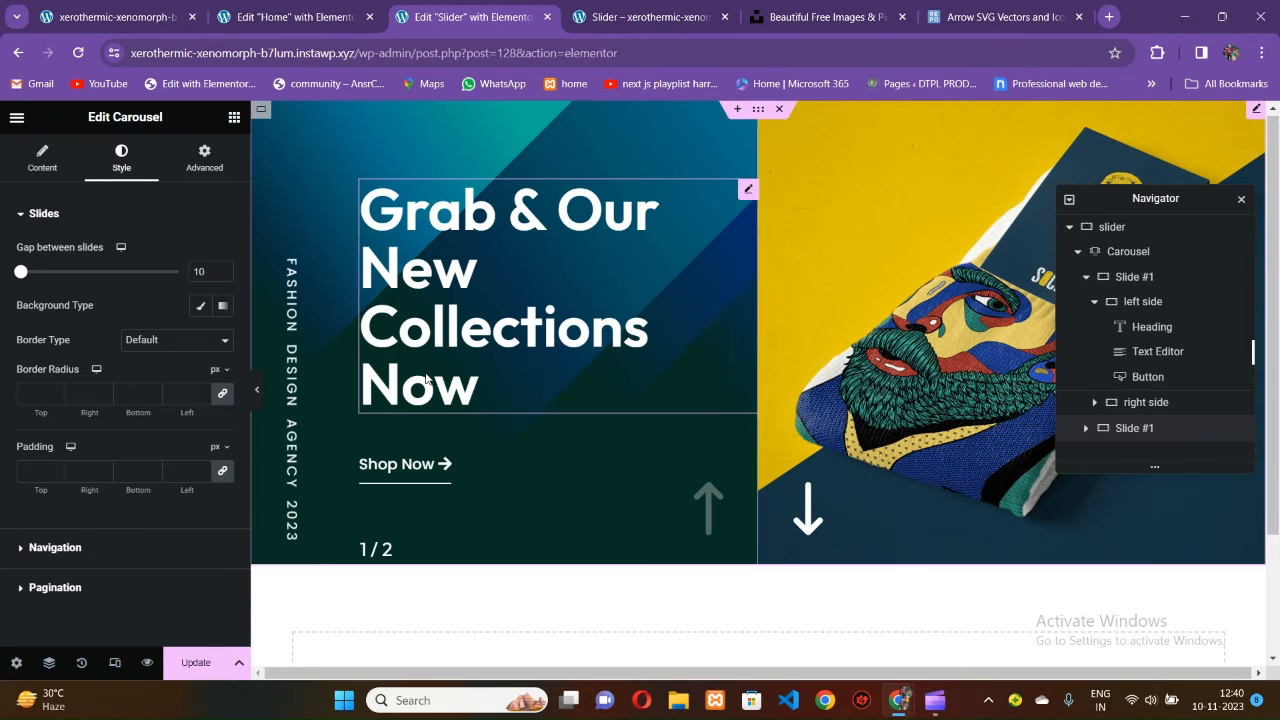
pyautogui.click(808, 512)
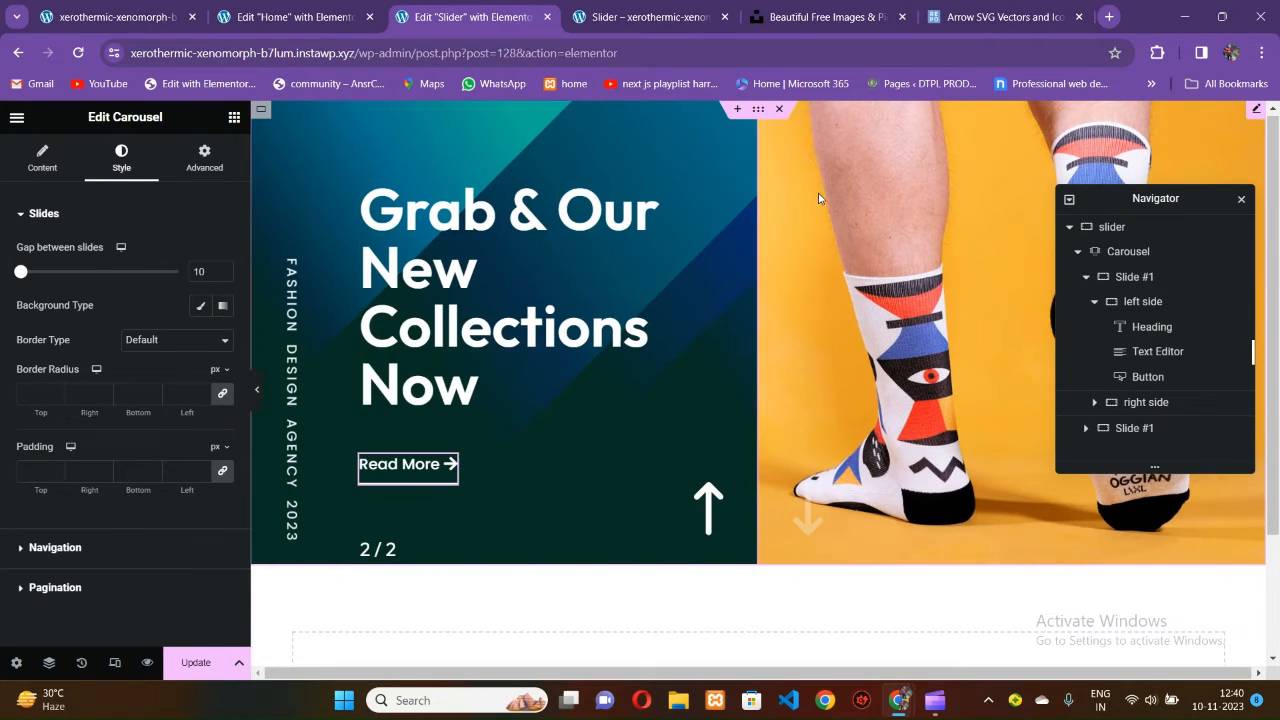
pyautogui.click(791, 250)
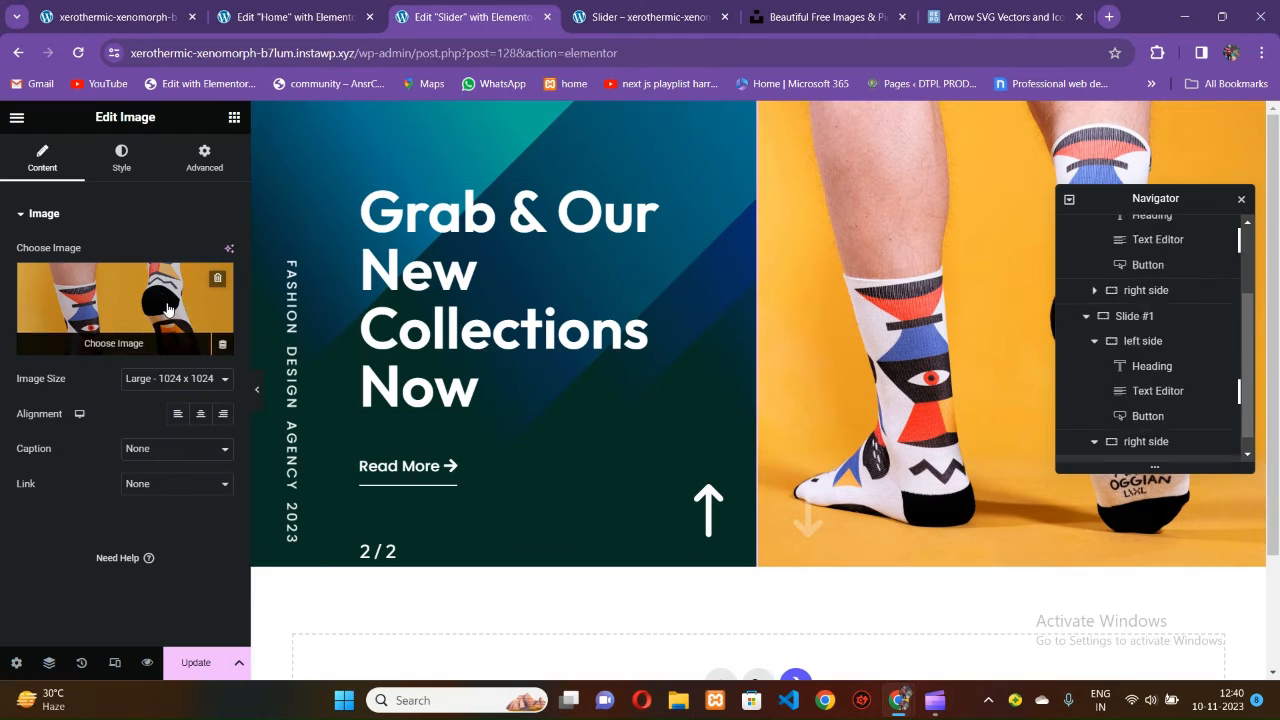
pyautogui.click(262, 112)
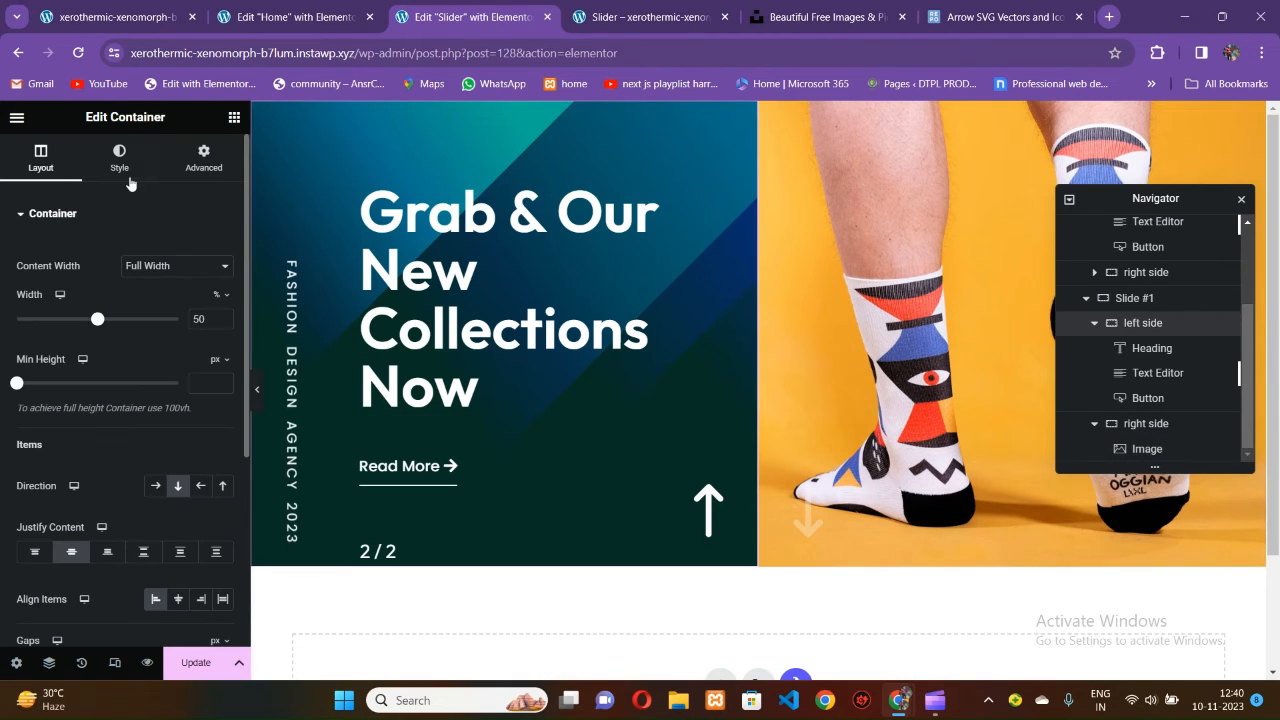
pyautogui.click(119, 158)
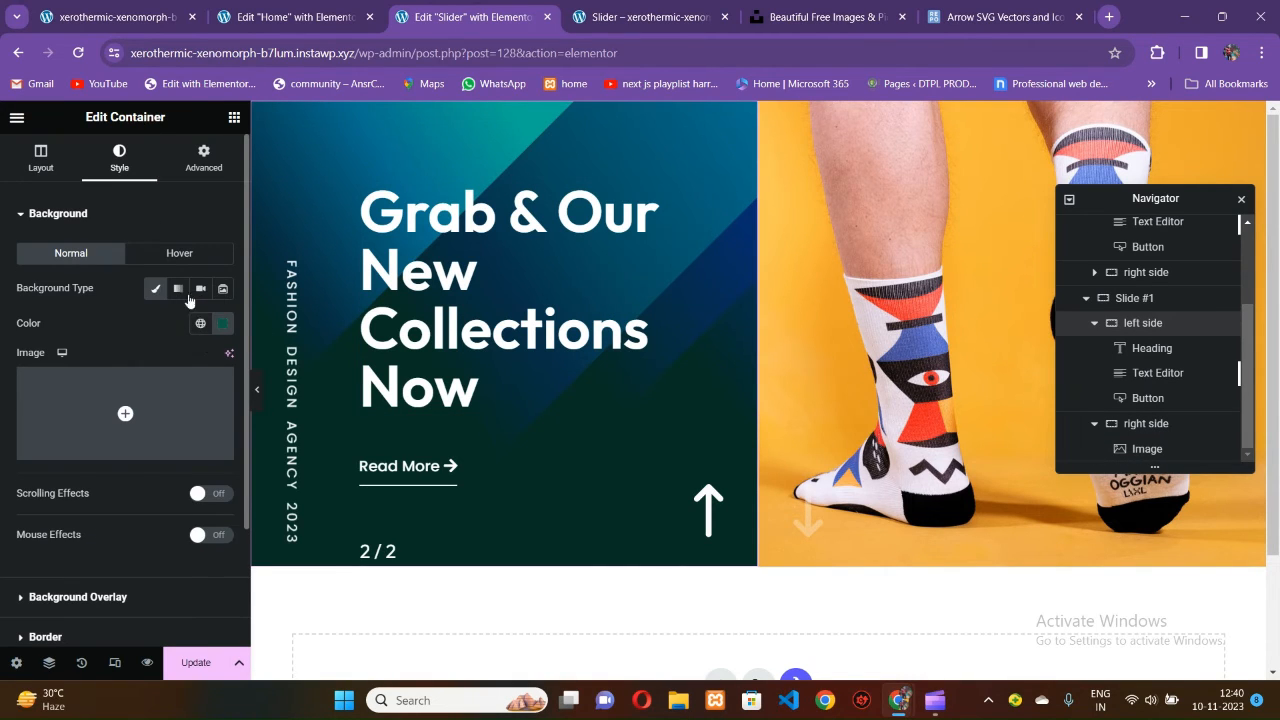
pyautogui.scroll(-2, 120, 460)
pyautogui.click(86, 450)
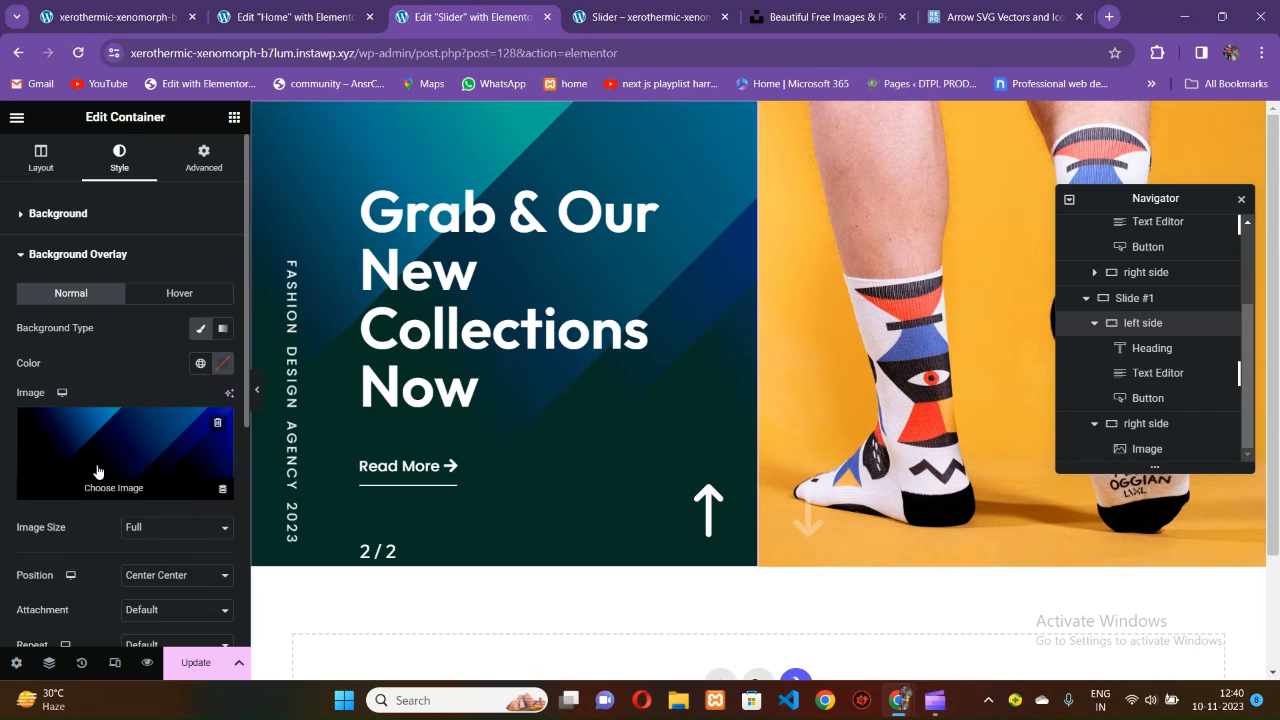
# Try the yellow and blue image vackground-com-DoIX86gepFw-unsplash.jpg as the left side container's background overlay.
pyautogui.click(228, 456)
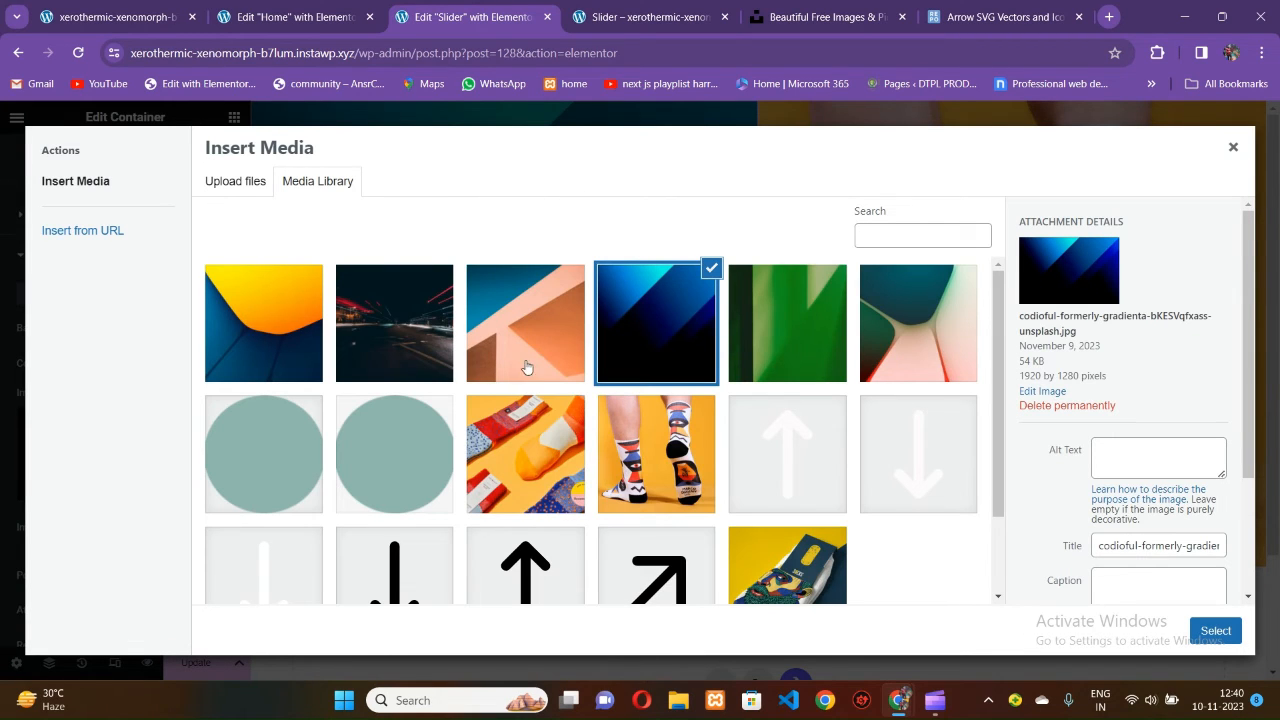
pyautogui.click(286, 351)
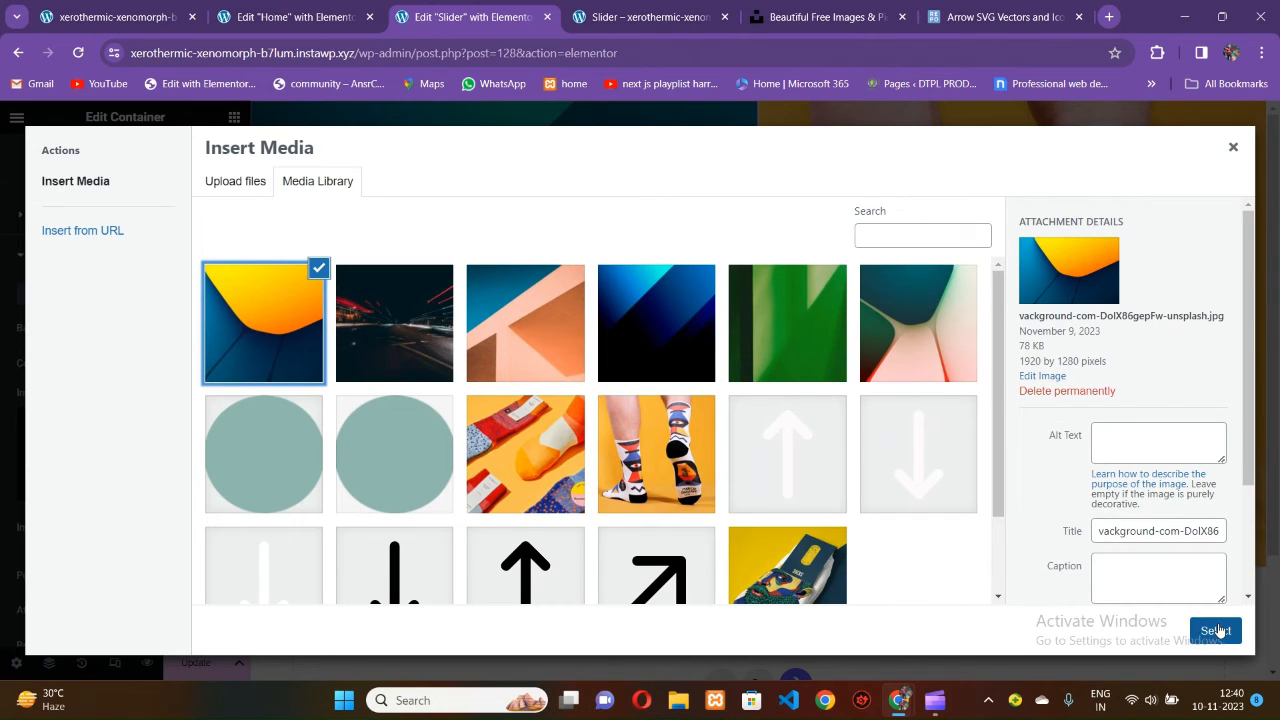
pyautogui.click(1216, 630)
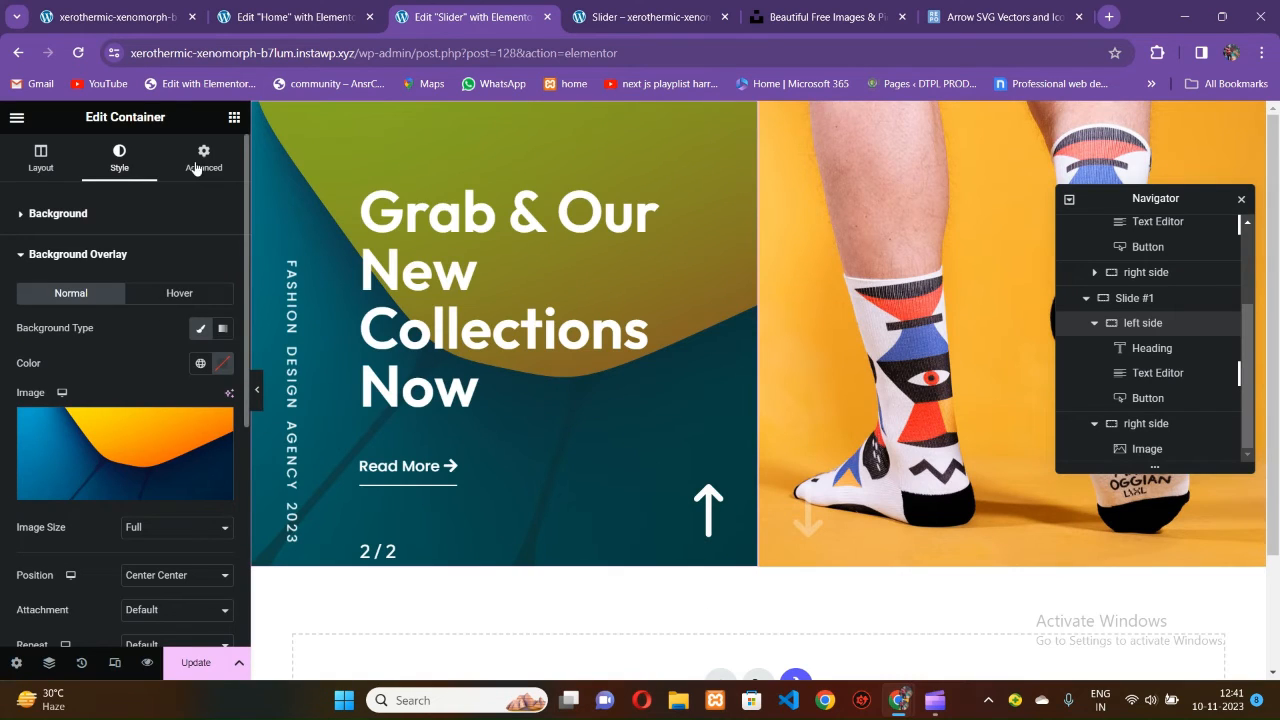
# Set the second slide's left side overlay to the green and pink image vackground-com-IHsvej4i1L0-unsplash.jpg, with opacity 0.36.
pyautogui.click(130, 430)
pyautogui.click(884, 343)
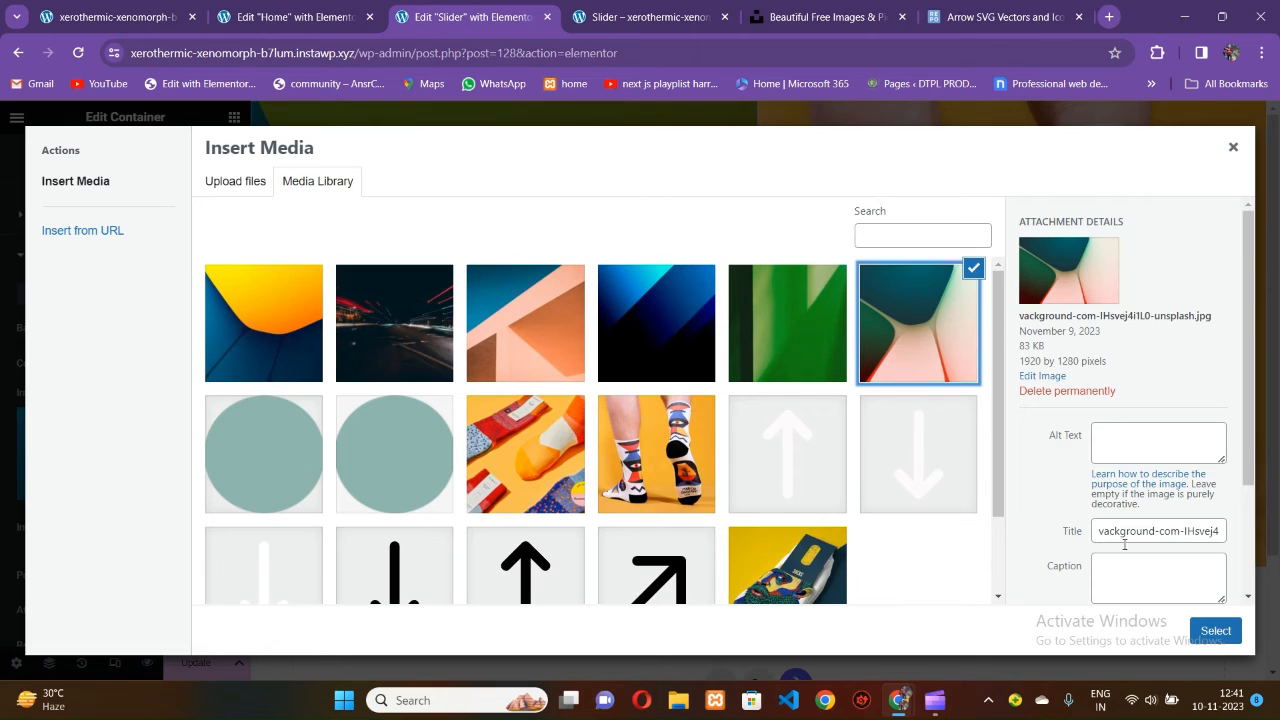
pyautogui.click(1210, 630)
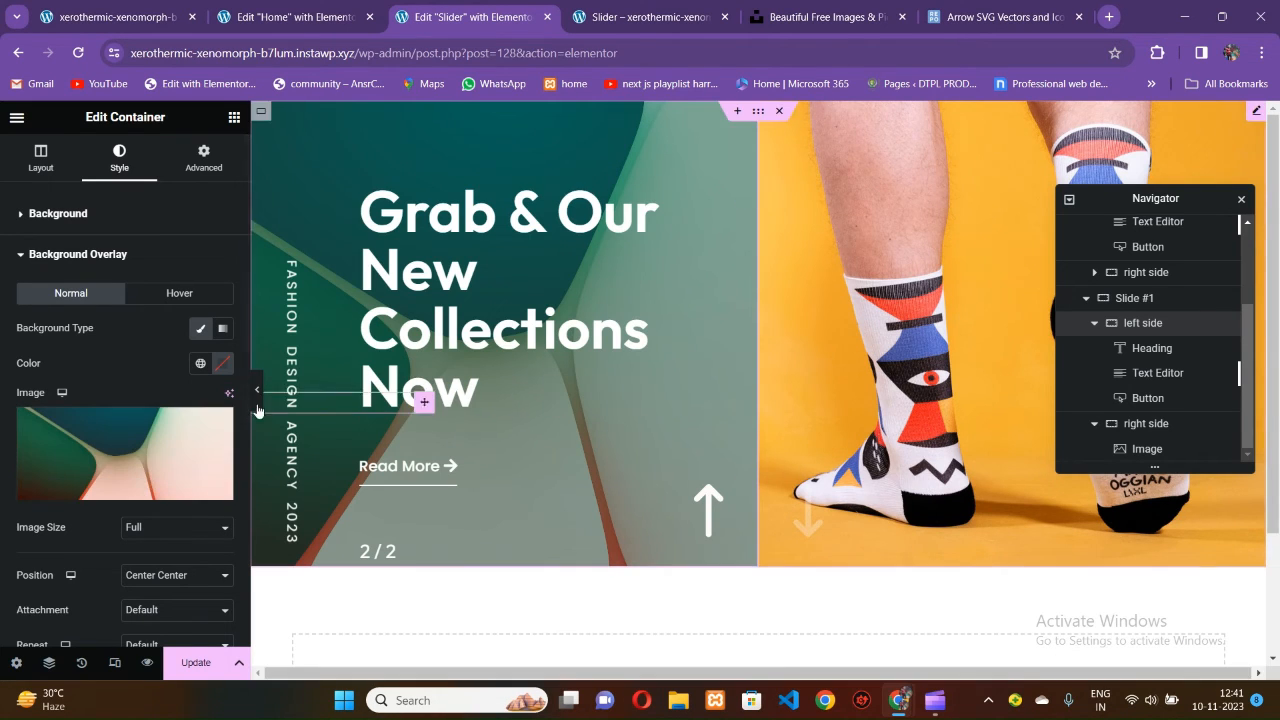
pyautogui.scroll(-3, 133, 380)
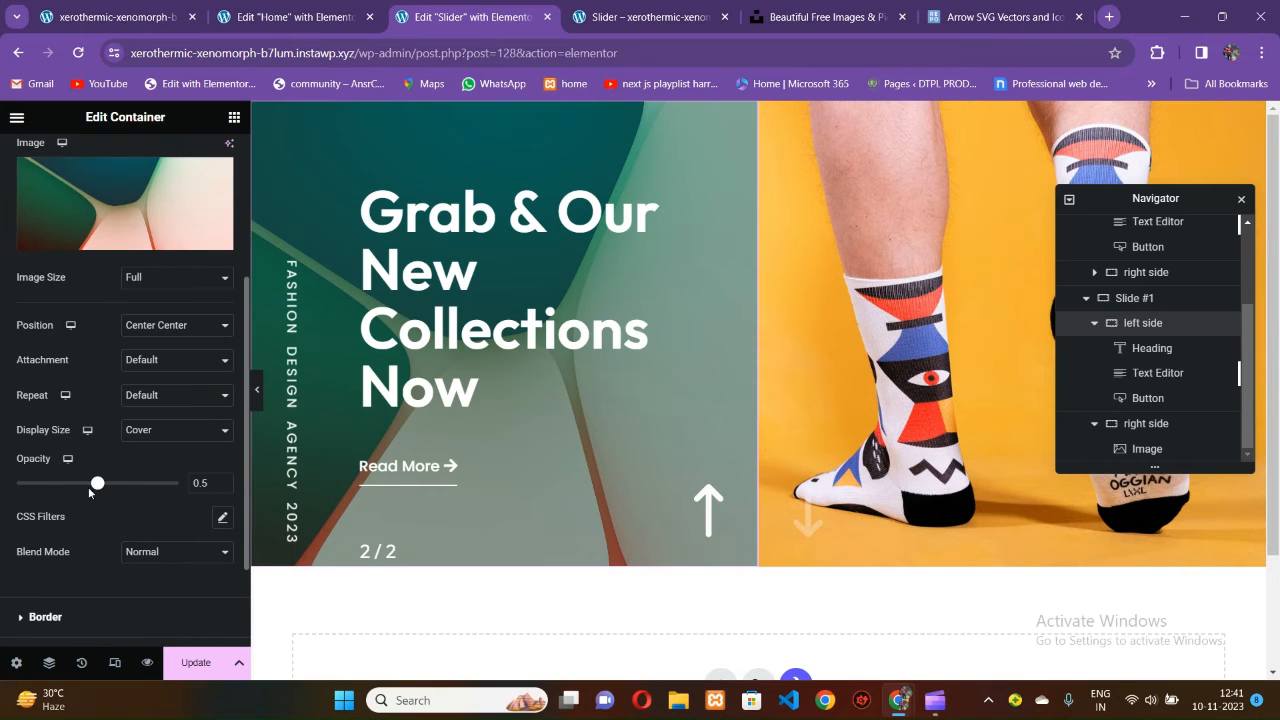
pyautogui.moveTo(89, 488)
pyautogui.mouseDown()
pyautogui.moveTo(62, 490)
pyautogui.moveTo(102, 492)
pyautogui.moveTo(71, 495)
pyautogui.mouseUp()
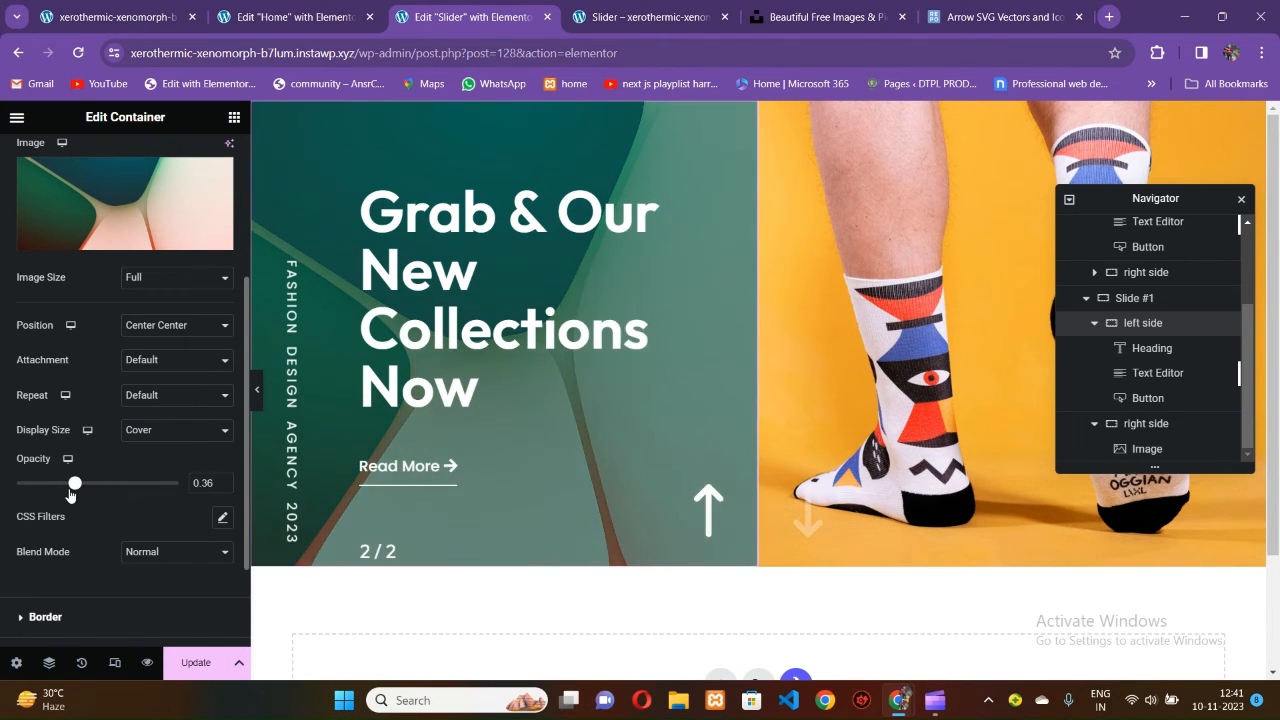
# Update the slider page, reload its published version, and test both navigation arrows between the two slides.
pyautogui.click(196, 662)
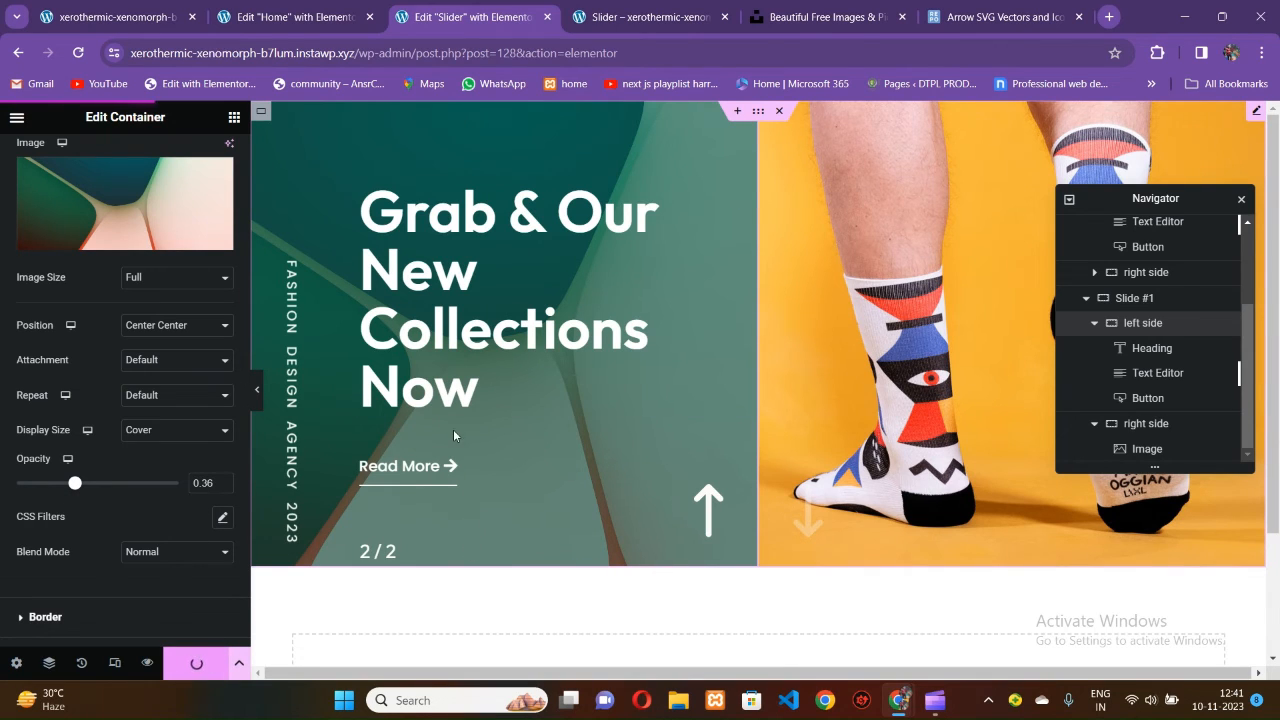
pyautogui.click(640, 17)
pyautogui.click(77, 53)
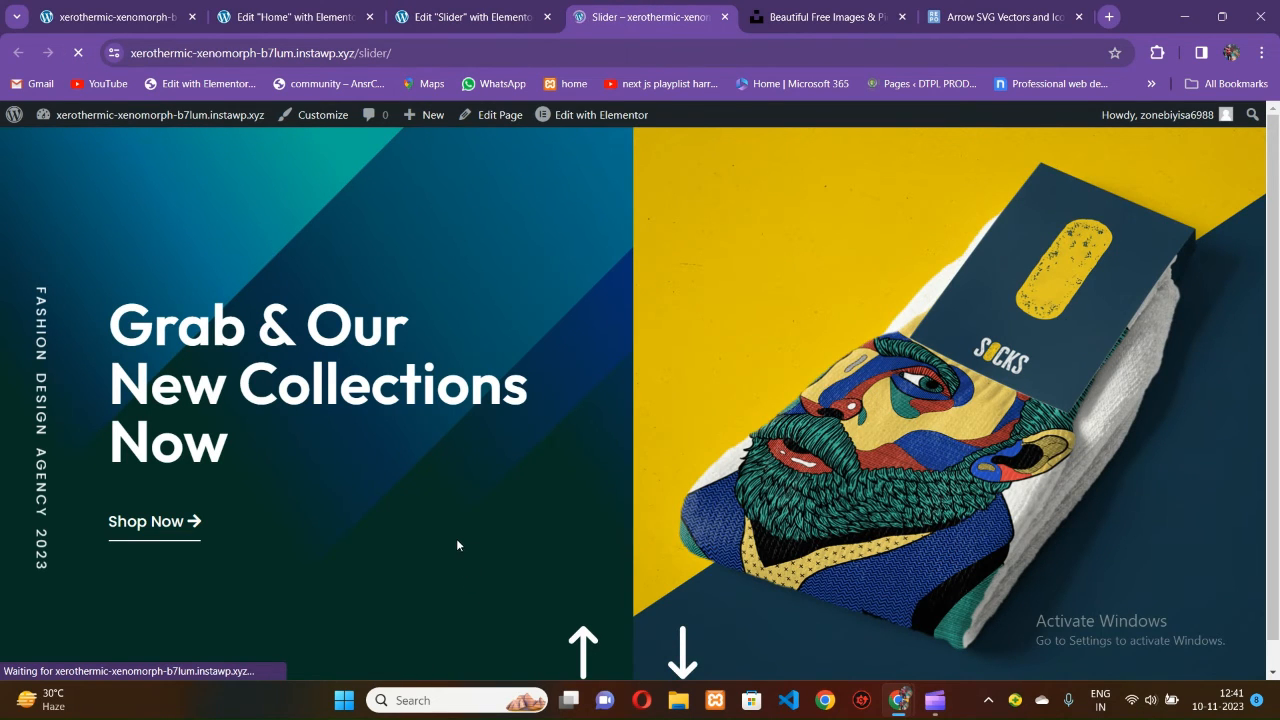
pyautogui.click(686, 640)
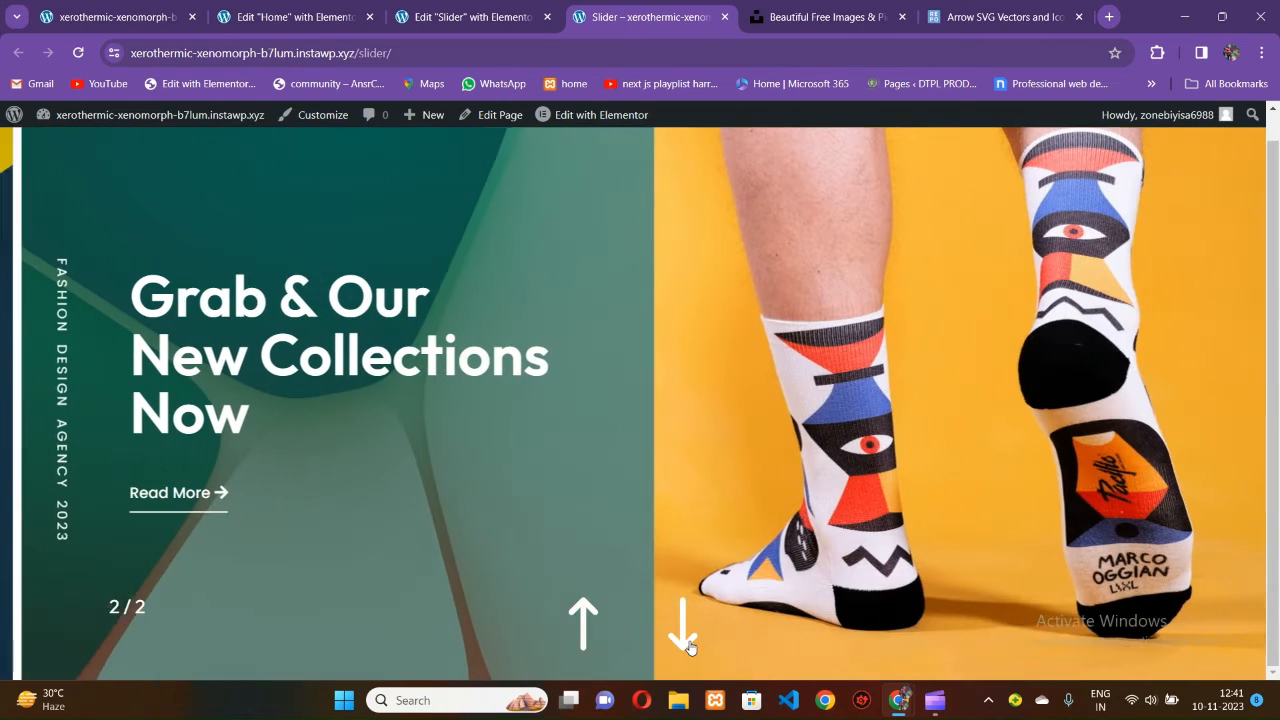
pyautogui.click(691, 646)
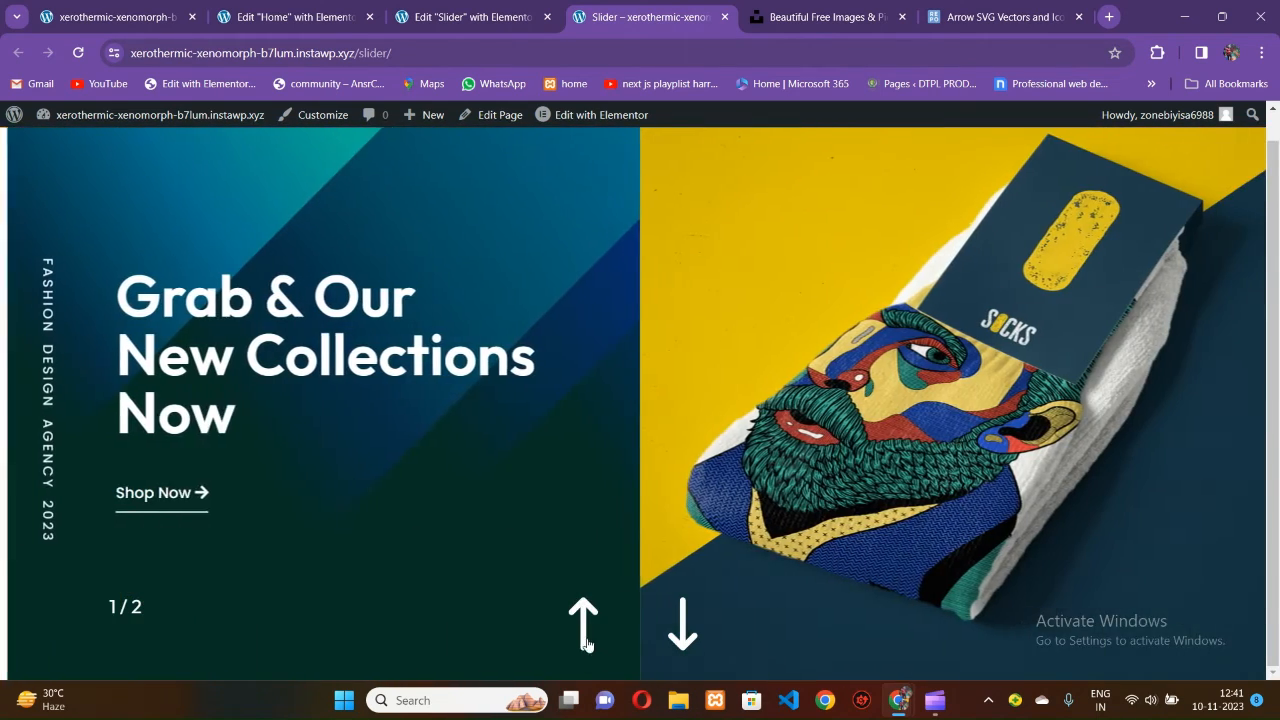
pyautogui.click(587, 641)
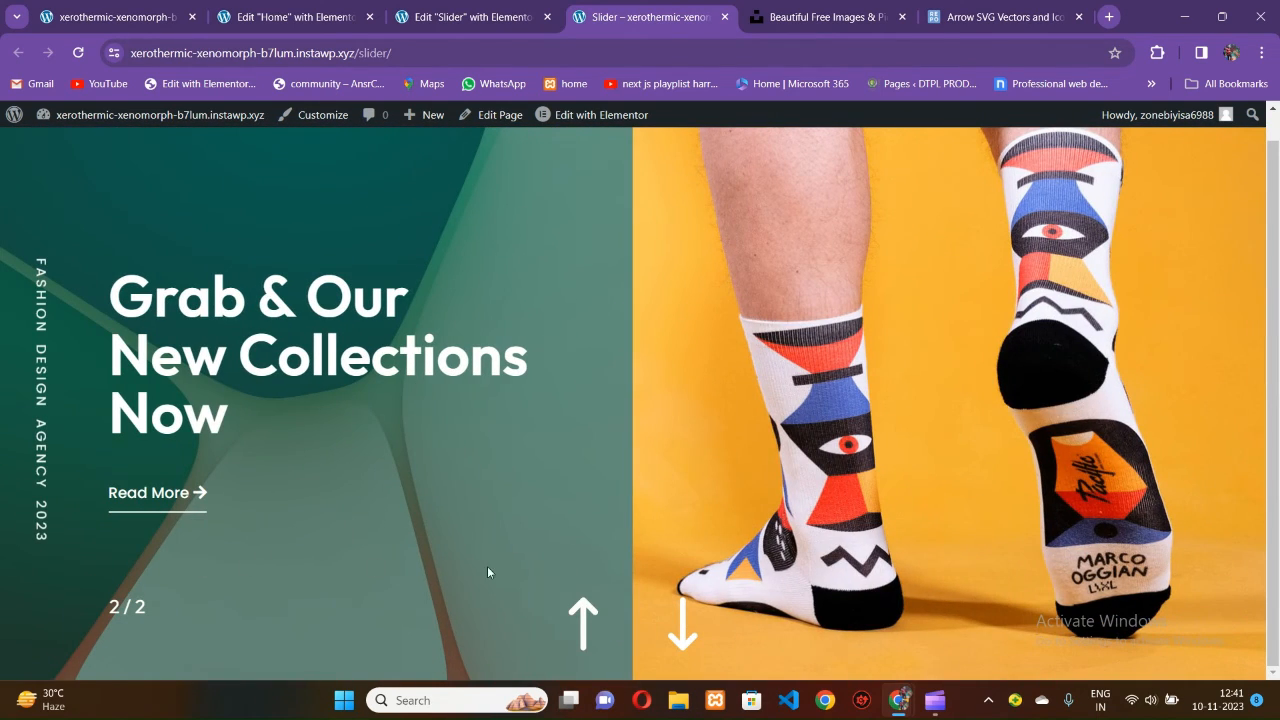
pyautogui.click(578, 622)
# Return to the slider's editor, bring back the first slide, and open the motion effects settings of its heading.
pyautogui.click(520, 17)
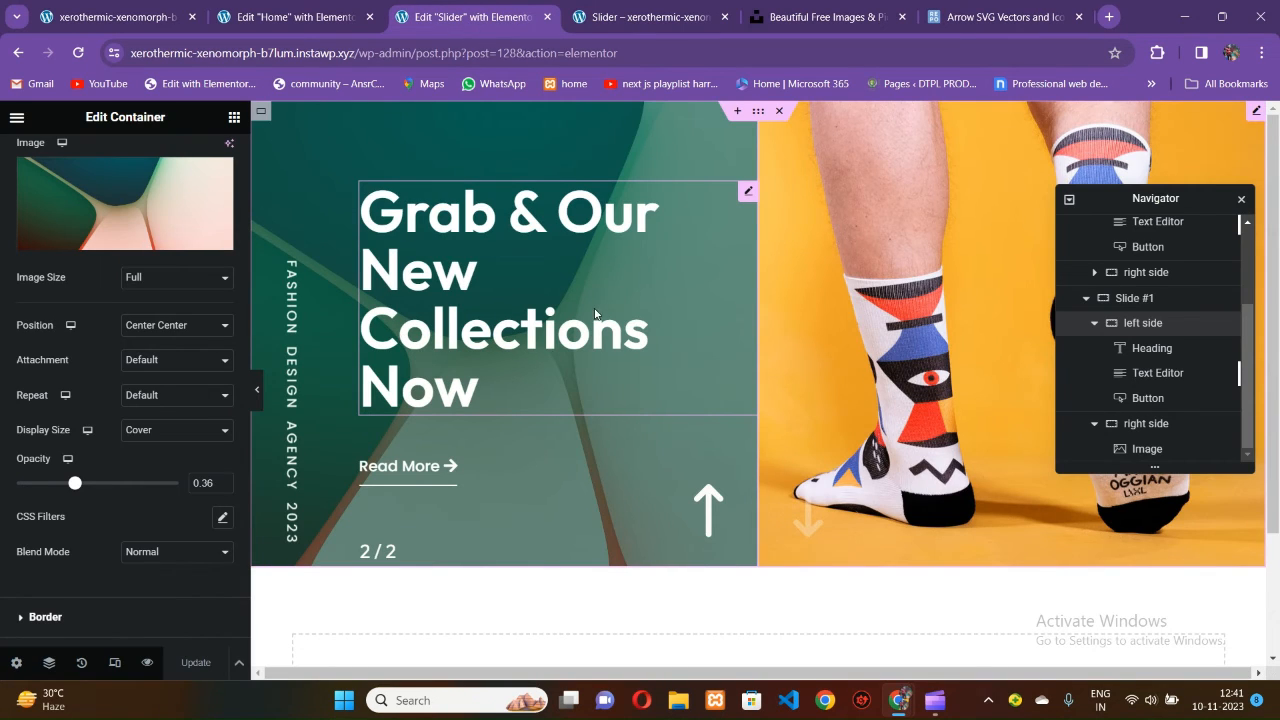
pyautogui.click(712, 515)
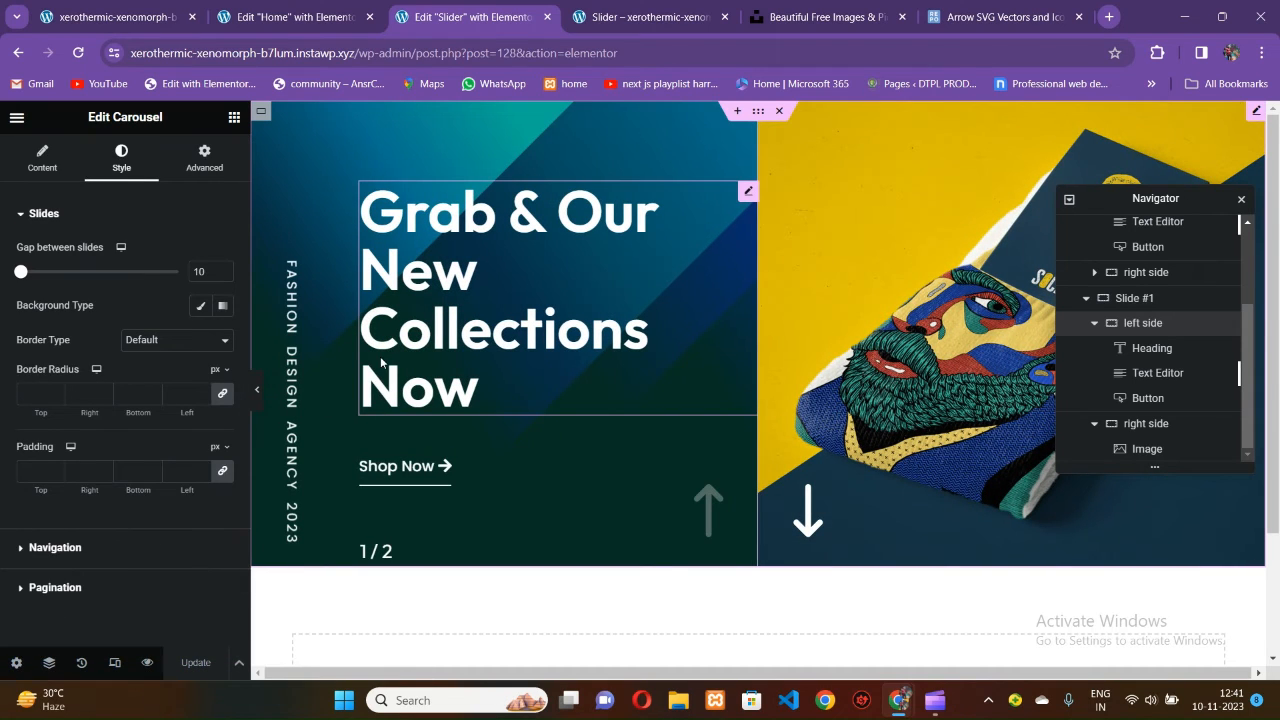
pyautogui.click(491, 323)
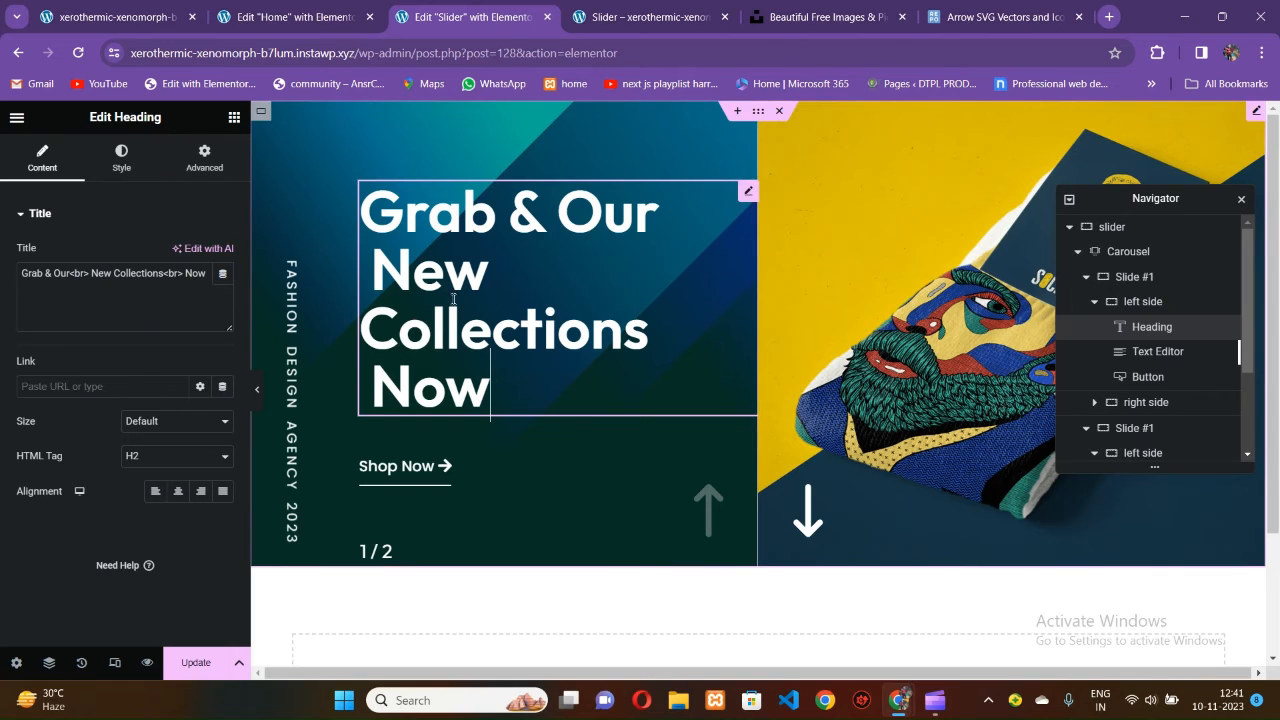
pyautogui.click(204, 158)
pyautogui.scroll(-4, 137, 327)
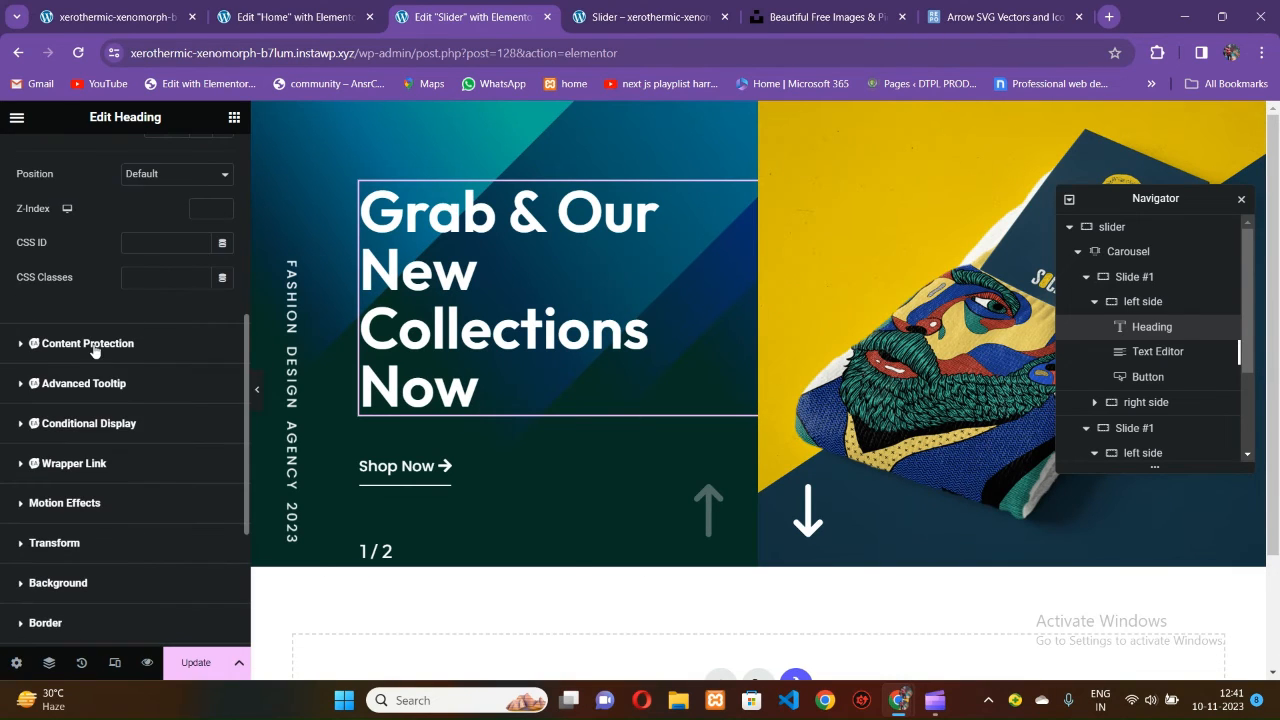
pyautogui.scroll(-3, 120, 310)
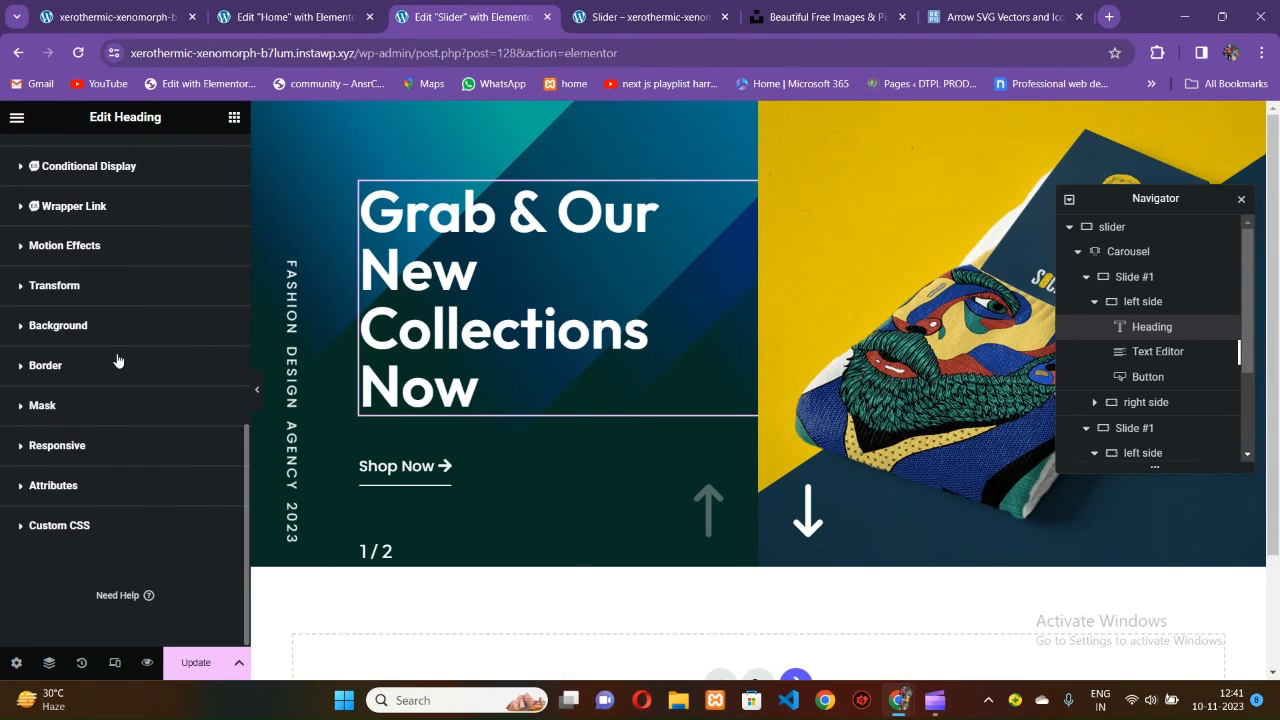
pyautogui.click(61, 245)
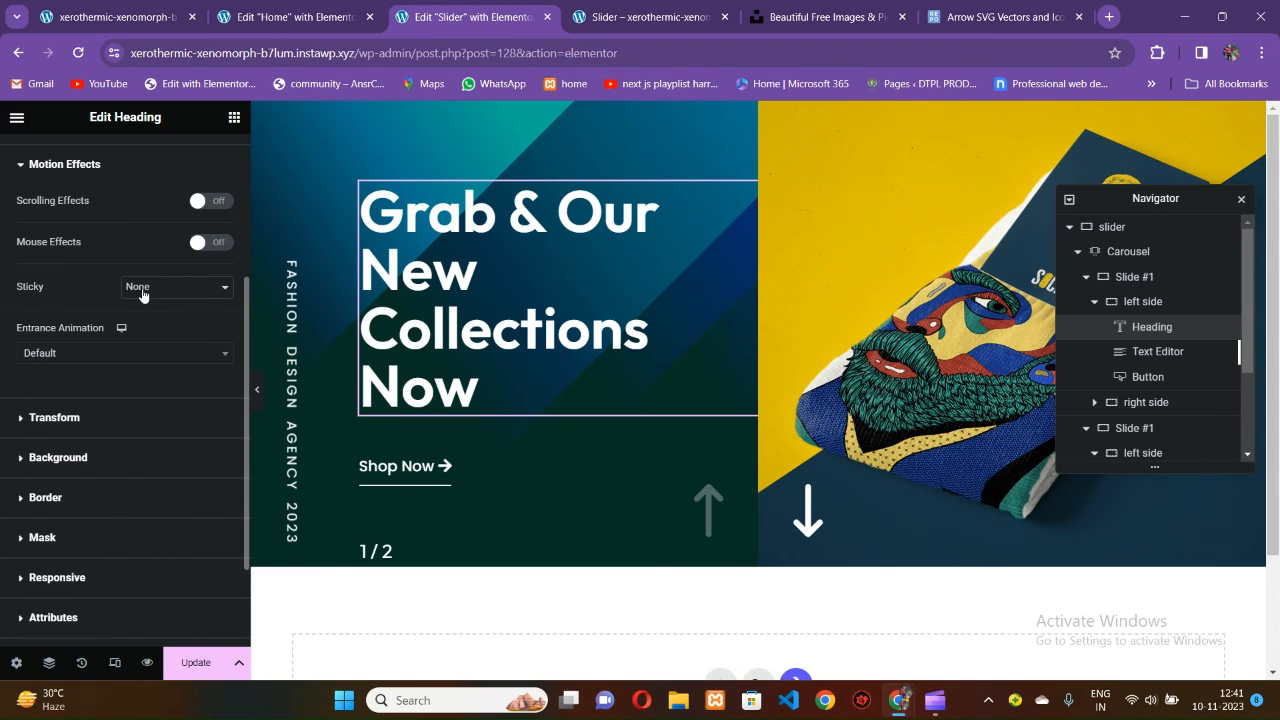
# Give the first slide's heading the Slide In Down entrance animation with a 200 ms delay.
pyautogui.click(85, 360)
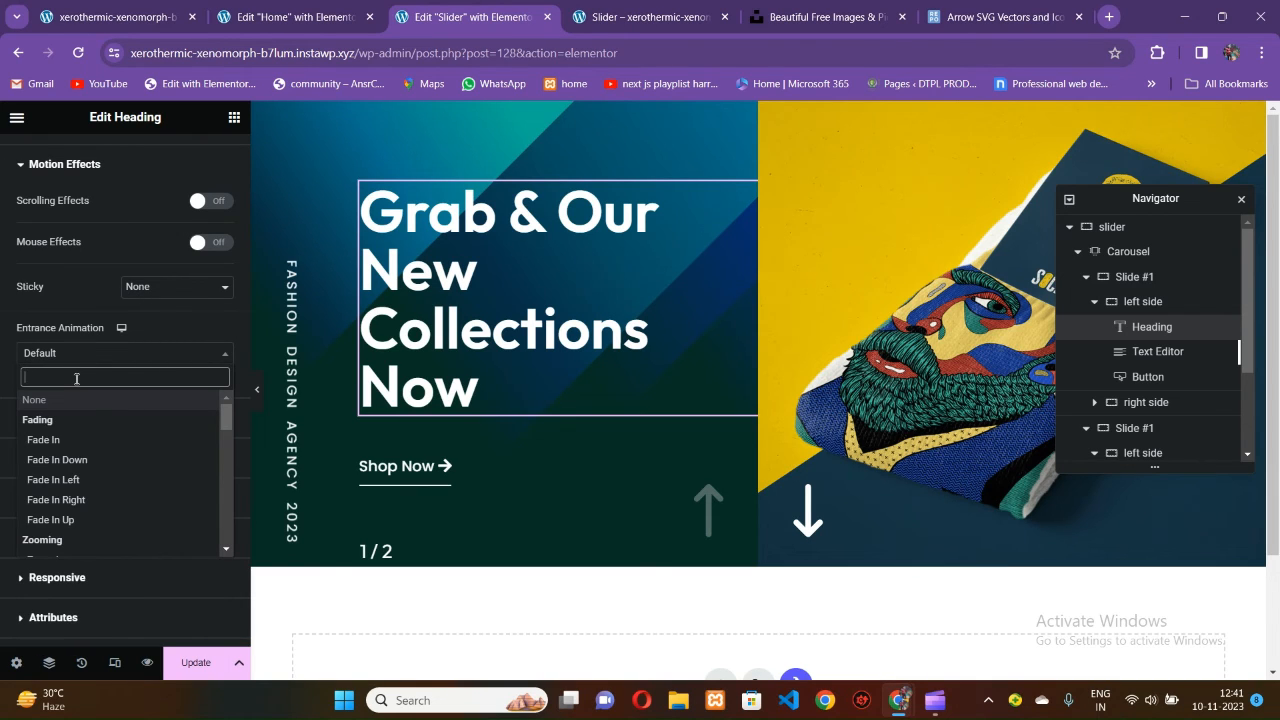
pyautogui.write('slid')
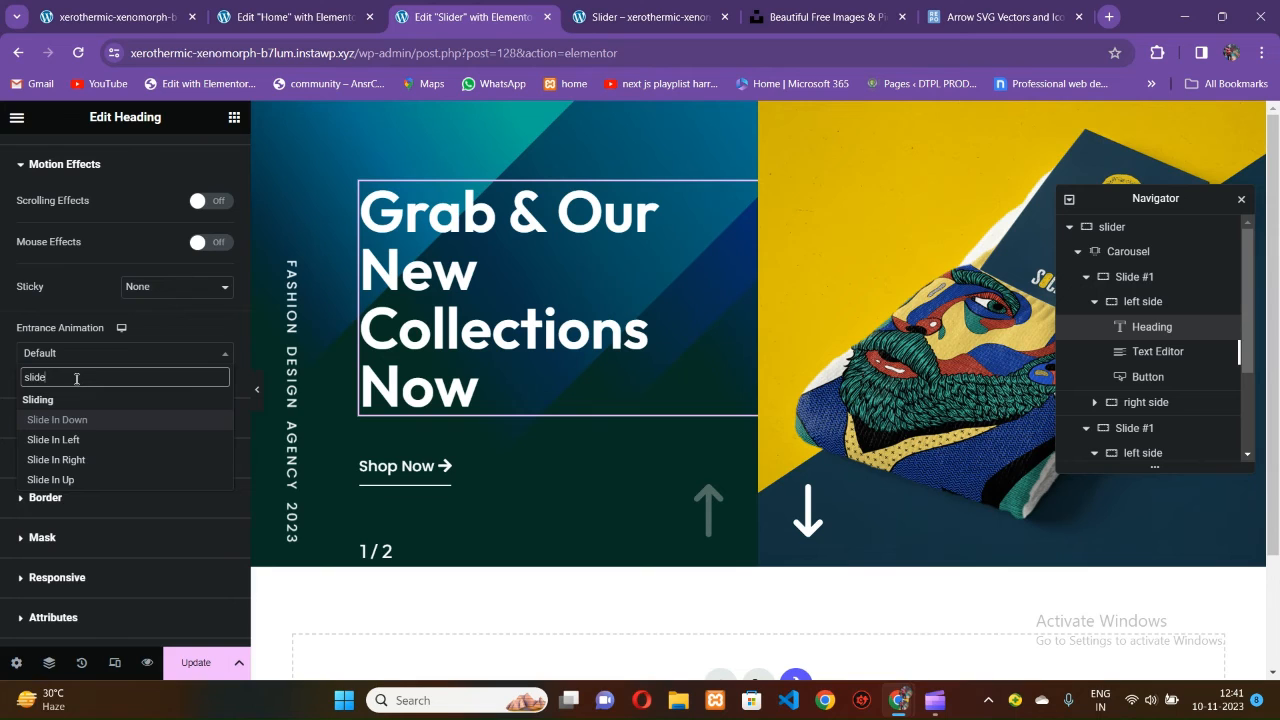
pyautogui.write('e')
pyautogui.press('Down')
pyautogui.press('Down')
pyautogui.press('Up')
pyautogui.press('Up')
pyautogui.press('Return')
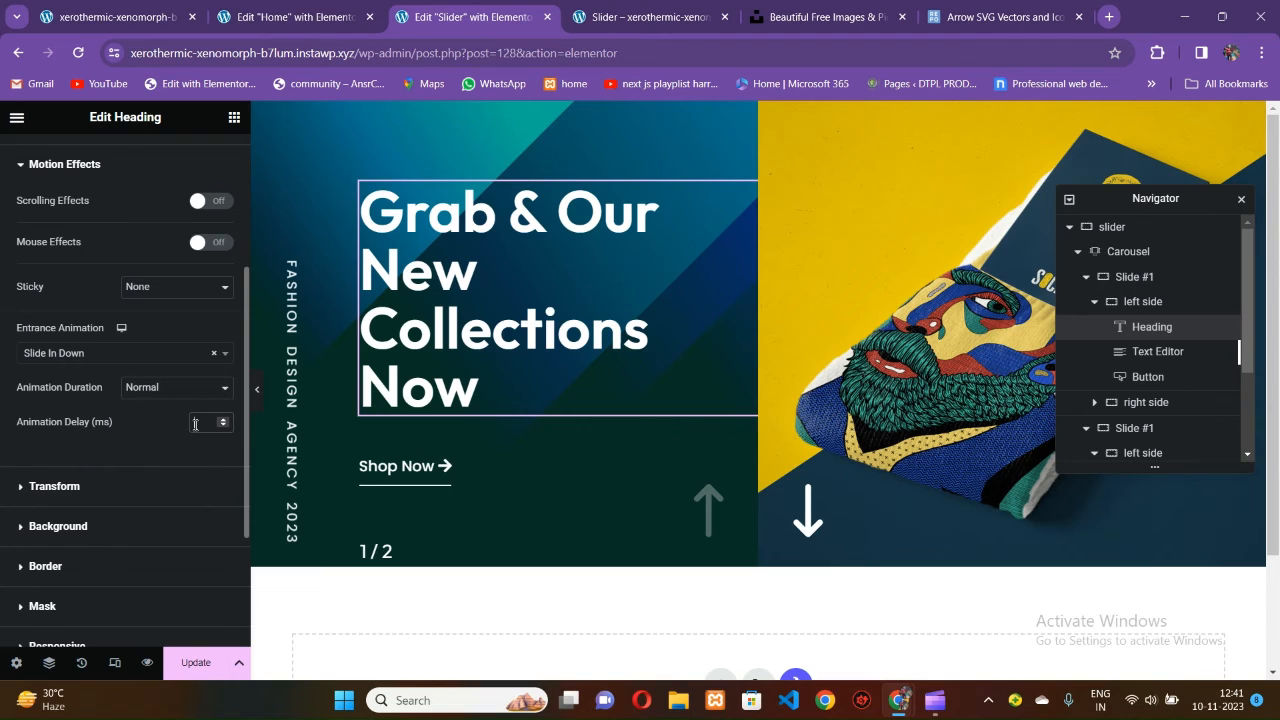
pyautogui.click(200, 422)
pyautogui.write('200')
# Give the first slide's Shop Now button the Zoom In entrance animation with a 500 ms delay.
pyautogui.click(443, 466)
pyautogui.click(121, 160)
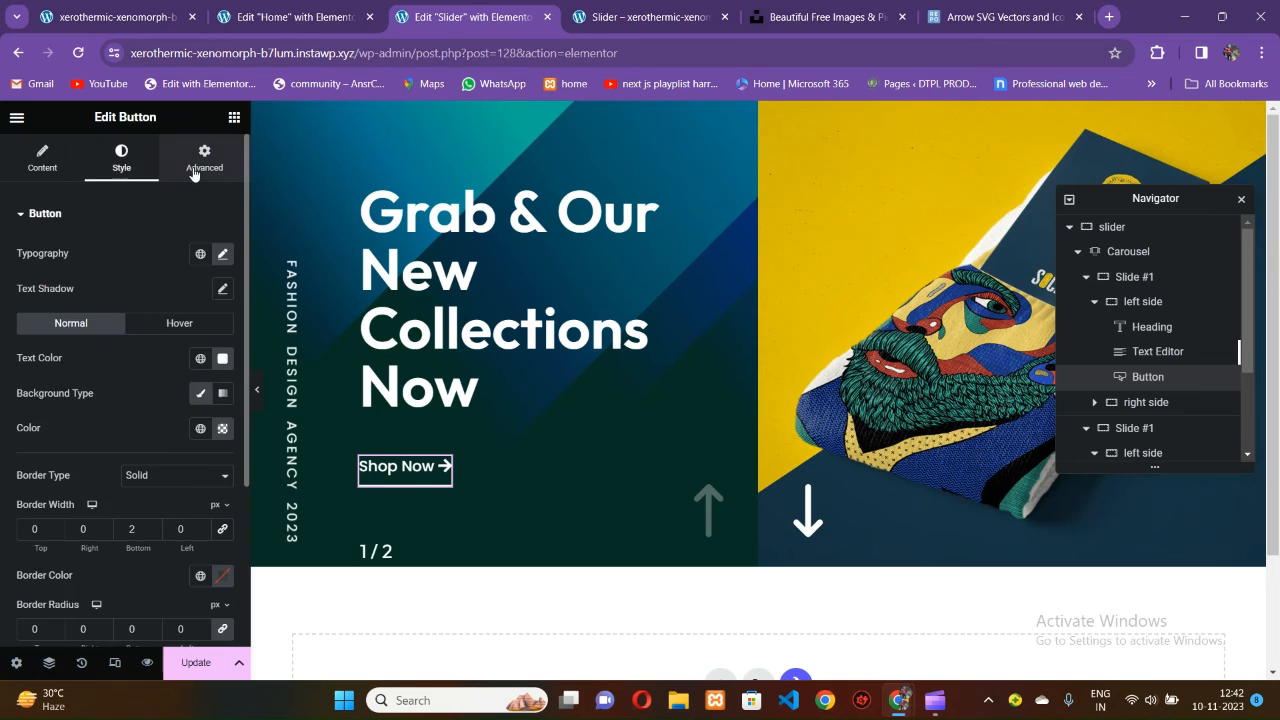
pyautogui.click(204, 158)
pyautogui.scroll(-10, 150, 321)
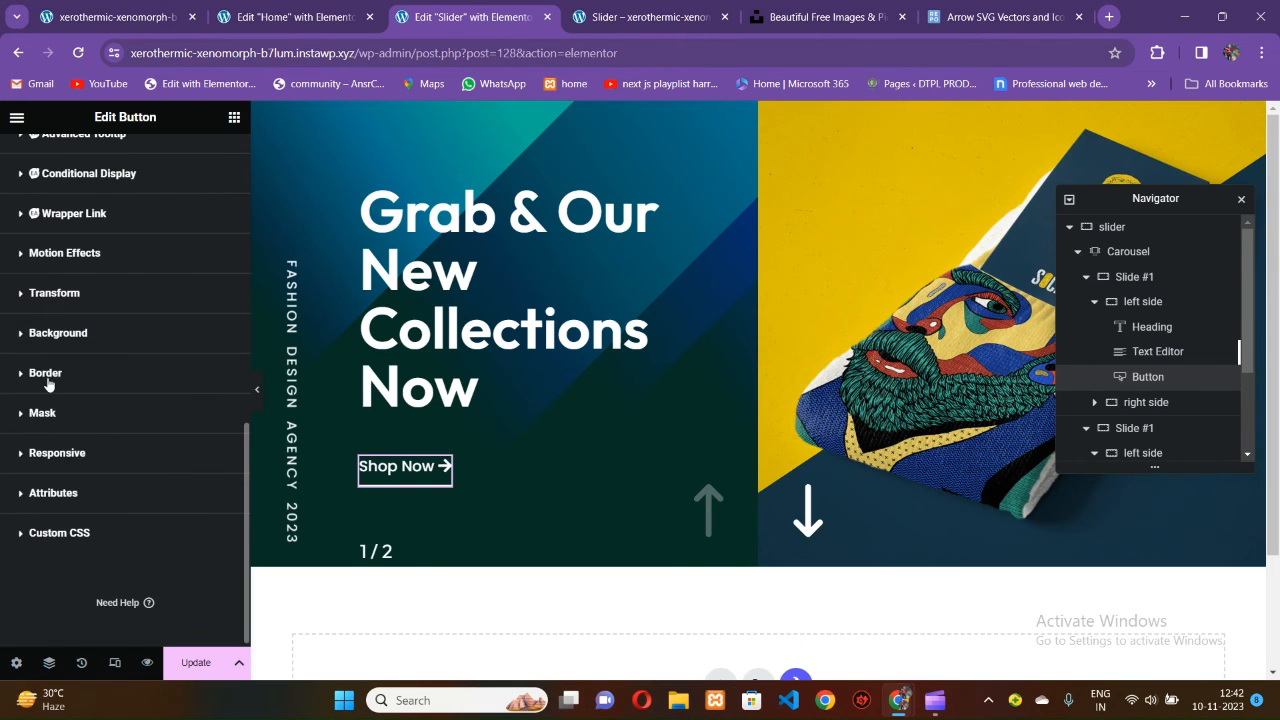
pyautogui.click(48, 256)
pyautogui.click(76, 360)
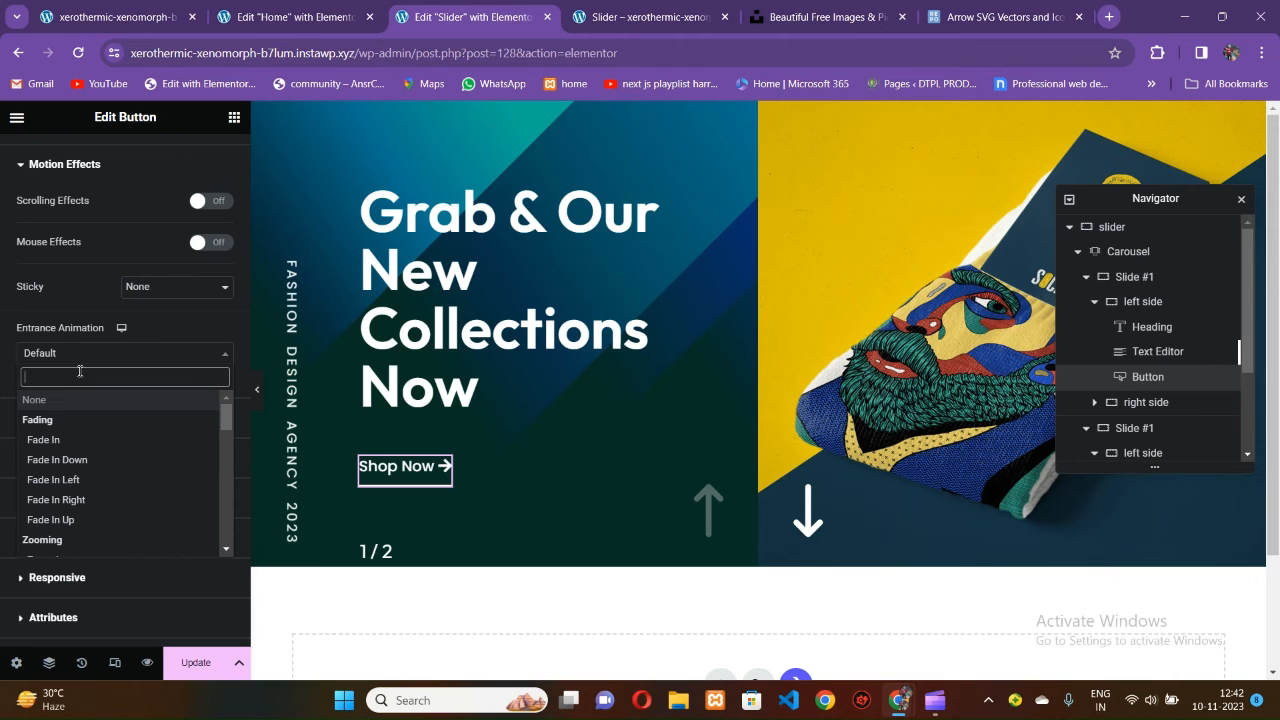
pyautogui.write('zoom')
pyautogui.press('Return')
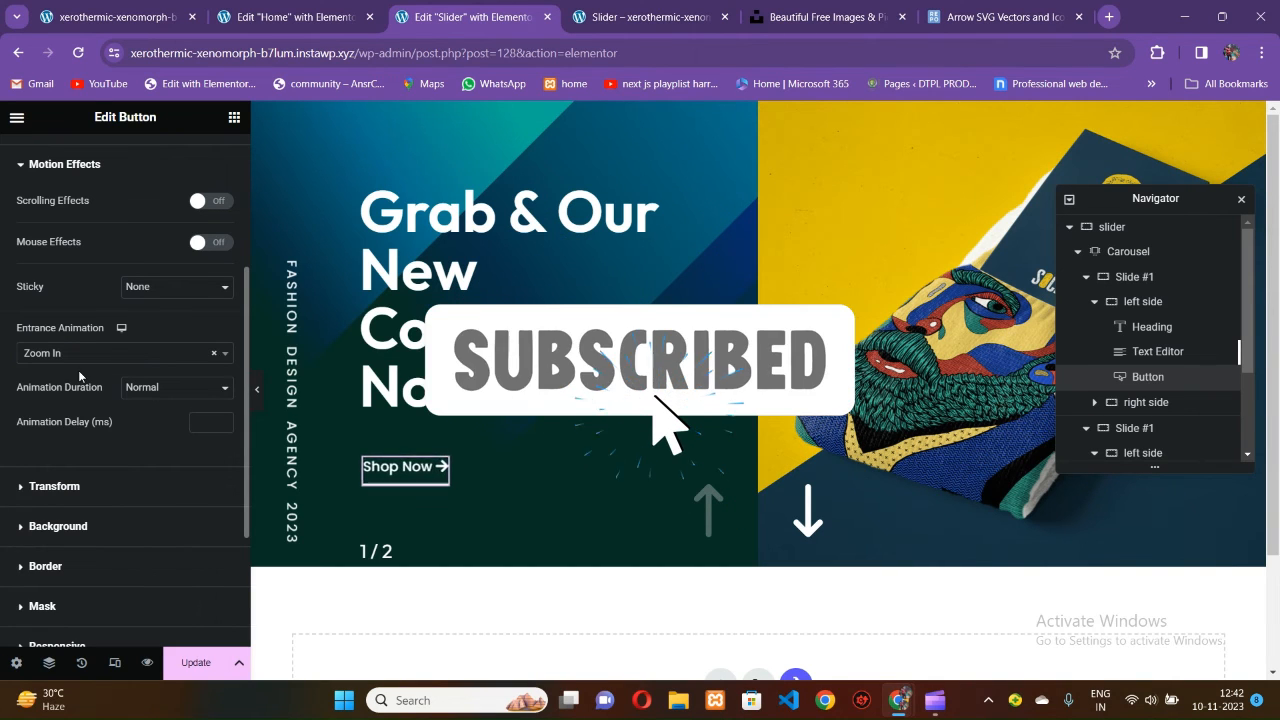
pyautogui.click(207, 420)
pyautogui.write('500')
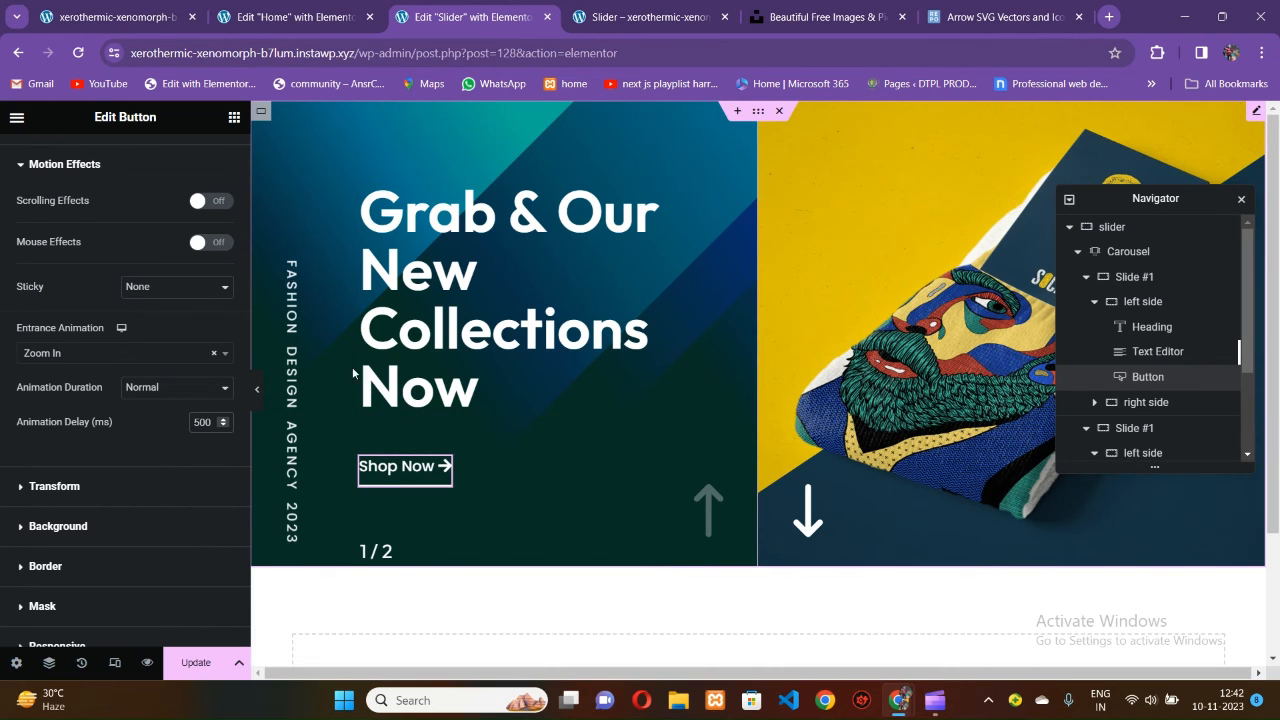
# Give the first slide's vertical "Fashion Design Agency 2023" text the Rotate In entrance animation with a 700 ms delay.
pyautogui.click(420, 398)
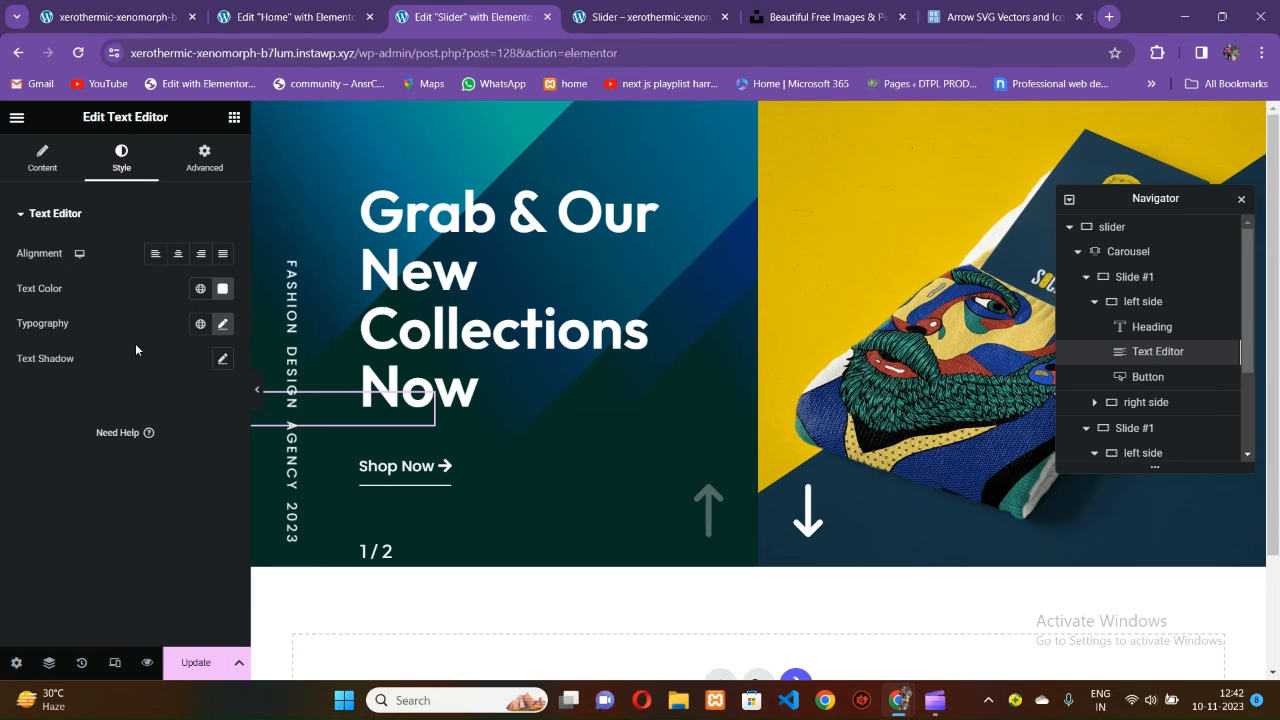
pyautogui.click(190, 170)
pyautogui.scroll(-5, 112, 400)
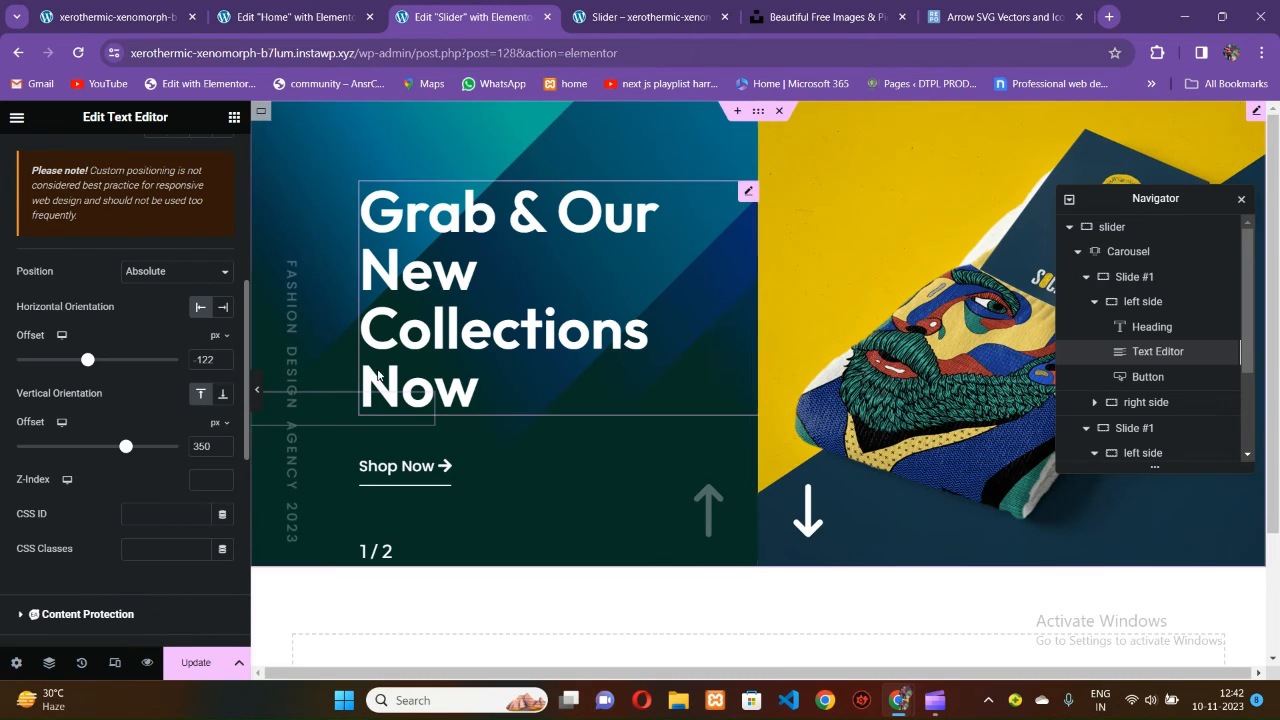
pyautogui.scroll(-4, 131, 427)
pyautogui.scroll(3, 135, 350)
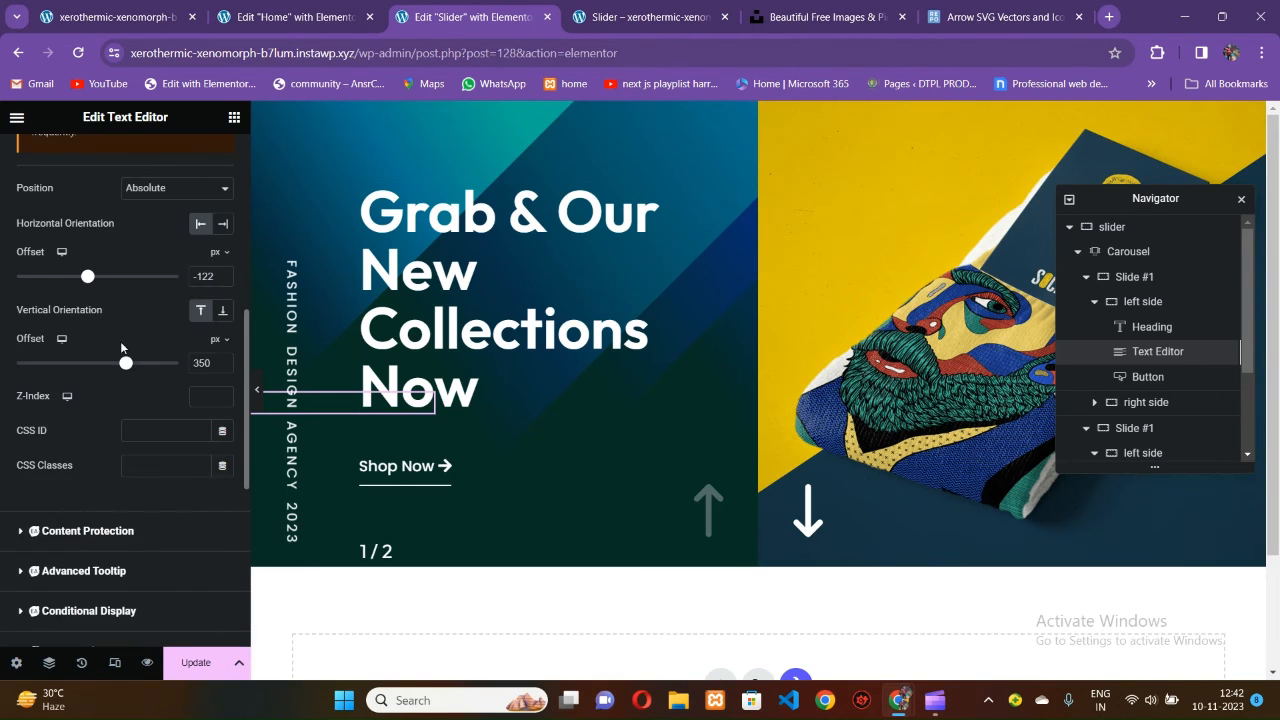
pyautogui.scroll(-4, 120, 341)
pyautogui.scroll(2, 117, 358)
pyautogui.click(63, 411)
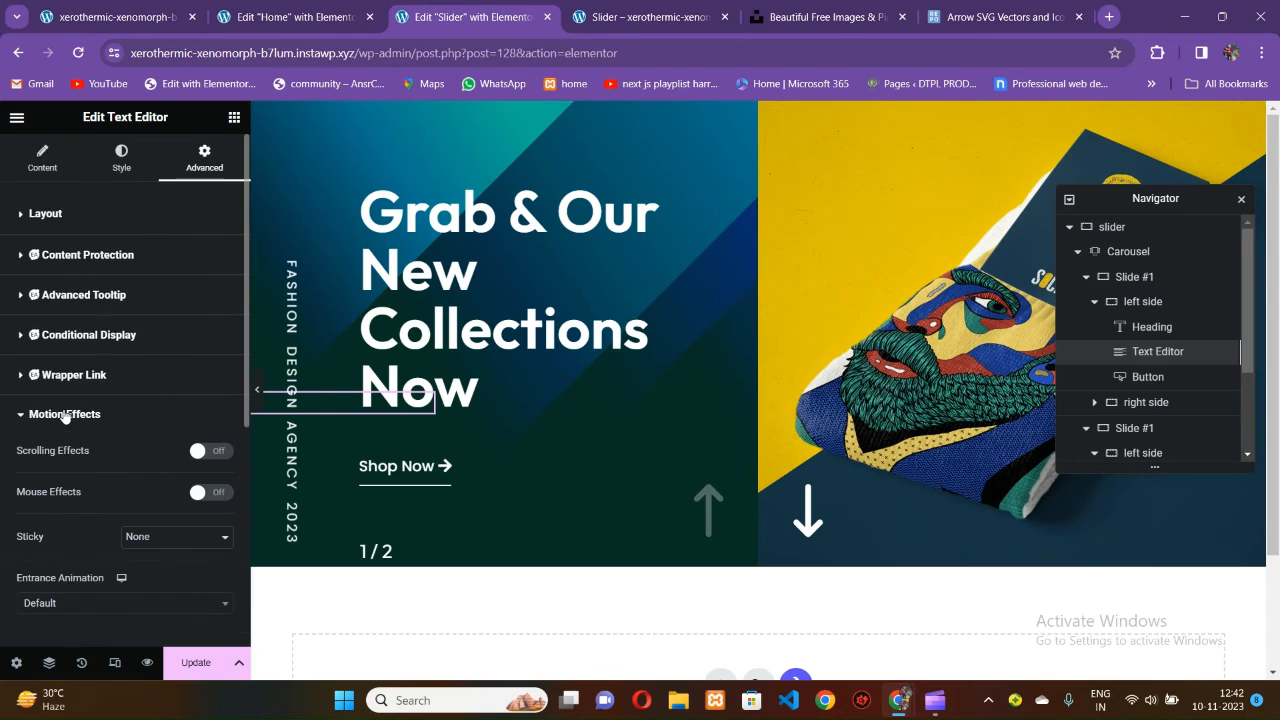
pyautogui.click(88, 434)
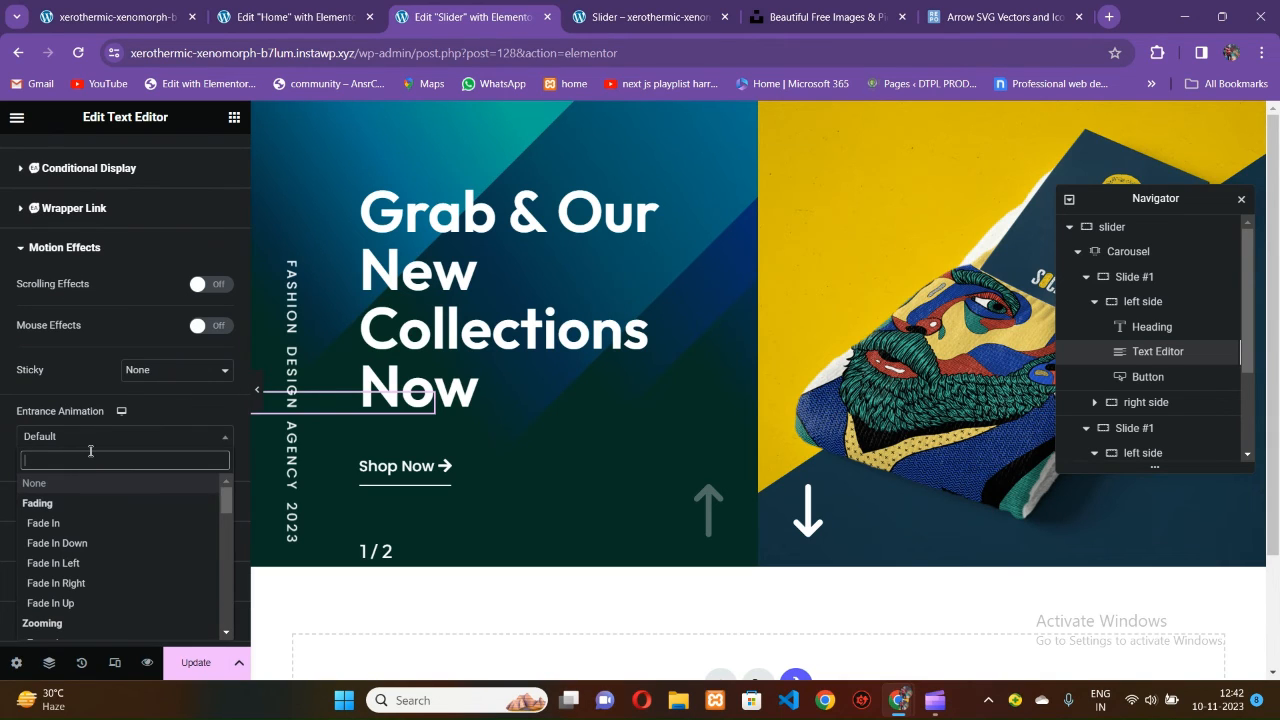
pyautogui.write('rotate')
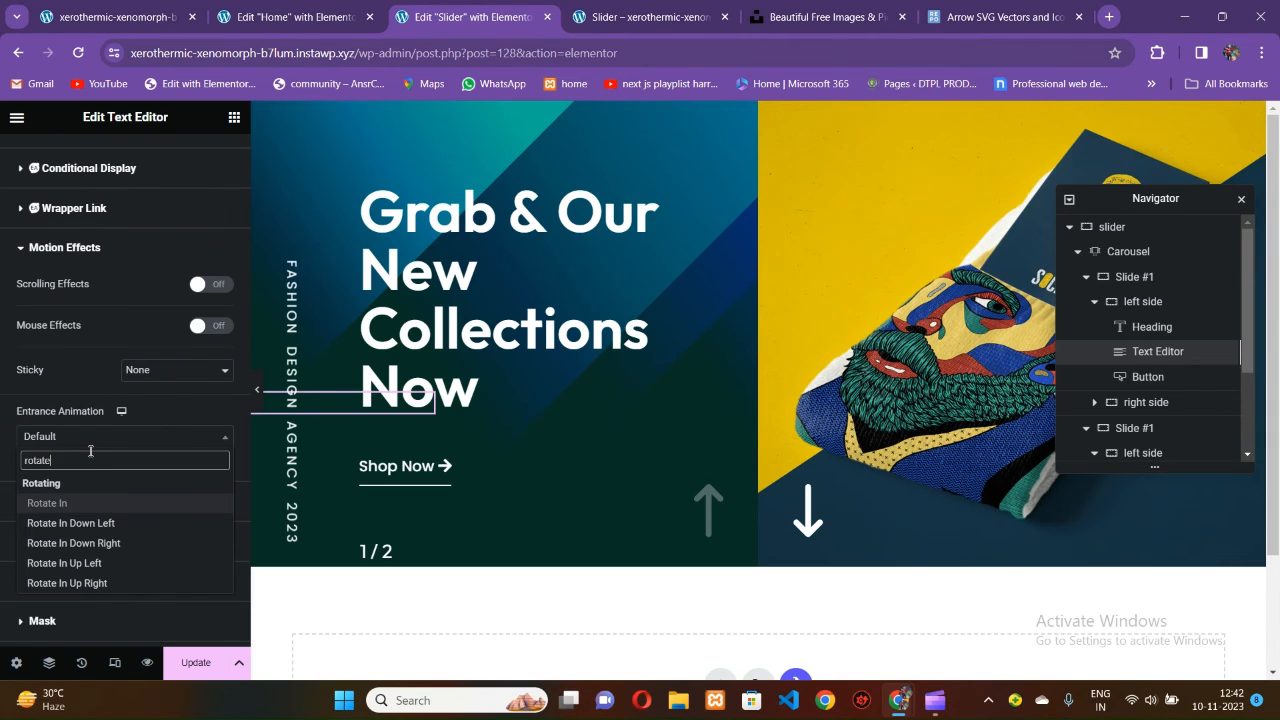
pyautogui.press('Return')
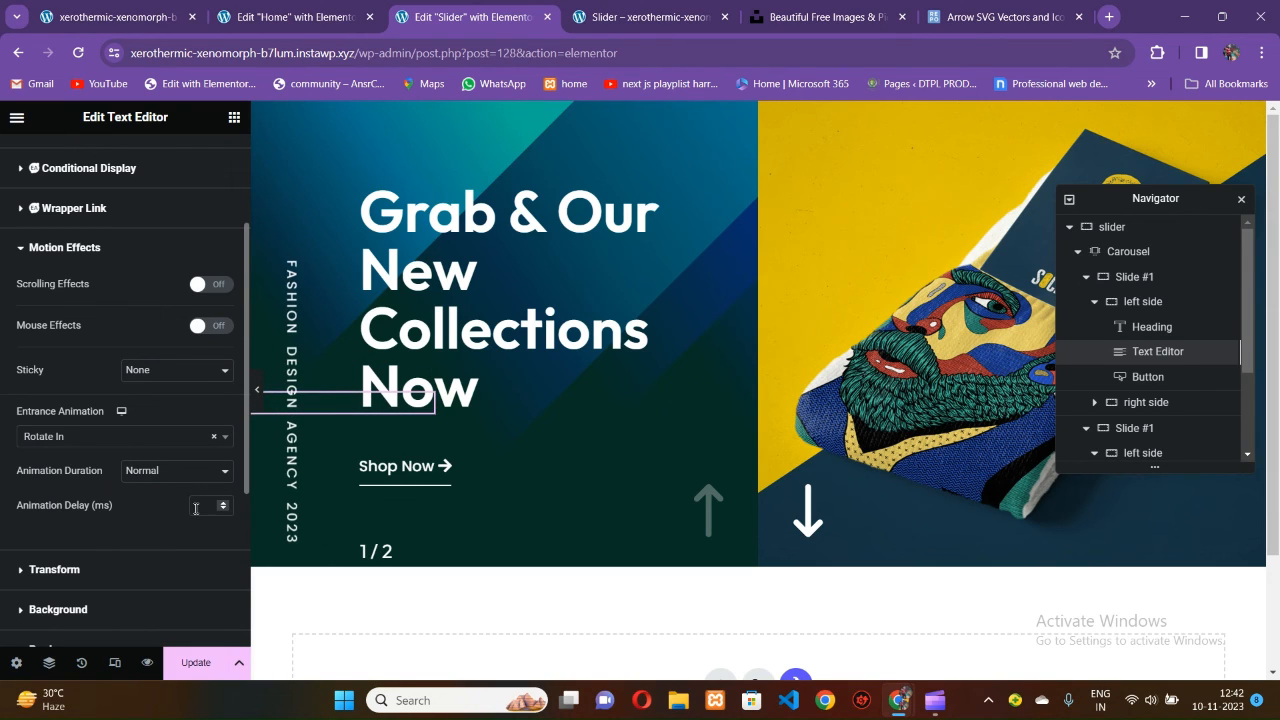
pyautogui.click(196, 507)
pyautogui.write('100')
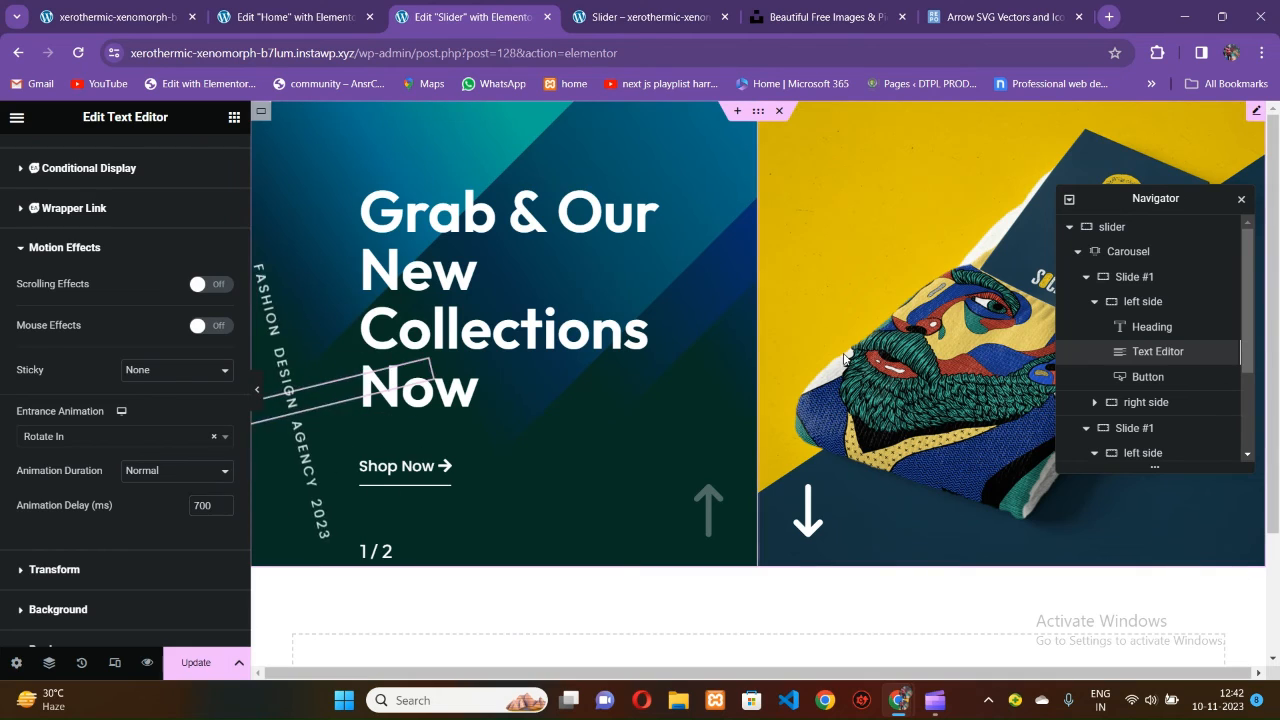
# Apply the Slide In Down entrance animation to the image in the first slide's right side container.
pyautogui.click(786, 366)
pyautogui.click(204, 158)
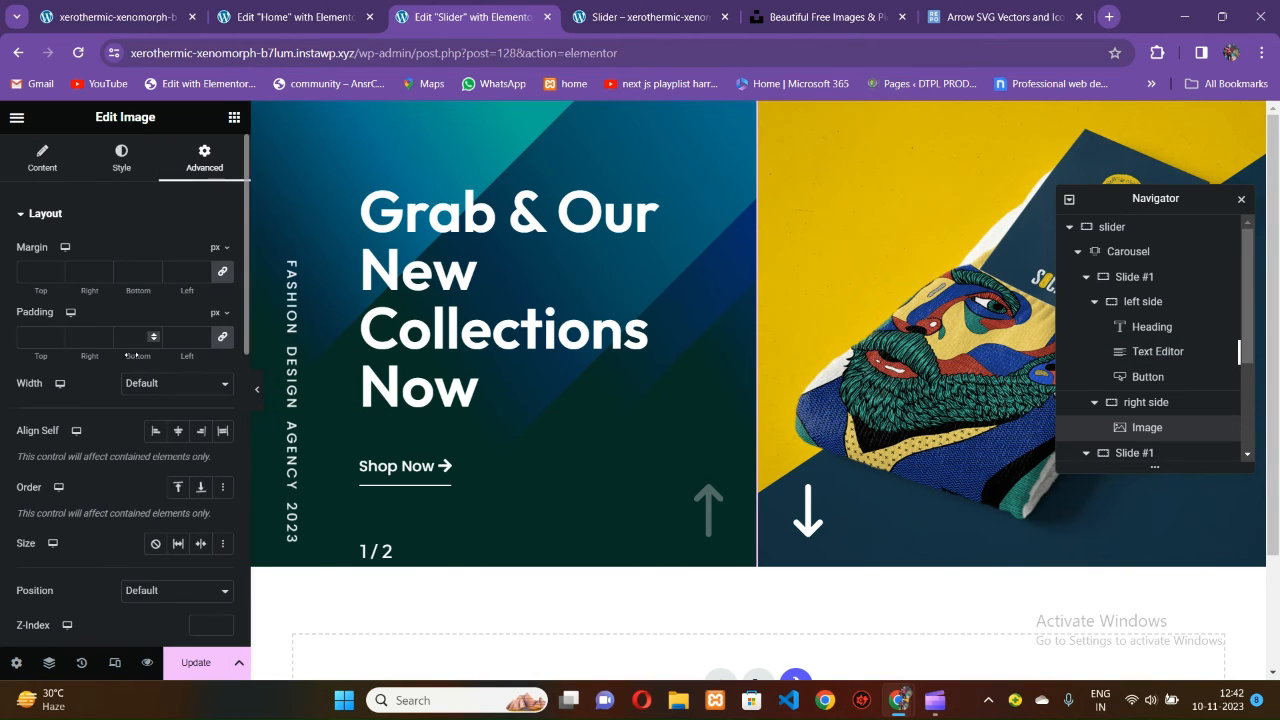
pyautogui.scroll(-2, 130, 370)
pyautogui.scroll(-5, 132, 385)
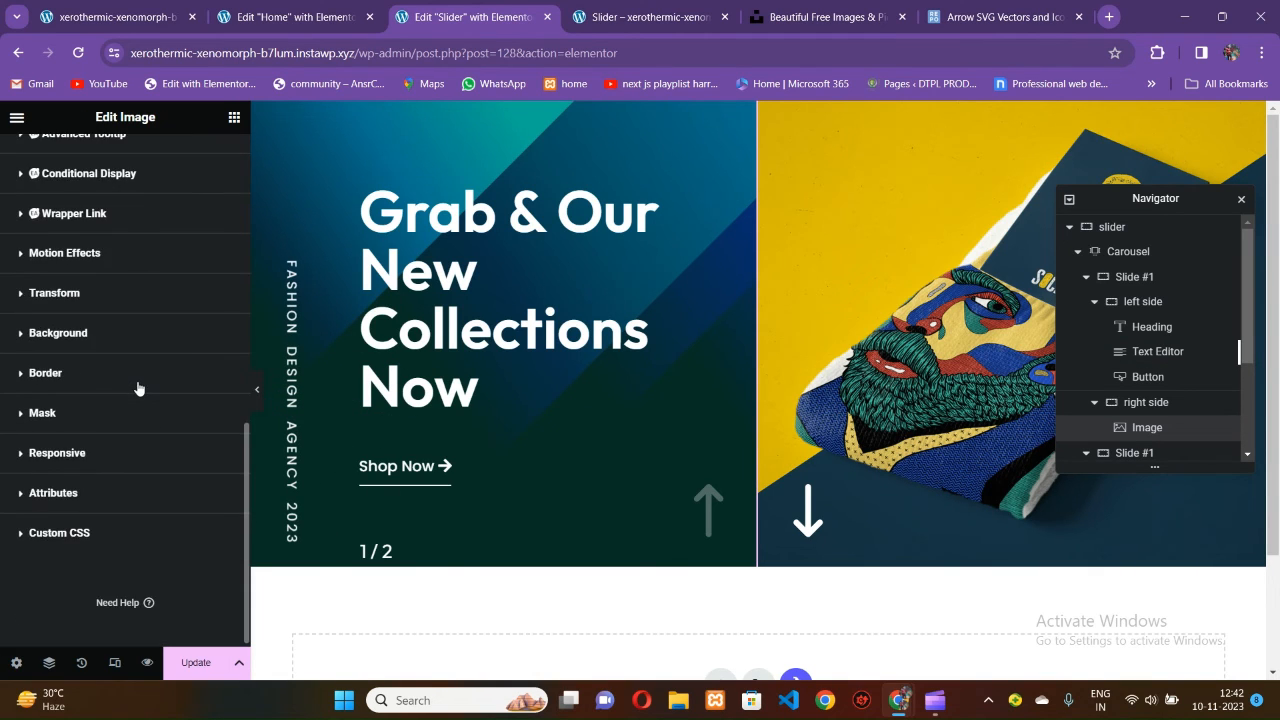
pyautogui.scroll(3, 132, 385)
pyautogui.scroll(4, 168, 307)
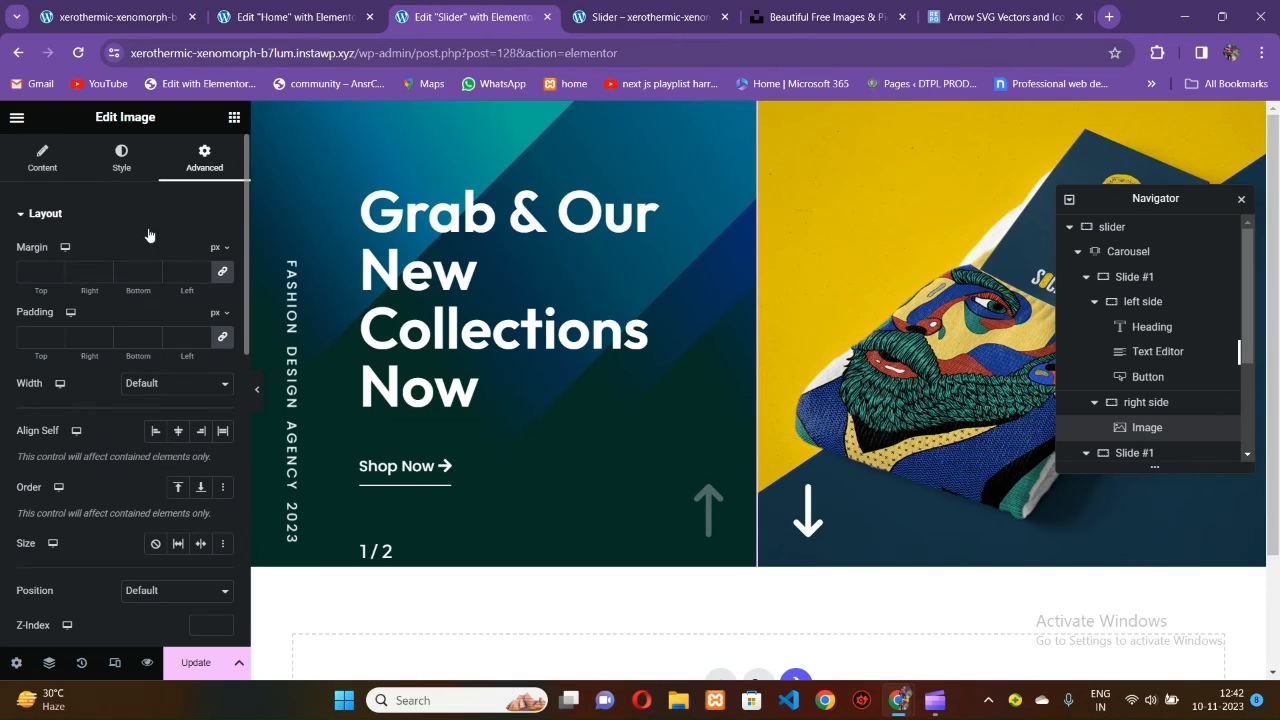
pyautogui.scroll(-8, 143, 355)
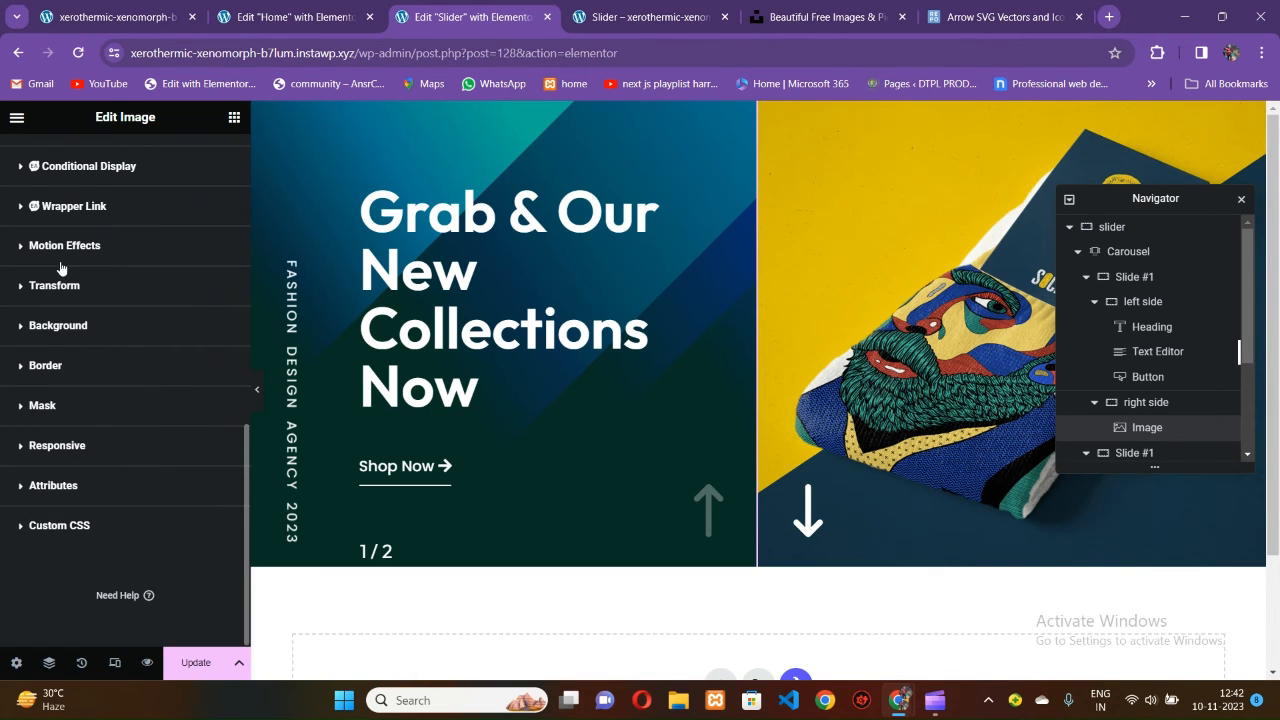
pyautogui.click(60, 262)
pyautogui.click(77, 222)
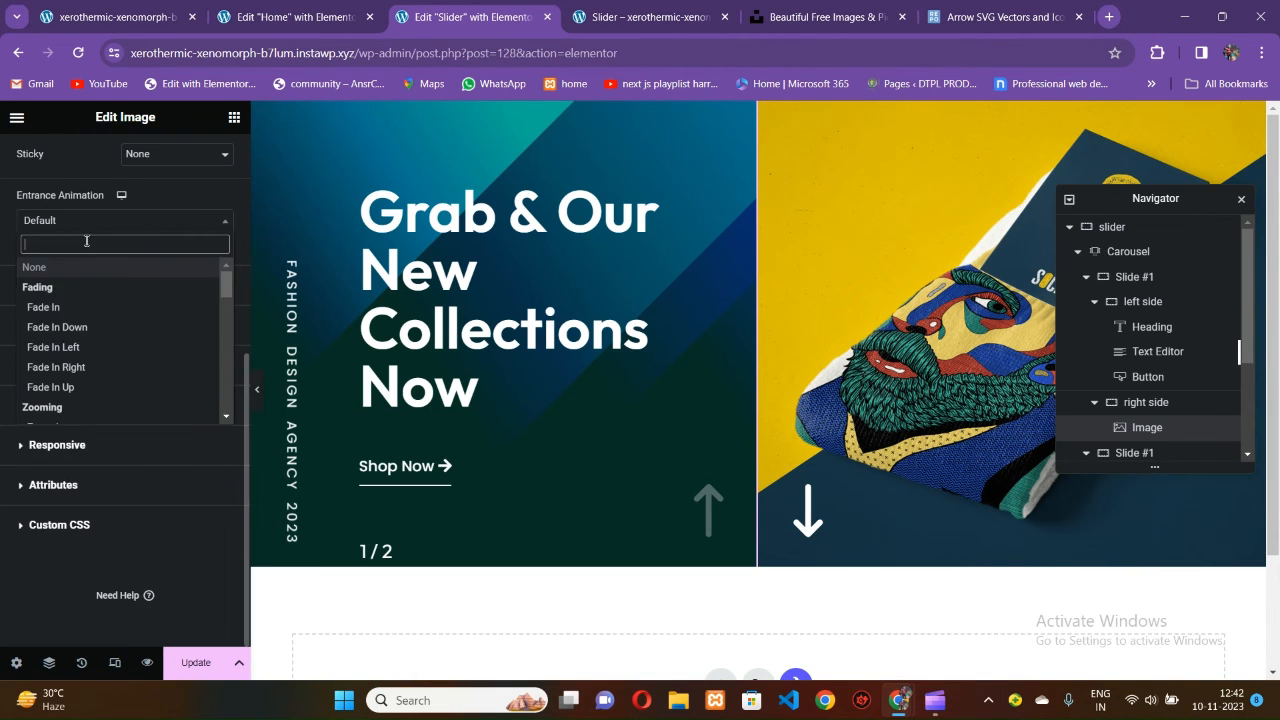
pyautogui.write('slide')
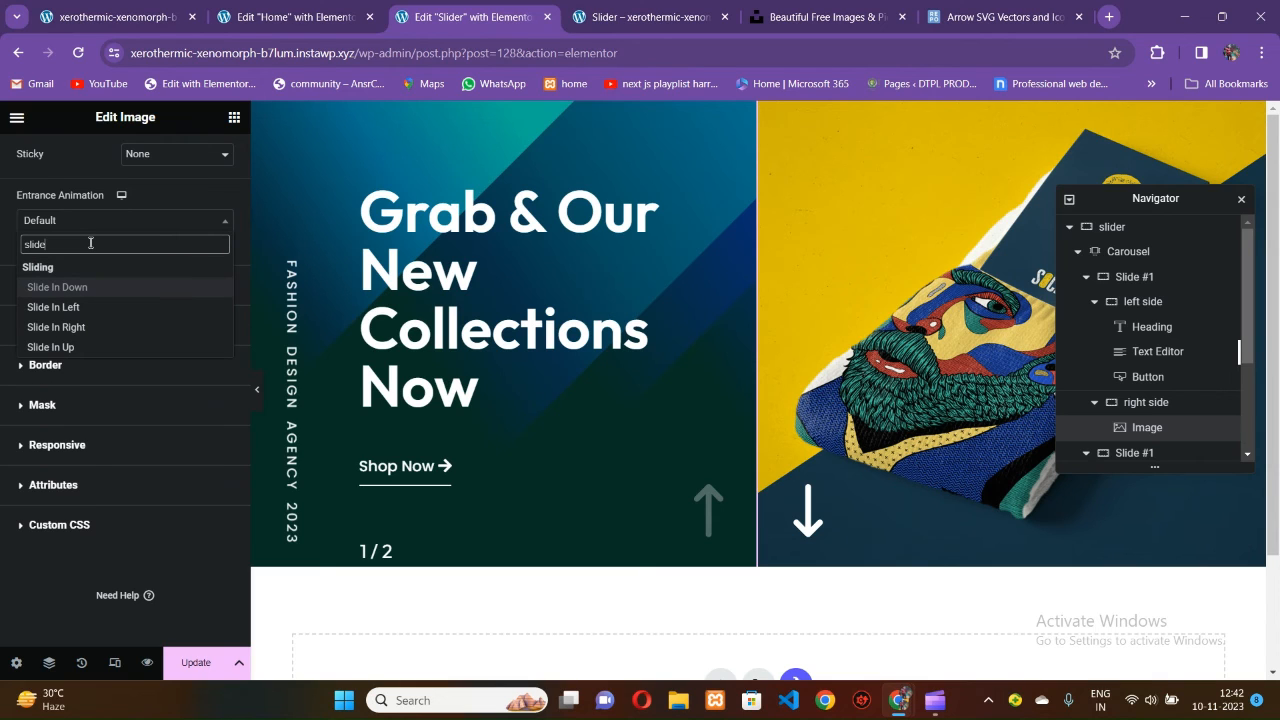
pyautogui.press('Return')
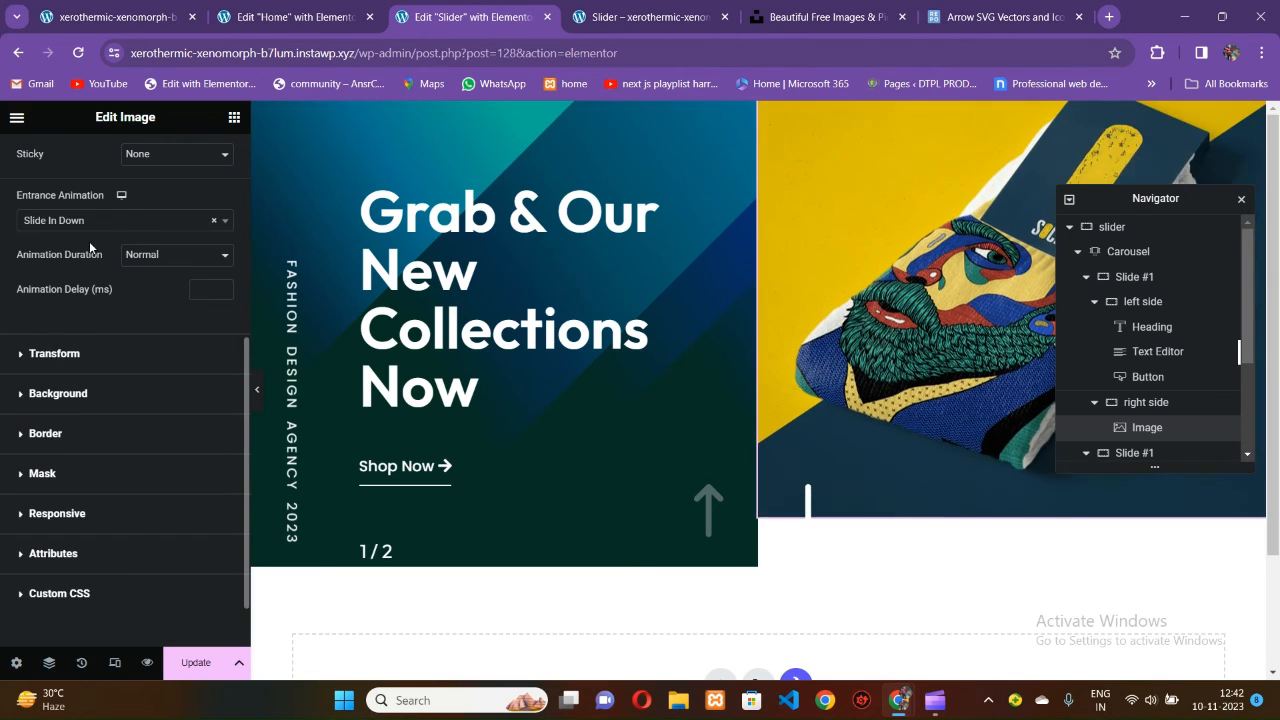
# Update the slider page, then reload its published version several times and switch slides to check the entrance animations.
pyautogui.click(195, 662)
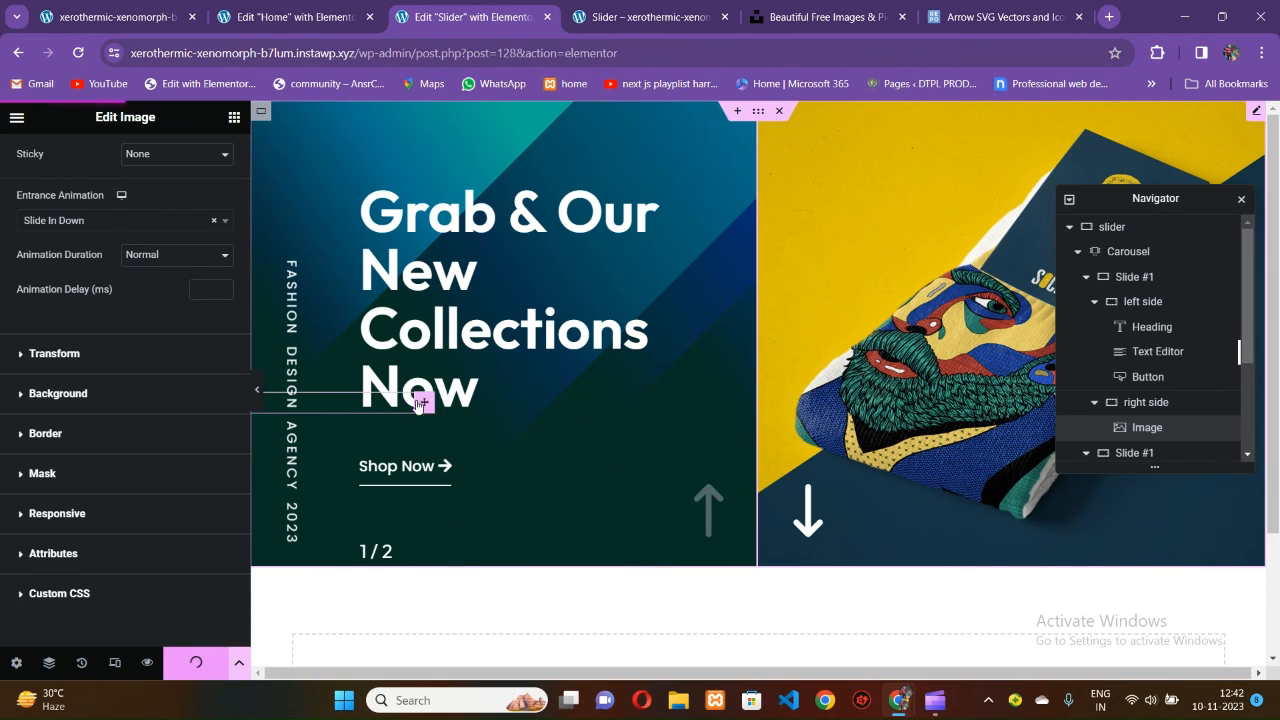
pyautogui.click(680, 24)
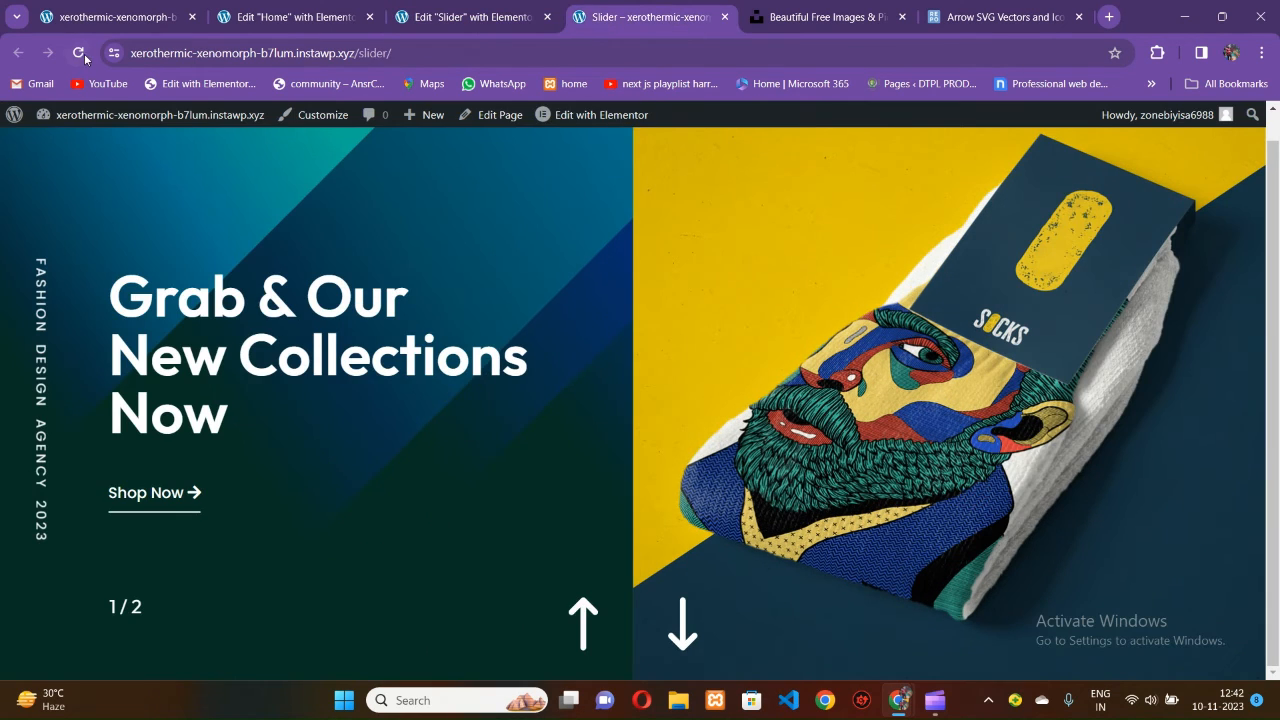
pyautogui.click(80, 54)
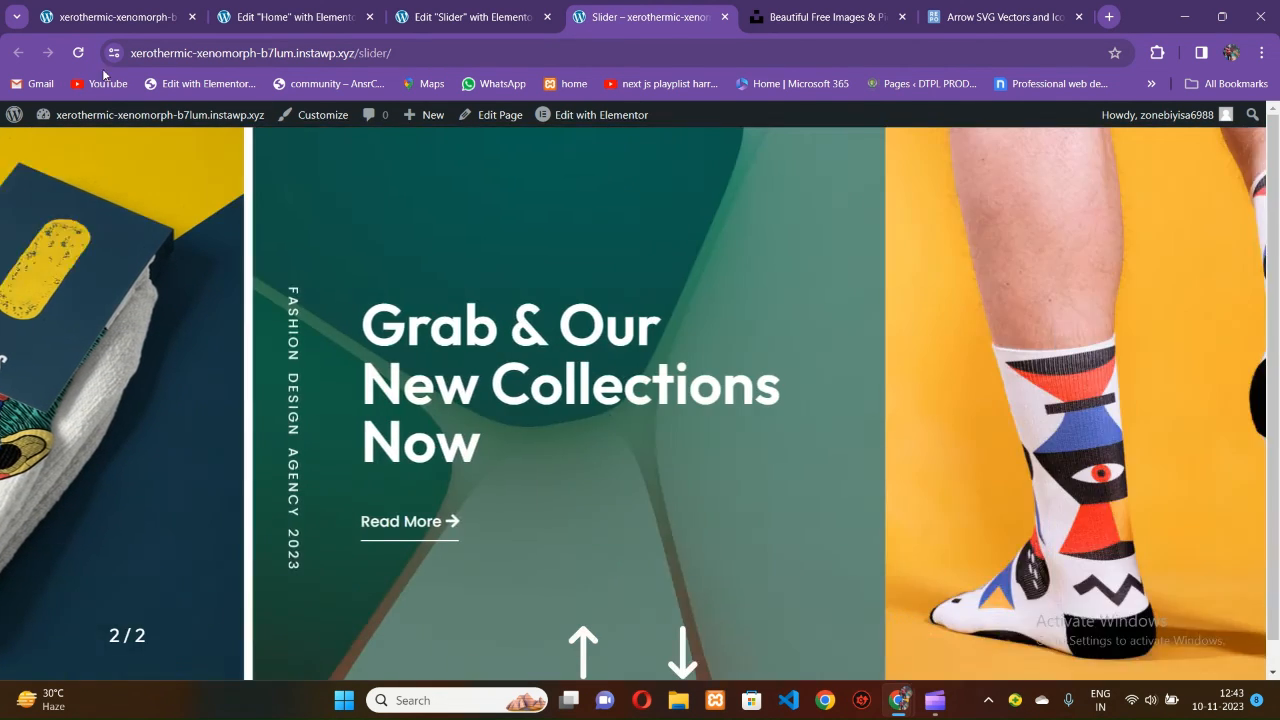
pyautogui.click(79, 54)
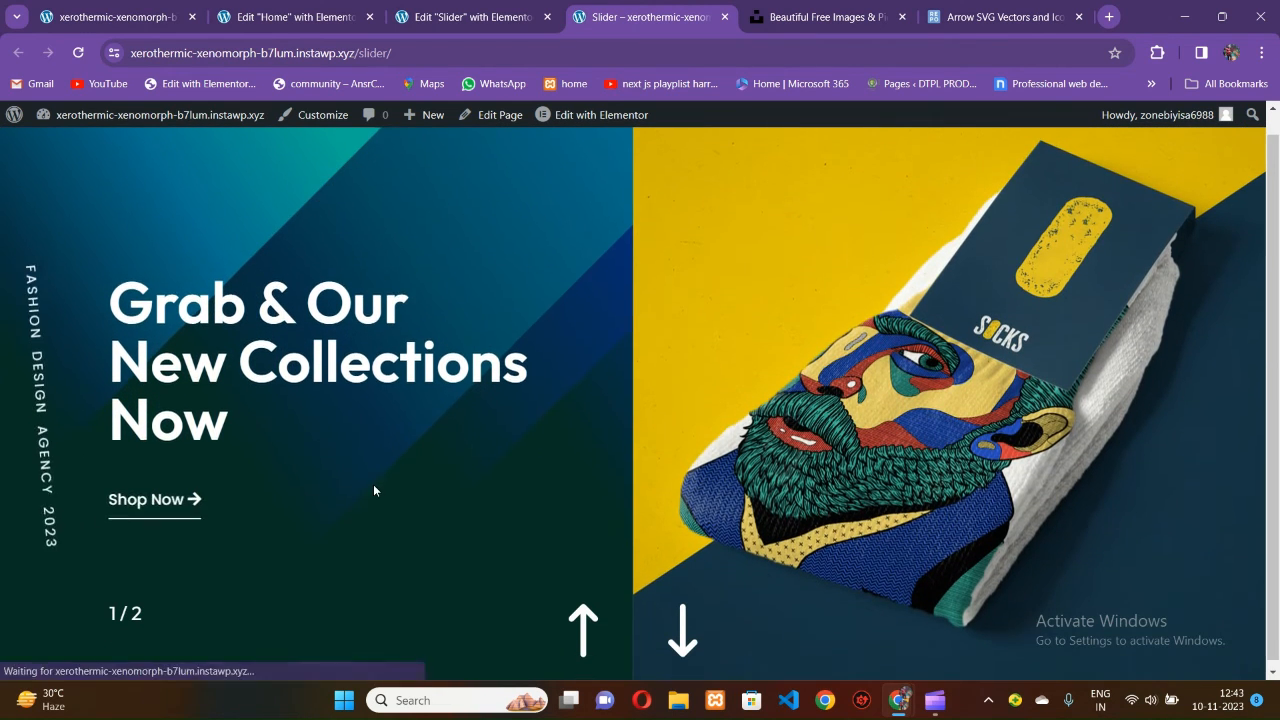
pyautogui.click(596, 604)
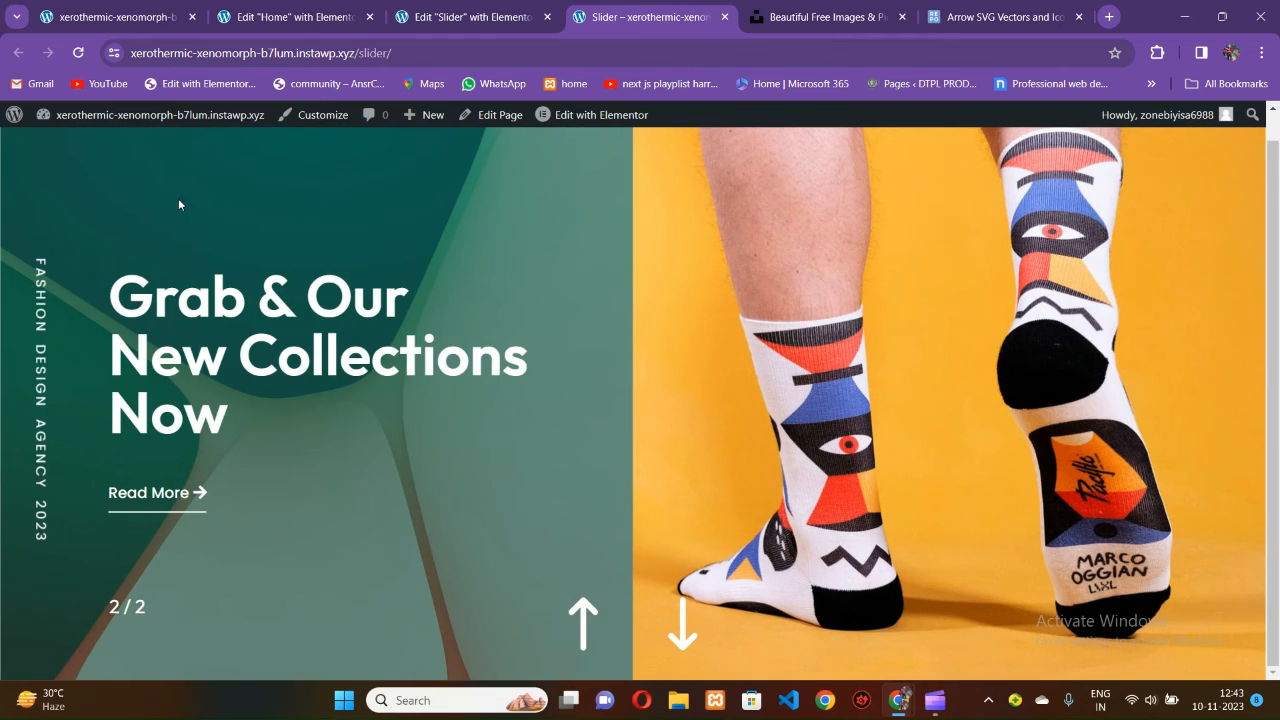
pyautogui.click(79, 54)
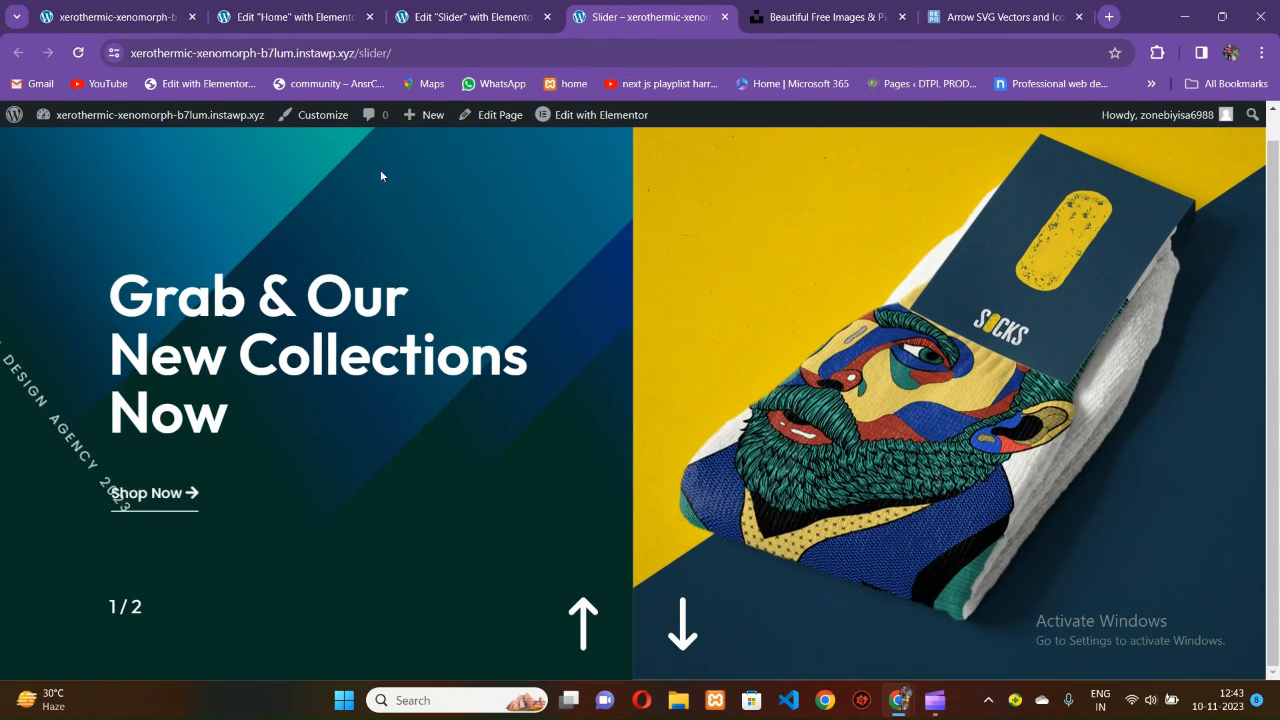
# Return to the slider page editor and give the first slide's outer container a Classic background type.
pyautogui.click(493, 20)
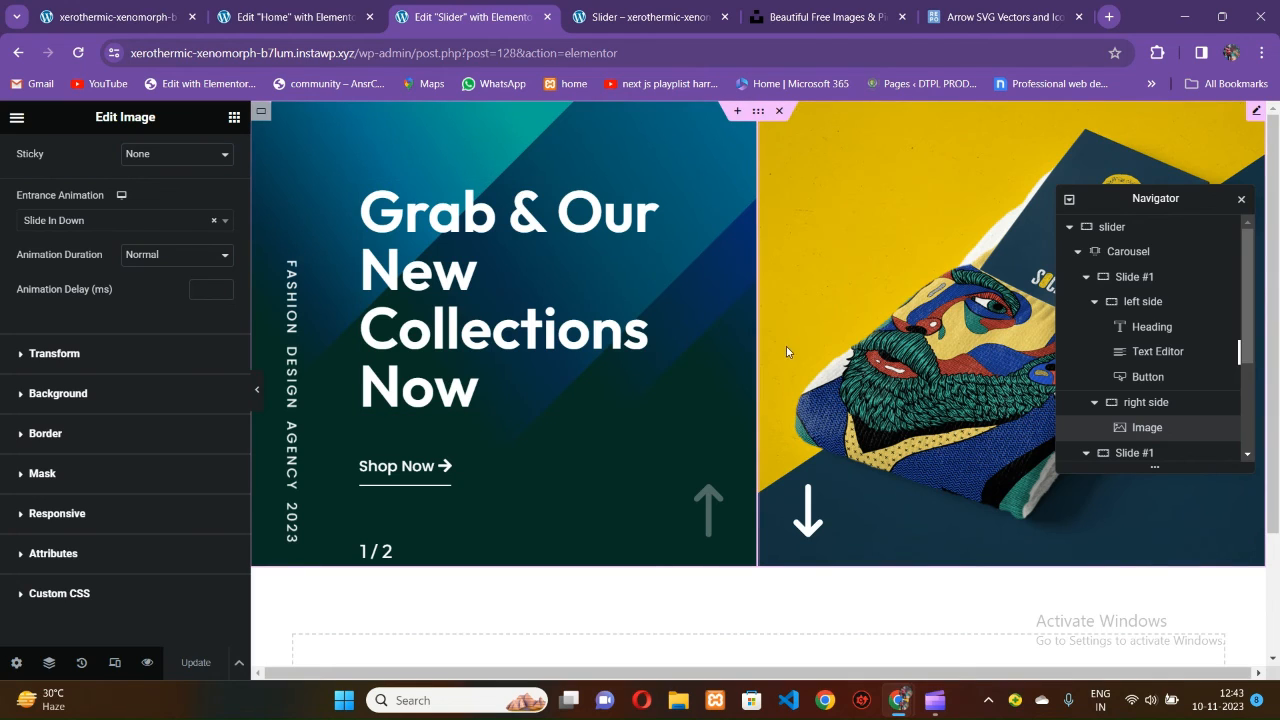
pyautogui.click(1087, 278)
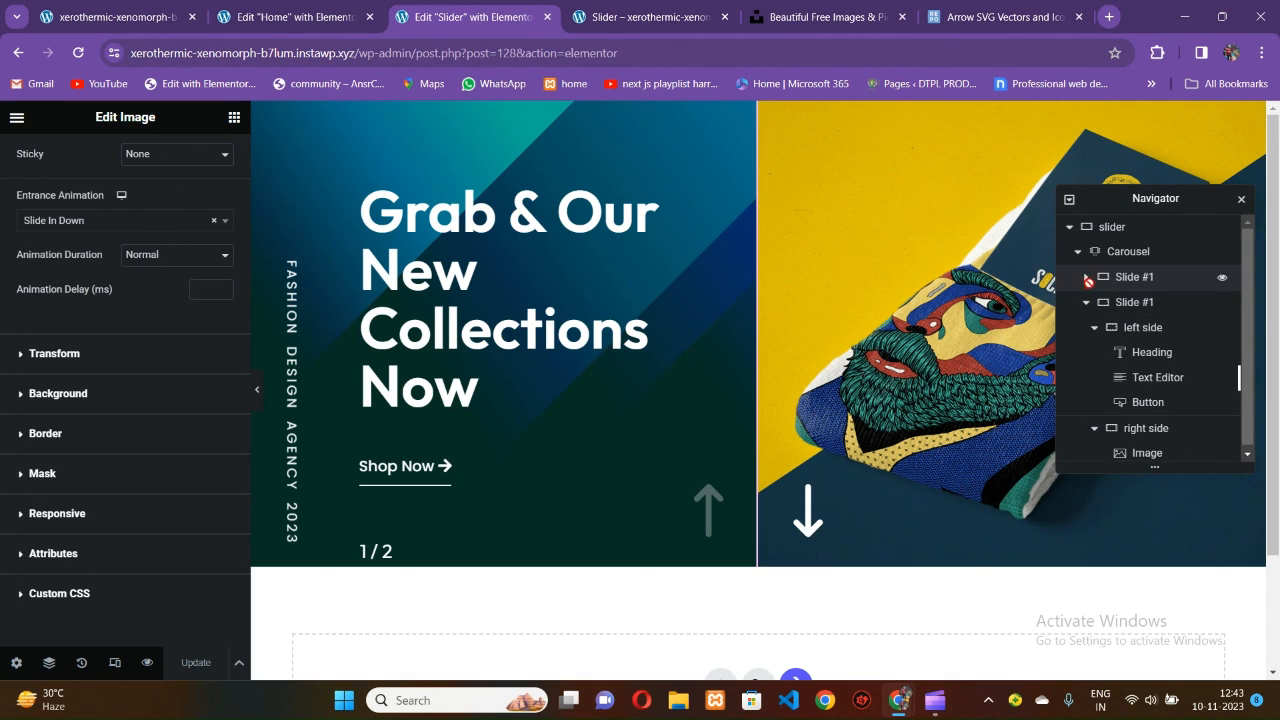
pyautogui.click(1087, 302)
pyautogui.click(1133, 277)
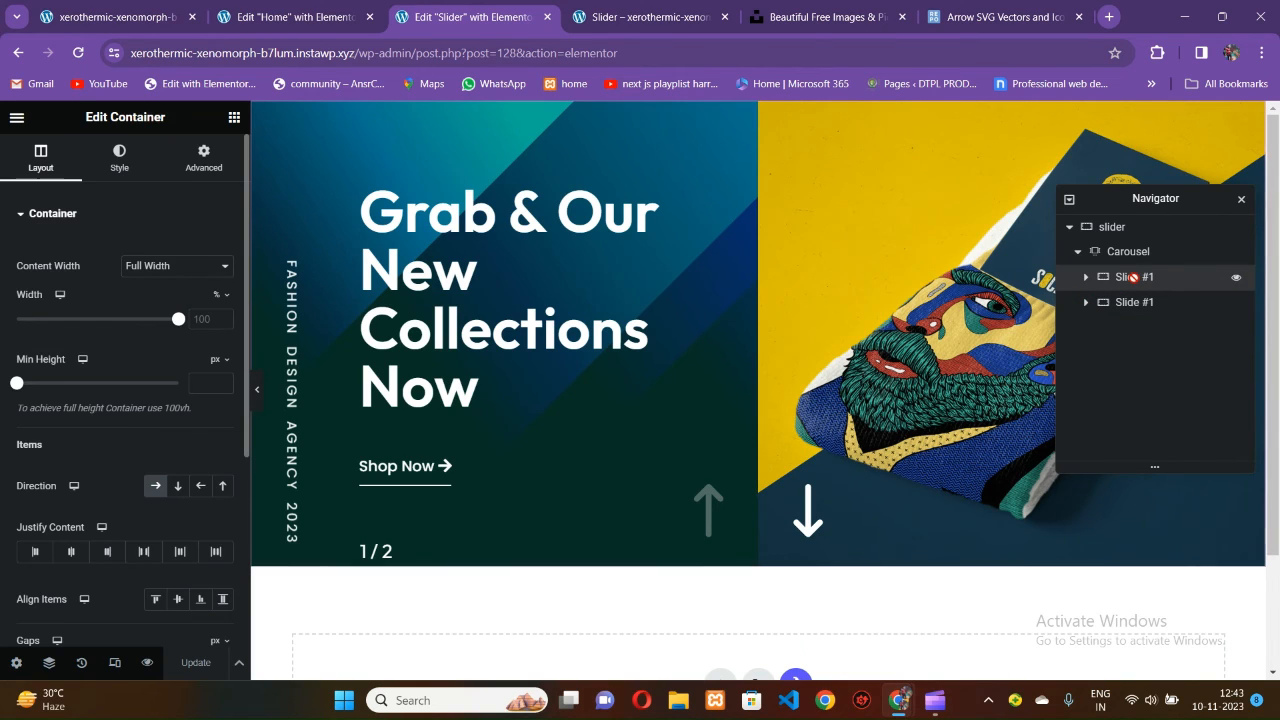
pyautogui.click(124, 162)
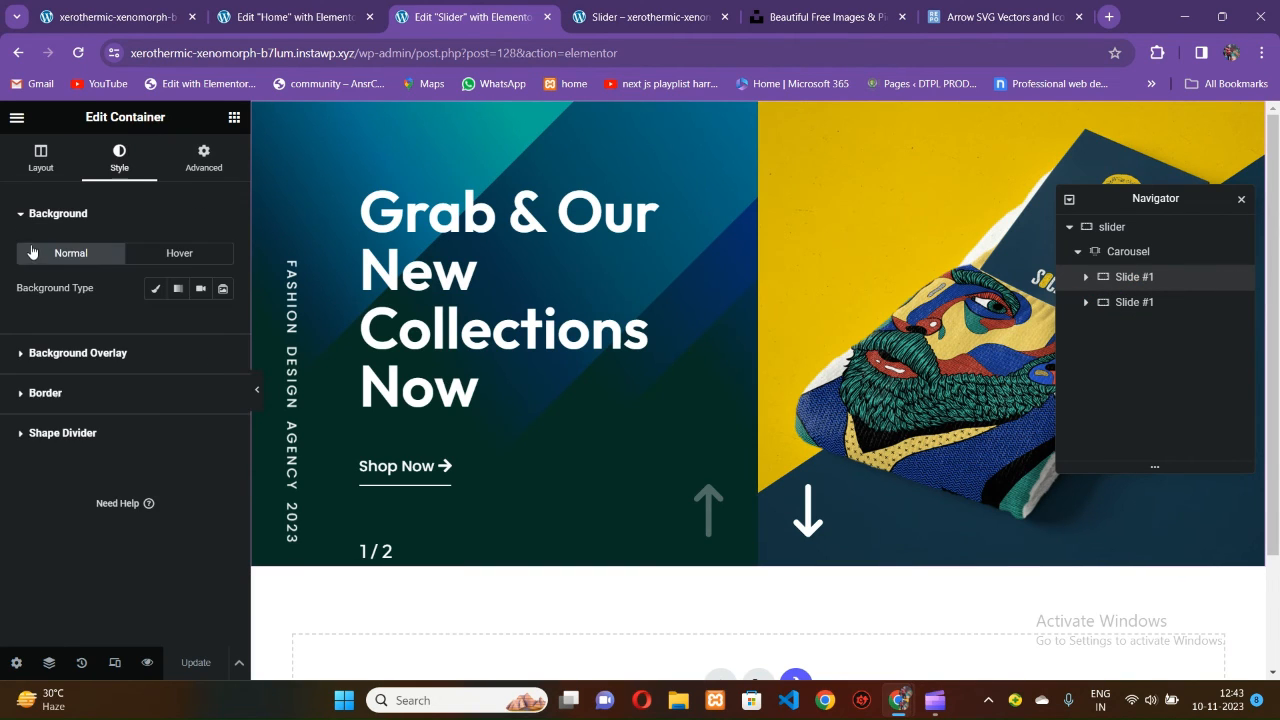
pyautogui.click(155, 289)
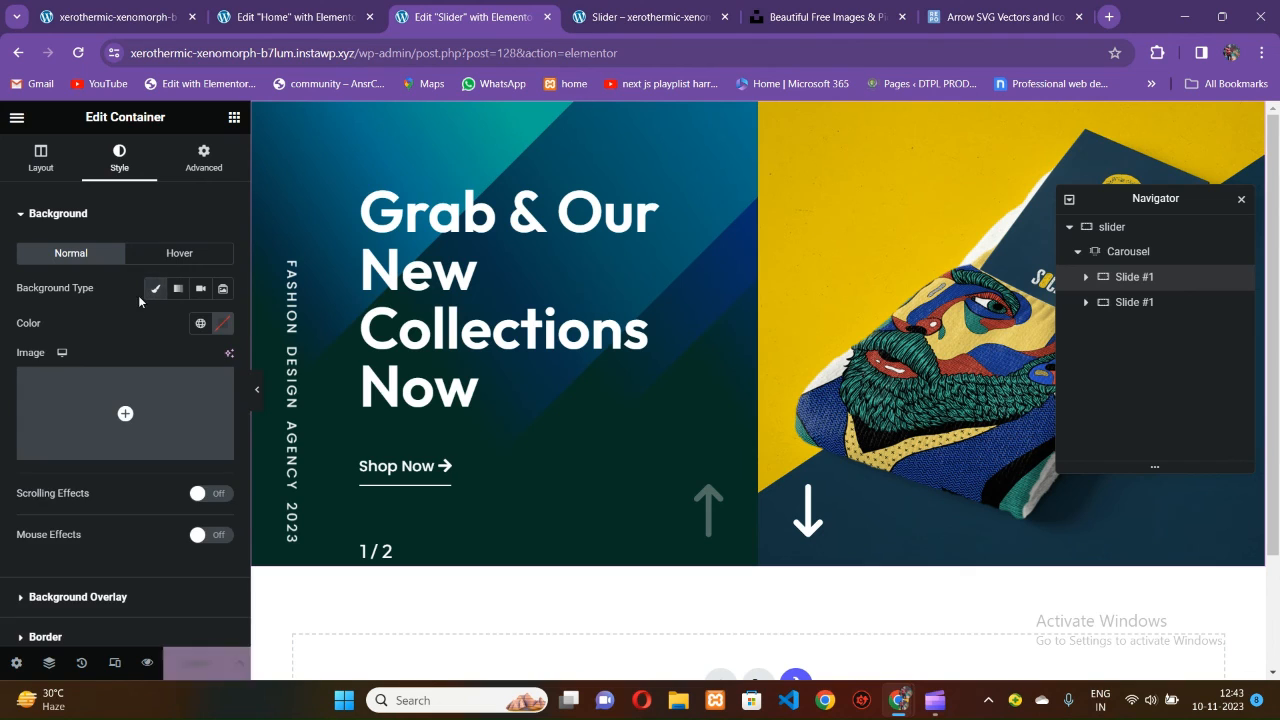
pyautogui.click(200, 326)
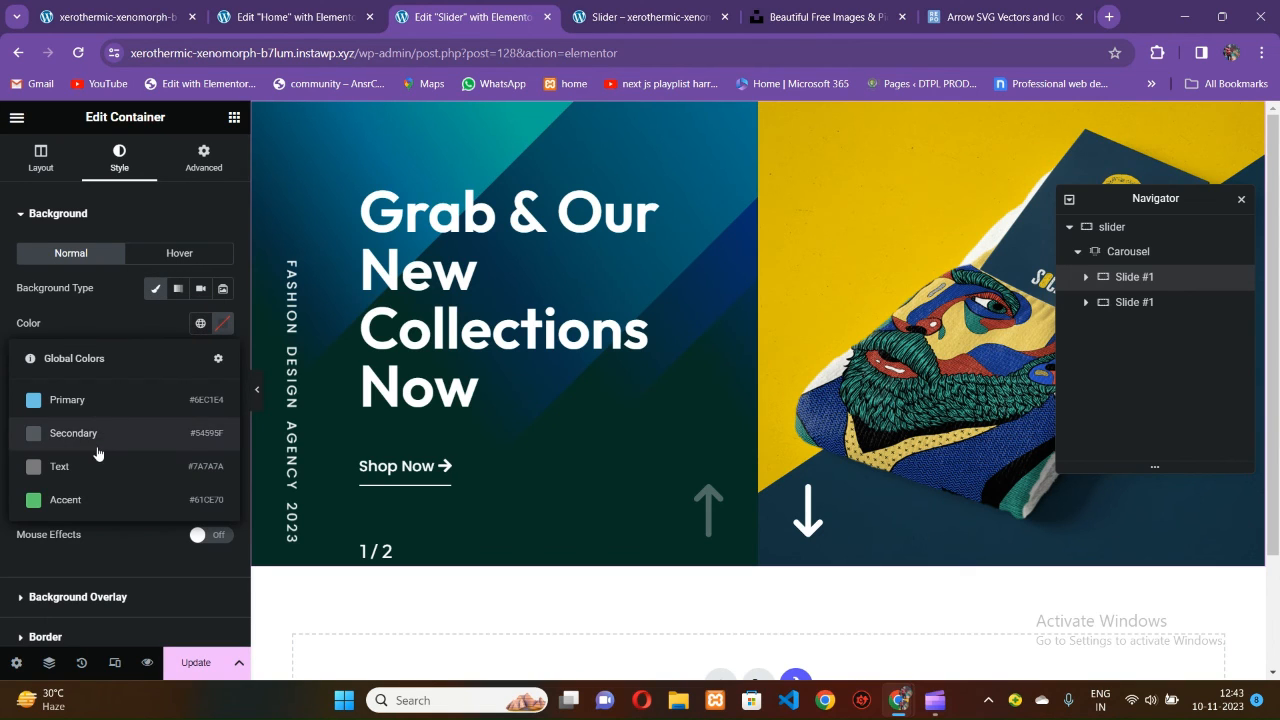
# Copy the background color code #0E5C48 from the first slide's left side container.
pyautogui.click(1086, 277)
pyautogui.click(1143, 301)
pyautogui.click(119, 158)
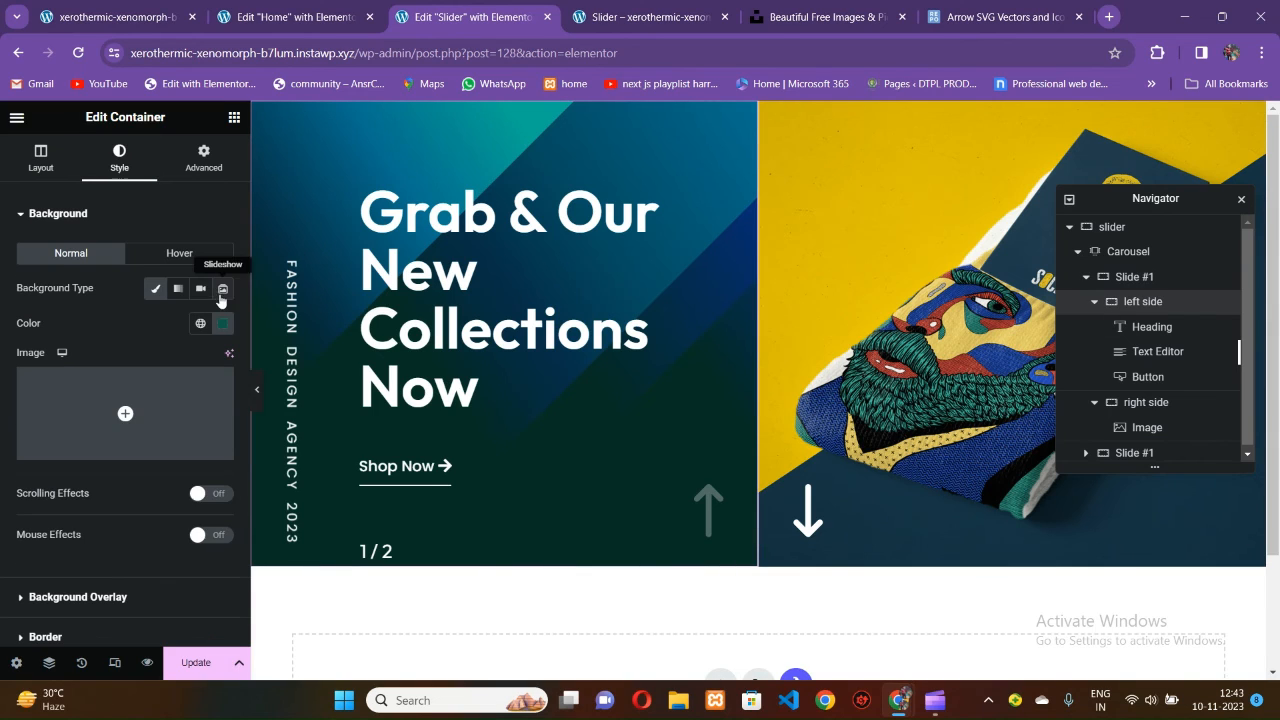
pyautogui.click(222, 323)
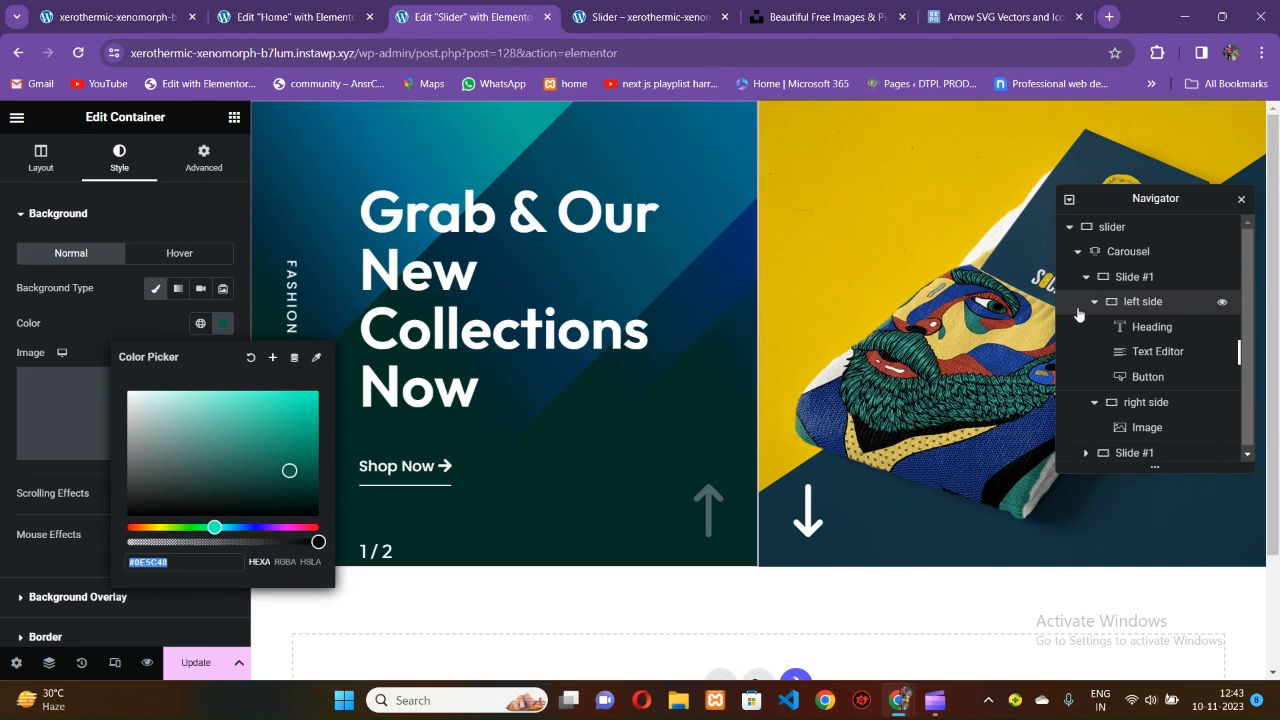
# Set the first slide container's background color to #0E5C48 and update the page to check its published version.
pyautogui.click(1134, 276)
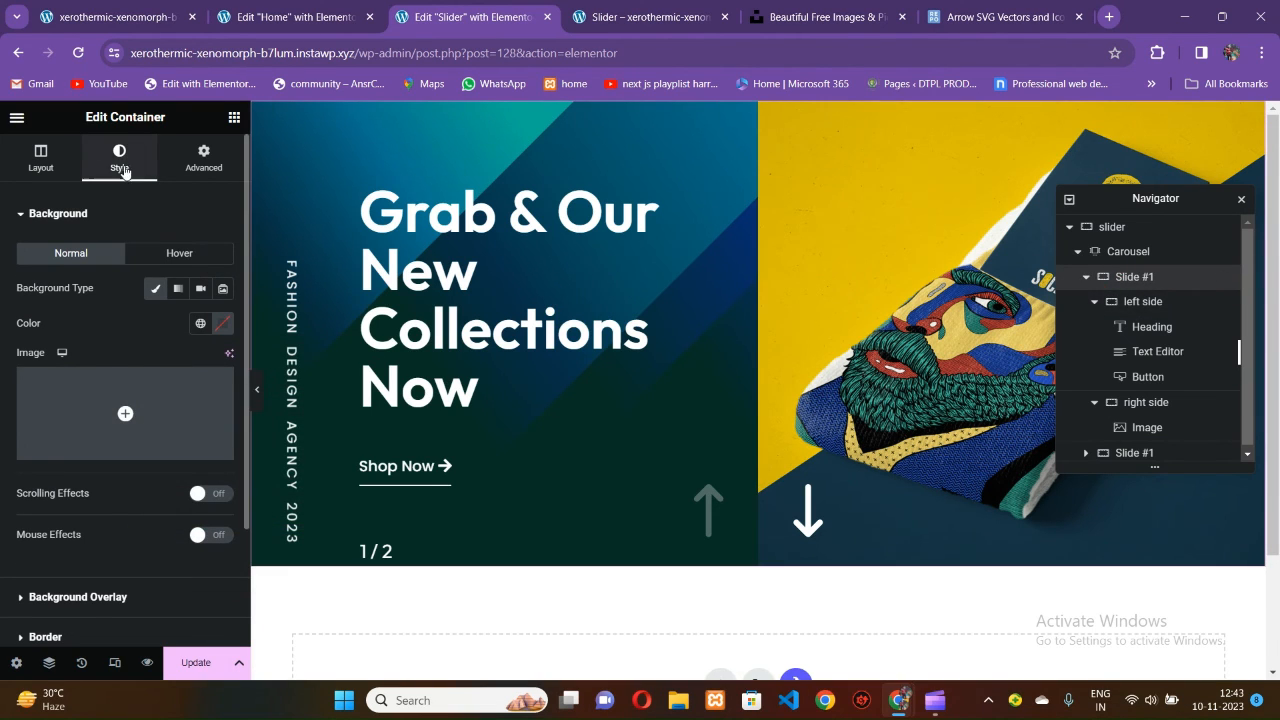
pyautogui.click(1130, 277)
pyautogui.click(1130, 277)
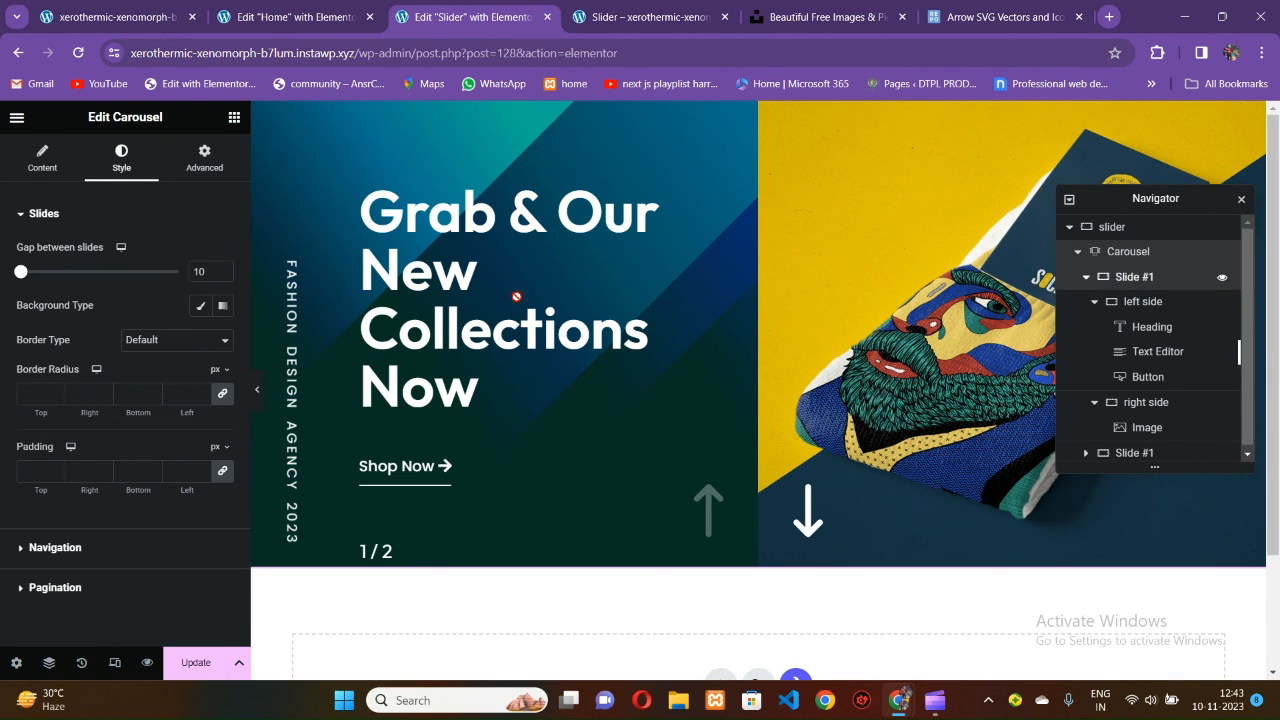
pyautogui.click(222, 323)
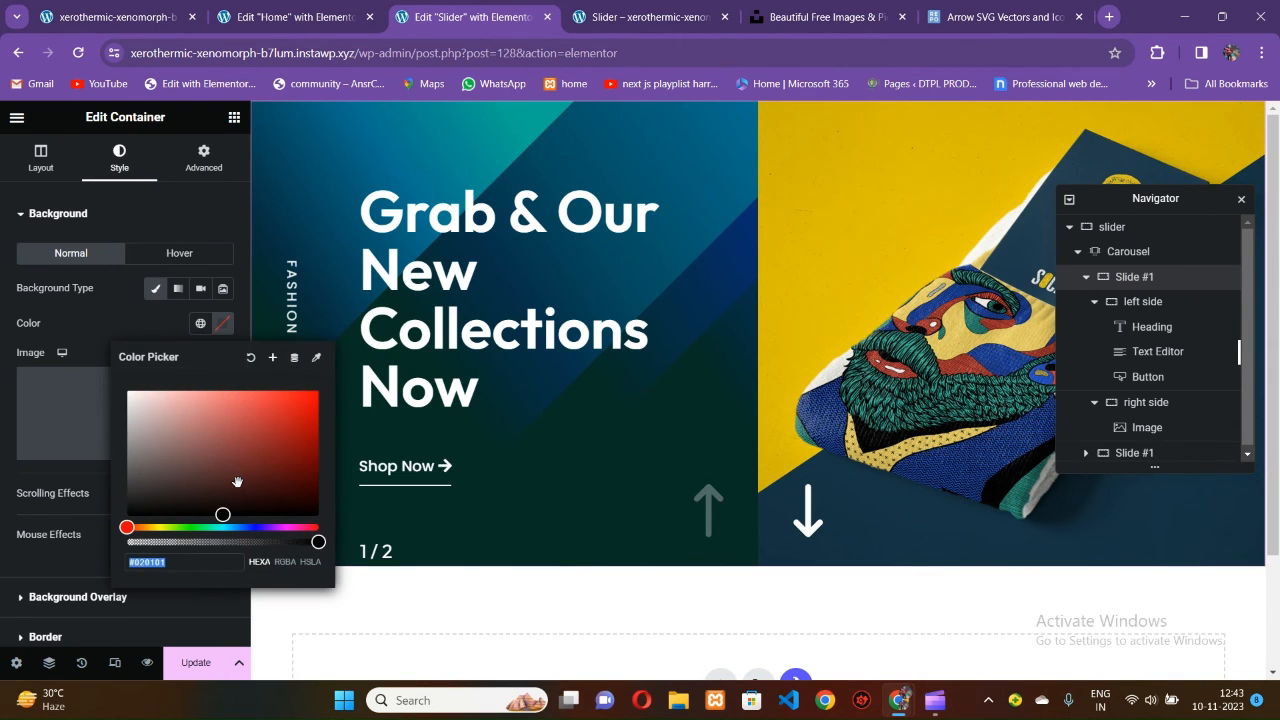
pyautogui.hotkey('ctrl', 'v')
pyautogui.click(78, 301)
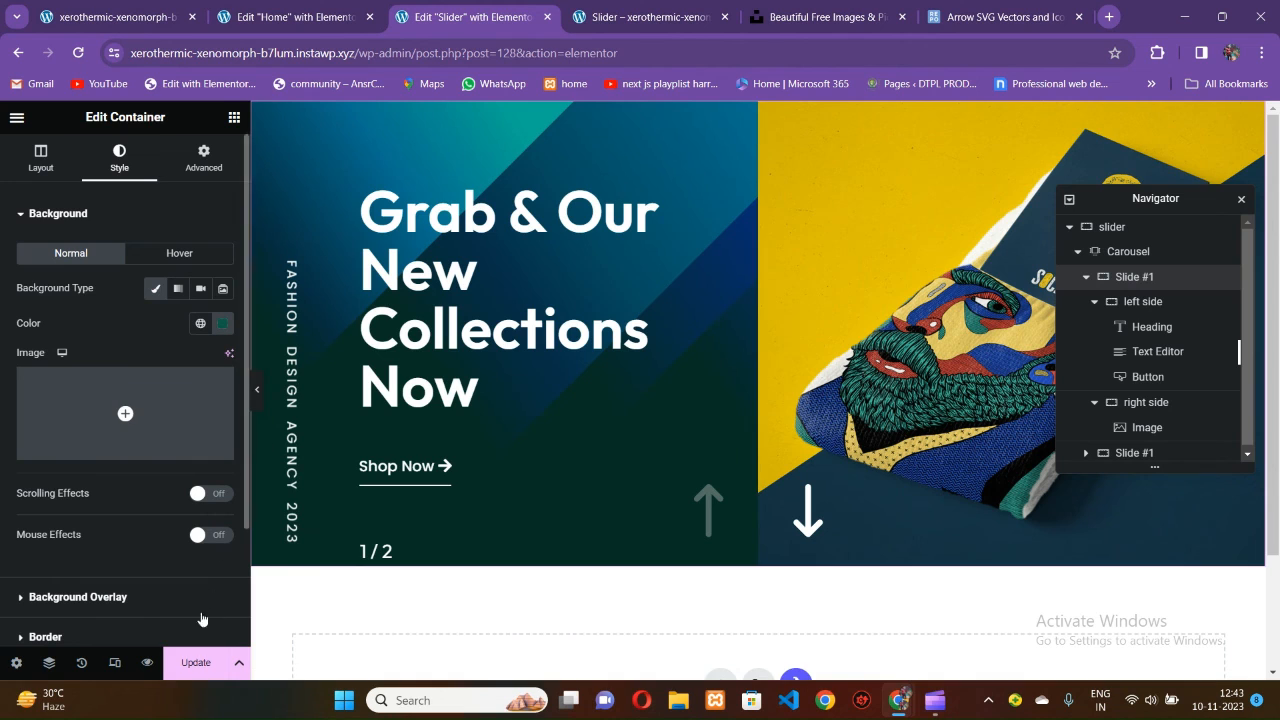
pyautogui.click(195, 662)
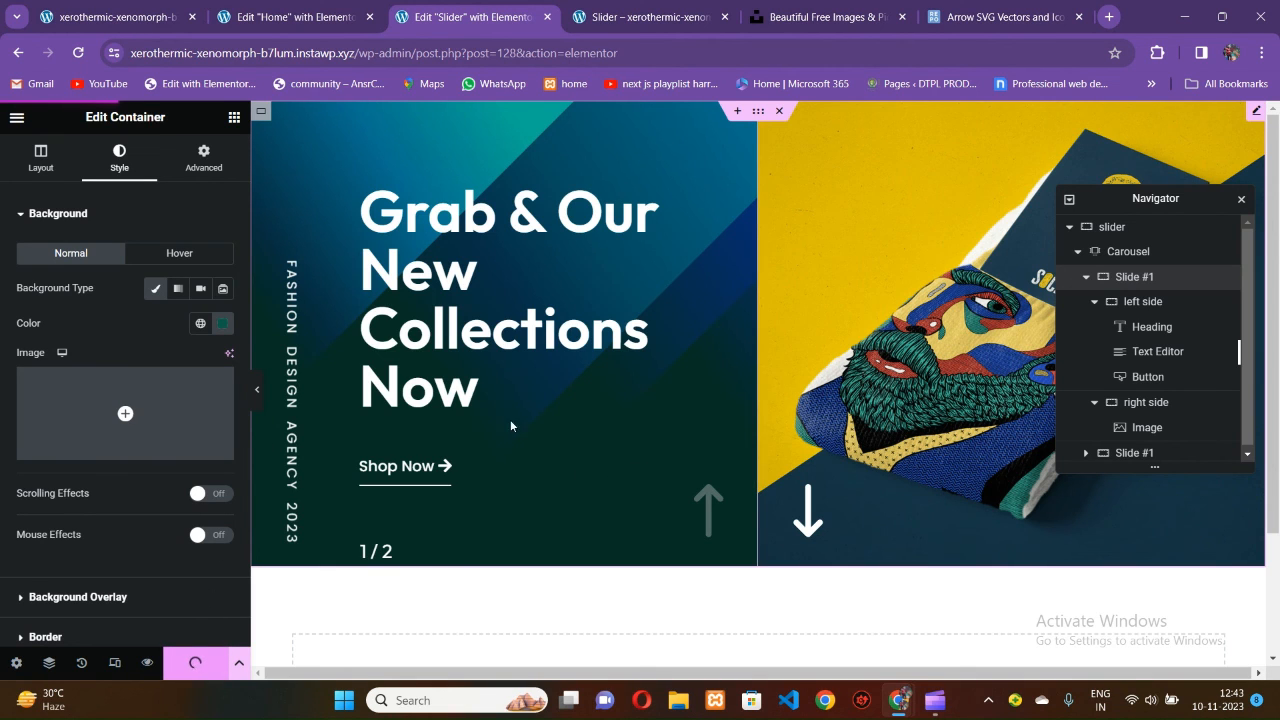
pyautogui.click(641, 17)
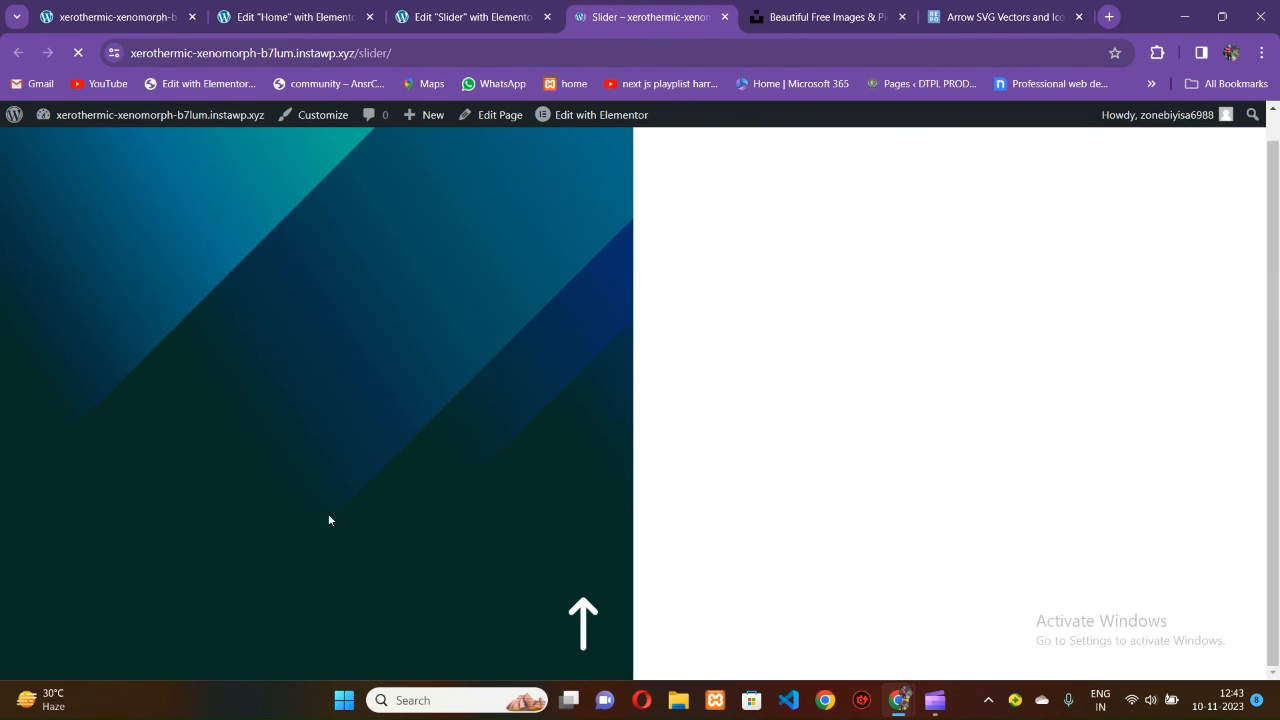
# Give the first slide's right side container a Classic background in color #0E5C48 and update the page.
pyautogui.click(442, 12)
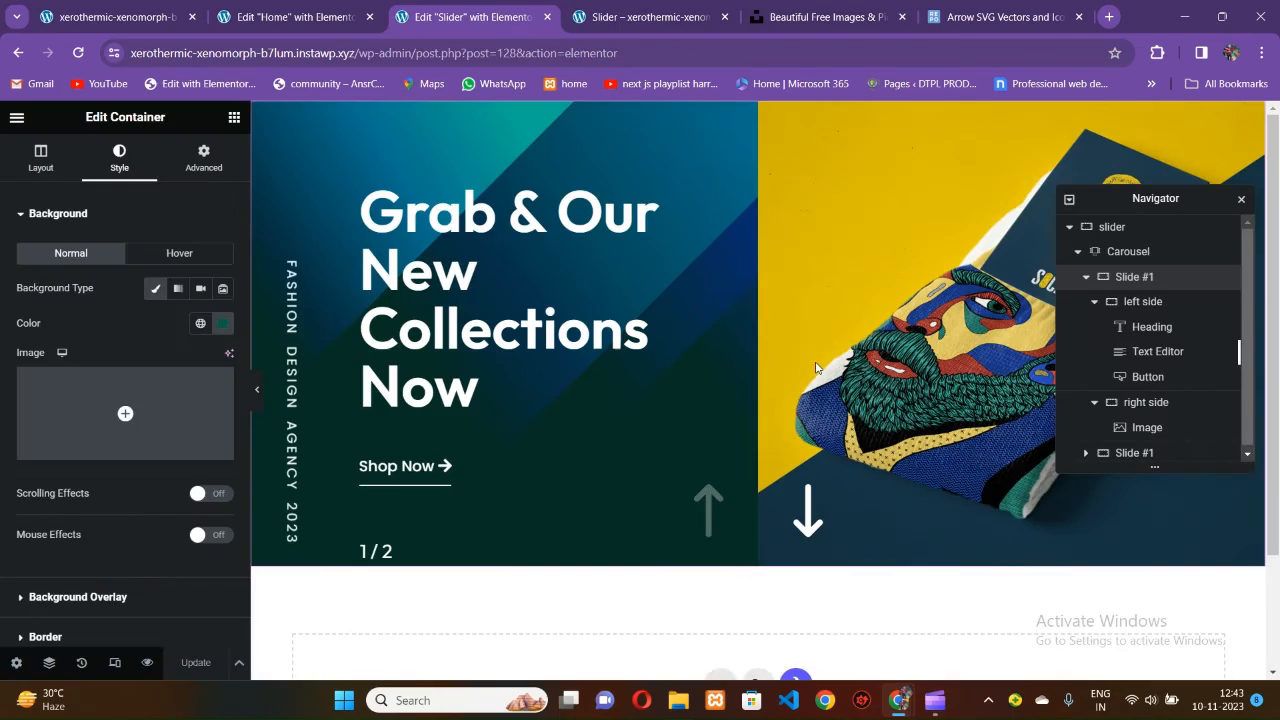
pyautogui.click(1094, 302)
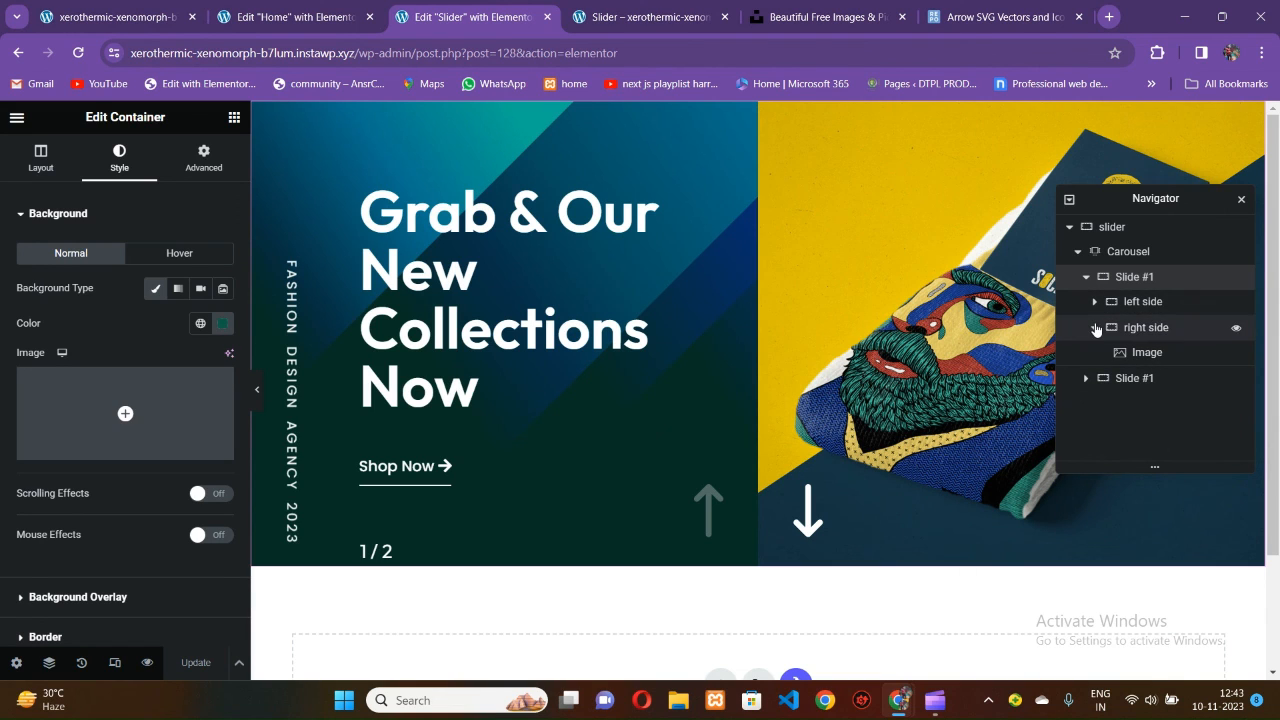
pyautogui.click(1094, 327)
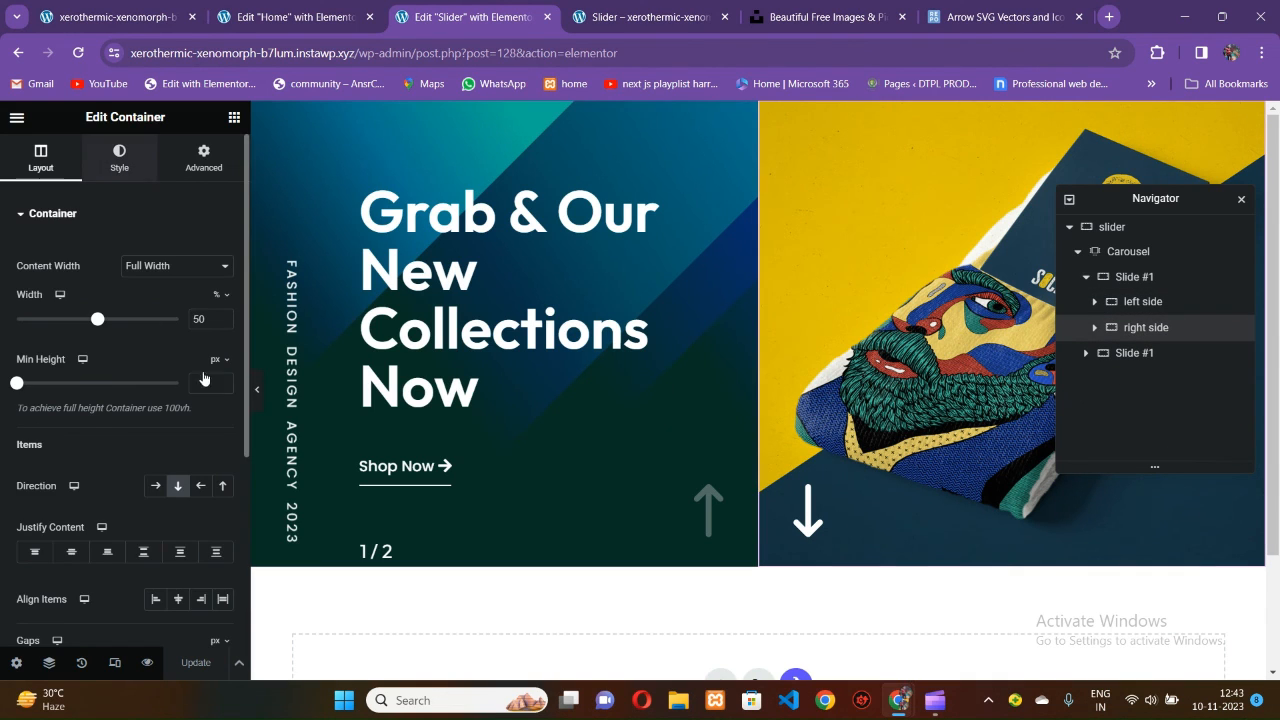
pyautogui.click(120, 163)
pyautogui.click(155, 288)
pyautogui.click(229, 331)
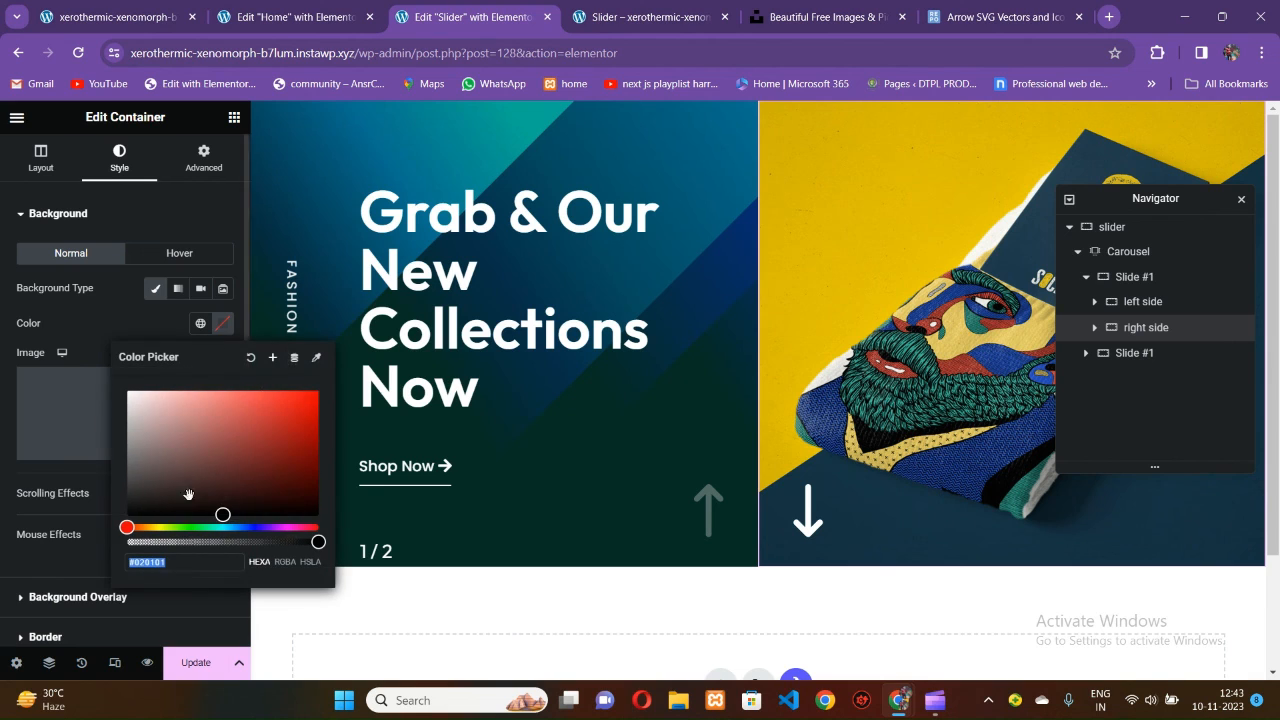
pyautogui.write('#0E5C48')
pyautogui.click(96, 330)
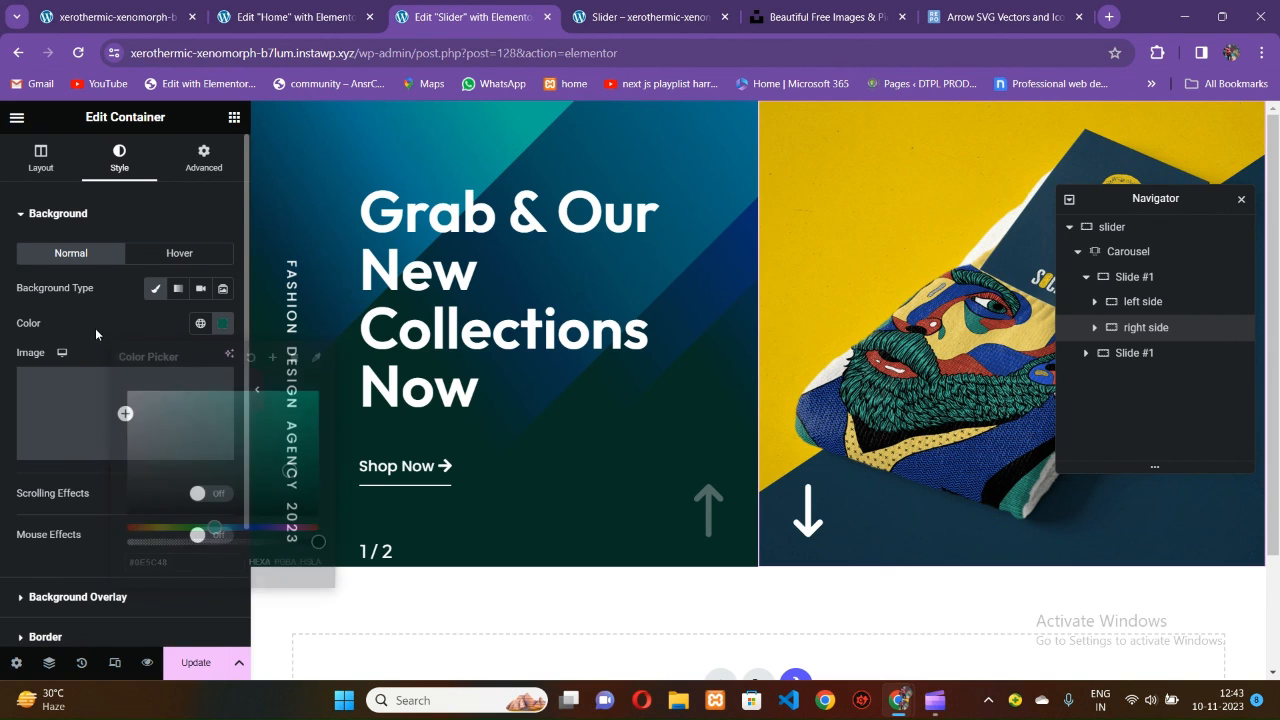
pyautogui.click(193, 664)
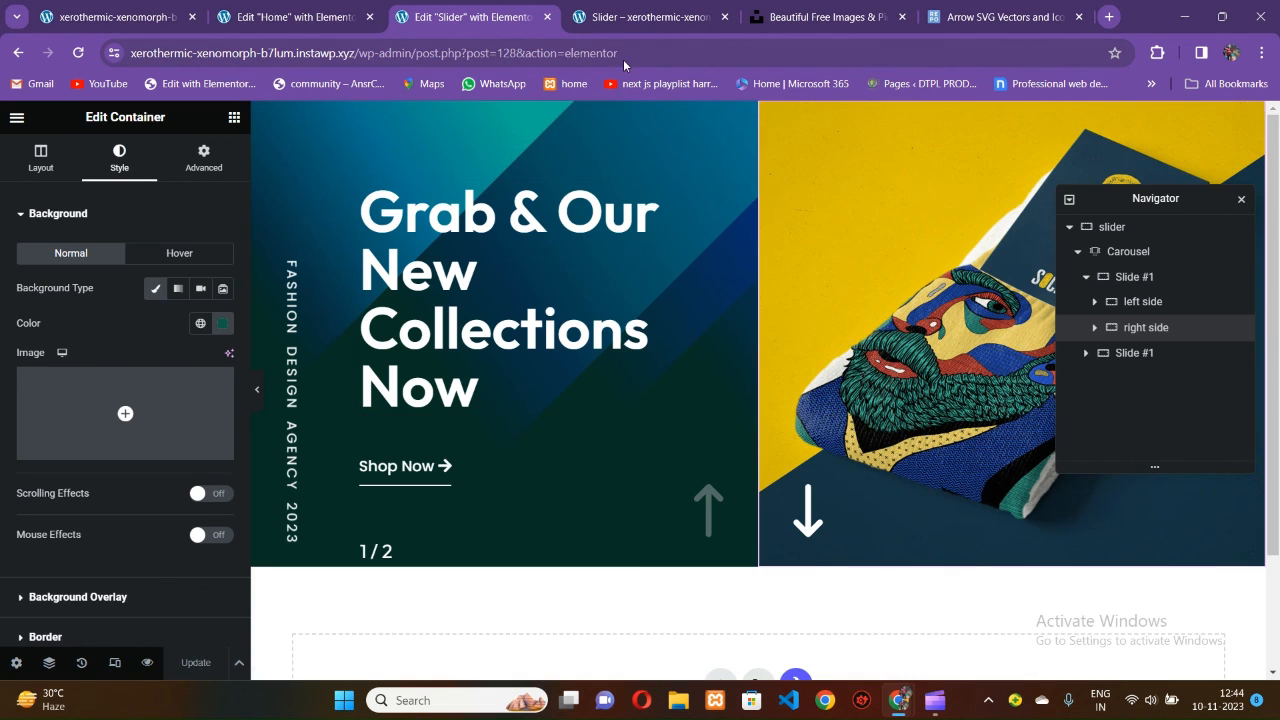
# Reload the published slider page and switch between both slides to check the image animation against the right side background.
pyautogui.click(600, 17)
pyautogui.press('F5')
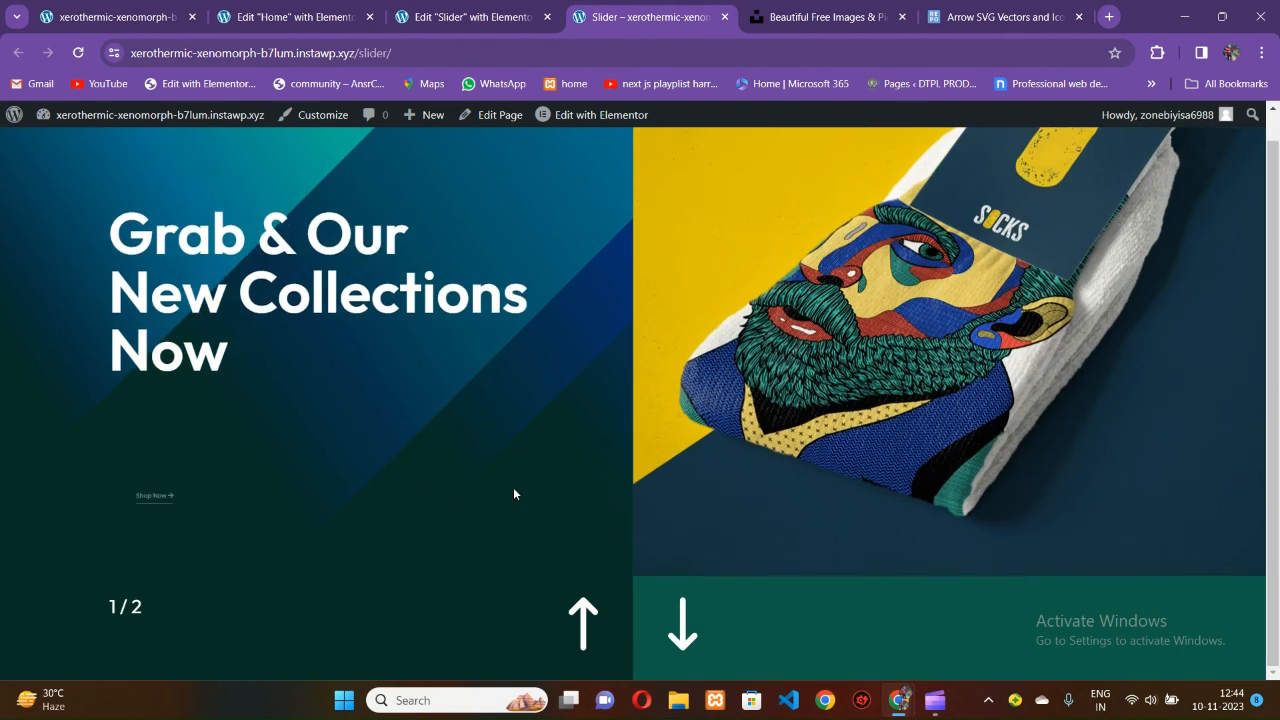
pyautogui.click(686, 616)
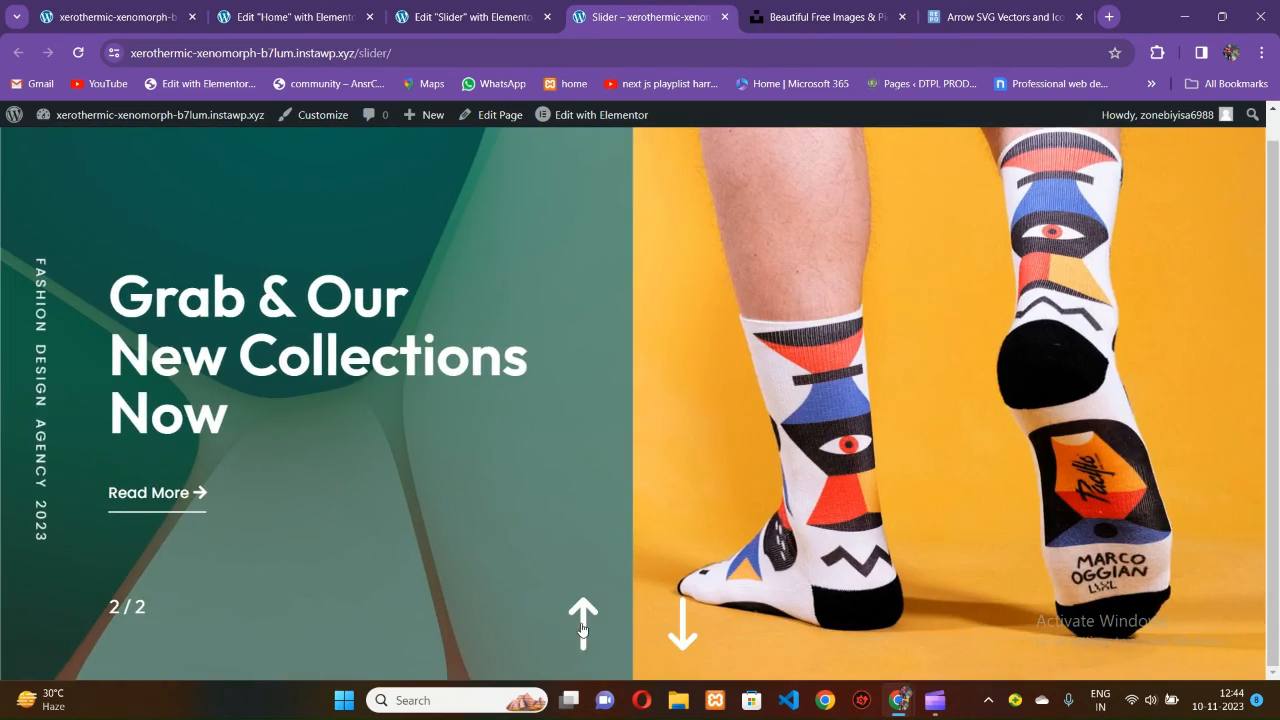
pyautogui.click(583, 630)
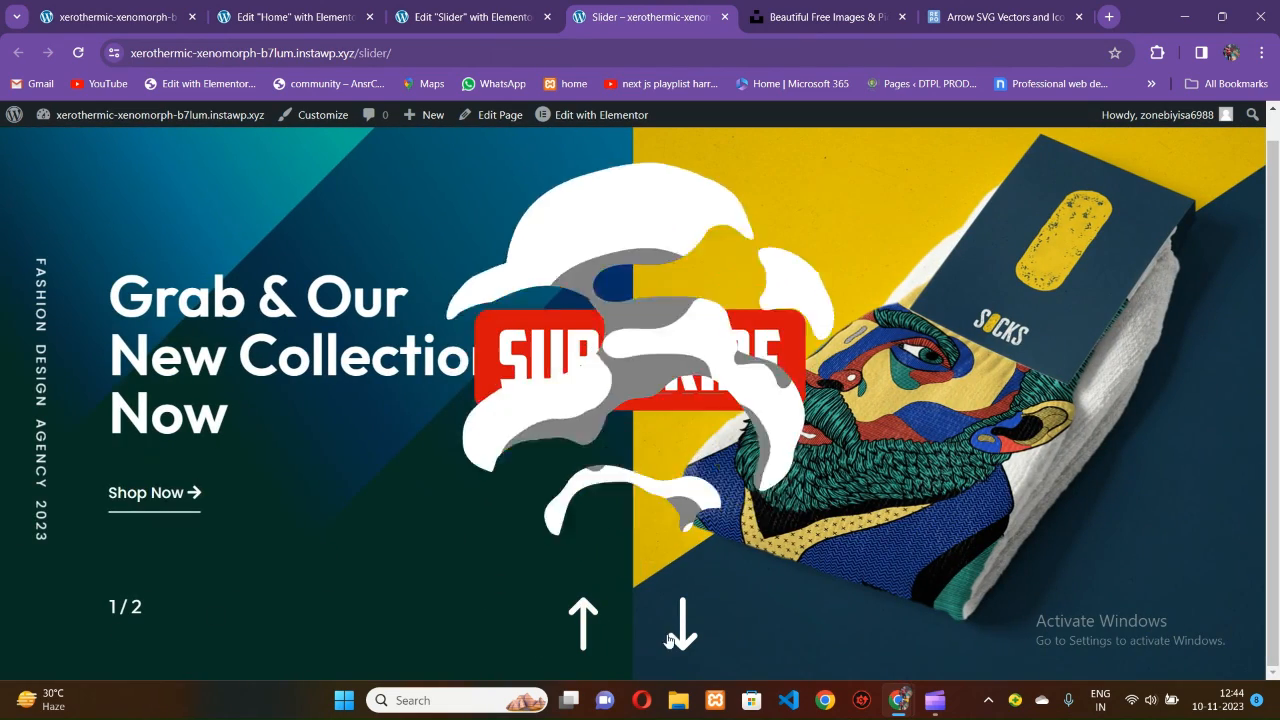
pyautogui.click(679, 636)
pyautogui.click(583, 632)
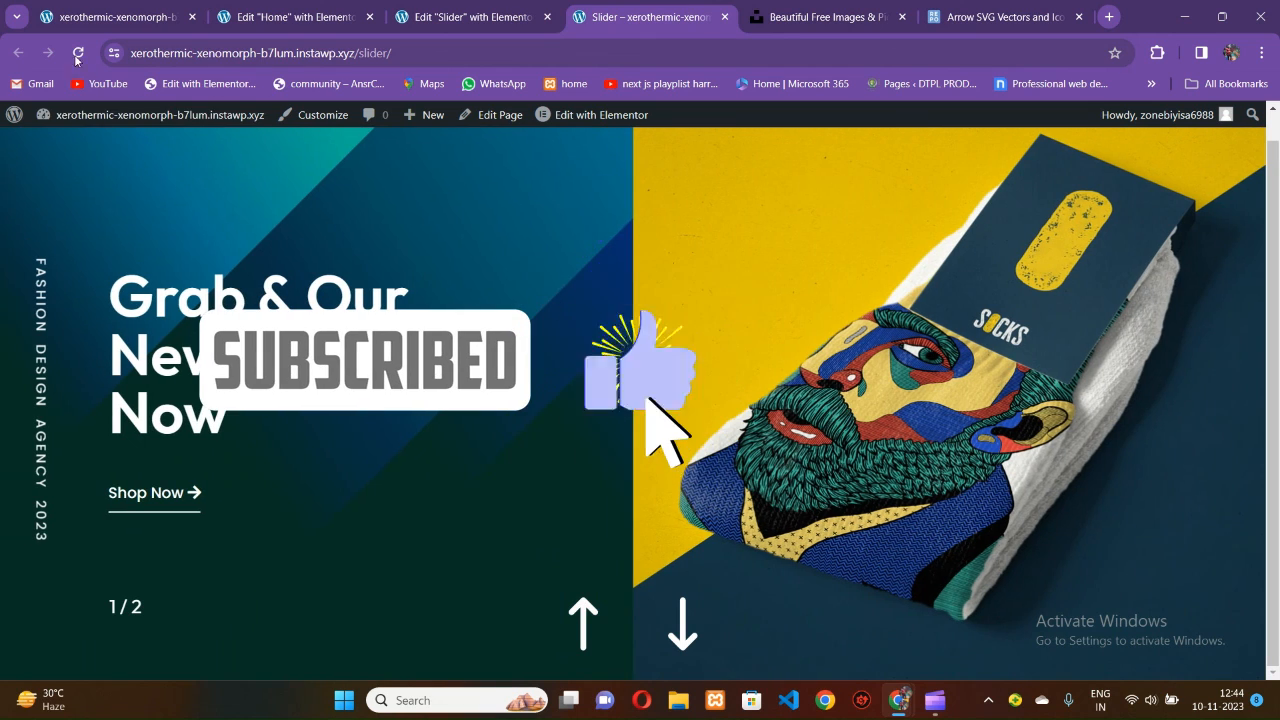
pyautogui.click(78, 53)
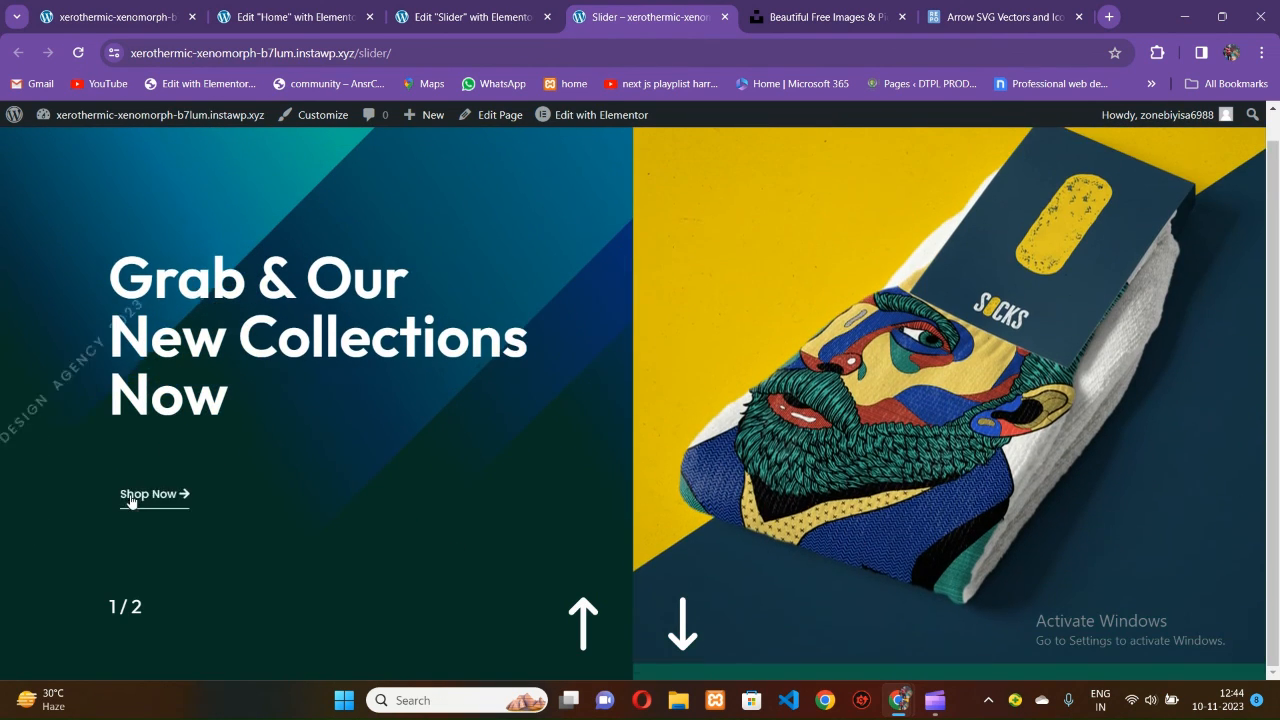
pyautogui.click(673, 629)
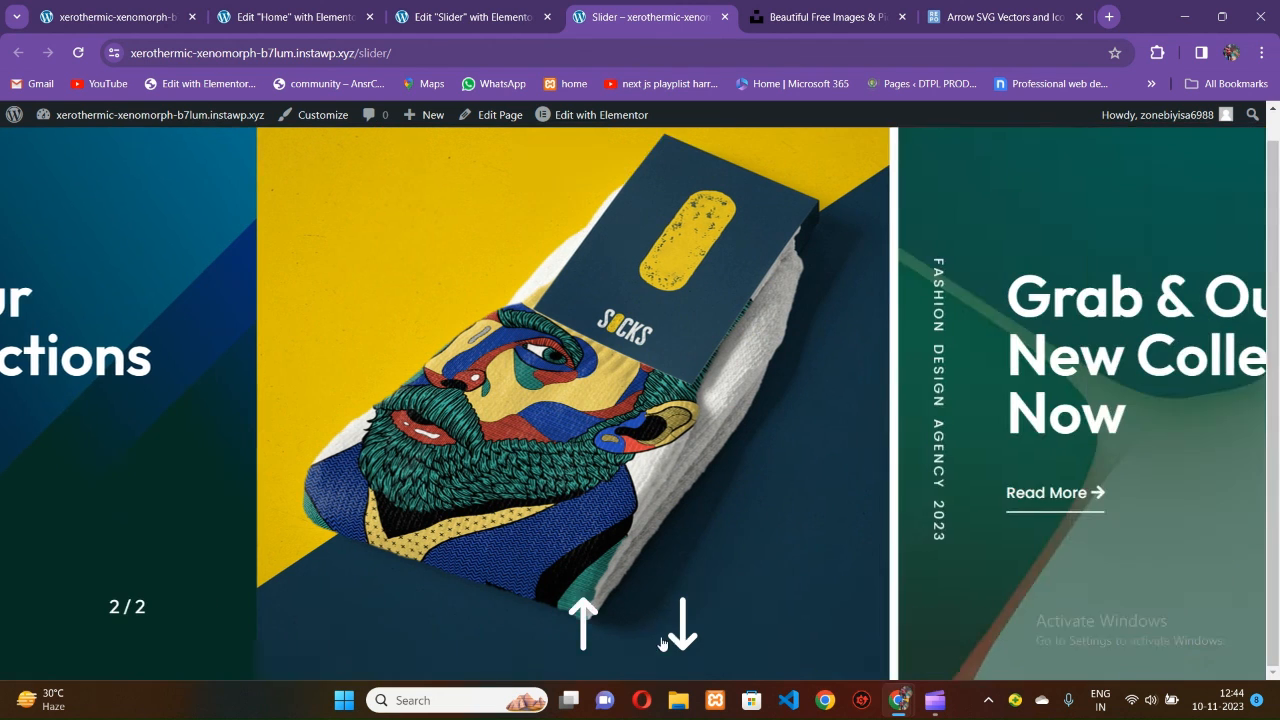
pyautogui.click(587, 630)
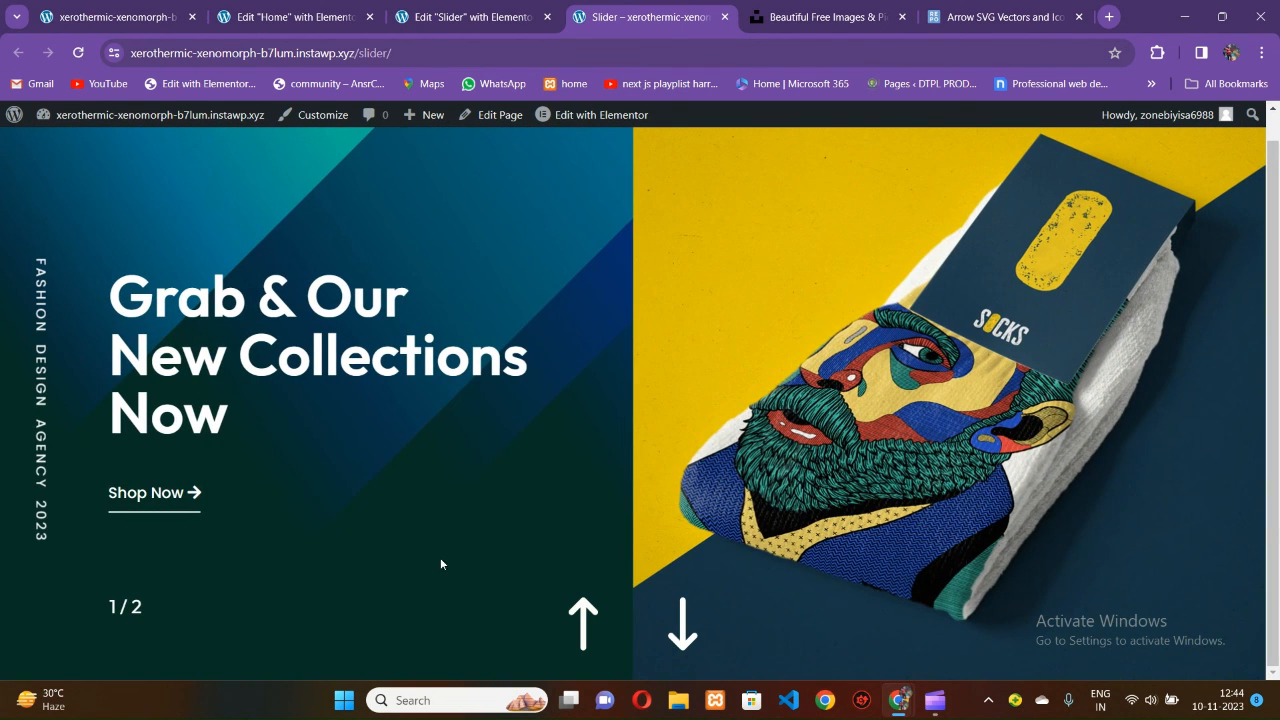